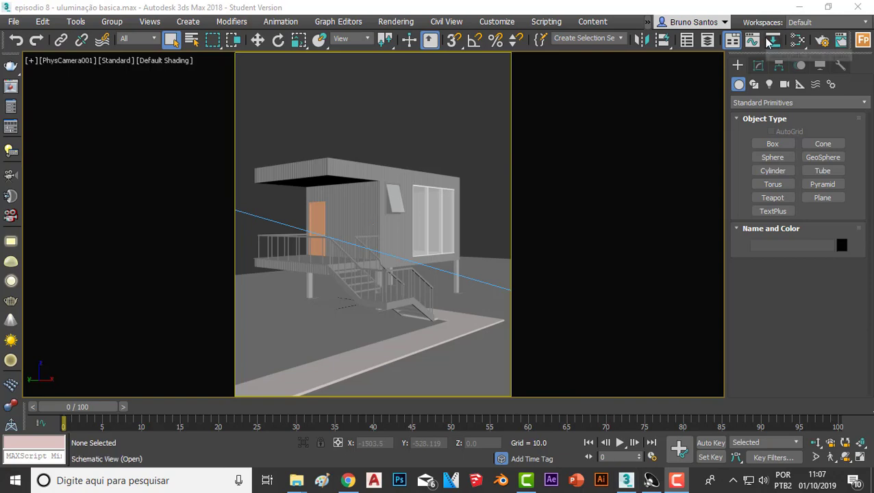
- Run and stop a quick V-Ray test render, then switch to Perspective without safe frame
click(11, 68)
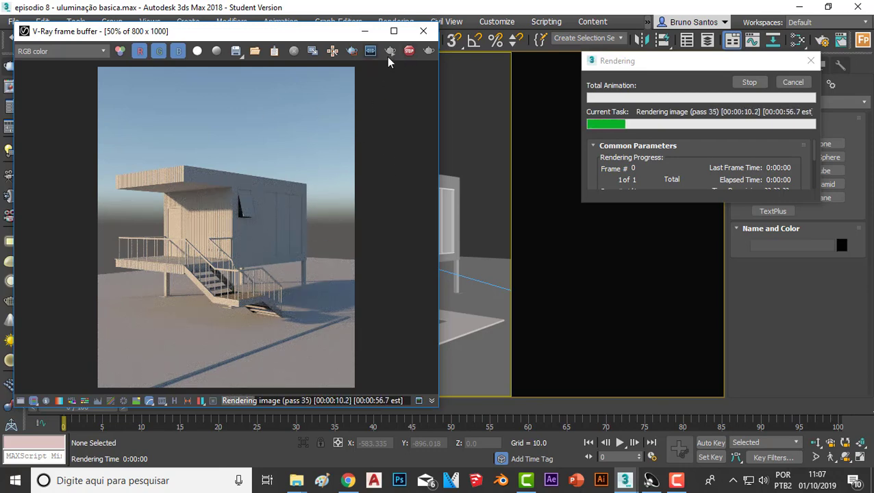
click(410, 52)
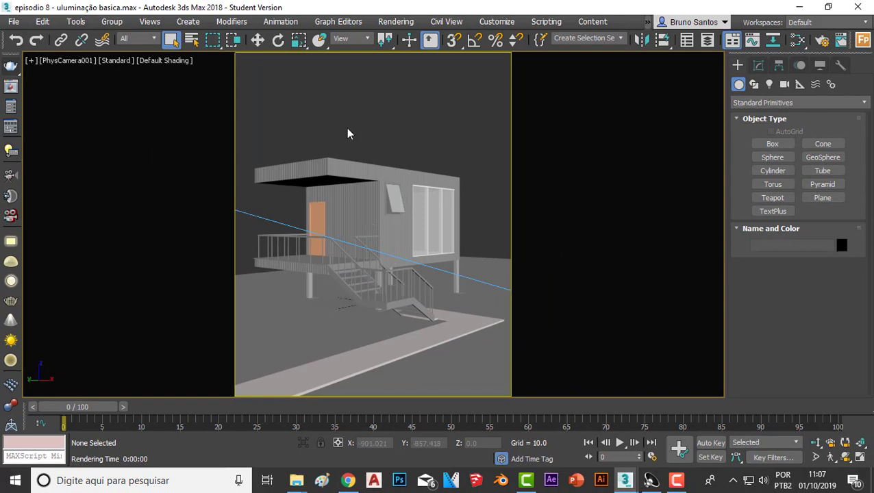
key(p)
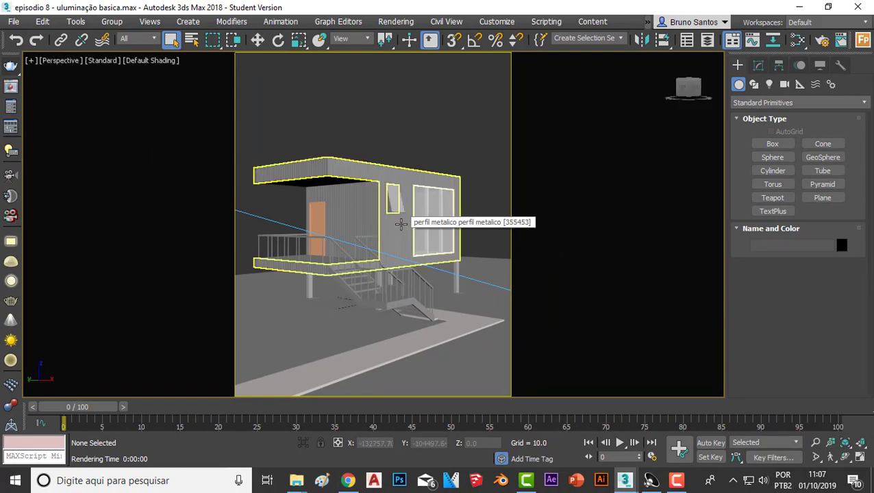
key(shift+f)
scroll(419, 224, down, 3)
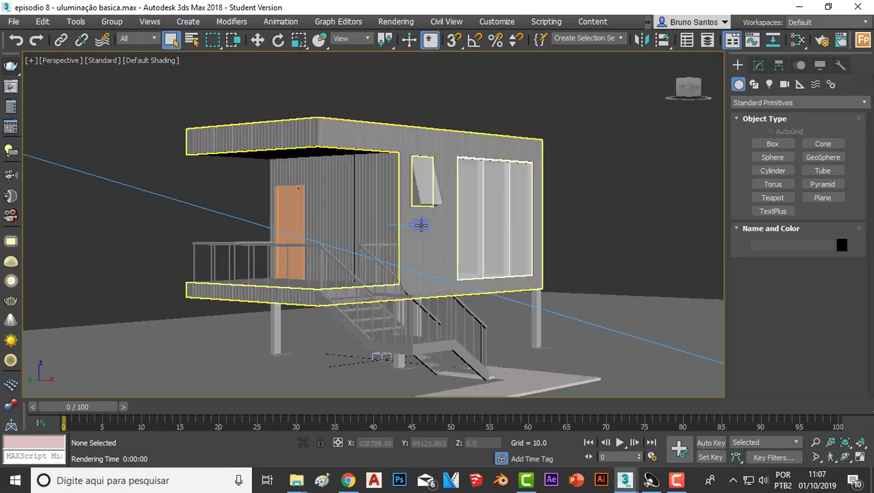
- From a high angle over the house, inspect the upper and lower staircase stringers
mouse_move(419, 224)
alt+middle_down()
mouse_move(419, 253)
mouse_move(386, 312)
mouse_move(308, 288)
alt+middle_up()
scroll(287, 285, up, 4)
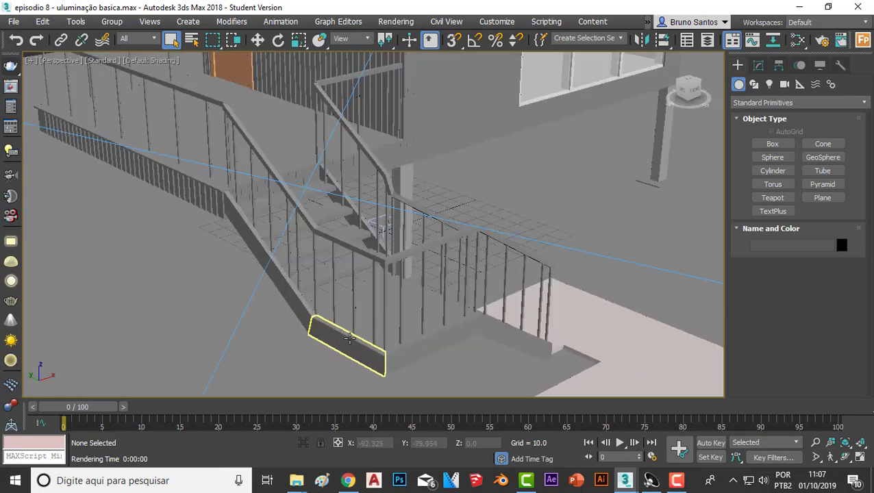
scroll(273, 281, up, 3)
scroll(261, 280, up, 2)
click(261, 279)
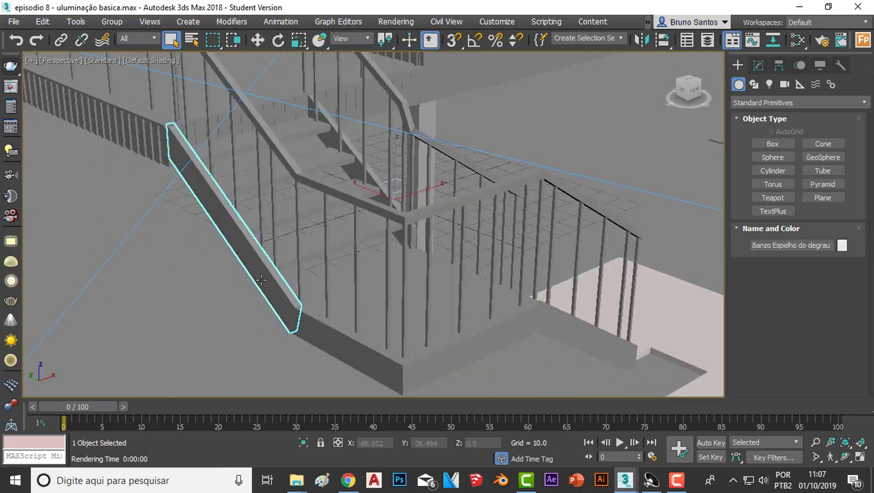
click(262, 286)
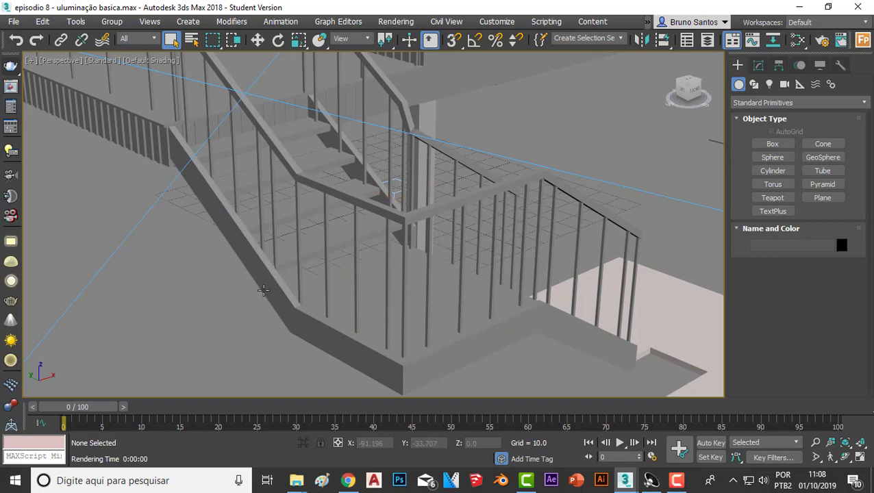
click(307, 325)
click(370, 327)
- Pan across the stairs toward the floor slab and pick out the stair stringer
middle_drag(391, 327, 345, 258)
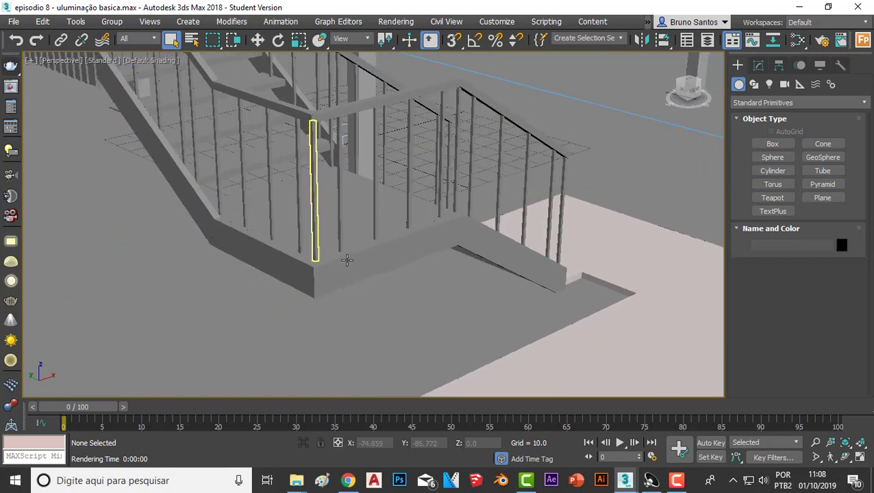
scroll(478, 236, down, 3)
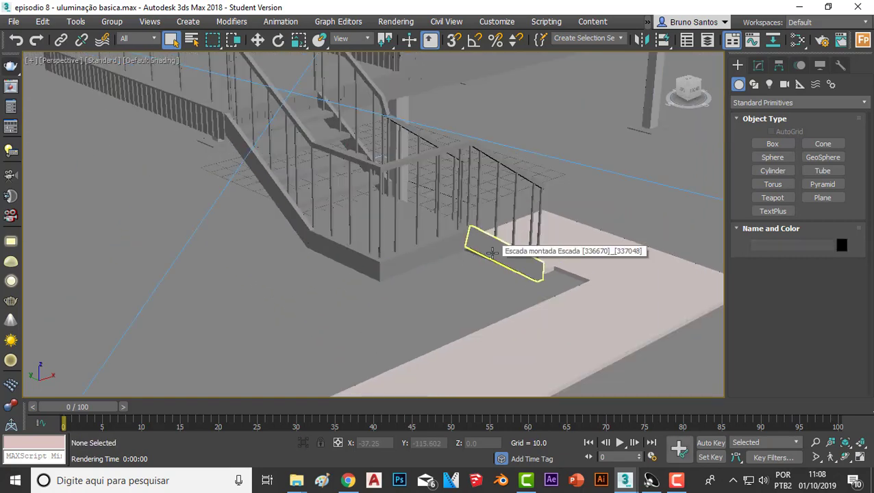
scroll(429, 284, up, 5)
scroll(461, 280, down, 4)
middle_drag(461, 280, 460, 165)
scroll(365, 224, up, 5)
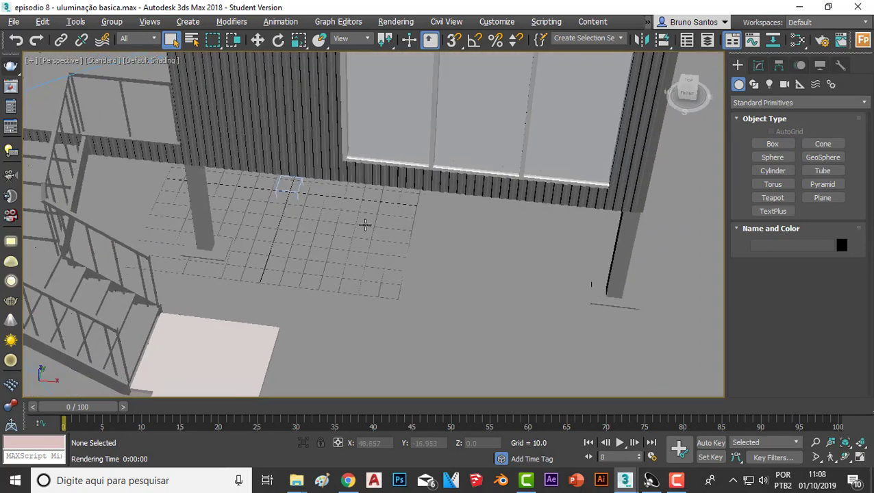
scroll(394, 187, down, 3)
scroll(291, 194, up, 4)
click(291, 193)
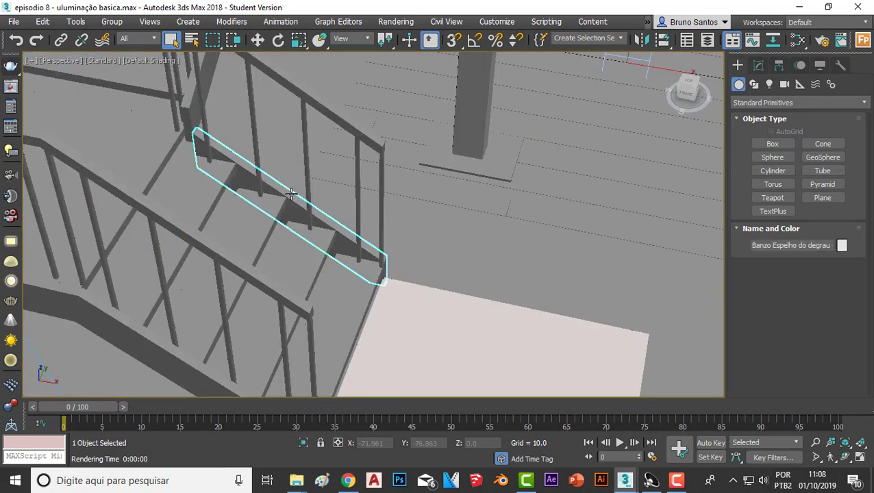
- Check the stair landing, treads and upper stair flight one by one
scroll(274, 197, down, 2)
click(254, 185)
click(291, 218)
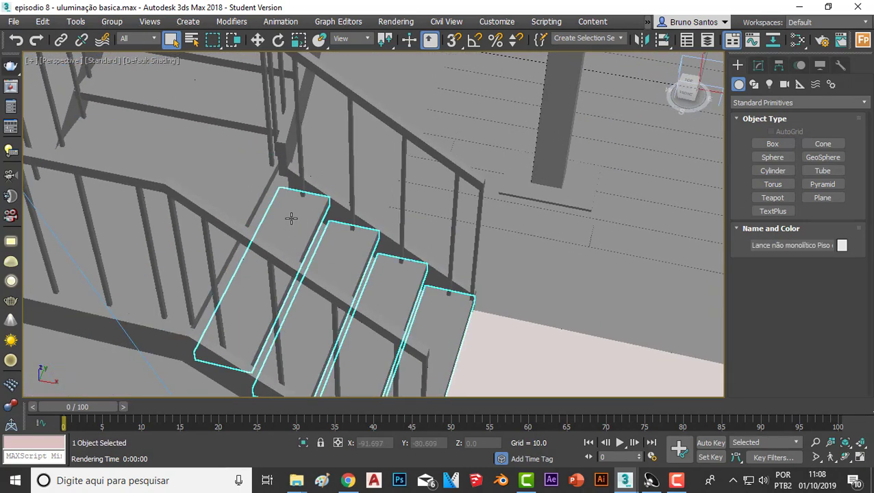
click(234, 179)
scroll(279, 185, down, 3)
click(279, 185)
click(280, 186)
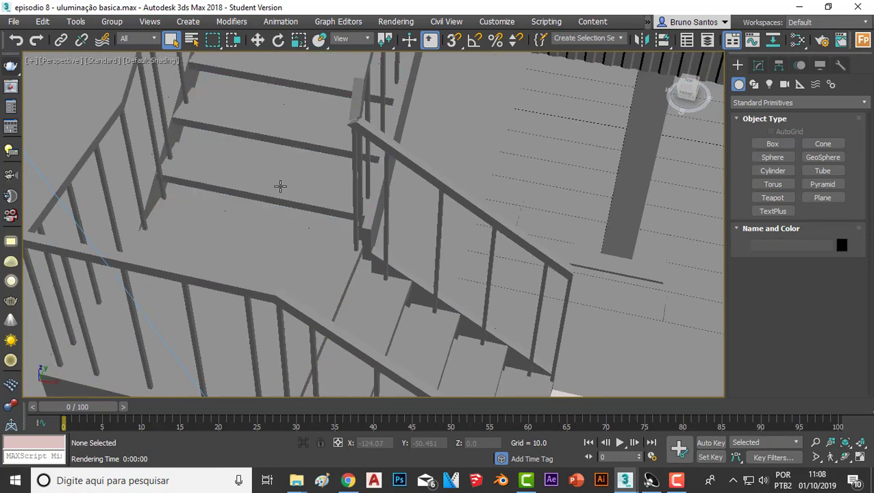
- Inspect the vertical railing posts beside the stairs and walkway slab
click(397, 107)
click(454, 172)
scroll(454, 172, down, 5)
scroll(461, 195, up, 3)
middle_drag(460, 195, 404, 200)
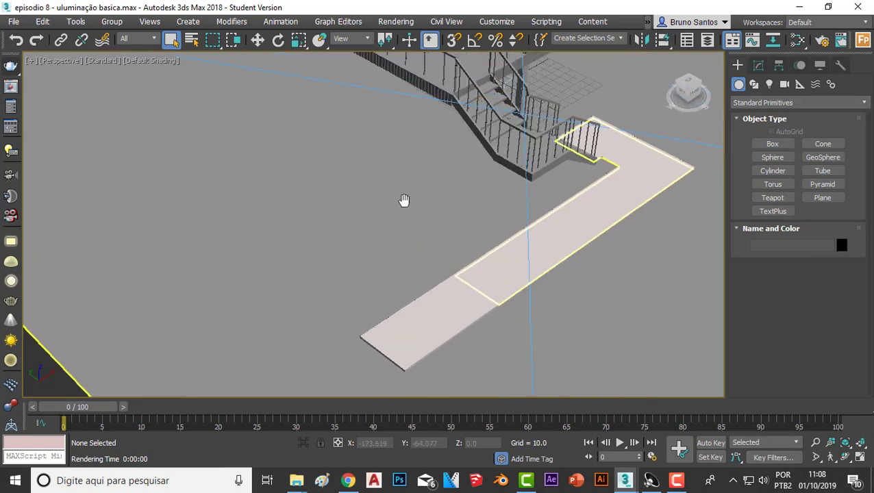
scroll(404, 200, up, 3)
scroll(376, 131, up, 3)
click(376, 130)
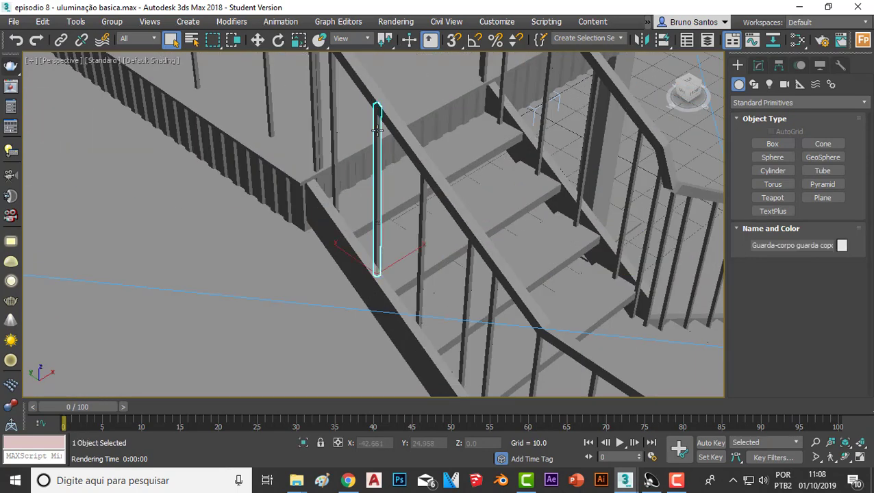
key(ctrl+z)
key(ctrl+y)
key(ctrl+z)
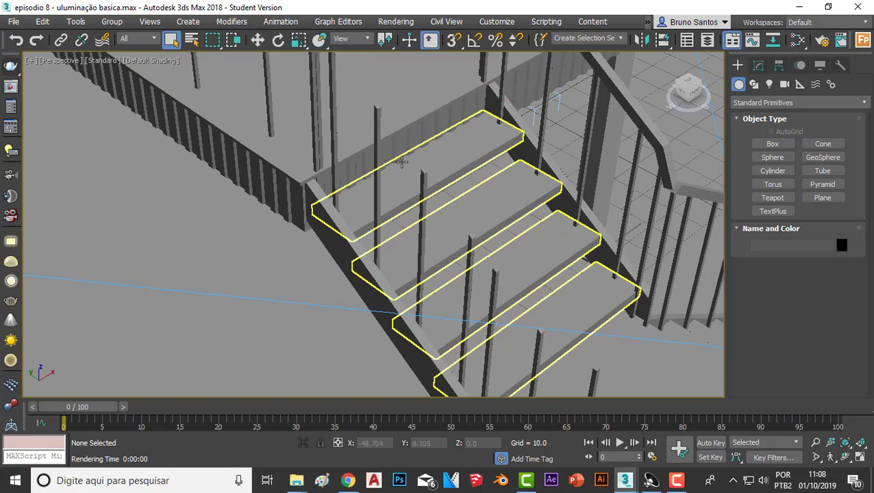
- Select the upper stair handrail, then the stair landing from another angle
click(402, 162)
scroll(402, 162, down, 3)
scroll(483, 175, down, 3)
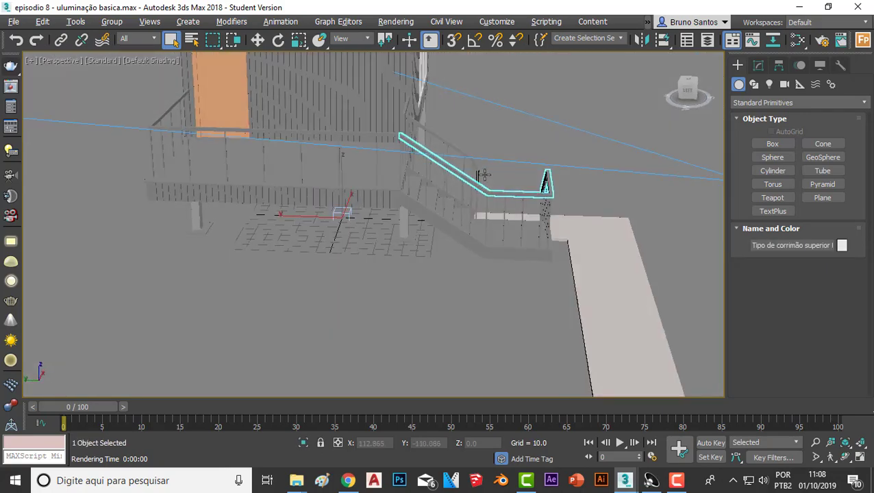
alt+middle_drag(484, 175, 432, 206)
scroll(421, 254, up, 5)
click(440, 187)
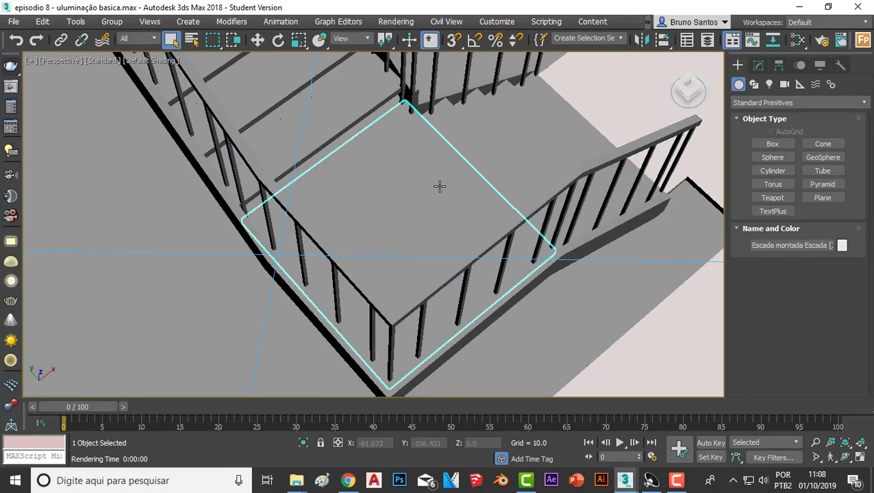
key(ctrl+d)
- From a near-top view of the stairs, reselect the stair landing
scroll(439, 185, down, 3)
scroll(446, 180, down, 4)
mouse_move(448, 175)
alt+middle_down()
mouse_move(414, 211)
mouse_move(360, 217)
mouse_move(308, 201)
mouse_move(363, 220)
alt+middle_up()
scroll(305, 199, up, 5)
click(309, 200)
scroll(340, 212, down, 5)
scroll(363, 219, up, 2)
key(ctrl+d)
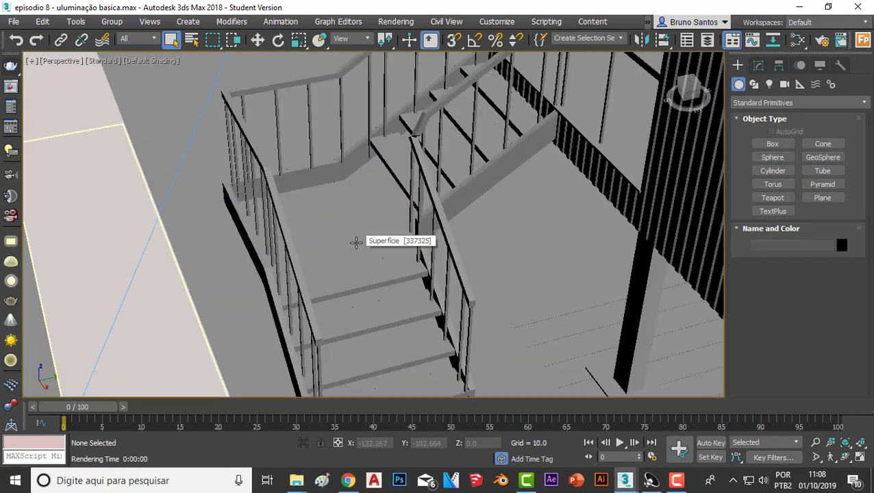
click(356, 242)
scroll(355, 242, down, 5)
- Select the Plataforma piso entrada walkway slab and orbit close around it
mouse_move(356, 241)
alt+middle_down()
mouse_move(357, 255)
mouse_move(221, 200)
alt+middle_up()
click(27, 106)
scroll(302, 174, down, 5)
alt+middle_drag(302, 175, 302, 175)
scroll(302, 175, up, 5)
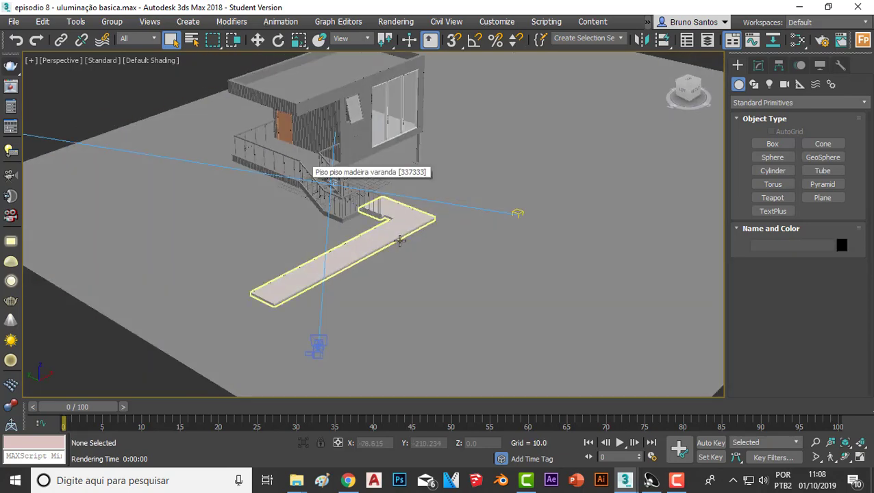
scroll(384, 241, up, 4)
click(370, 240)
scroll(387, 244, down, 4)
mouse_move(387, 244)
alt+middle_down()
mouse_move(350, 221)
mouse_move(374, 209)
mouse_move(354, 211)
alt+middle_up()
scroll(341, 221, up, 3)
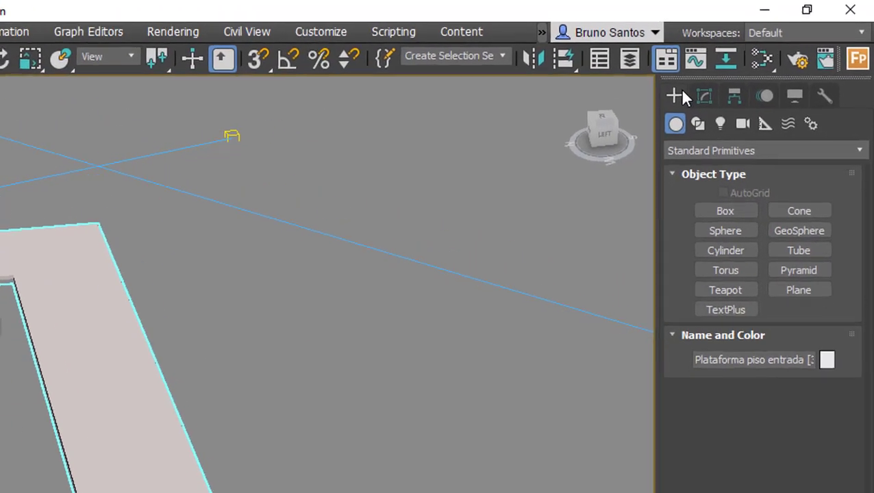
- In the walkway's Editable Mesh face mode, move its left side face along Y
click(759, 65)
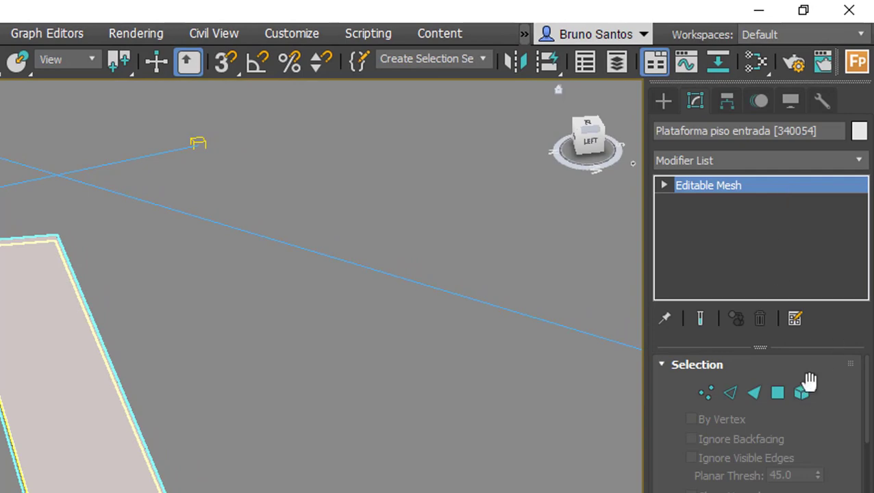
click(777, 392)
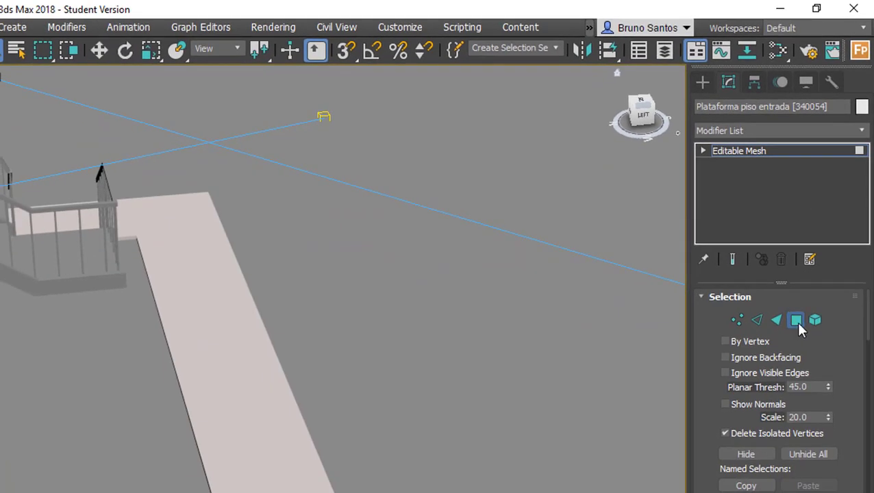
scroll(27, 346, down, 3)
scroll(94, 298, up, 2)
scroll(60, 334, up, 5)
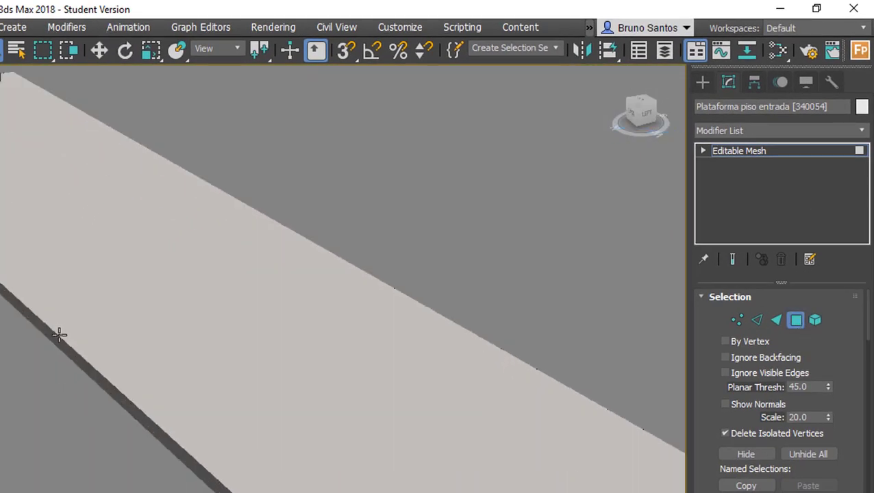
click(60, 333)
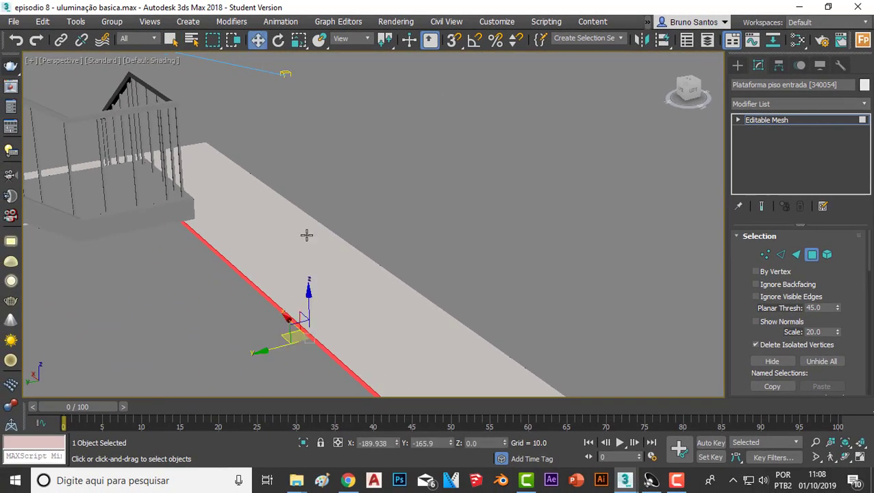
mouse_move(271, 349)
alt+middle_down()
mouse_move(270, 293)
mouse_move(251, 331)
alt+middle_up()
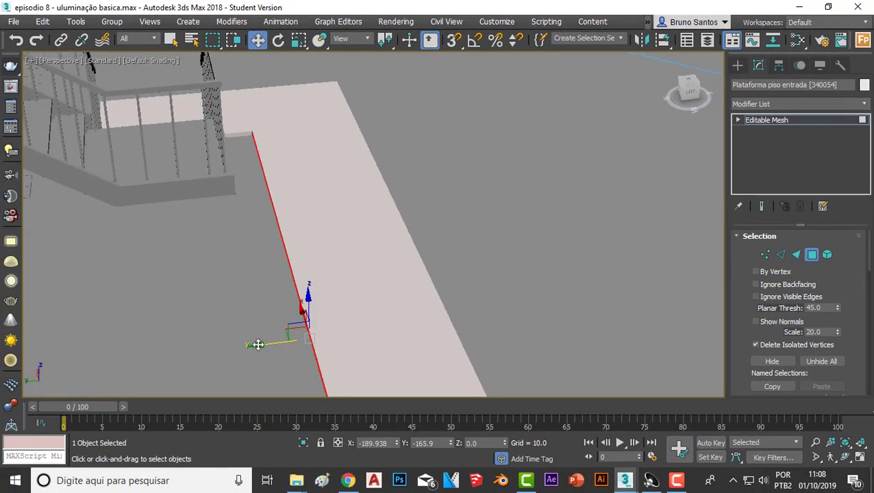
drag(257, 345, 237, 343)
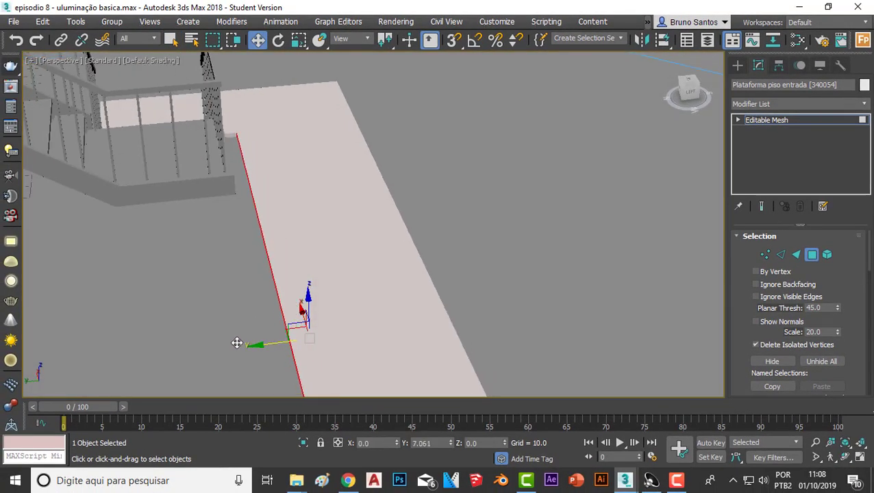
- Shift the walkway's right end face slightly along Y toward the walkway edge
mouse_move(386, 279)
alt+middle_down()
mouse_move(429, 297)
mouse_move(324, 256)
mouse_move(321, 267)
alt+middle_up()
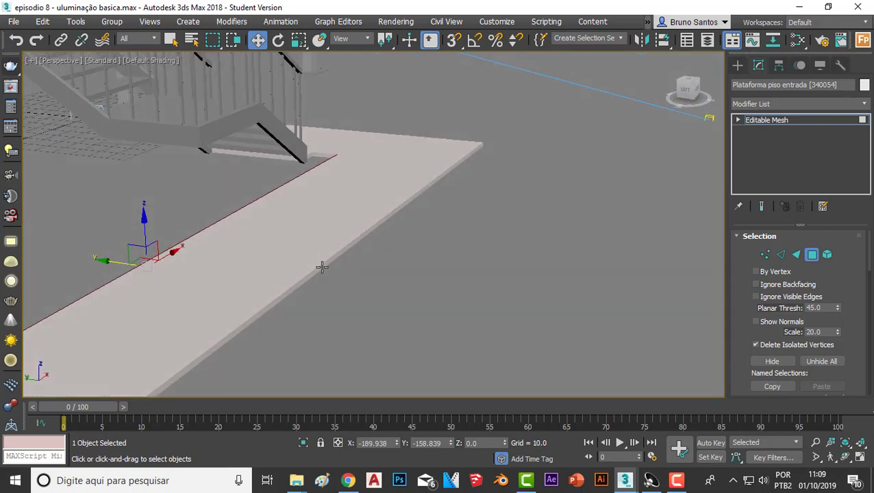
click(322, 267)
drag(280, 260, 292, 260)
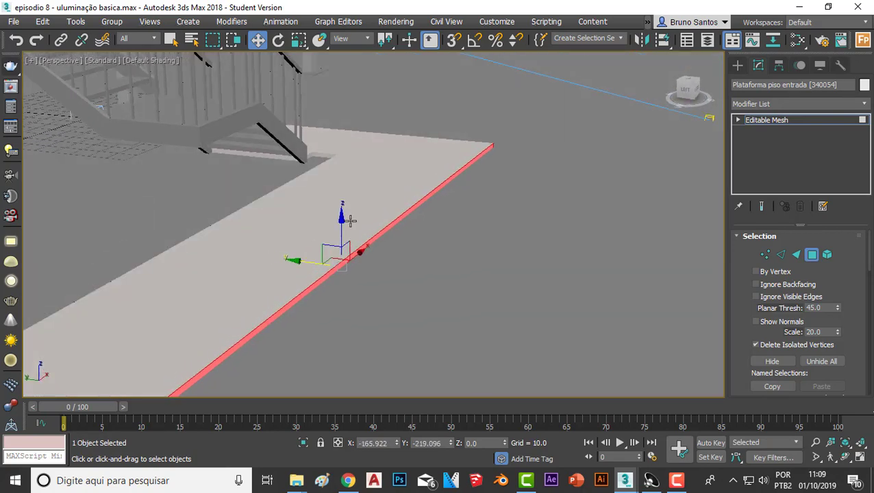
scroll(293, 260, up, 3)
middle_drag(433, 180, 396, 259)
scroll(485, 139, down, 3)
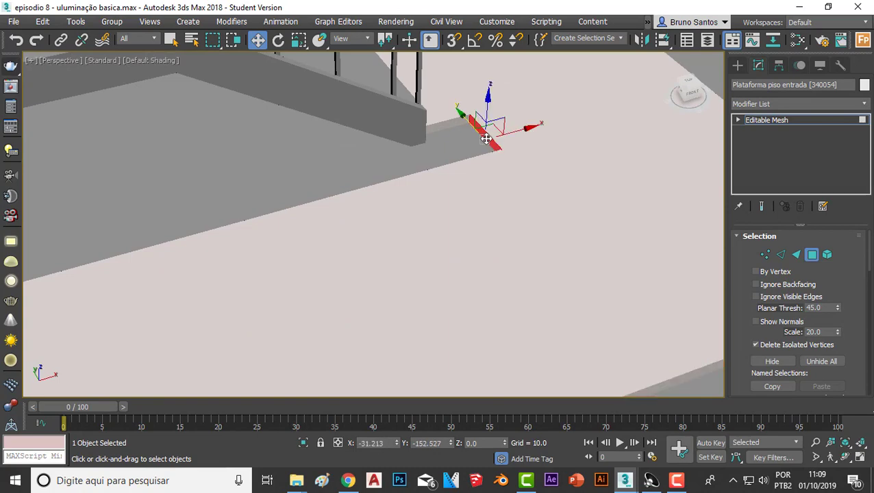
mouse_move(522, 134)
mouse_down()
mouse_move(500, 130)
mouse_move(468, 150)
mouse_up()
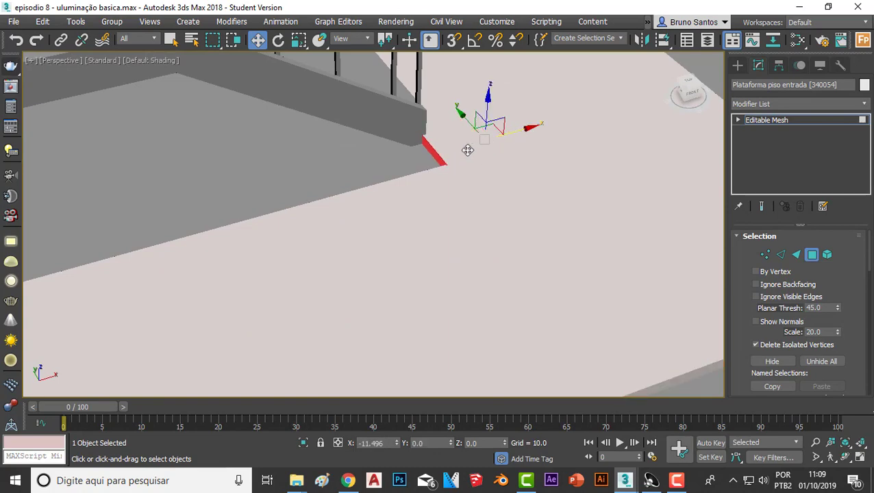
- Push the walkway's front end slightly along X and return to object level
scroll(493, 164, down, 2)
scroll(517, 175, down, 3)
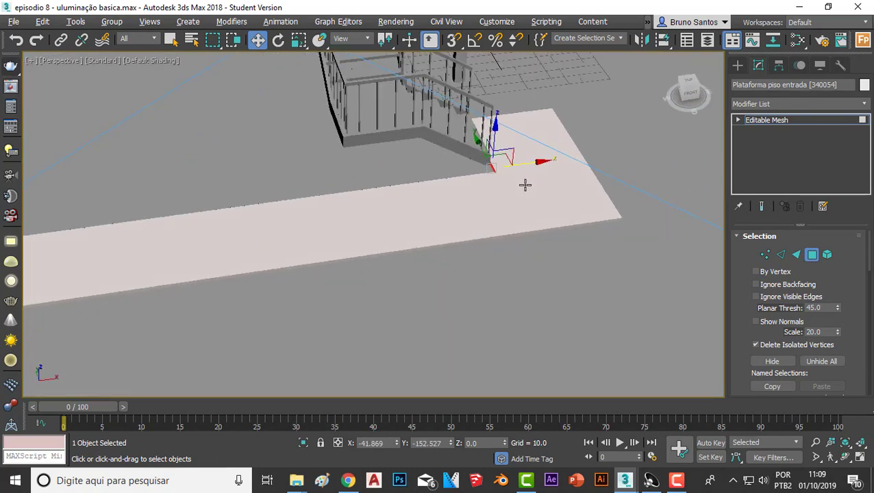
mouse_move(523, 185)
alt+middle_down()
mouse_move(526, 201)
mouse_move(487, 195)
mouse_move(511, 229)
alt+middle_up()
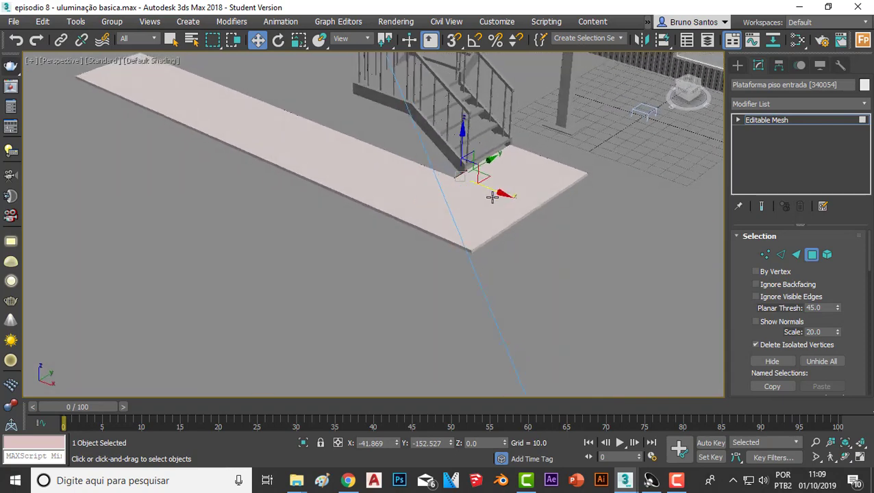
click(511, 228)
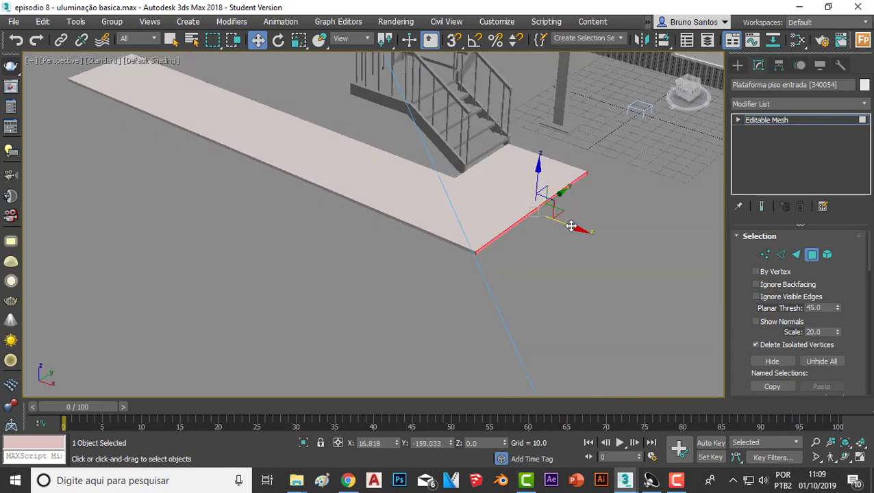
drag(580, 232, 581, 234)
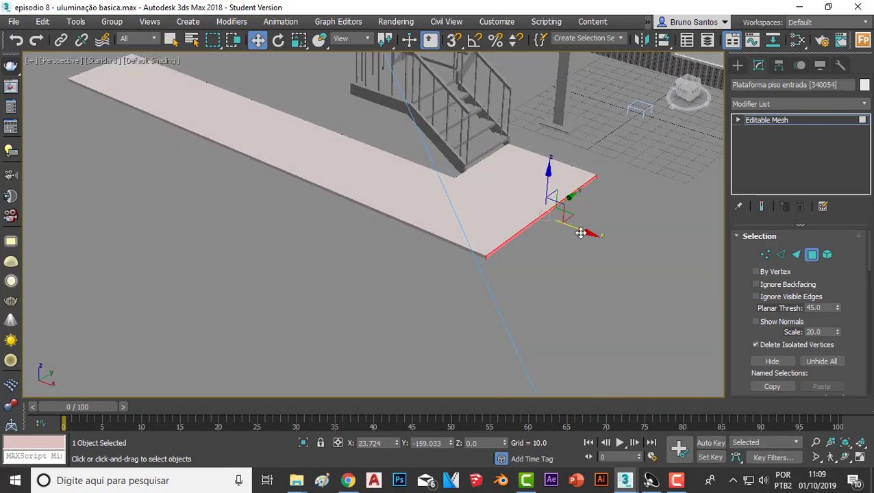
scroll(682, 174, down, 3)
click(766, 120)
alt+middle_drag(288, 185, 373, 228)
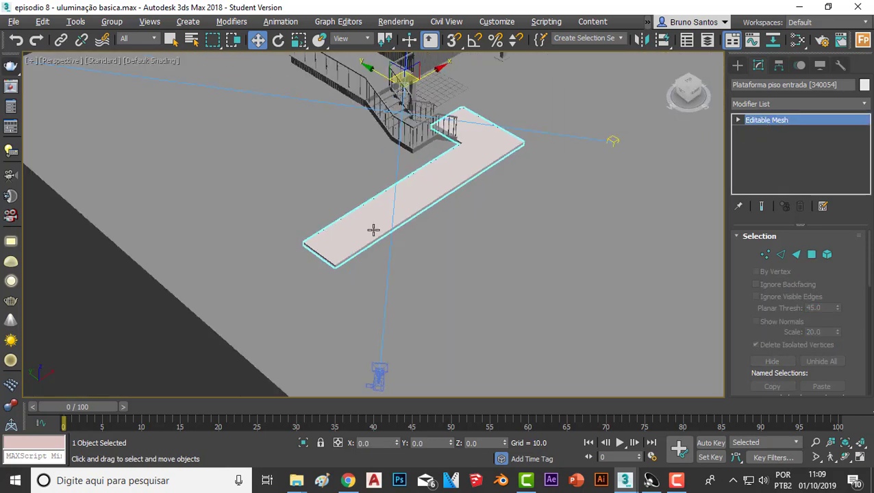
scroll(372, 228, down, 5)
click(199, 356)
scroll(378, 215, up, 5)
scroll(443, 182, down, 2)
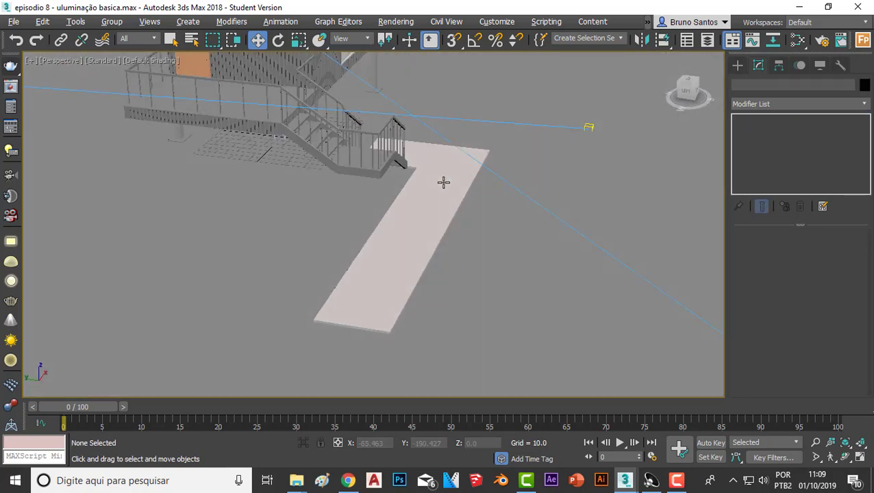
alt+middle_drag(435, 187, 525, 200)
scroll(431, 186, down, 3)
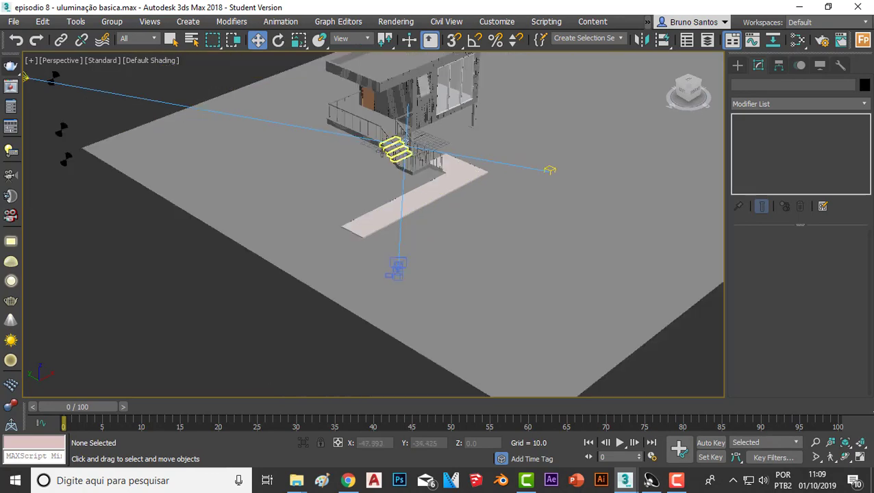
click(524, 200)
scroll(414, 212, up, 3)
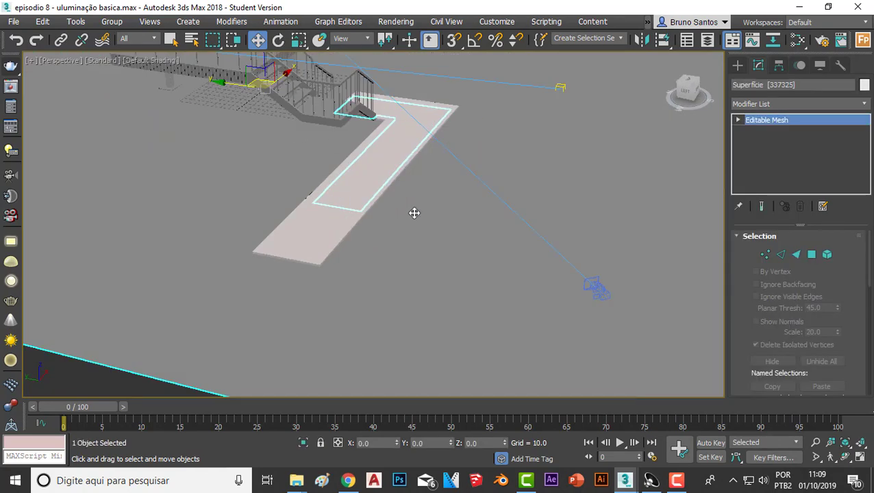
scroll(341, 196, down, 2)
alt+middle_drag(341, 195, 351, 183)
scroll(352, 184, up, 2)
alt+middle_drag(405, 148, 398, 185)
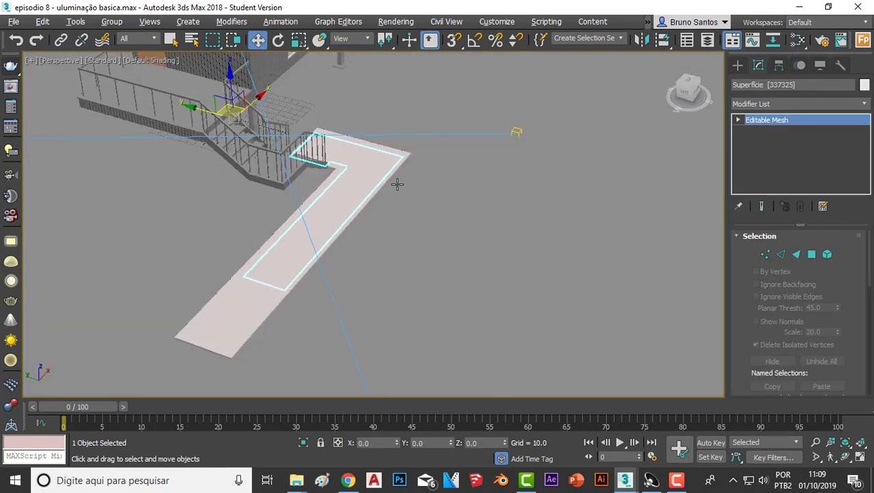
scroll(398, 185, down, 2)
scroll(324, 196, up, 1)
scroll(361, 222, up, 3)
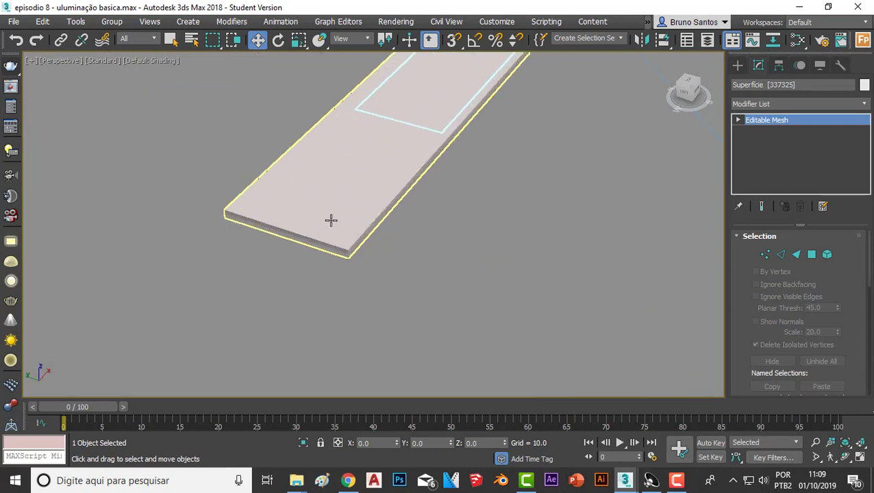
scroll(331, 219, up, 1)
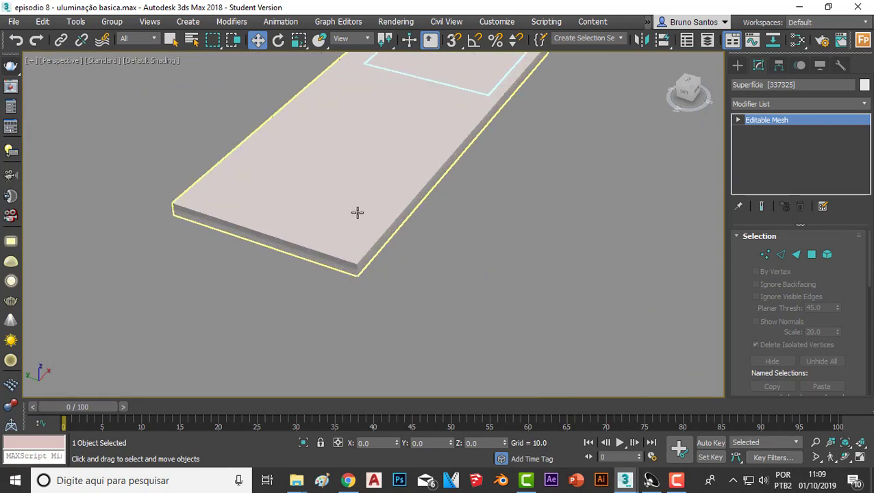
scroll(353, 220, down, 2)
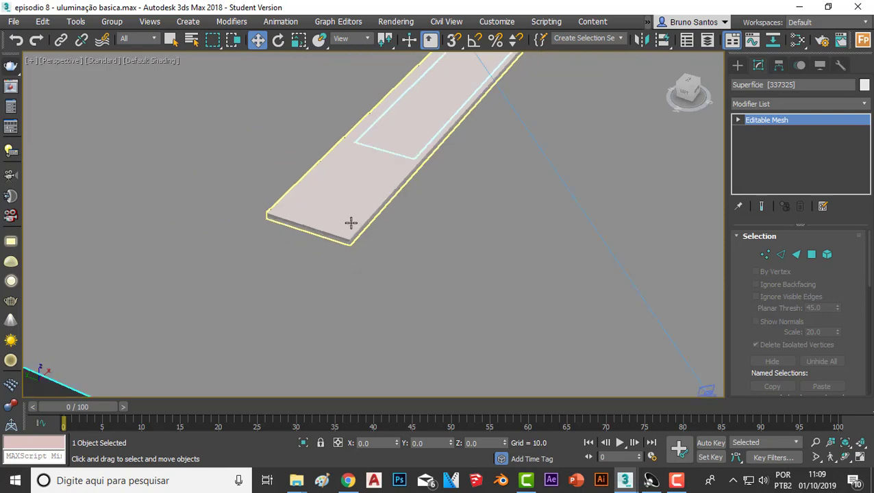
scroll(350, 218, down, 2)
middle_drag(347, 214, 420, 278)
scroll(379, 242, up, 2)
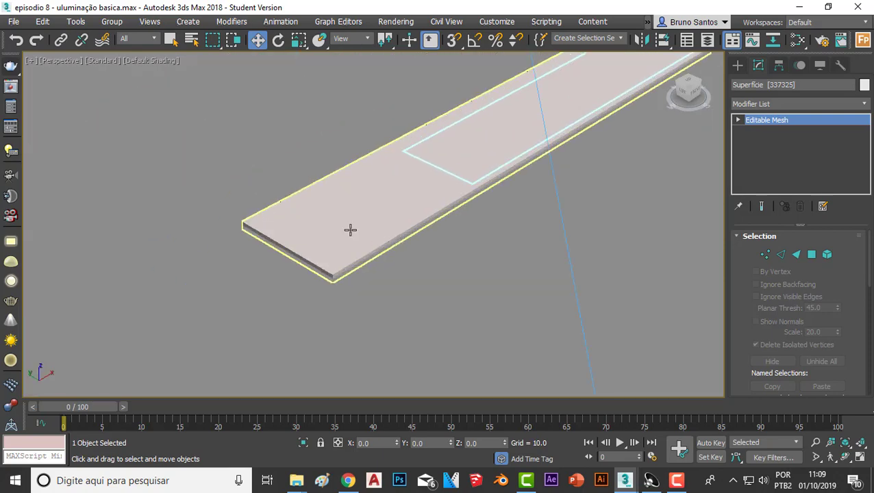
scroll(377, 205, down, 2)
scroll(267, 296, down, 2)
scroll(224, 326, down, 3)
click(224, 326)
scroll(359, 250, up, 3)
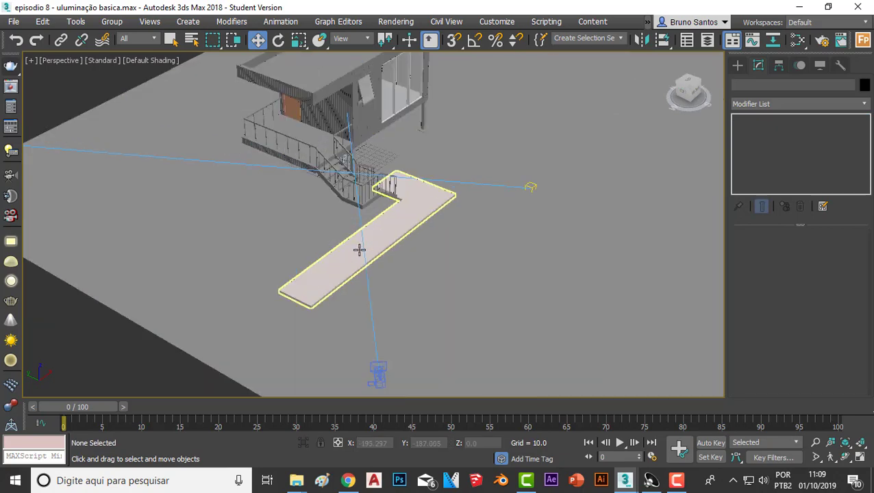
scroll(360, 250, up, 2)
scroll(361, 295, down, 2)
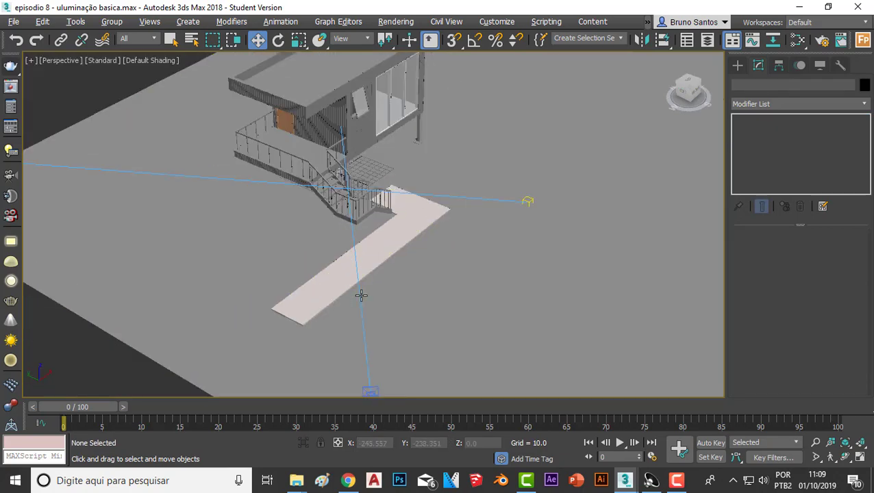
alt+middle_drag(361, 295, 417, 232)
- Frame the Superficie ground plane and hide it
click(476, 249)
key(z)
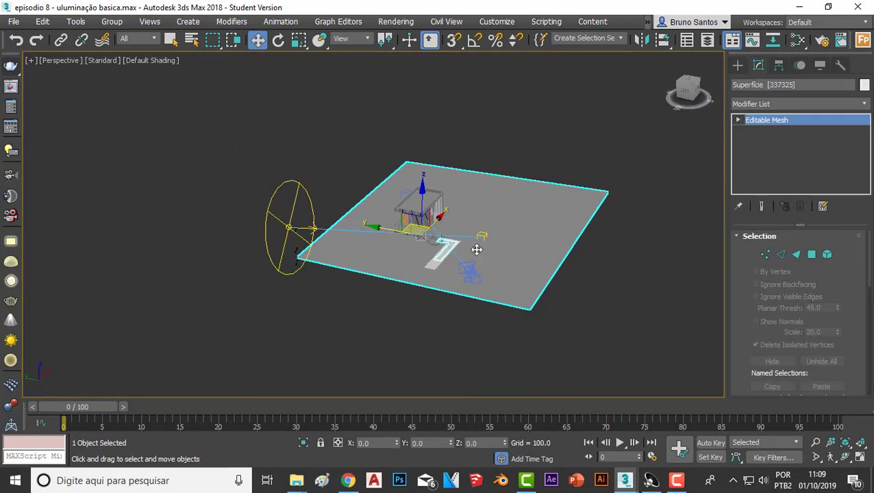
scroll(473, 248, up, 1)
scroll(434, 243, up, 2)
key(Delete)
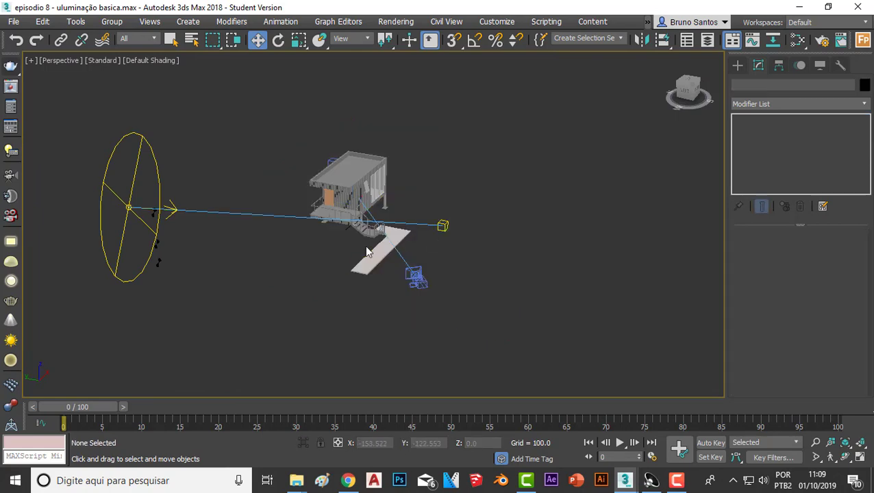
scroll(368, 252, up, 4)
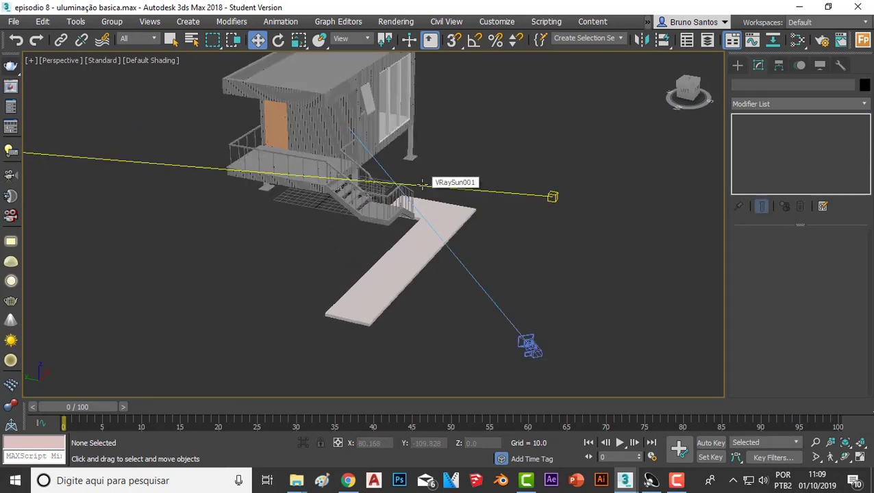
- Show the scene in the Top view with Wireframe Override
key(t)
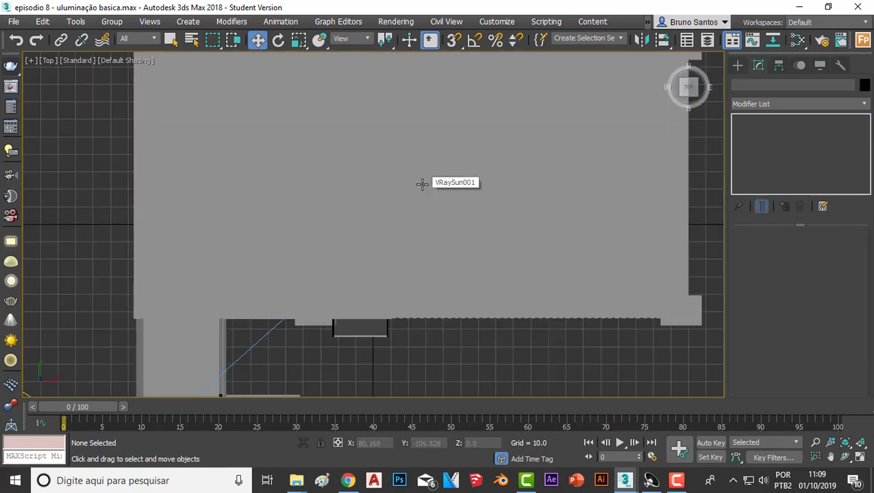
scroll(421, 183, down, 5)
scroll(416, 150, down, 2)
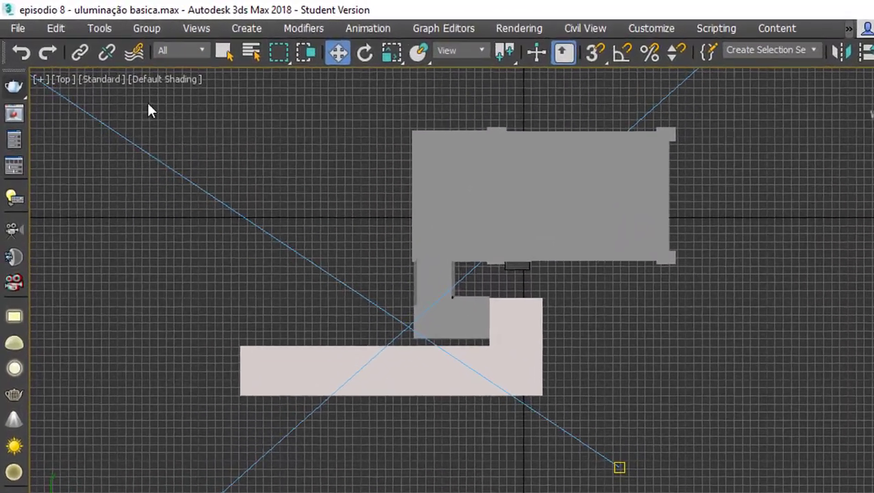
click(175, 80)
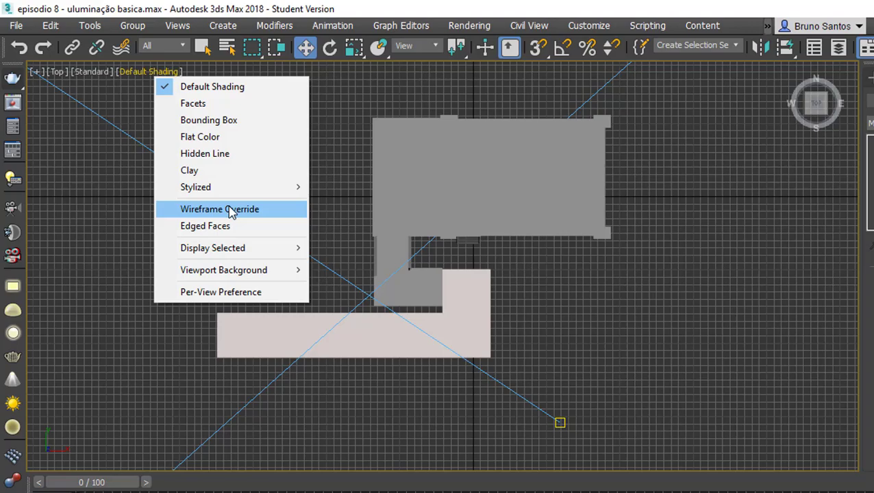
click(277, 251)
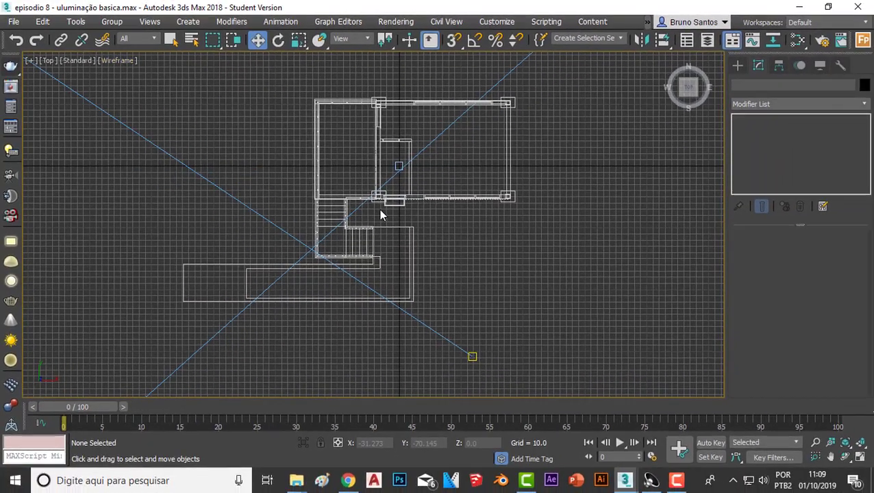
scroll(381, 214, down, 3)
scroll(416, 208, down, 4)
- Pan the top view, test a region selection, then bring up Standard Primitives
middle_drag(433, 230, 414, 224)
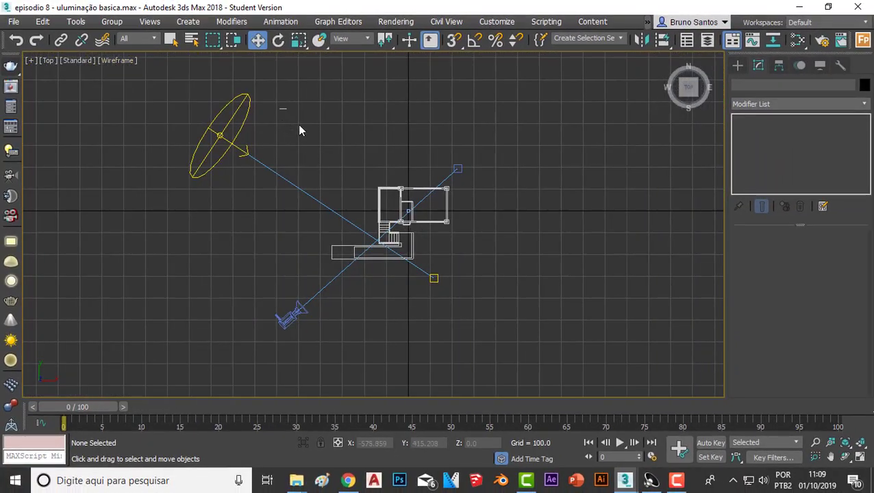
middle_drag(521, 206, 478, 205)
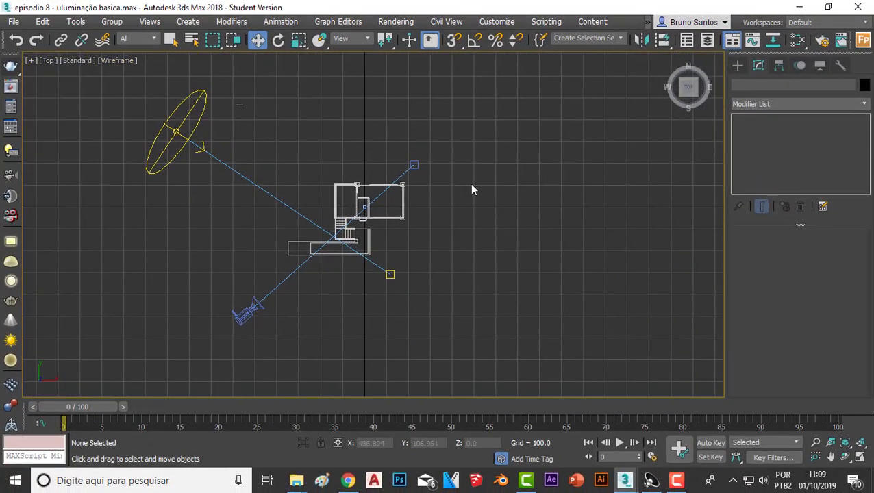
scroll(152, 83, up, 4)
scroll(282, 102, up, 2)
drag(374, 103, 248, 169)
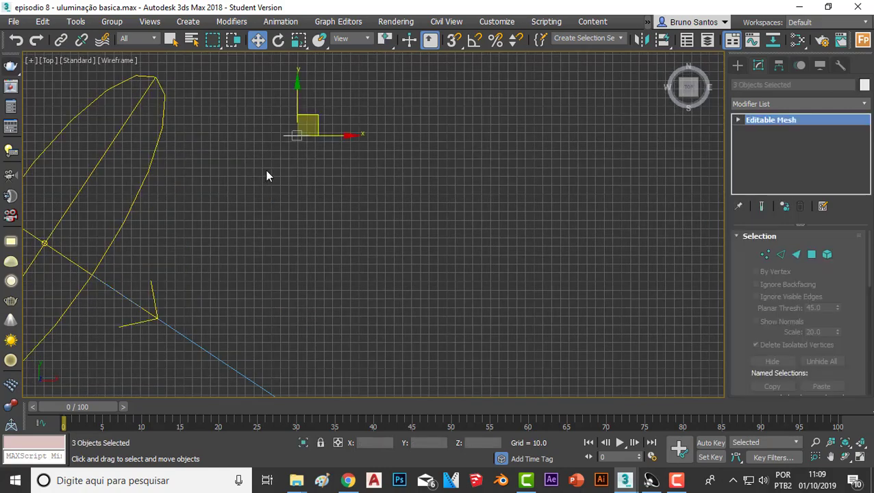
click(302, 179)
scroll(302, 179, down, 1)
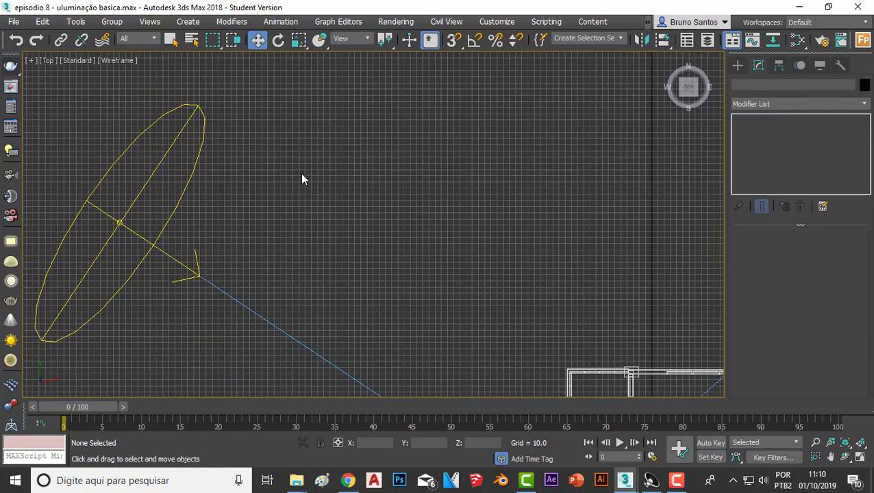
scroll(513, 309, down, 1)
click(740, 66)
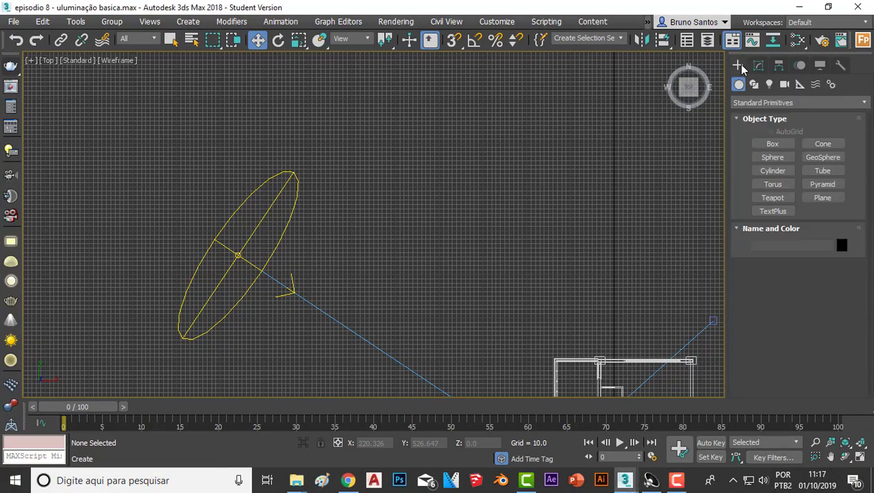
- Draw Plane001, 1519.566 × 1656.576, around the house, redoing the first undersized attempt
click(829, 199)
scroll(396, 271, down, 3)
middle_drag(409, 279, 366, 240)
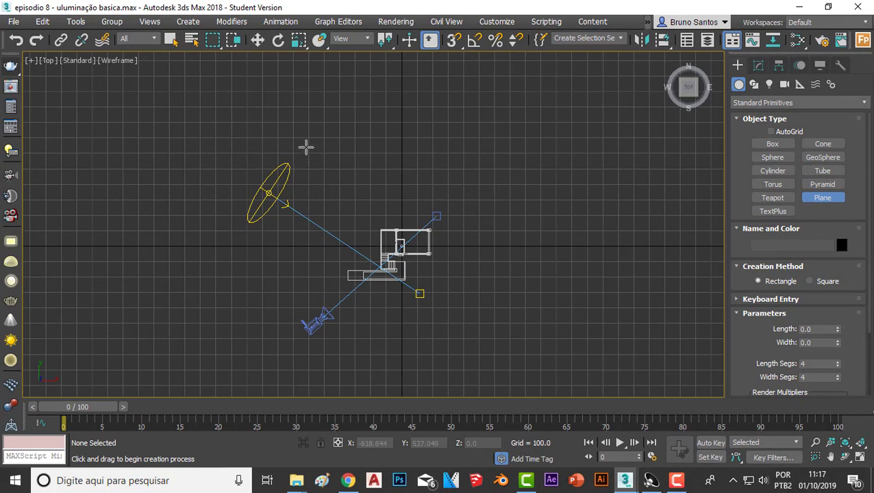
mouse_move(305, 146)
mouse_down()
mouse_move(531, 314)
mouse_move(565, 320)
mouse_up()
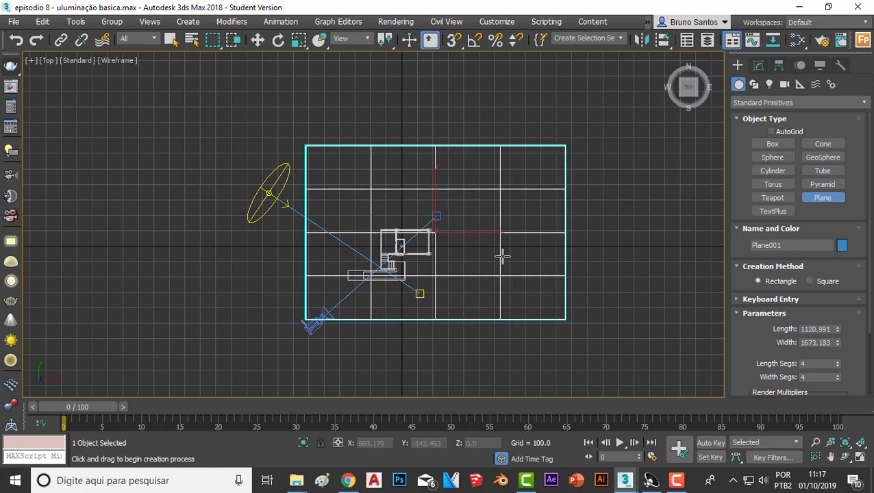
key(ctrl+z)
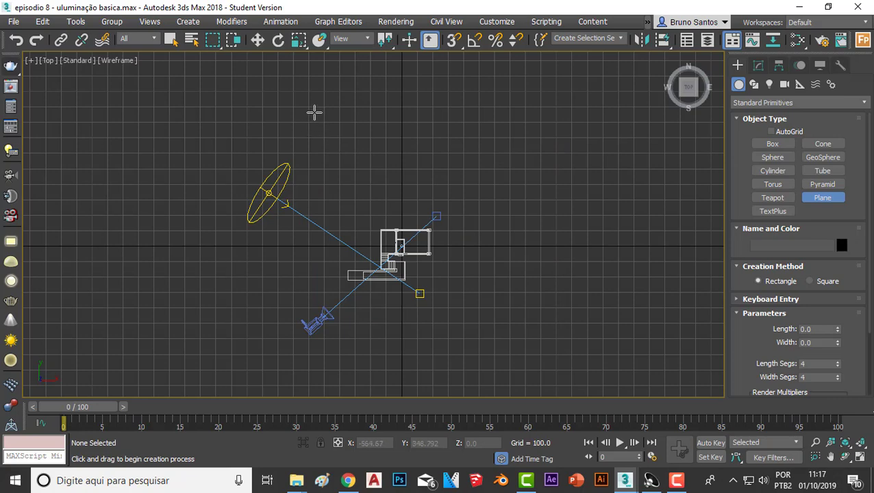
mouse_move(316, 106)
mouse_down()
mouse_move(570, 350)
mouse_move(573, 341)
mouse_up()
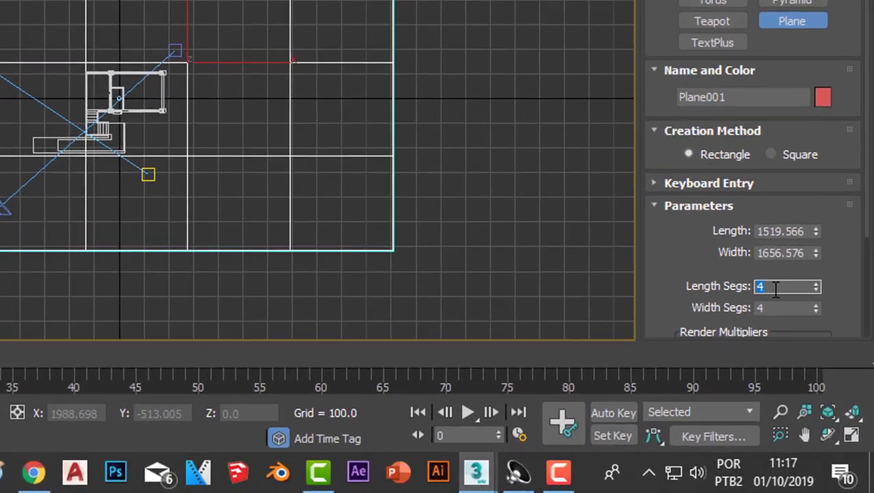
- Set Plane001's Length Segs and Width Segs to 50 each, then recentre the top view
text(50)
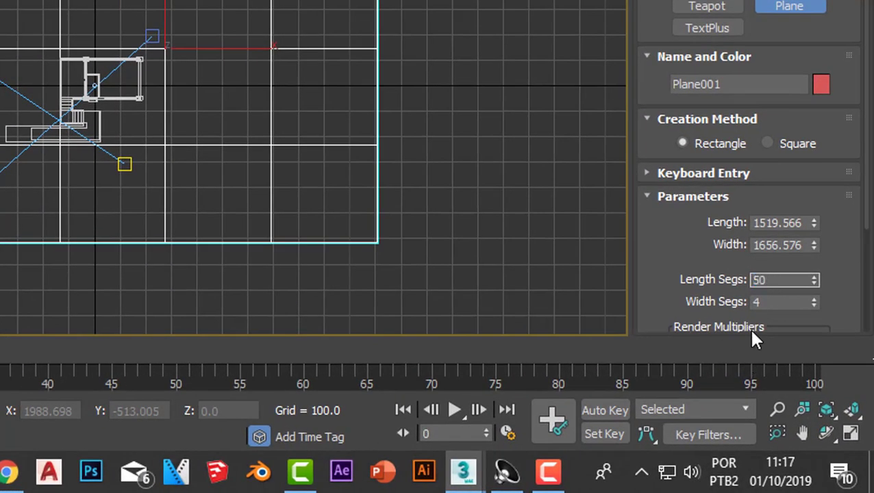
click(748, 302)
text(50)
key(Return)
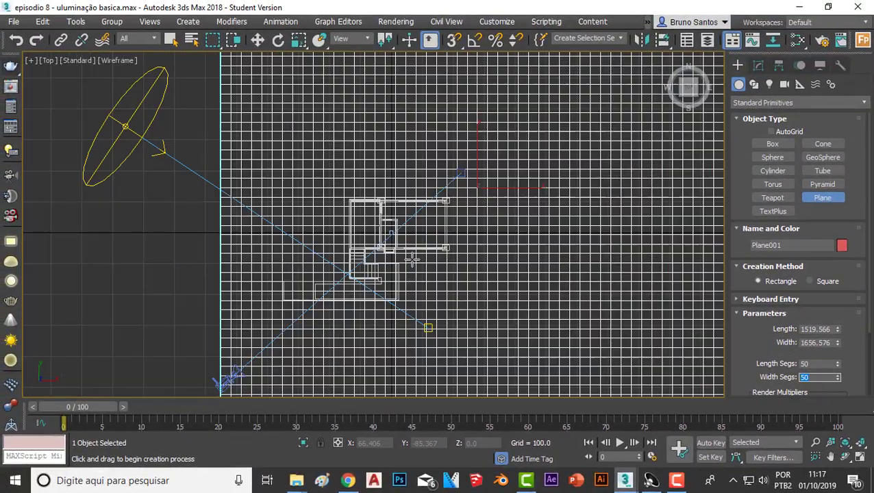
scroll(413, 260, down, 2)
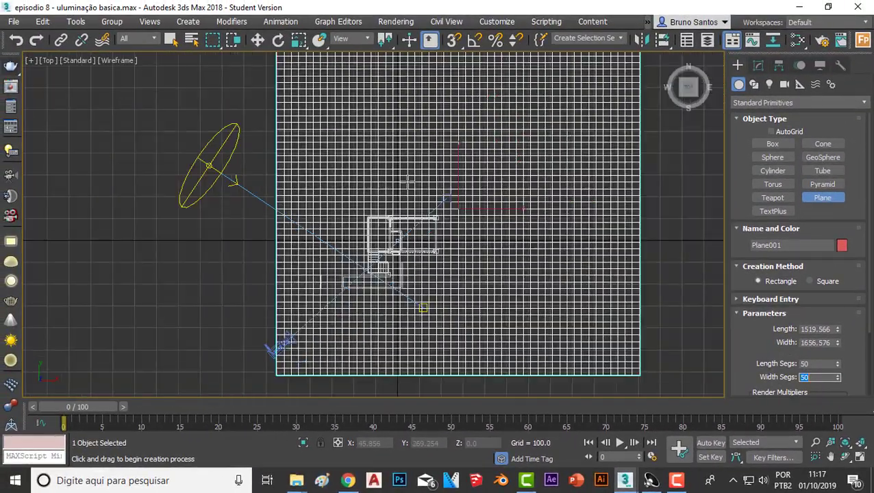
scroll(390, 233, up, 1)
scroll(374, 211, down, 3)
scroll(373, 168, up, 2)
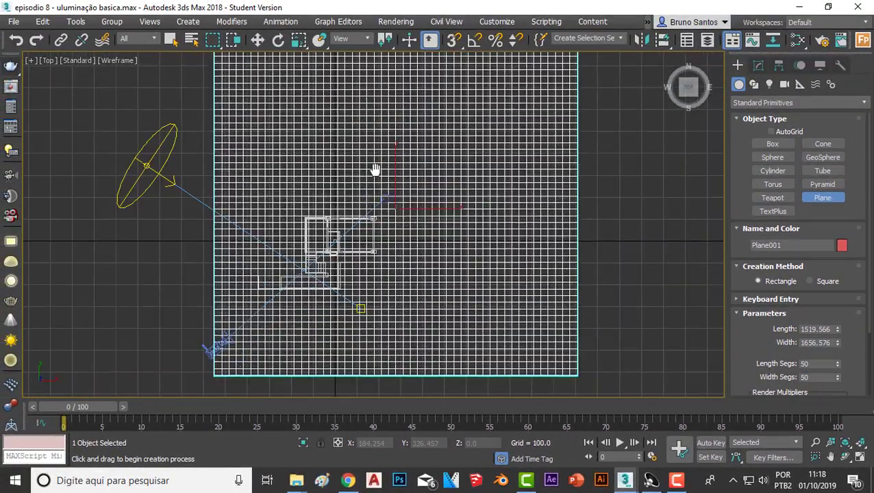
scroll(425, 168, down, 2)
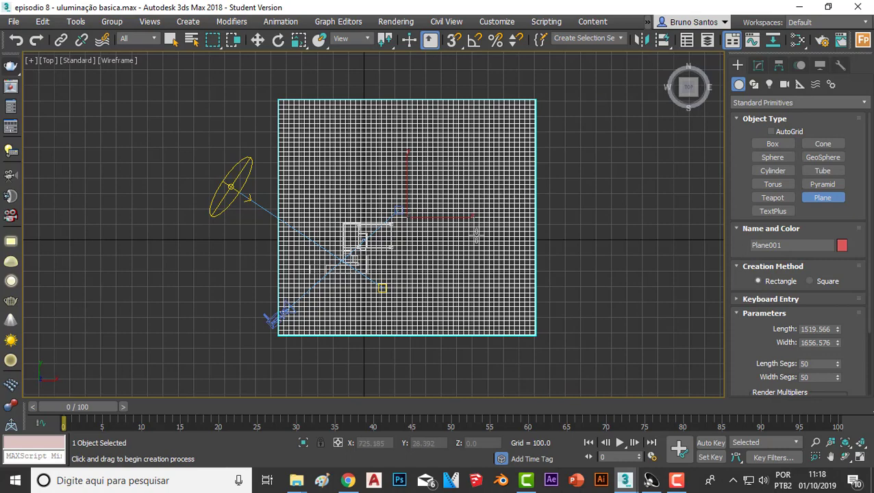
scroll(411, 241, up, 2)
scroll(416, 258, down, 2)
scroll(301, 263, up, 2)
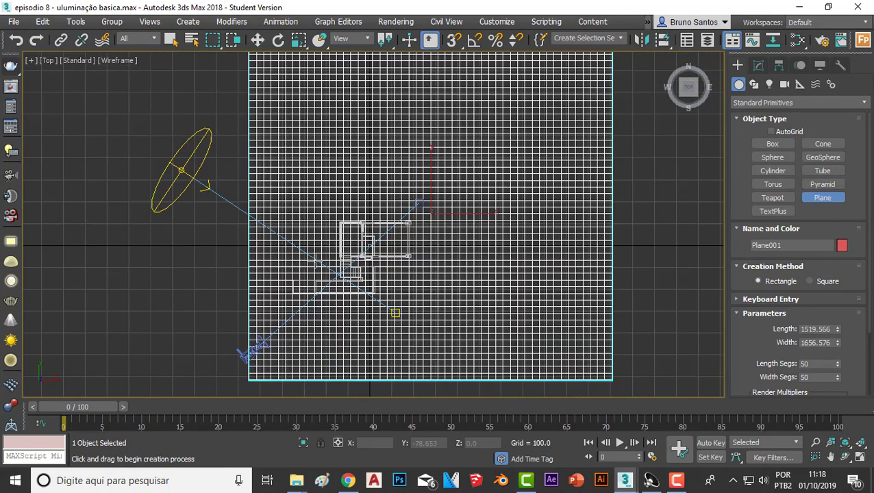
scroll(356, 221, down, 2)
middle_drag(637, 192, 594, 180)
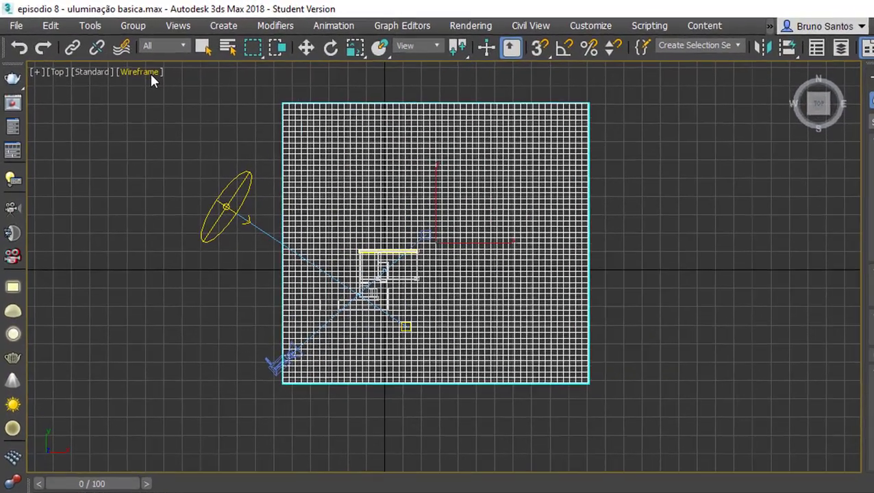
- Show the scene with Default Shading in a Perspective view framed on the house and plane
click(123, 61)
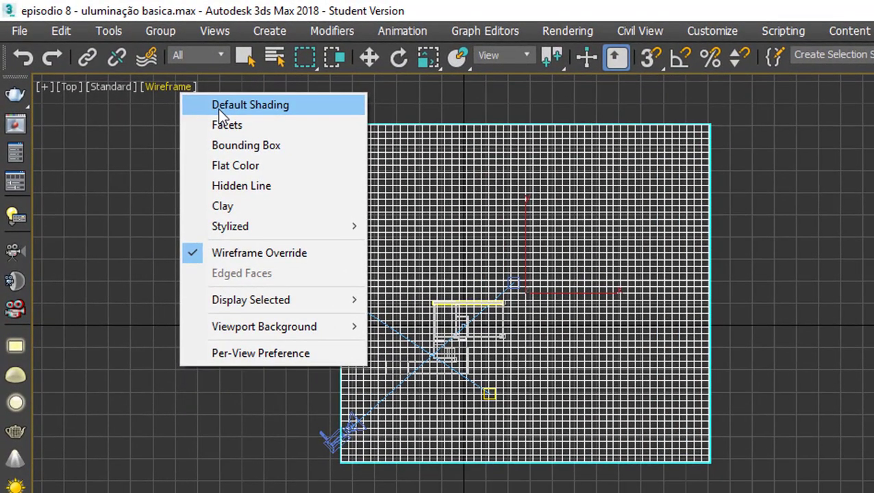
click(154, 74)
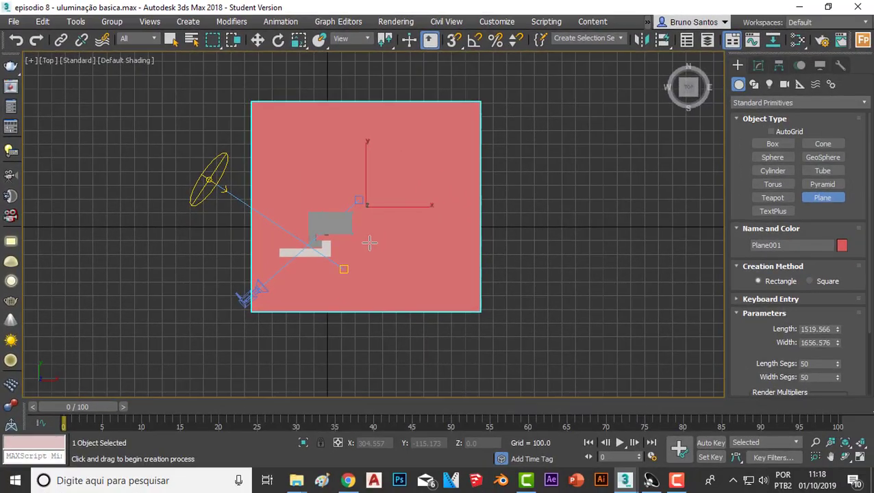
key(p)
alt+middle_drag(372, 245, 381, 176)
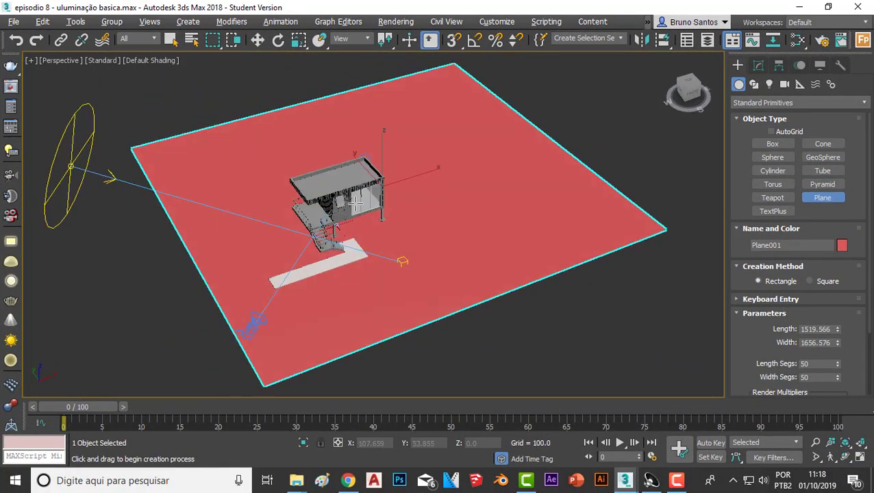
scroll(382, 176, up, 3)
scroll(301, 279, up, 3)
scroll(298, 279, up, 3)
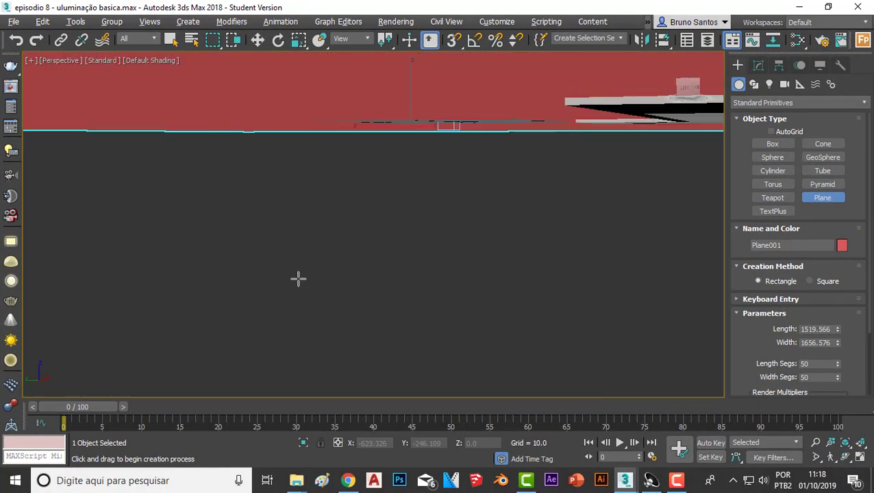
scroll(283, 285, down, 3)
scroll(284, 285, down, 1)
scroll(288, 281, down, 3)
scroll(292, 277, down, 3)
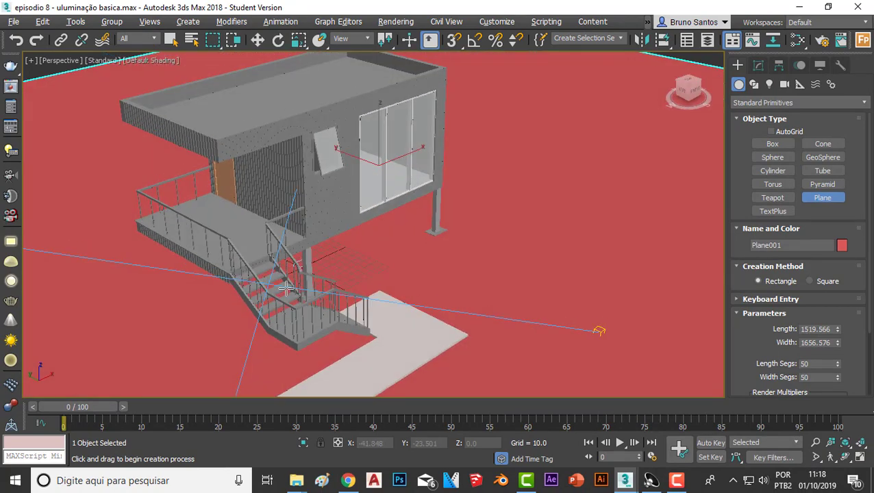
scroll(296, 272, down, 2)
middle_drag(296, 272, 302, 233)
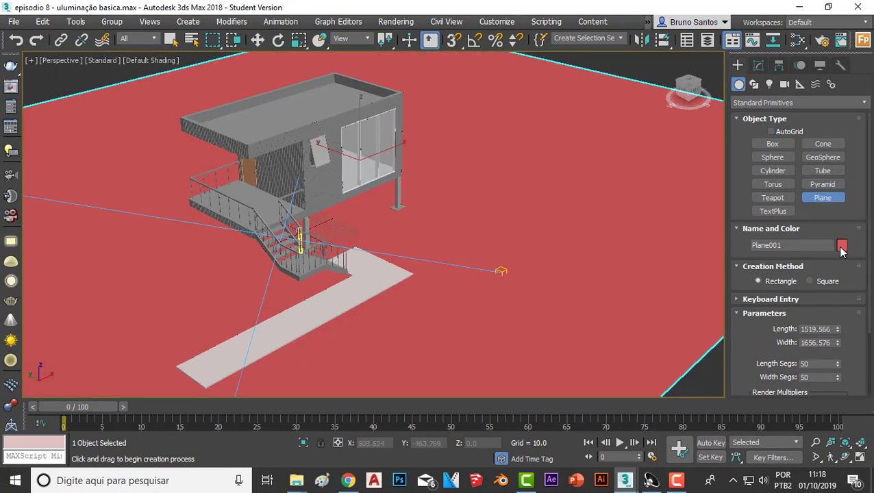
- Change Plane001's object colour from red to grey
click(842, 246)
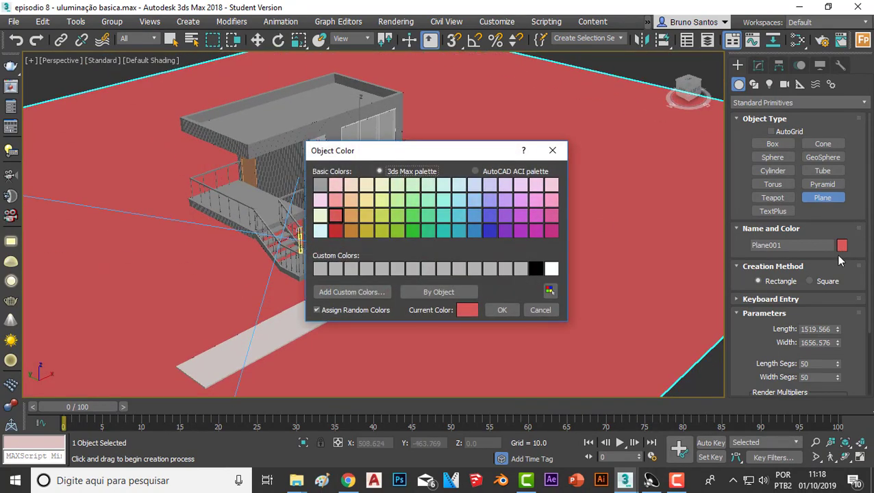
click(320, 185)
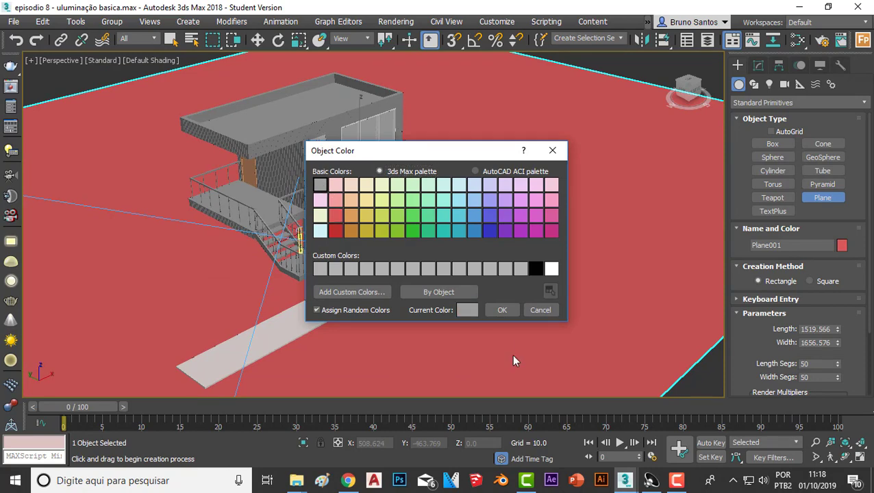
click(505, 312)
scroll(465, 248, down, 5)
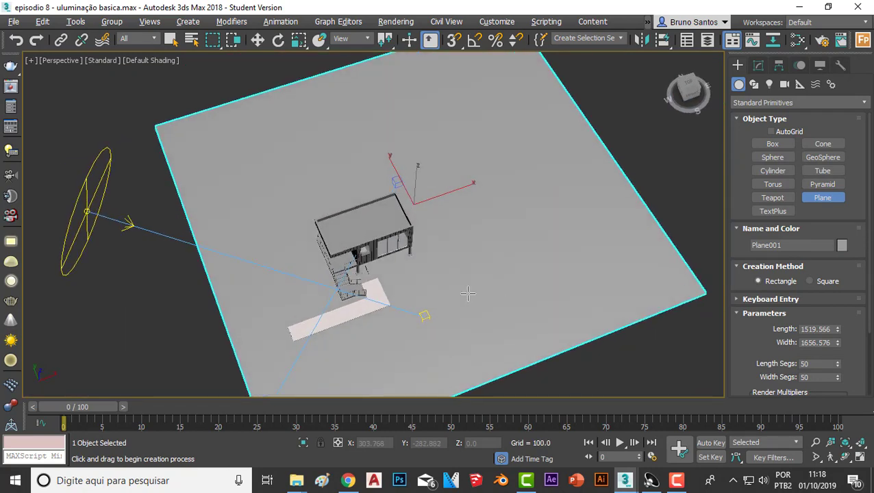
- Apply a Noise modifier to Plane001 from the Modify panel's Modifier List
mouse_move(460, 266)
alt+middle_down()
mouse_move(471, 251)
mouse_move(450, 219)
alt+middle_up()
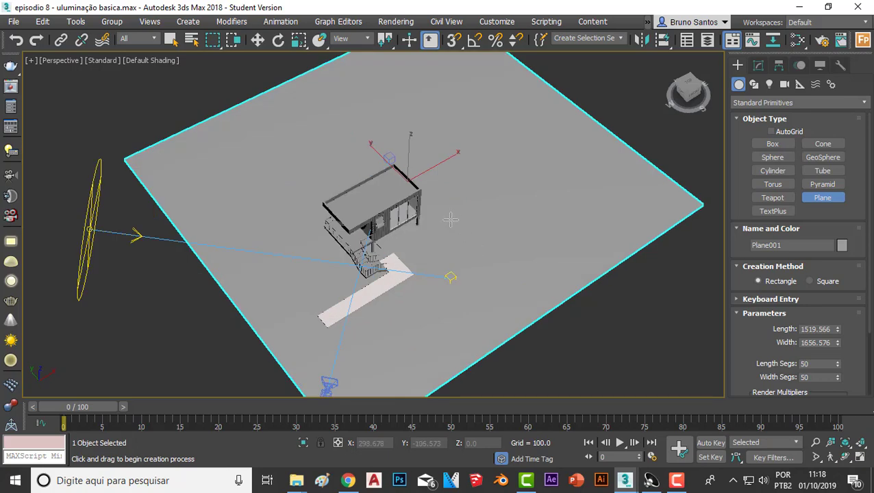
scroll(410, 230, up, 3)
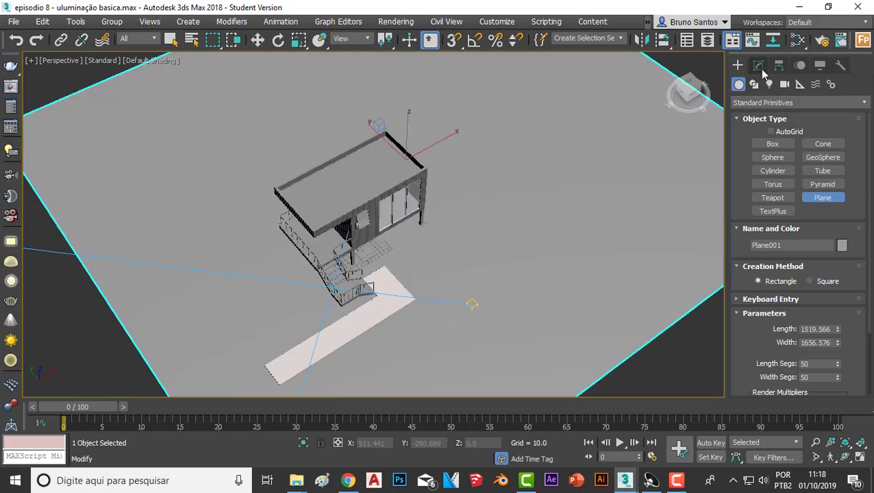
click(758, 65)
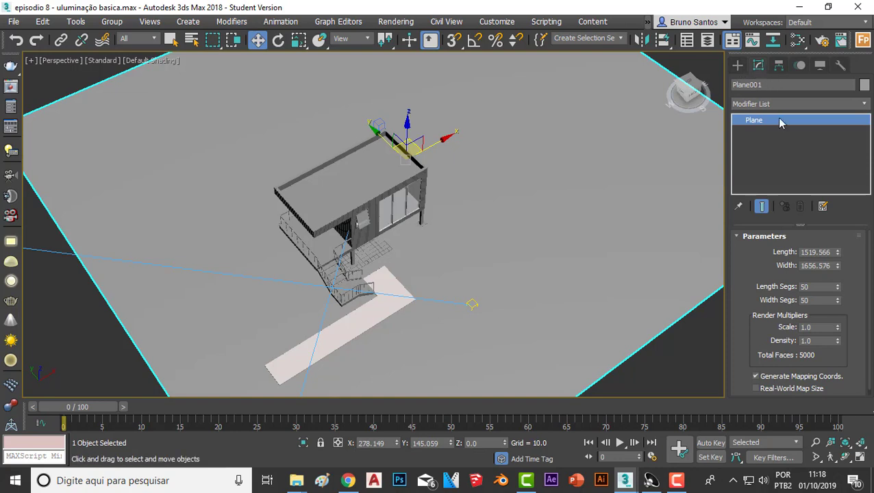
click(796, 104)
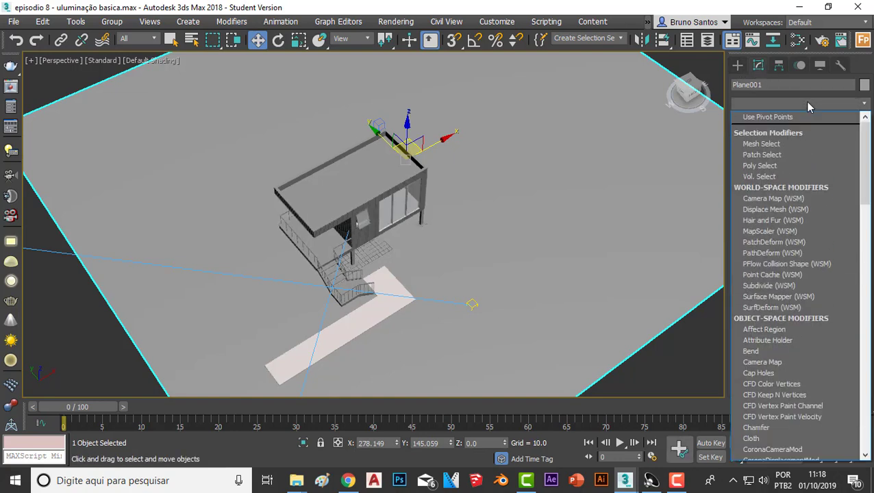
scroll(795, 196, down, 2)
scroll(796, 233, down, 2)
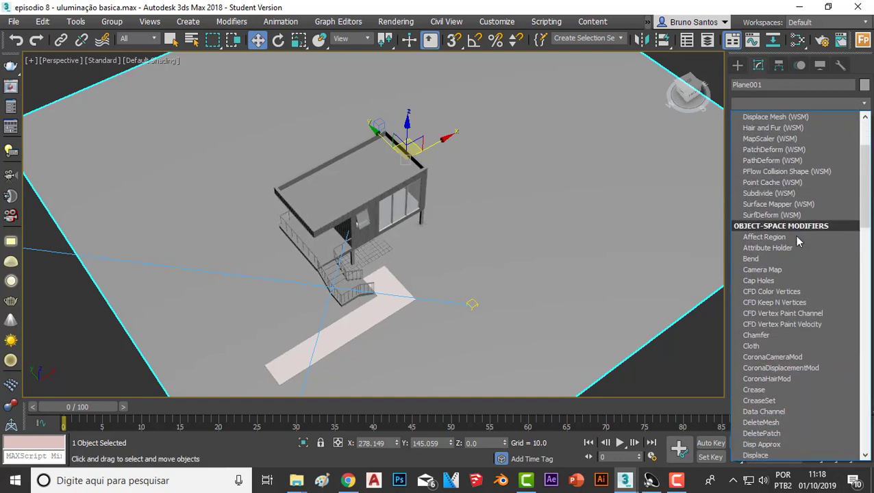
scroll(795, 259, down, 1)
scroll(795, 263, down, 1)
scroll(795, 262, down, 1)
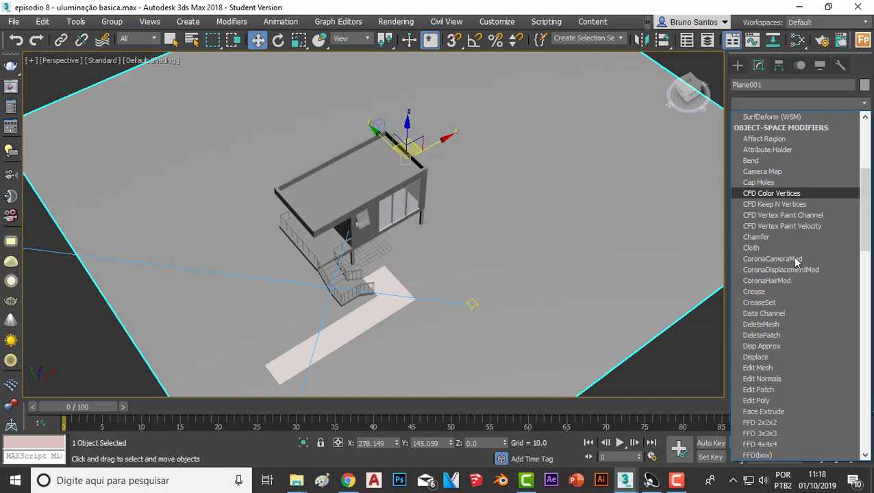
scroll(791, 257, down, 5)
key(n)
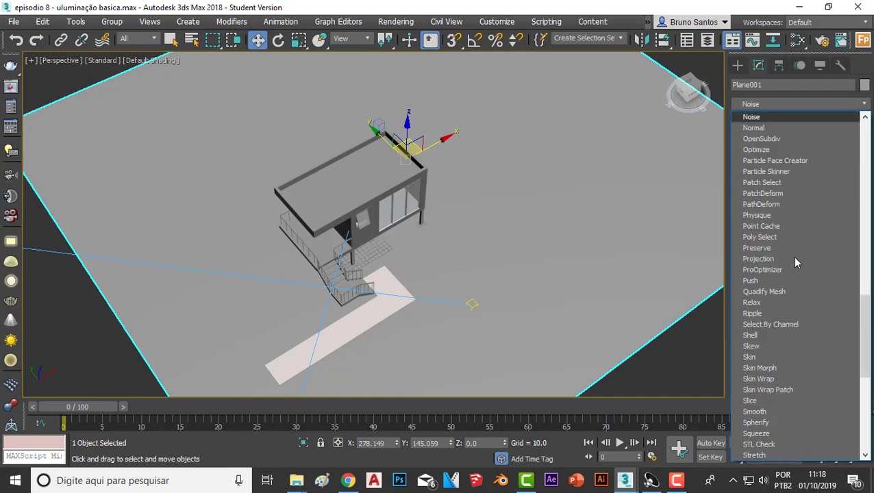
click(769, 118)
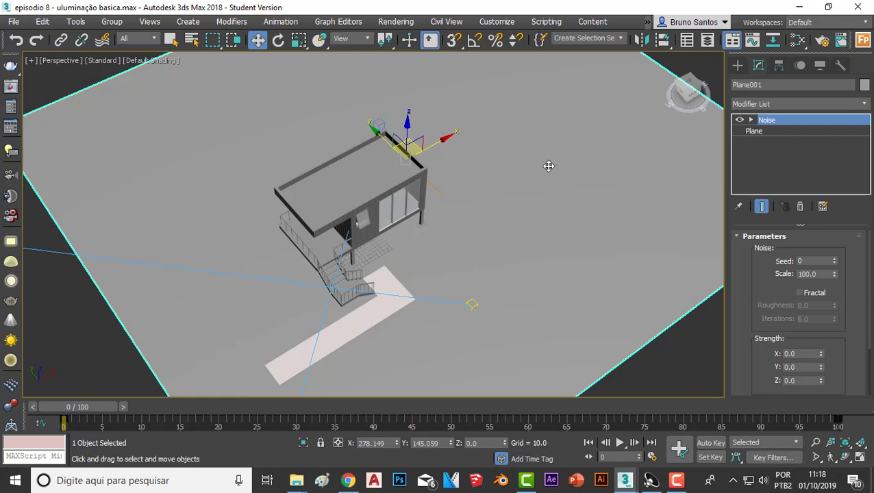
- Frame the whole ground plane and start raising the Noise Strength Z value
scroll(548, 165, down, 5)
middle_drag(552, 166, 491, 176)
scroll(506, 167, up, 3)
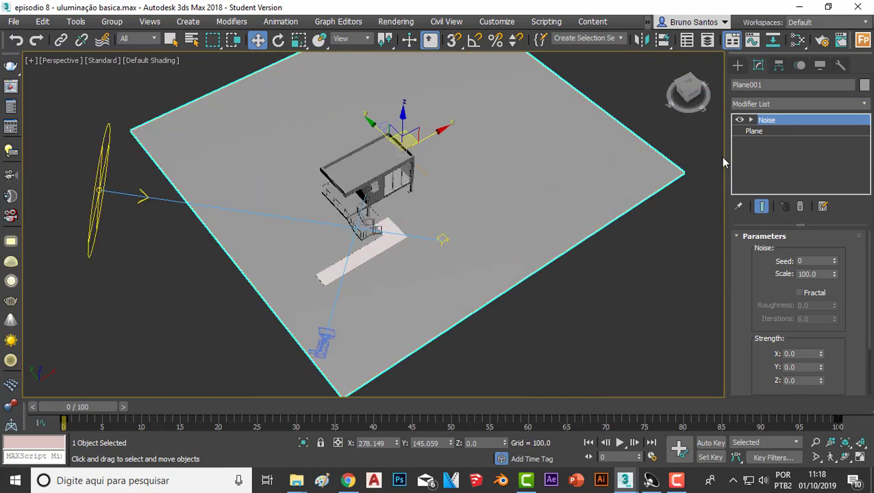
scroll(497, 250, down, 2)
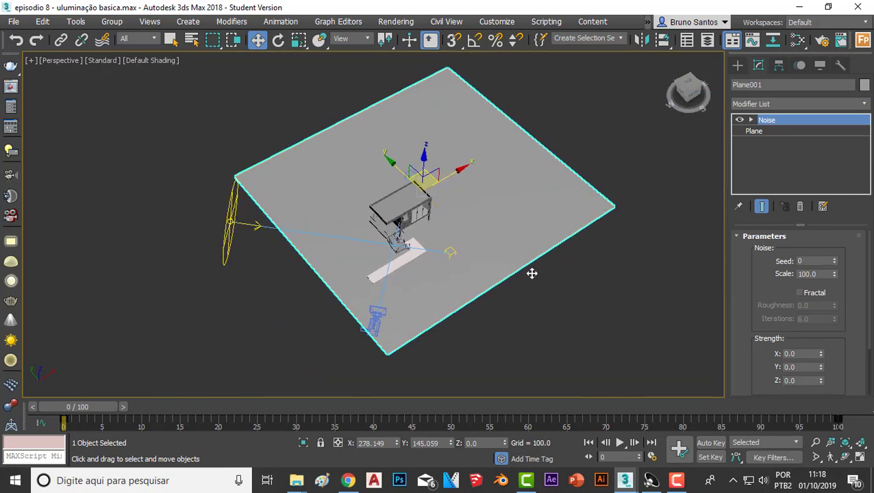
scroll(844, 309, down, 1)
scroll(846, 314, down, 1)
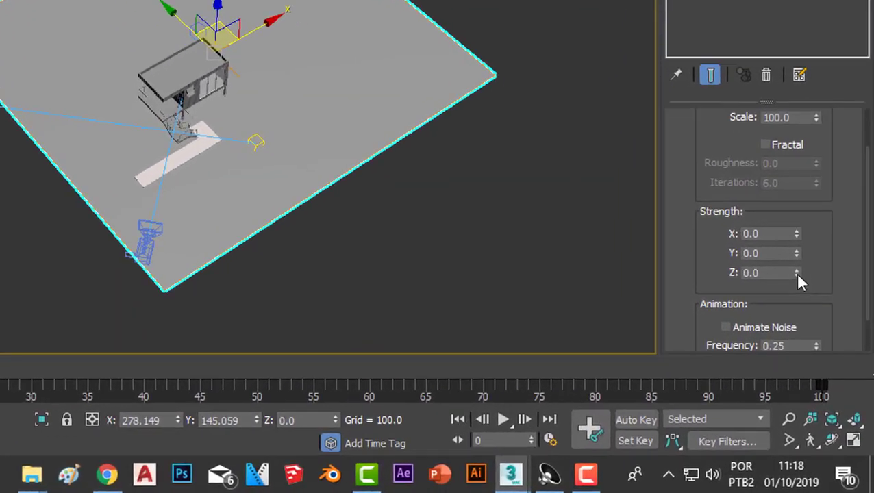
drag(801, 285, 783, 226)
scroll(160, 148, up, 5)
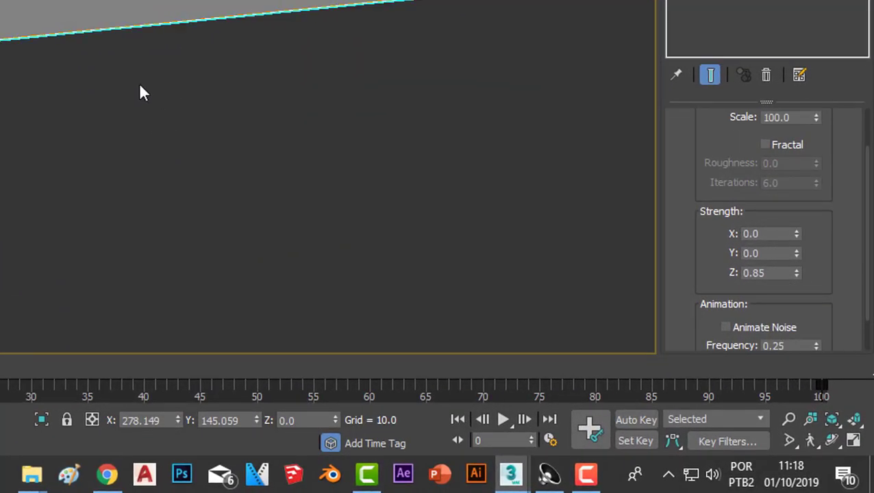
mouse_move(140, 90)
alt+middle_down()
mouse_move(130, 209)
mouse_move(152, 185)
alt+middle_up()
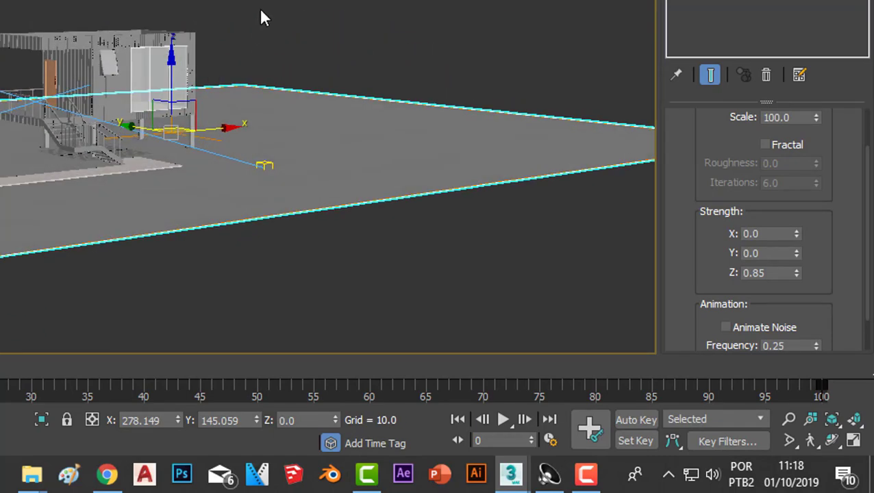
- Reselect Plane001 and push the Noise Strength Z up to 6.786 for gently uneven terrain
click(263, 15)
click(252, 83)
alt+middle_drag(250, 92, 250, 123)
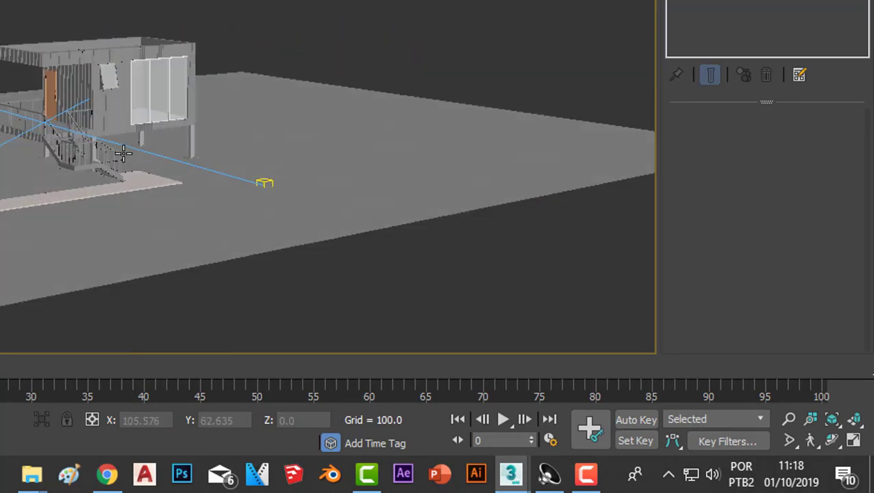
click(351, 110)
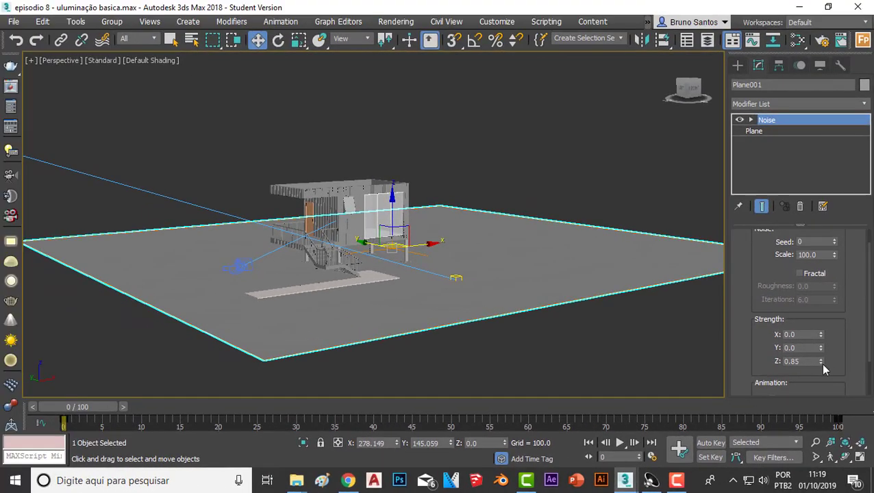
drag(820, 362, 813, 317)
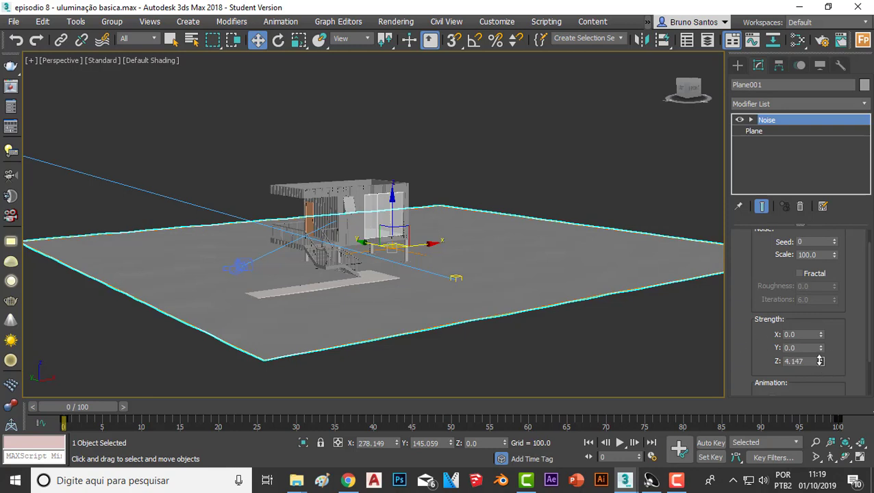
mouse_move(820, 361)
mouse_down()
mouse_move(826, 226)
mouse_move(838, 317)
mouse_up()
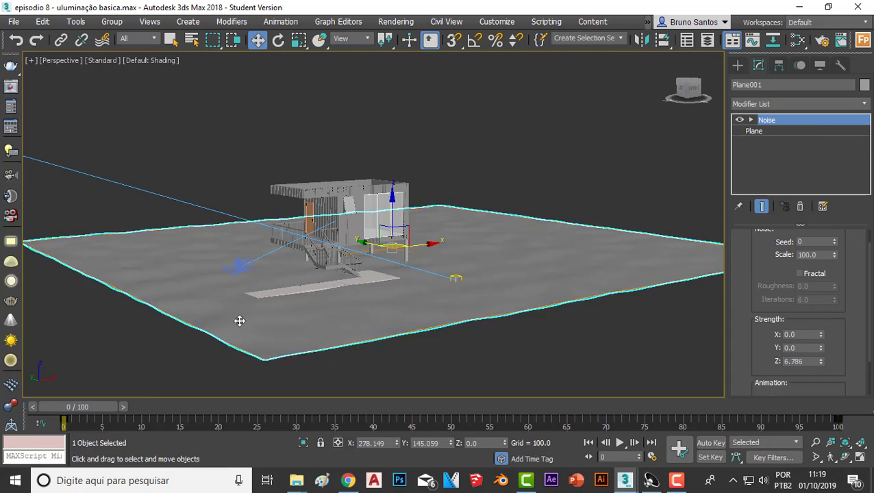
scroll(240, 316, up, 2)
scroll(251, 312, up, 2)
scroll(349, 288, up, 2)
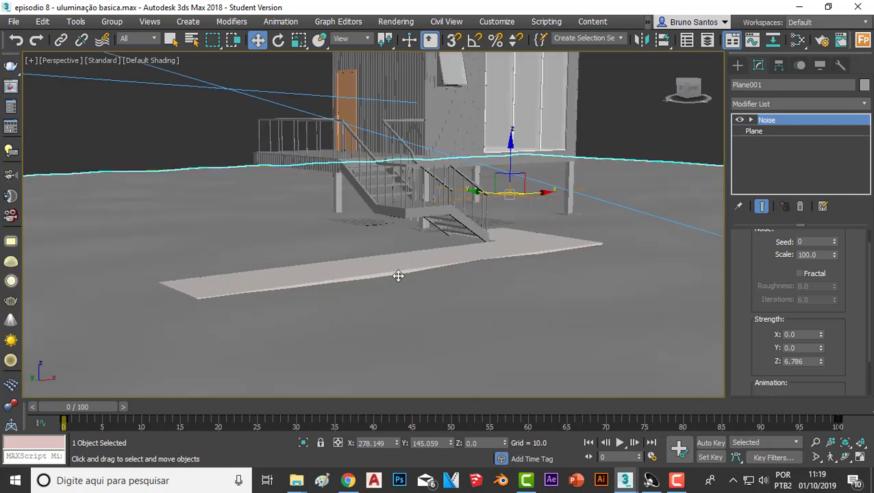
scroll(479, 272, up, 2)
scroll(462, 272, down, 2)
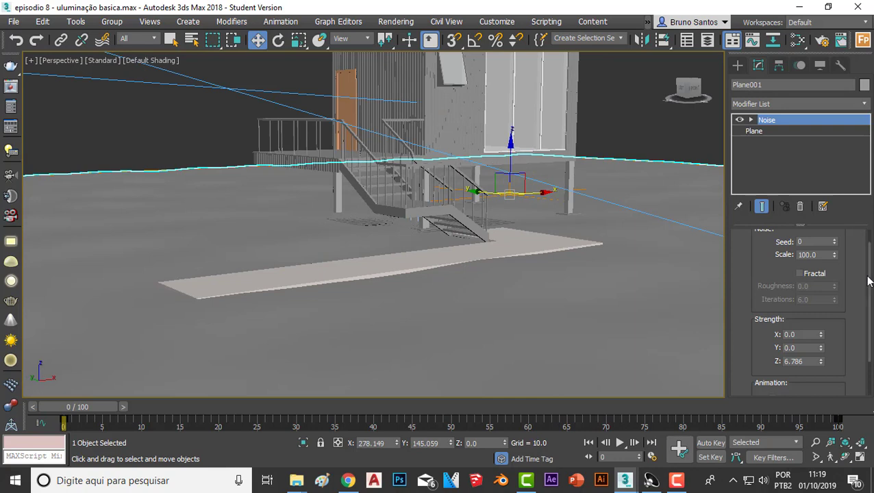
scroll(862, 294, up, 2)
scroll(862, 315, down, 2)
scroll(858, 329, up, 2)
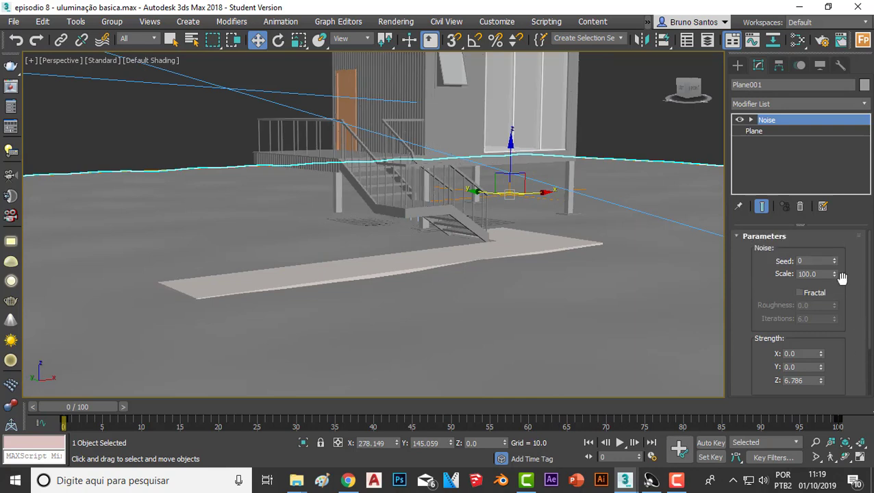
- Increase the Noise Scale from 100 to 112 and inspect the house and walkway on the terrain
mouse_move(836, 275)
mouse_down()
mouse_move(839, 213)
mouse_move(835, 310)
mouse_move(830, 259)
mouse_move(835, 264)
mouse_up()
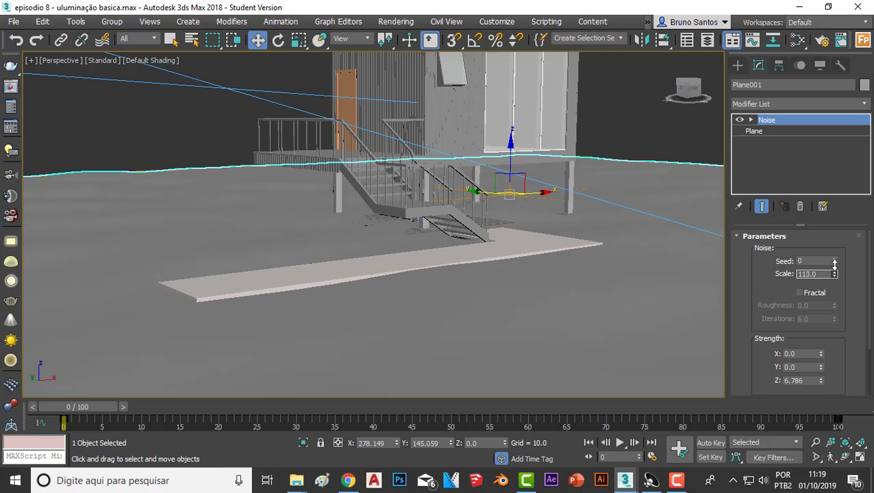
scroll(410, 255, up, 4)
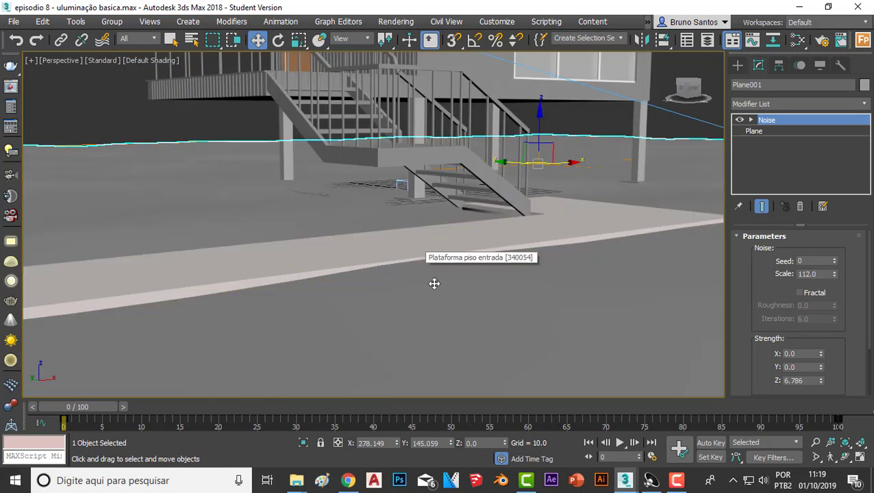
mouse_move(435, 246)
alt+middle_down()
mouse_move(420, 297)
mouse_move(400, 291)
mouse_move(390, 299)
mouse_move(412, 312)
mouse_move(343, 290)
mouse_move(254, 117)
alt+middle_up()
scroll(392, 299, down, 4)
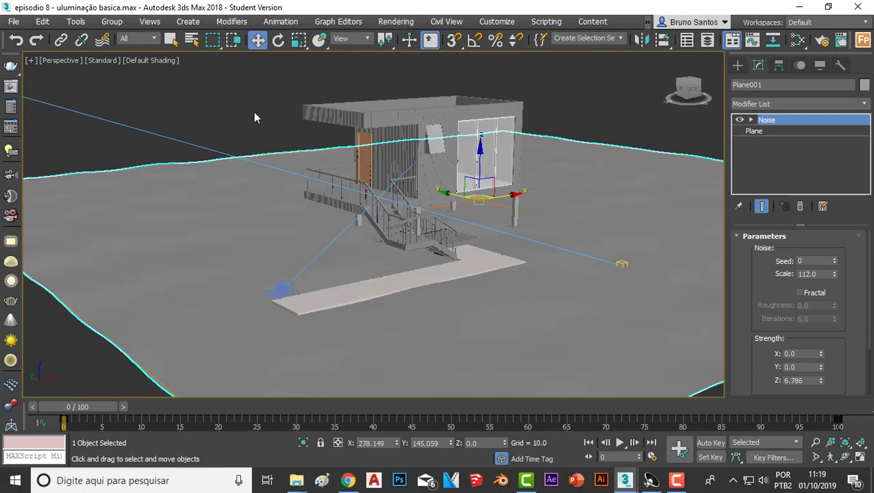
click(254, 120)
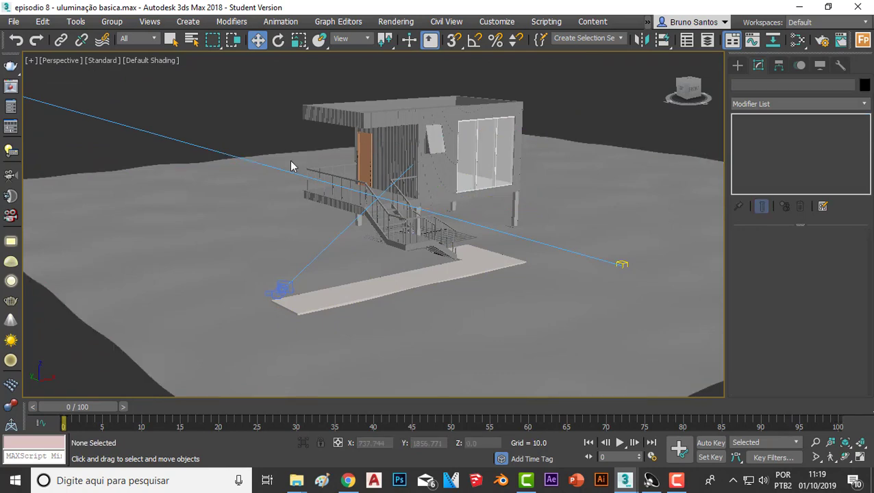
click(402, 358)
alt+middle_drag(391, 318, 296, 279)
scroll(297, 278, up, 3)
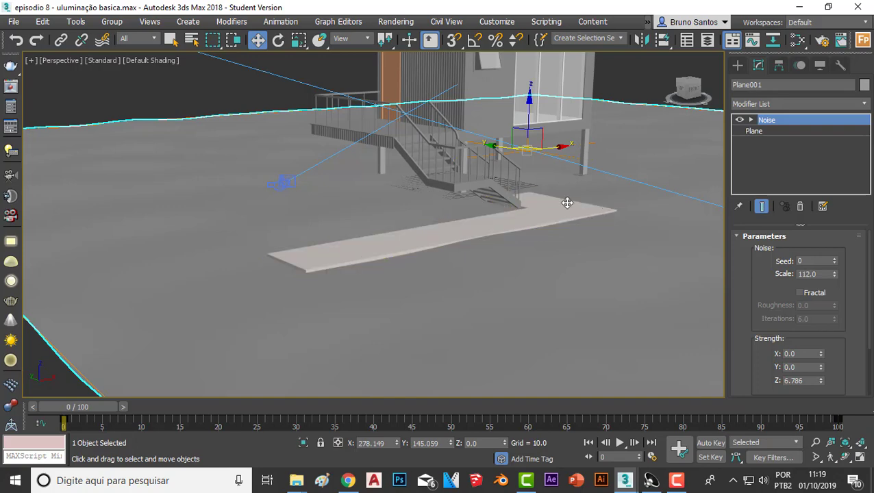
mouse_move(332, 285)
alt+middle_down()
mouse_move(347, 304)
mouse_move(443, 272)
mouse_move(455, 294)
mouse_move(430, 304)
mouse_move(354, 290)
mouse_move(502, 197)
mouse_move(441, 267)
mouse_move(427, 212)
alt+middle_up()
scroll(443, 272, up, 3)
- Clone the entrance walkway as a Copy, raised 19.455 units above the original slab
click(396, 277)
scroll(397, 277, down, 5)
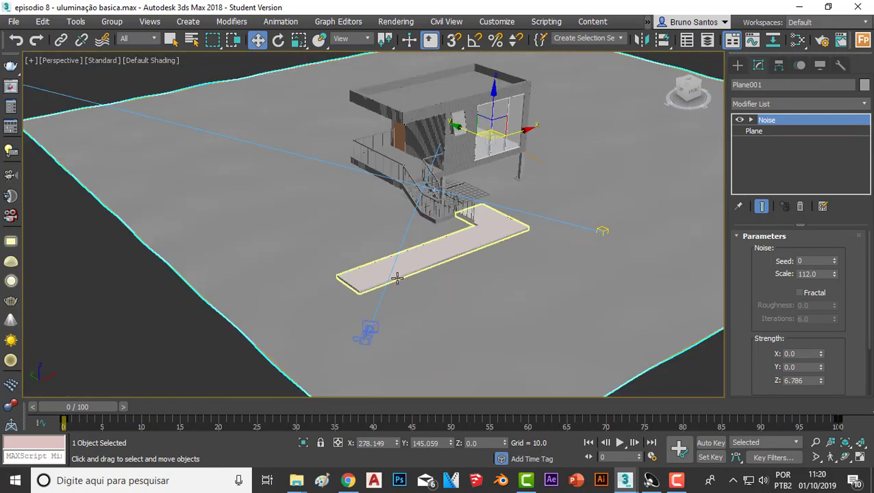
scroll(370, 267, up, 6)
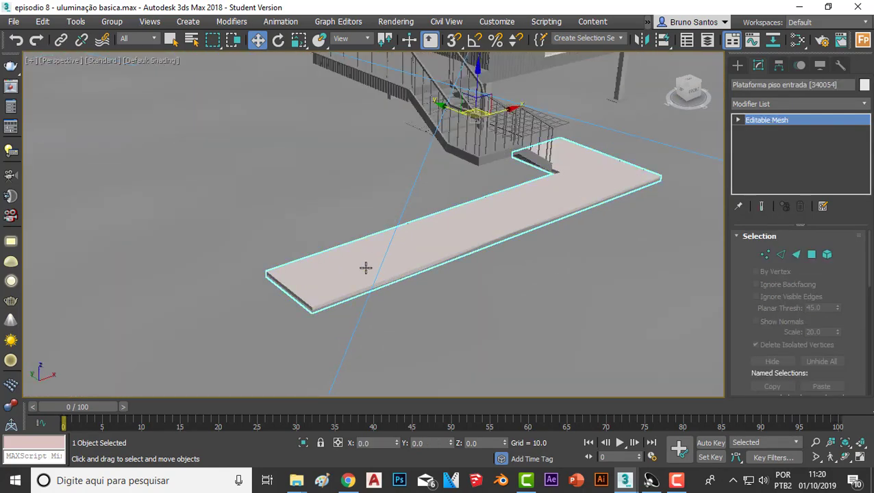
scroll(365, 267, down, 5)
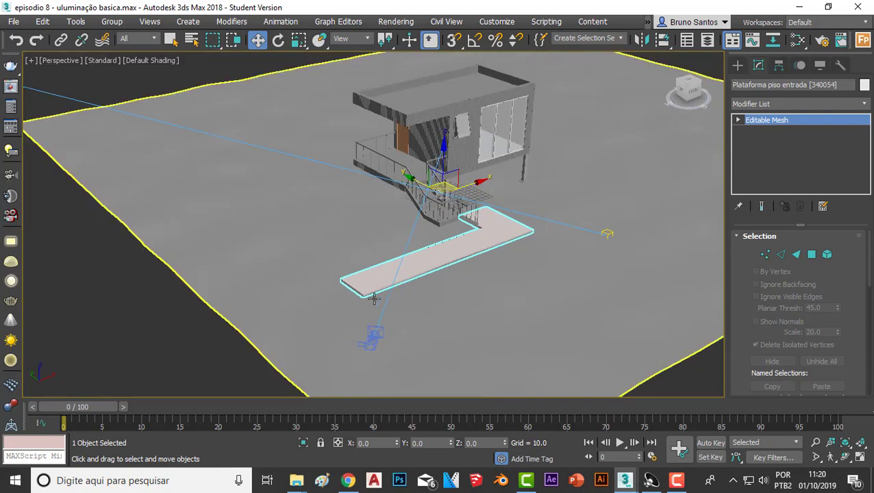
scroll(371, 292, up, 5)
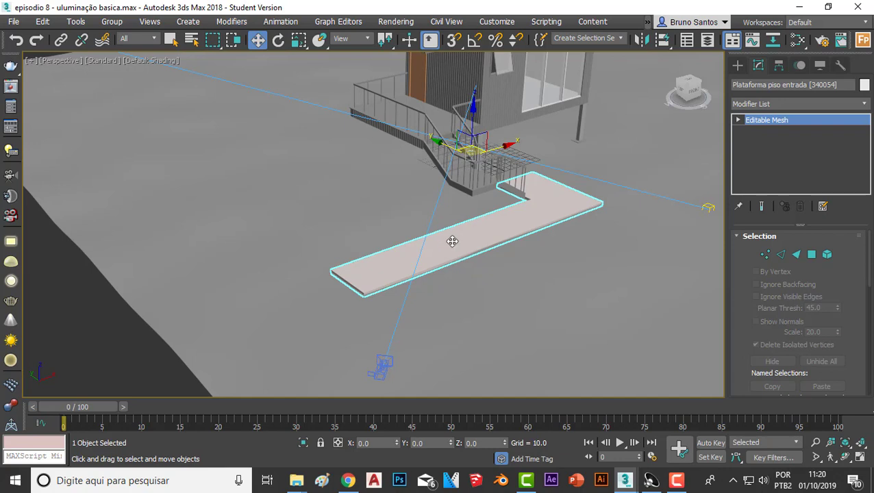
shift+drag(473, 126, 472, 114)
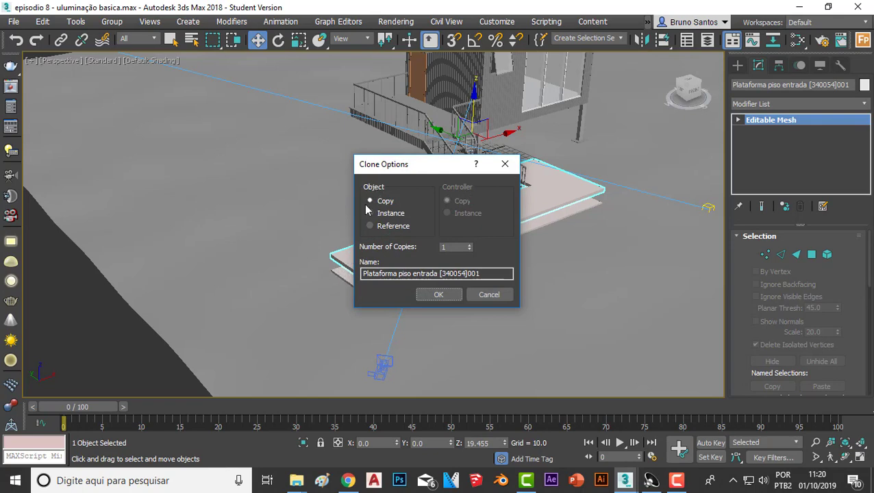
click(438, 294)
mouse_move(457, 212)
alt+middle_down()
mouse_move(429, 253)
mouse_move(416, 227)
alt+middle_up()
scroll(535, 206, up, 3)
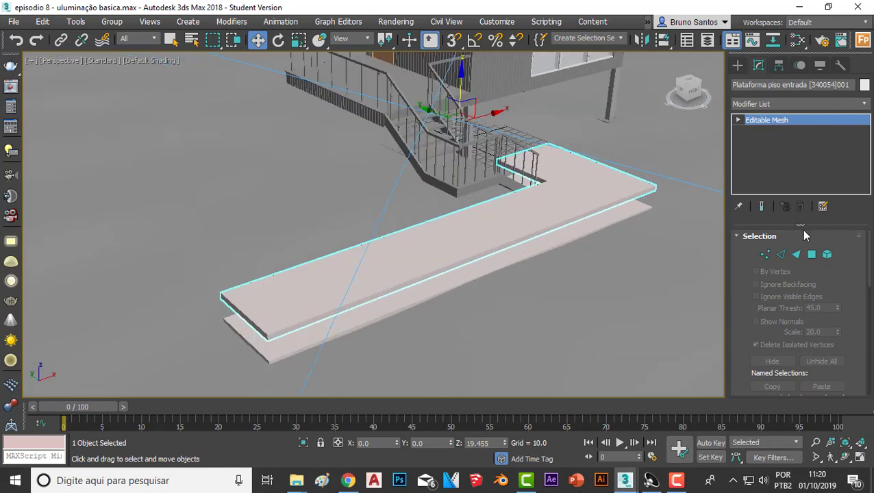
- Scale the walkway copy vertically into a tall, deep block
click(299, 41)
drag(461, 90, 462, 69)
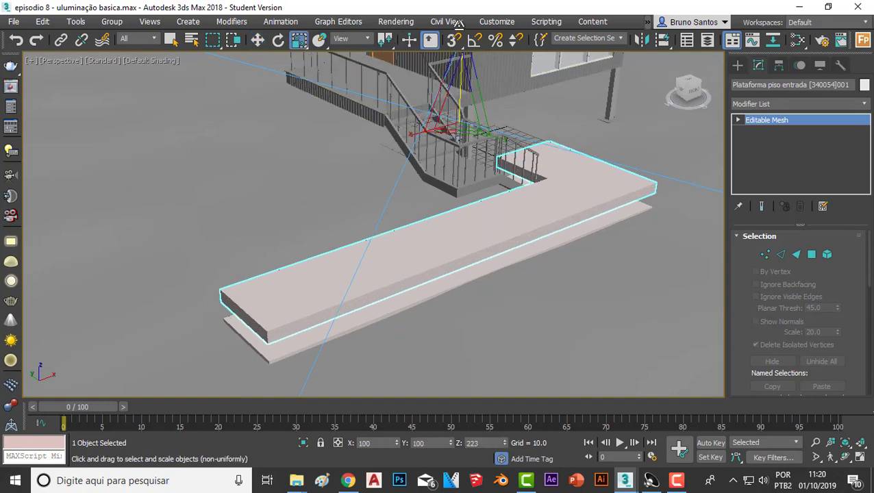
scroll(424, 224, down, 3)
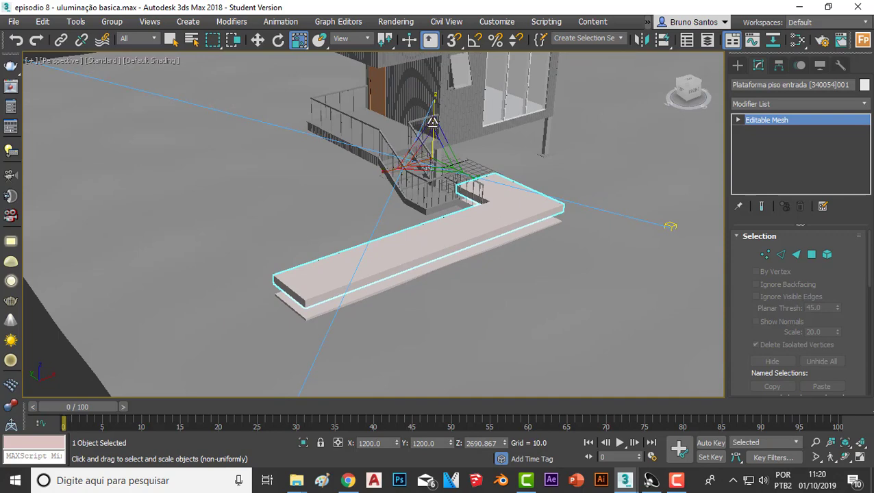
drag(431, 122, 434, 76)
scroll(398, 289, down, 2)
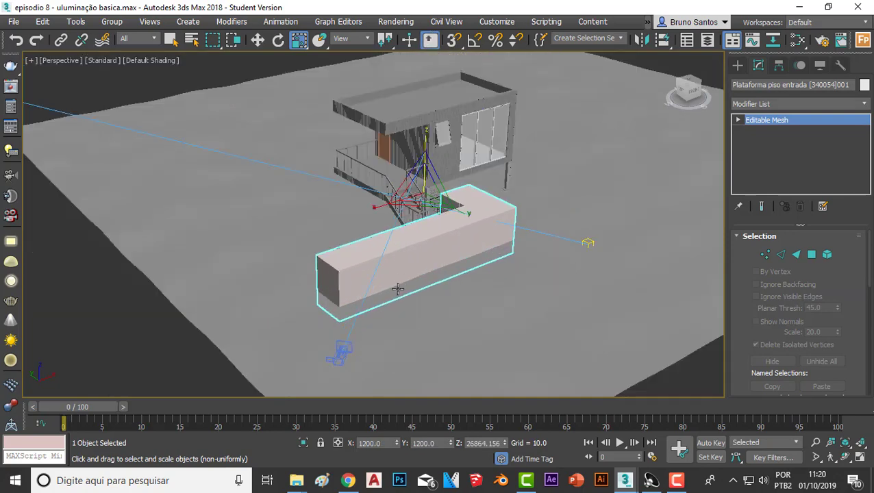
alt+middle_drag(398, 289, 268, 84)
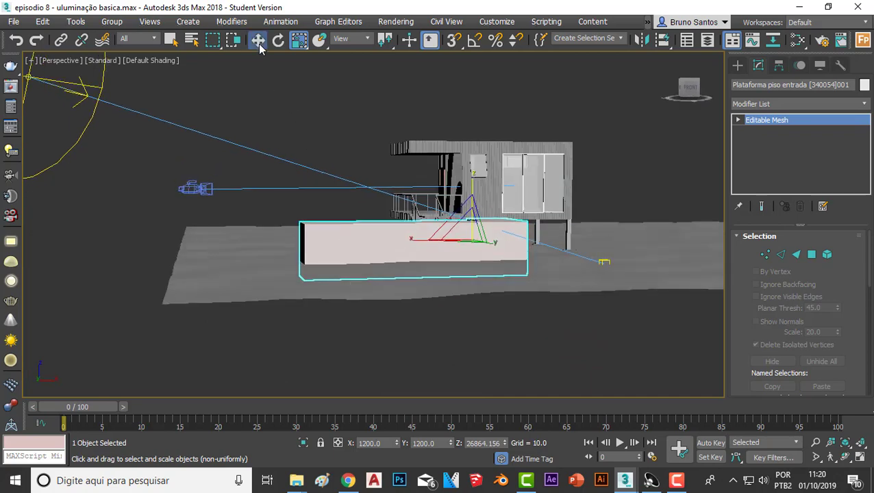
- Lower the tall block to Z 3.104 so it extends down into the terrain
click(259, 40)
scroll(457, 204, up, 2)
scroll(457, 205, up, 1)
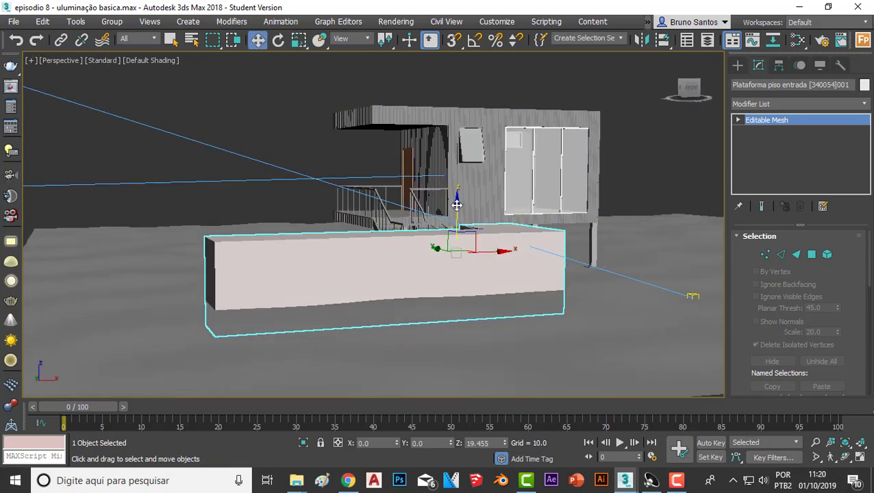
drag(457, 205, 456, 214)
mouse_move(456, 216)
alt+middle_down()
mouse_move(450, 265)
mouse_move(411, 295)
mouse_move(341, 312)
mouse_move(413, 335)
mouse_move(350, 339)
mouse_move(363, 312)
mouse_move(353, 273)
mouse_move(355, 316)
alt+middle_up()
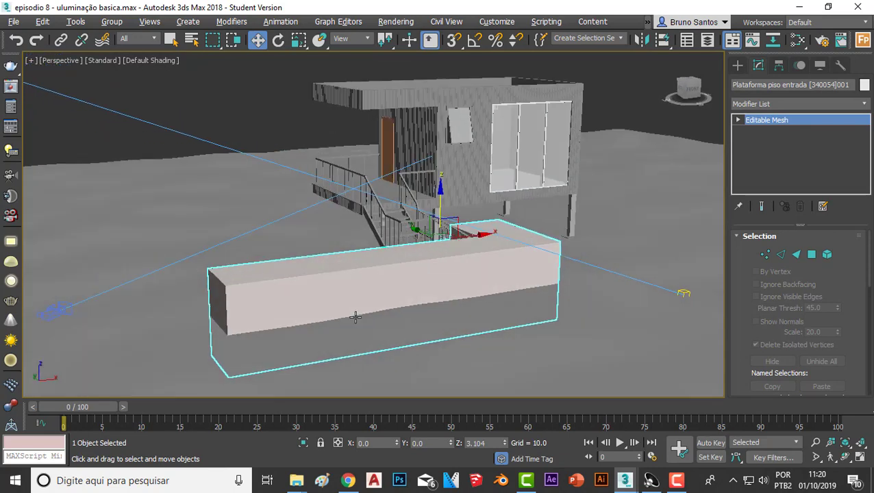
mouse_move(312, 291)
alt+middle_down()
mouse_move(359, 300)
mouse_move(332, 242)
alt+middle_up()
scroll(414, 199, down, 5)
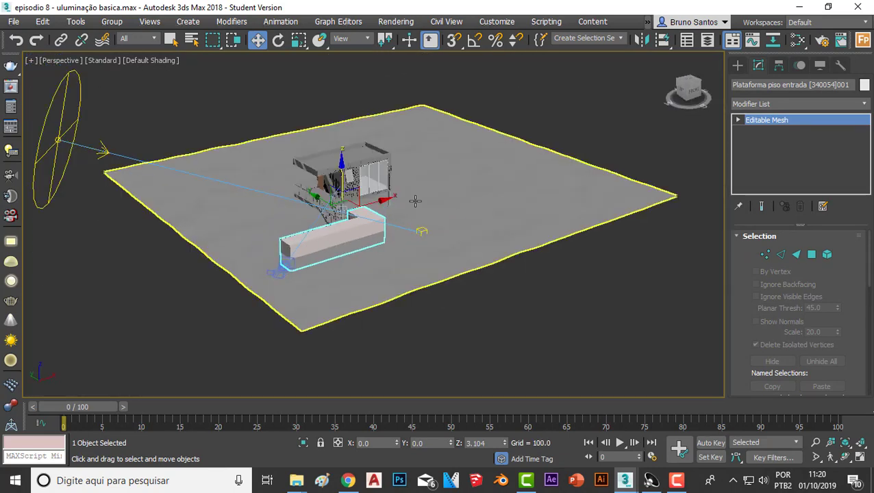
scroll(443, 180, up, 8)
- Select the noise-deformed Plane001 ground plane
click(446, 172)
scroll(452, 216, down, 5)
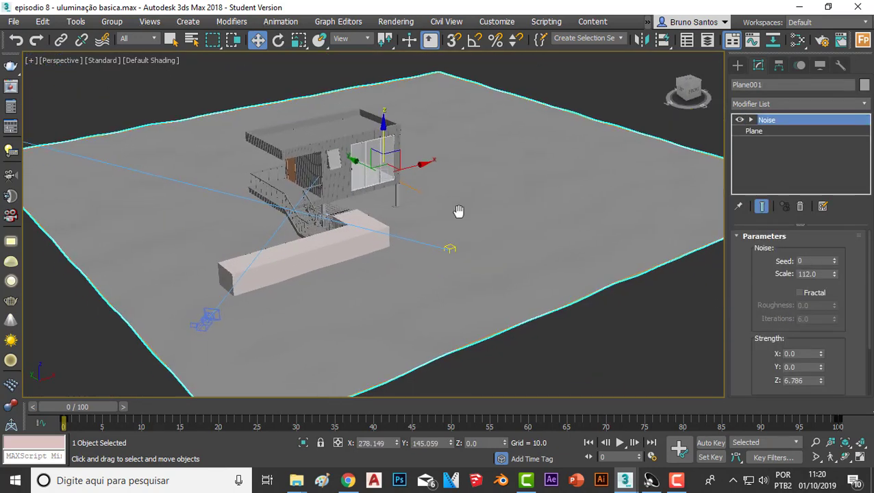
scroll(322, 244, up, 6)
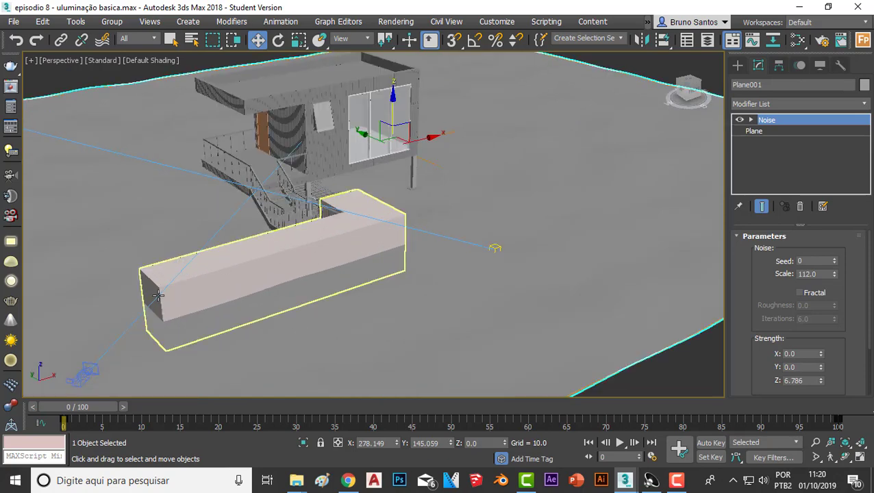
scroll(613, 138, down, 3)
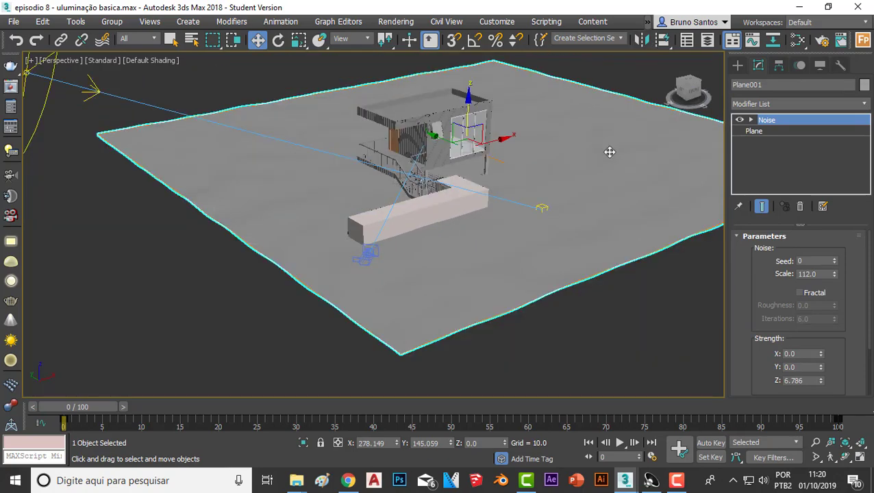
scroll(527, 175, up, 3)
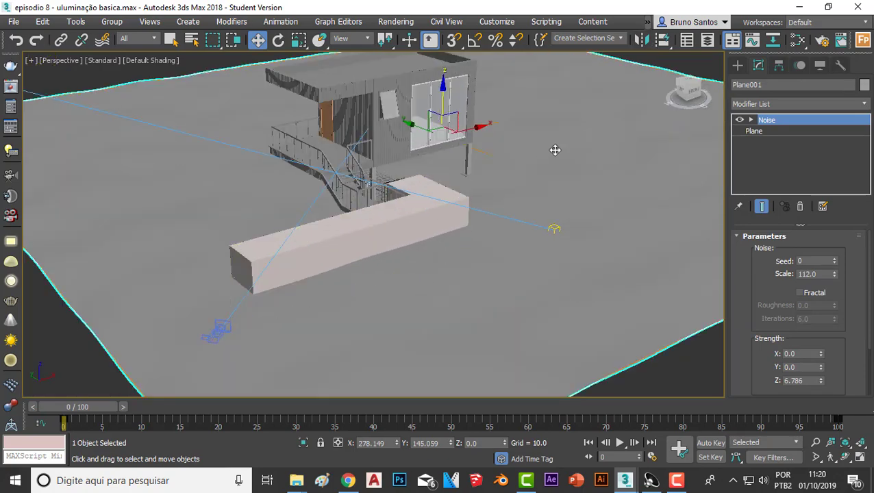
scroll(607, 127, down, 3)
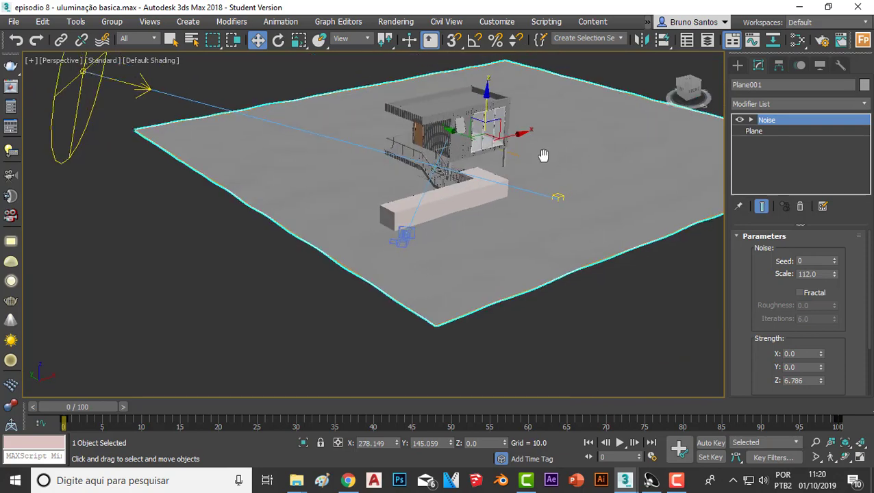
click(777, 104)
click(777, 105)
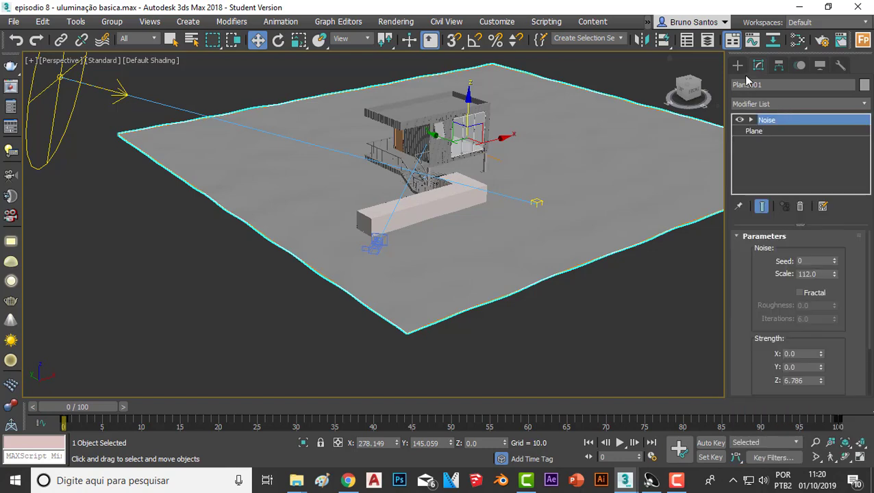
- Create a Compound Objects ProBoolean subtraction and pick the L-shaped platform block to subtract
click(738, 65)
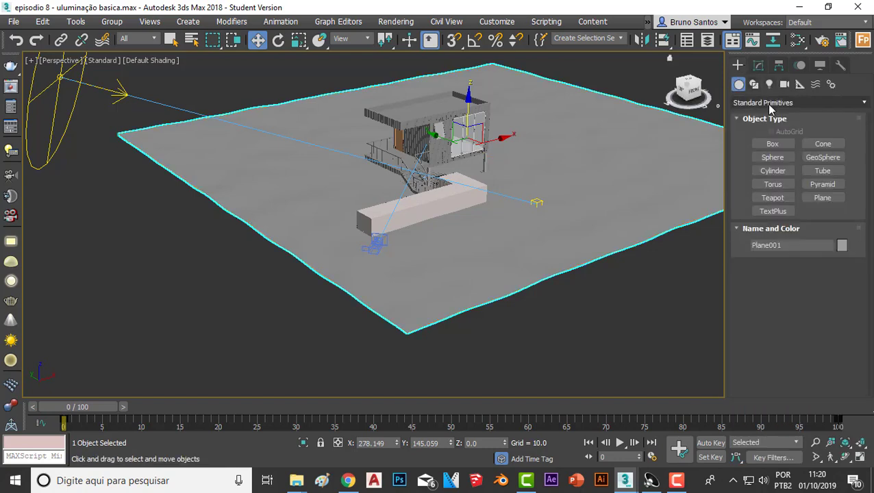
click(788, 103)
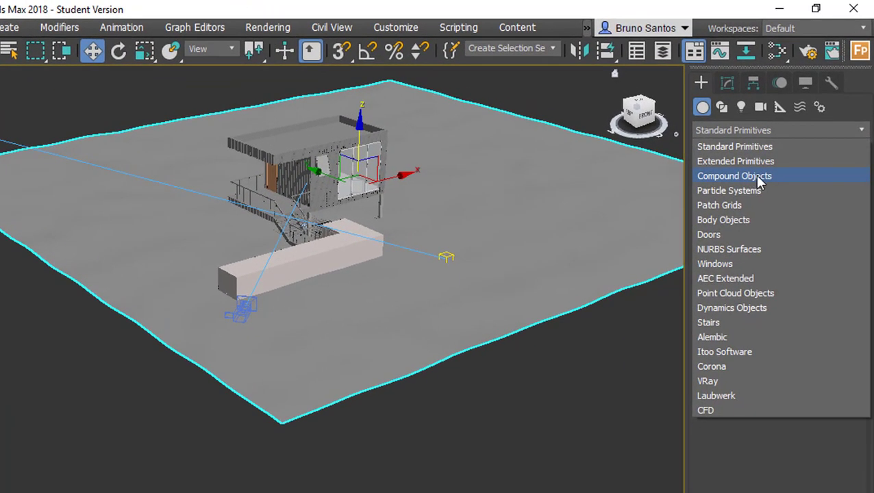
click(755, 174)
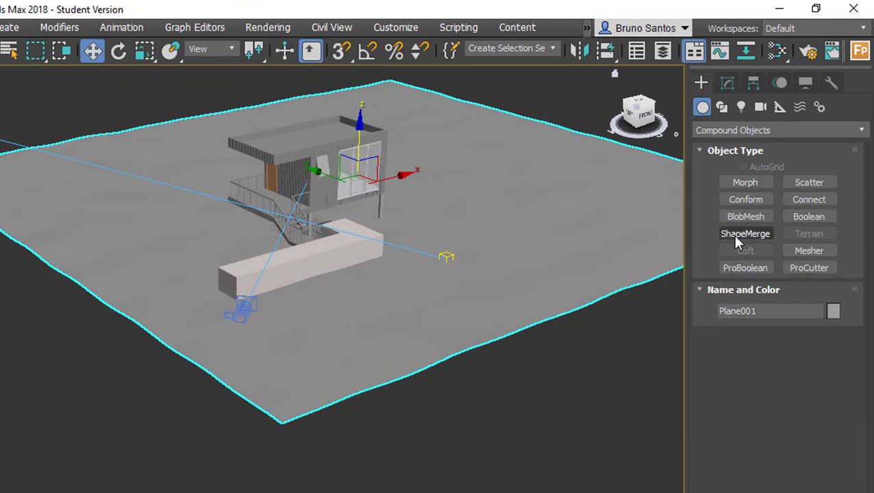
click(746, 267)
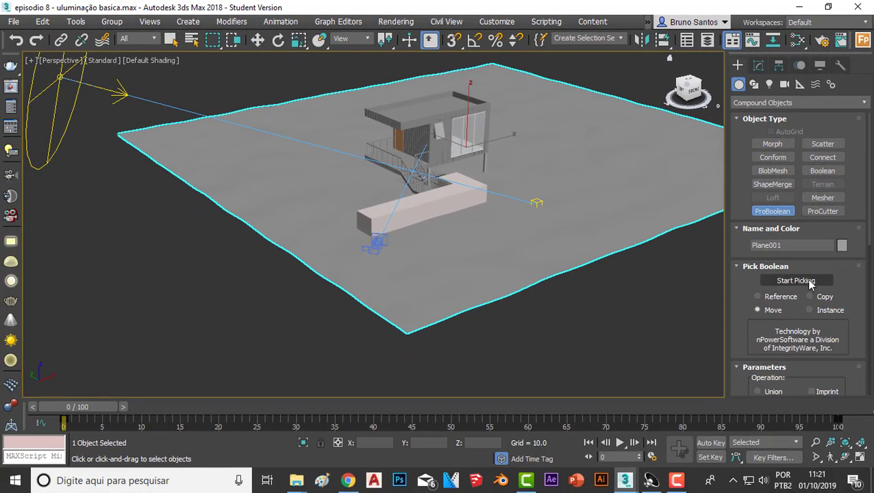
click(808, 280)
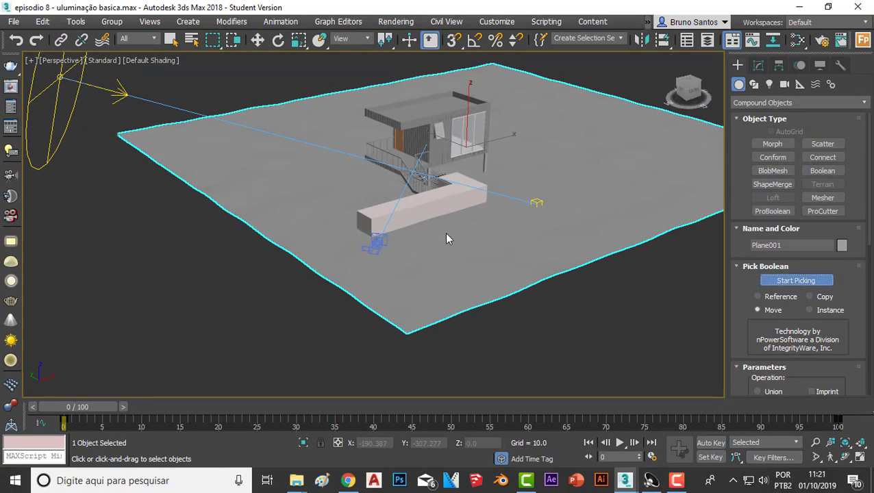
scroll(442, 235, up, 2)
scroll(419, 203, up, 2)
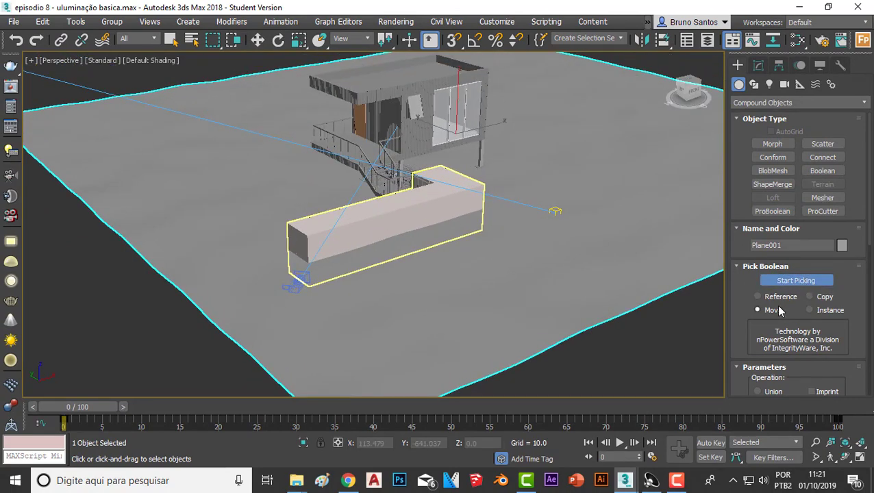
scroll(863, 312, down, 1)
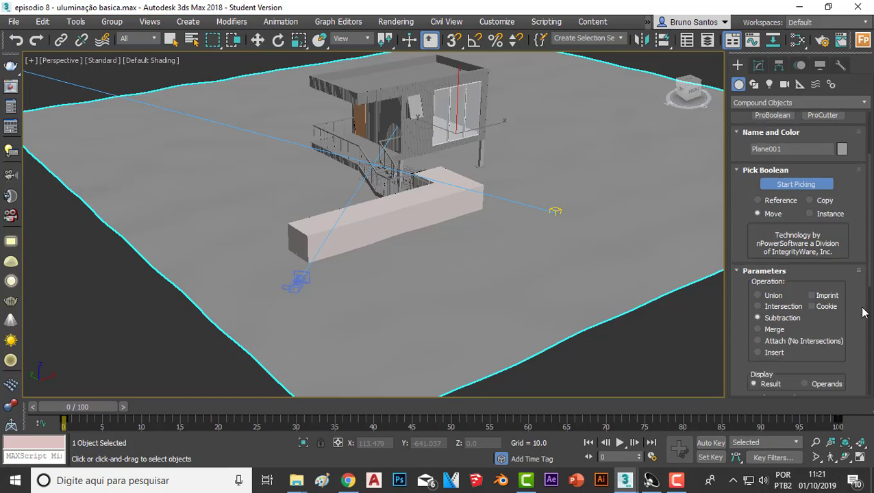
scroll(862, 311, down, 1)
scroll(862, 311, down, 1)
scroll(863, 312, down, 1)
scroll(862, 311, down, 1)
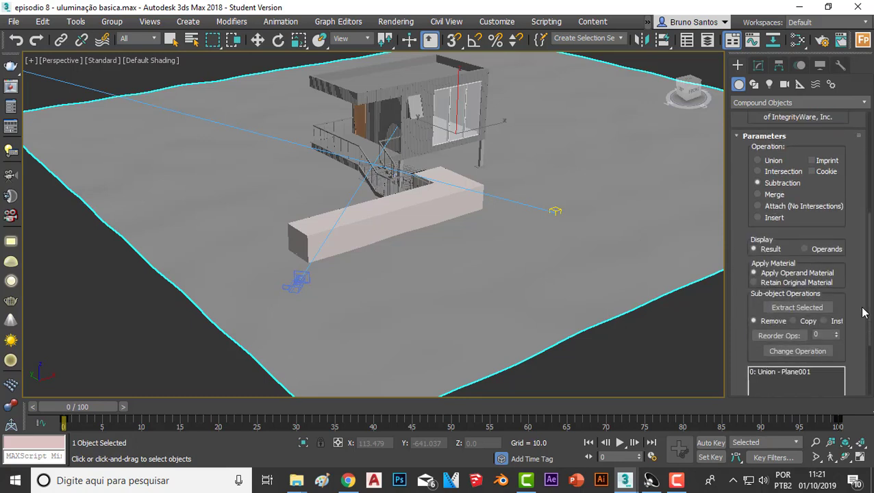
scroll(863, 312, up, 1)
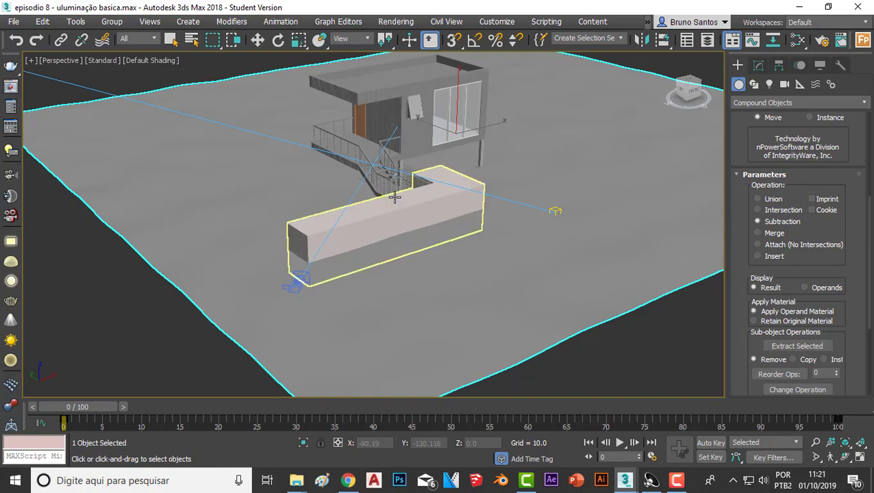
scroll(399, 205, up, 2)
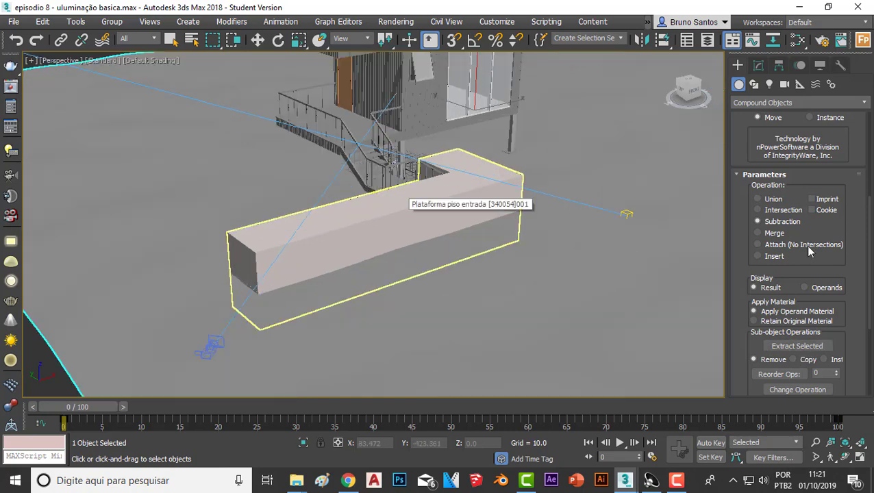
scroll(808, 251, up, 1)
scroll(482, 302, down, 3)
scroll(417, 272, down, 2)
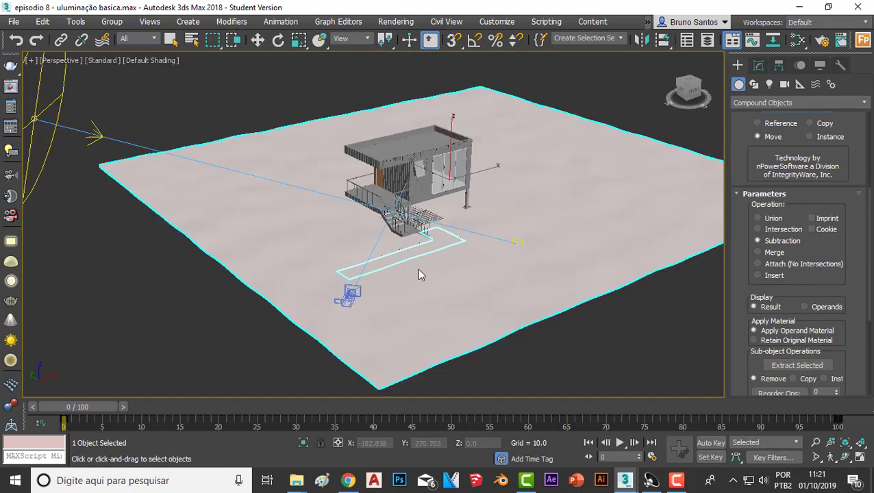
scroll(442, 277, down, 2)
scroll(428, 289, up, 2)
scroll(428, 289, up, 3)
scroll(342, 233, up, 1)
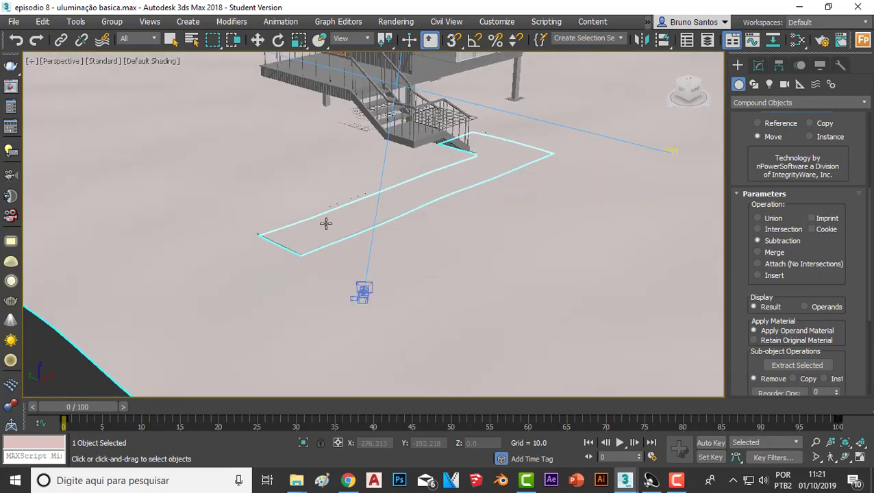
- End picking and raise the entrance platform to Z 84.219 to expose the cut
right_click(316, 216)
key(w)
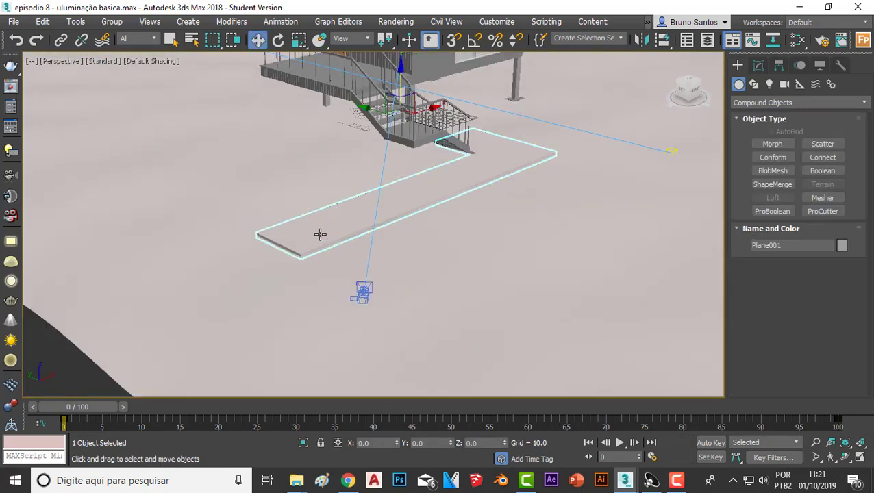
scroll(383, 224, down, 3)
scroll(377, 258, up, 2)
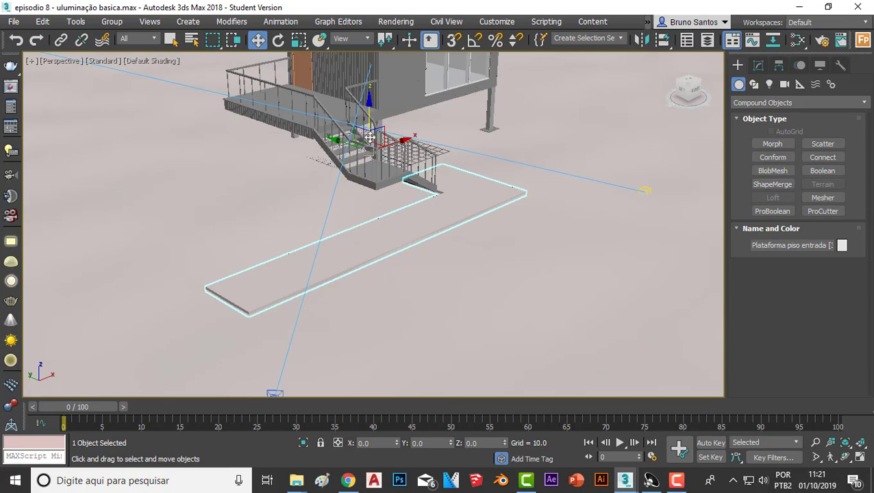
drag(370, 126, 370, 55)
scroll(294, 287, up, 2)
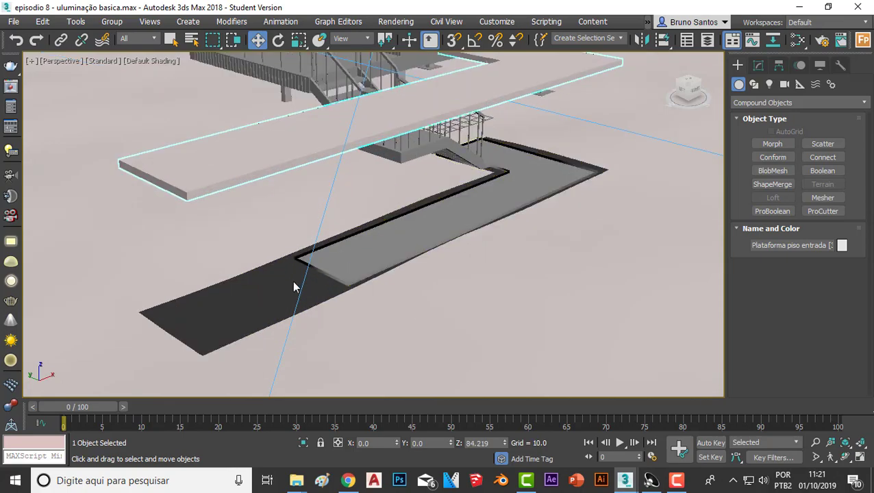
scroll(312, 288, up, 1)
- Delete the leftover Superficie surface inside the L-shaped cut
mouse_move(312, 288)
alt+middle_down()
mouse_move(357, 263)
mouse_move(347, 254)
mouse_move(326, 277)
alt+middle_up()
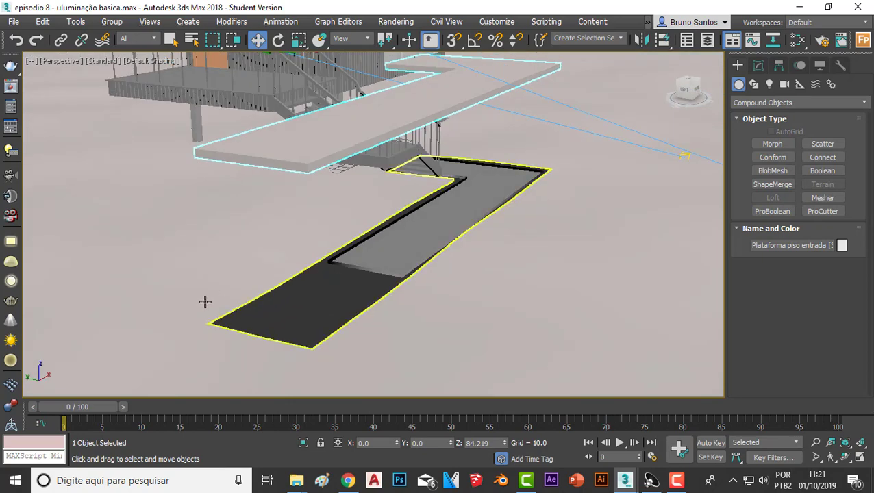
middle_drag(225, 281, 270, 231)
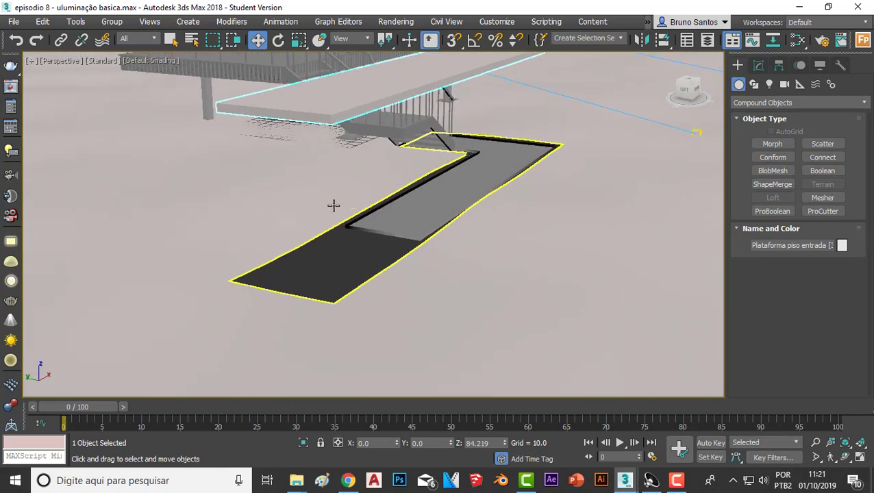
scroll(328, 223, up, 3)
scroll(332, 228, down, 1)
scroll(334, 225, down, 1)
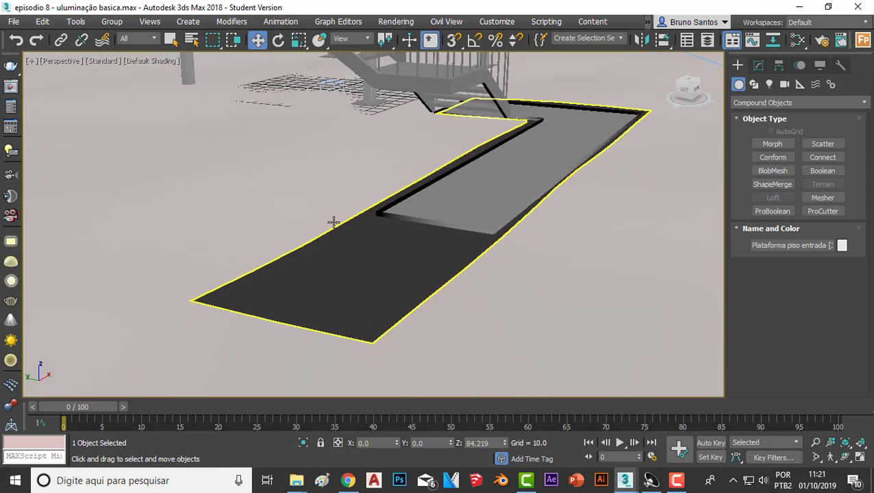
scroll(335, 199, down, 1)
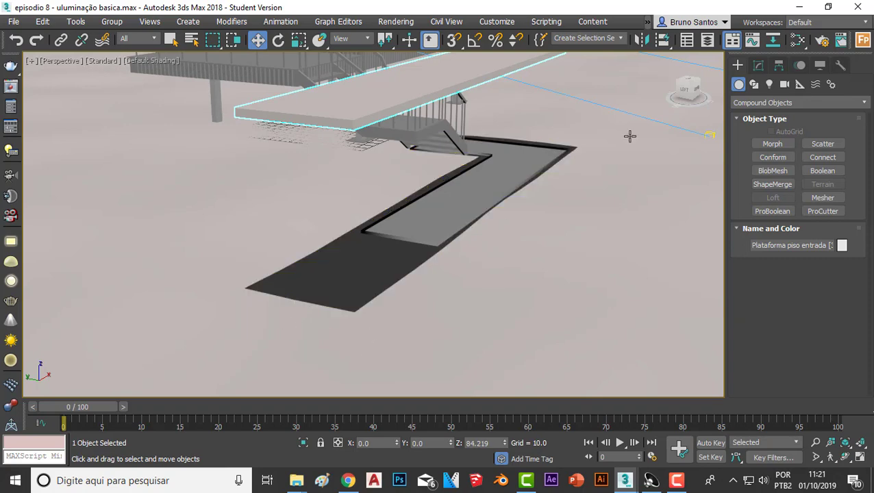
mouse_move(288, 257)
alt+middle_down()
mouse_move(317, 272)
mouse_move(363, 226)
mouse_move(406, 242)
alt+middle_up()
click(411, 244)
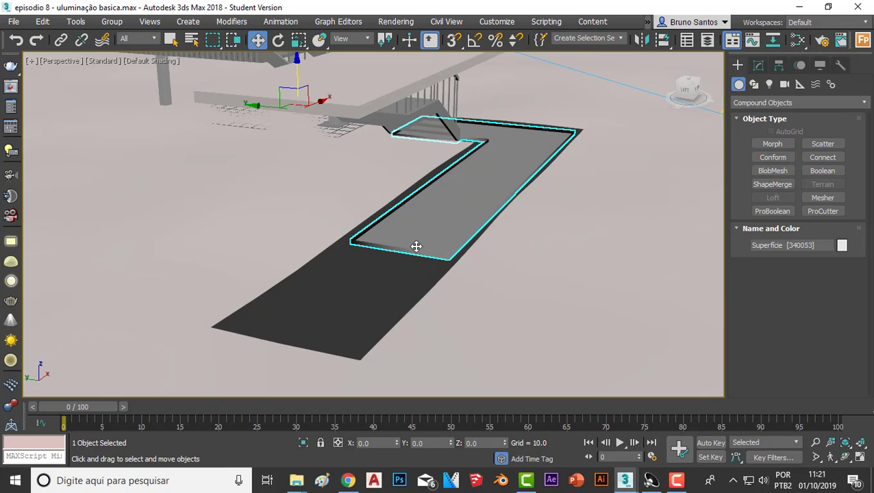
scroll(438, 233, up, 2)
scroll(437, 233, down, 2)
scroll(436, 235, up, 1)
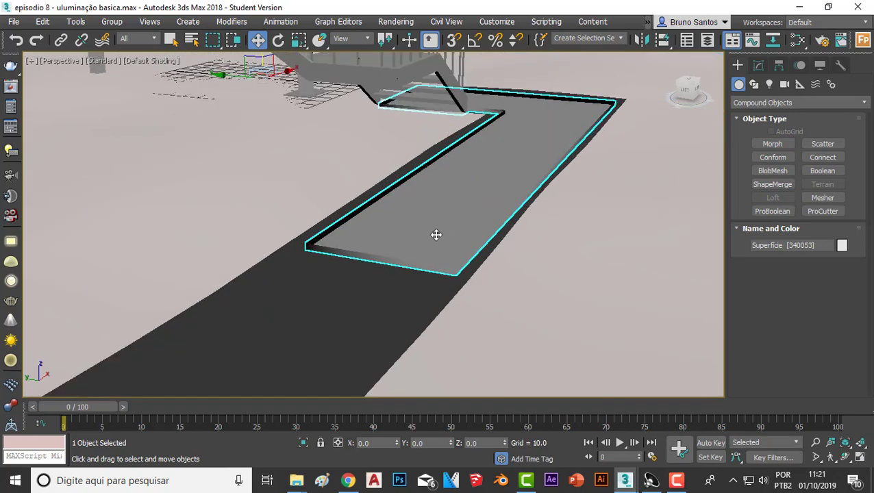
key(Delete)
- Lower the entrance platform along Z until it rests on the terrain at the stairs' foot
scroll(435, 236, down, 3)
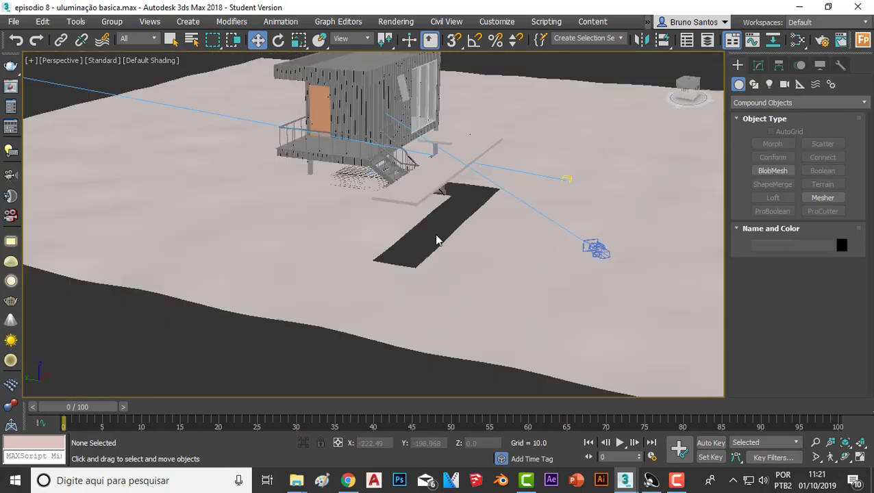
scroll(432, 245, down, 2)
scroll(427, 243, down, 2)
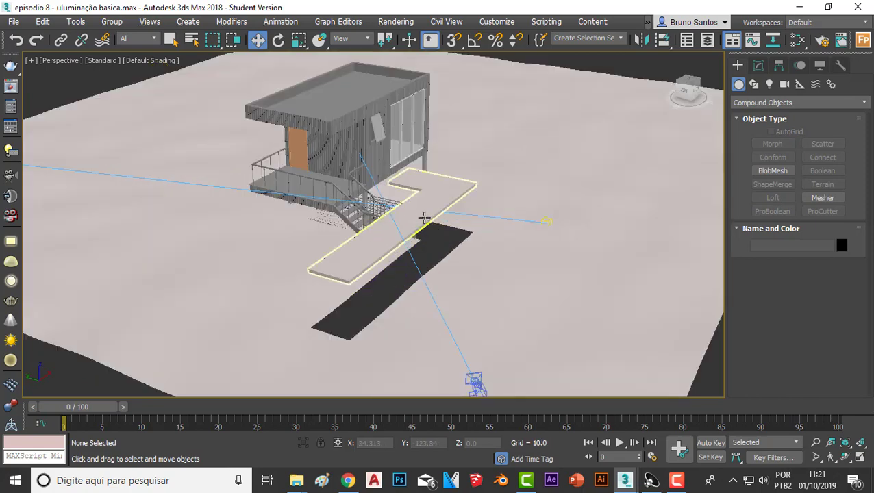
click(423, 218)
drag(351, 120, 350, 160)
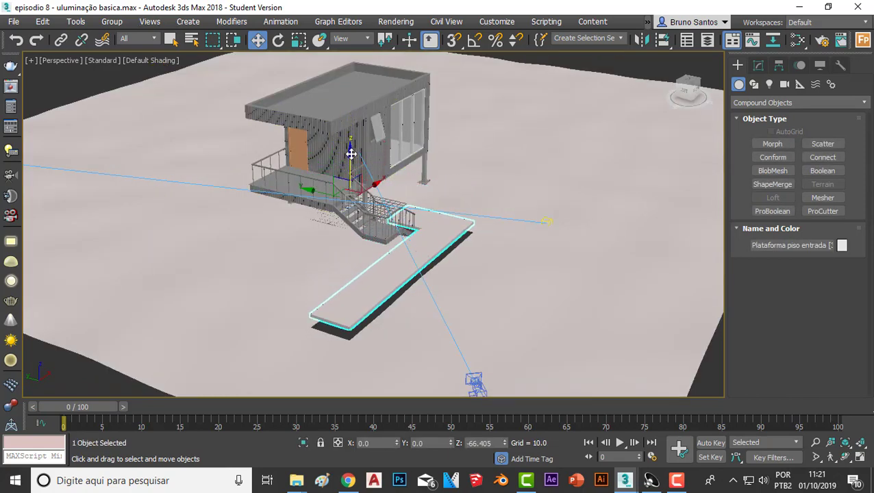
scroll(363, 221, up, 3)
mouse_move(429, 298)
alt+middle_down()
mouse_move(391, 273)
mouse_move(409, 253)
alt+middle_up()
scroll(447, 229, up, 2)
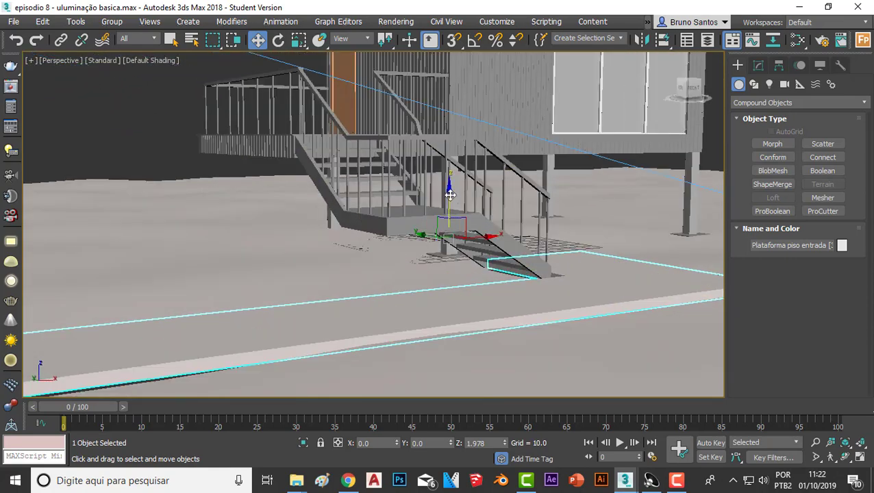
drag(450, 194, 449, 204)
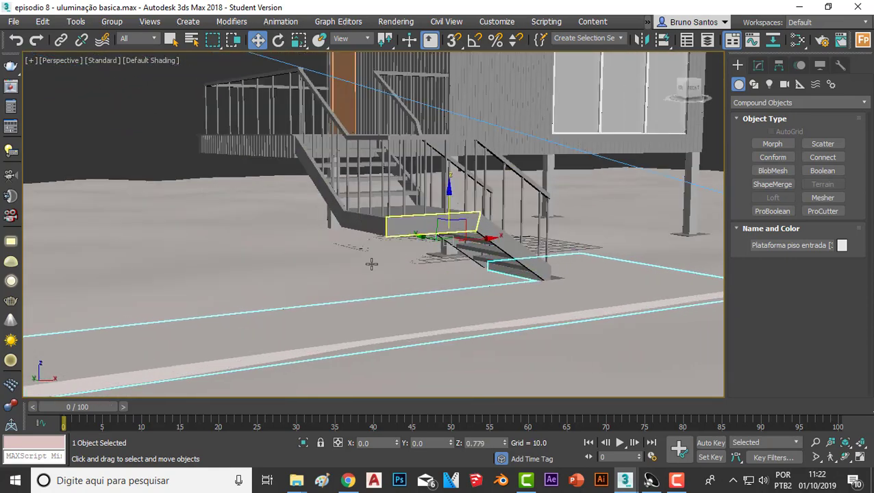
mouse_move(371, 264)
alt+middle_down()
mouse_move(476, 220)
mouse_move(414, 248)
mouse_move(412, 263)
mouse_move(430, 282)
mouse_move(423, 263)
alt+middle_up()
scroll(583, 209, up, 2)
scroll(451, 214, down, 2)
scroll(423, 263, down, 5)
- Deselect and check the shot through the physical camera with the safe frame shown
click(307, 79)
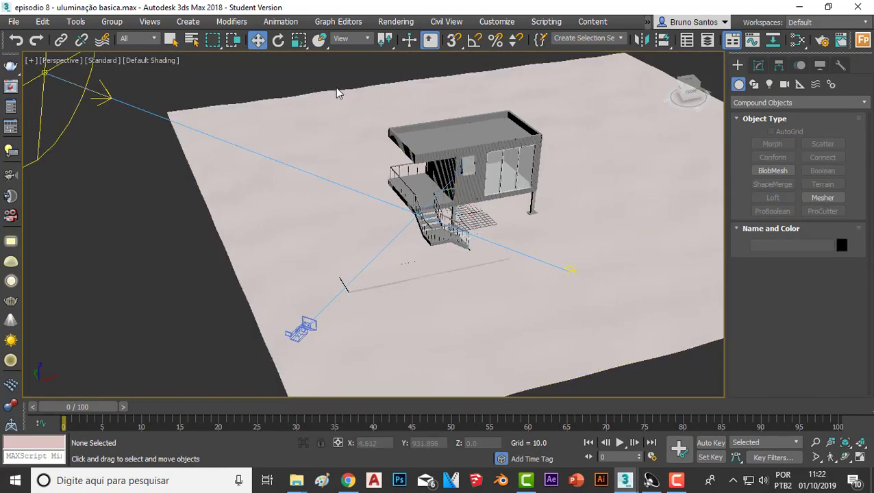
key(c)
key(shift+f)
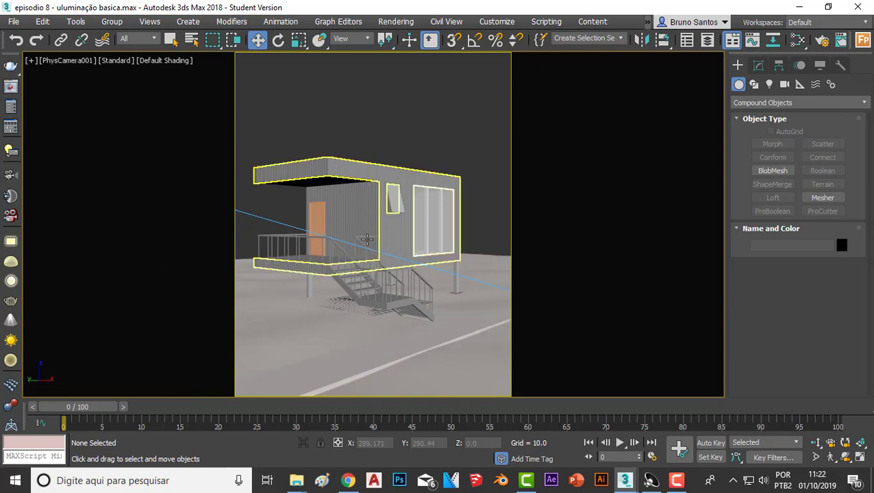
- Return to Perspective, look down at the container roof, and switch to uniform Scale
key(p)
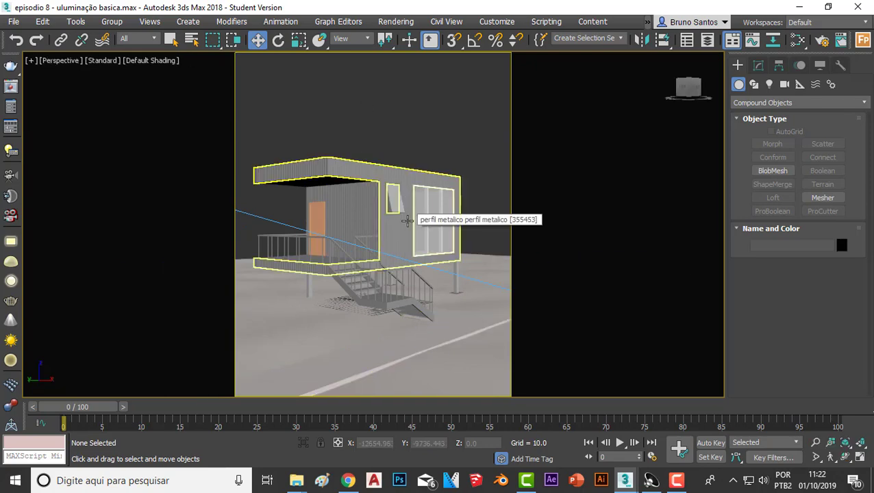
alt+middle_drag(406, 221, 392, 237)
scroll(392, 238, up, 5)
scroll(392, 237, down, 4)
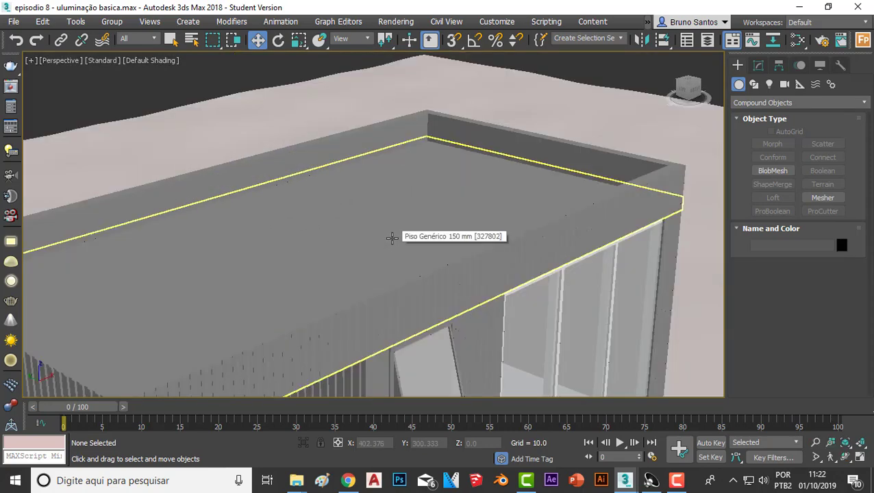
scroll(391, 238, down, 4)
scroll(391, 238, down, 3)
key(r)
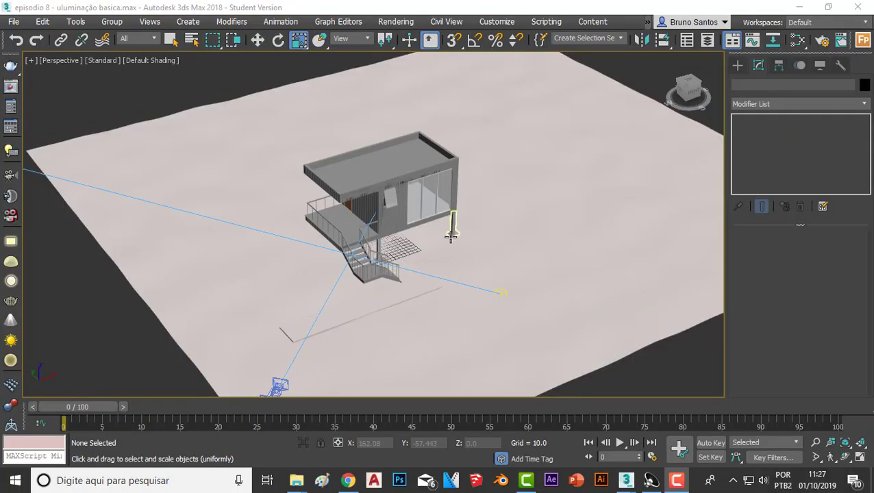
- Zoom in on a pillar's footing plate where it meets the terrain
scroll(458, 241, up, 3)
scroll(458, 240, up, 3)
scroll(459, 226, up, 3)
scroll(459, 226, up, 2)
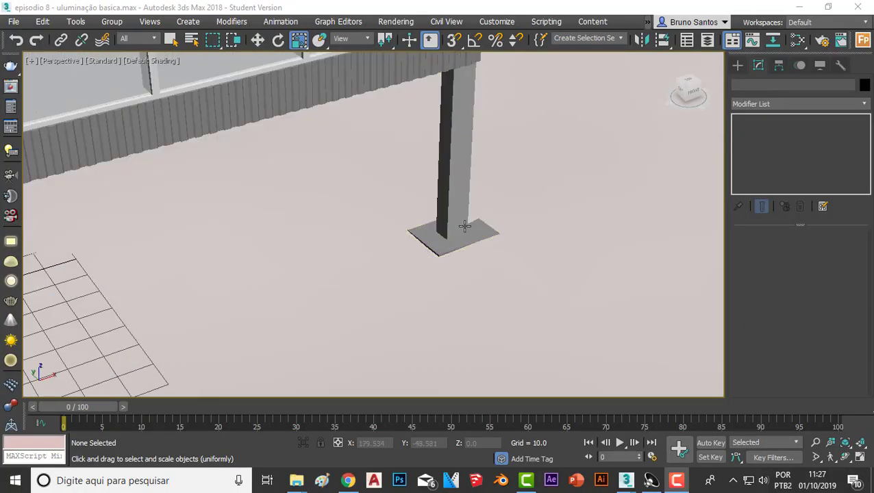
scroll(448, 253, down, 3)
scroll(444, 267, down, 2)
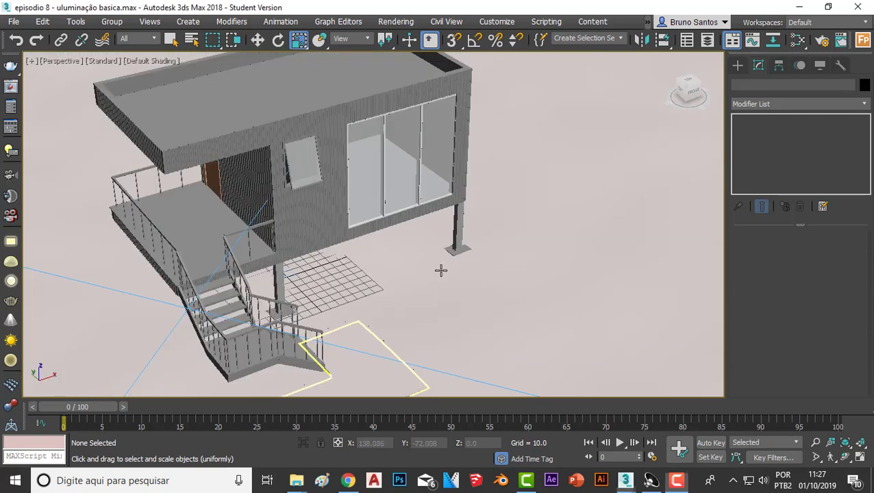
scroll(473, 219, up, 3)
scroll(428, 250, up, 3)
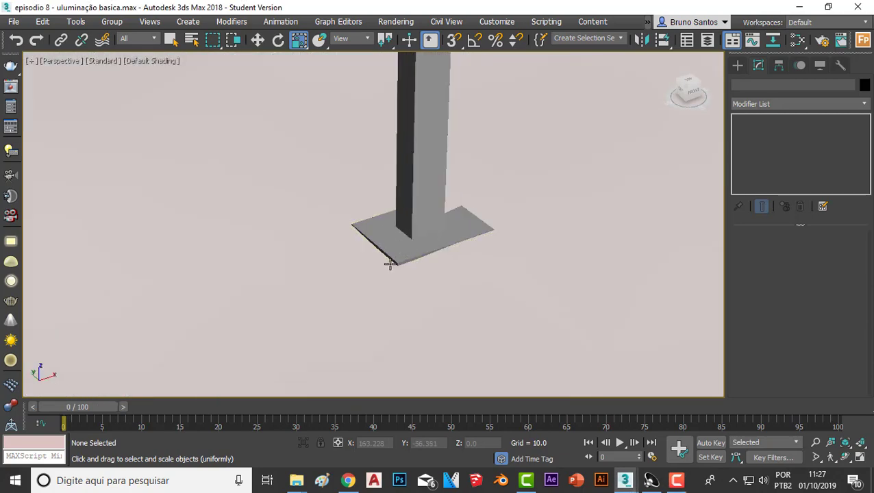
scroll(398, 222, down, 3)
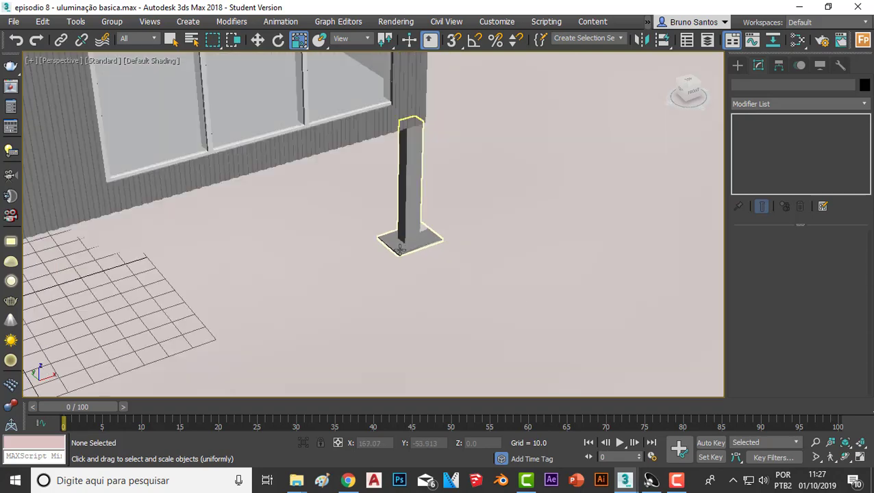
scroll(430, 238, down, 3)
scroll(384, 258, down, 2)
scroll(406, 245, down, 1)
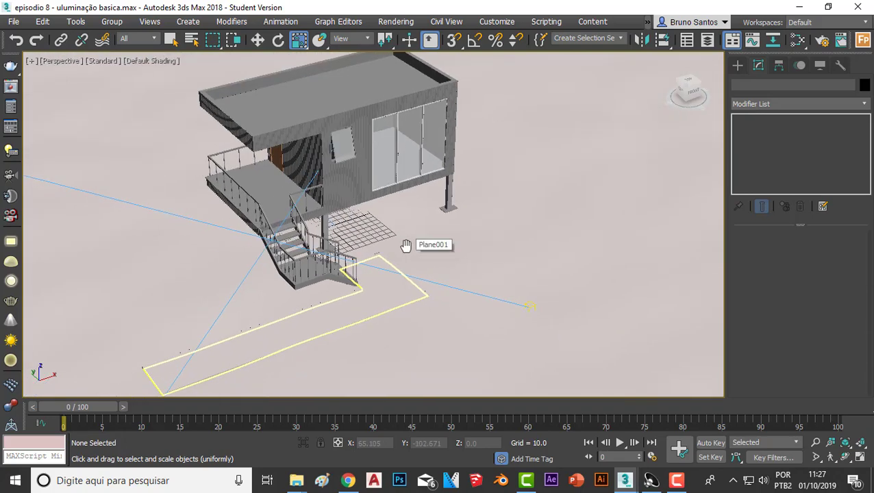
- Select the terrain Plane001 and orbit slightly around the site
click(533, 203)
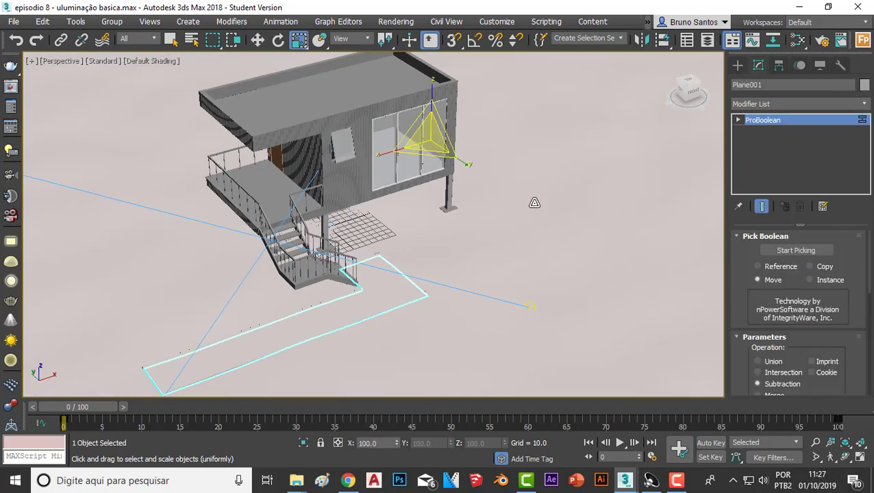
scroll(529, 215, down, 3)
alt+middle_drag(528, 216, 450, 226)
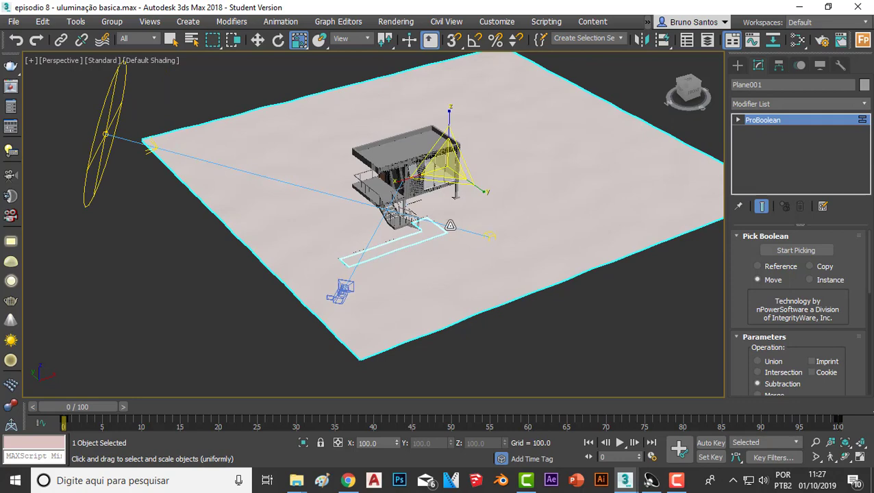
click(187, 282)
click(485, 219)
scroll(488, 189, down, 2)
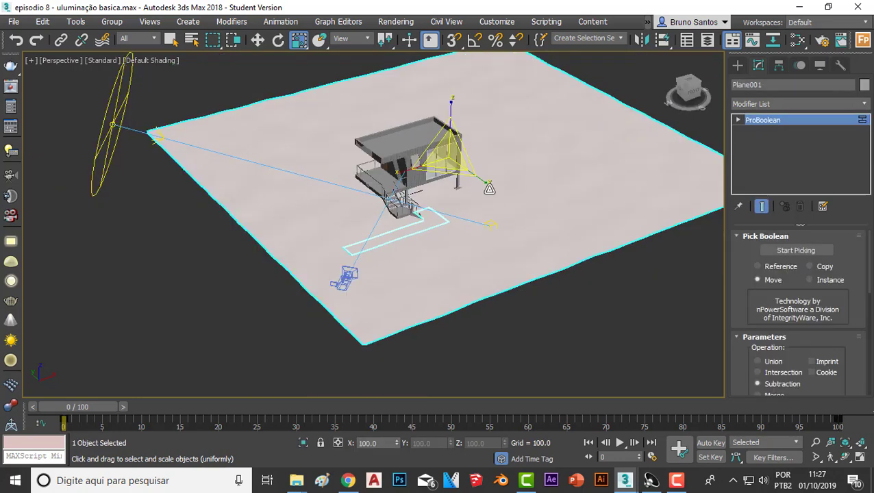
scroll(488, 187, up, 2)
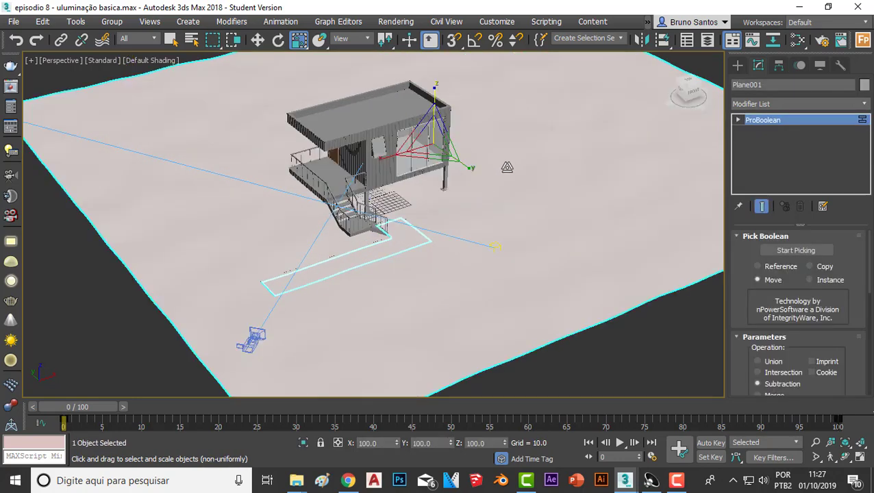
- Show the Top view as Wireframe Override, zoomed in on the pillar footing
key(t)
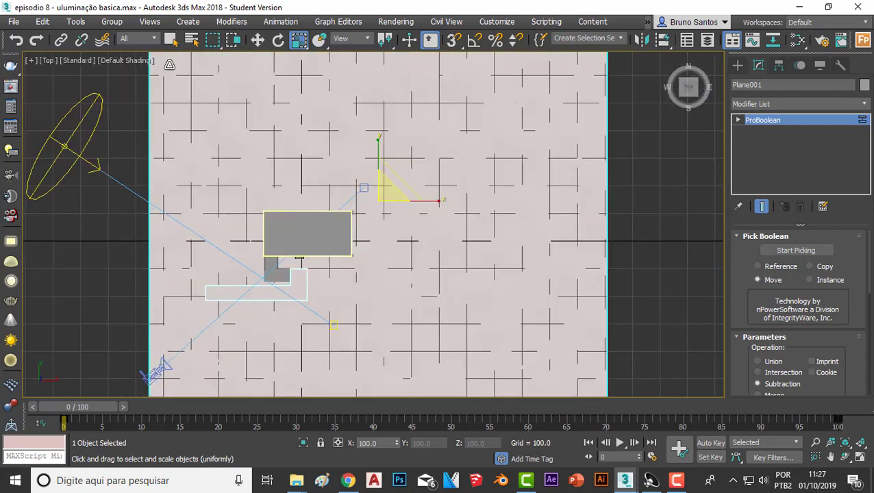
click(130, 60)
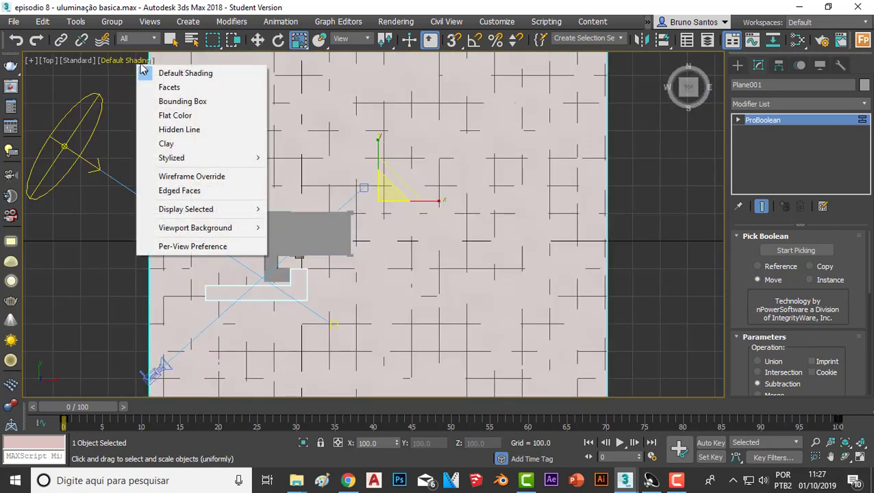
click(186, 176)
scroll(307, 260, up, 1)
scroll(307, 259, up, 1)
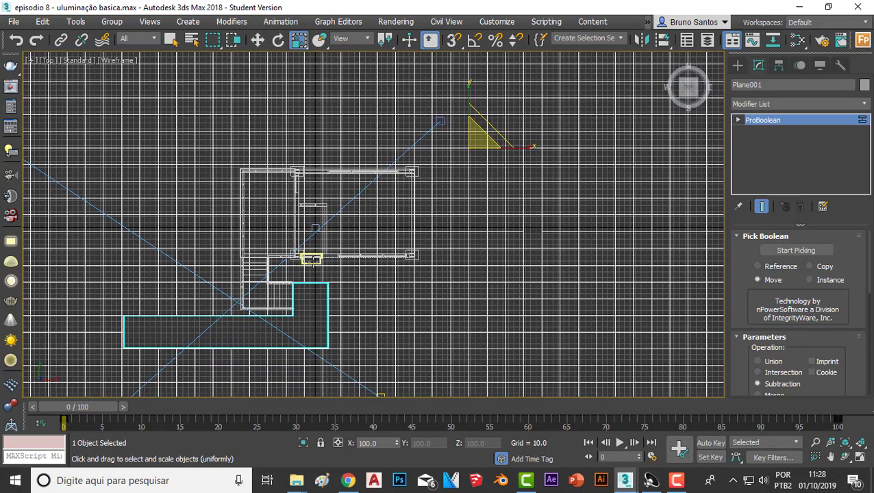
scroll(308, 260, up, 2)
scroll(308, 260, up, 2)
scroll(292, 249, up, 2)
scroll(299, 165, up, 2)
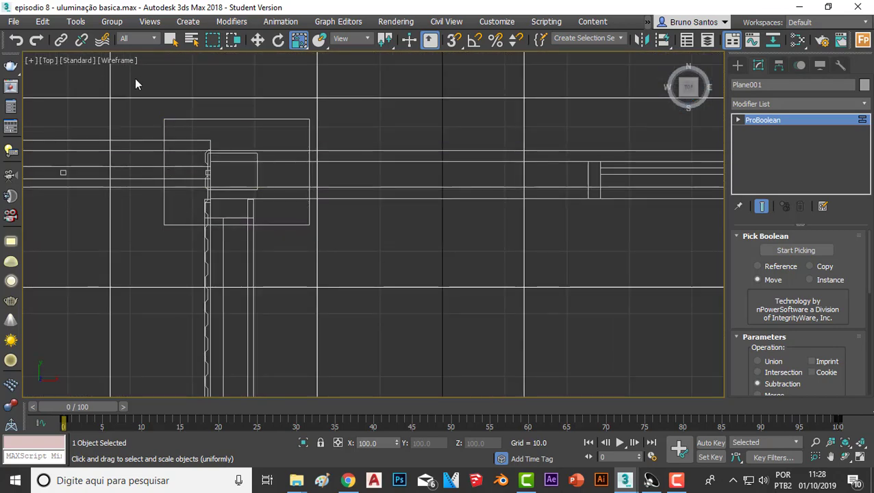
scroll(398, 203, down, 2)
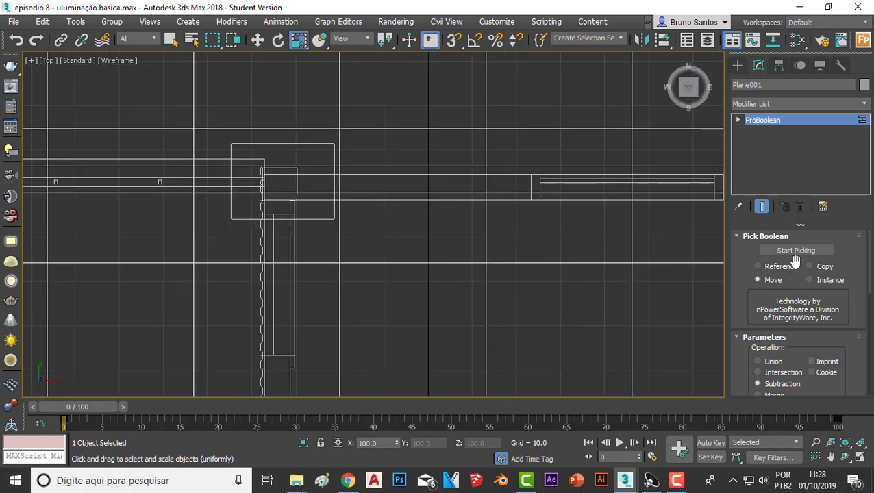
- Bring up Standard Primitives in the Create panel
click(738, 65)
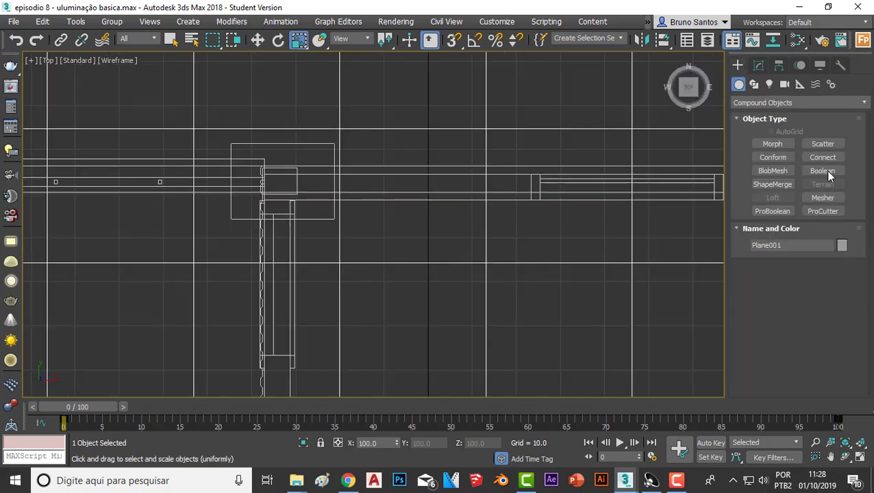
click(754, 103)
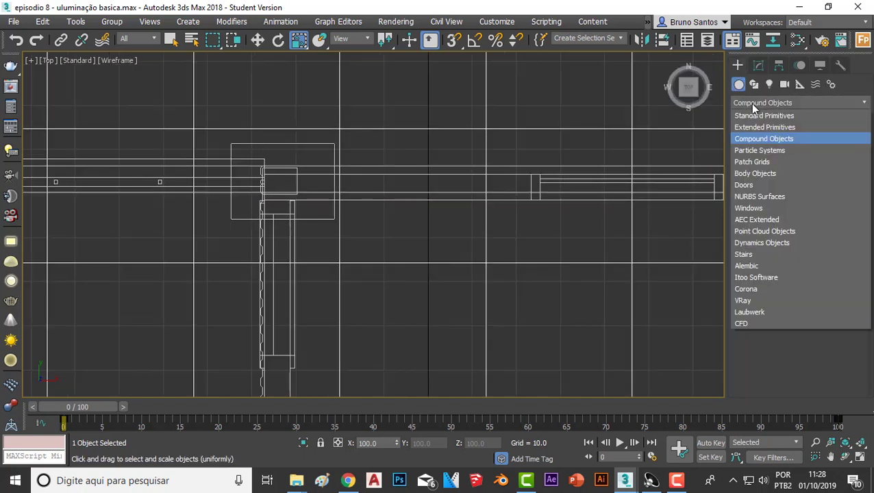
click(750, 114)
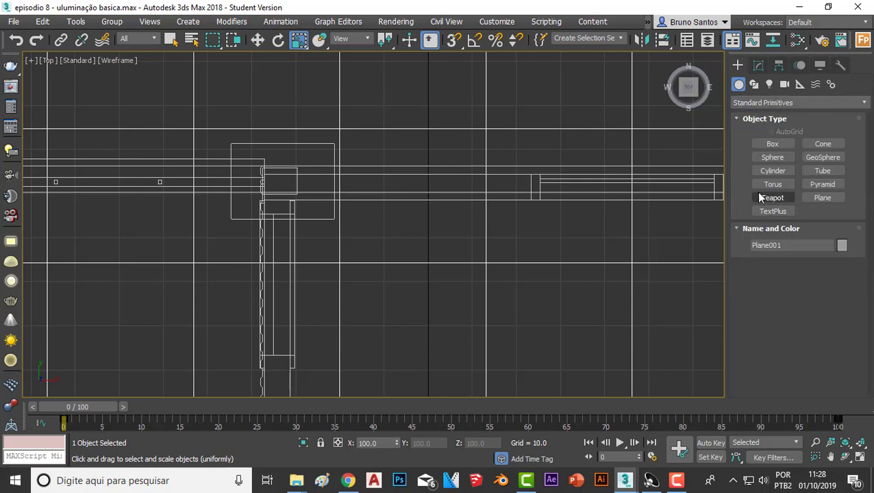
- Draw Box001 (17.112 × 23.374 × 19.154) around a pillar's base in the Top view
click(771, 145)
scroll(228, 153, up, 3)
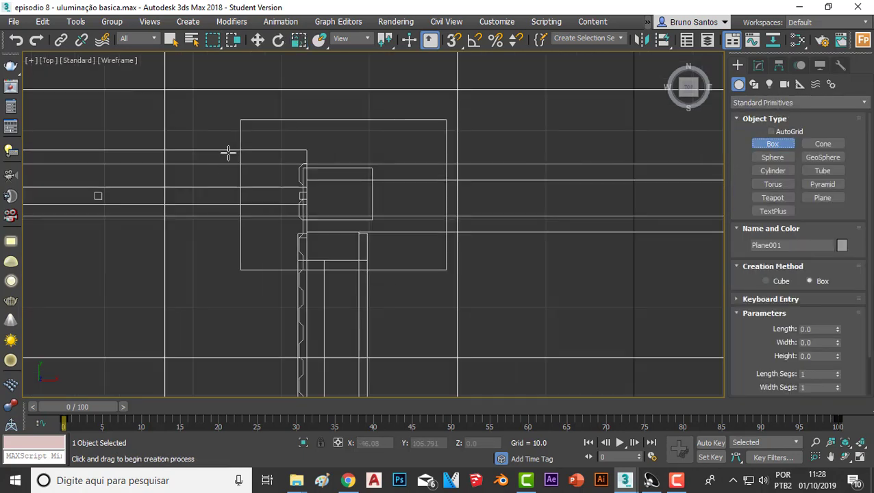
drag(240, 120, 447, 269)
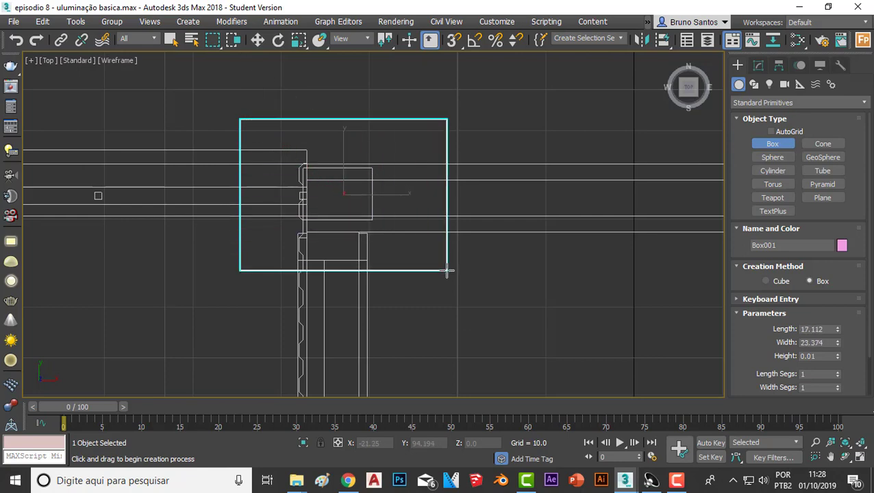
scroll(357, 306, down, 2)
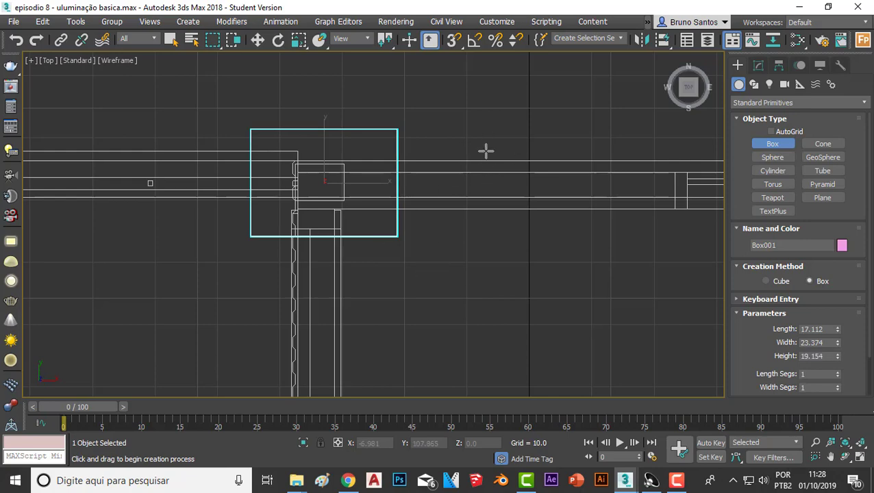
scroll(486, 151, down, 2)
mouse_move(449, 189)
alt+middle_down()
mouse_move(461, 177)
mouse_move(582, 168)
mouse_move(412, 160)
mouse_move(449, 166)
alt+middle_up()
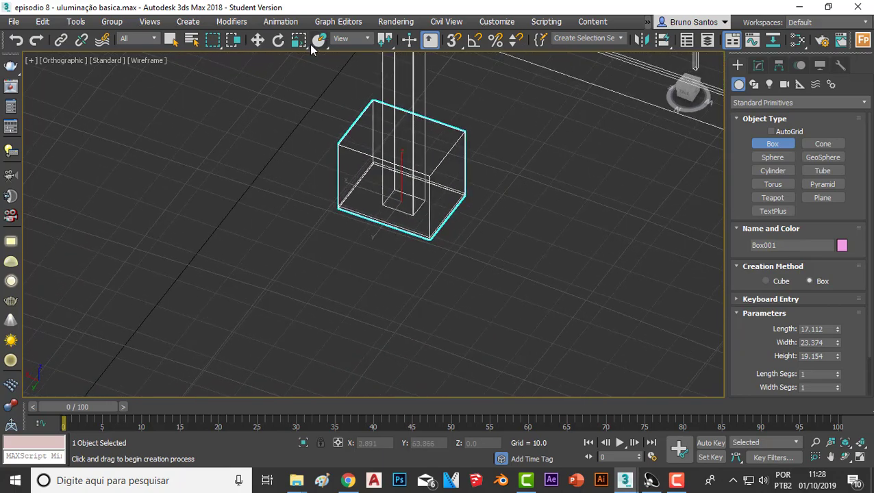
- Switch to Default Shading and move the pink box down to Z -7.728
click(144, 61)
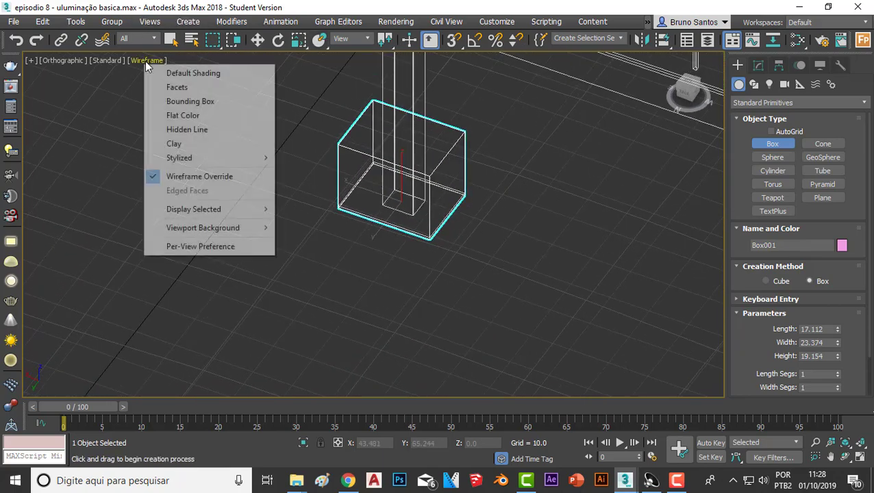
click(209, 73)
mouse_move(404, 172)
alt+middle_down()
mouse_move(517, 140)
mouse_move(498, 150)
mouse_move(498, 168)
alt+middle_up()
click(257, 40)
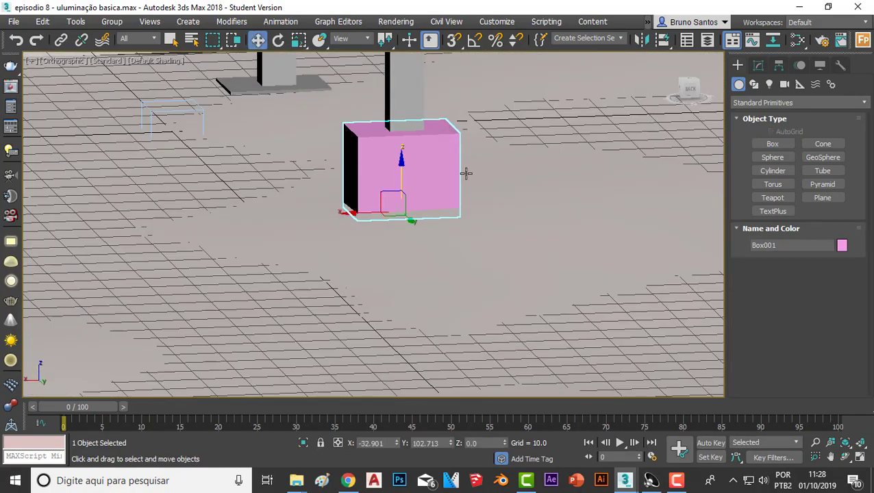
mouse_move(411, 193)
alt+middle_down()
mouse_move(396, 172)
mouse_move(400, 162)
alt+middle_up()
drag(400, 161, 400, 196)
mouse_move(400, 197)
alt+middle_down()
mouse_move(478, 244)
mouse_move(452, 268)
mouse_move(365, 268)
mouse_move(318, 253)
mouse_move(499, 251)
mouse_move(422, 142)
alt+middle_up()
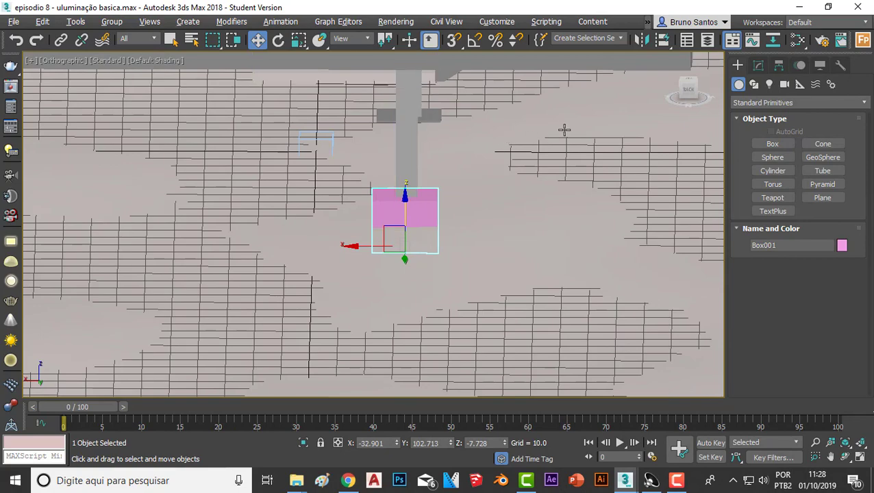
mouse_move(564, 131)
alt+middle_down()
mouse_move(640, 133)
mouse_move(486, 178)
alt+middle_up()
- Show the Top view in wireframe, panned to the house corner
key(t)
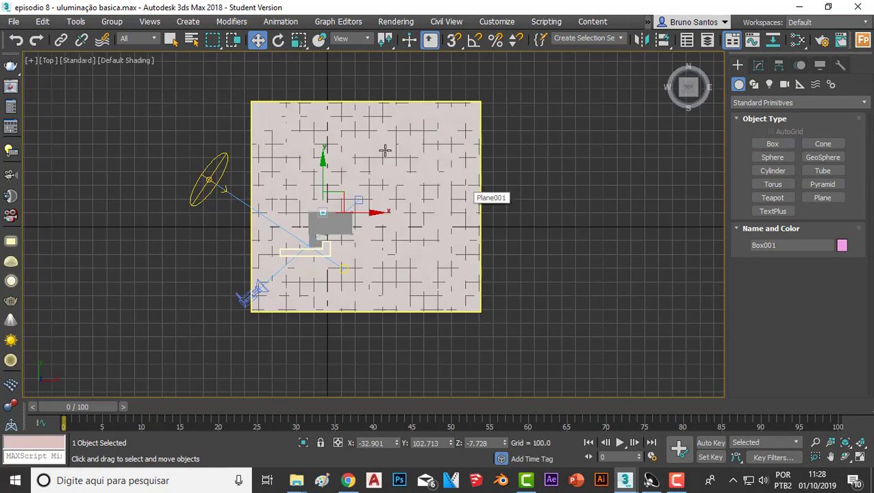
click(125, 61)
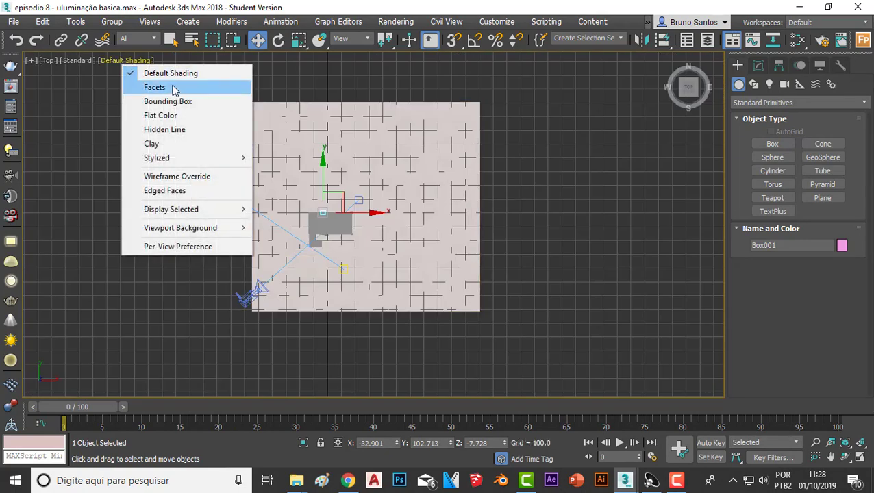
click(173, 178)
scroll(292, 215, up, 5)
scroll(389, 177, up, 4)
mouse_move(388, 177)
middle_down()
mouse_move(326, 206)
mouse_move(239, 217)
middle_up()
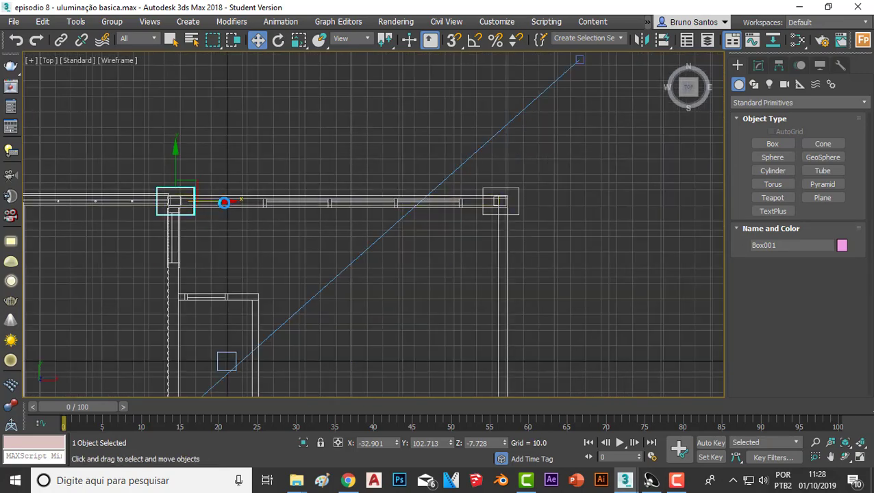
- Clone the footing box as Box002 and place it under the next pillar
shift+drag(224, 202, 552, 195)
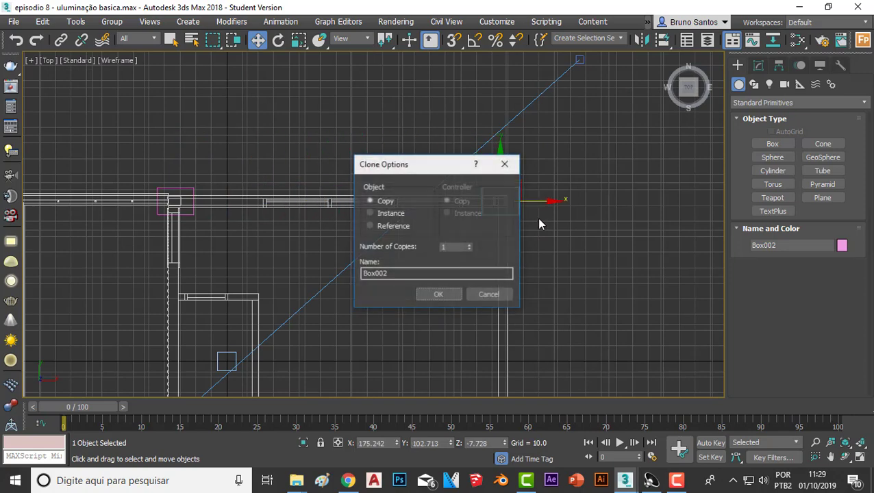
click(438, 295)
scroll(546, 202, up, 5)
scroll(454, 214, up, 2)
drag(441, 200, 446, 200)
scroll(445, 204, down, 5)
scroll(431, 232, down, 3)
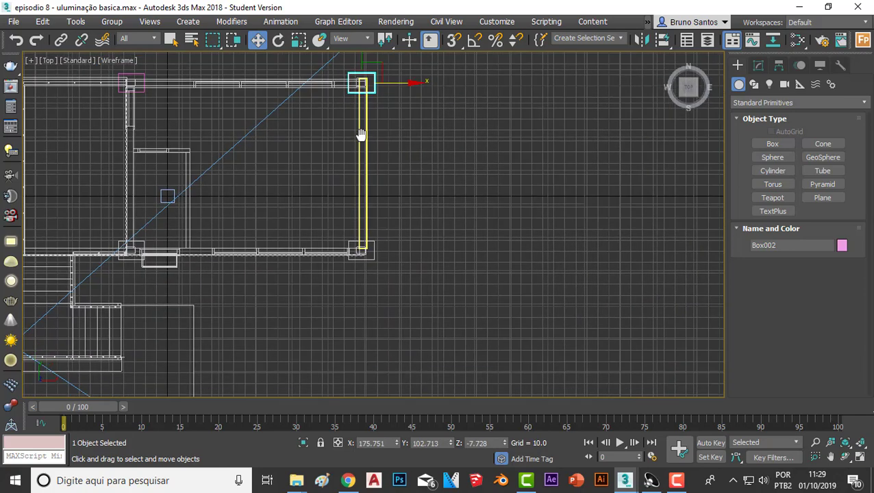
scroll(359, 88, down, 1)
- Select both footing boxes and clone them down toward the front pillars
shift+drag(359, 73, 363, 187)
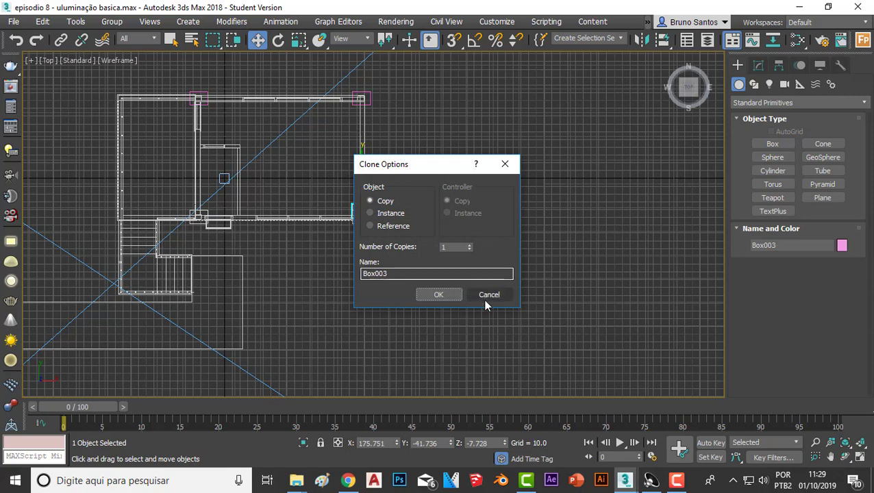
click(488, 296)
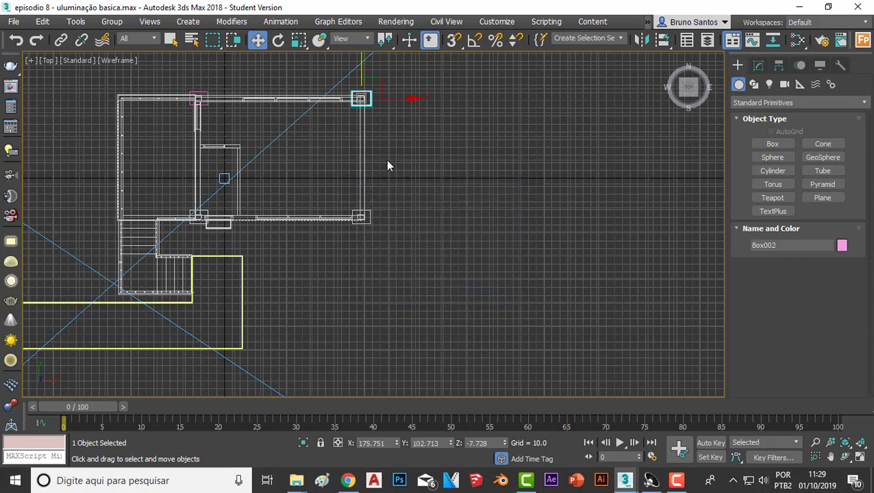
ctrl+click(201, 95)
shift+drag(280, 63, 280, 161)
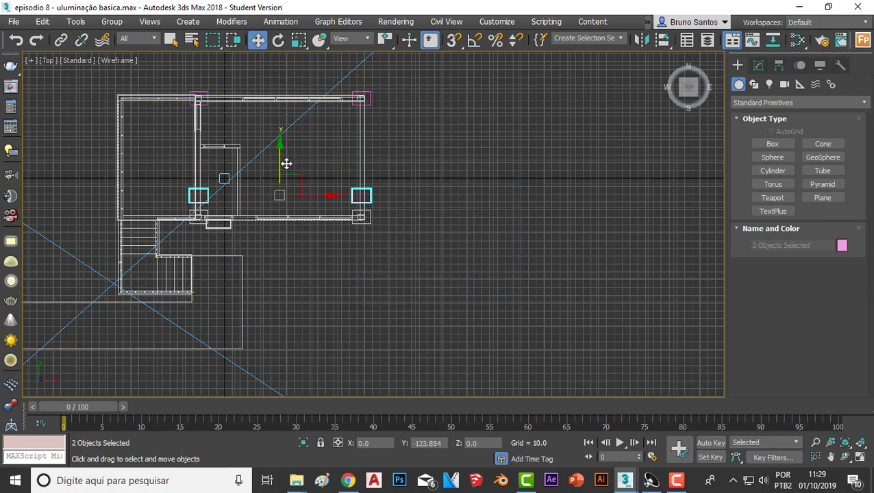
click(446, 295)
- Align the two new boxes onto the front pillars, then return to Perspective
scroll(313, 218, up, 2)
scroll(313, 218, up, 3)
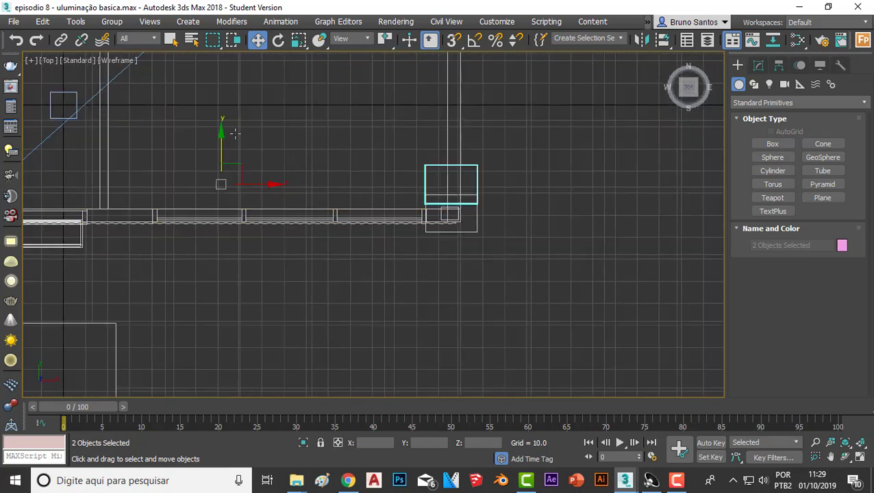
drag(220, 136, 222, 167)
scroll(404, 225, up, 3)
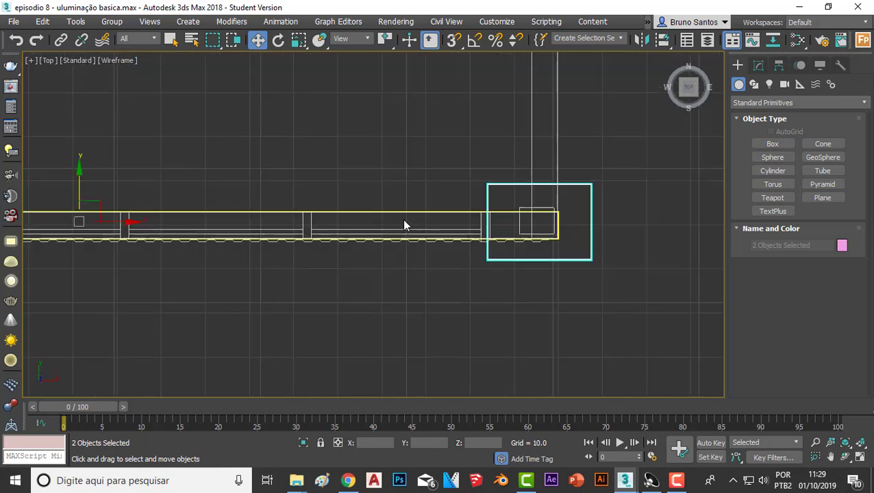
scroll(404, 225, up, 2)
scroll(244, 176, down, 4)
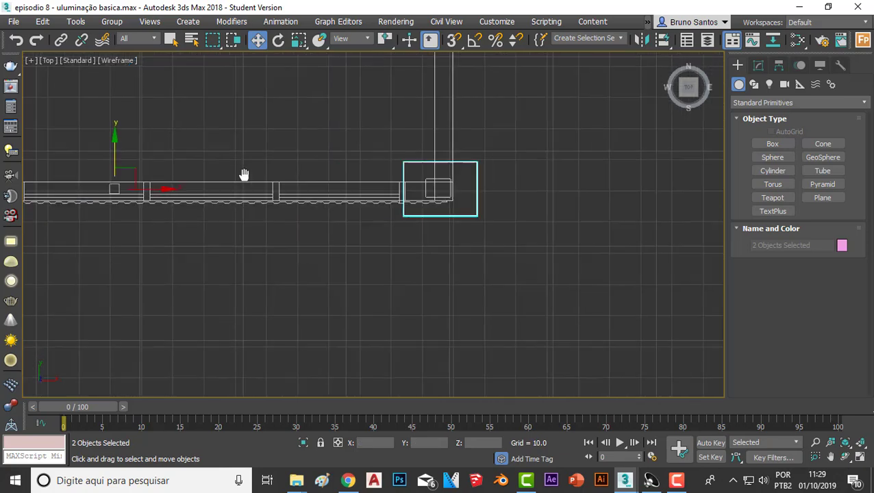
scroll(146, 158, up, 2)
drag(158, 157, 158, 157)
scroll(250, 176, down, 3)
scroll(184, 153, down, 3)
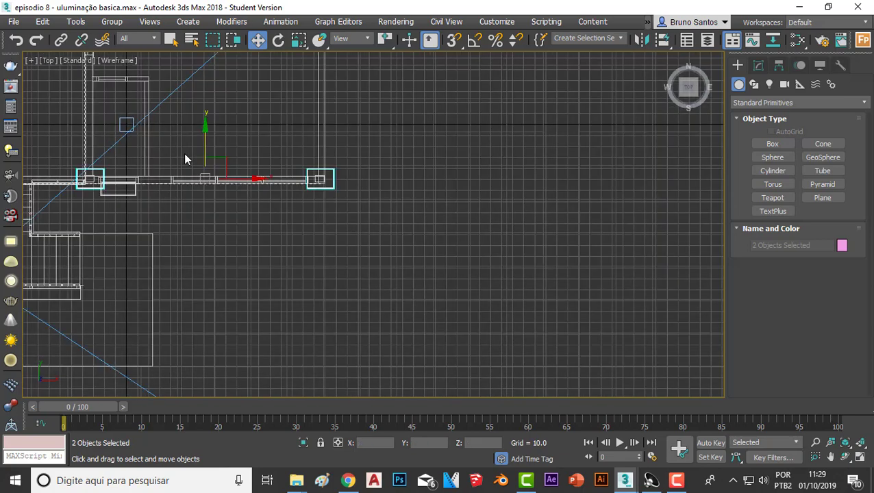
scroll(257, 172, up, 2)
scroll(243, 113, up, 2)
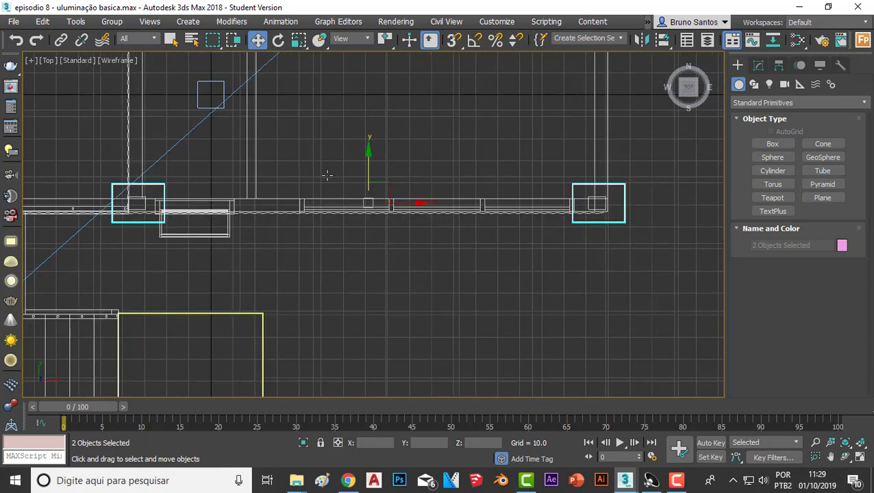
key(p)
click(138, 59)
- Shade the Perspective view and orbit to see the house with its four footings
click(180, 73)
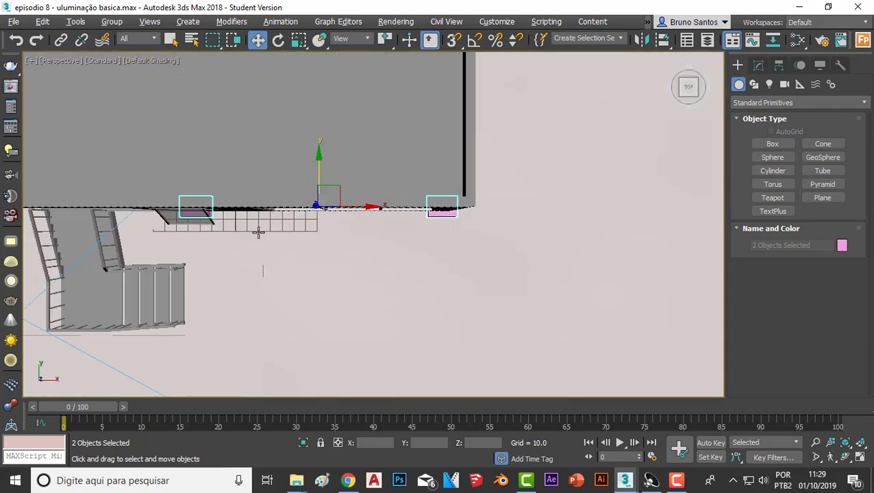
mouse_move(258, 233)
alt+middle_down()
mouse_move(361, 222)
mouse_move(361, 238)
mouse_move(316, 261)
mouse_move(295, 235)
mouse_move(339, 217)
mouse_move(331, 153)
mouse_move(322, 187)
mouse_move(341, 172)
mouse_move(337, 185)
mouse_move(316, 167)
alt+middle_up()
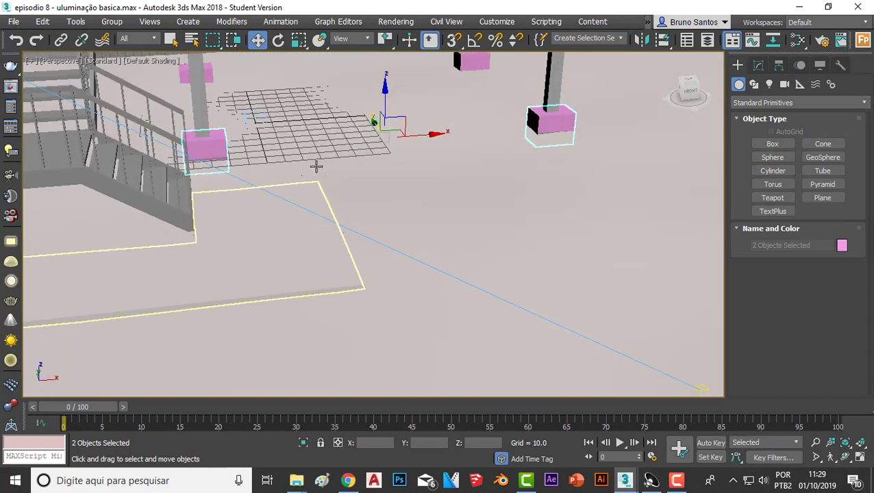
scroll(269, 199, down, 3)
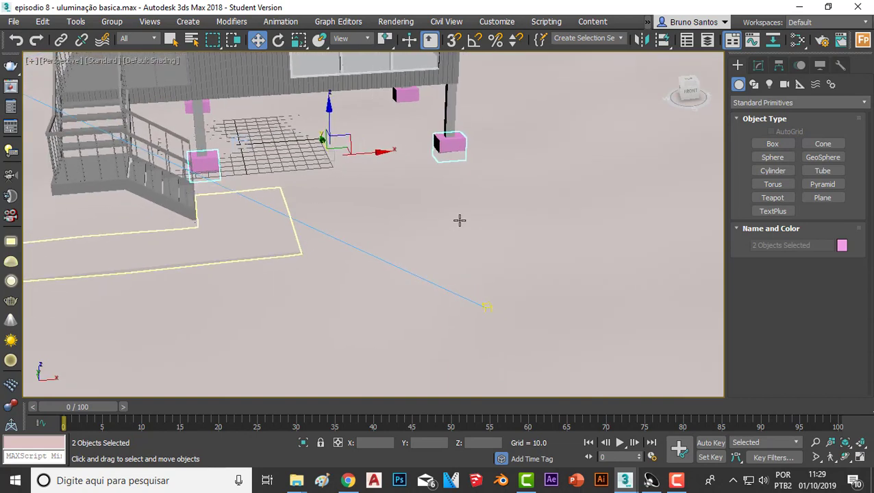
scroll(459, 220, down, 5)
- Select Plane001 and inspect its ProBoolean modifier stack in the Modify panel
click(496, 181)
scroll(469, 189, up, 5)
scroll(469, 189, up, 2)
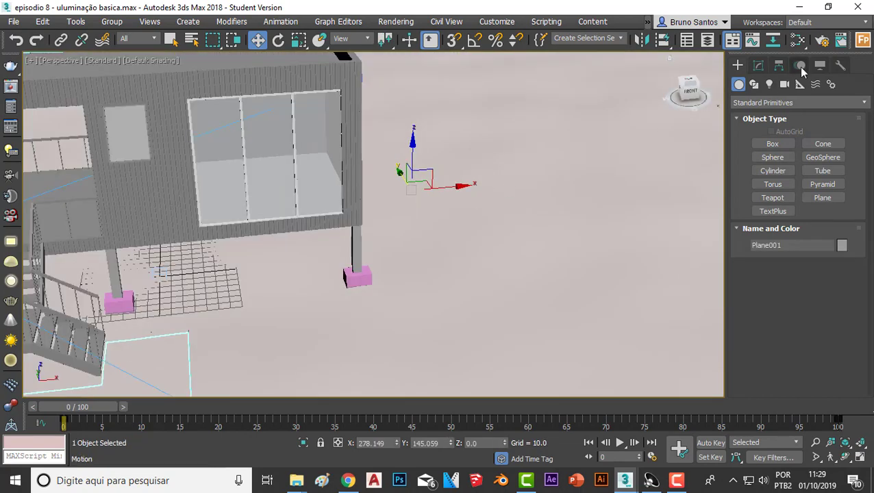
click(759, 65)
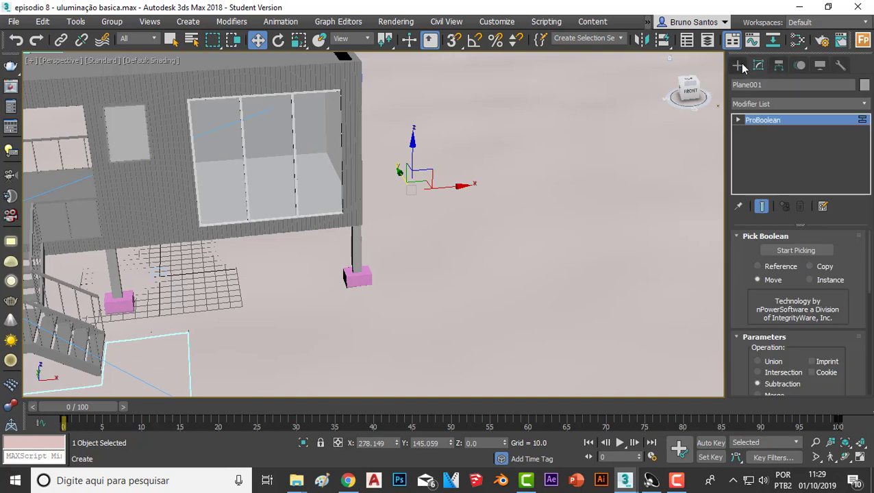
click(739, 65)
- Start a ProBoolean on Plane001 from Compound Objects and begin picking operands
key(z)
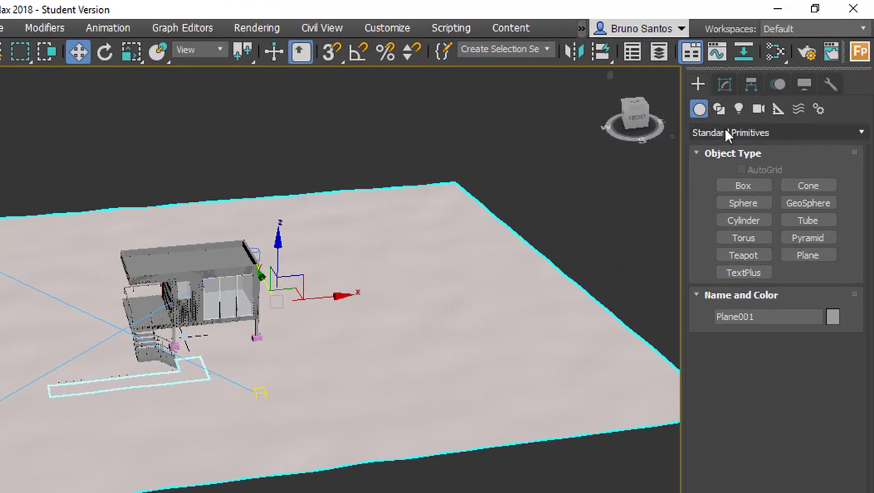
click(746, 134)
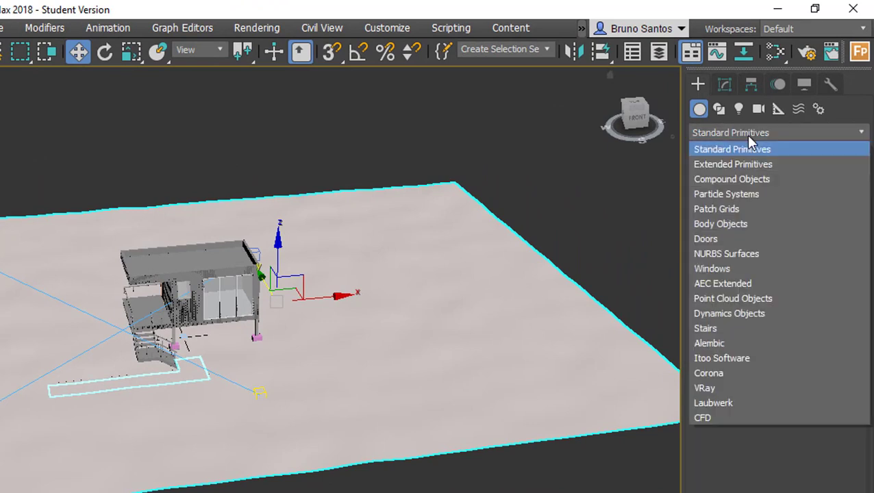
click(746, 178)
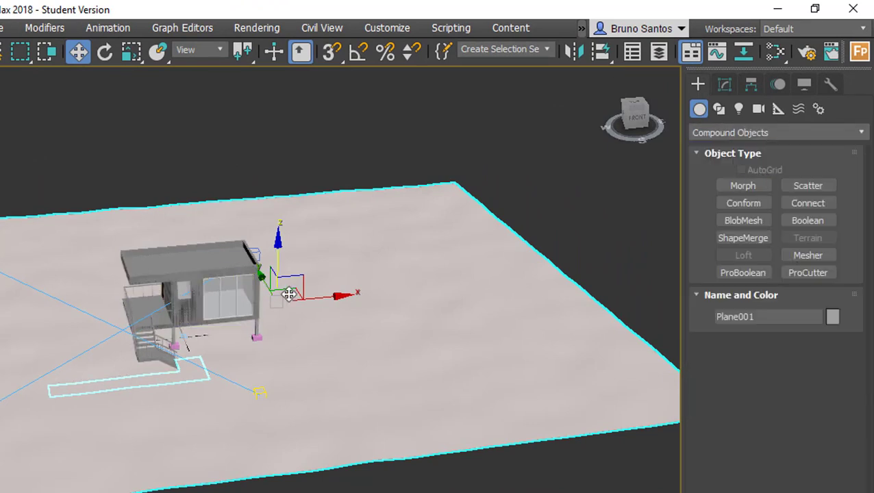
click(746, 271)
scroll(244, 336, up, 2)
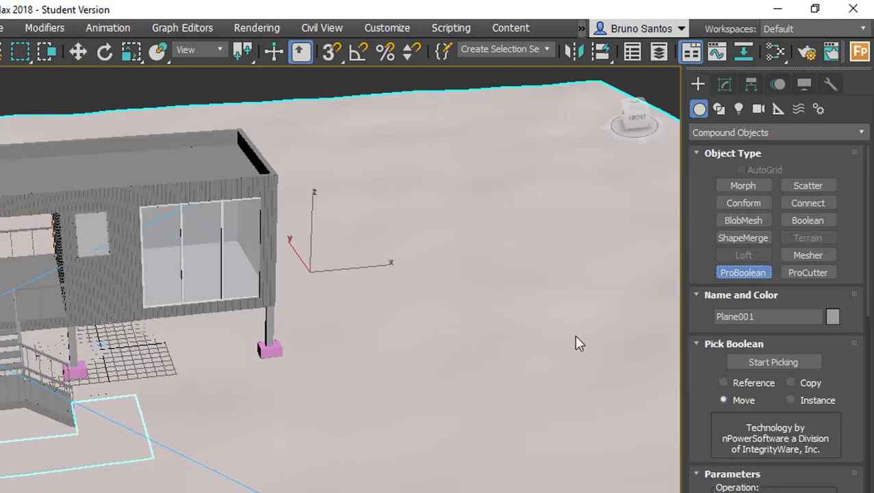
click(768, 361)
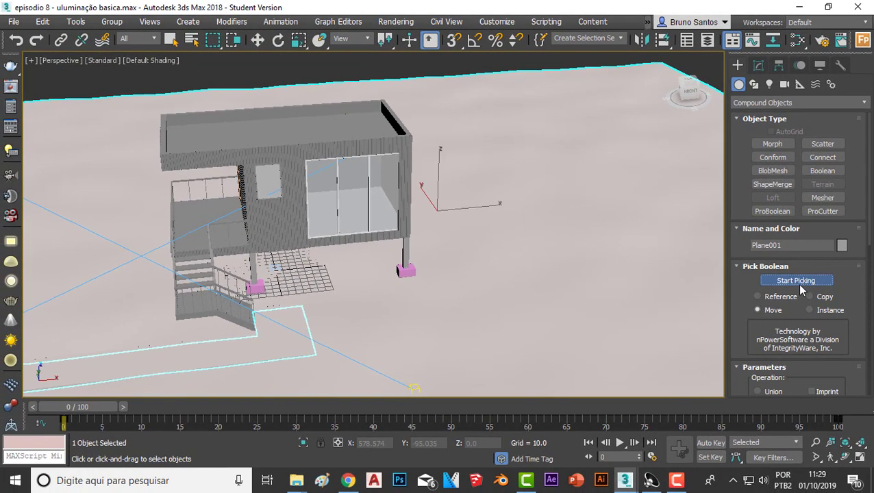
- Subtract all four pink footing boxes from the terrain
alt+middle_drag(405, 273, 397, 264)
scroll(397, 264, up, 1)
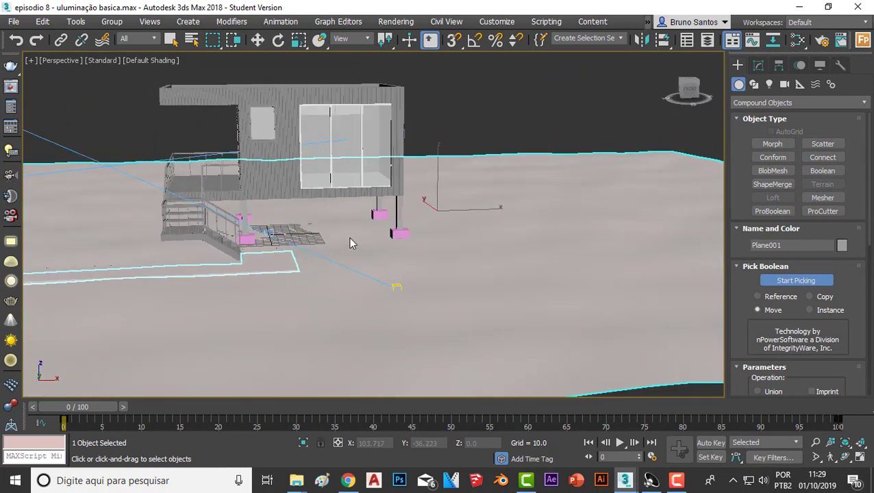
scroll(351, 242, up, 5)
middle_drag(474, 226, 426, 228)
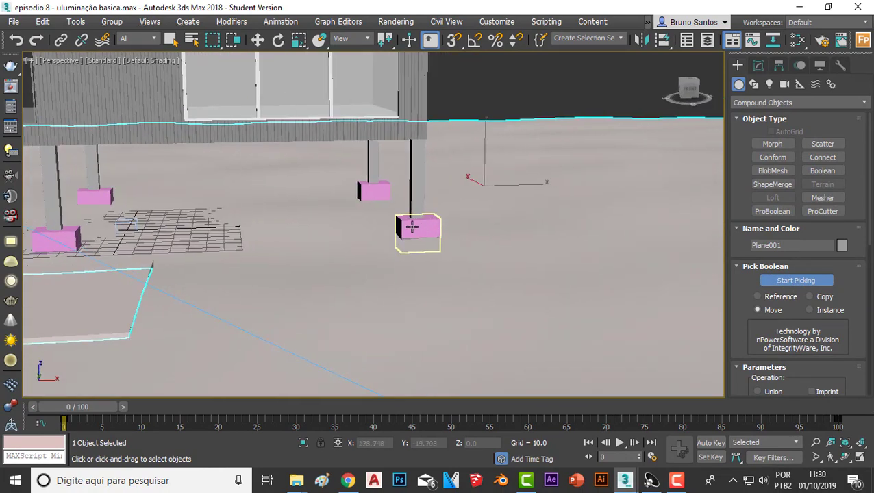
click(407, 227)
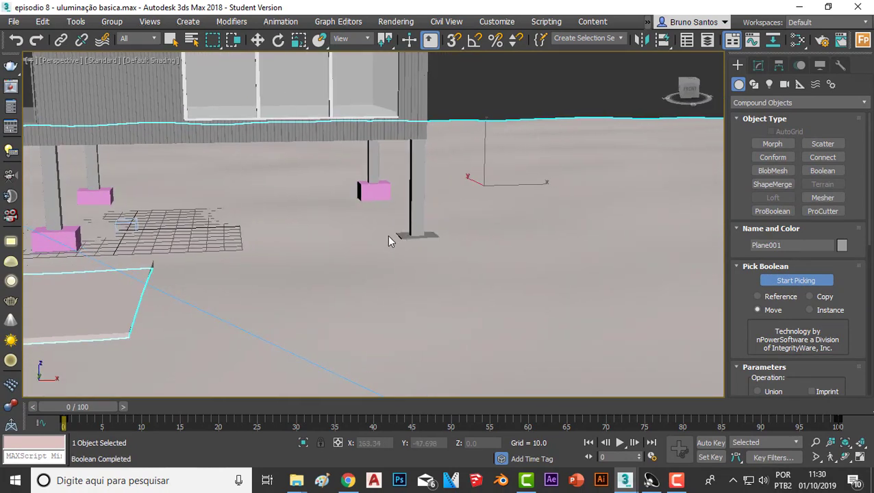
click(368, 191)
click(98, 197)
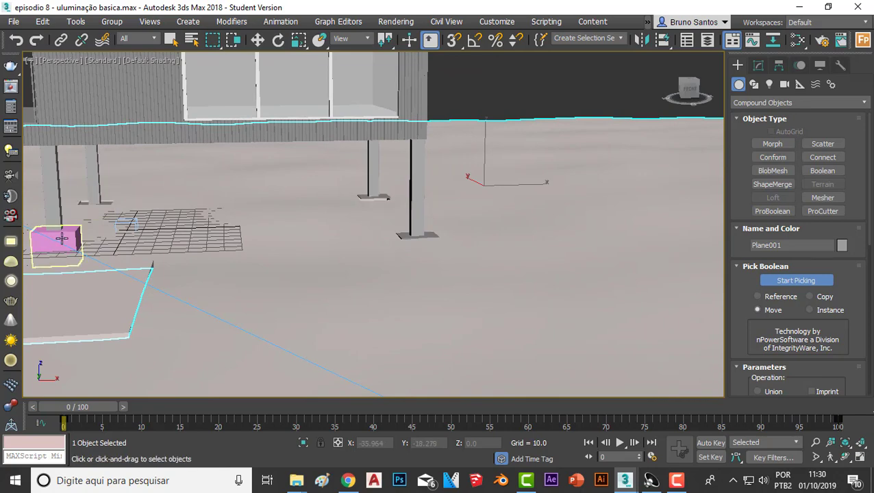
click(65, 236)
middle_drag(115, 265, 170, 253)
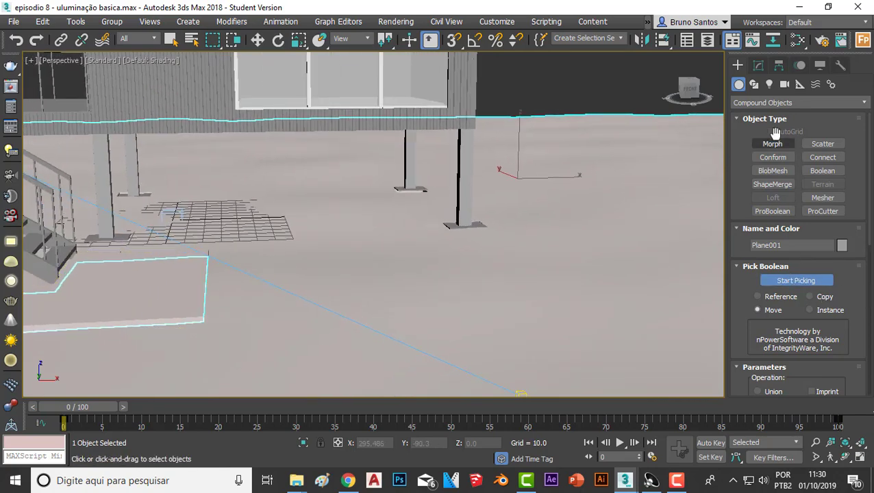
scroll(652, 111, down, 5)
- Clear the selection, pull back to show the whole house, and select the Plane001 terrain
key(w)
middle_drag(652, 111, 623, 143)
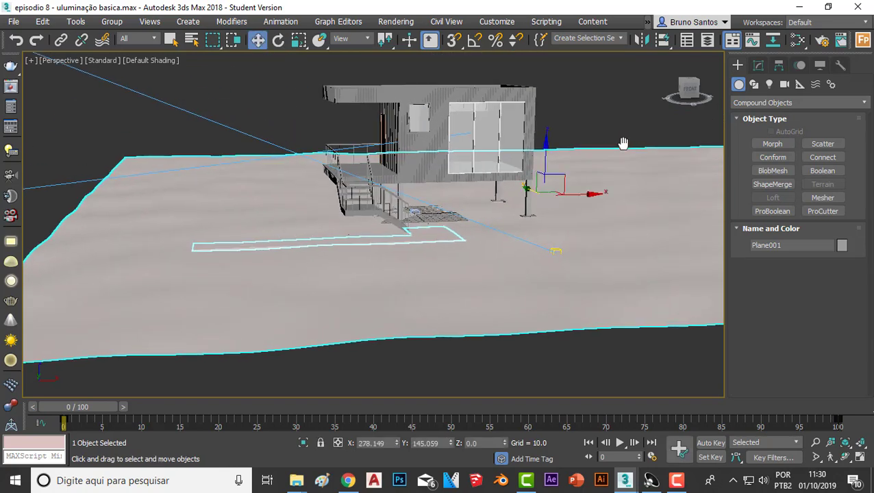
click(601, 109)
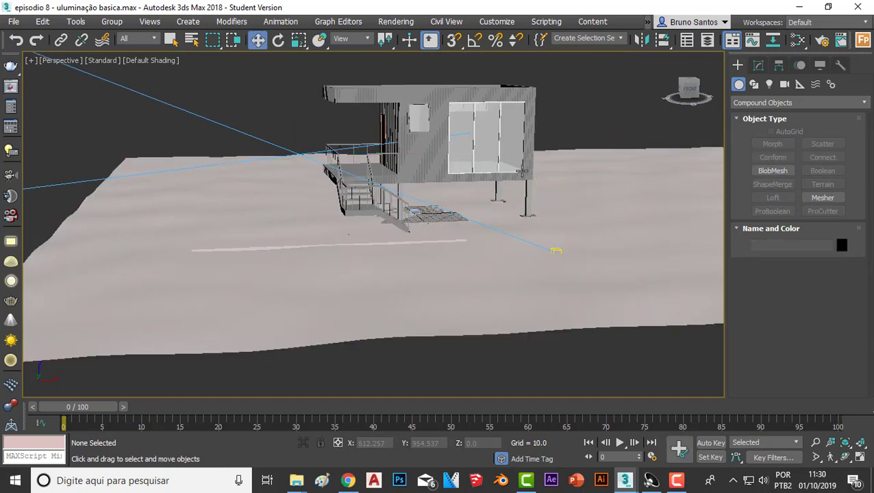
scroll(493, 216, up, 2)
scroll(482, 210, up, 3)
scroll(482, 208, up, 2)
scroll(481, 207, up, 2)
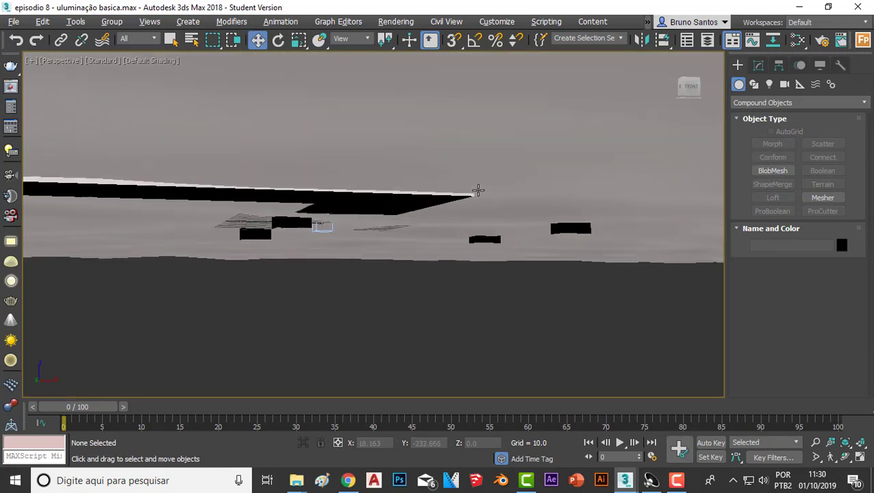
scroll(476, 192, up, 2)
scroll(313, 229, up, 1)
scroll(256, 213, up, 1)
click(164, 191)
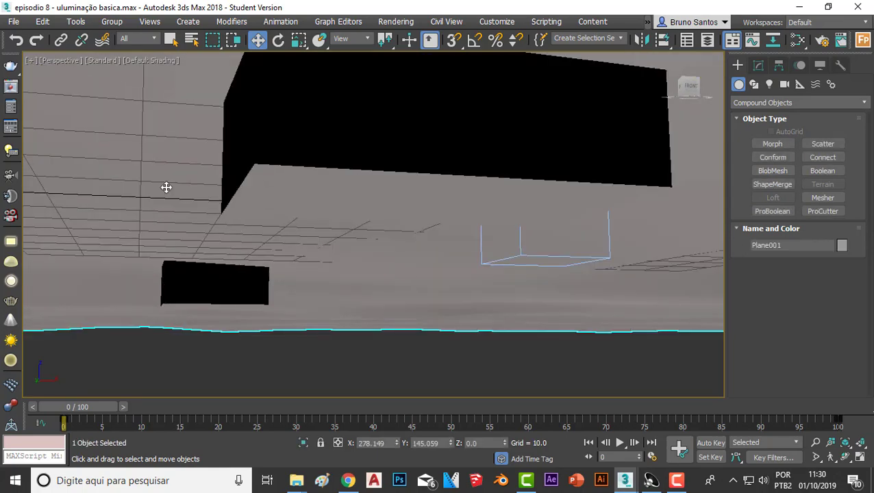
- Zoom and pan in to frame the small column and its footing plate
scroll(205, 213, down, 3)
scroll(240, 237, down, 3)
scroll(233, 243, down, 2)
scroll(233, 246, down, 2)
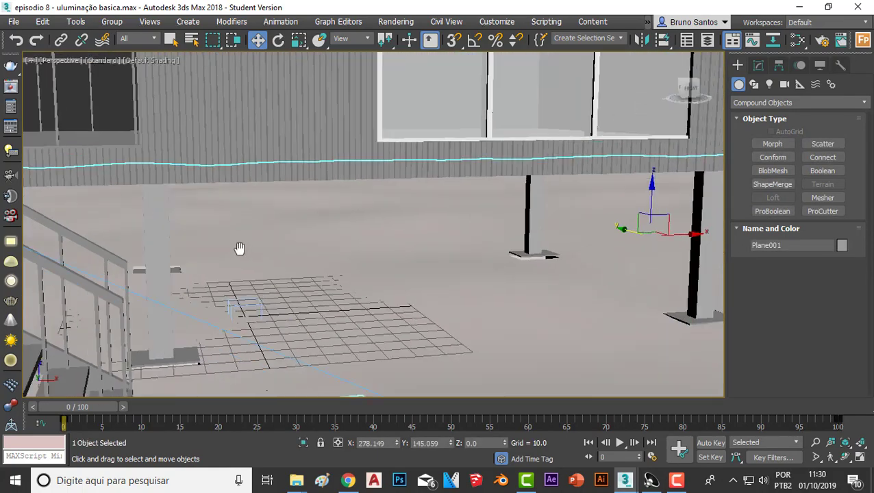
scroll(425, 254, down, 2)
scroll(405, 230, up, 3)
scroll(414, 217, up, 3)
scroll(414, 217, down, 1)
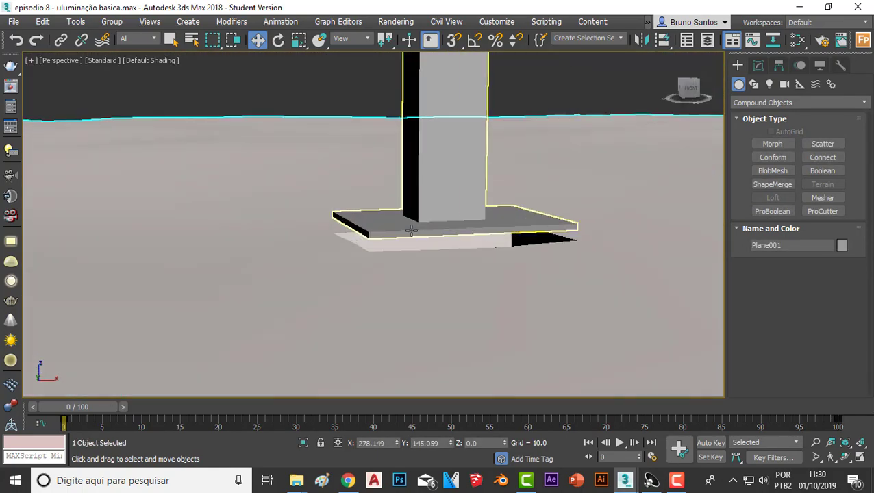
scroll(414, 220, down, 1)
scroll(415, 223, down, 1)
middle_drag(415, 226, 356, 207)
scroll(411, 233, down, 2)
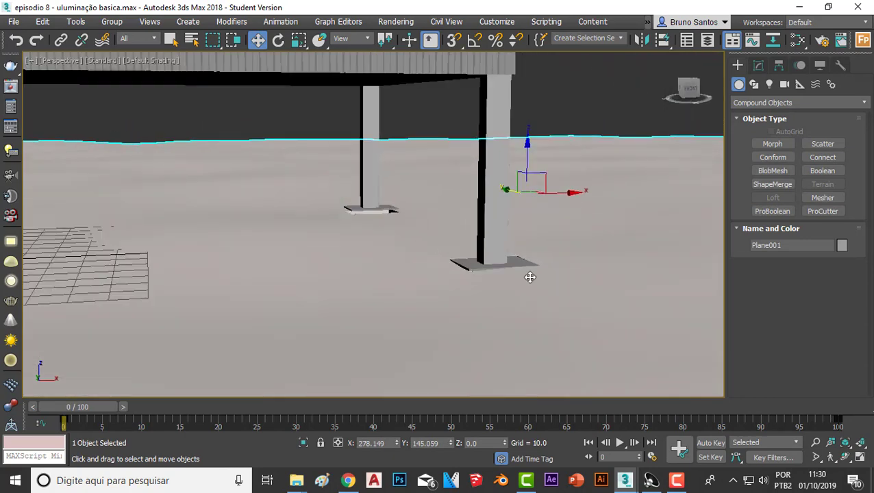
scroll(526, 277, up, 2)
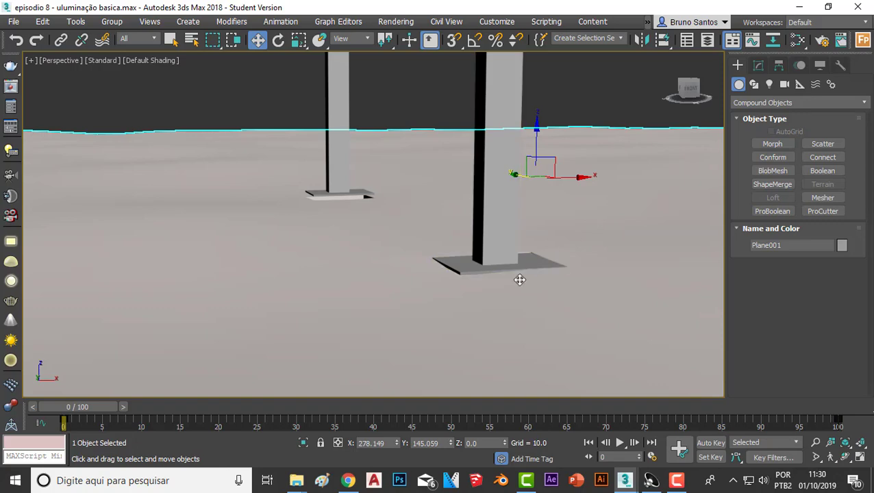
scroll(520, 280, up, 2)
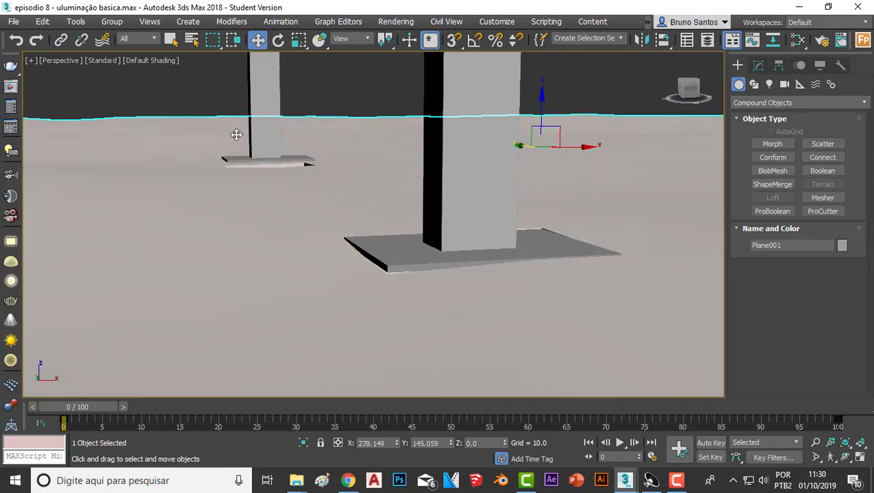
middle_drag(235, 135, 326, 195)
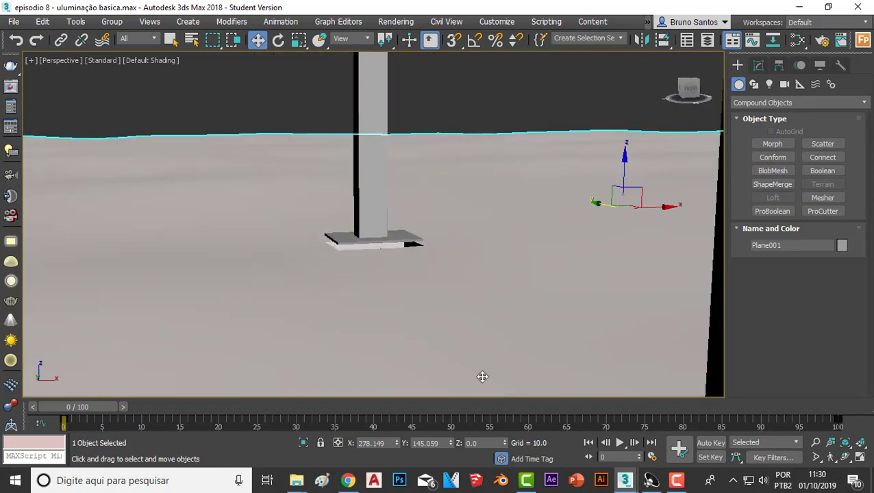
middle_drag(482, 376, 509, 329)
scroll(311, 215, up, 5)
- Select the column and lower all its footing plate vertices in Z into the terrain
scroll(312, 224, down, 1)
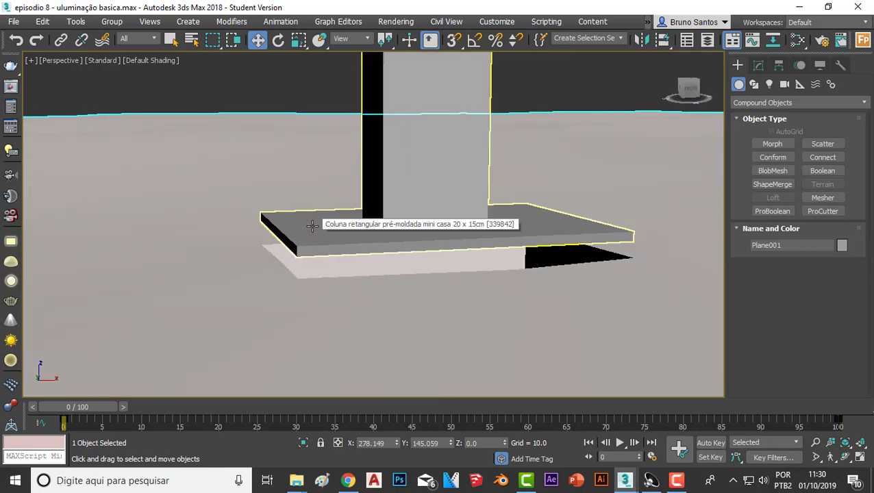
click(312, 225)
scroll(313, 226, down, 3)
scroll(343, 233, up, 2)
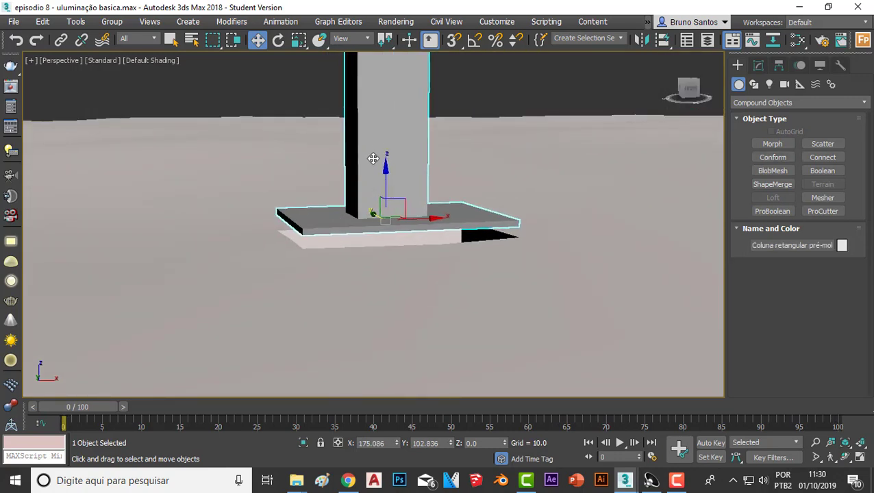
click(758, 66)
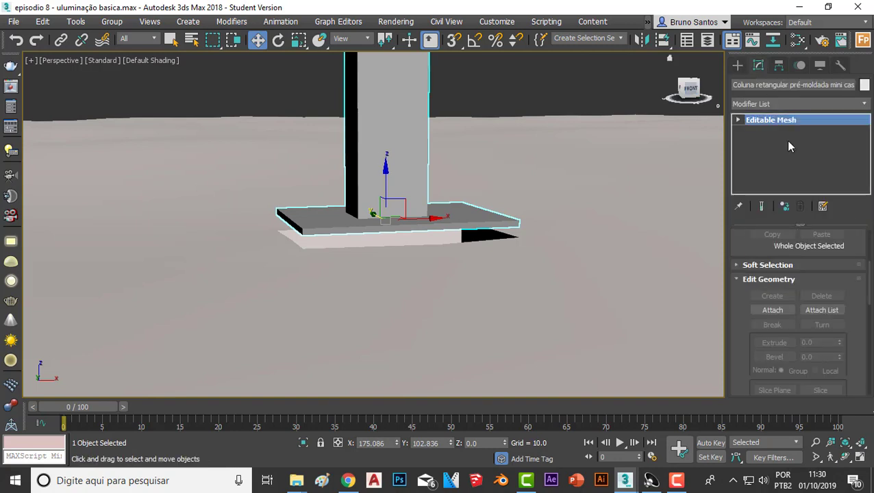
scroll(870, 305, up, 2)
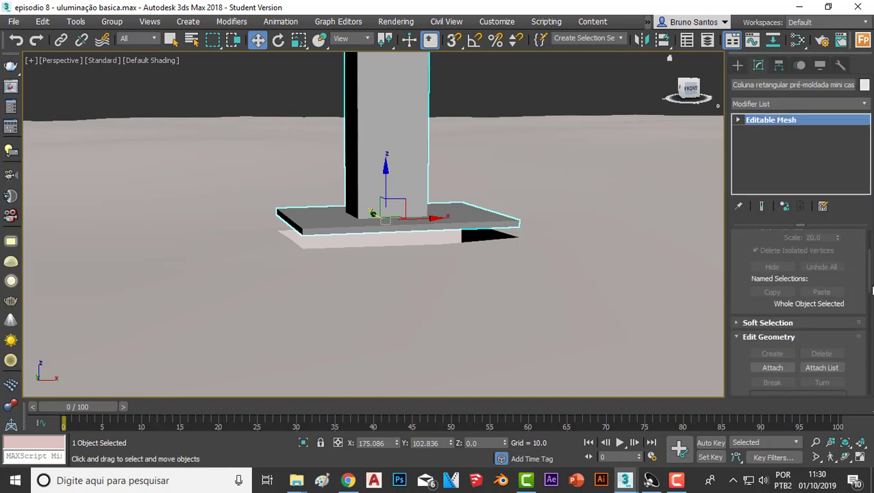
scroll(868, 282, up, 3)
click(766, 255)
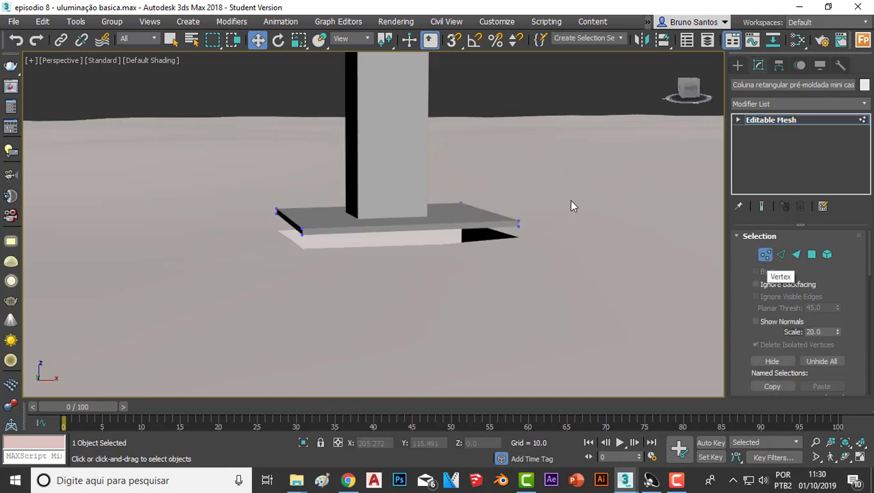
drag(600, 185, 173, 293)
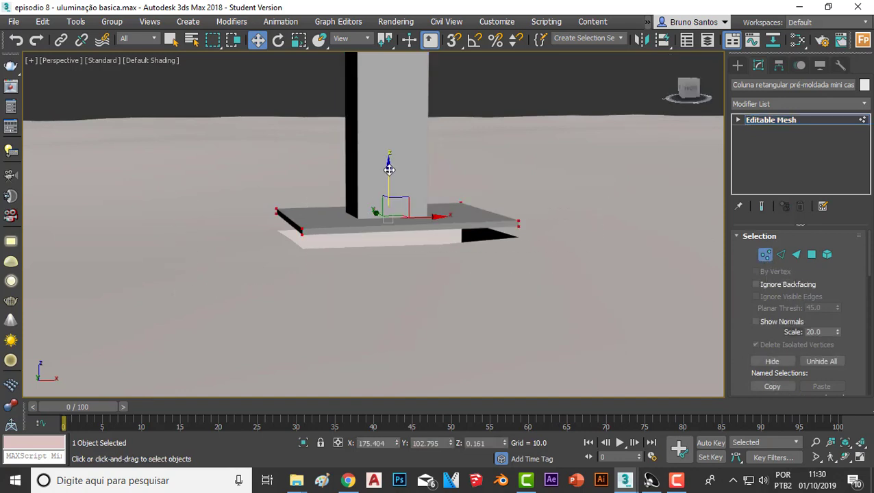
drag(388, 169, 388, 194)
- Push the plate polygon further below ground to Z −3.862 and return to object level
mouse_move(331, 237)
alt+middle_down()
mouse_move(299, 240)
mouse_move(326, 287)
mouse_move(326, 279)
mouse_move(338, 288)
mouse_move(322, 283)
mouse_move(354, 230)
mouse_move(366, 273)
alt+middle_up()
click(812, 255)
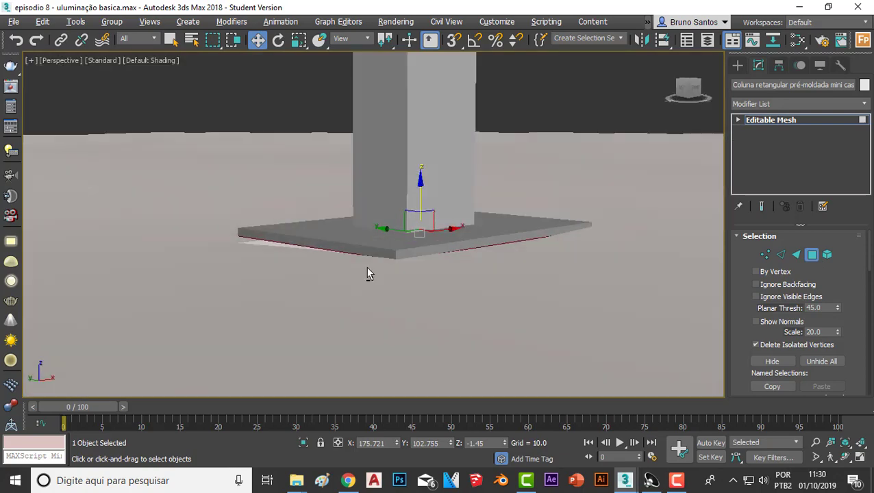
drag(421, 181, 415, 199)
mouse_move(415, 198)
alt+middle_down()
mouse_move(410, 295)
mouse_move(436, 177)
alt+middle_up()
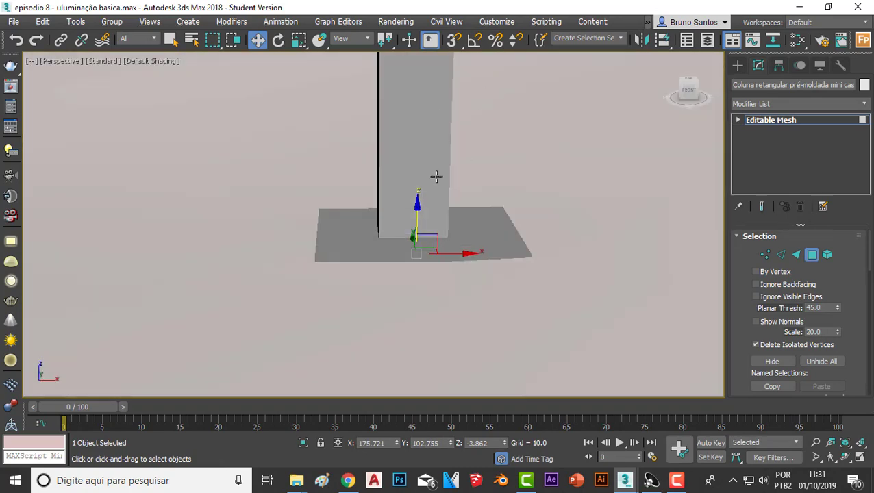
scroll(421, 181, down, 5)
mouse_move(492, 153)
alt+middle_down()
mouse_move(483, 148)
mouse_move(295, 251)
mouse_move(292, 177)
mouse_move(273, 277)
mouse_move(322, 292)
mouse_move(265, 195)
alt+middle_up()
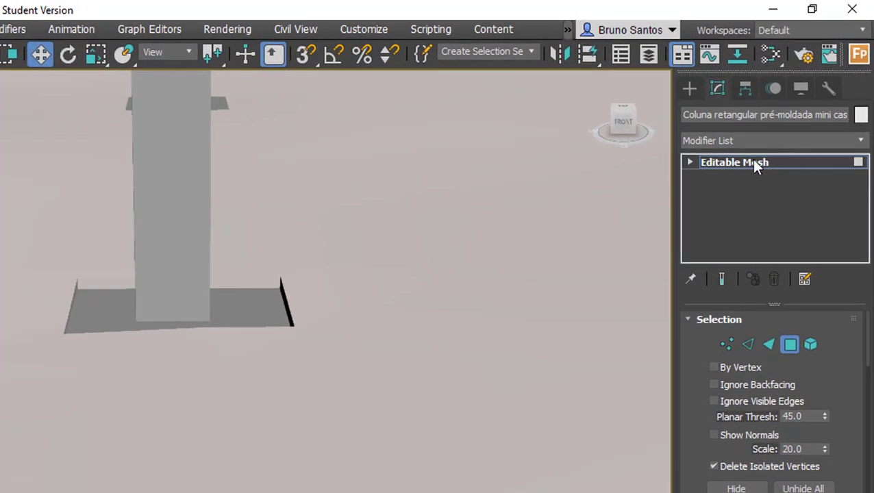
click(785, 120)
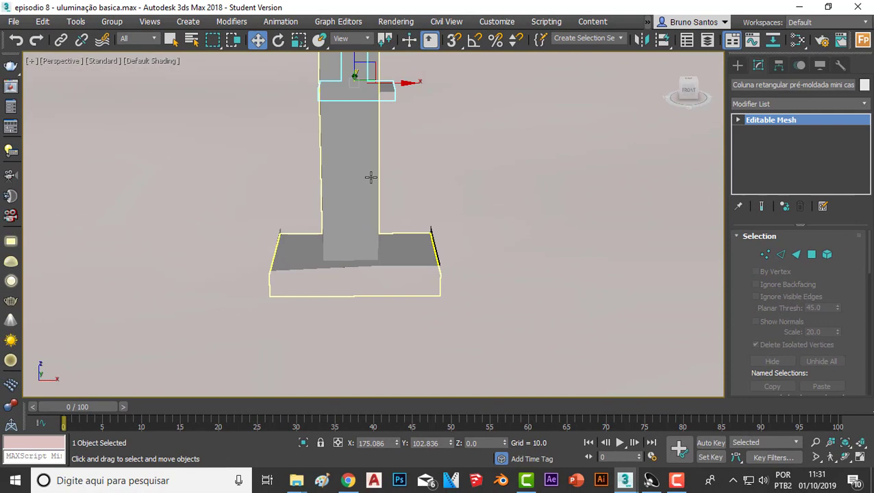
- Select the next column and lower its footing plate vertices to Z −0.434
click(371, 178)
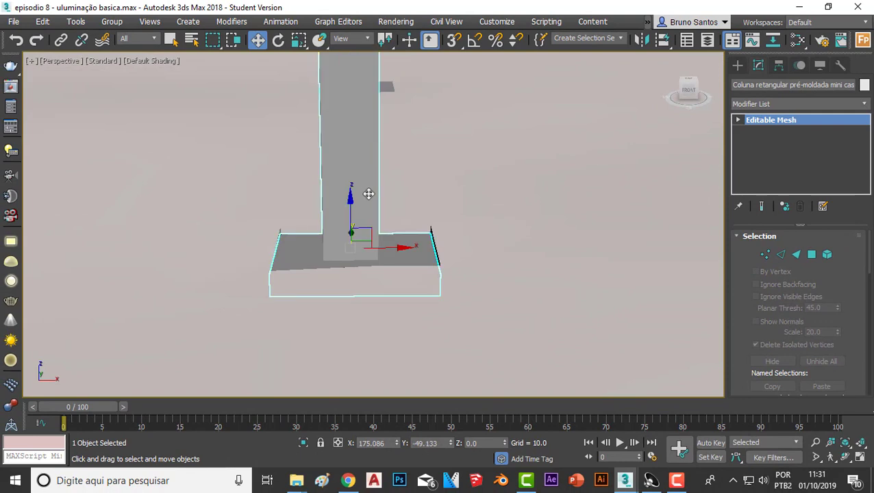
alt+middle_drag(367, 191, 365, 221)
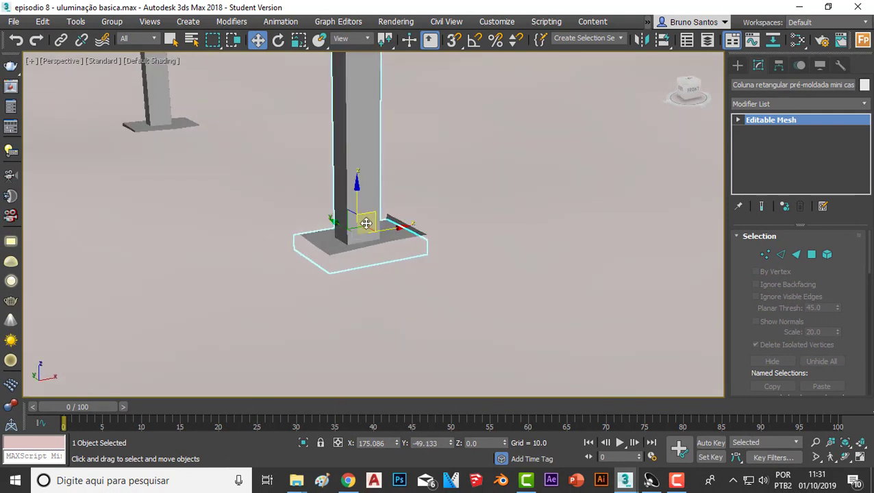
click(765, 255)
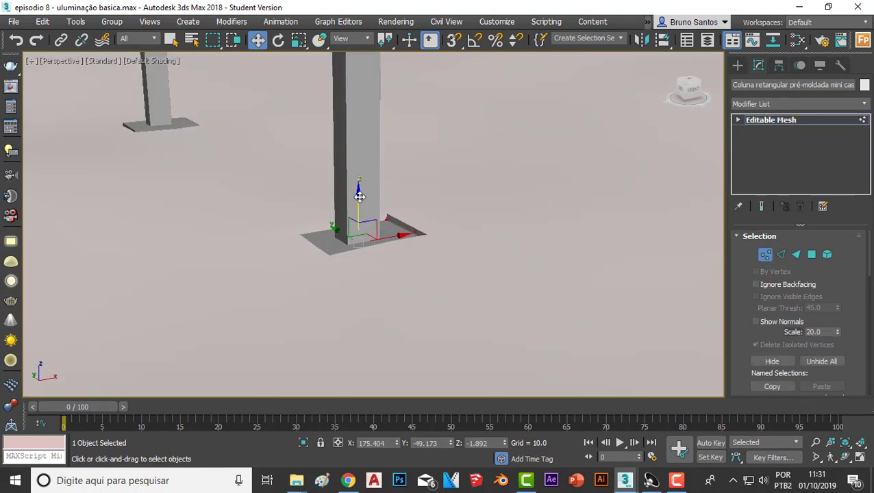
drag(360, 195, 383, 187)
click(802, 120)
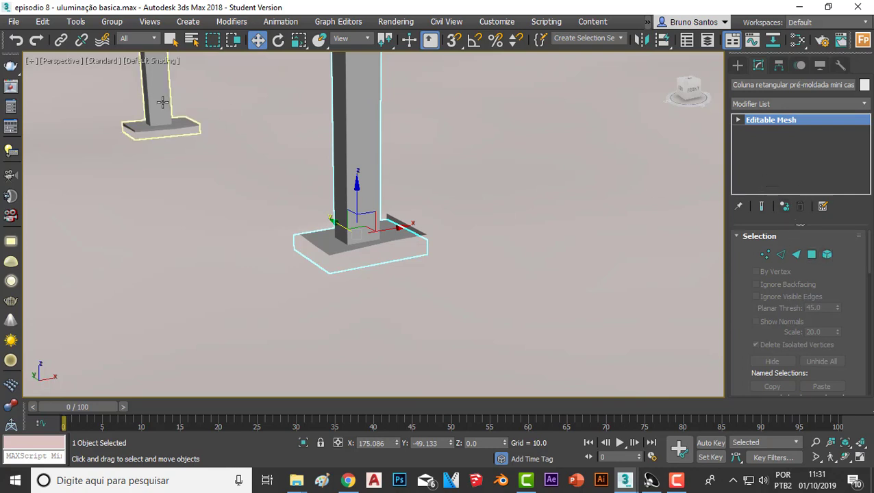
- Make this column unique from its copies and select all its plate vertices
click(785, 207)
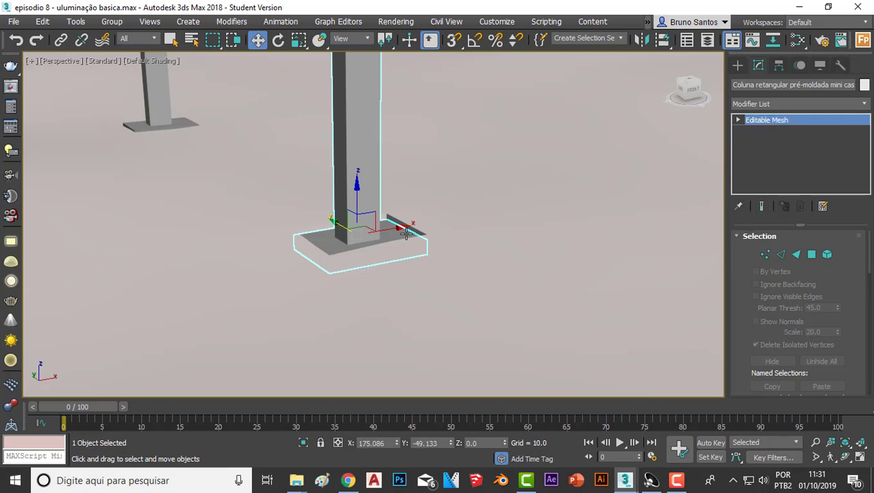
click(766, 254)
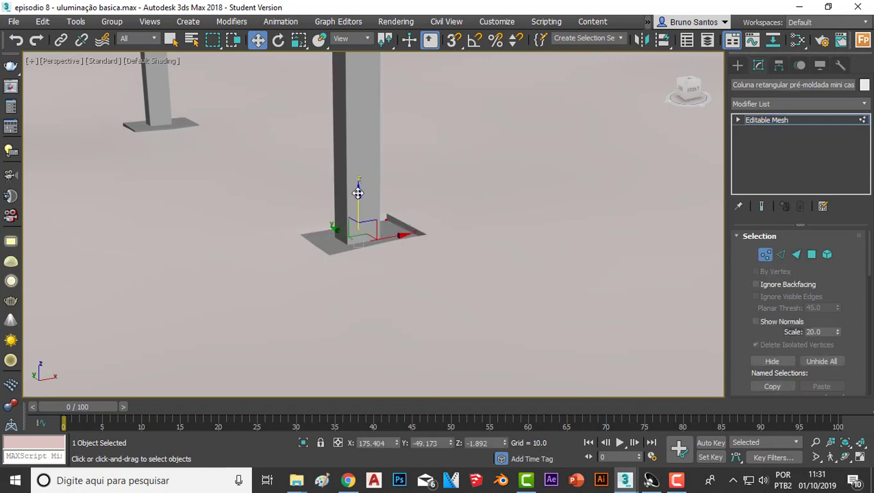
key(ctrl+a)
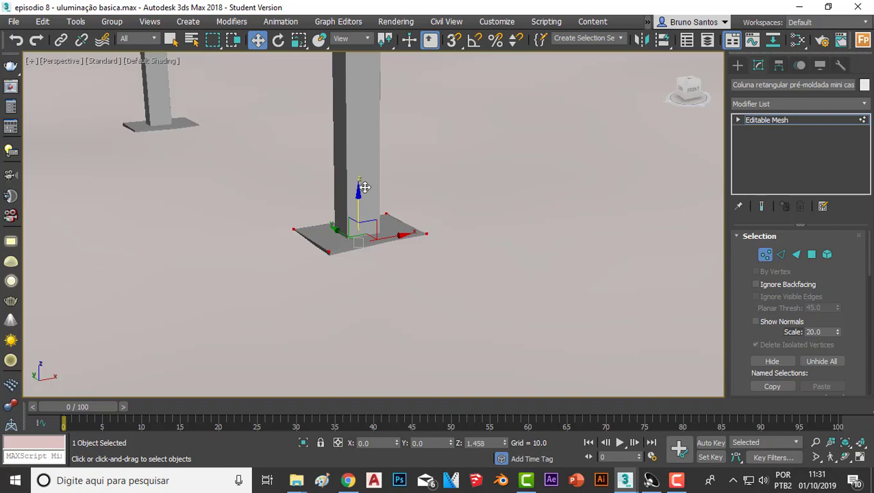
mouse_move(364, 187)
alt+middle_down()
mouse_move(422, 285)
mouse_move(433, 278)
mouse_move(398, 278)
mouse_move(427, 322)
mouse_move(366, 300)
mouse_move(354, 274)
mouse_move(361, 288)
mouse_move(382, 226)
alt+middle_up()
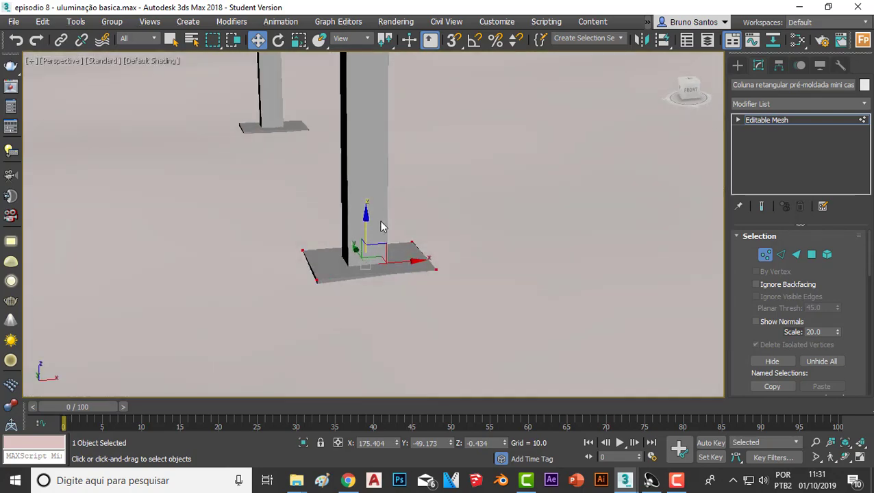
scroll(382, 226, down, 3)
- Return to object level, reframe the building, and select the left column
click(764, 121)
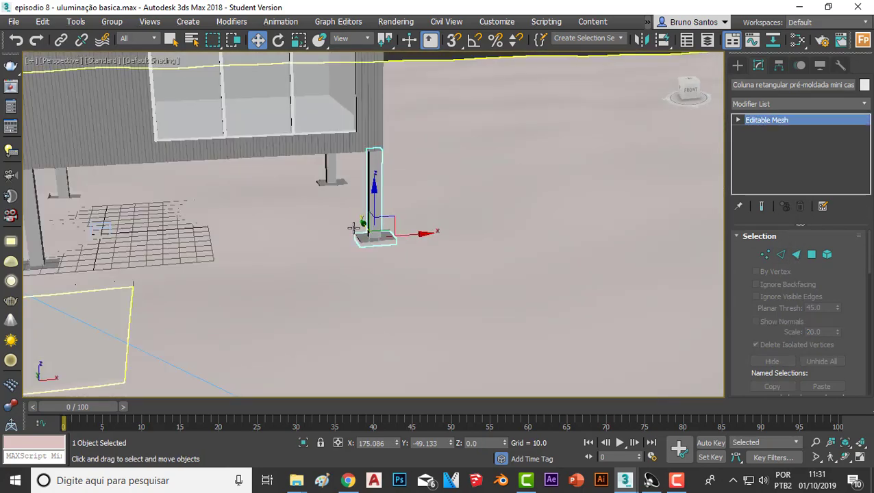
scroll(414, 311, up, 3)
alt+middle_drag(414, 312, 378, 288)
scroll(378, 288, up, 3)
scroll(419, 259, down, 1)
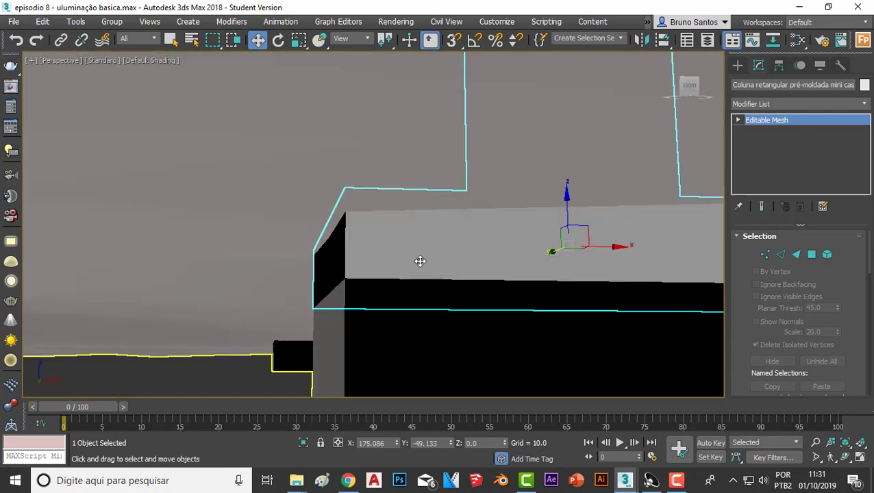
scroll(424, 297, down, 2)
scroll(392, 332, down, 3)
scroll(155, 161, down, 3)
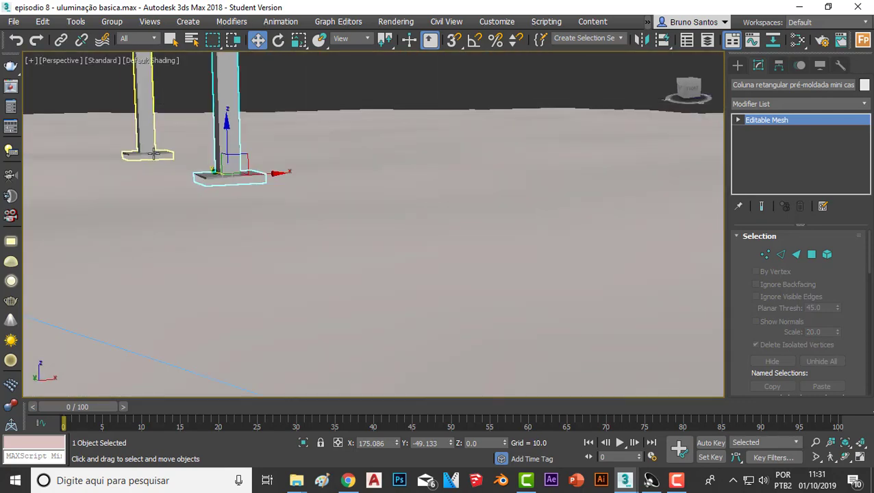
mouse_move(215, 156)
middle_down()
mouse_move(217, 214)
mouse_move(342, 206)
middle_up()
scroll(216, 213, up, 2)
scroll(216, 213, up, 2)
scroll(342, 206, up, 2)
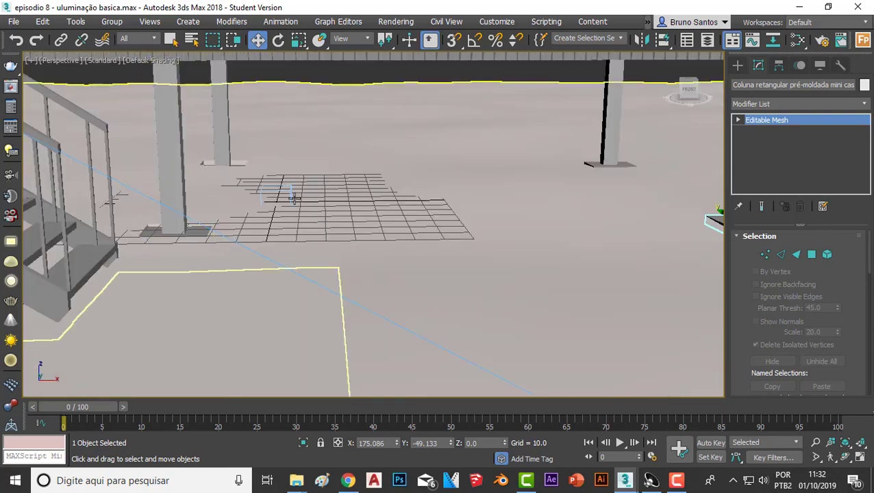
click(172, 232)
scroll(143, 234, up, 4)
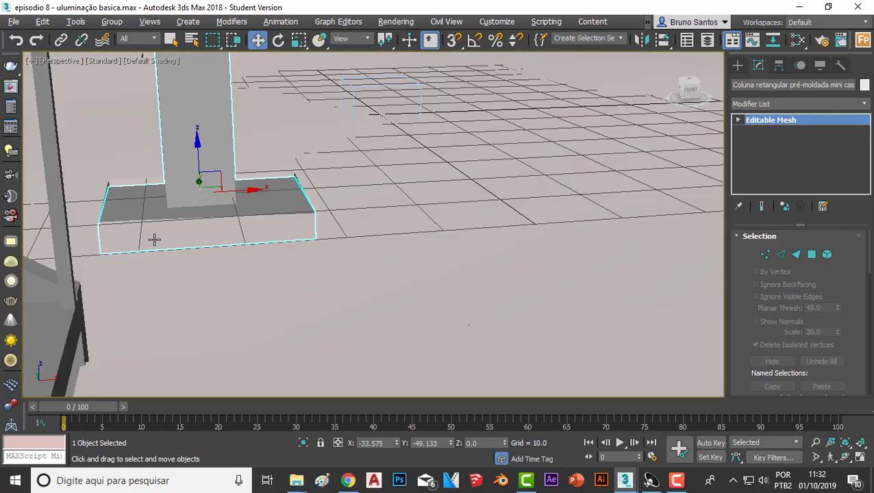
- Make the left column unique and raise its footing plate vertices to Z −0.855
click(785, 206)
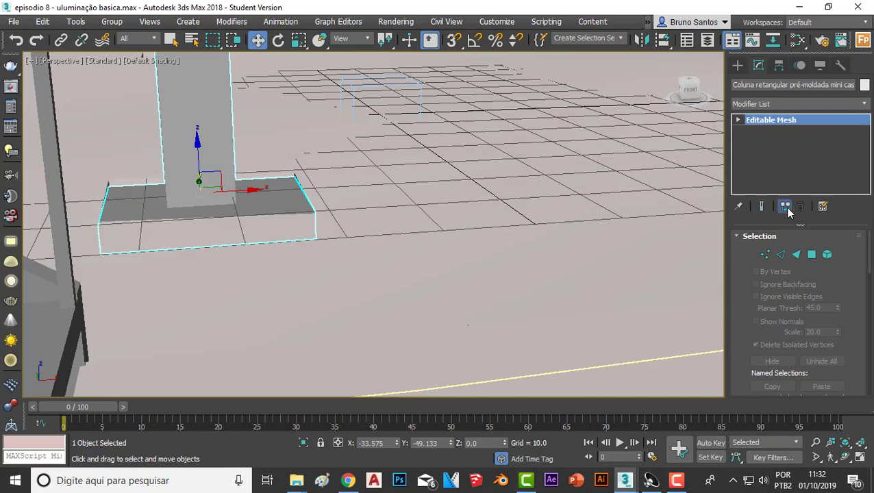
alt+middle_drag(302, 219, 208, 209)
click(767, 257)
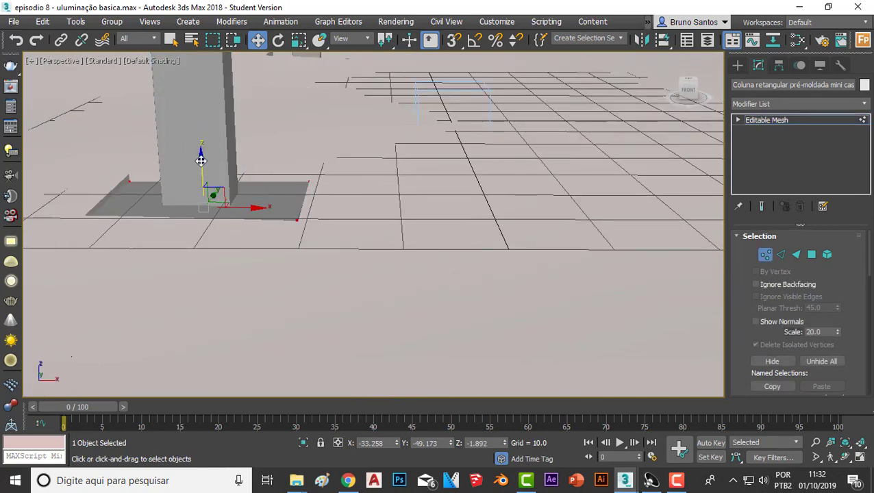
drag(201, 160, 213, 154)
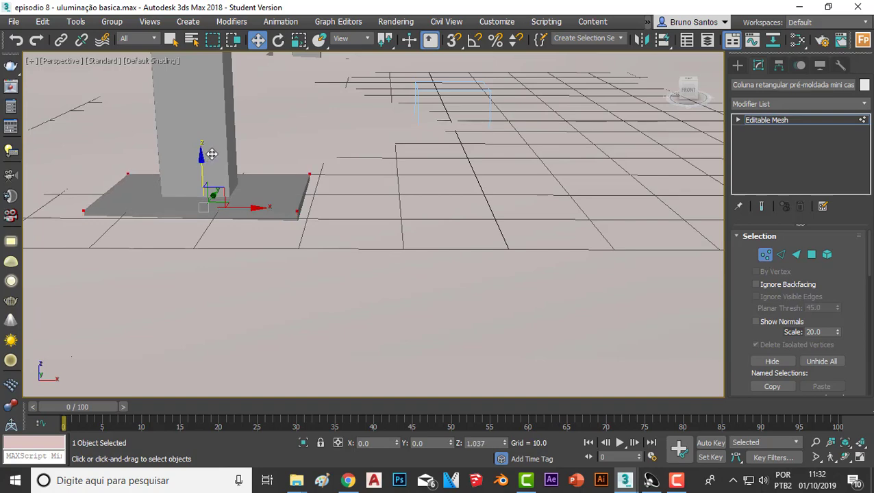
scroll(312, 215, down, 3)
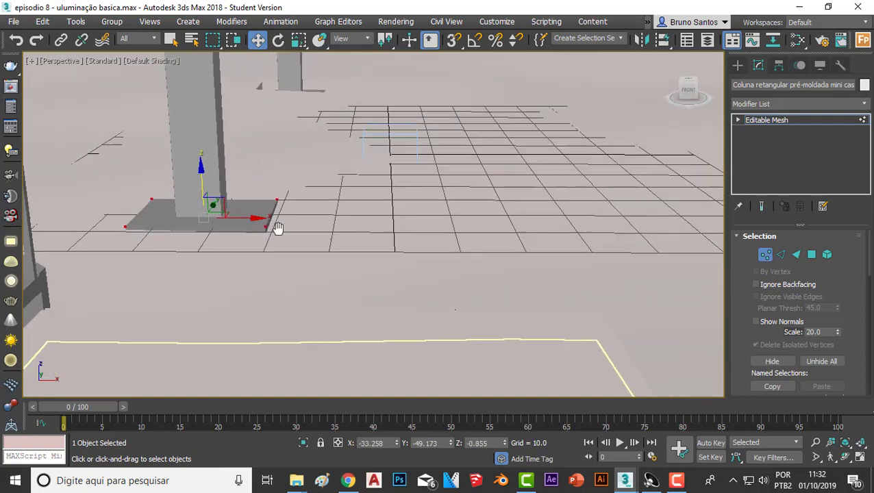
click(766, 121)
mouse_move(414, 104)
middle_down()
mouse_move(391, 156)
mouse_move(363, 123)
mouse_move(380, 169)
middle_up()
scroll(364, 122, up, 3)
- Select a group of back footing vertices and raise them along Z
scroll(380, 170, up, 2)
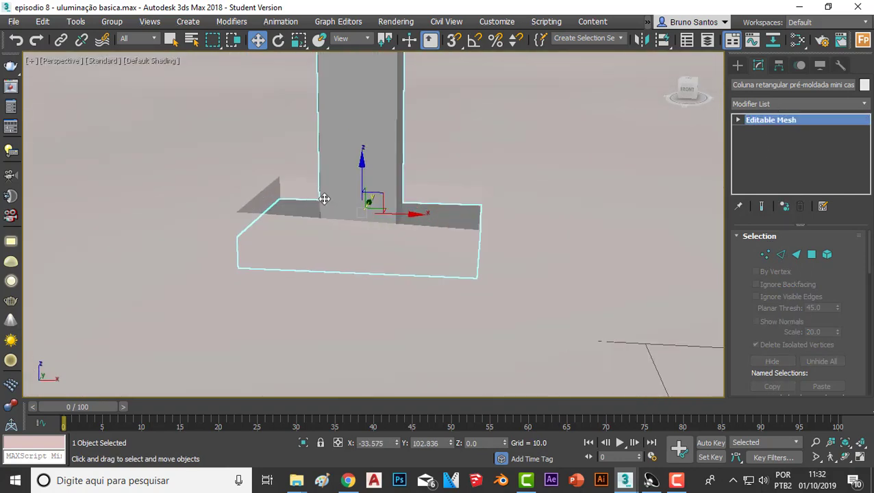
click(769, 256)
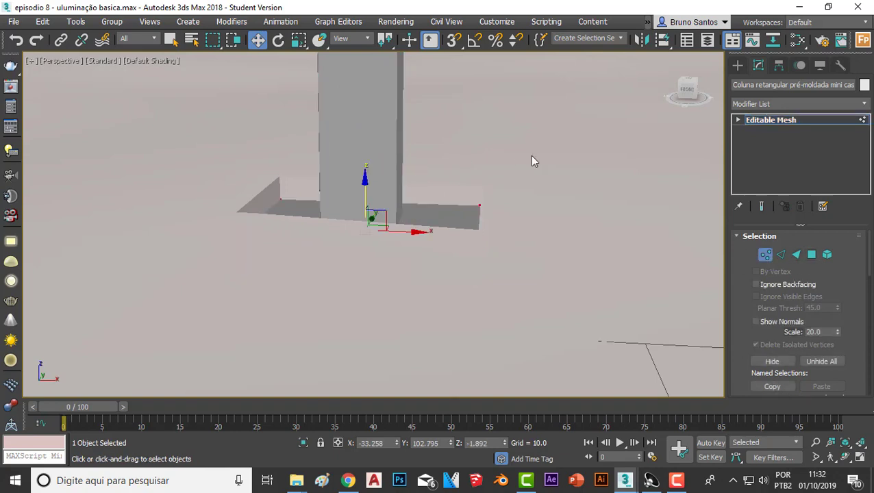
drag(254, 268, 255, 267)
mouse_move(375, 175)
mouse_down()
mouse_move(382, 135)
mouse_move(420, 186)
mouse_up()
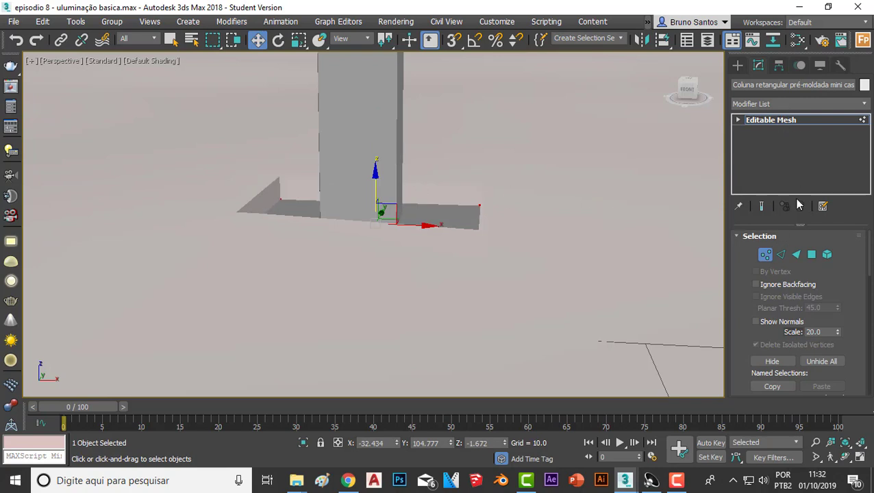
click(754, 120)
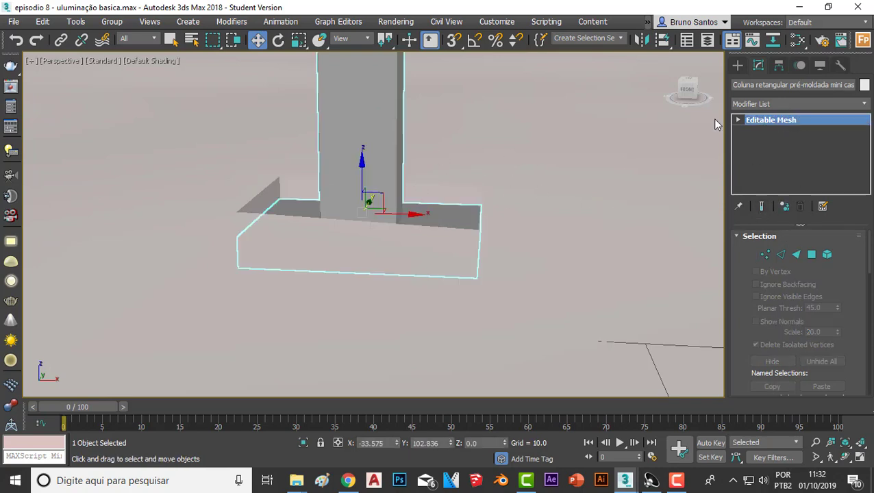
- Make the column unique, lift its slab top vertices to Z 1.238 in wireframe, then restore shading
click(786, 209)
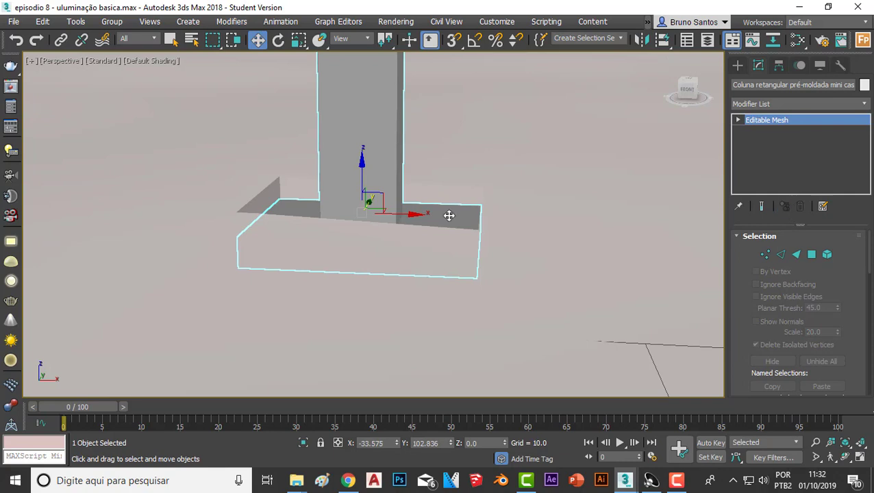
click(765, 254)
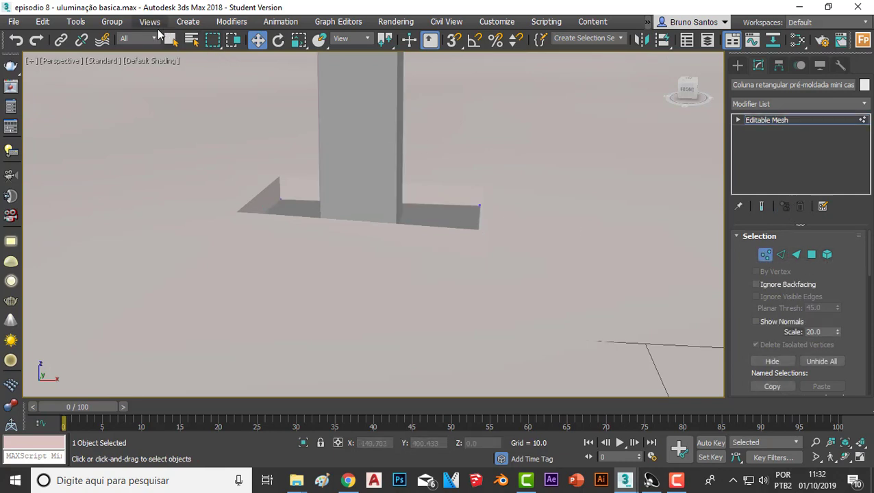
click(150, 61)
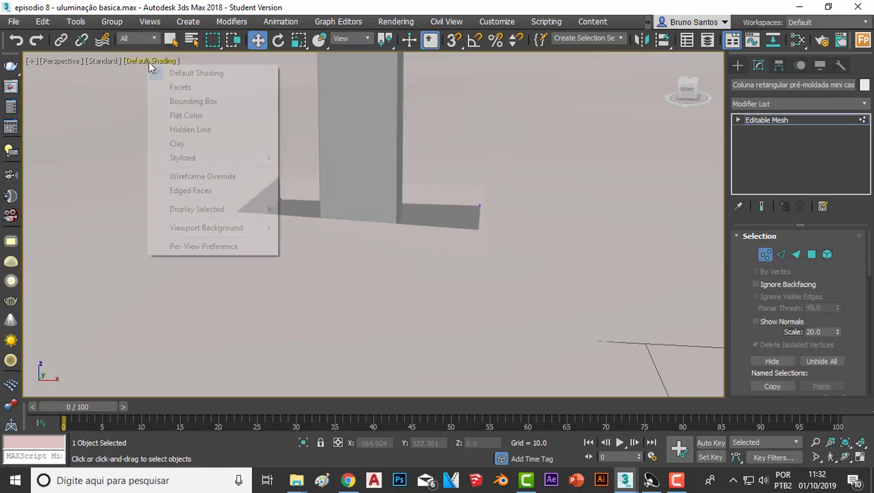
click(199, 176)
drag(122, 309, 121, 309)
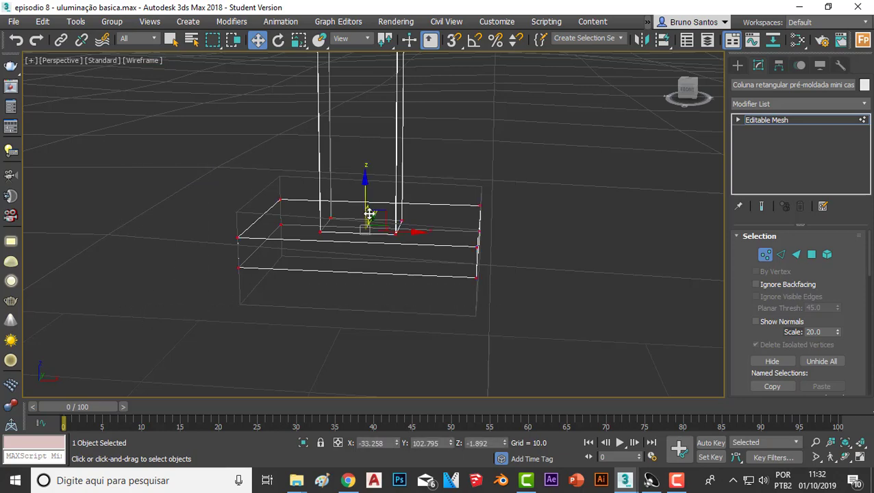
drag(368, 185, 359, 153)
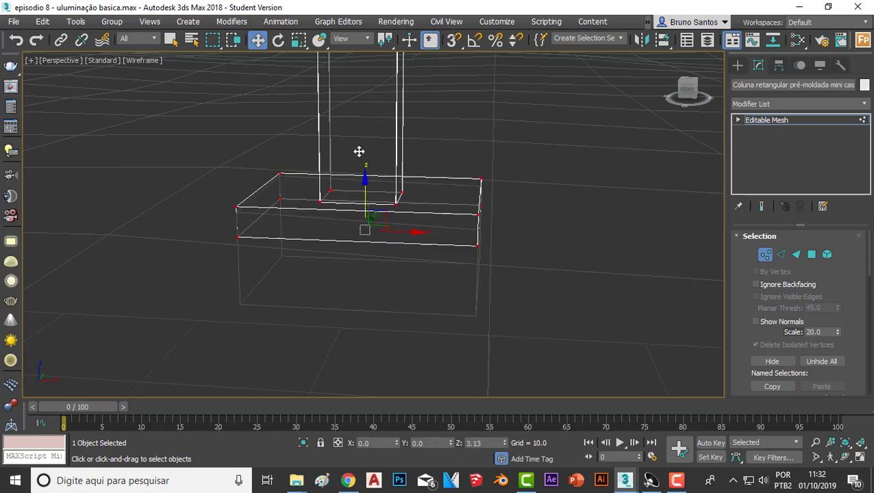
click(141, 61)
click(172, 72)
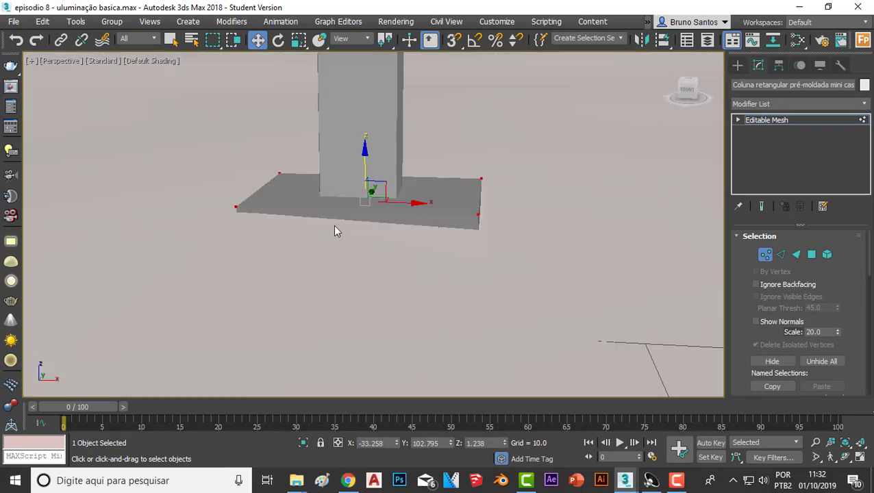
mouse_move(431, 248)
alt+middle_down()
mouse_move(340, 247)
mouse_move(384, 233)
mouse_move(326, 297)
mouse_move(326, 306)
mouse_move(366, 313)
alt+middle_up()
click(767, 120)
- Clear the selection and orbit the Perspective view toward the staircase
scroll(366, 313, down, 5)
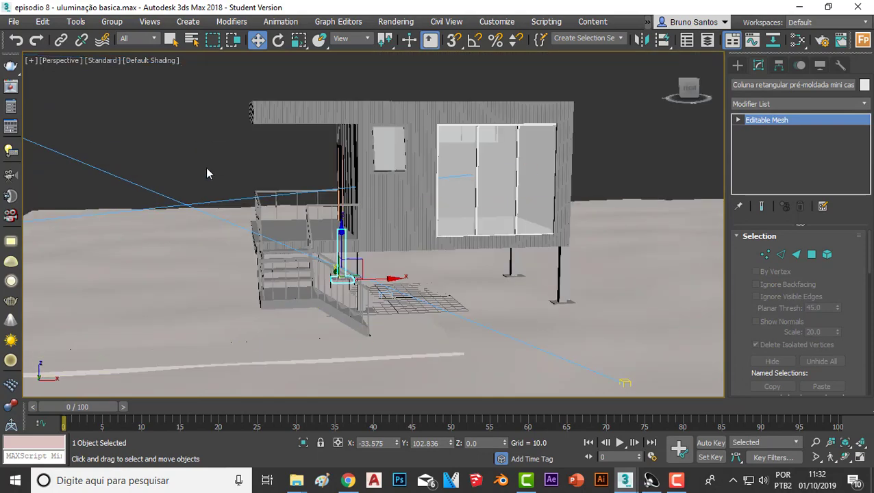
click(207, 171)
mouse_move(207, 172)
alt+middle_down()
mouse_move(283, 226)
mouse_move(298, 288)
alt+middle_up()
scroll(283, 226, up, 5)
scroll(299, 276, up, 2)
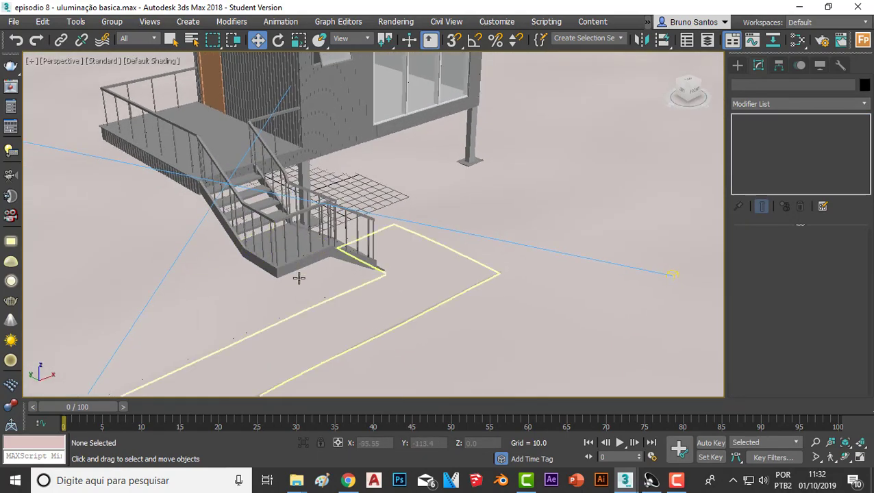
scroll(306, 279, up, 2)
scroll(288, 259, up, 2)
scroll(320, 262, down, 6)
- Re-angle to show the whole ground, then switch to PhysCamera001 with Safe Frame on
mouse_move(319, 262)
alt+middle_down()
mouse_move(259, 230)
mouse_move(268, 246)
mouse_move(304, 252)
mouse_move(250, 212)
mouse_move(195, 216)
mouse_move(197, 203)
alt+middle_up()
scroll(192, 226, up, 3)
scroll(197, 185, down, 5)
alt+middle_drag(197, 170, 203, 170)
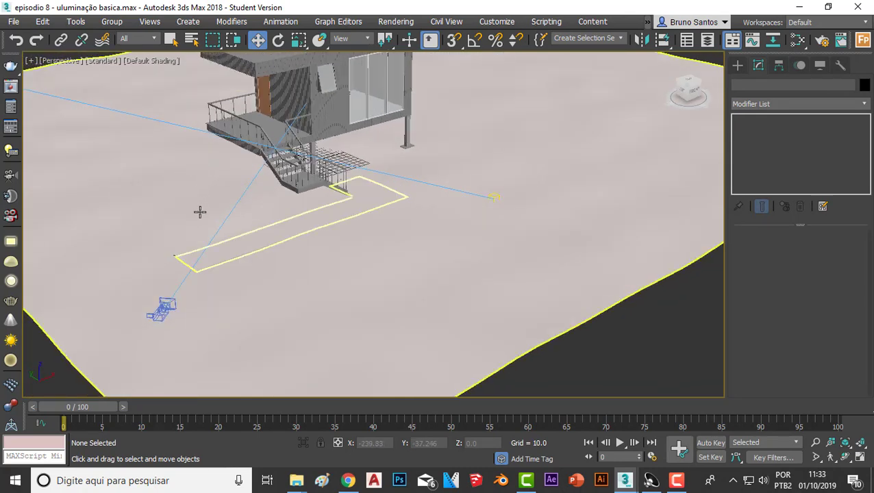
scroll(199, 212, up, 3)
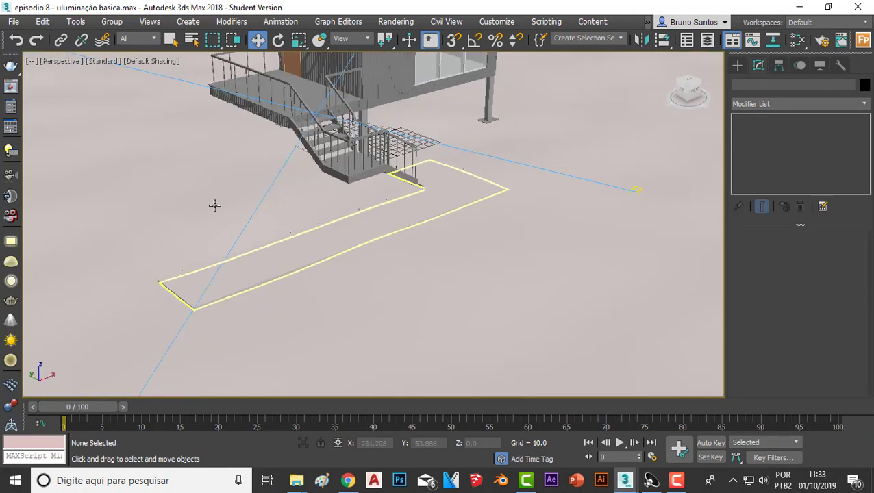
key(c)
key(shift+f)
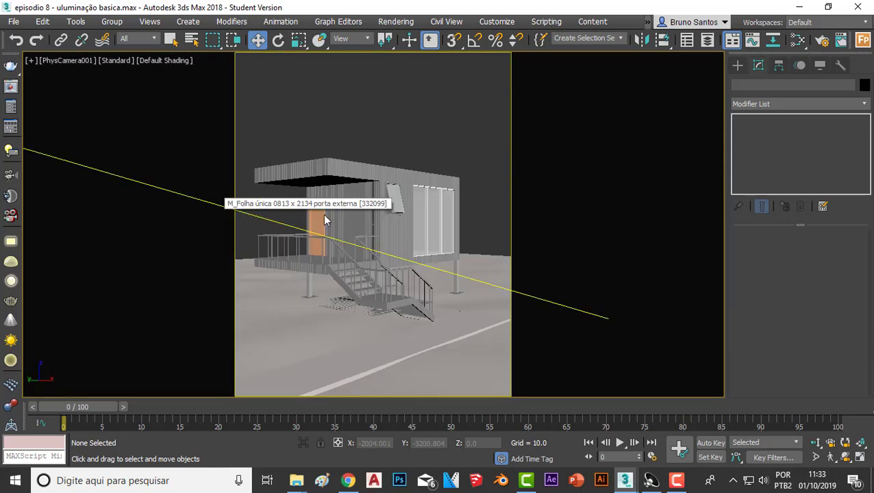
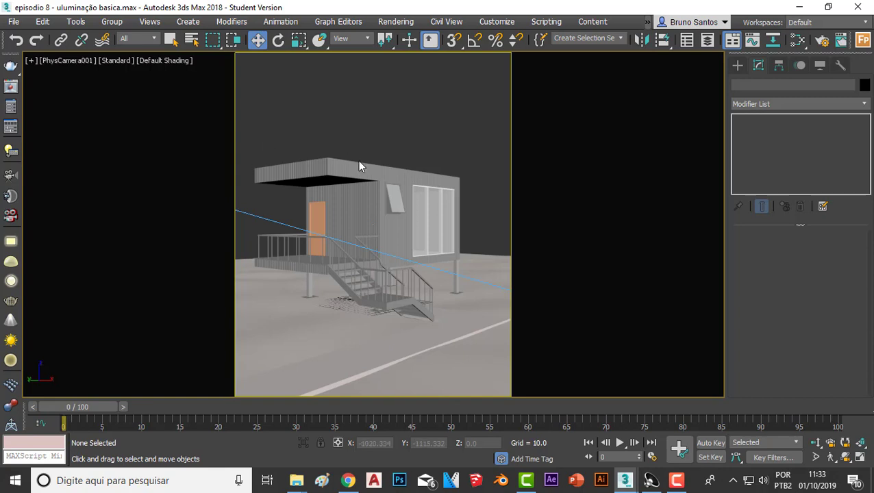
- Select the ground plane Plane001 and create VRayFur001 on it from the V-Ray toolbar
click(273, 305)
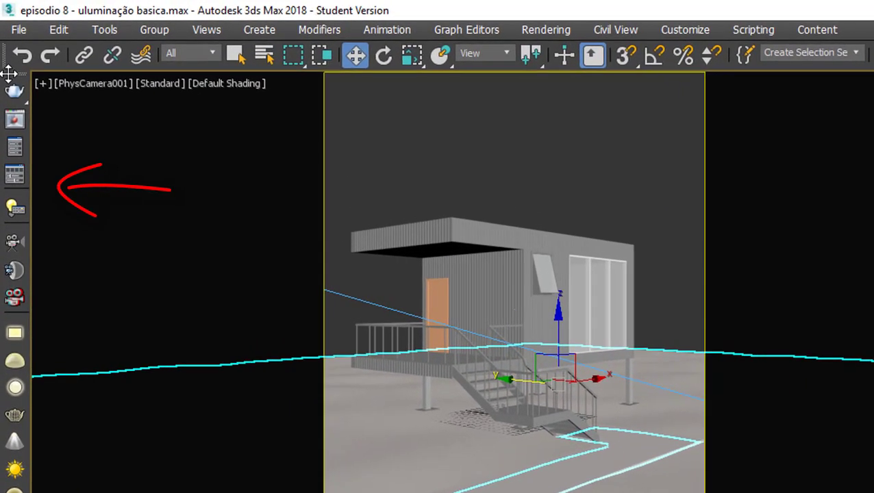
mouse_move(11, 54)
mouse_down()
mouse_move(838, 40)
mouse_move(807, 26)
mouse_up()
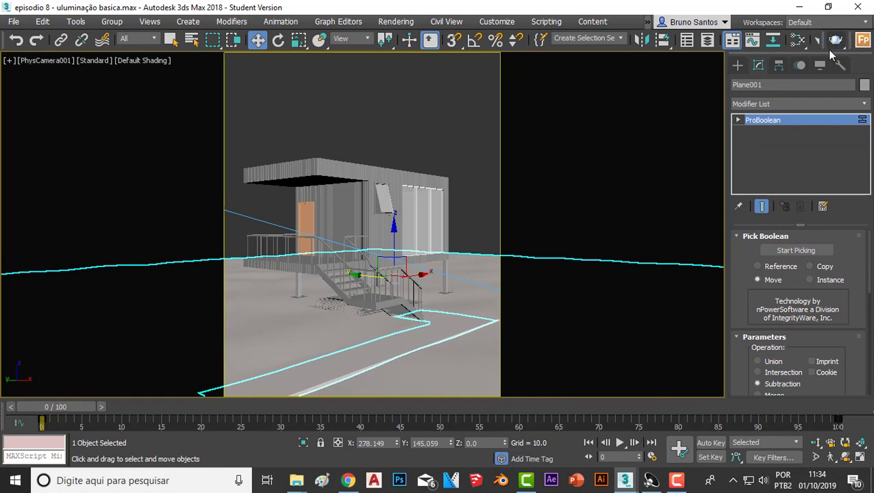
mouse_move(807, 26)
mouse_down()
mouse_move(830, 30)
mouse_move(484, 176)
mouse_move(30, 127)
mouse_move(5, 67)
mouse_up()
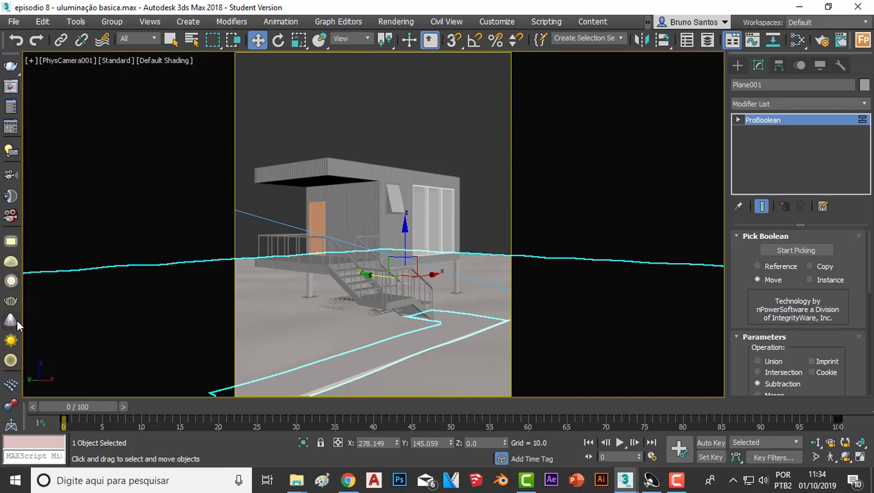
drag(10, 339, 5, 207)
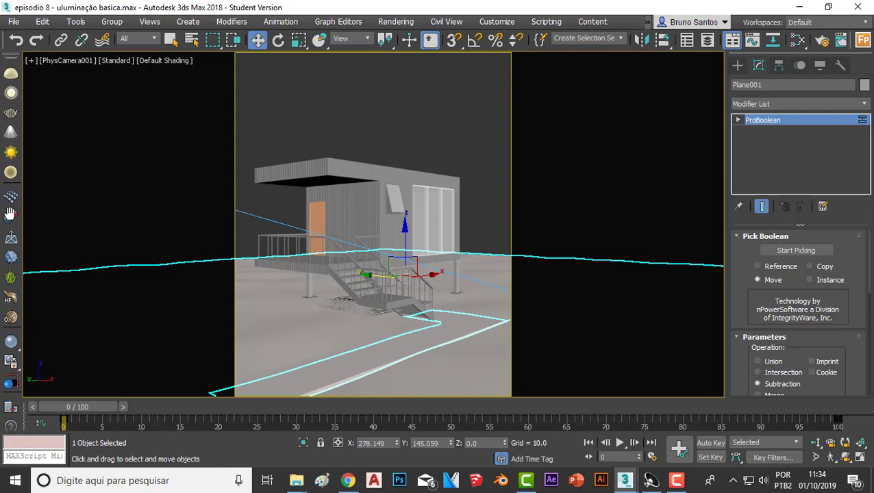
click(9, 276)
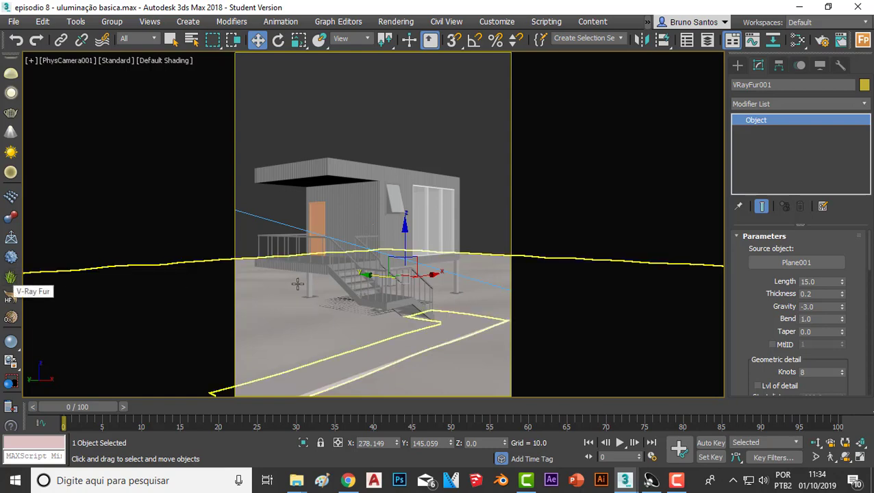
- Clear the selection and re-render the scene with the new fur in the V-Ray frame buffer
click(290, 307)
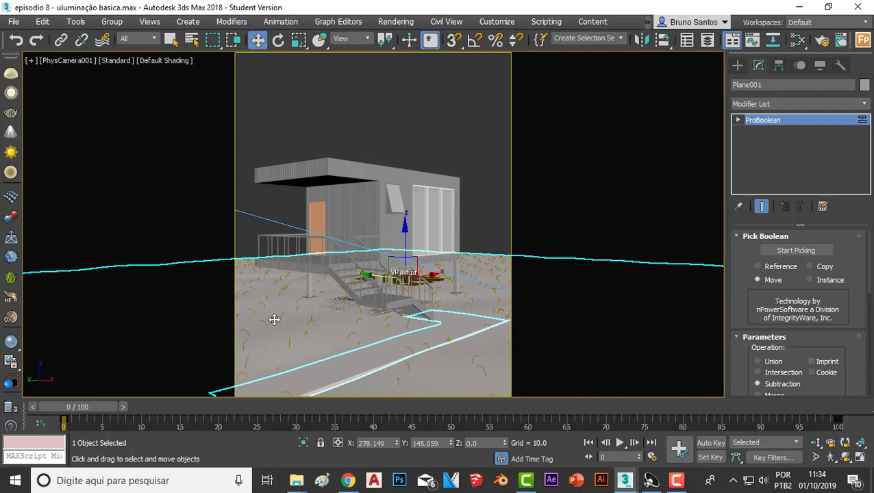
click(445, 111)
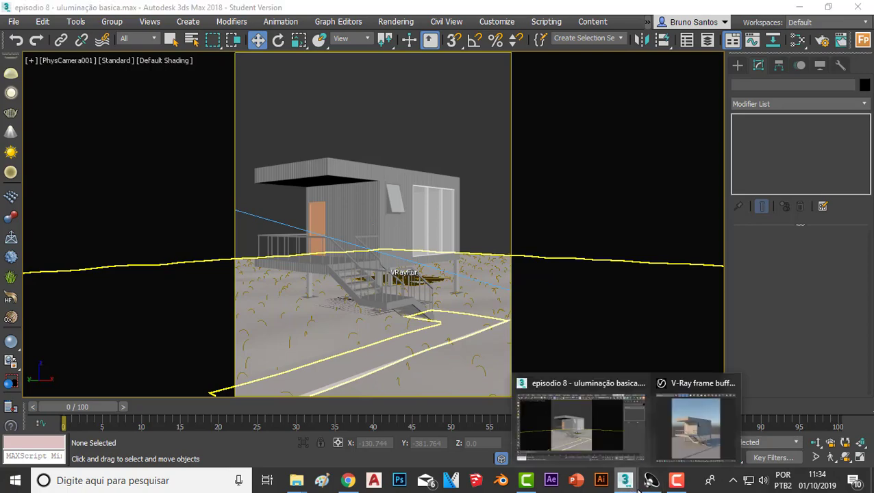
mouse_move(625, 480)
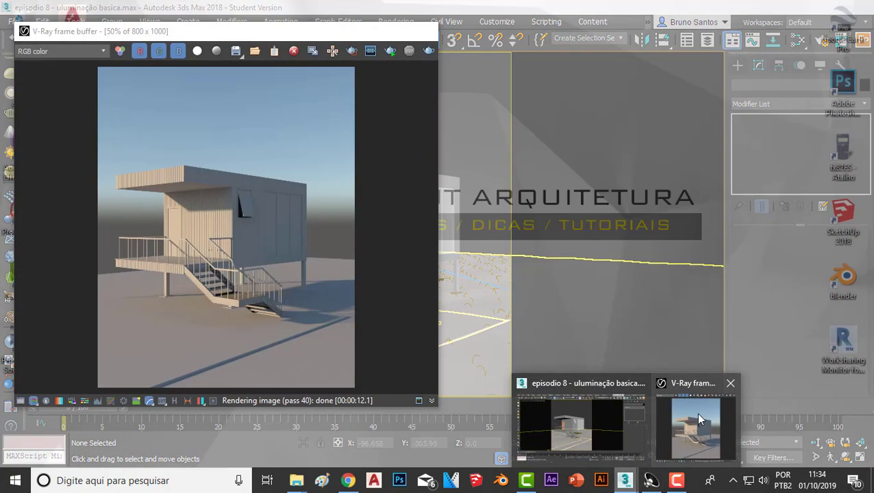
click(696, 418)
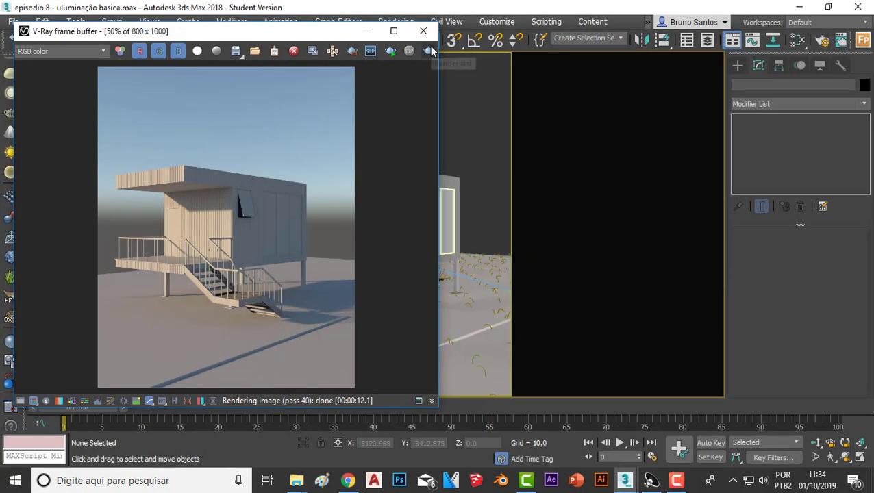
click(429, 51)
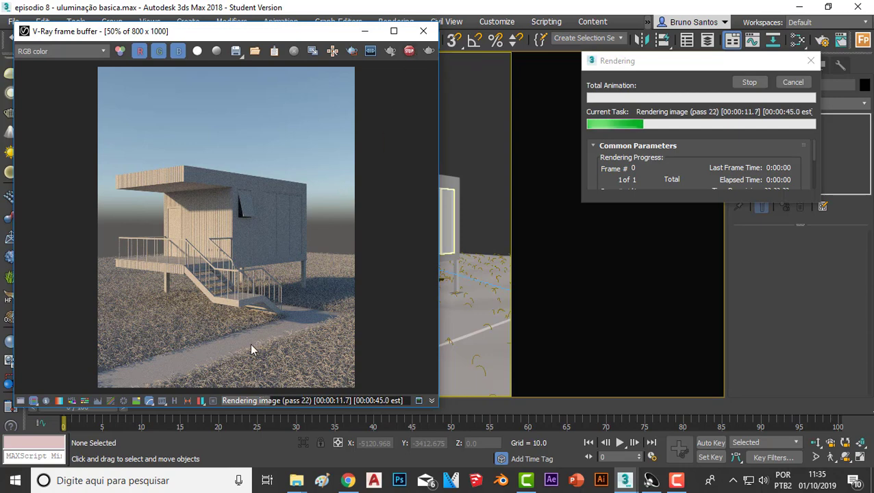
- Inspect the grass at 100% around the stairs, stop the render, and minimize the frame buffer
double_click(266, 308)
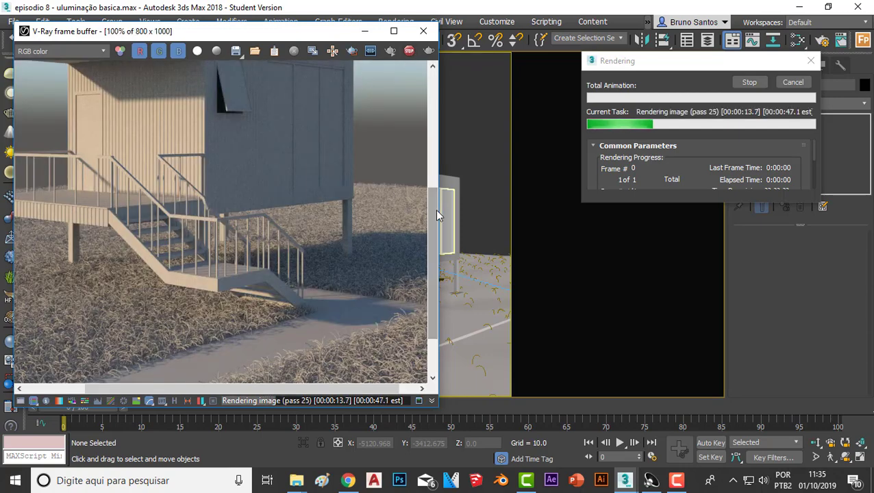
drag(433, 205, 432, 240)
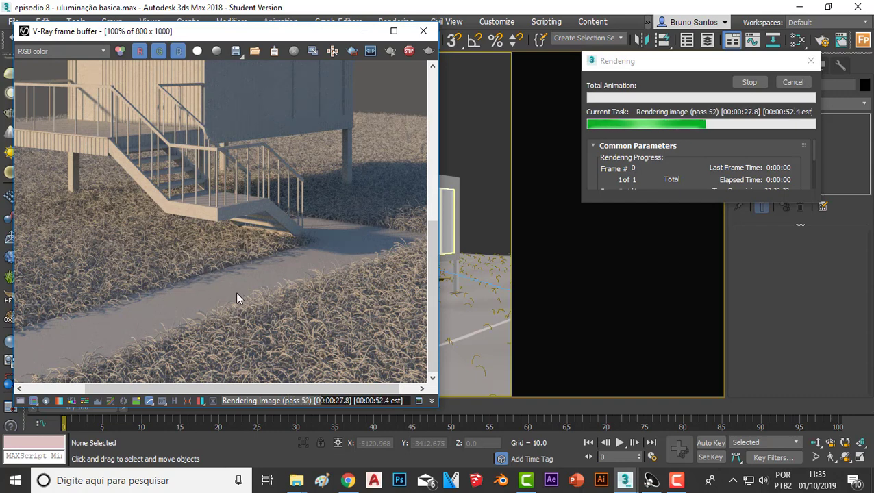
click(409, 50)
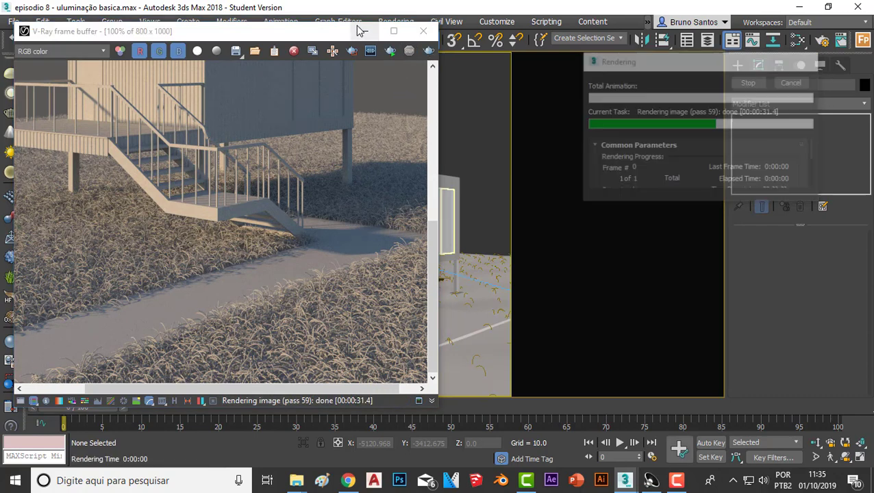
click(364, 32)
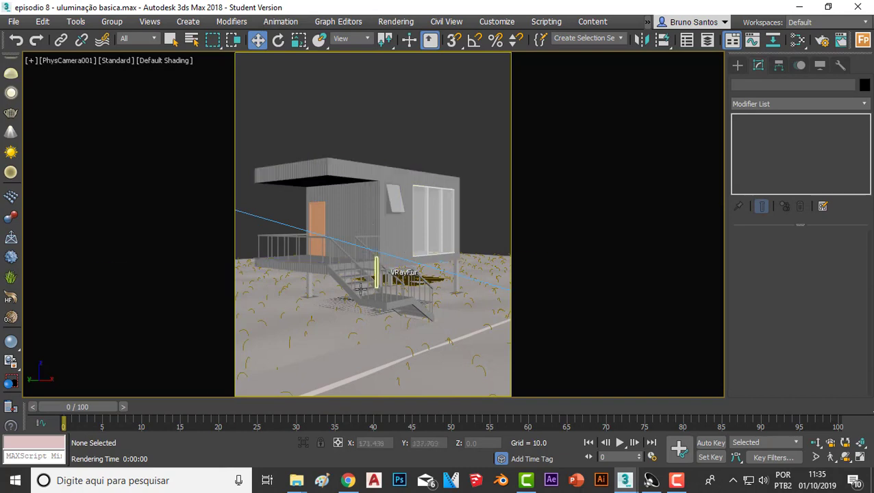
- Select VRayFur001 and set its fur Length to 3.0
click(296, 299)
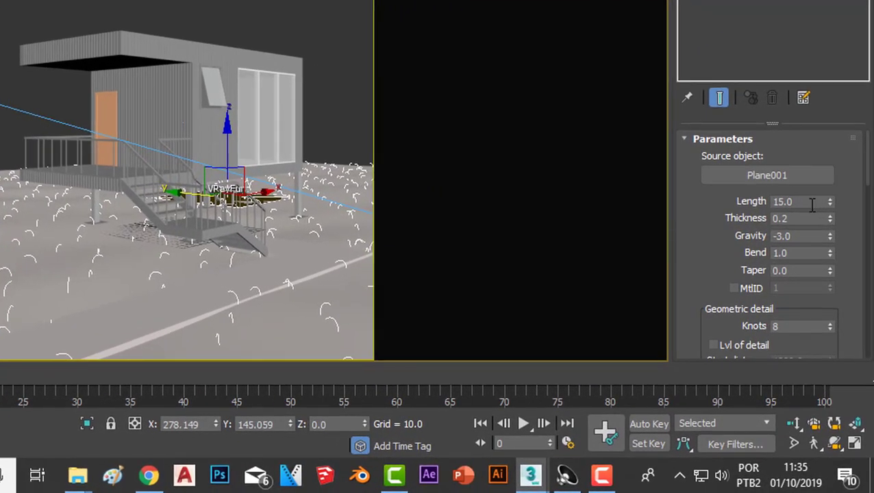
click(798, 201)
text(3)
key(Return)
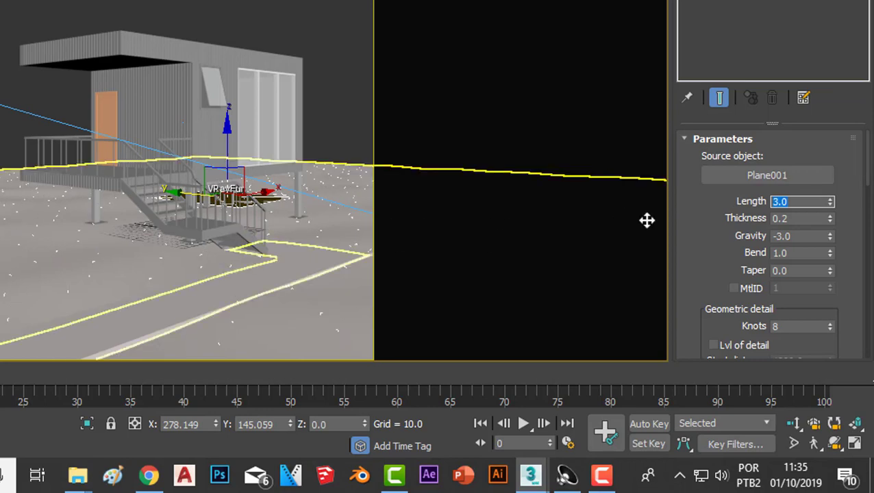
- Set the fur Thickness to 0.1, Taper to 1.0, and Gravity to -1.0
click(780, 218)
text(0.1)
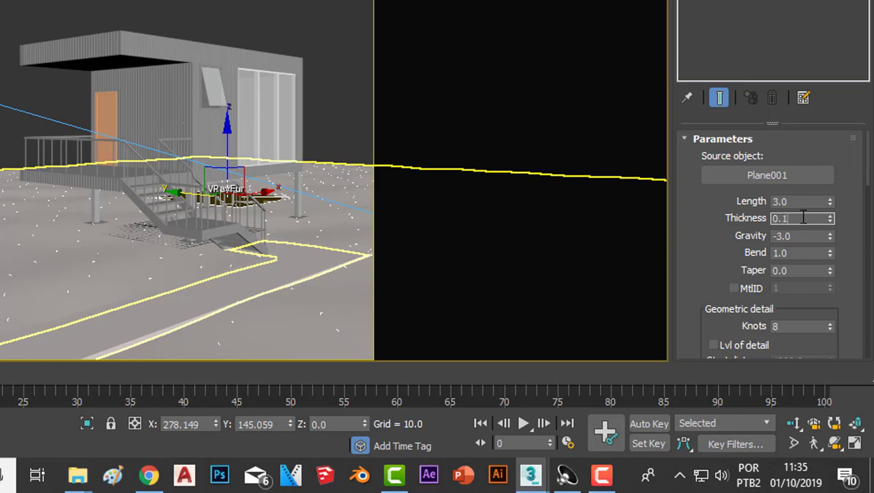
click(800, 271)
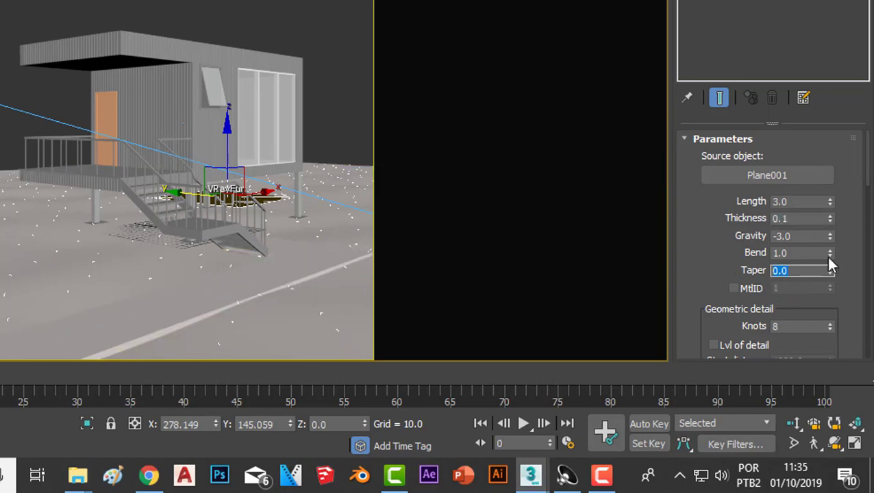
text(1)
key(Return)
scroll(813, 199, down, 1)
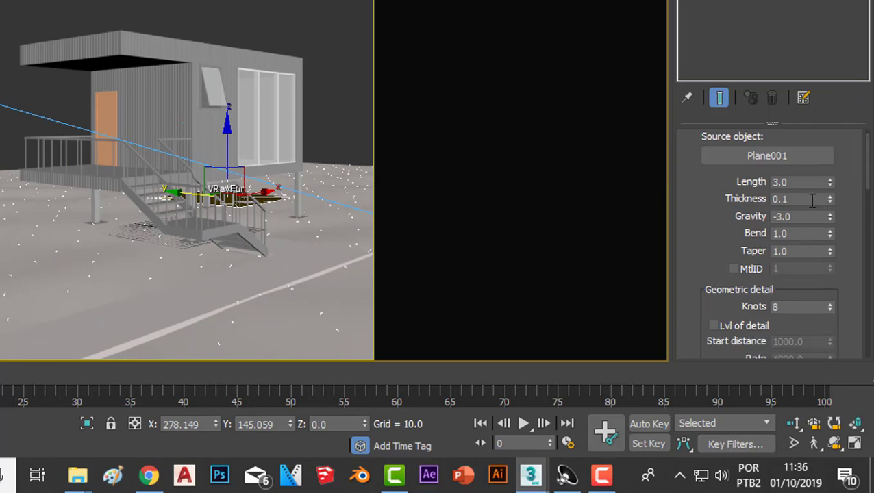
double_click(790, 217)
key(Return)
drag(869, 197, 865, 214)
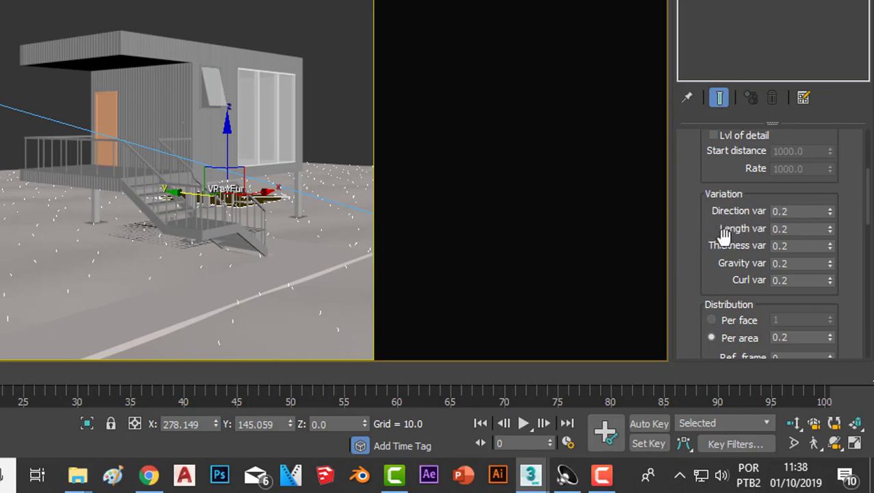
- Set Length var to 0.5 and Gravity var to 0.4, leaving distribution on Per area
click(795, 229)
drag(796, 229, 752, 233)
click(796, 265)
text(0.4)
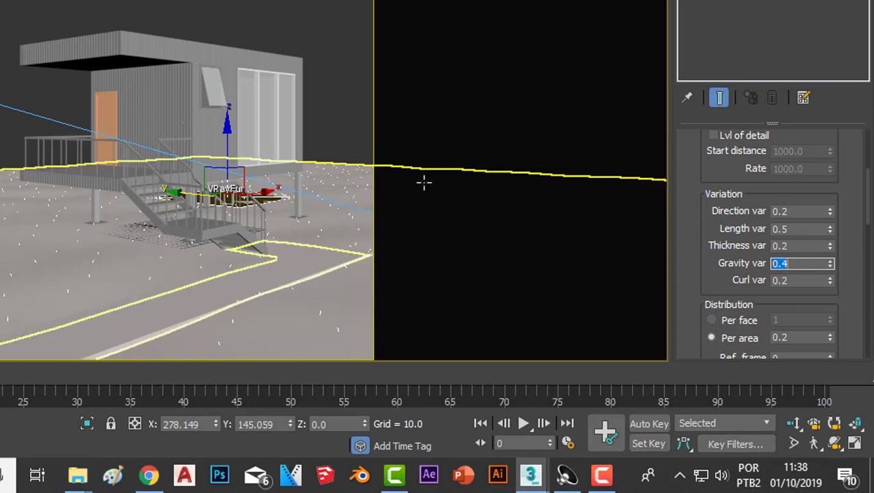
click(868, 193)
drag(869, 194, 870, 211)
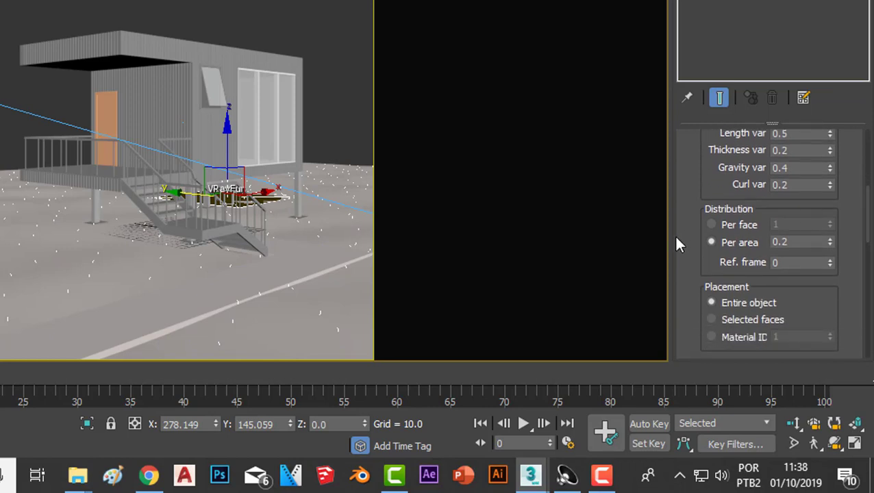
click(711, 224)
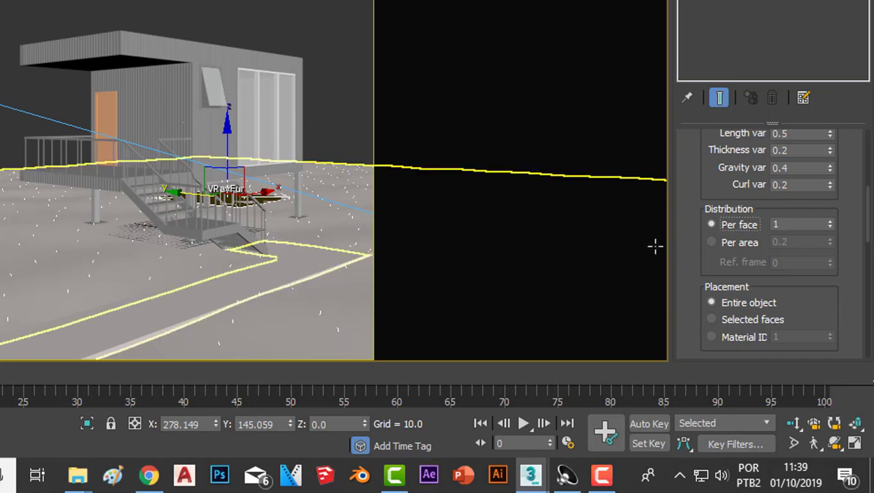
click(713, 242)
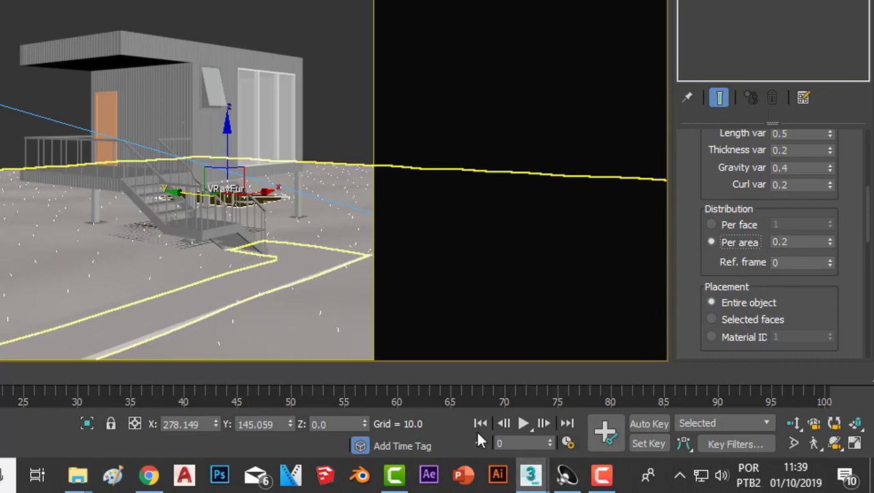
mouse_move(530, 475)
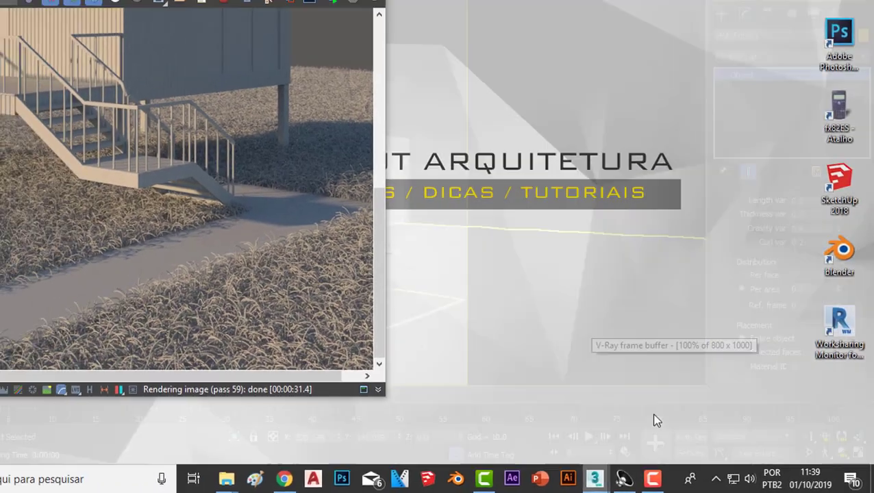
- Restore the V-Ray frame buffer and save the previous render to history
click(651, 412)
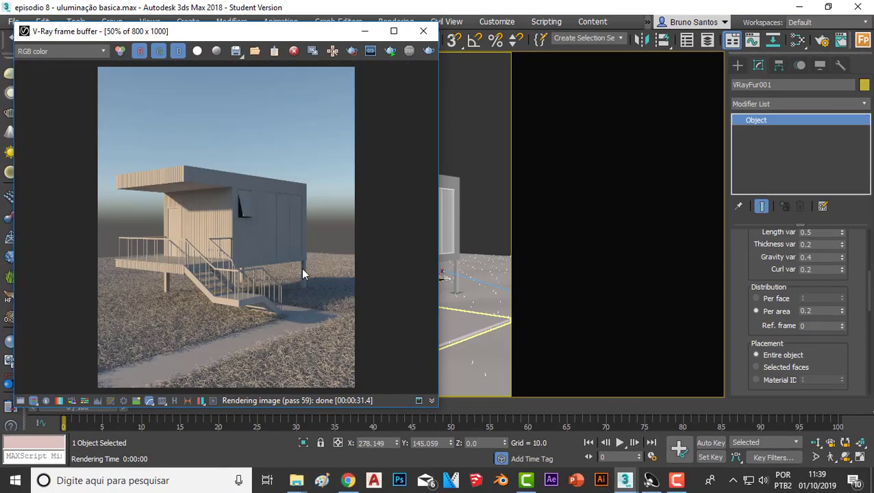
drag(219, 35, 327, 36)
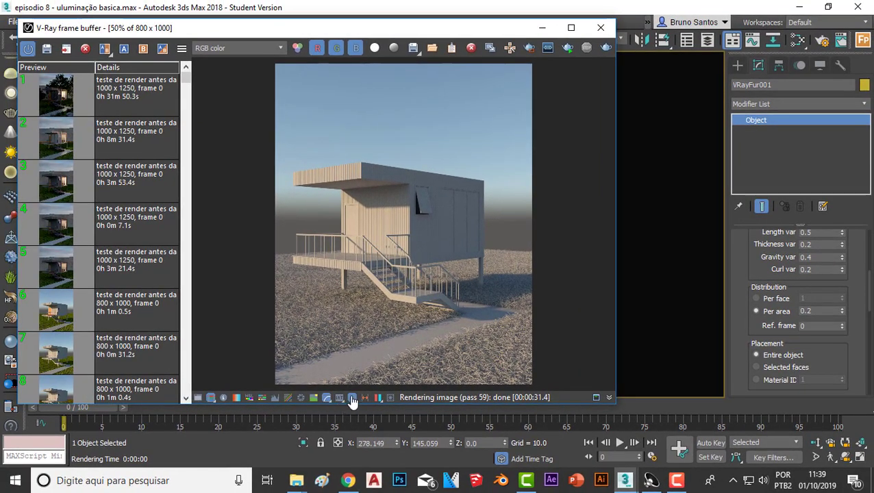
click(47, 48)
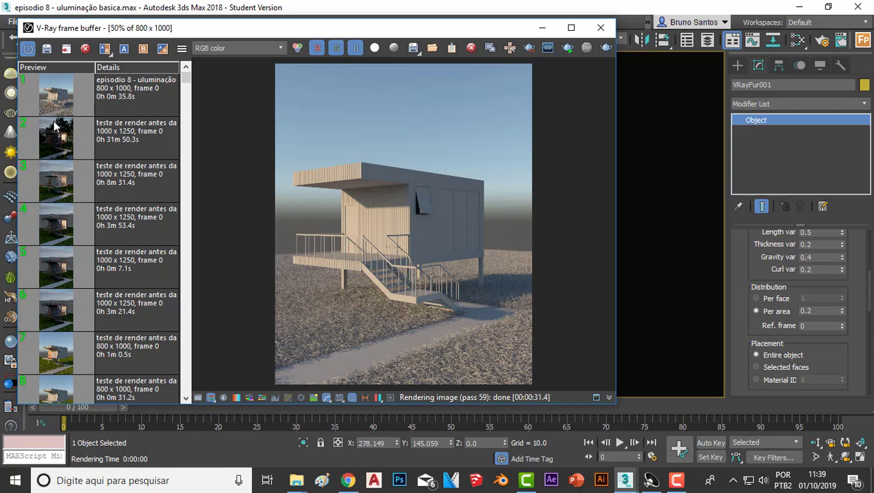
- Re-render with the finer fur, view the stairs at 100%, and stop at pass 47
click(606, 47)
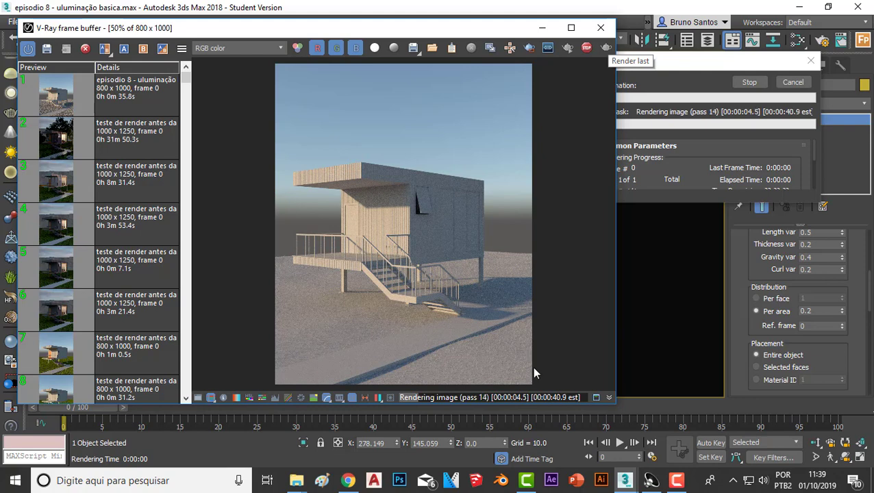
double_click(463, 300)
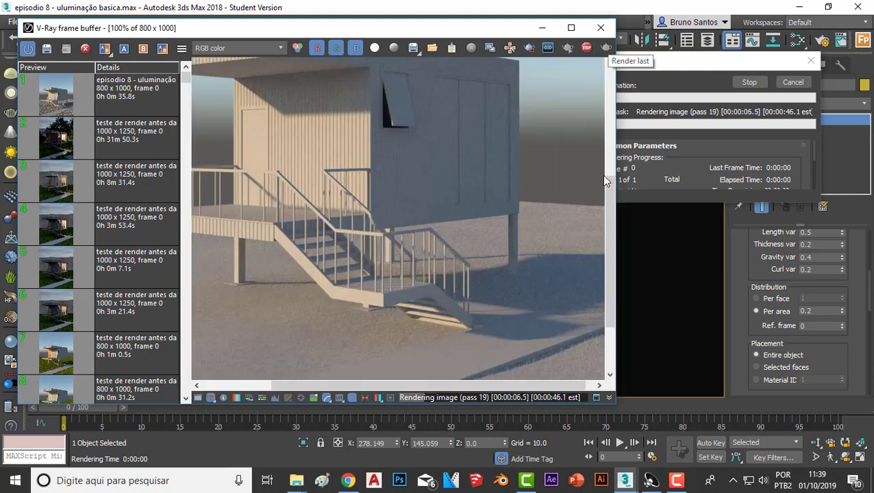
drag(609, 175, 631, 295)
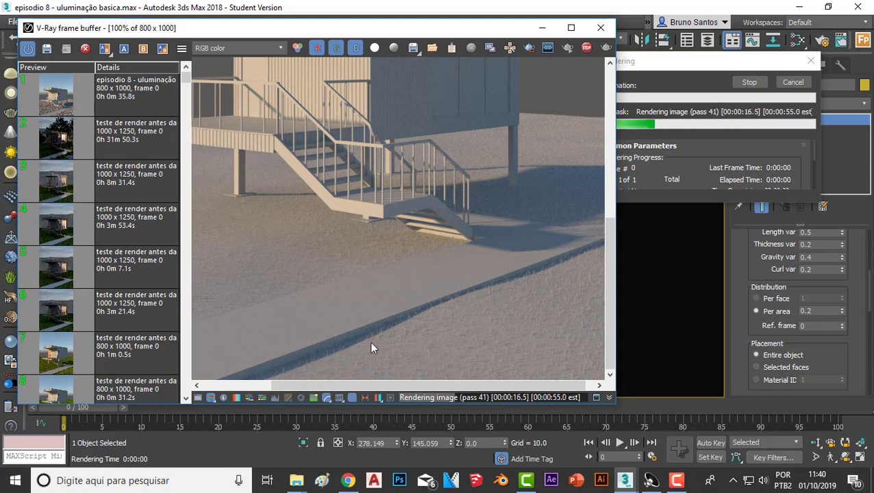
click(587, 50)
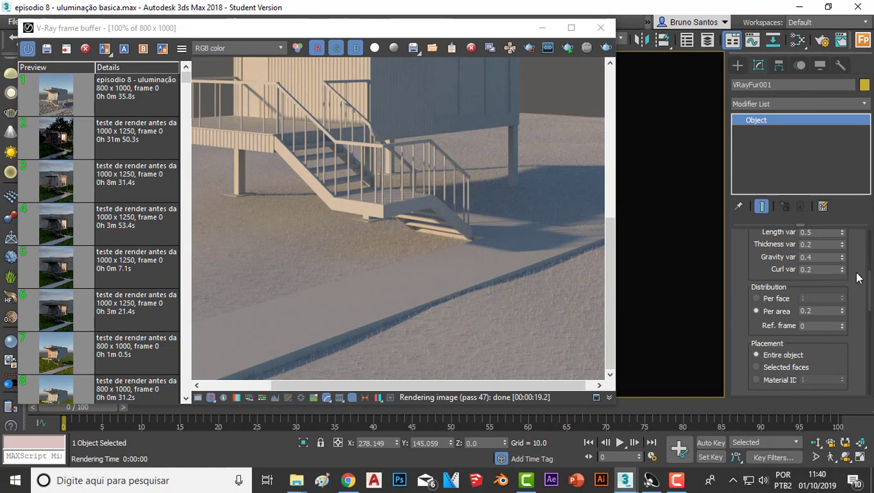
- Raise the VRayFur Per area distribution density from 0.2 to 0.9
scroll(860, 271, up, 1)
scroll(862, 260, up, 3)
scroll(856, 256, up, 2)
scroll(851, 255, up, 2)
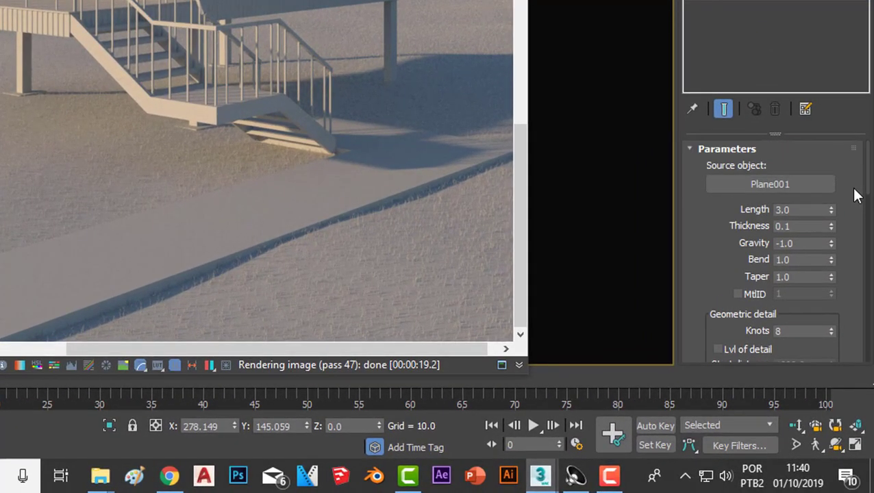
double_click(804, 210)
scroll(856, 257, down, 5)
scroll(857, 257, down, 1)
scroll(856, 257, down, 2)
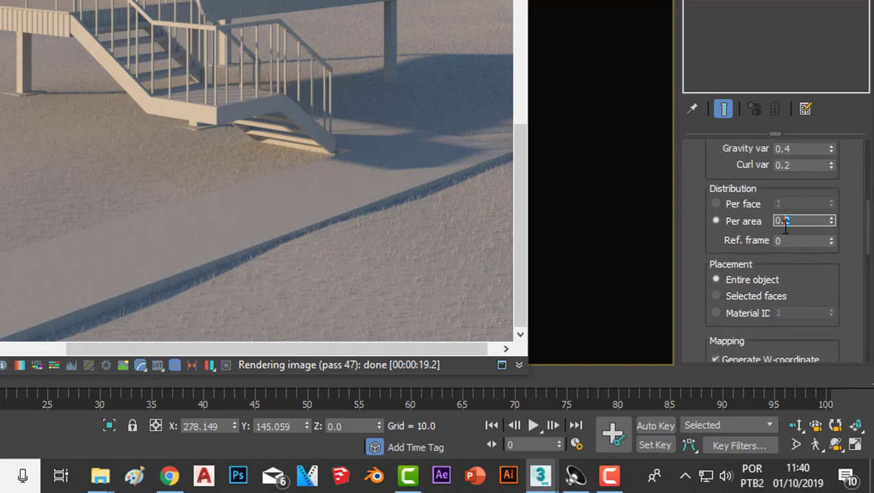
text(9)
key(Return)
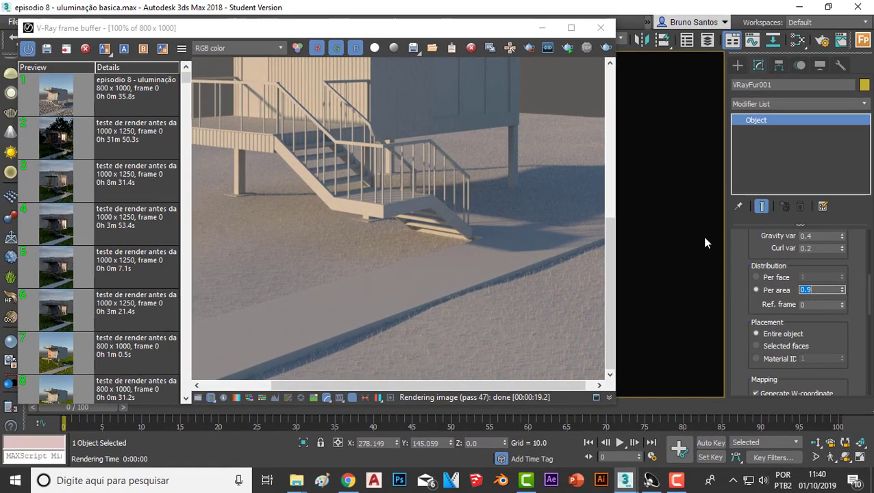
- Enable Region render in the frame buffer and box the lower-right path corner
click(582, 27)
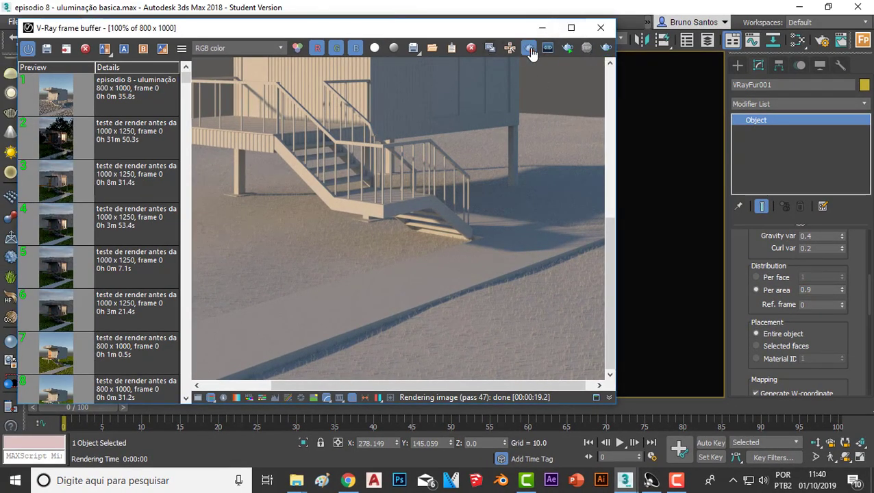
scroll(567, 241, down, 1)
scroll(473, 350, up, 1)
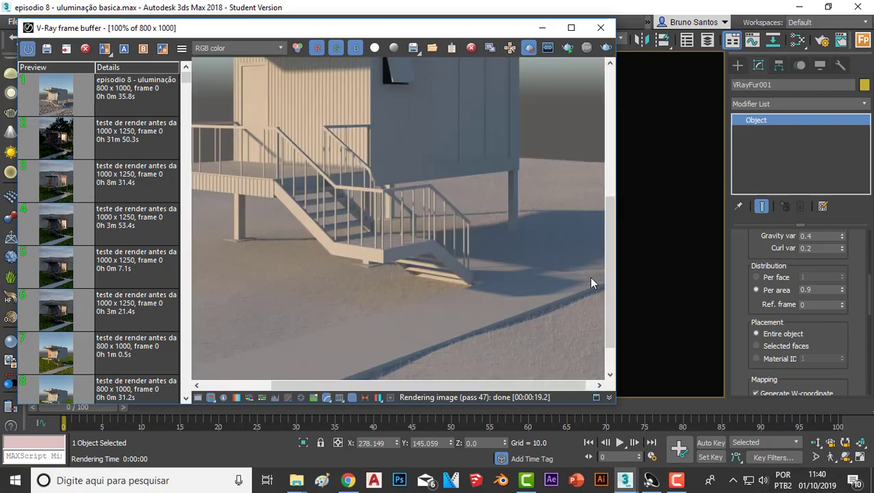
drag(590, 279, 357, 376)
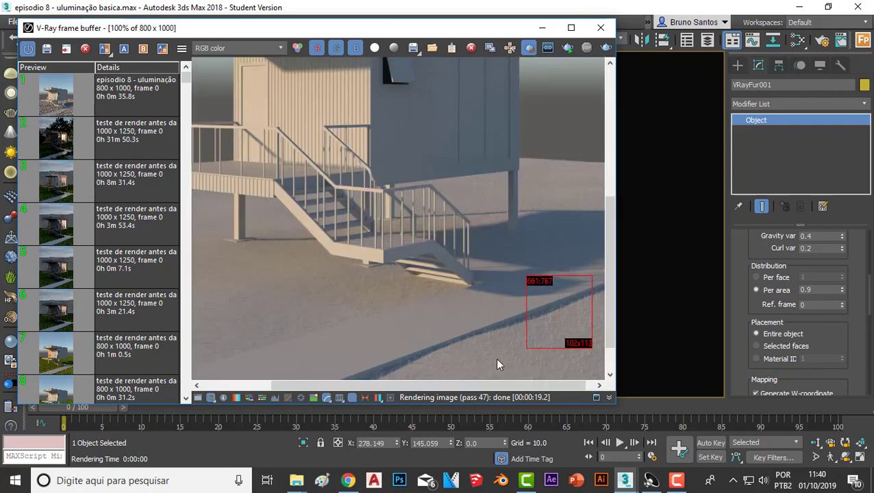
- Render the marked region with the denser grass, then turn Region render off
click(607, 48)
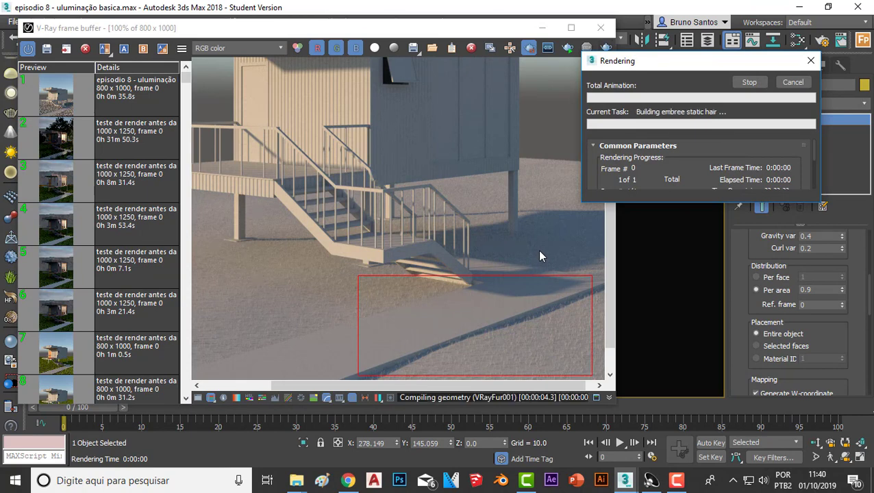
scroll(538, 249, up, 2)
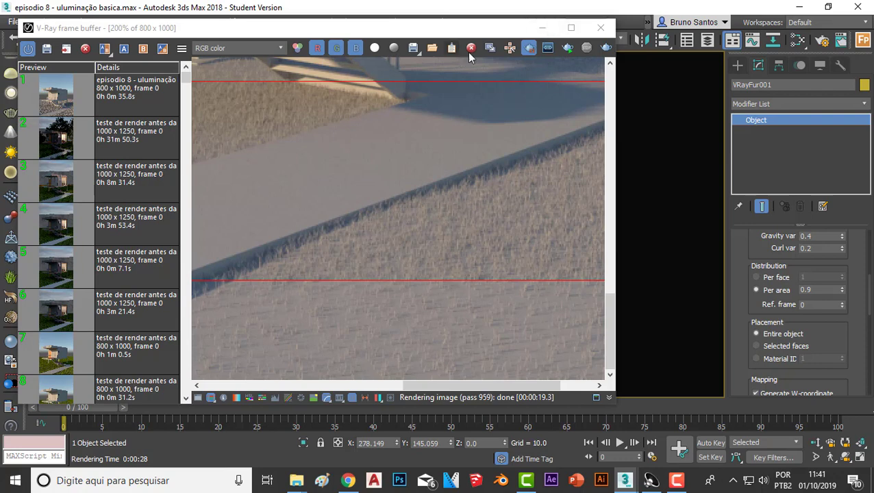
click(529, 47)
scroll(540, 226, down, 2)
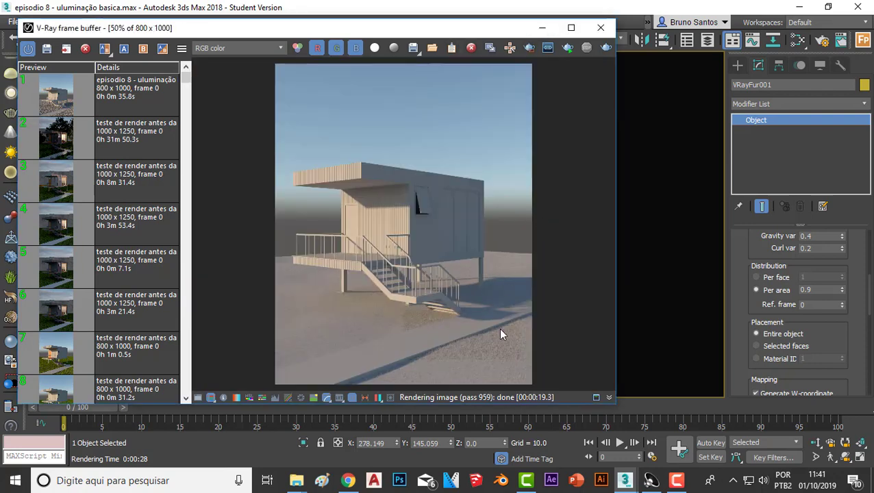
- Minimize the frame buffer, deselect the fur, and select the ground plane Plane001
click(542, 29)
click(347, 119)
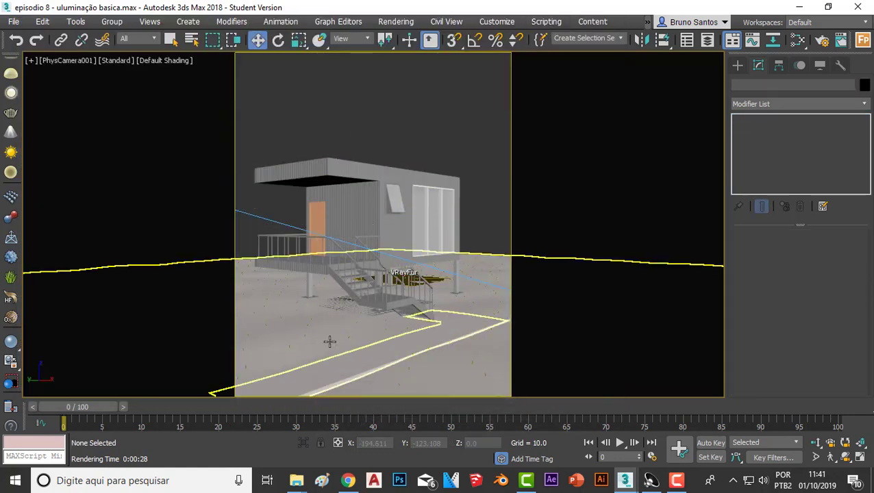
click(328, 330)
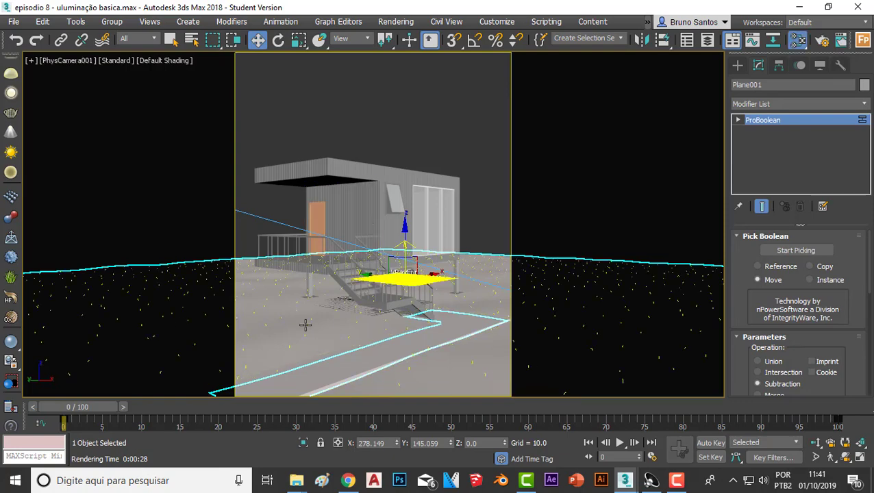
- Open the material editor with M and switch it to Slate Material Editor mode
key(m)
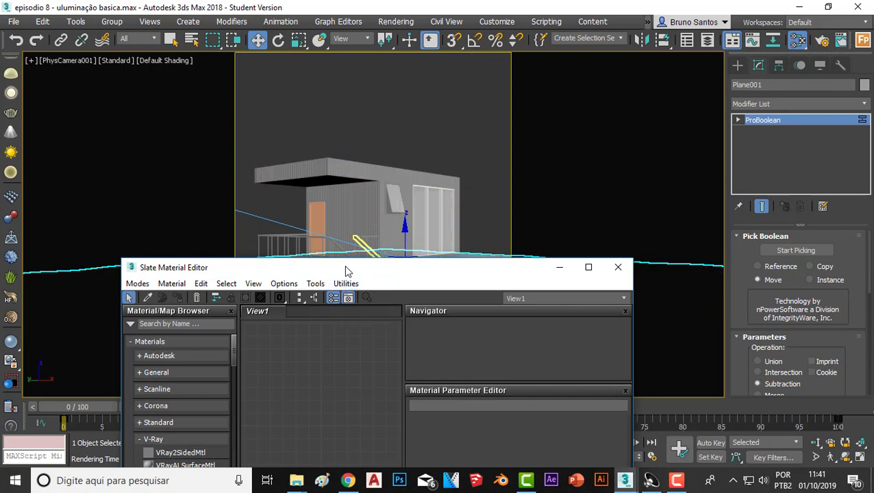
drag(345, 270, 378, 139)
click(170, 152)
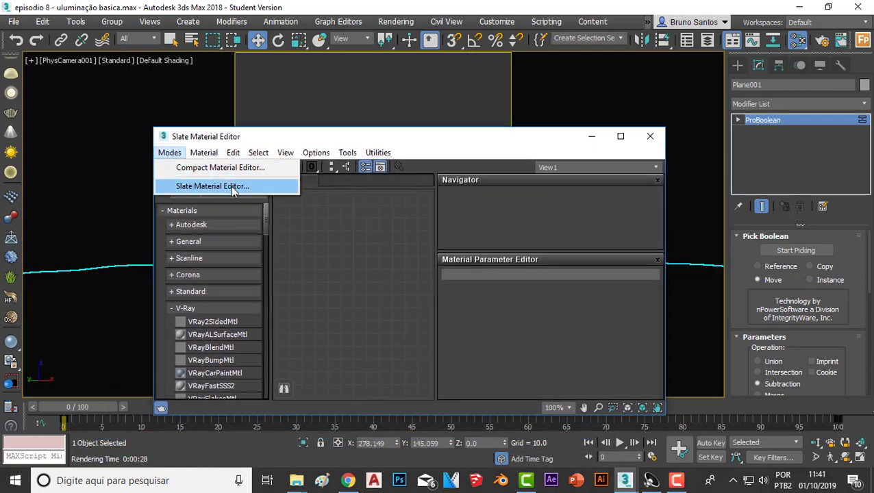
click(213, 167)
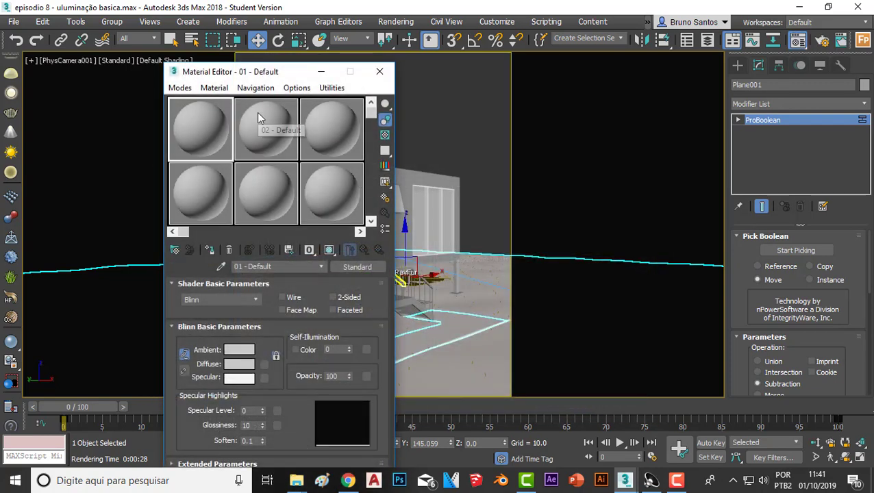
click(180, 88)
click(237, 122)
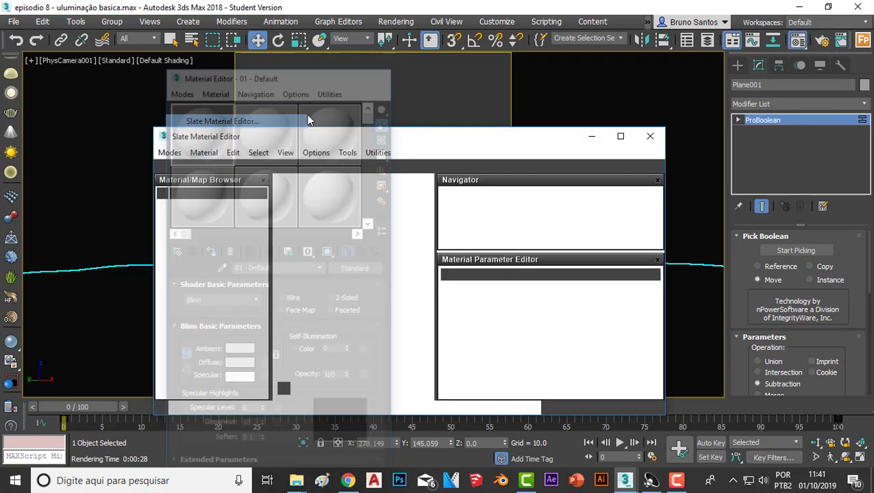
mouse_move(345, 143)
mouse_down()
mouse_move(635, 96)
mouse_move(479, 123)
mouse_up()
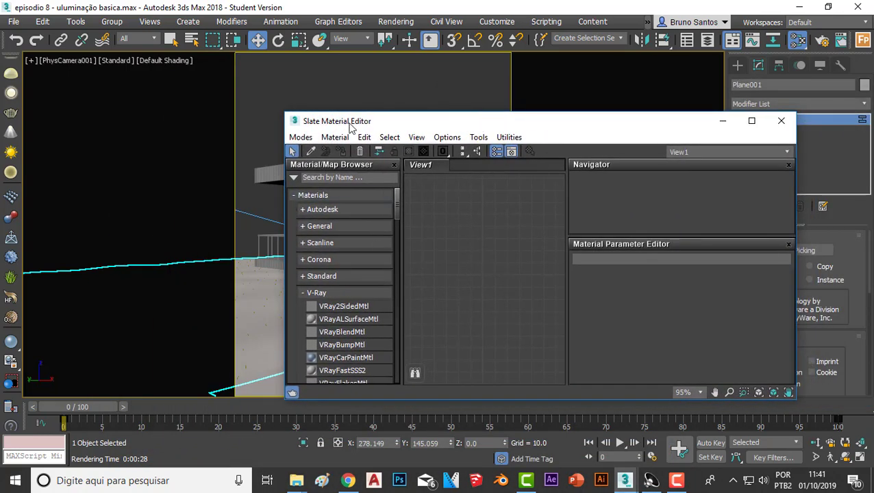
drag(350, 127, 336, 105)
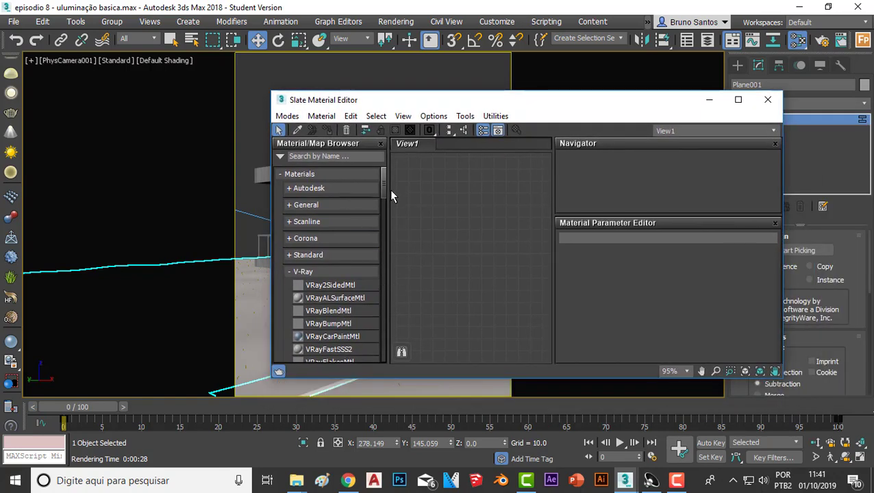
- Add a VRayMtl from the V-Ray materials group to View1 as Material #30
scroll(382, 194, down, 1)
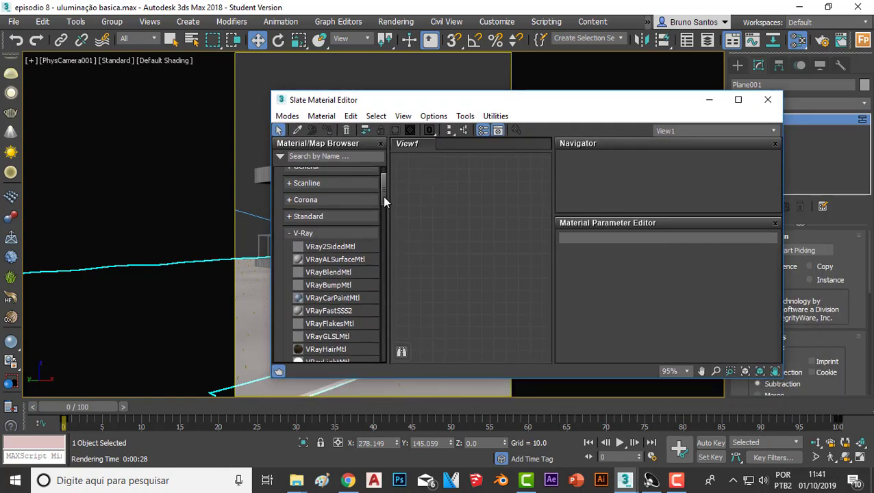
click(290, 234)
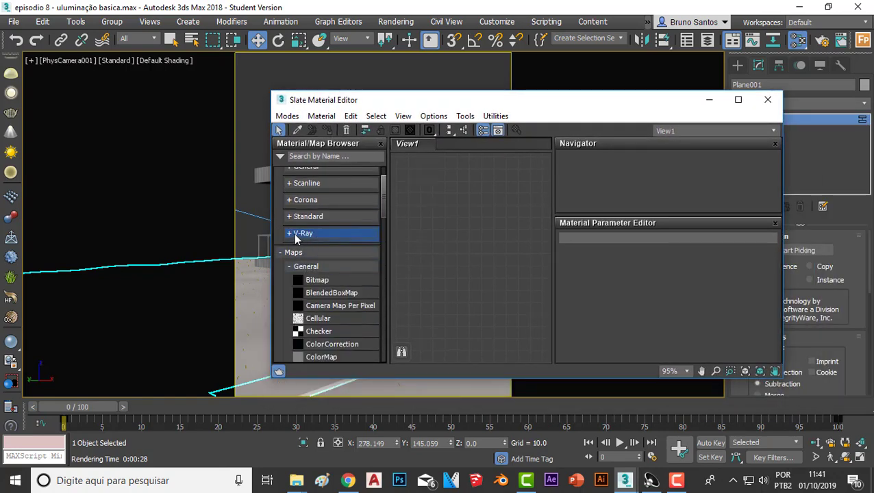
click(291, 234)
mouse_move(381, 198)
mouse_down()
mouse_move(381, 230)
mouse_move(450, 206)
mouse_up()
click(320, 242)
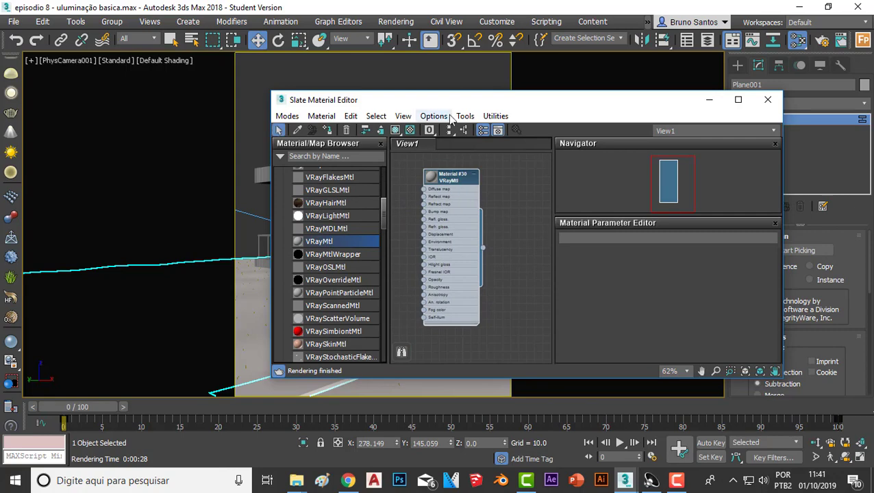
- Show Material #30's VRayMtl basic parameters and reposition its node in View1
drag(454, 109, 430, 113)
double_click(449, 185)
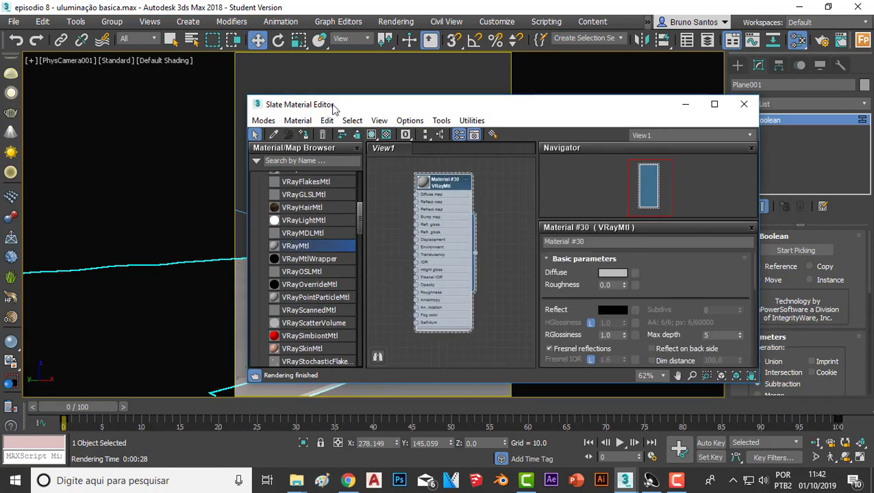
mouse_move(332, 111)
mouse_down()
mouse_move(579, 118)
mouse_move(303, 110)
mouse_up()
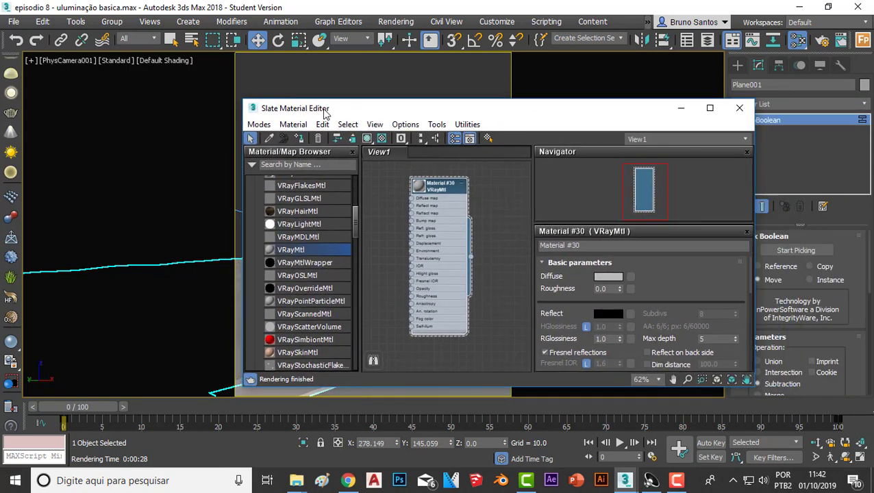
drag(442, 230, 468, 243)
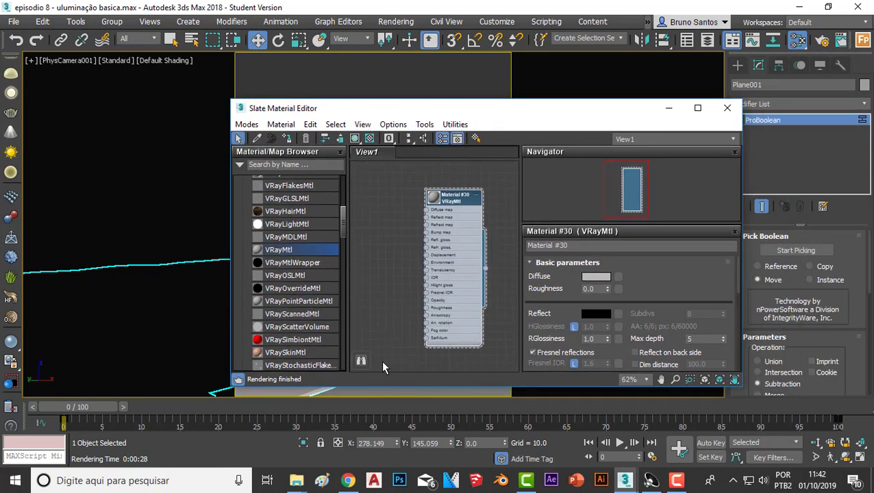
scroll(432, 203, up, 2)
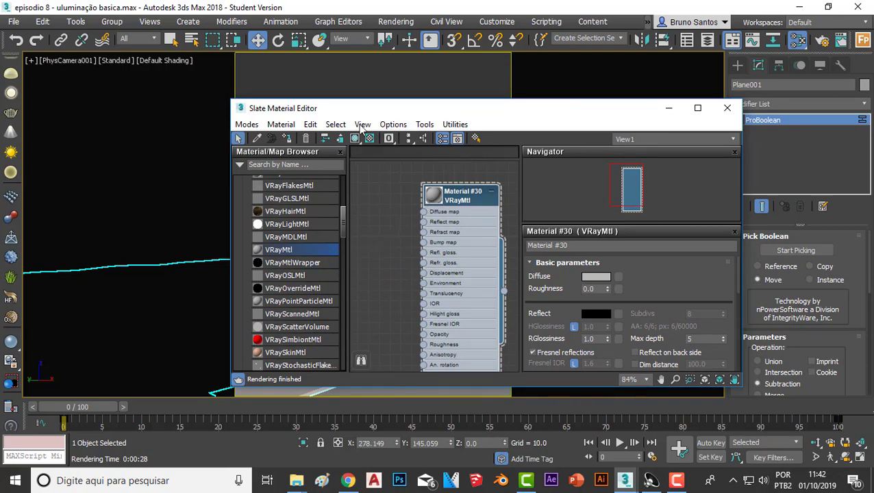
drag(358, 113, 363, 115)
click(297, 481)
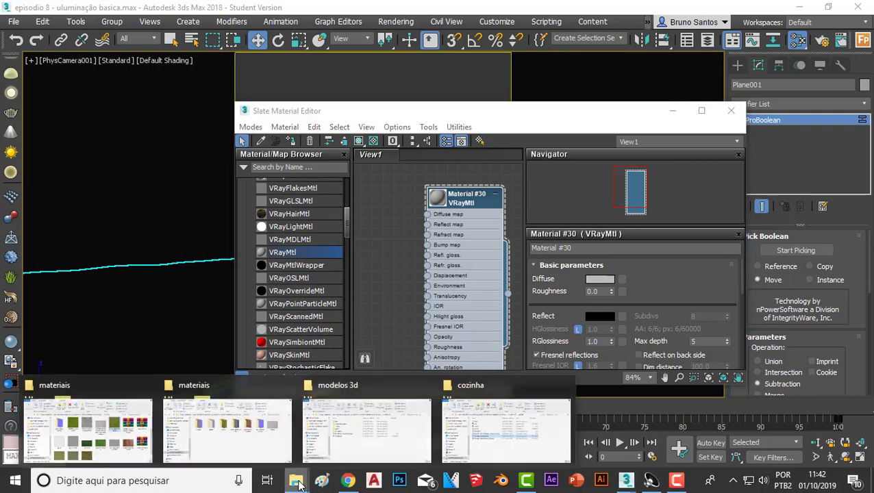
click(214, 442)
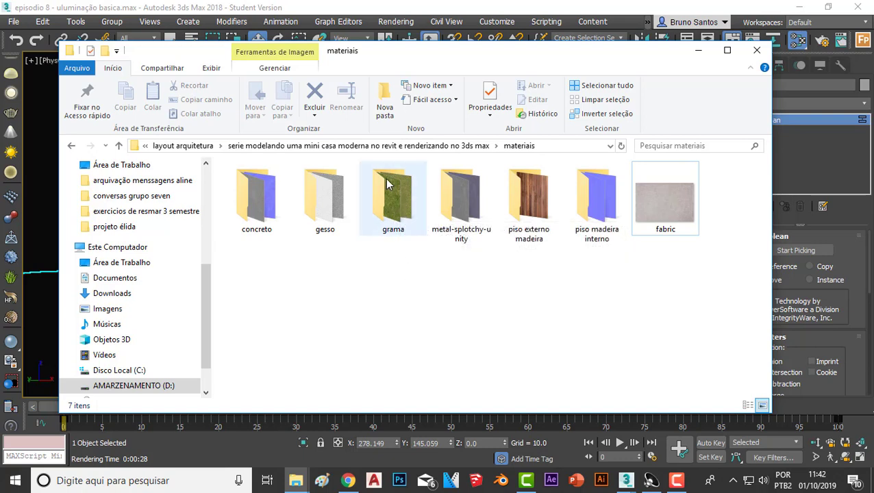
double_click(404, 198)
double_click(455, 209)
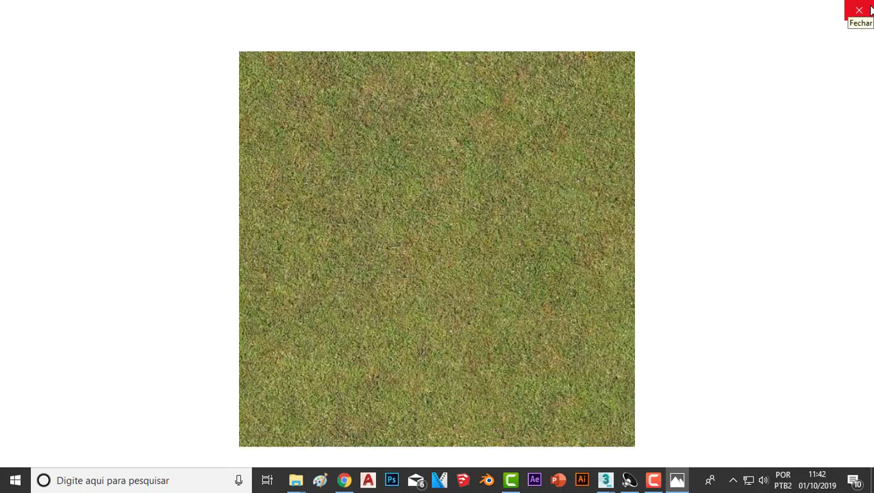
scroll(479, 277, up, 1)
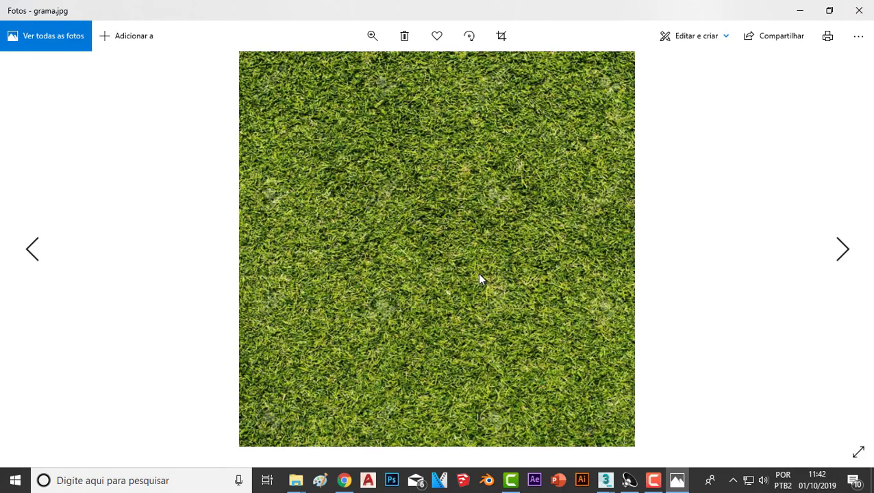
scroll(479, 277, down, 1)
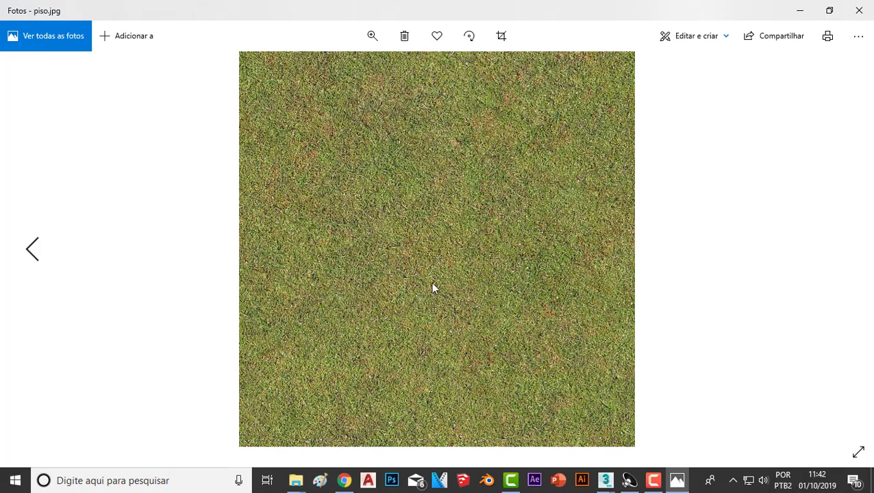
click(858, 10)
click(342, 188)
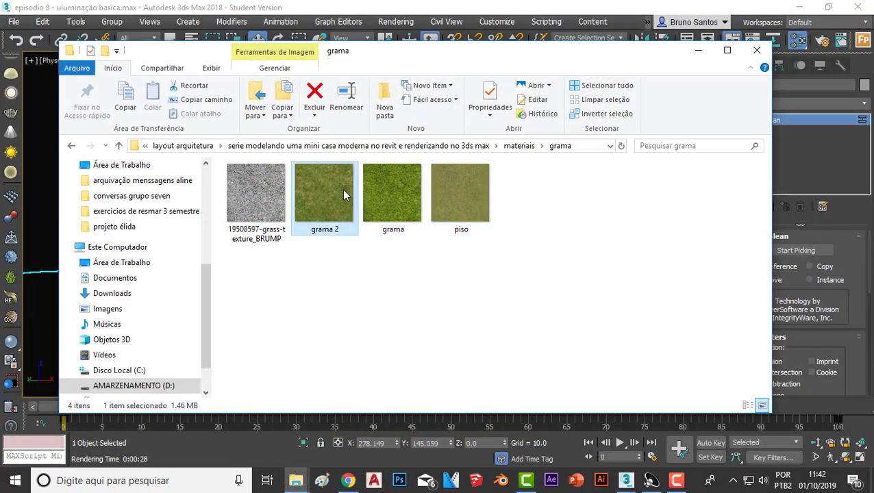
double_click(343, 191)
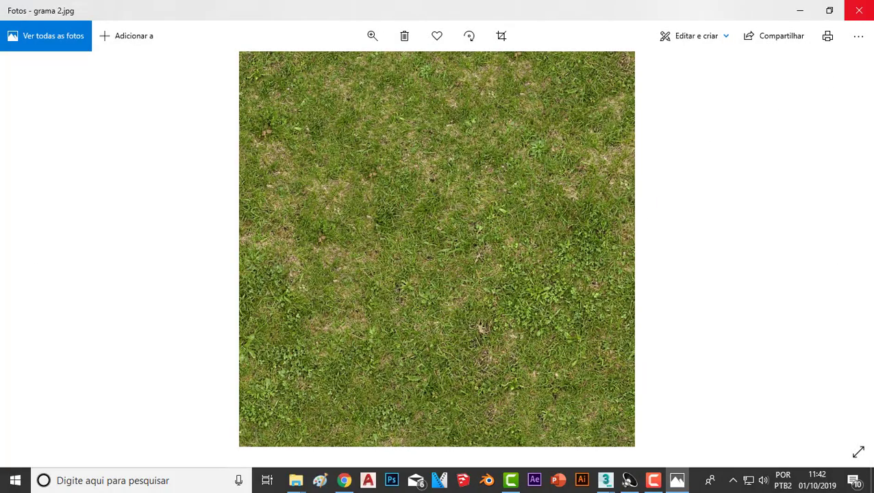
key(Escape)
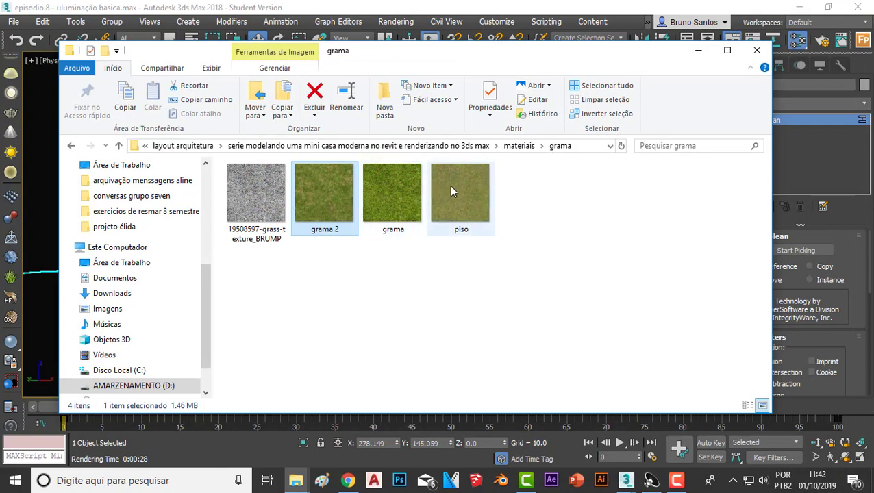
click(449, 185)
double_click(472, 194)
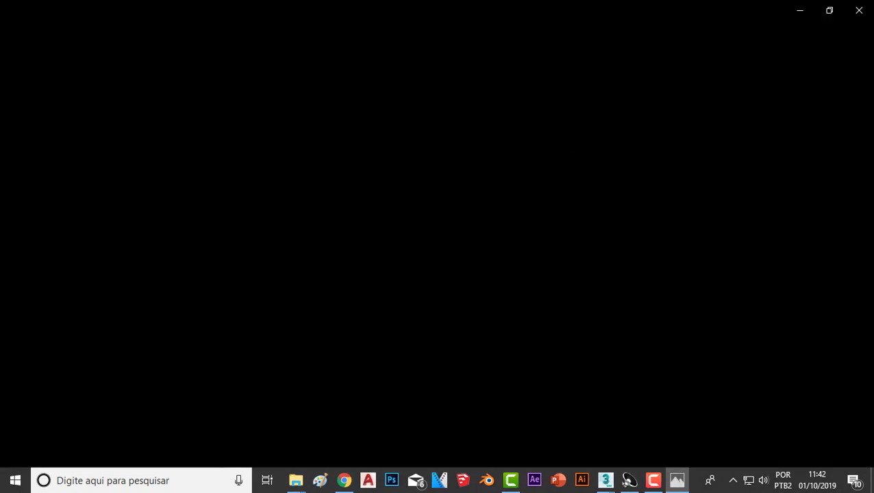
click(871, 5)
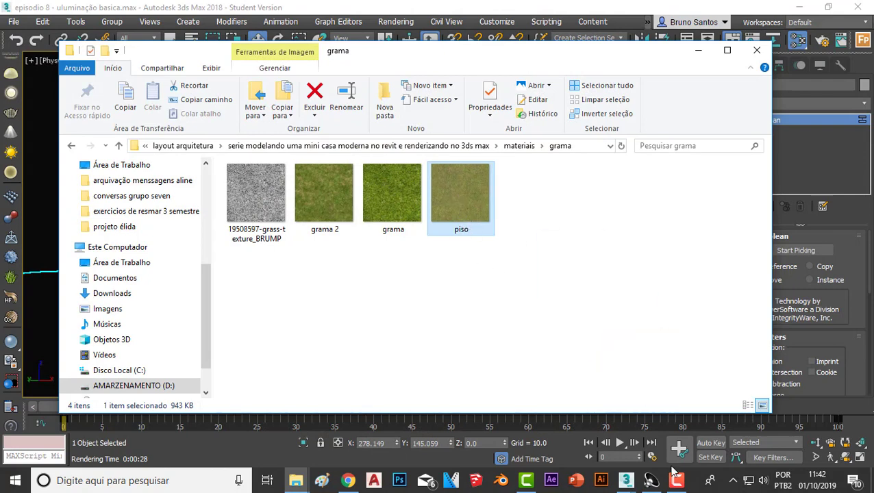
- Bring piso.jpg from Explorer into the Slate Material Editor as a Bitmap node
mouse_move(625, 480)
mouse_move(624, 473)
mouse_down()
mouse_move(526, 429)
mouse_move(397, 248)
mouse_up()
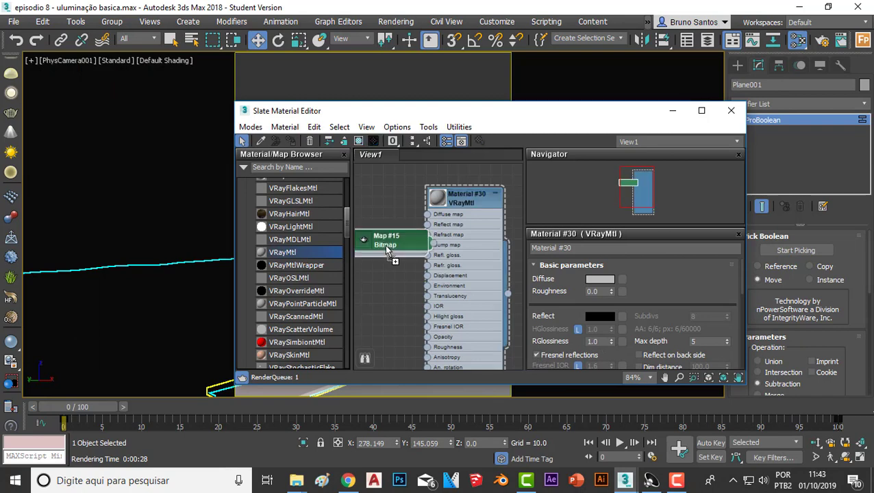
scroll(442, 237, down, 2)
scroll(441, 238, down, 2)
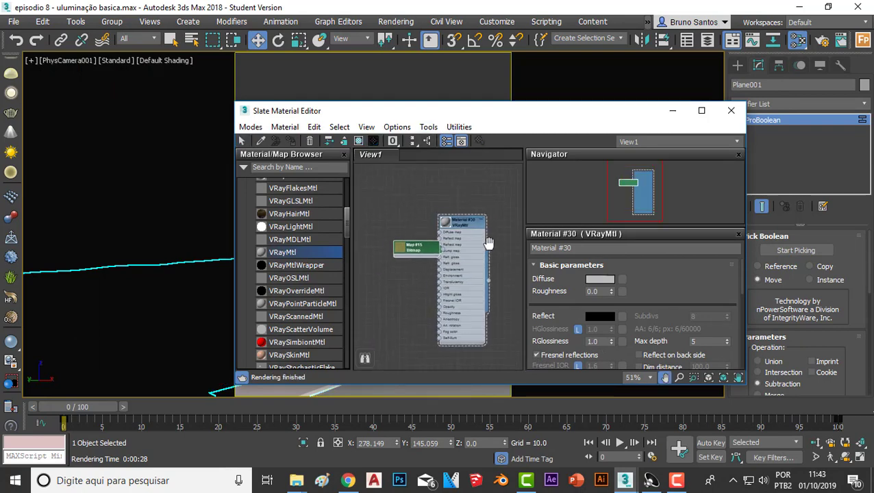
scroll(442, 238, down, 2)
scroll(442, 238, up, 3)
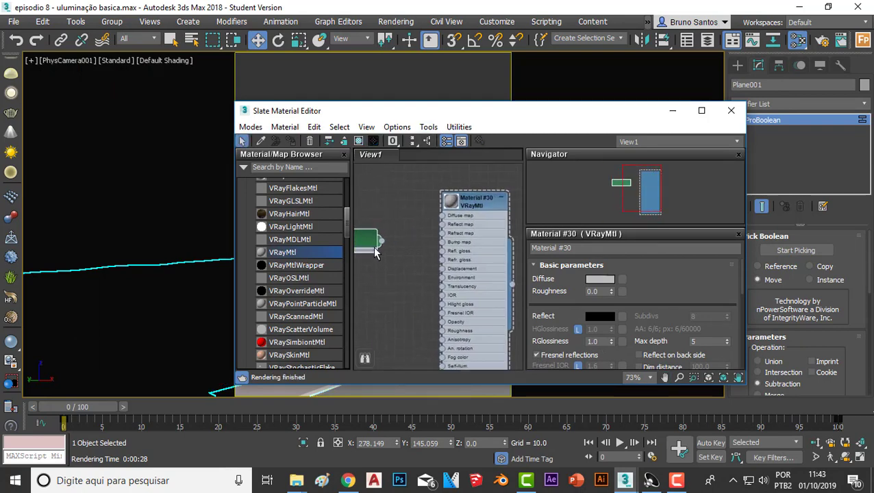
- Wire Bitmap Map #15 into Material #30's Diffuse map socket
mouse_move(394, 236)
mouse_down()
mouse_move(403, 220)
mouse_move(442, 220)
mouse_up()
scroll(443, 222, up, 1)
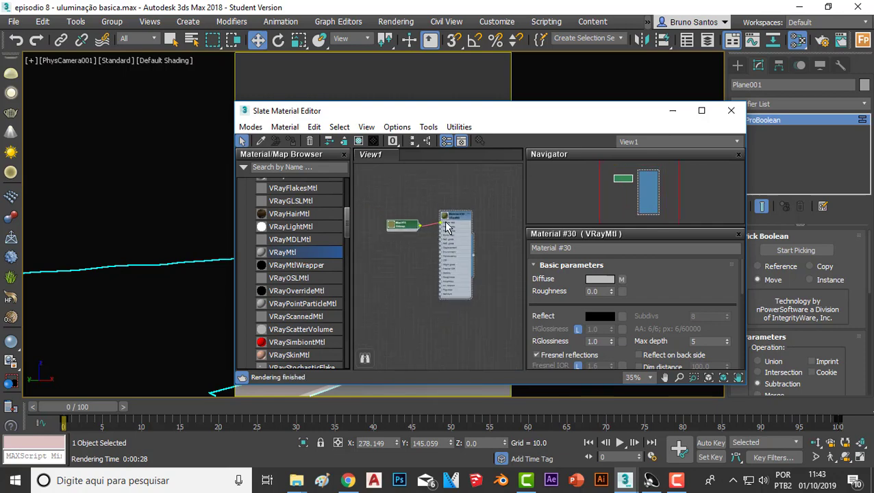
scroll(442, 247, down, 1)
scroll(439, 264, down, 3)
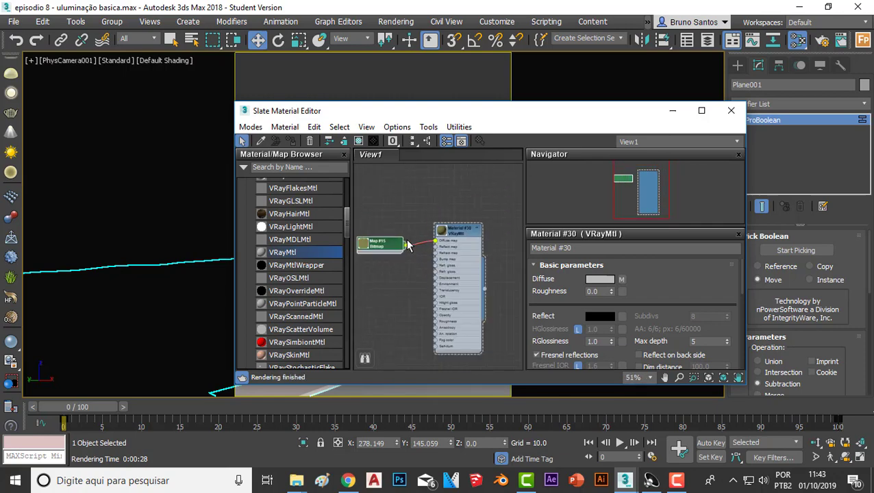
drag(384, 245, 397, 246)
scroll(421, 269, down, 1)
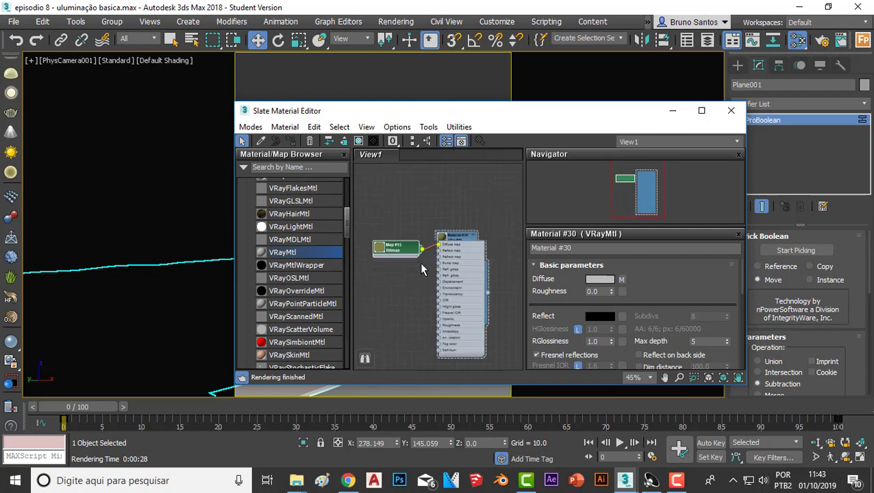
drag(410, 112, 552, 102)
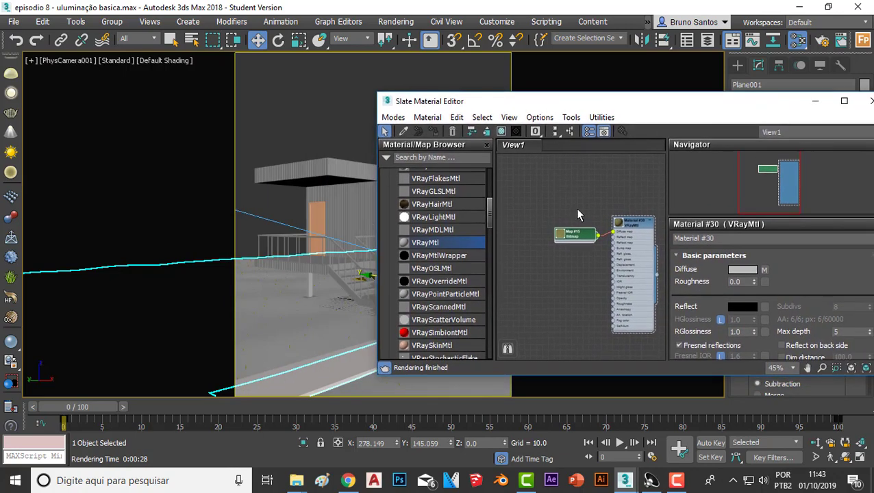
- Show Map #15's piso.jpg texture shaded on the ground plane in the viewport
double_click(577, 237)
scroll(578, 236, up, 5)
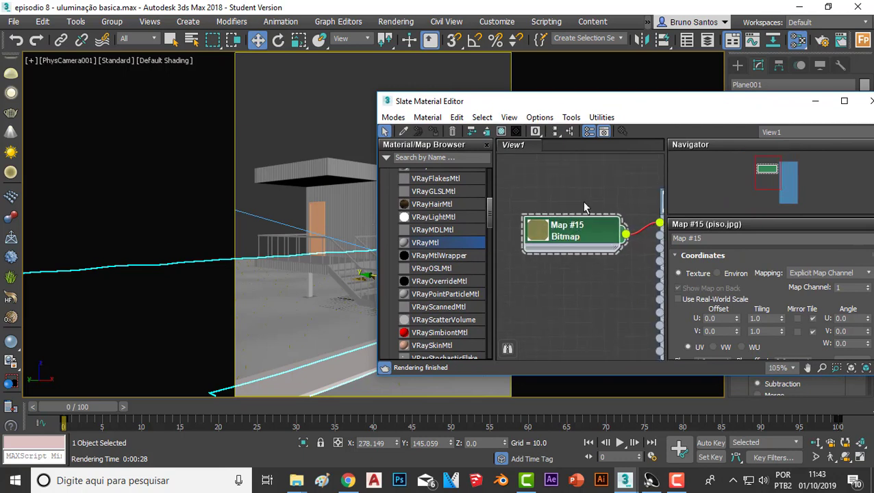
scroll(582, 201, up, 3)
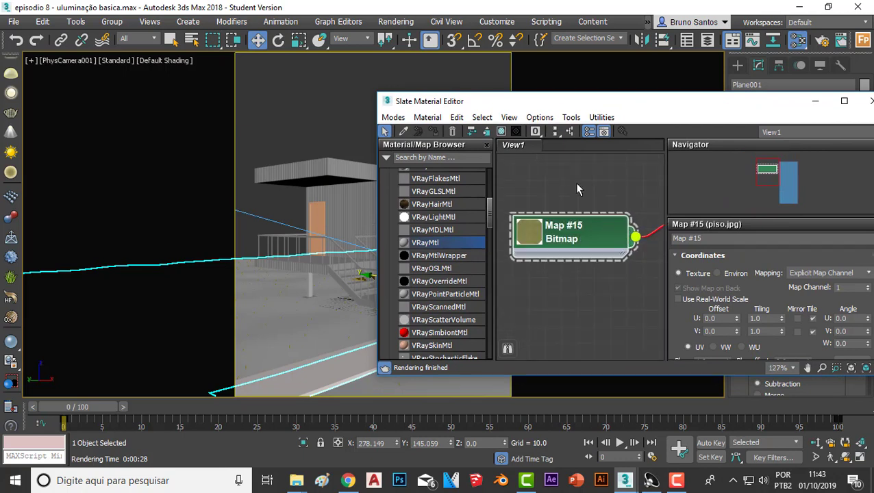
click(501, 132)
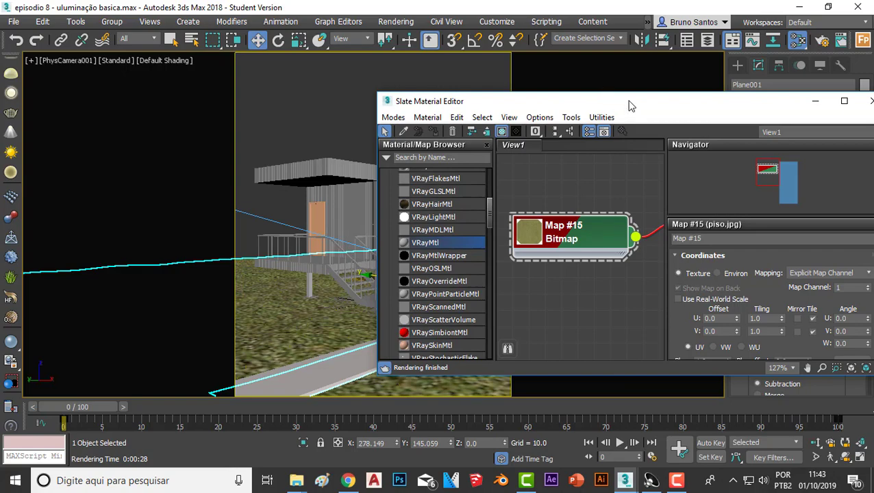
mouse_move(631, 106)
mouse_down()
mouse_move(836, 200)
mouse_move(342, 143)
mouse_move(387, 217)
mouse_move(337, 110)
mouse_up()
scroll(328, 239, up, 1)
- Wire Map #15 (piso.jpg) into Material #30's Bump map alongside its Diffuse connection
middle_drag(327, 238, 307, 238)
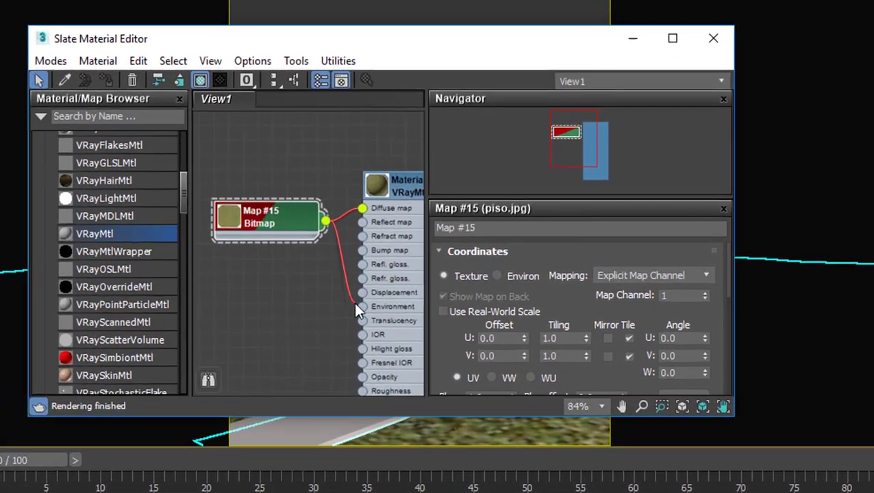
drag(305, 234, 332, 254)
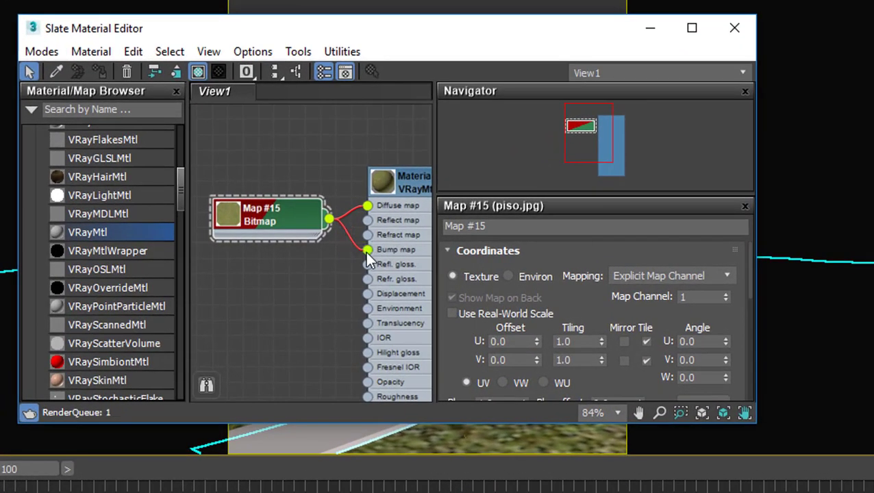
scroll(370, 253, up, 3)
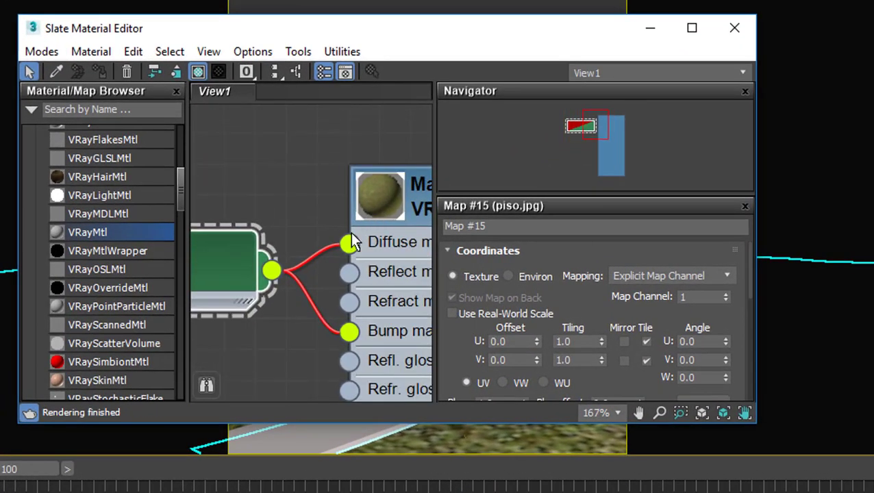
scroll(351, 241, down, 3)
scroll(350, 241, down, 2)
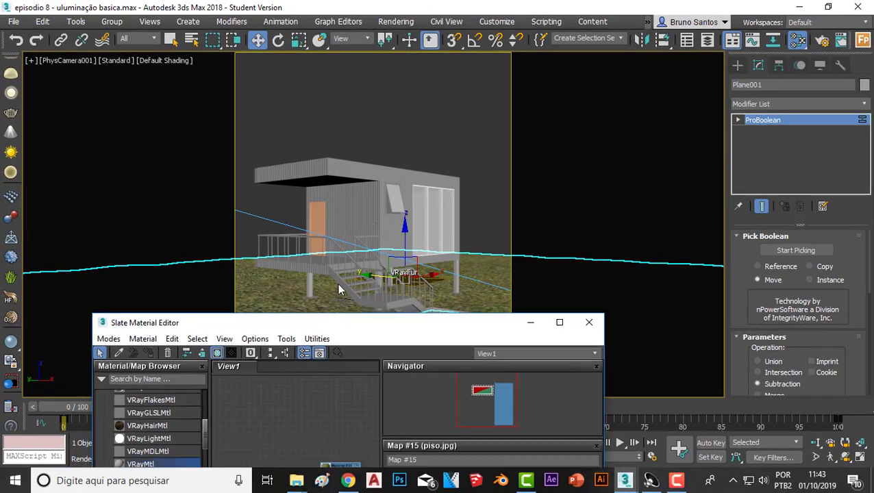
drag(368, 31, 467, 234)
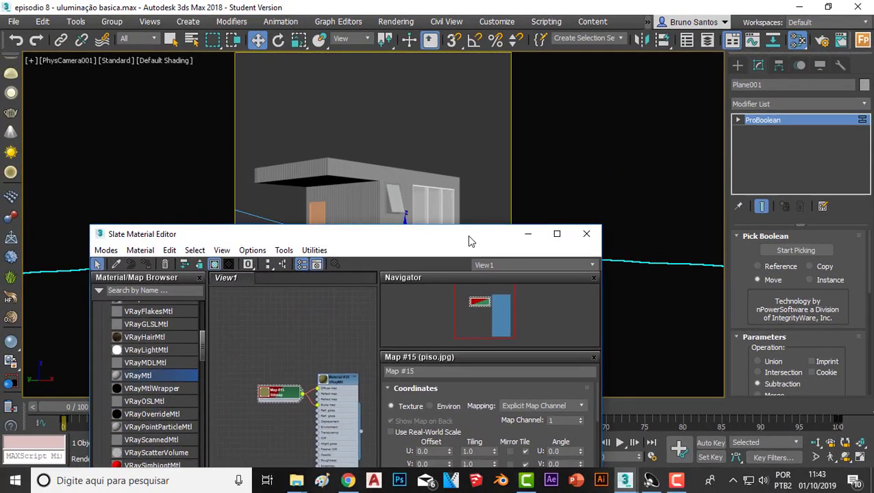
- Add a Box-projection UVW Map modifier to Plane001 with Length 100 and Width 100
click(527, 234)
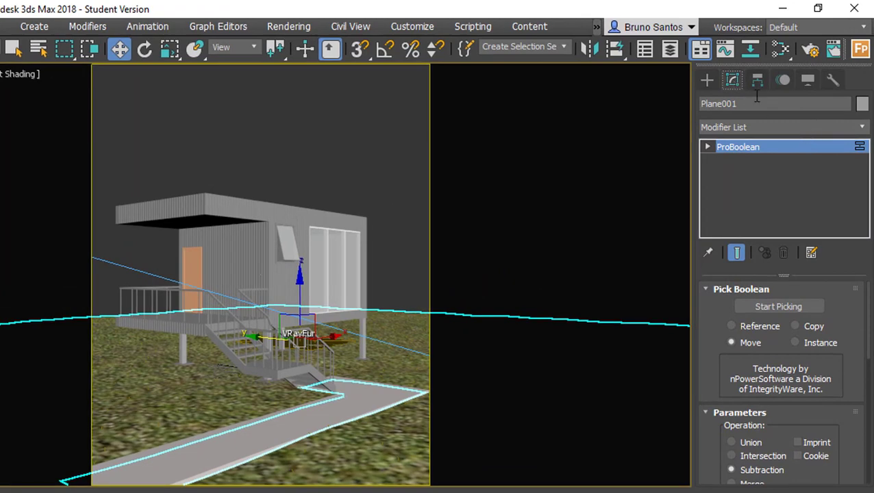
click(759, 124)
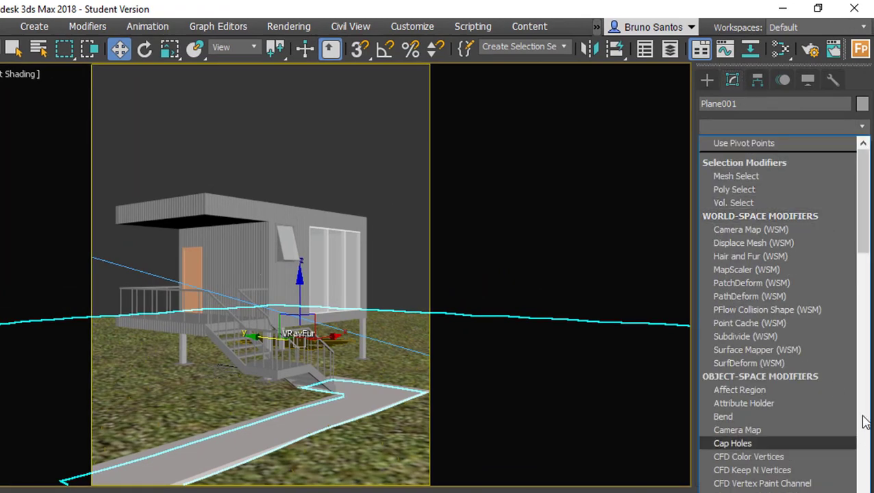
scroll(775, 436, down, 1)
key(u)
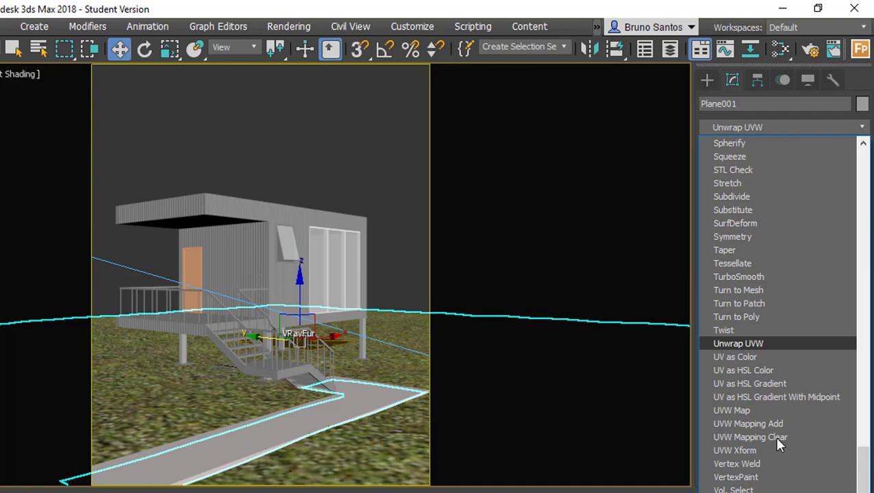
click(746, 409)
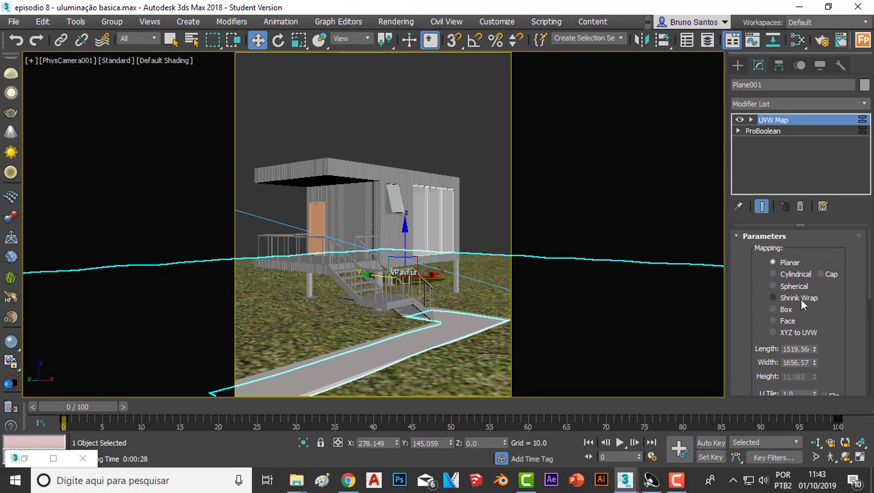
click(775, 311)
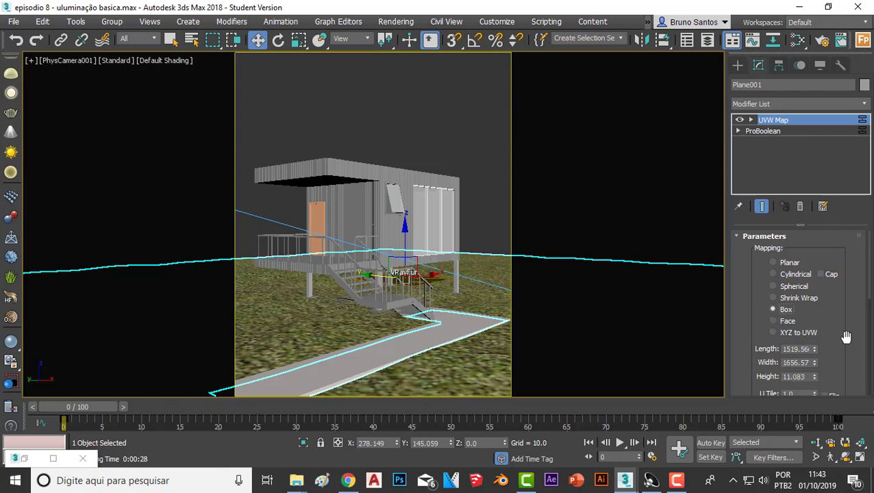
scroll(846, 337, down, 1)
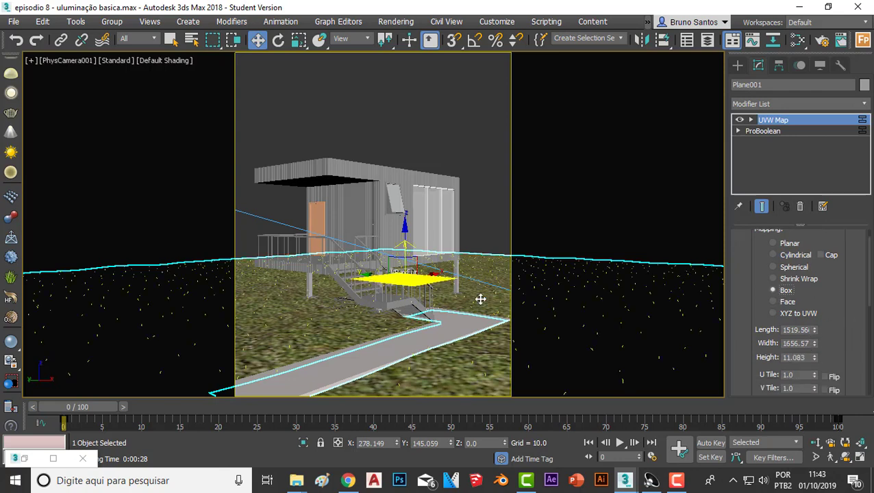
click(811, 329)
text(100)
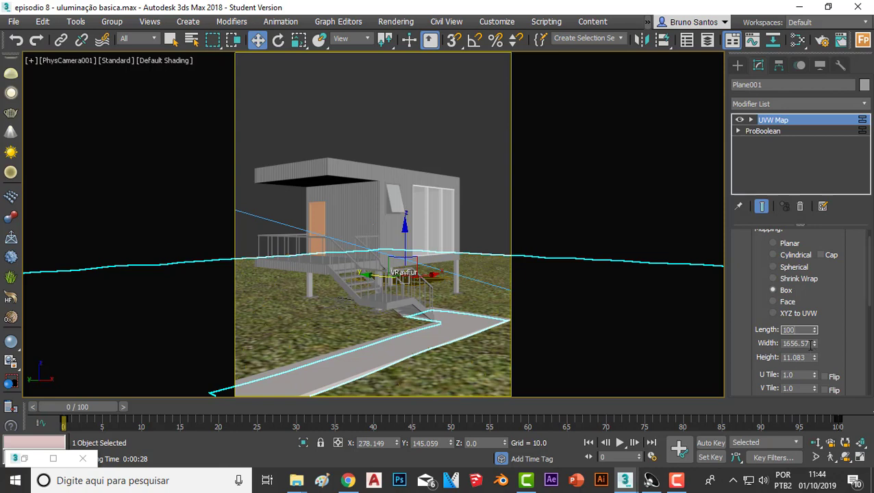
click(809, 344)
text(100)
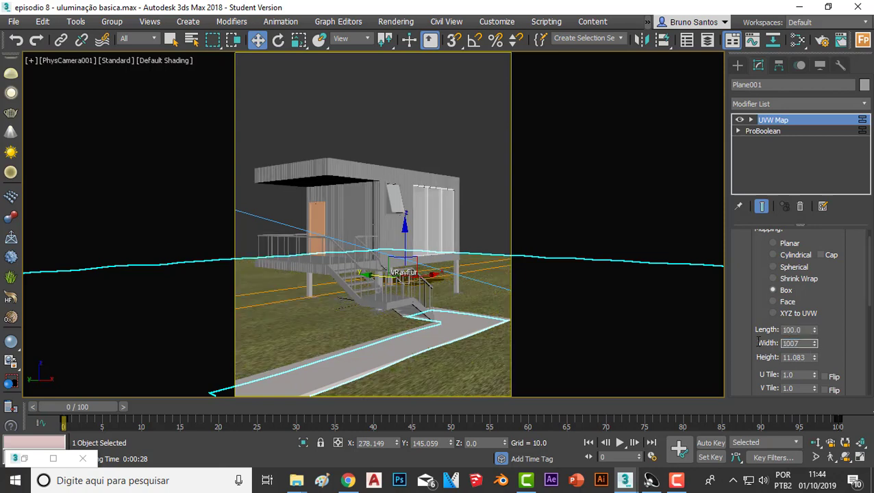
key(Return)
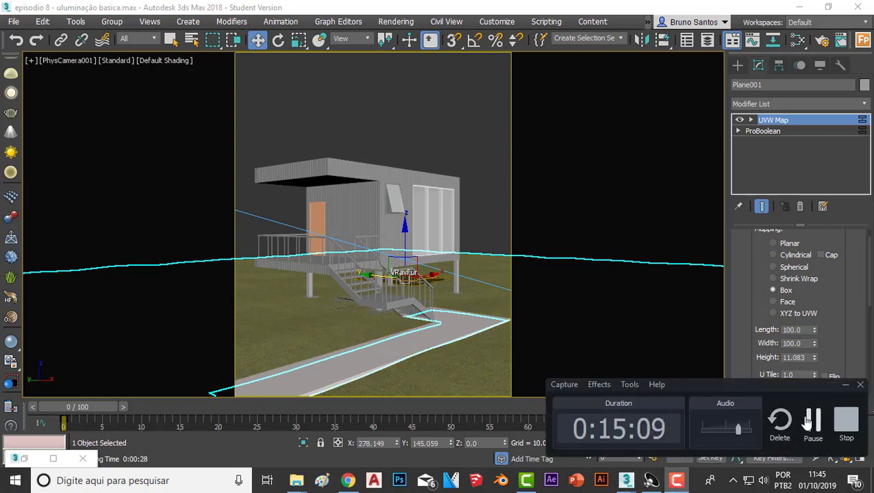
- Select the VRayFur001 grass object and reopen the Slate Material Editor with M
click(468, 171)
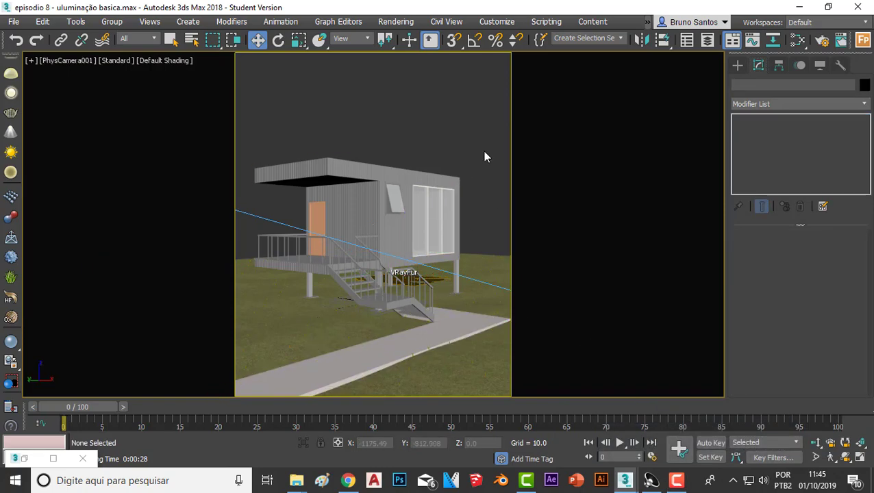
click(358, 319)
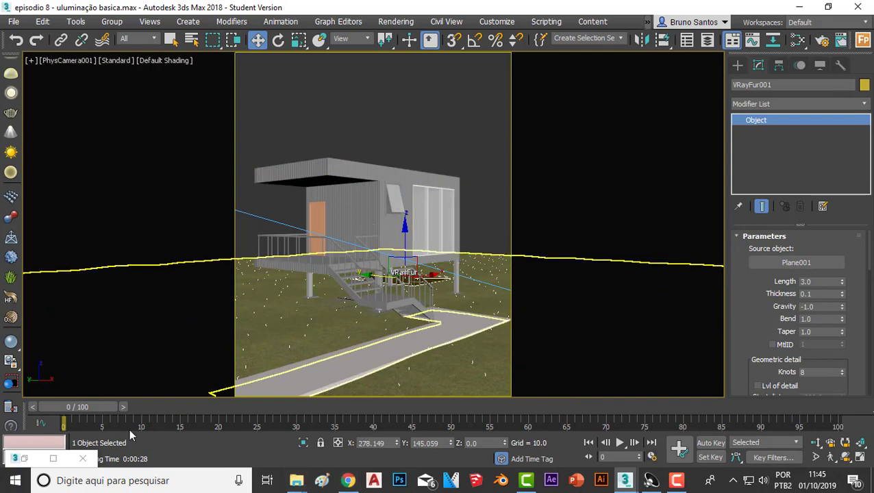
key(m)
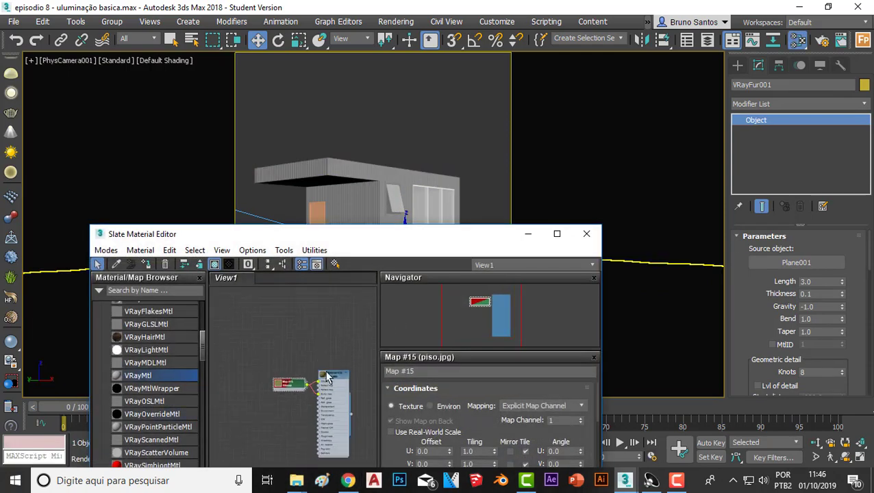
scroll(326, 376, up, 1)
scroll(322, 384, up, 2)
scroll(315, 397, up, 2)
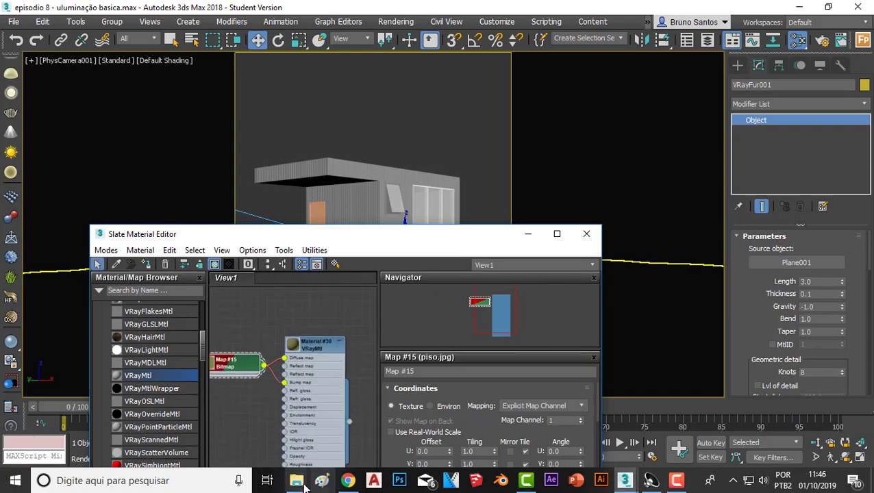
mouse_move(296, 480)
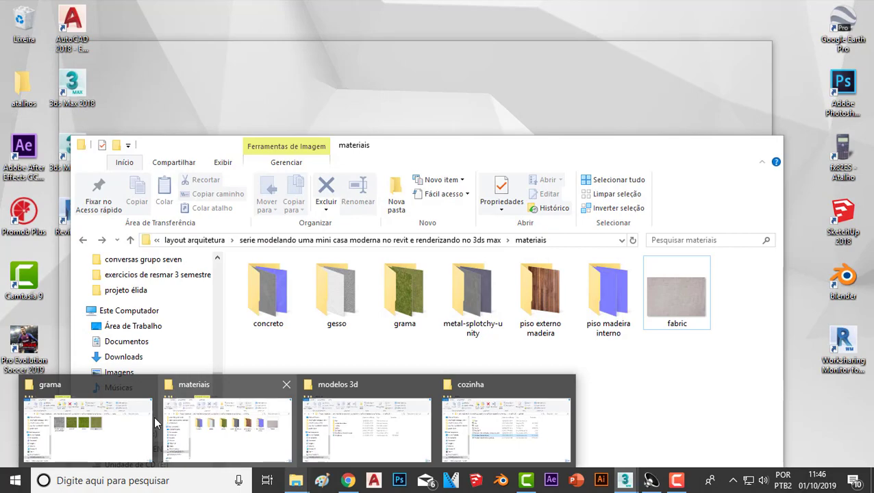
- Preview the grama 2 and grama textures full-size, then select grama.jpg in the folder
click(153, 423)
click(431, 288)
click(325, 187)
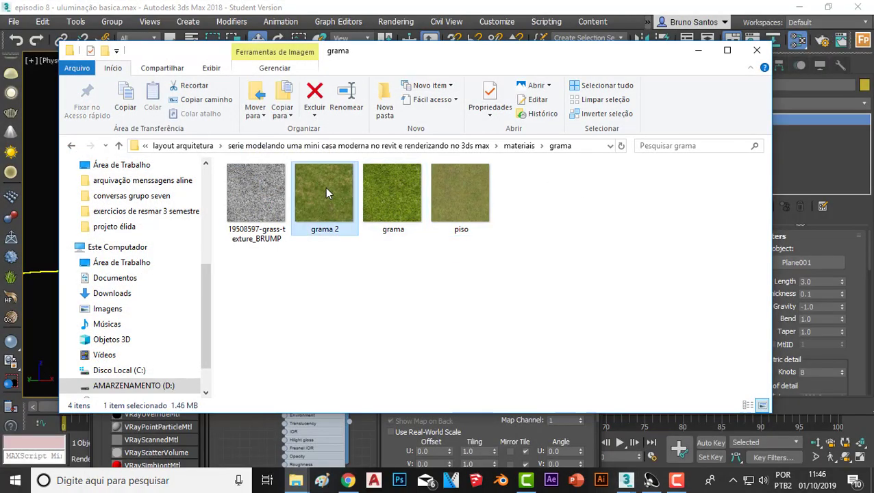
double_click(325, 187)
click(858, 8)
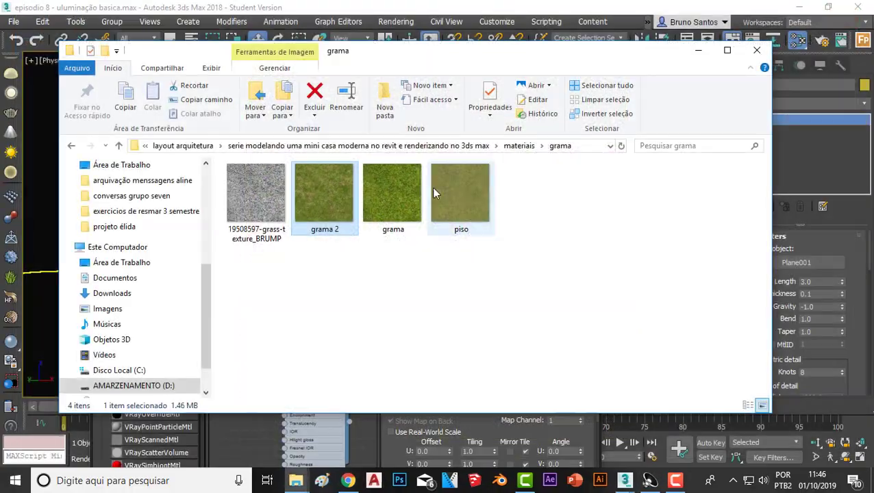
double_click(409, 192)
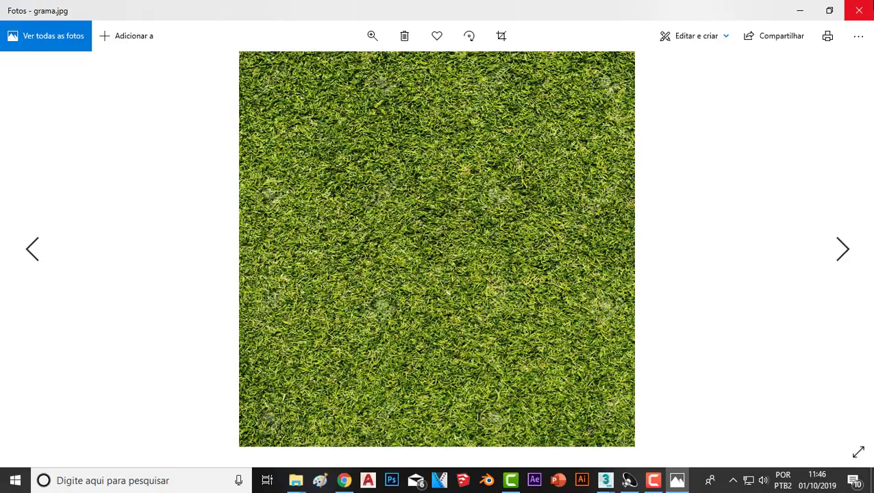
click(859, 8)
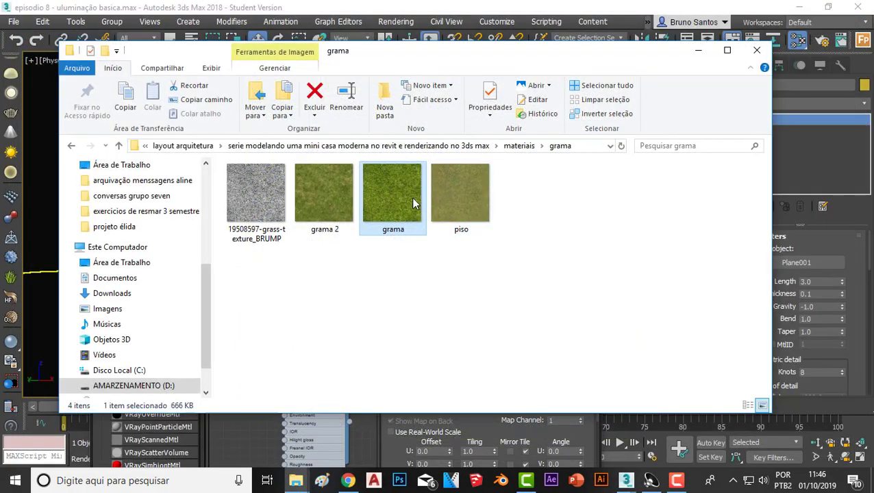
click(399, 202)
- Drop grama.jpg into the Slate Material Editor as a new bitmap node, Map #16
mouse_move(395, 232)
mouse_down()
mouse_move(546, 468)
mouse_move(592, 430)
mouse_up()
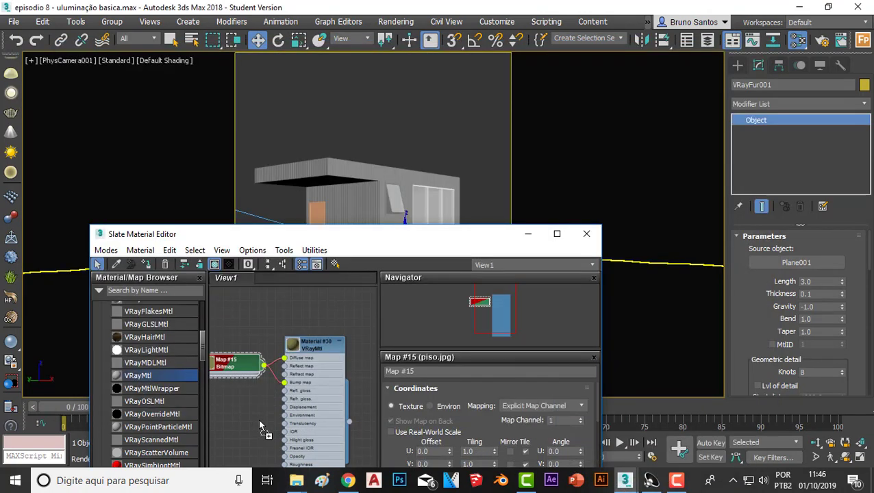
drag(589, 422, 265, 425)
scroll(304, 318, down, 2)
middle_drag(303, 319, 230, 367)
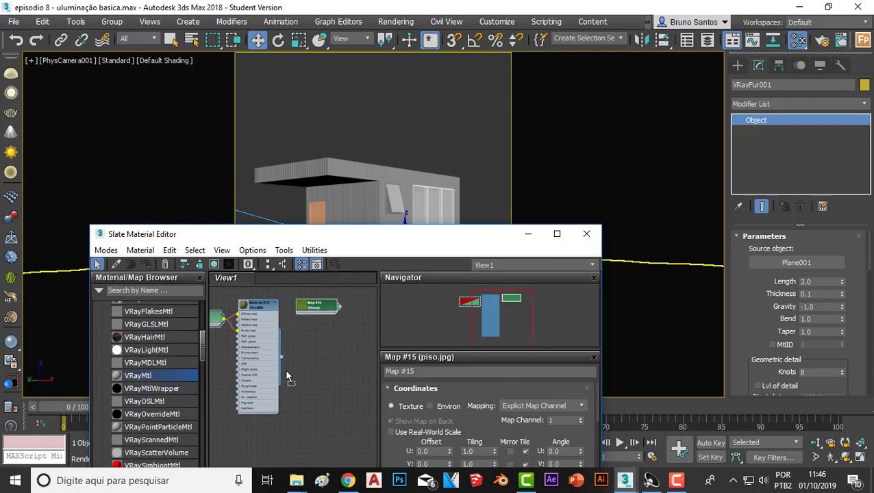
- Create VRayMtl Material #31 with Map #16 as its Diffuse map and assign it to the fur
drag(361, 319, 359, 321)
mouse_move(359, 320)
middle_down()
mouse_move(257, 309)
mouse_move(307, 312)
middle_up()
scroll(257, 309, up, 1)
scroll(257, 308, up, 1)
scroll(154, 377, down, 4)
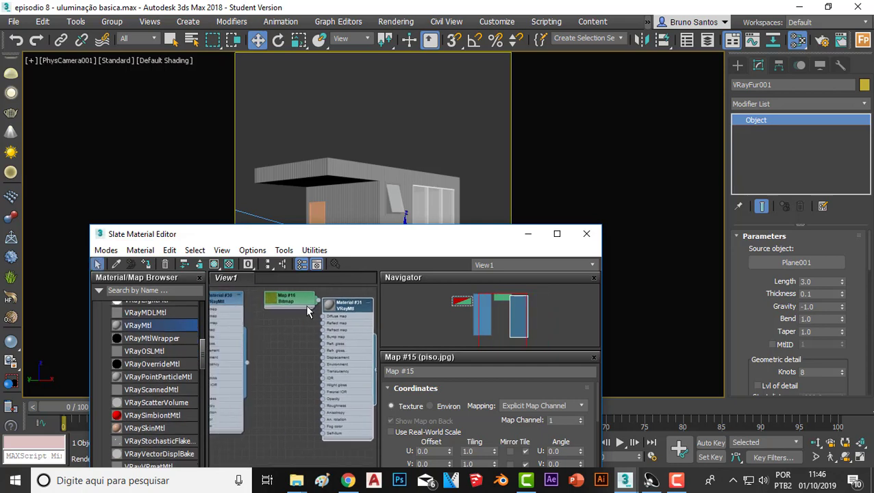
drag(294, 306, 288, 313)
scroll(312, 313, up, 1)
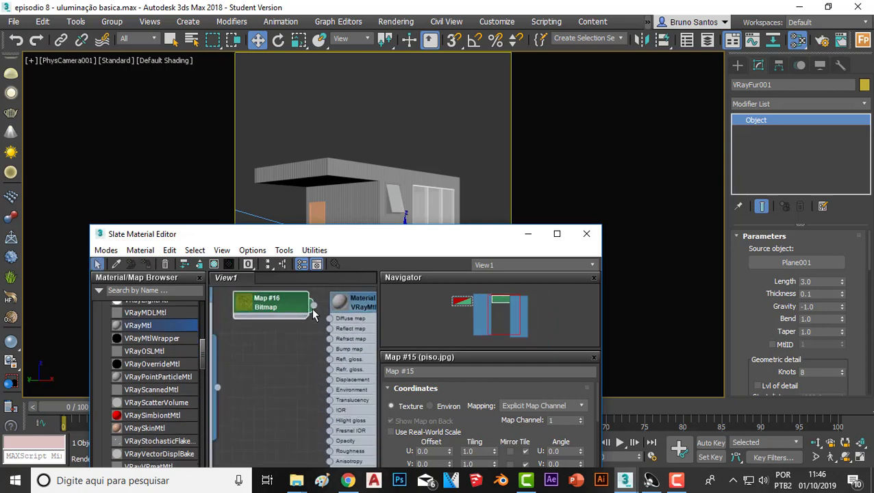
scroll(332, 326, down, 1)
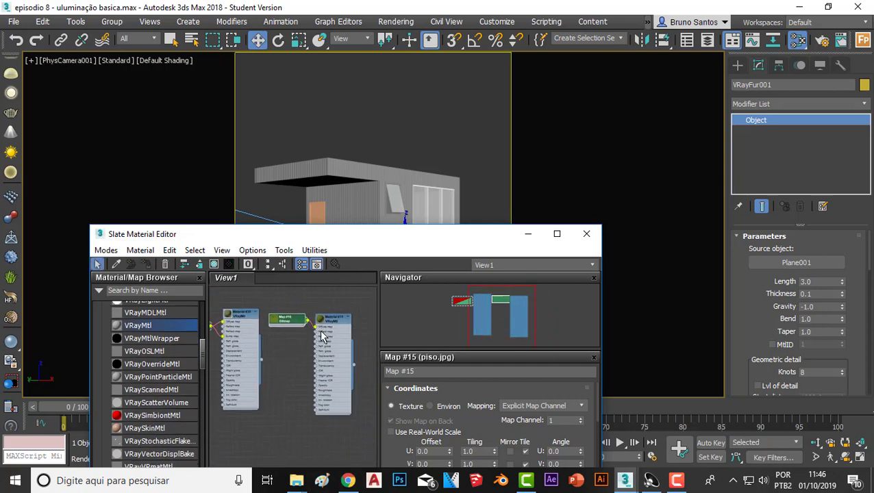
double_click(337, 319)
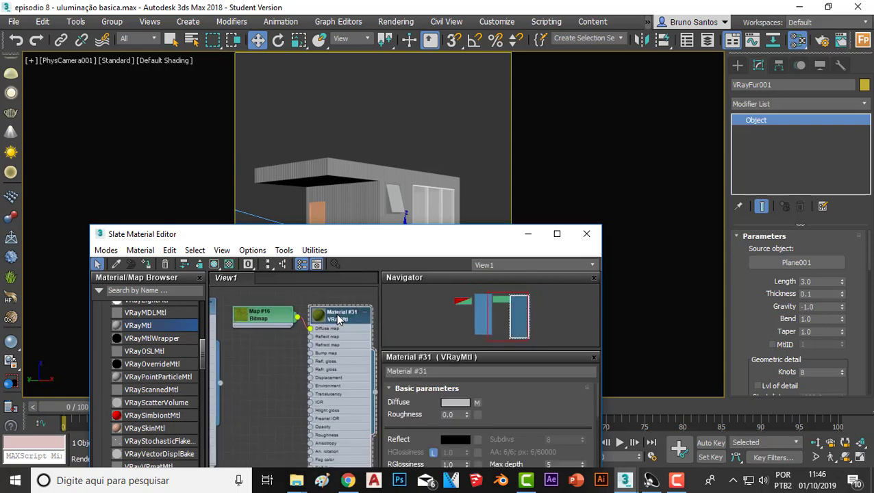
click(146, 265)
drag(273, 235, 252, 217)
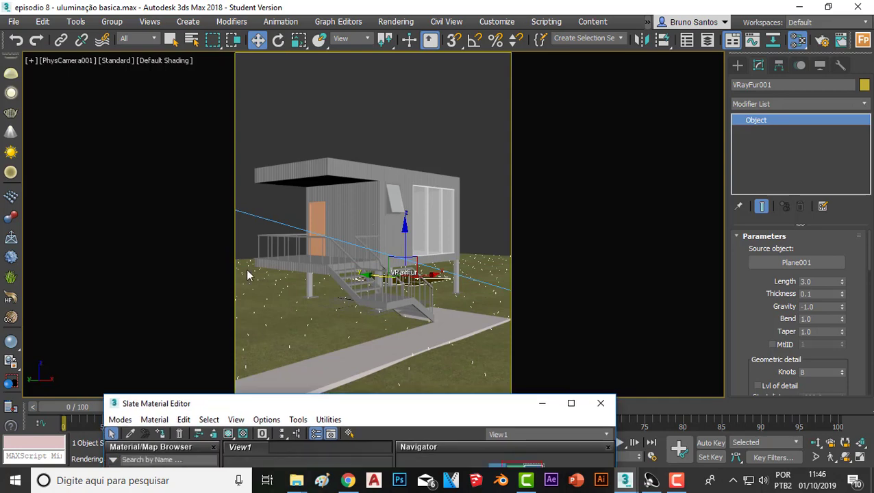
- Re-render the last view in the V-Ray frame buffer to check the new grass material
click(505, 216)
mouse_move(625, 480)
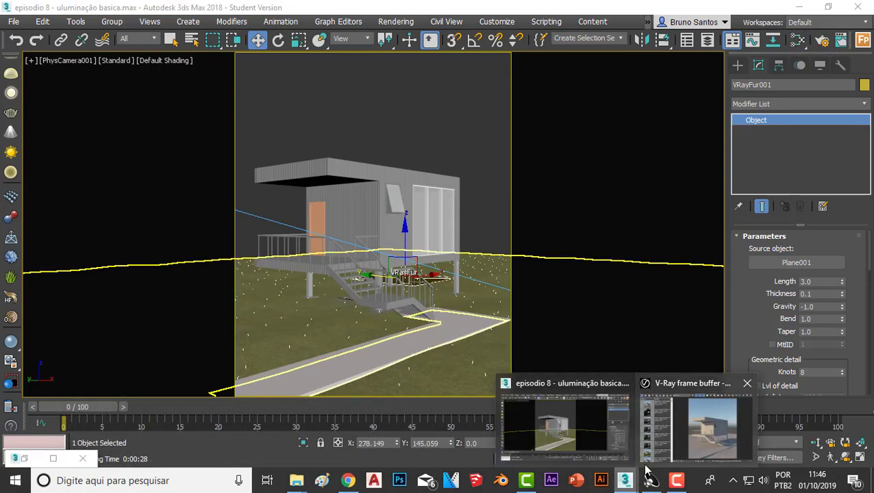
click(688, 415)
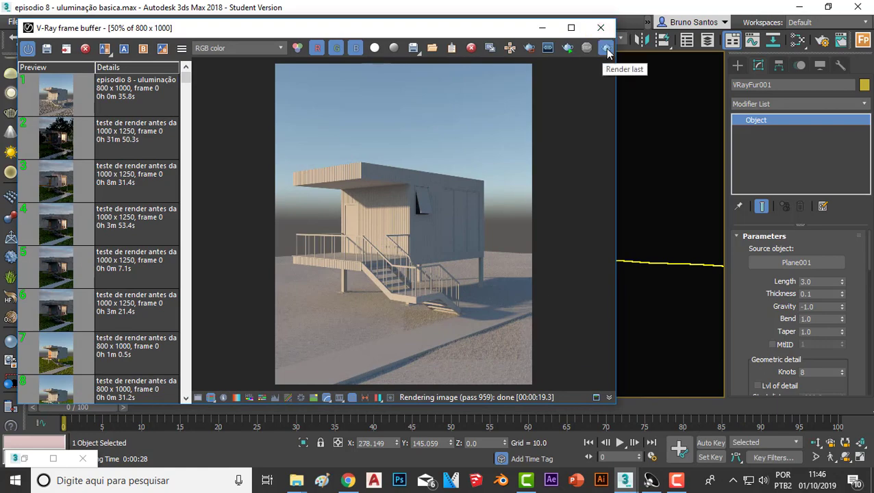
click(606, 47)
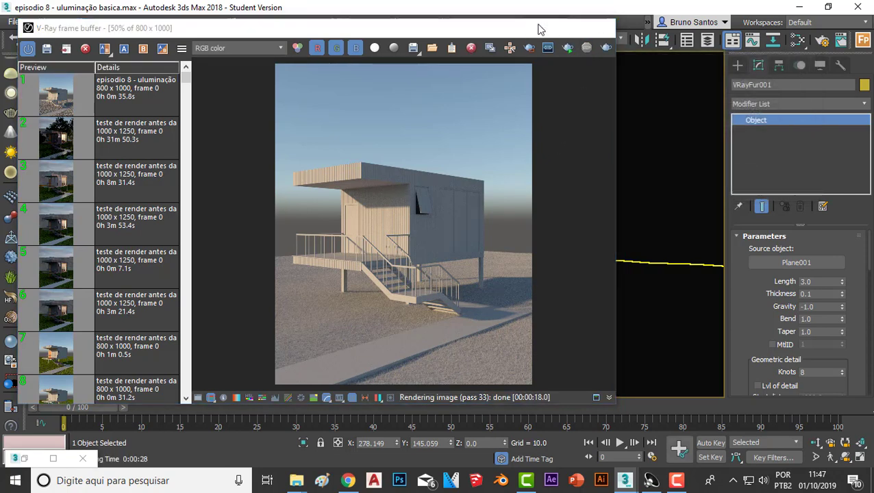
click(541, 28)
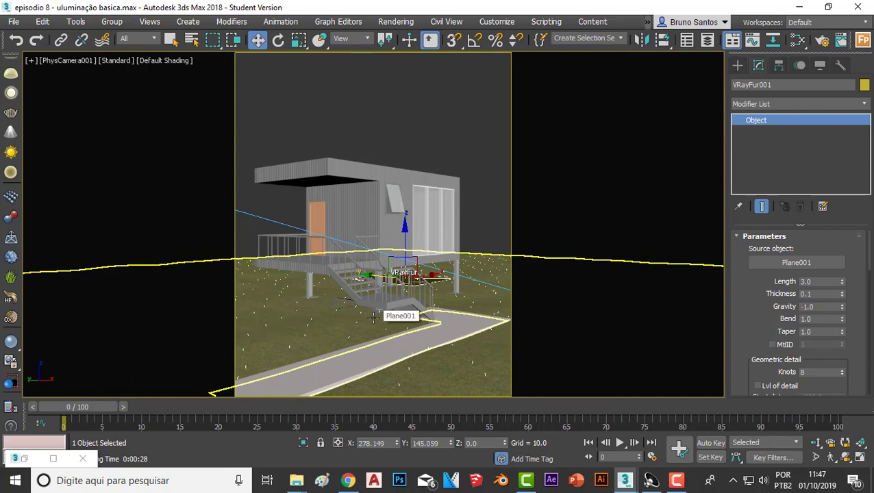
- Rename the ground plane Plane001 to .terreno
click(269, 304)
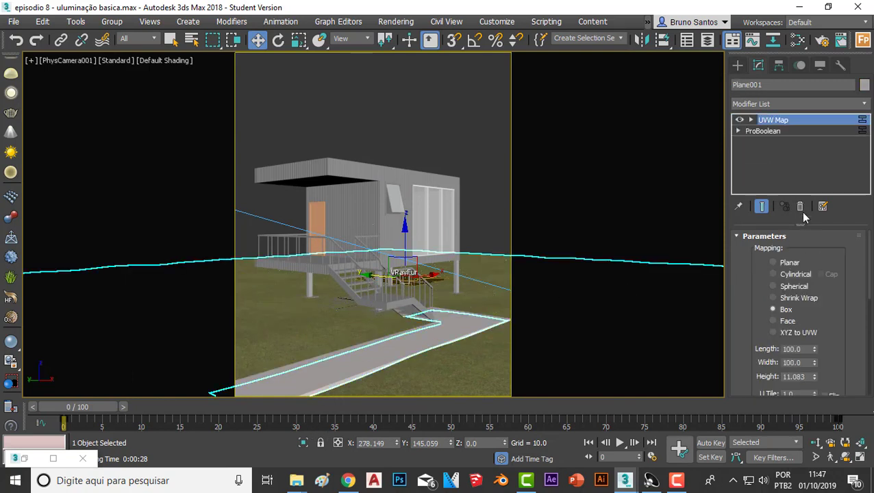
double_click(748, 85)
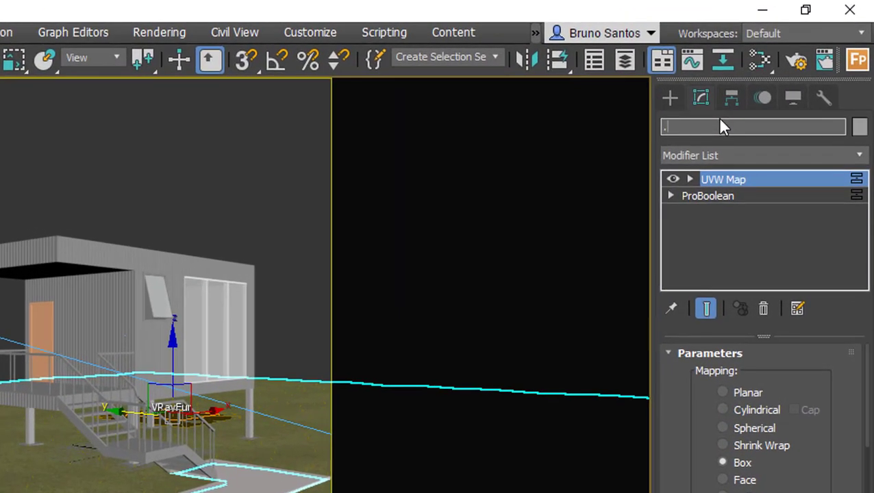
text(terreno)
key(Return)
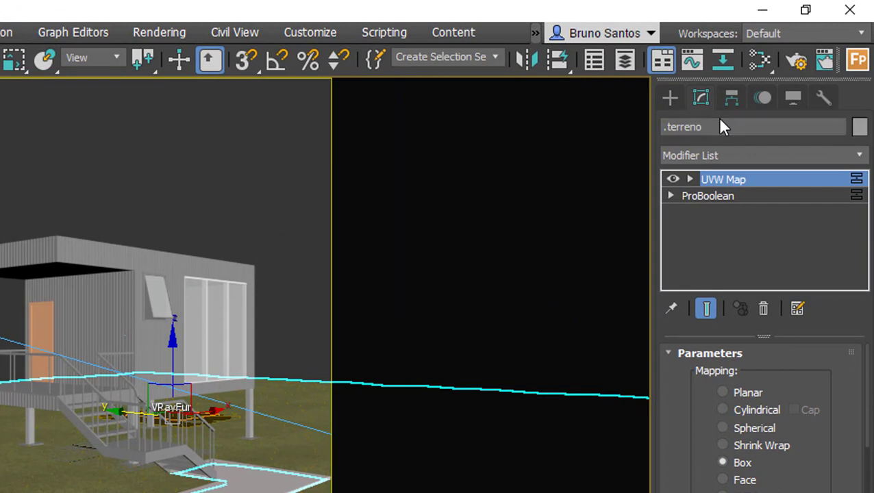
- Rename the fur object to .VRayFur001 by adding a leading dot, then deselect
click(29, 471)
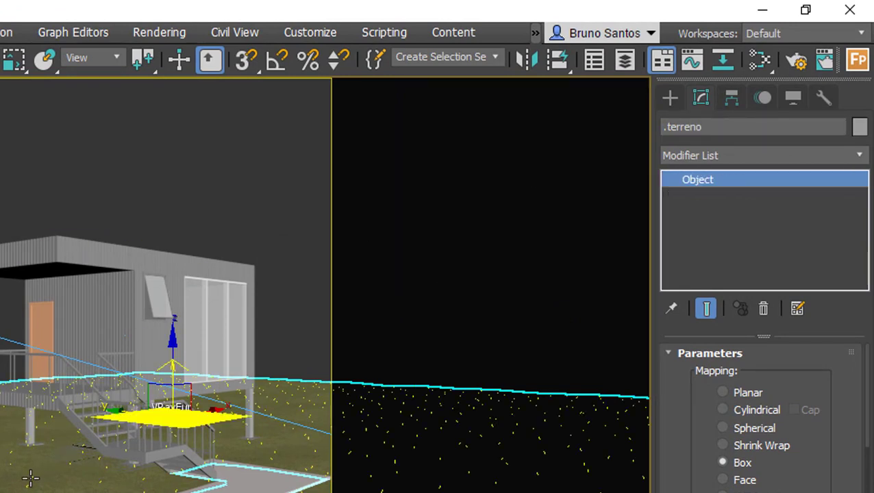
click(678, 127)
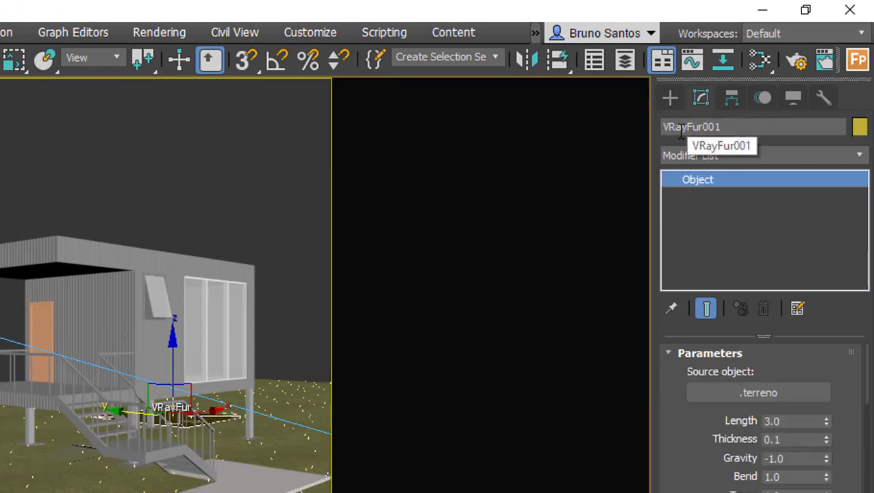
click(662, 128)
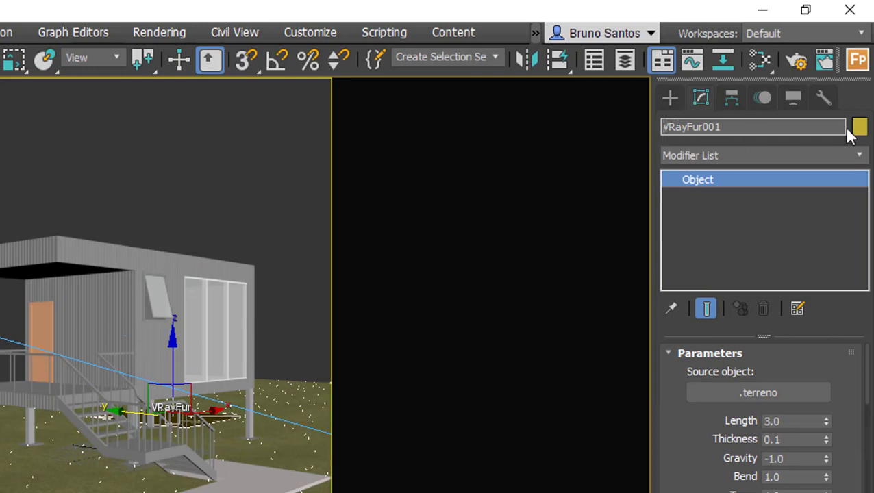
text(.)
key(Return)
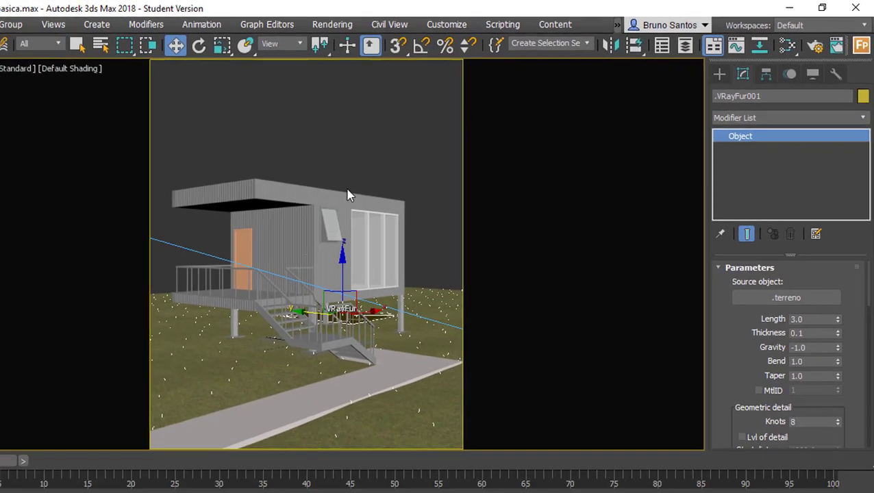
click(348, 195)
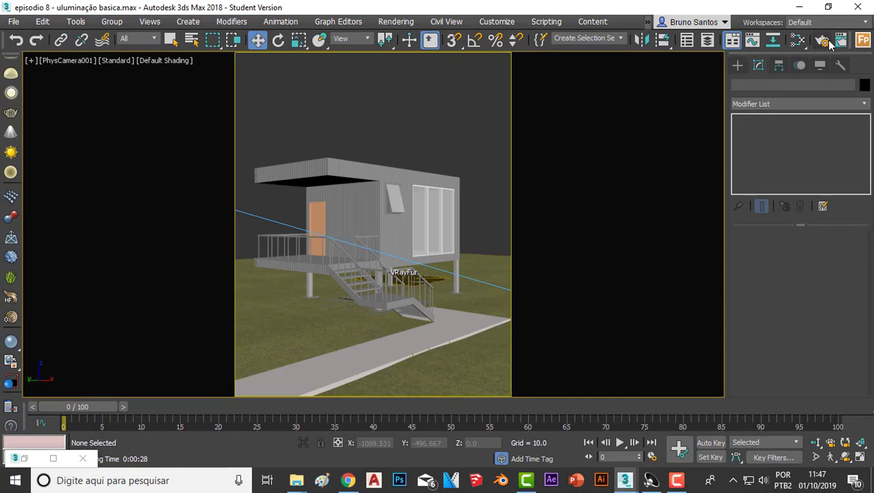
- Exclude .terreno and .VRayFur001 from the V-Ray Override mtl, then re-render the last view
key(F10)
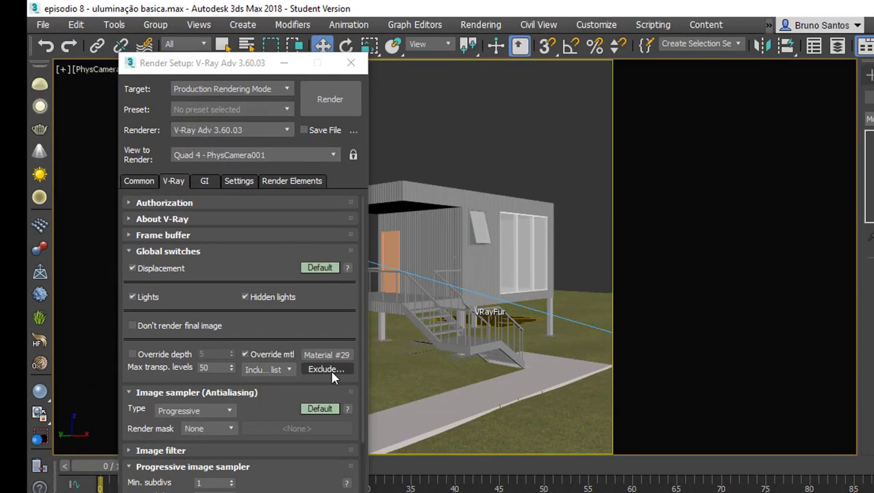
click(327, 369)
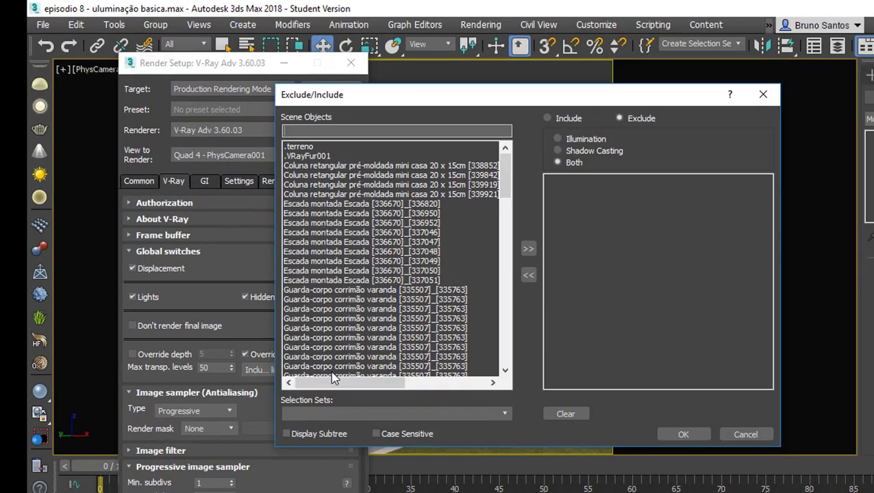
click(302, 147)
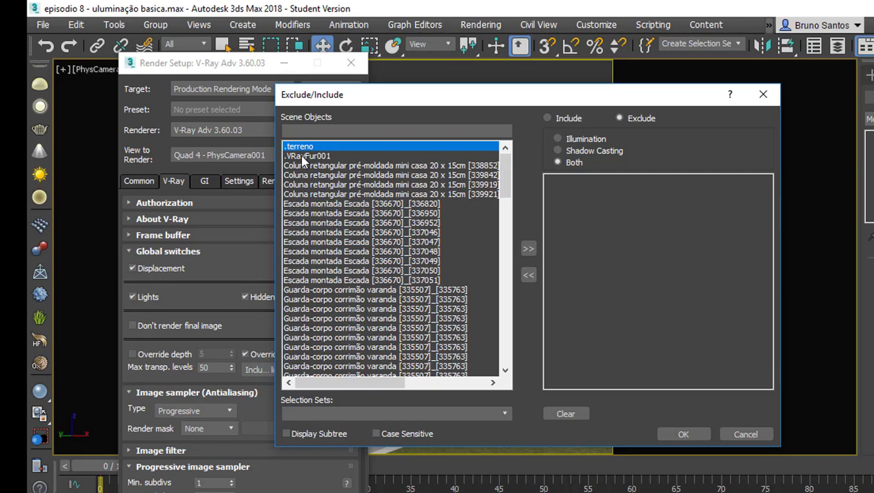
ctrl+click(303, 156)
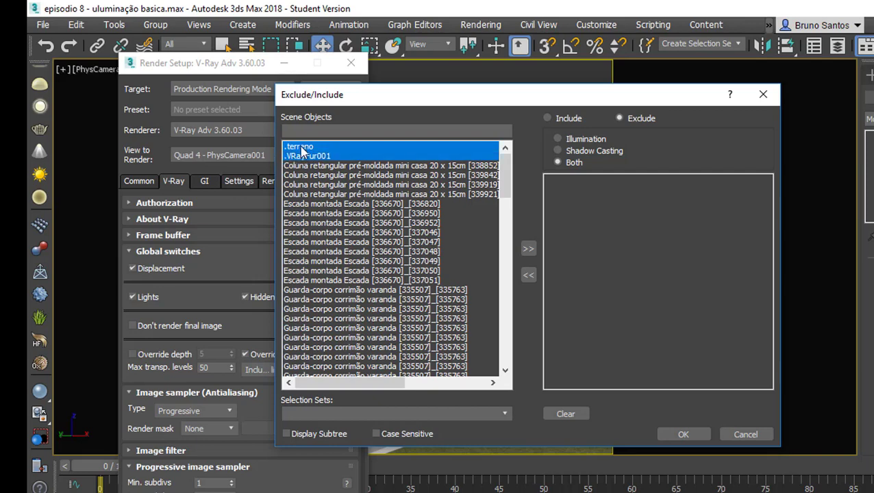
click(528, 249)
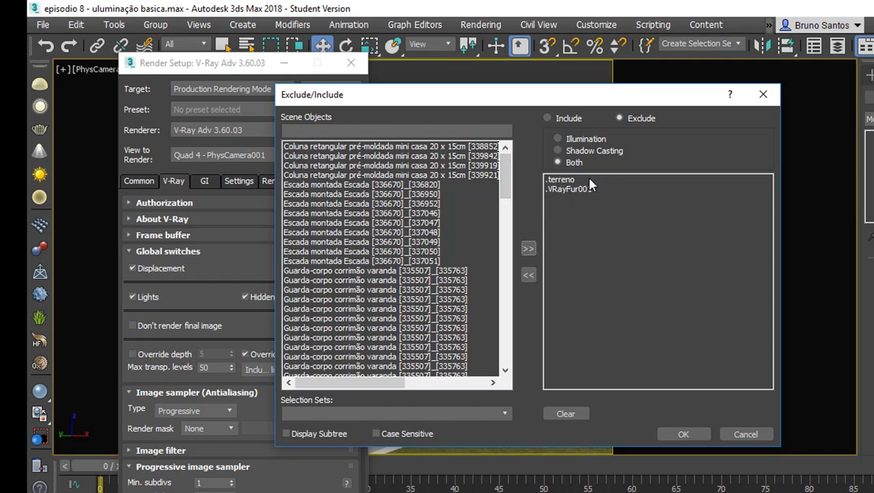
click(682, 435)
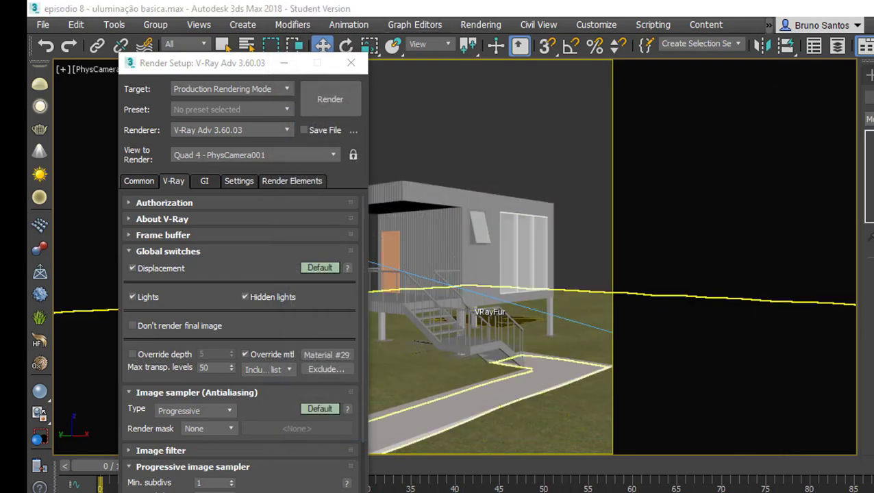
click(795, 444)
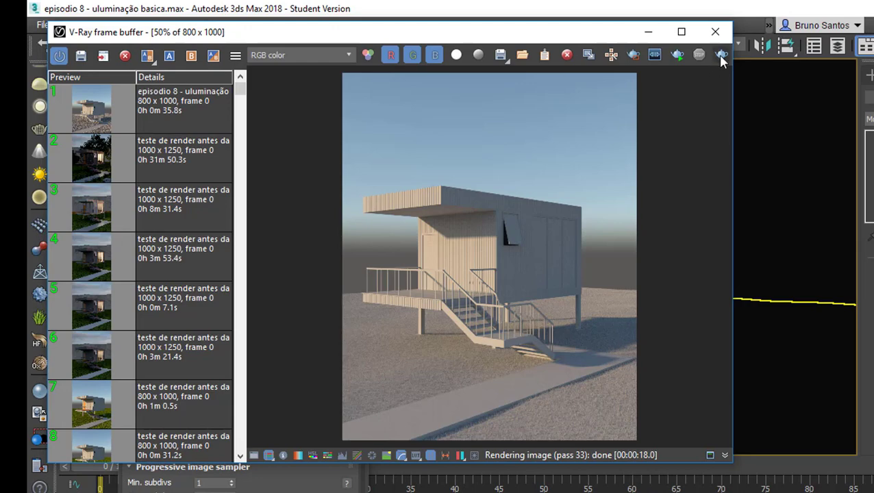
click(721, 54)
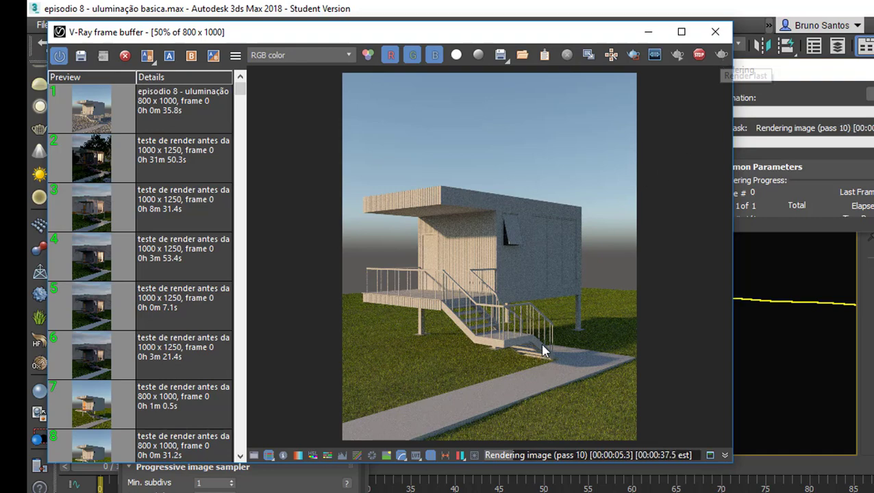
- Stop the progressive render at pass 42 and zoom into the frame buffer to inspect stairs and path
scroll(618, 442, up, 1)
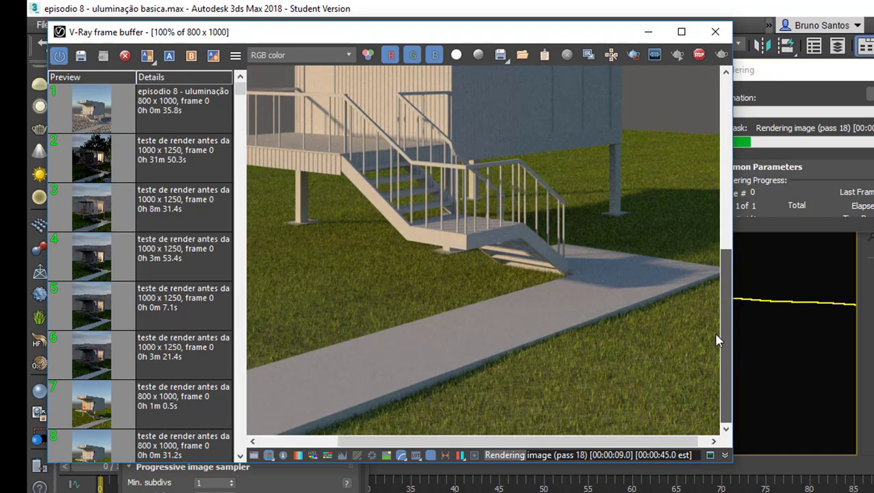
scroll(726, 274, down, 1)
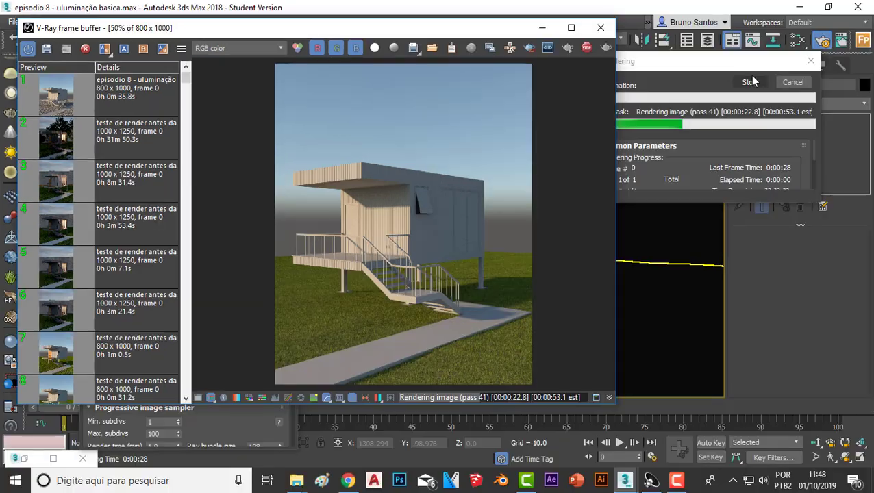
click(750, 82)
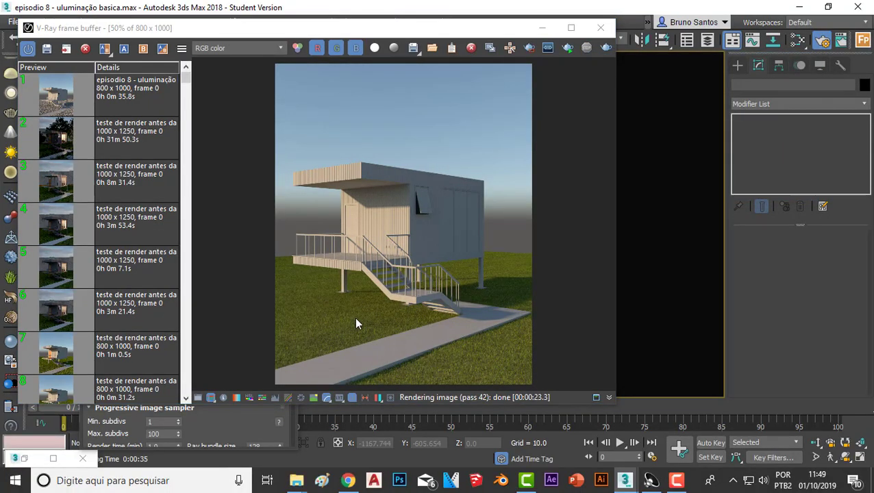
scroll(429, 366, up, 1)
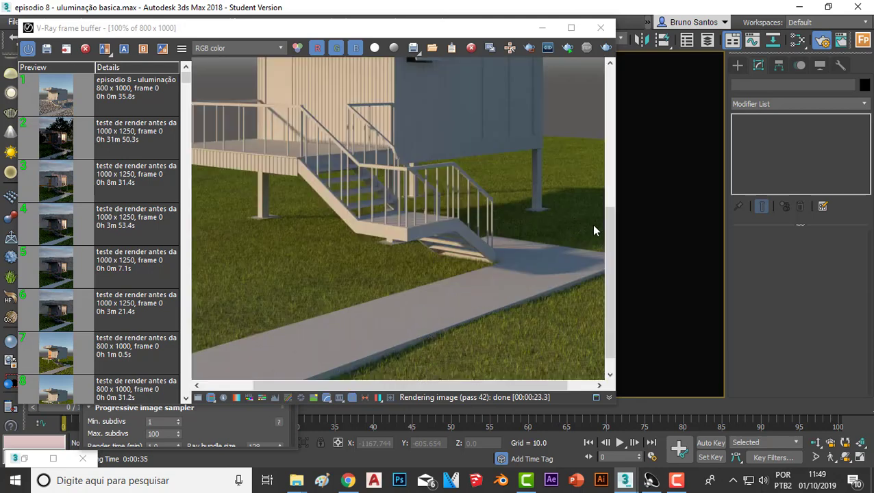
drag(610, 226, 612, 238)
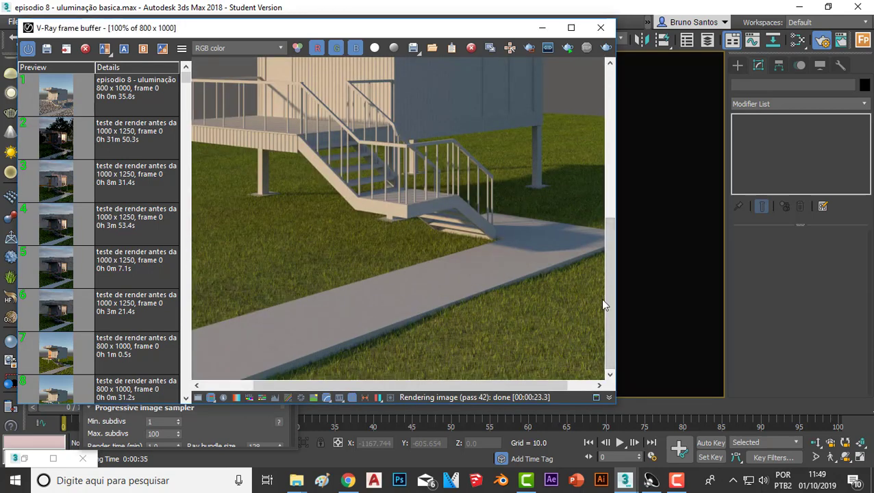
drag(609, 299, 615, 251)
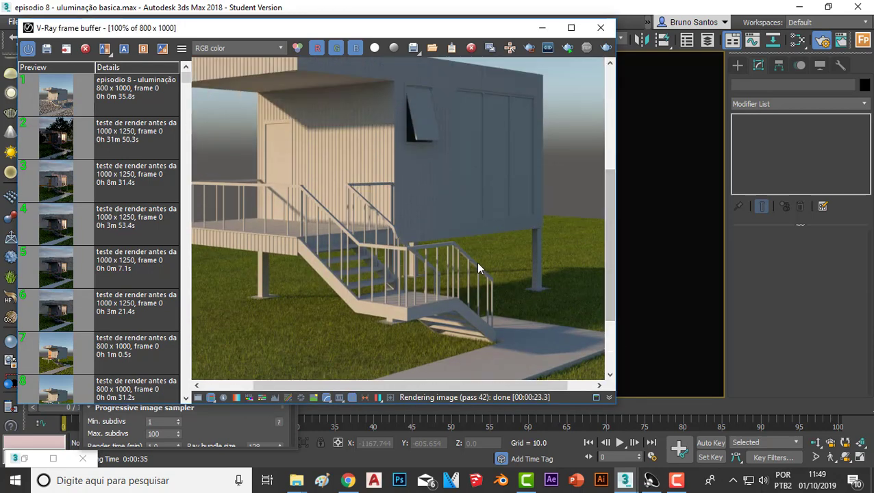
scroll(476, 262, down, 1)
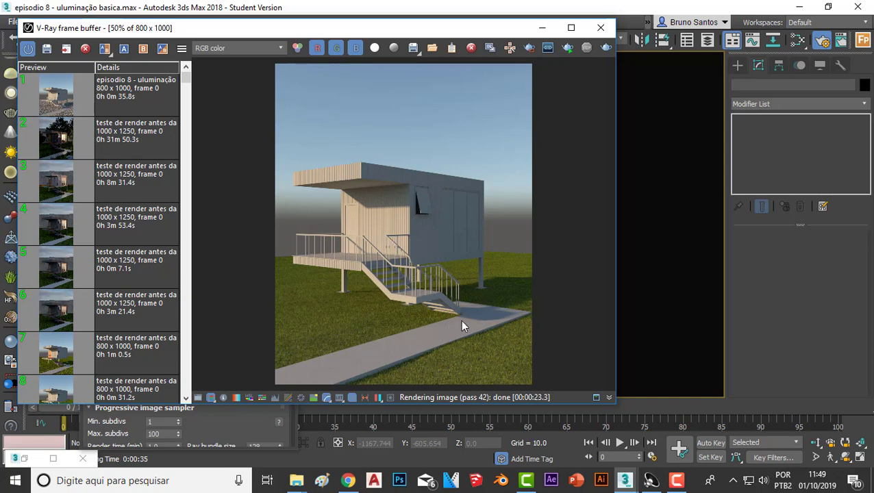
scroll(462, 327, up, 2)
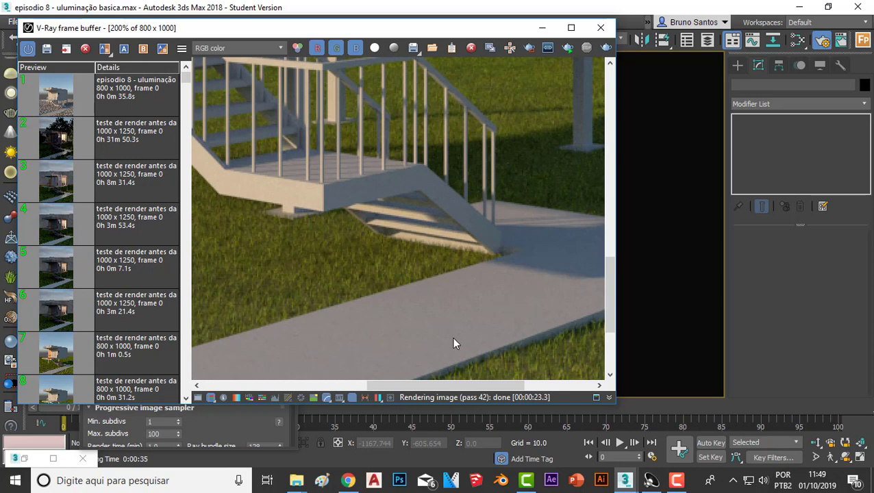
scroll(512, 211, down, 2)
scroll(495, 259, up, 1)
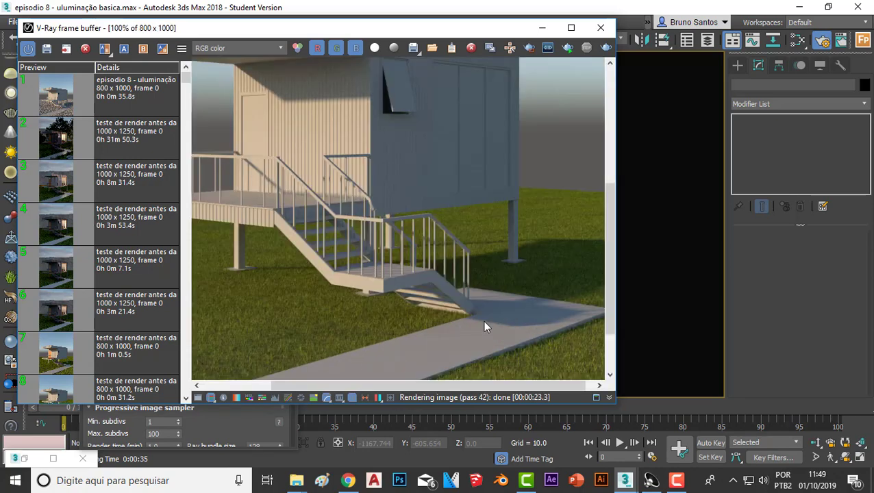
scroll(483, 321, down, 1)
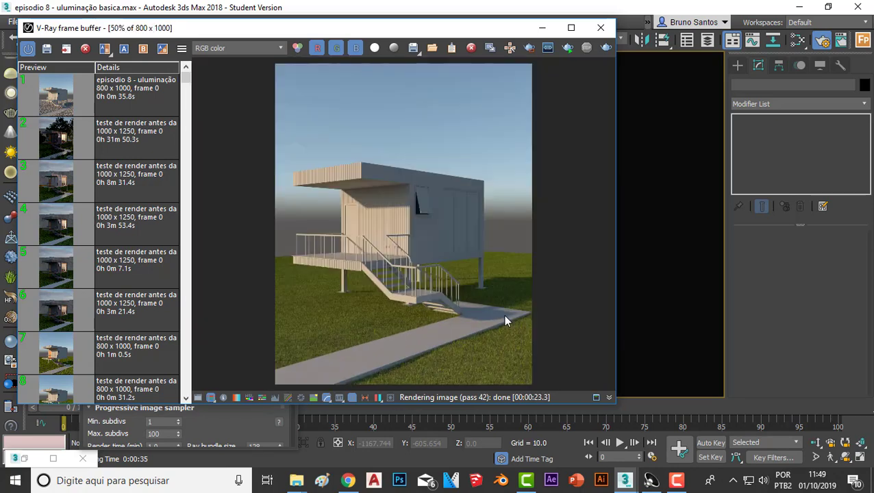
- Minimize the frame buffer and Render Setup, and select the concrete entrance walkway
click(542, 30)
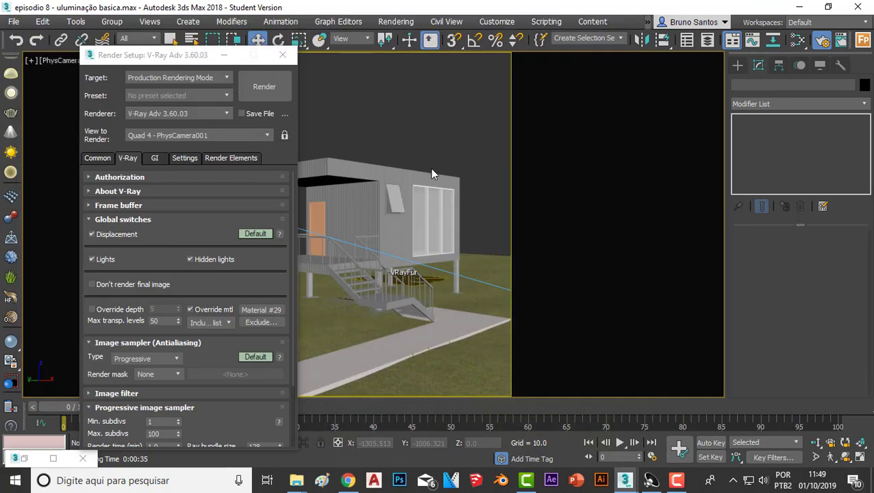
click(224, 58)
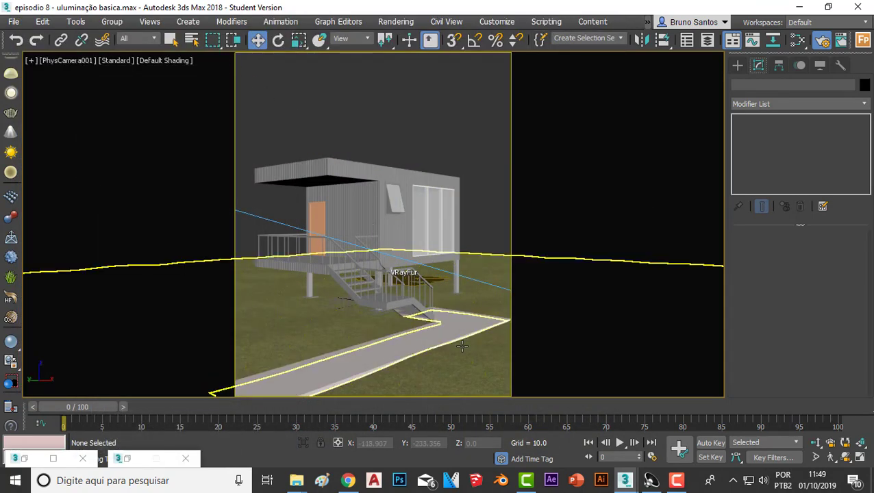
click(445, 331)
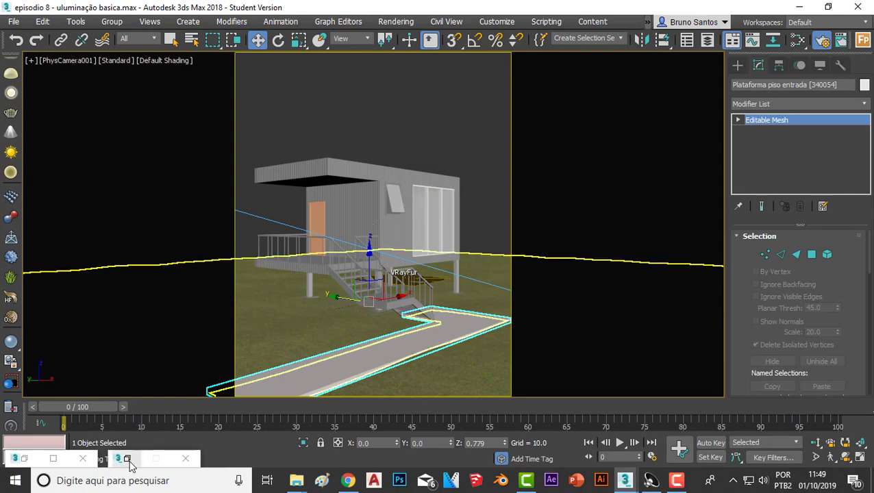
click(156, 459)
click(218, 58)
- In the Slate editor, rename the unused VRayMtl Material #32 to 'piso de concreto'
key(m)
scroll(315, 353, down, 2)
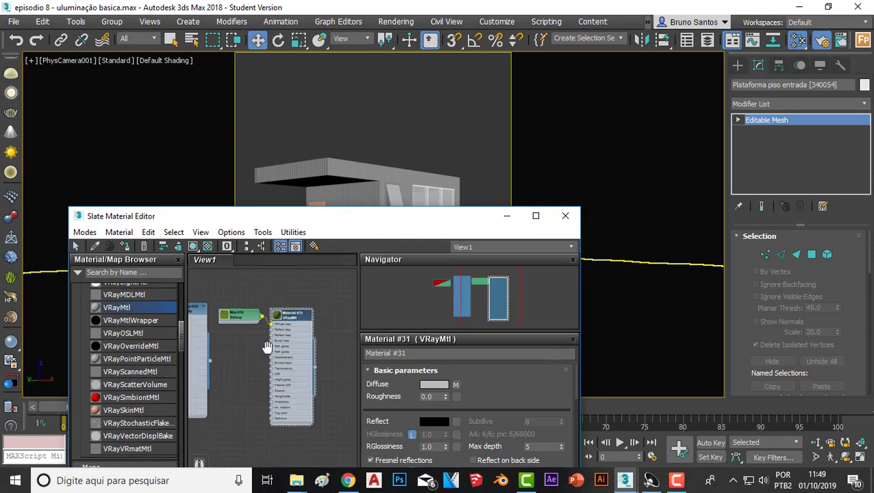
mouse_move(340, 317)
middle_down()
mouse_move(235, 305)
mouse_move(269, 303)
middle_up()
double_click(262, 306)
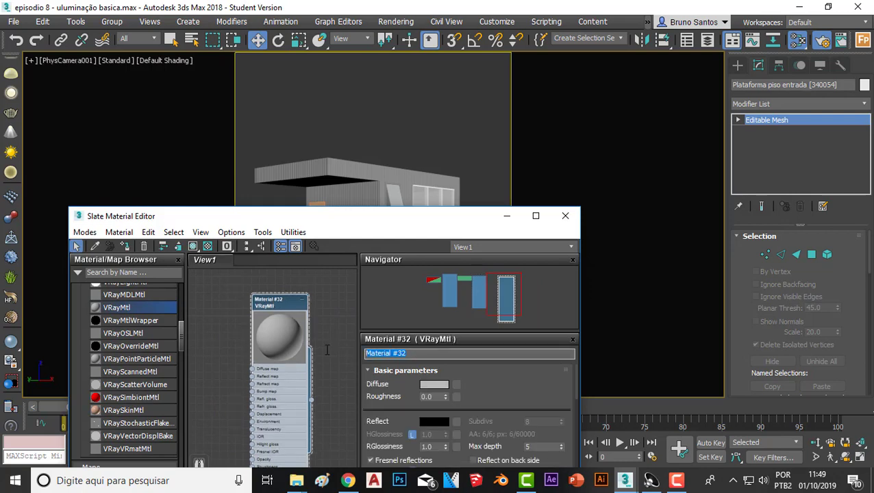
text(piso de concreto)
key(Return)
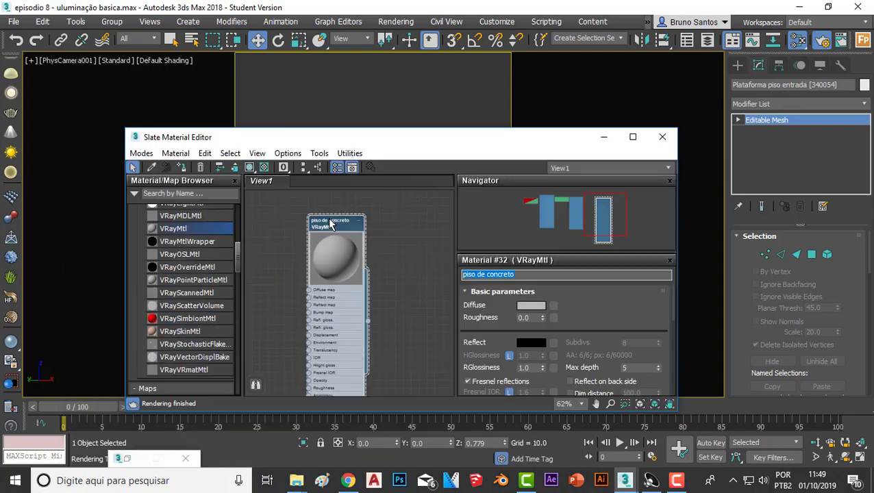
middle_drag(330, 225, 386, 226)
- Open the concreto texture folder and preview concrete2_albedo at full size
click(296, 484)
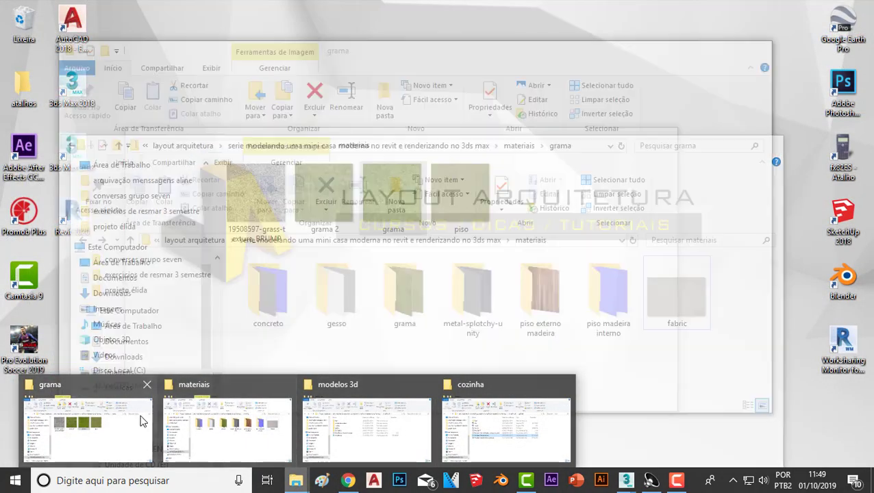
click(226, 421)
double_click(266, 304)
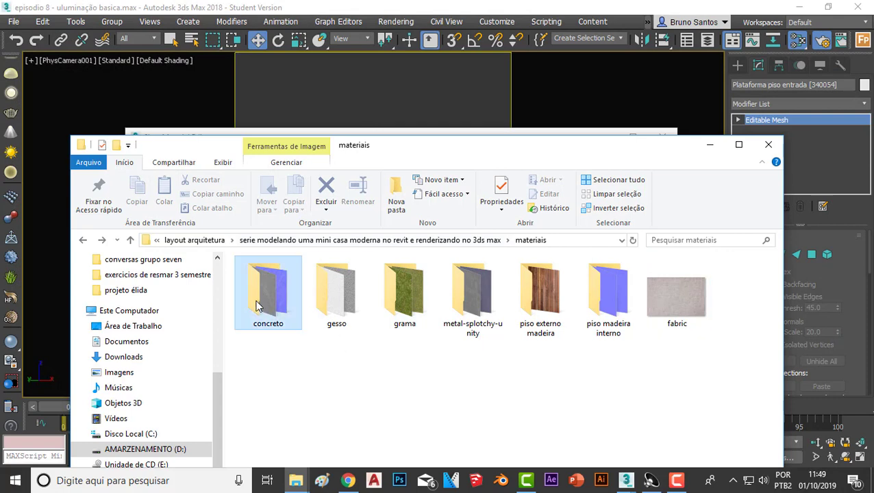
click(268, 292)
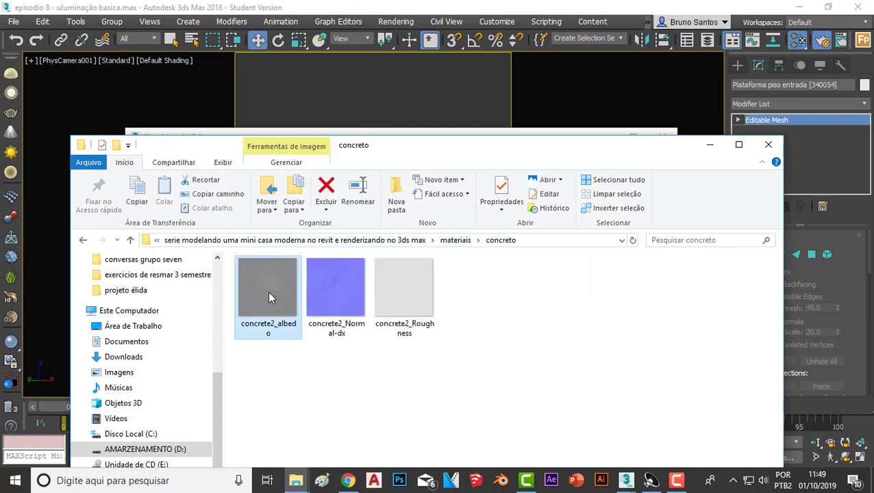
double_click(263, 282)
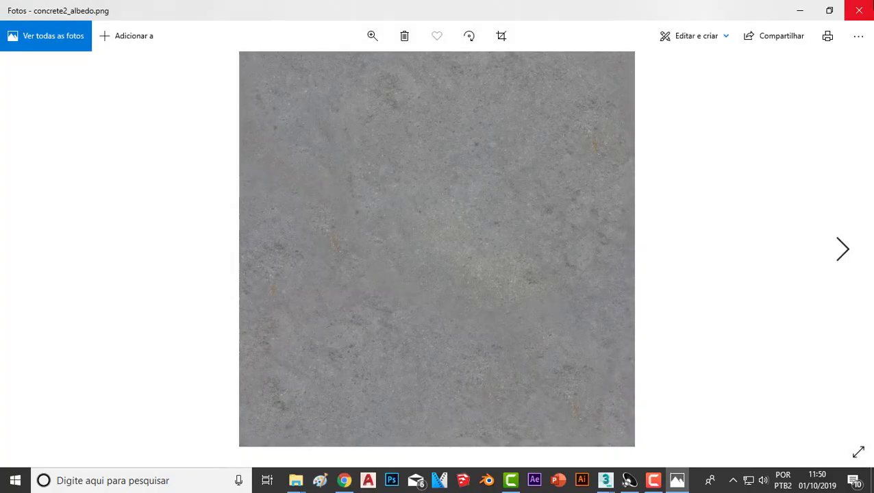
click(859, 10)
- Drag concrete2_albedo into Slate View1 as a bitmap node, then pick up concrete2_Normal-dx
mouse_move(273, 273)
mouse_down()
mouse_move(452, 440)
mouse_move(567, 430)
mouse_up()
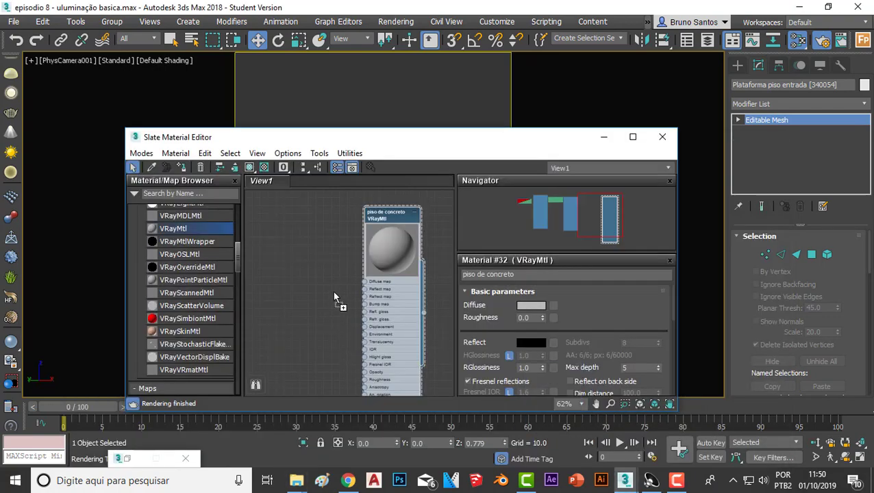
drag(565, 424, 333, 291)
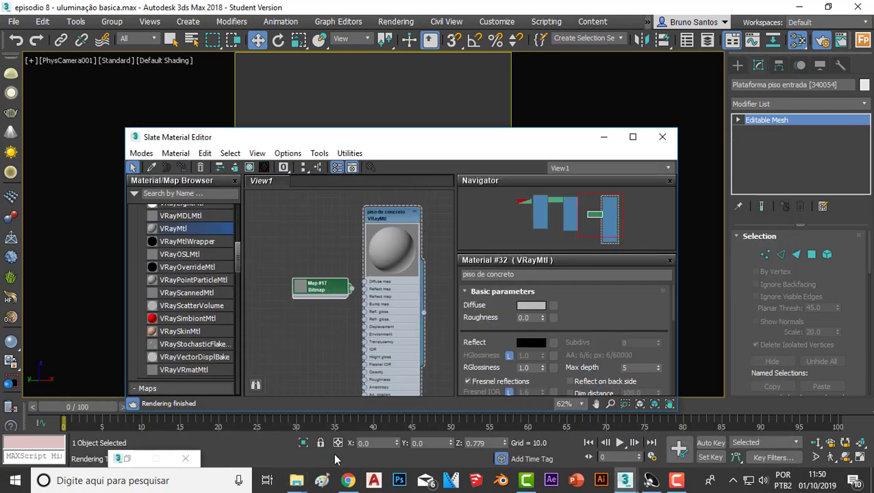
mouse_move(295, 480)
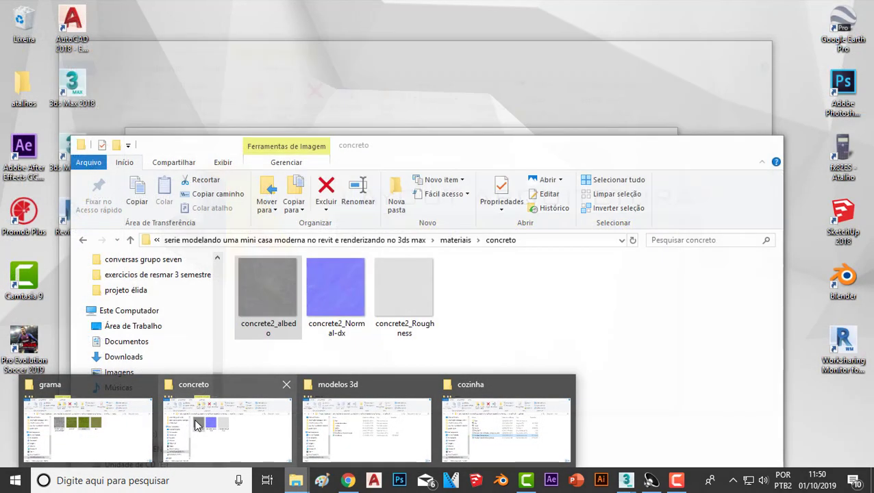
click(220, 430)
click(327, 295)
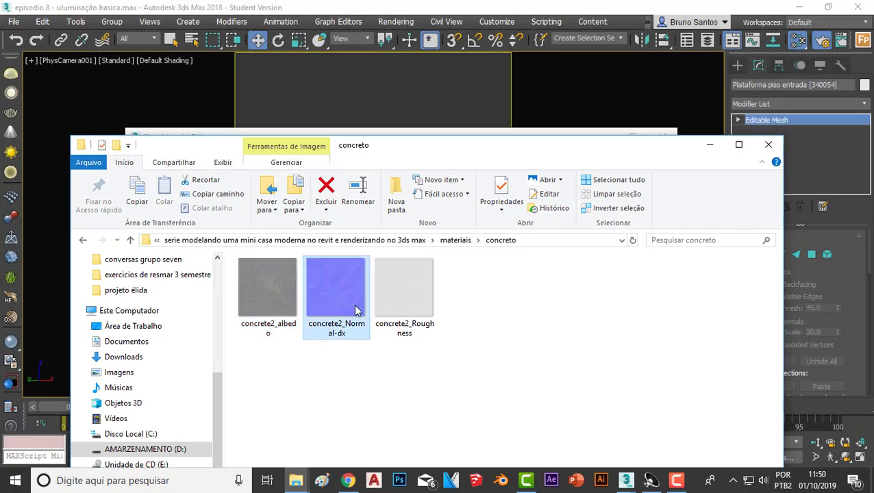
drag(355, 310, 324, 327)
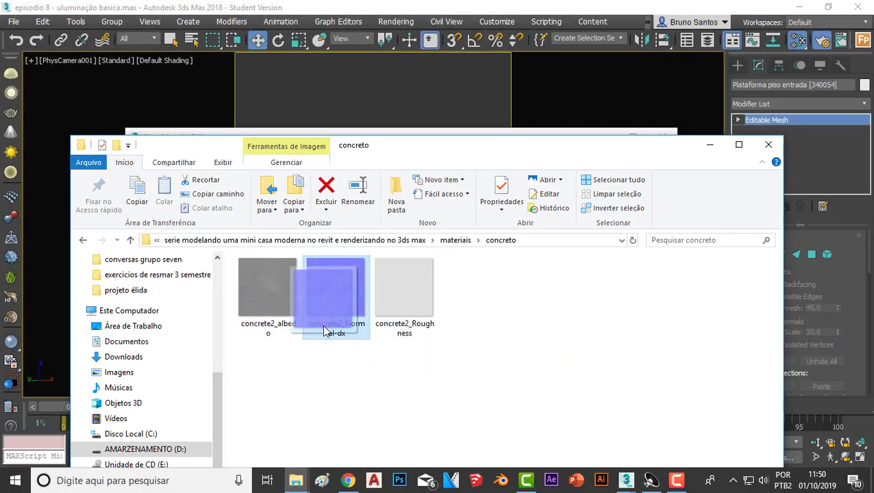
mouse_move(323, 327)
mouse_down()
mouse_move(635, 485)
mouse_move(533, 418)
mouse_move(325, 326)
mouse_up()
- Wire Map #18 into piso de concreto's Bump map and Map #17 into its Diffuse map
scroll(325, 326, up, 3)
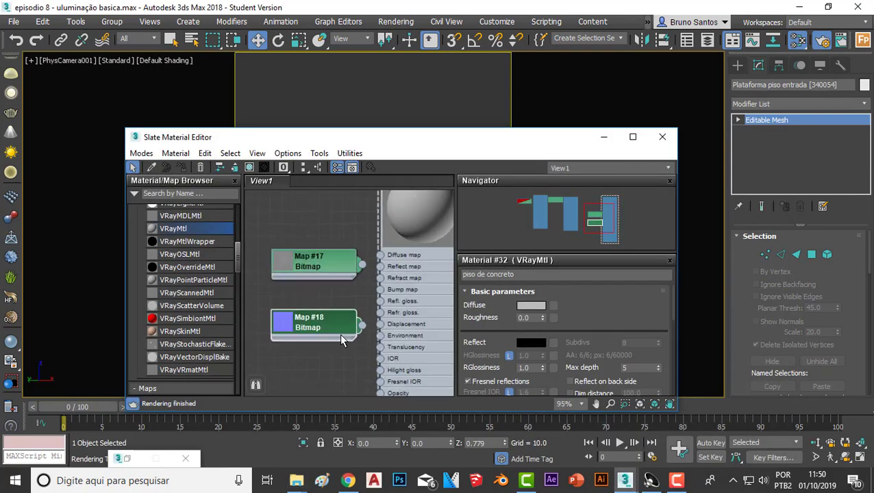
middle_drag(341, 337, 341, 306)
drag(346, 304, 364, 268)
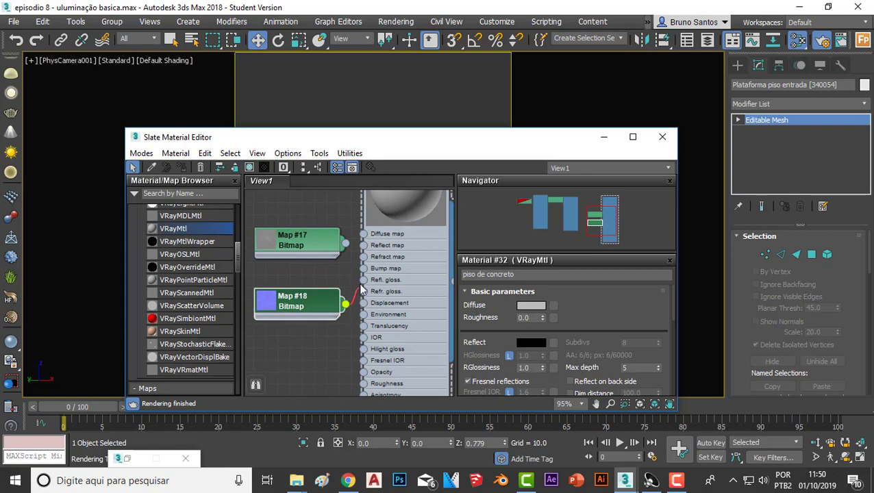
scroll(322, 307, up, 1)
middle_drag(322, 307, 323, 324)
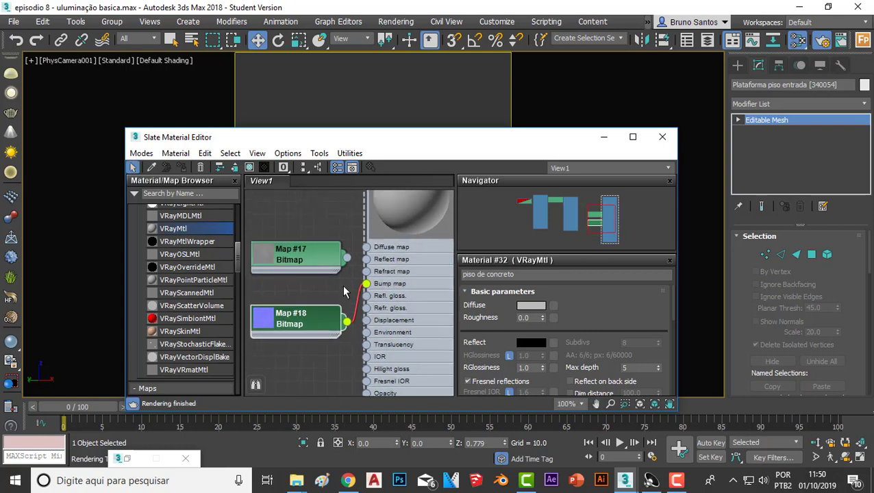
drag(348, 261, 357, 264)
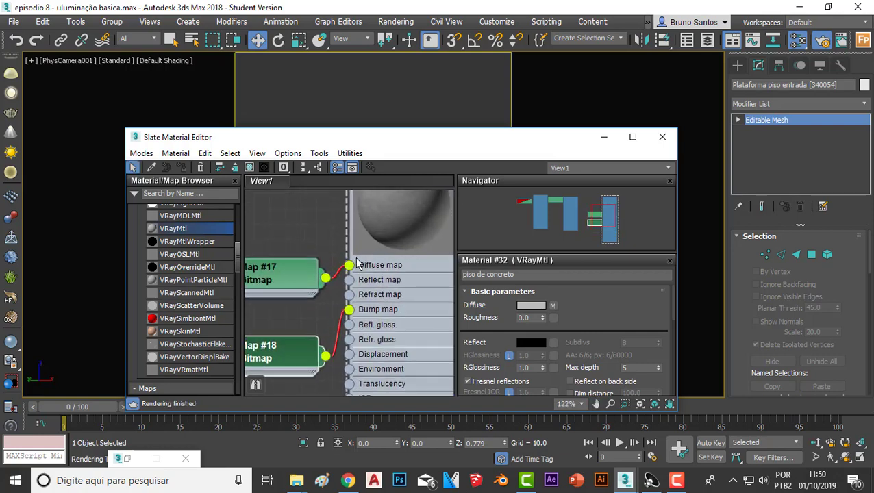
- Turn on Show Shaded Material in Viewport for piso de concreto
scroll(357, 264, down, 1)
middle_drag(357, 264, 349, 301)
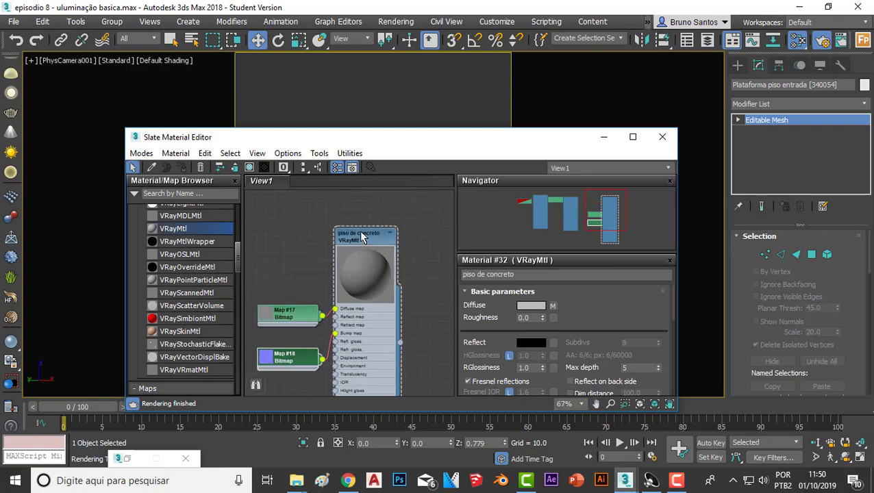
scroll(361, 264, up, 1)
scroll(360, 270, up, 3)
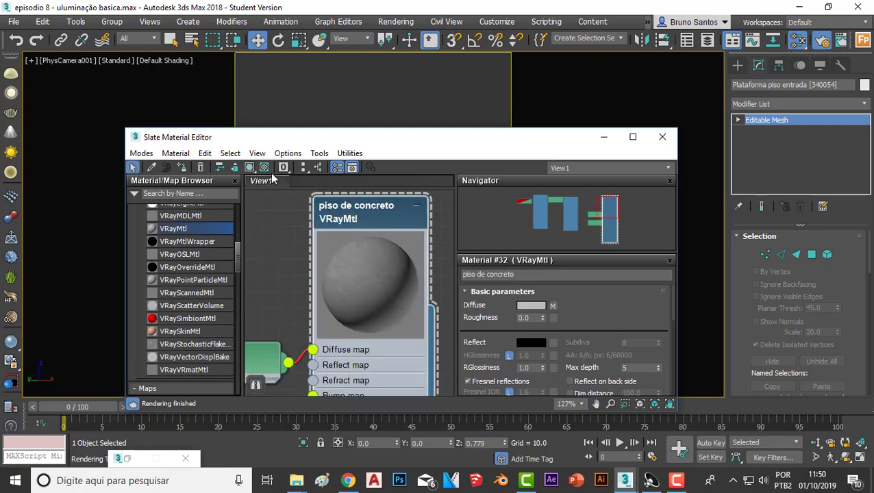
click(250, 169)
mouse_move(283, 140)
mouse_down()
mouse_move(393, 431)
mouse_move(278, 159)
mouse_move(277, 108)
mouse_up()
- Show a checkered background behind the piso de concreto preview
scroll(314, 210, down, 2)
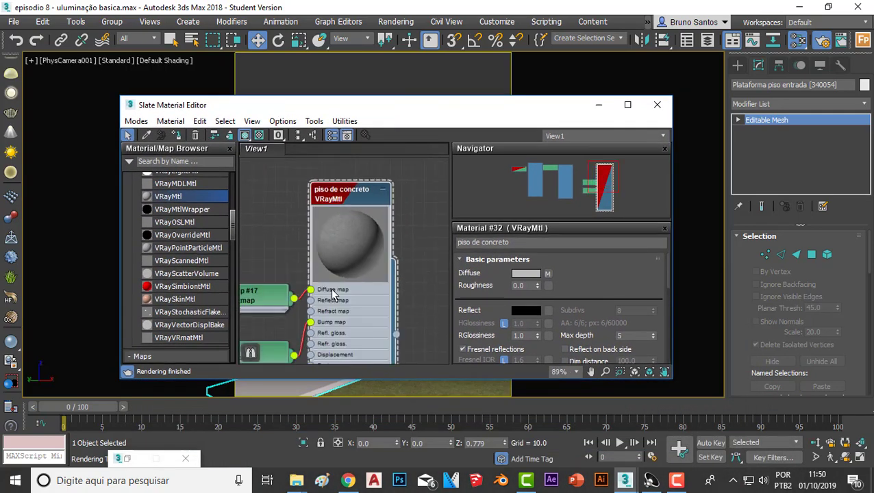
scroll(358, 271, up, 2)
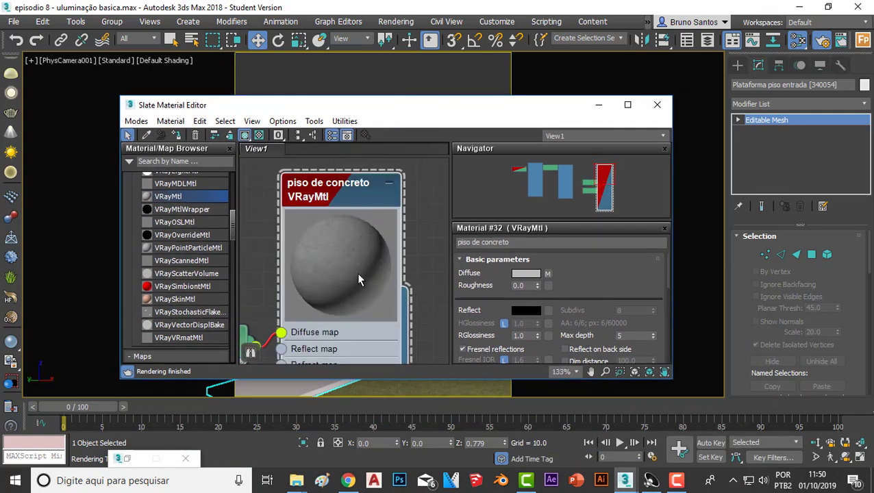
click(259, 136)
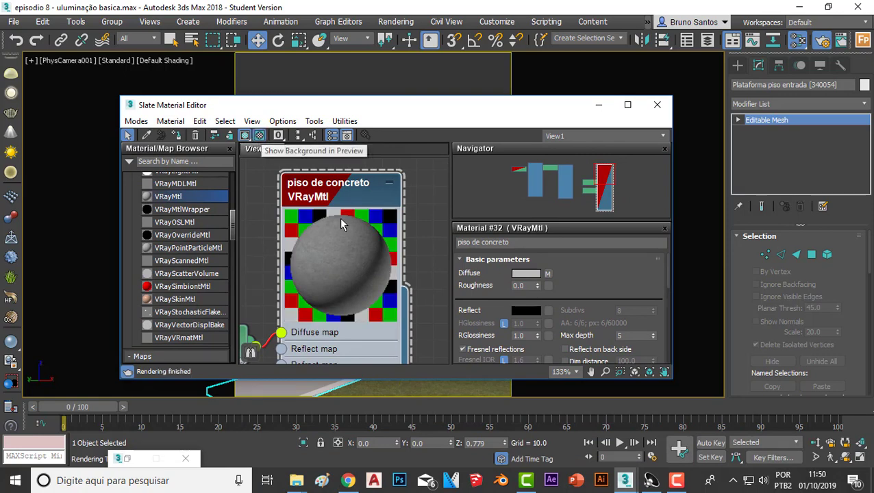
- Set the Reflect colour to mid grey (119) and reflection glossiness to 0.6
scroll(326, 268, up, 1)
scroll(326, 268, down, 2)
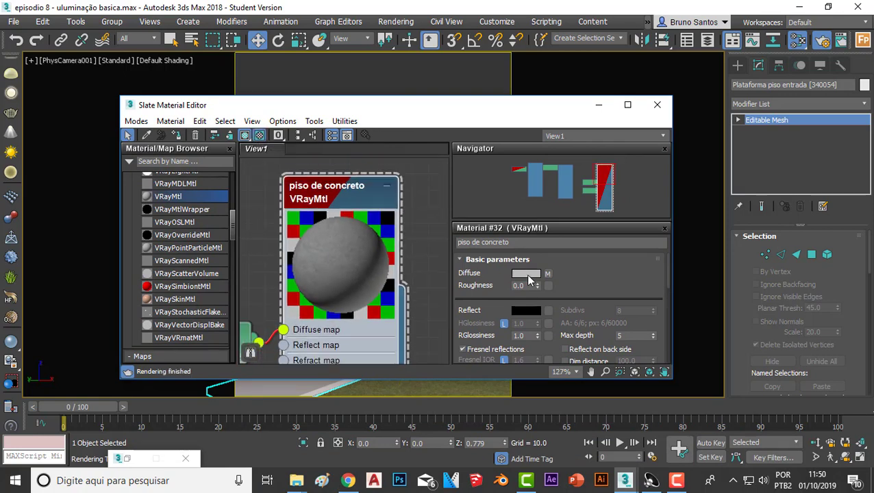
click(529, 311)
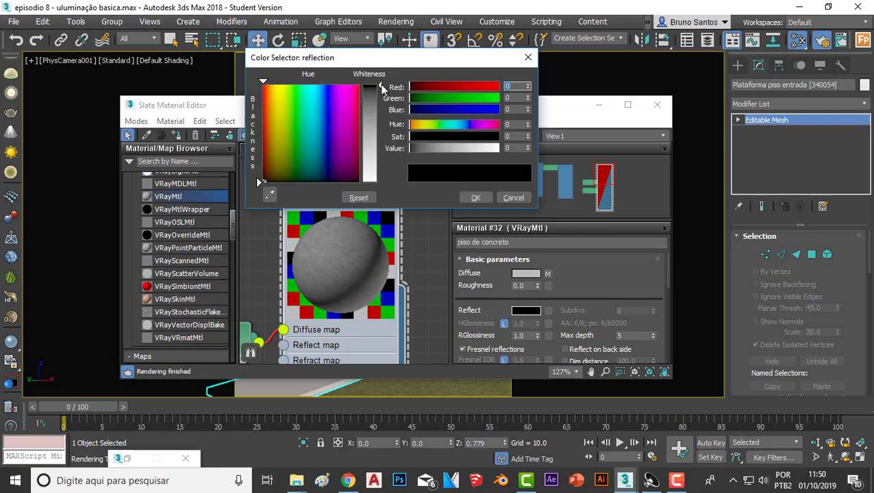
drag(381, 86, 381, 137)
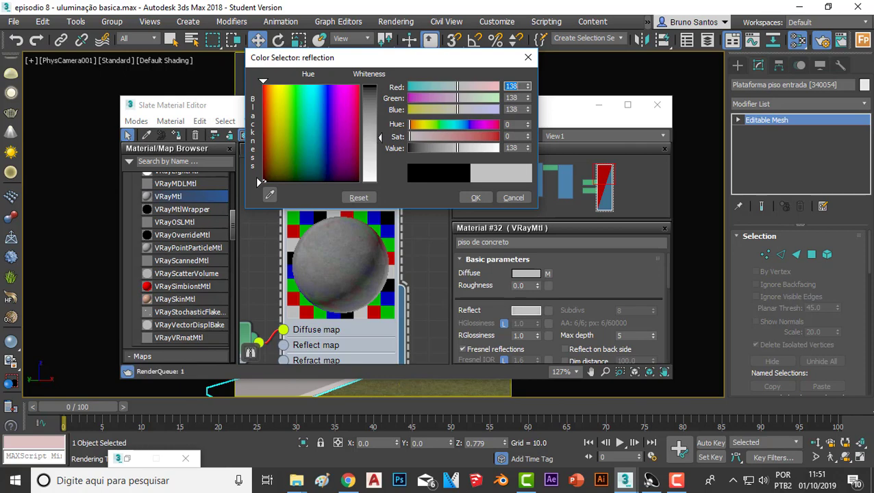
click(475, 197)
double_click(524, 337)
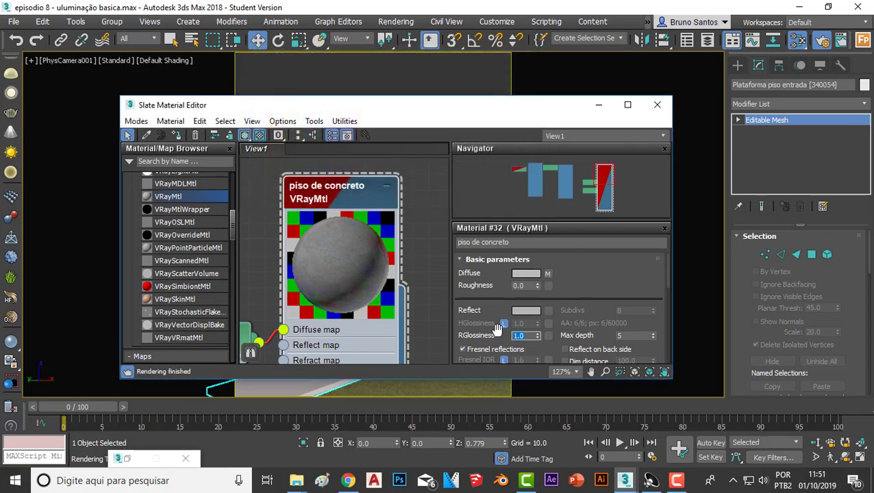
text(0.7)
text(0.6)
key(Return)
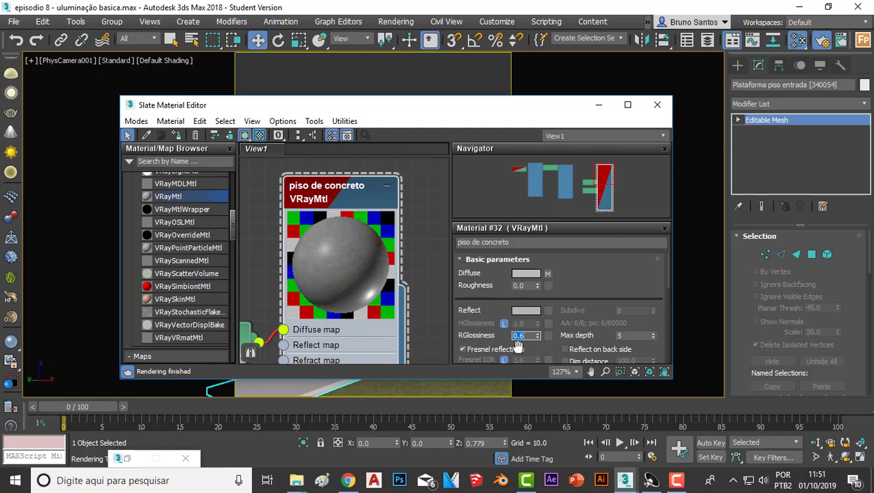
scroll(337, 267, down, 2)
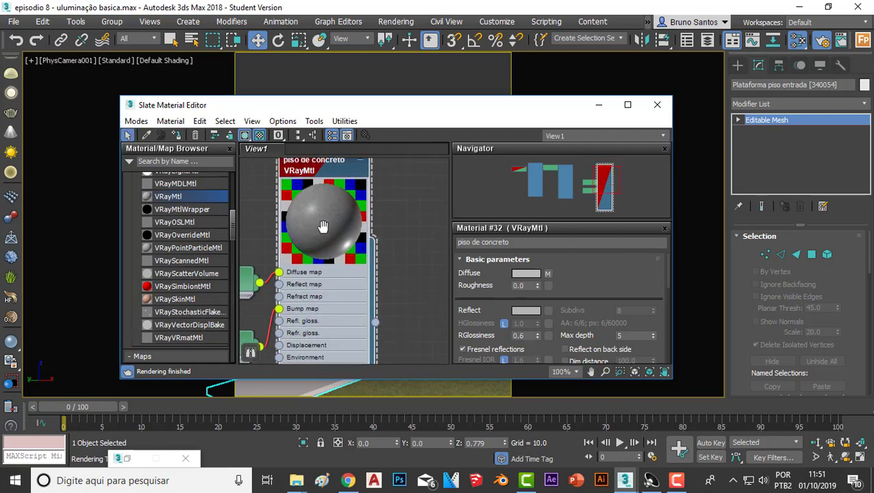
scroll(347, 184, down, 2)
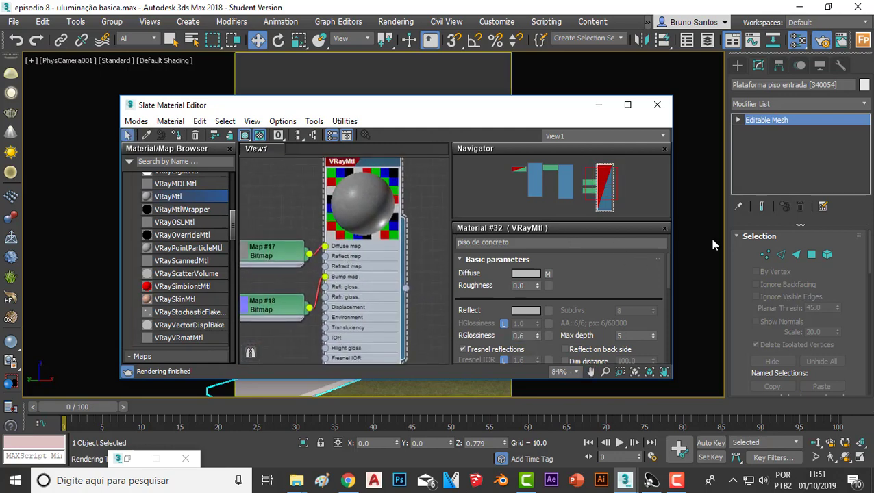
drag(667, 265, 666, 357)
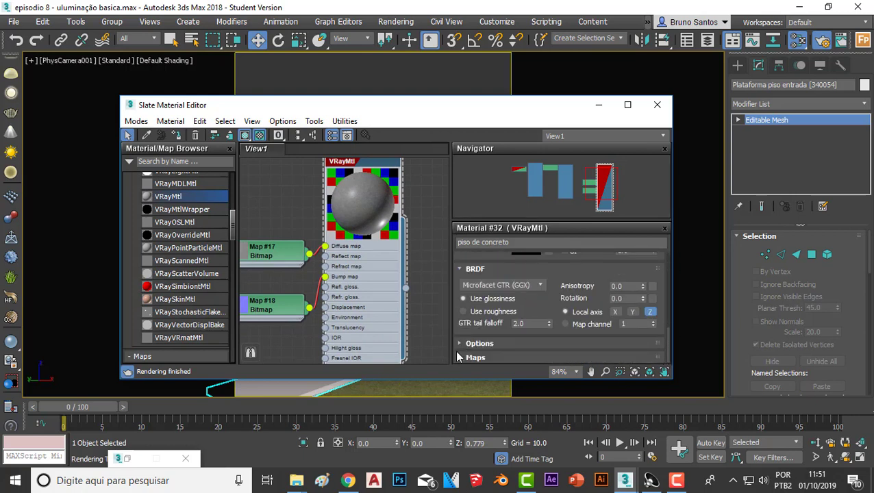
- In the VRayMtl Maps rollout, change the Bump amount from 30 to 150
click(460, 358)
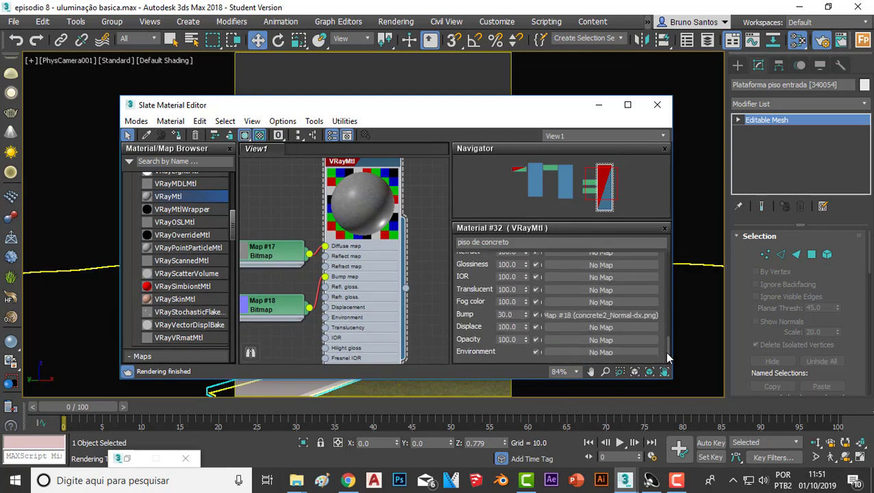
drag(669, 342, 668, 359)
scroll(388, 191, up, 3)
scroll(357, 196, up, 3)
scroll(362, 185, up, 2)
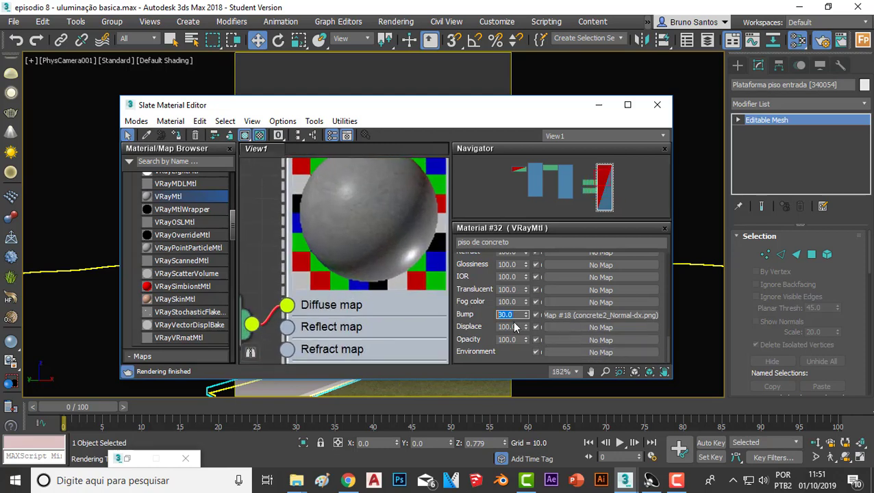
text(100)
key(Return)
text(50)
key(Return)
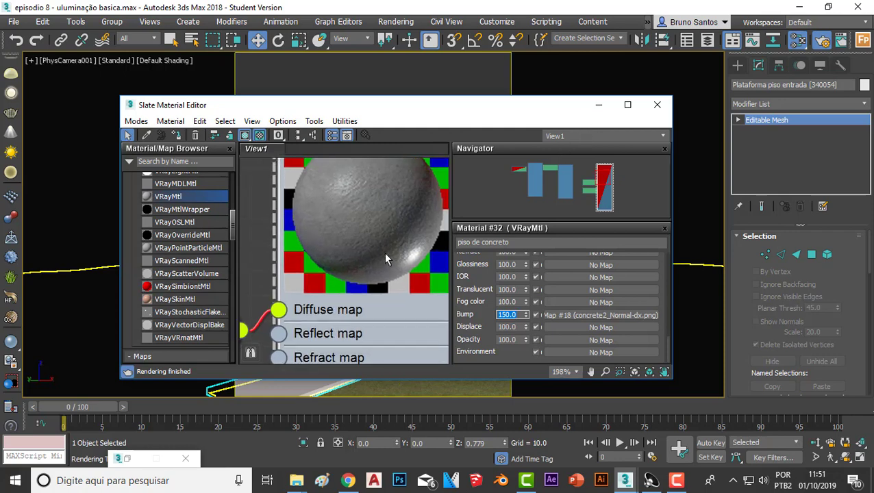
scroll(385, 259, down, 1)
scroll(383, 252, down, 3)
scroll(381, 229, up, 2)
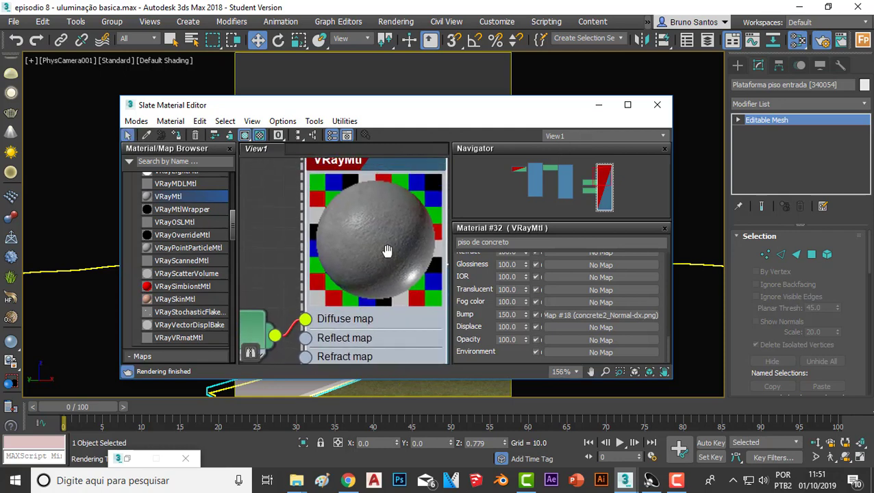
scroll(384, 246, up, 3)
scroll(383, 242, up, 1)
scroll(384, 248, down, 2)
scroll(384, 246, down, 2)
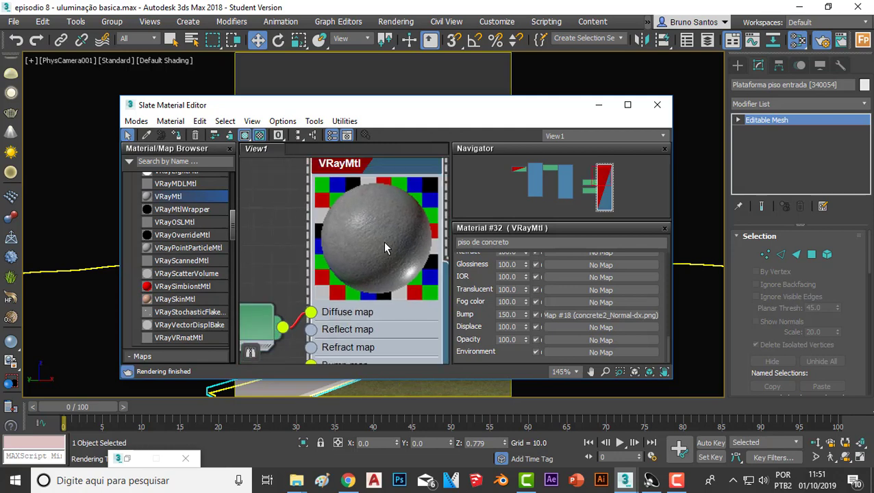
scroll(373, 248, down, 2)
scroll(364, 264, down, 2)
scroll(356, 253, down, 1)
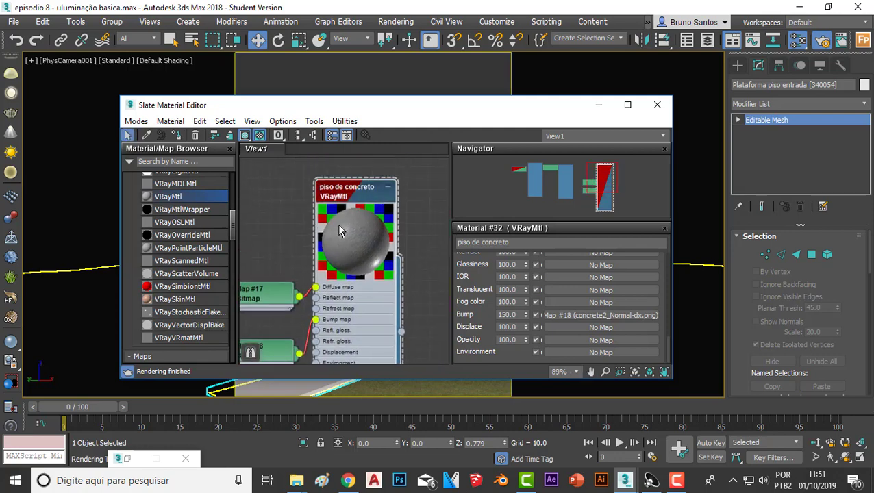
scroll(337, 224, down, 1)
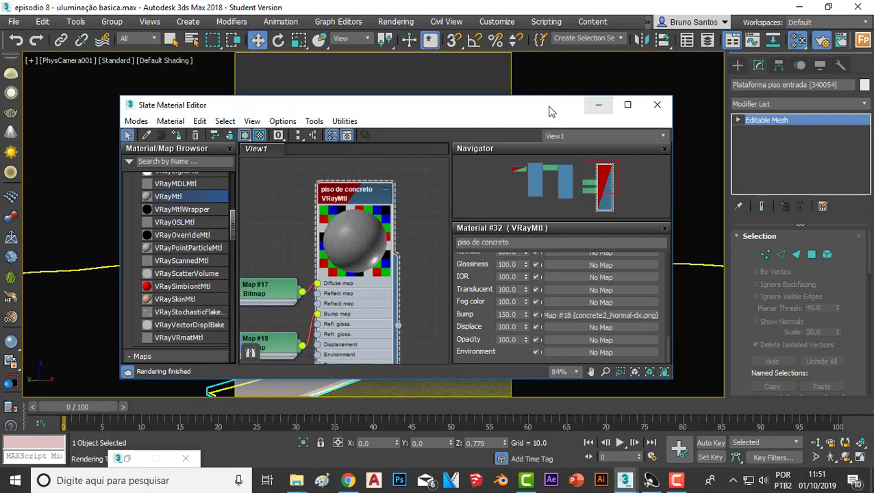
- Switch to a Perspective view framed on the selected entrance path, looking down
click(588, 104)
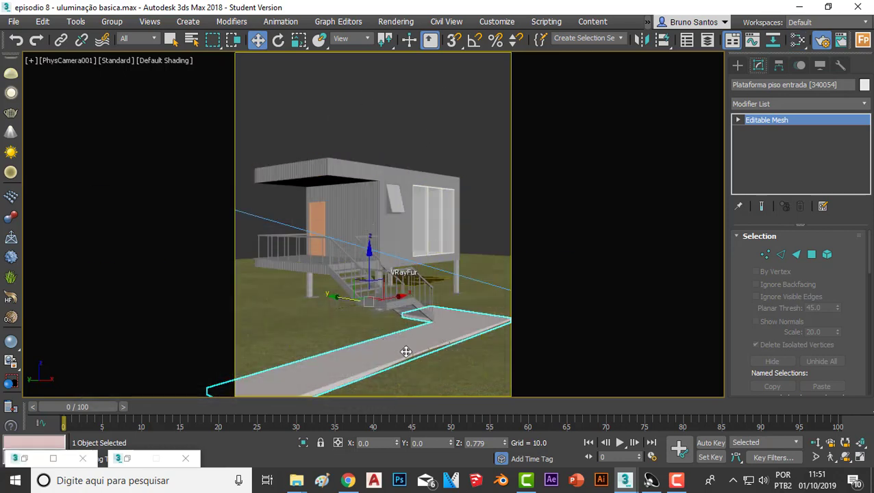
key(p)
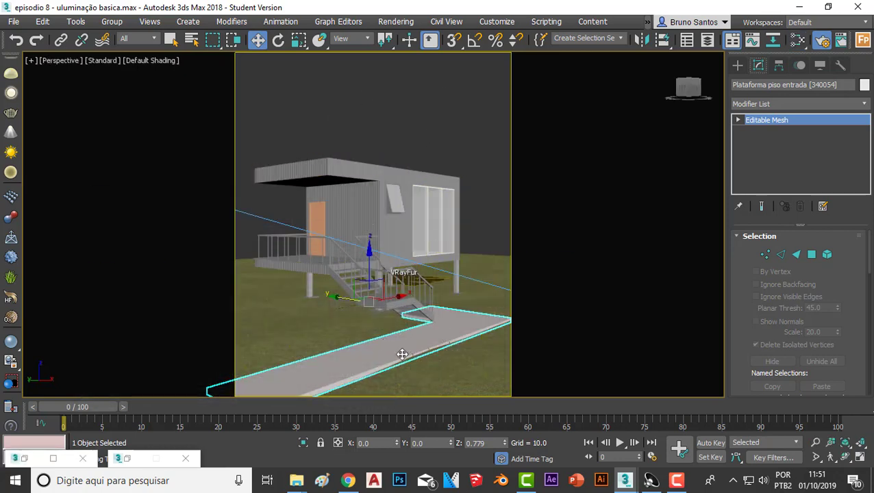
key(shift+f)
scroll(402, 354, up, 3)
scroll(397, 342, down, 4)
alt+middle_drag(397, 343, 390, 322)
scroll(387, 312, up, 5)
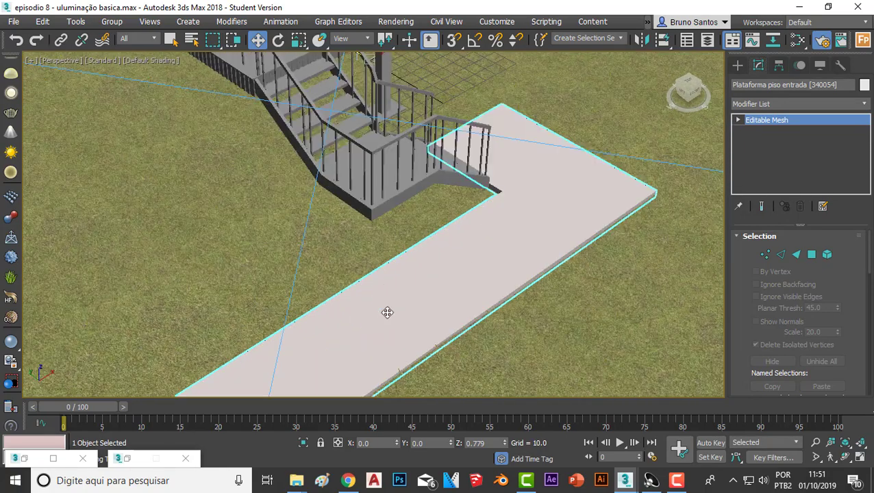
scroll(387, 312, up, 5)
scroll(391, 328, down, 3)
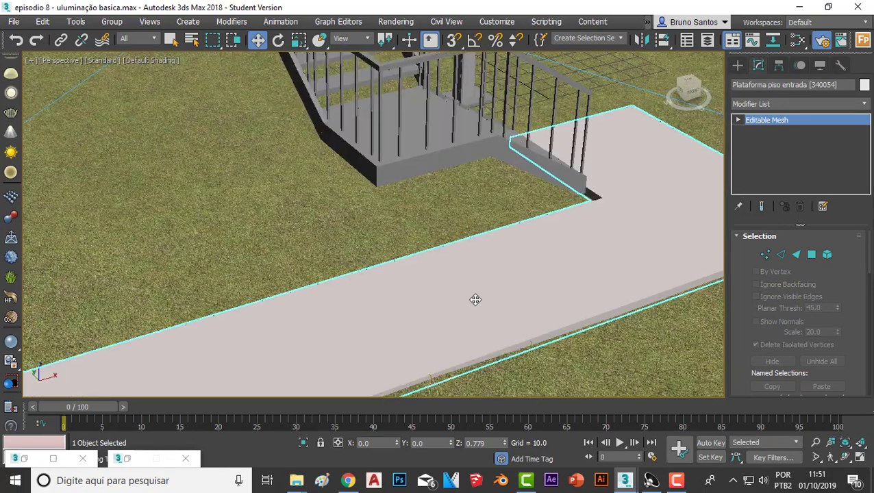
- Restore the Slate editor and turn on viewport display of the concrete albedo map
click(127, 458)
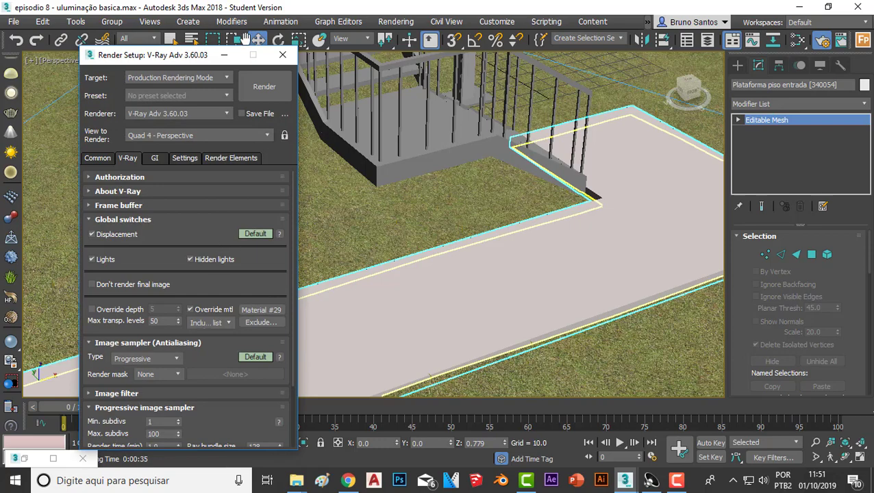
click(224, 55)
click(33, 459)
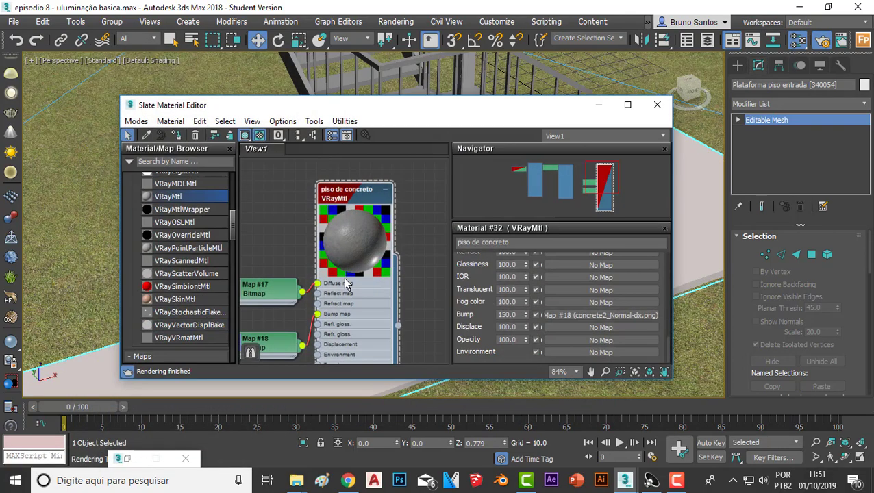
scroll(347, 284, down, 3)
click(276, 294)
drag(353, 116, 409, 325)
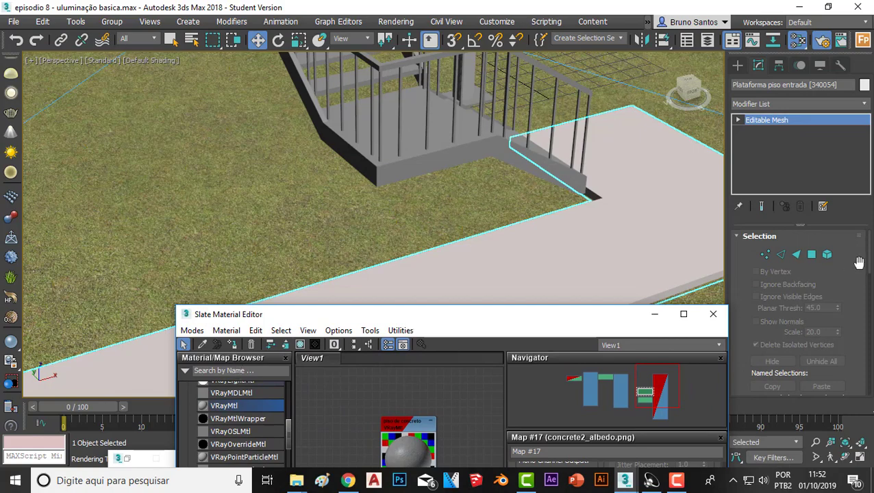
drag(504, 324, 487, 211)
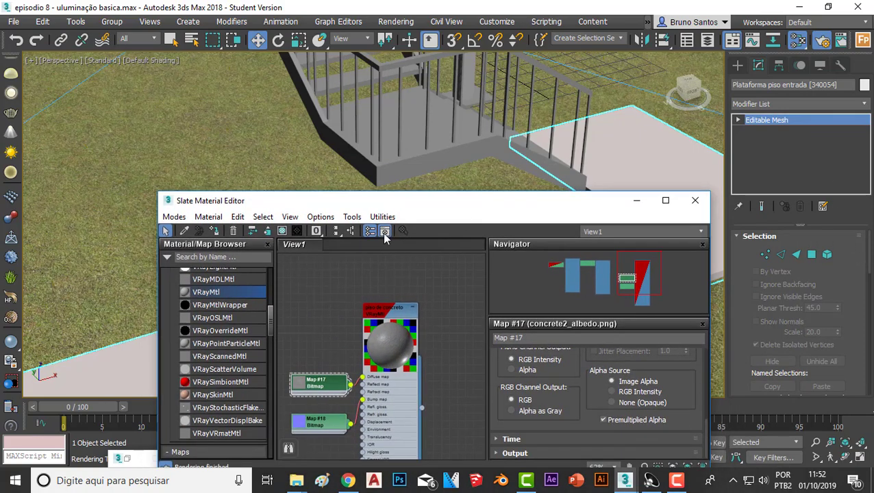
click(282, 231)
mouse_move(541, 203)
mouse_down()
mouse_move(545, 287)
mouse_move(554, 256)
mouse_up()
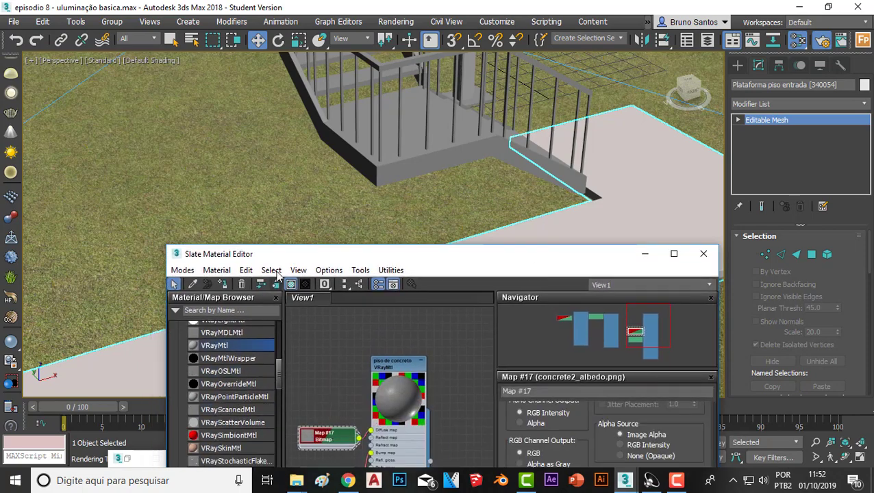
- Show piso de concreto shaded in the viewport and assign it to the selected path
click(306, 284)
click(399, 365)
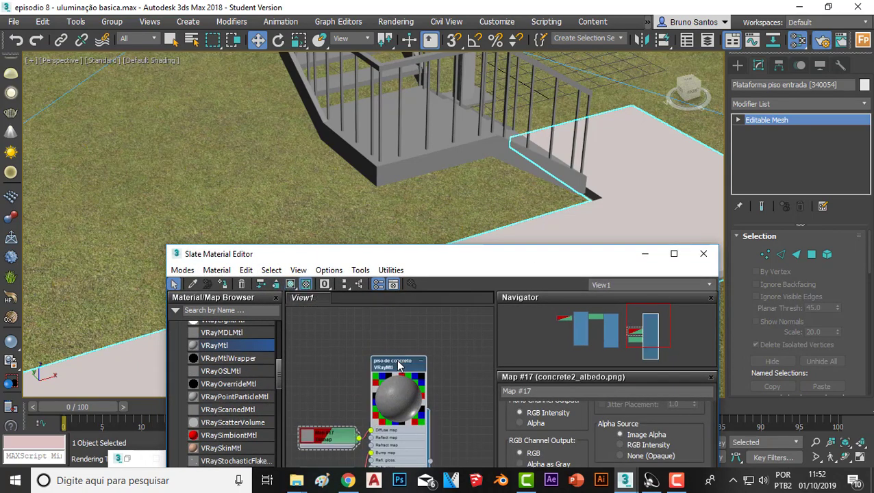
click(291, 285)
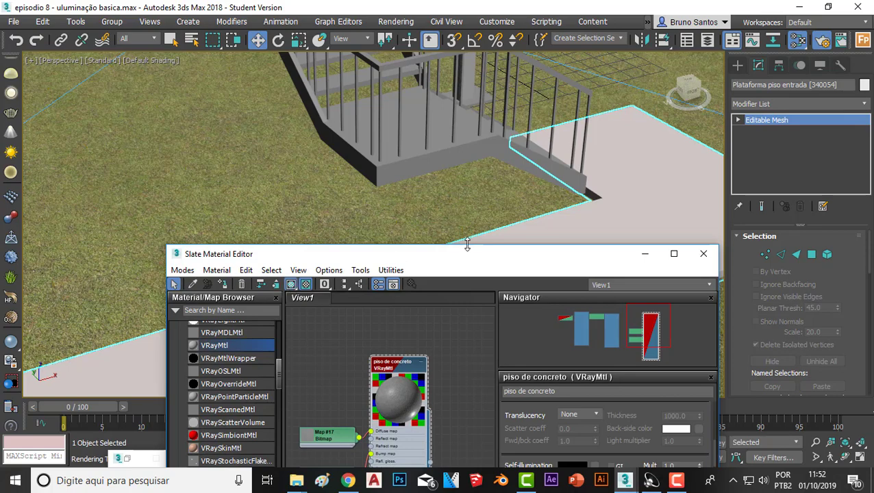
drag(470, 256, 464, 269)
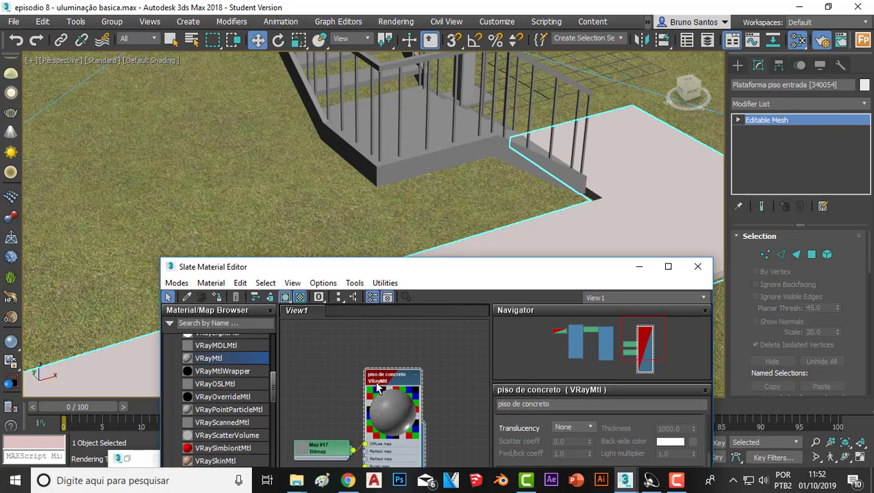
click(215, 297)
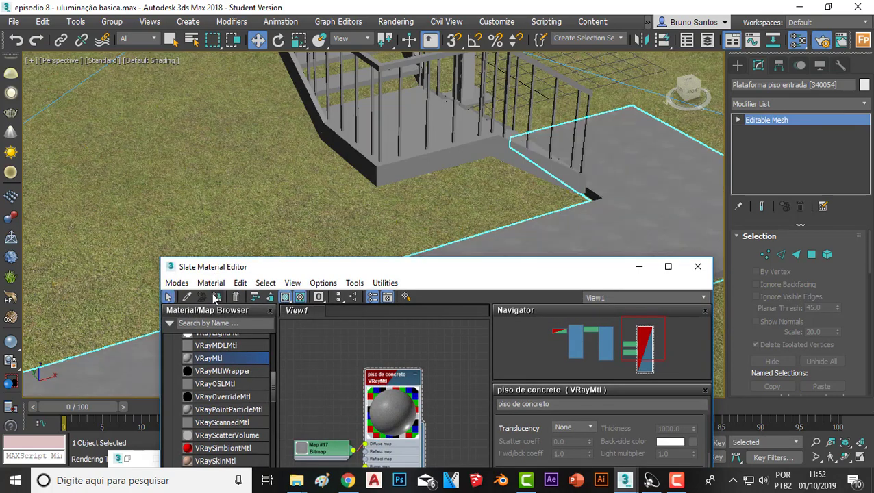
- Minimize the material editor and orbit the view along the concrete path
click(639, 267)
scroll(405, 367, up, 3)
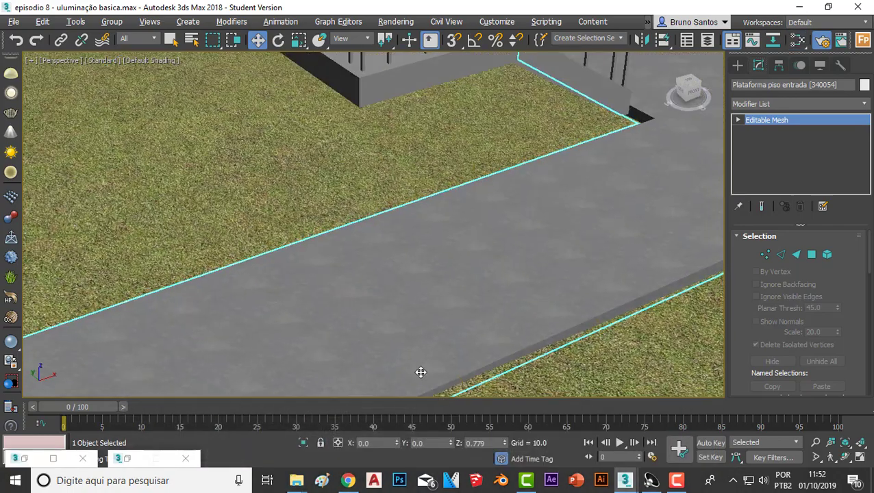
scroll(419, 370, up, 3)
mouse_move(447, 389)
alt+middle_down()
mouse_move(422, 318)
mouse_move(363, 310)
alt+middle_up()
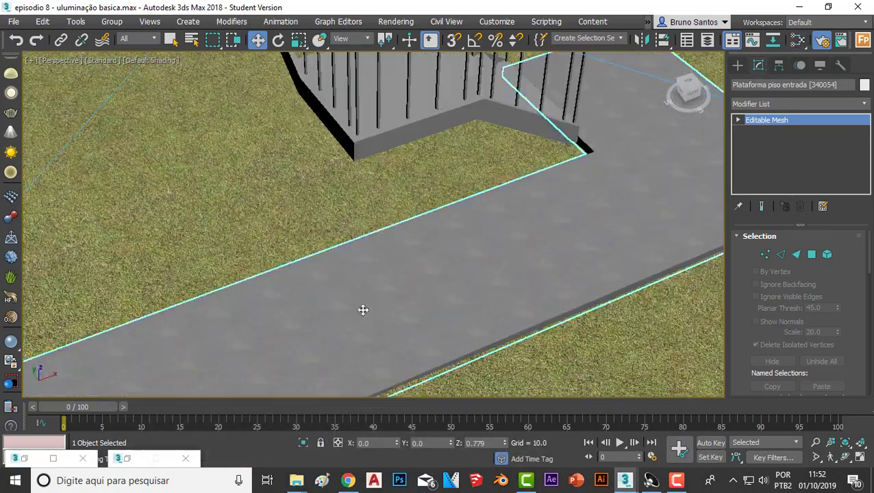
scroll(439, 286, up, 5)
alt+middle_drag(437, 285, 446, 274)
scroll(446, 277, up, 2)
scroll(616, 260, down, 1)
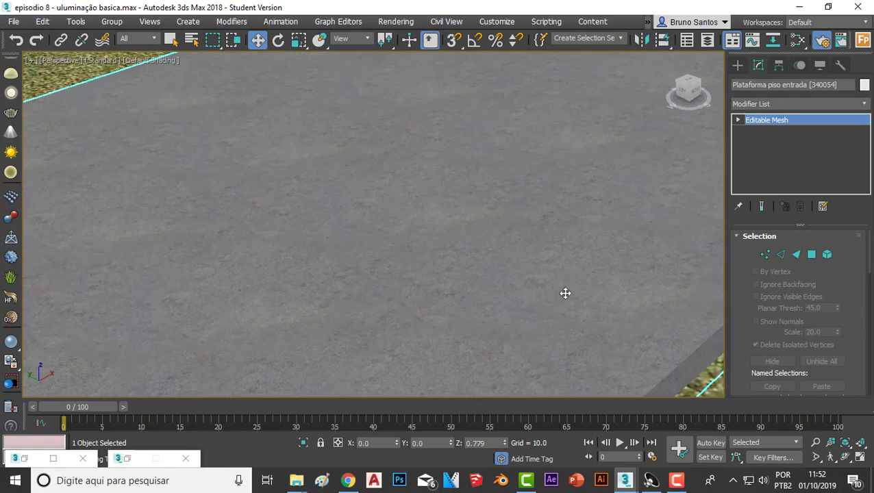
scroll(564, 292, down, 3)
- Add a UVW Map modifier to the path with Box mapping
click(802, 102)
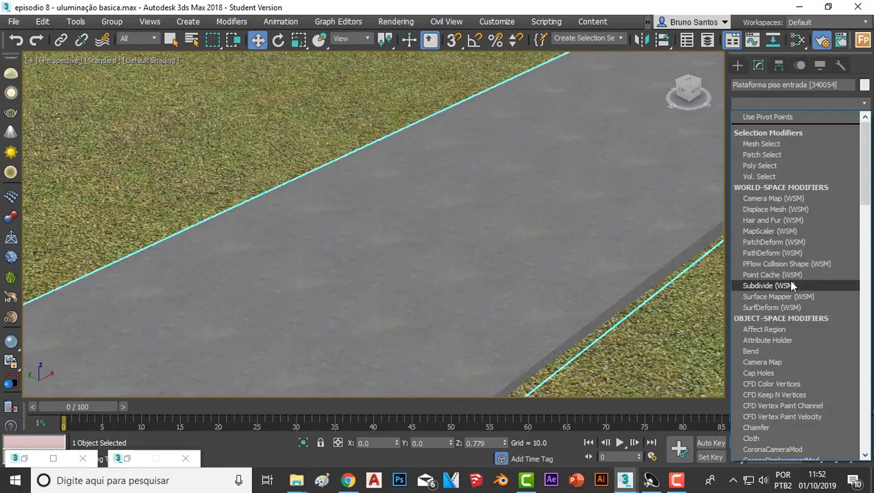
key(u)
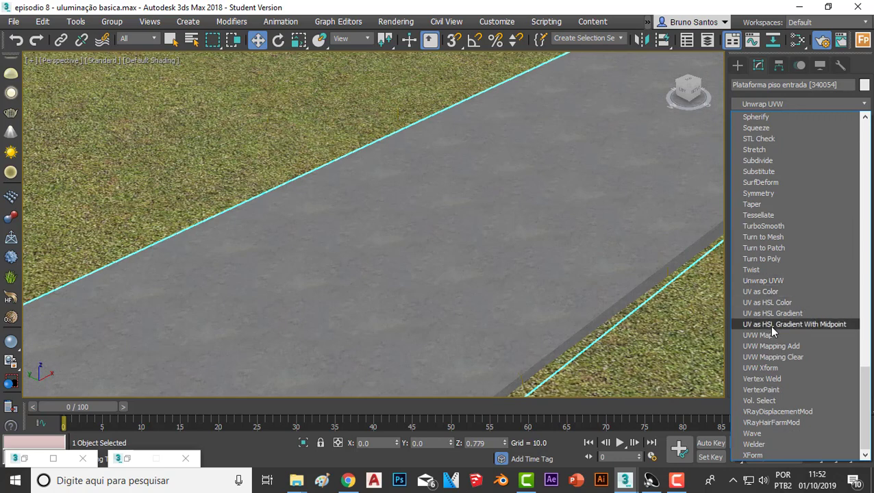
click(758, 335)
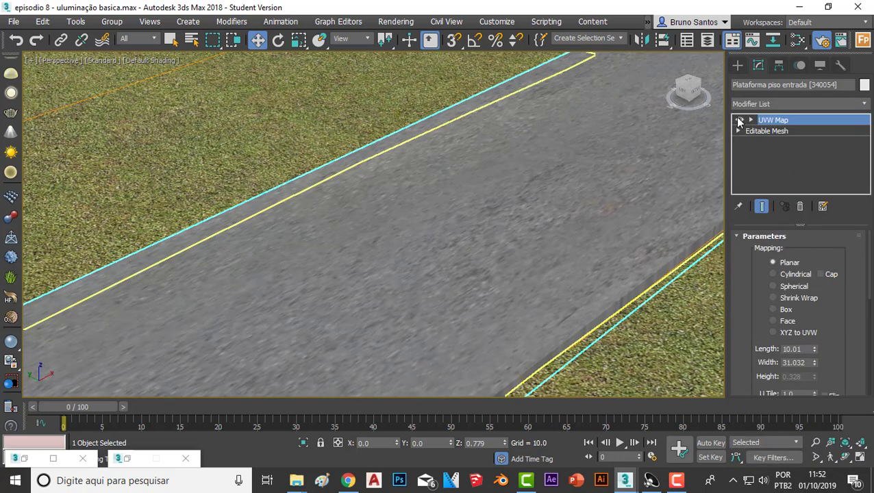
click(774, 310)
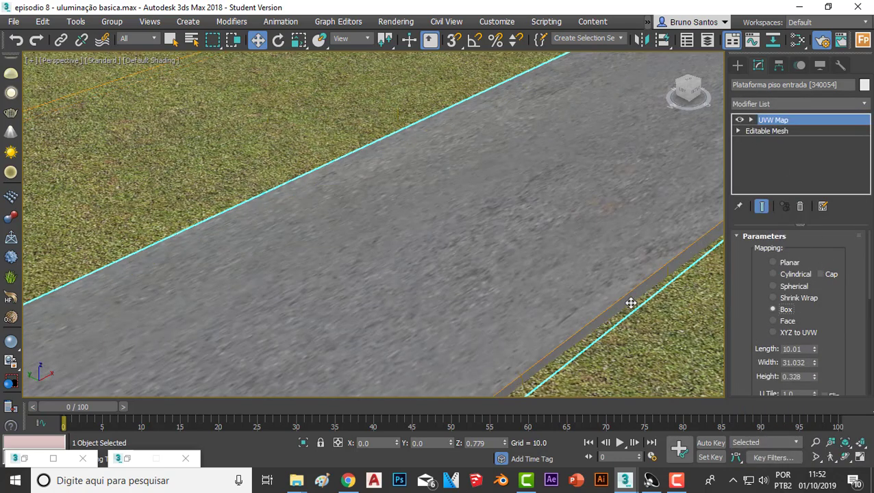
scroll(621, 307, up, 2)
scroll(564, 275, up, 1)
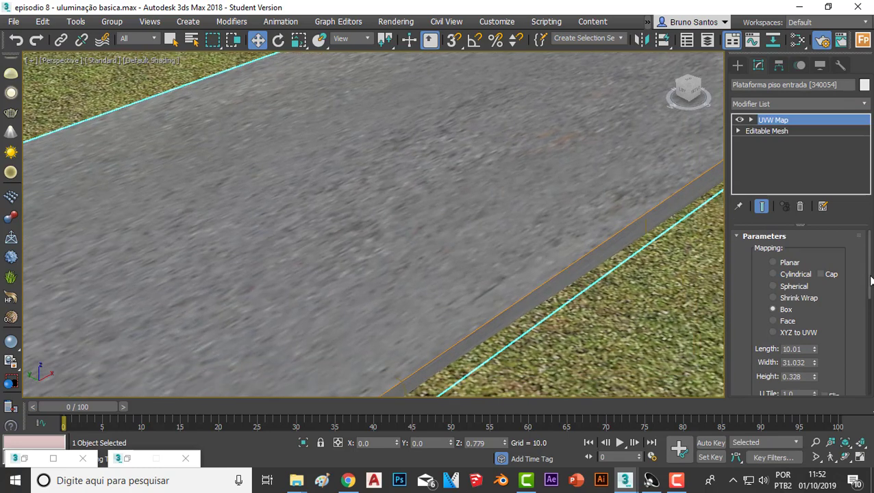
scroll(843, 286, down, 2)
scroll(841, 312, up, 2)
scroll(844, 331, down, 3)
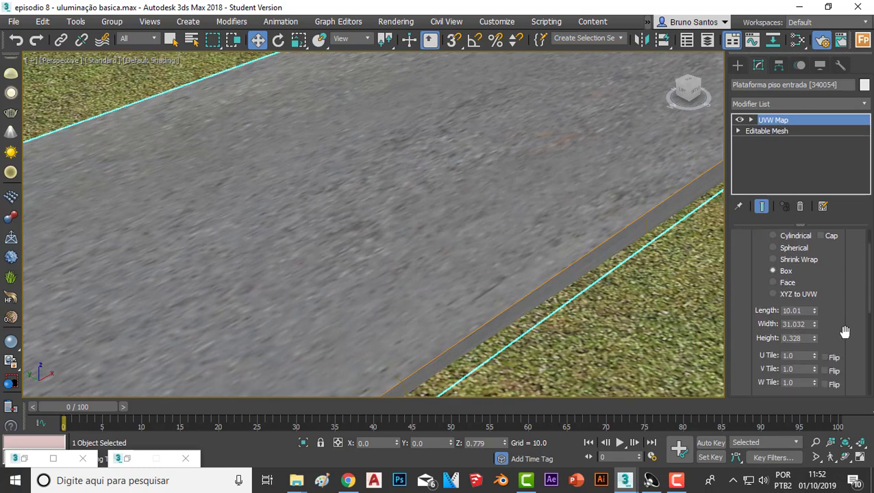
scroll(844, 331, down, 2)
- Turn Real-World Map Size off and set the mapping Length and Width to 50
click(759, 360)
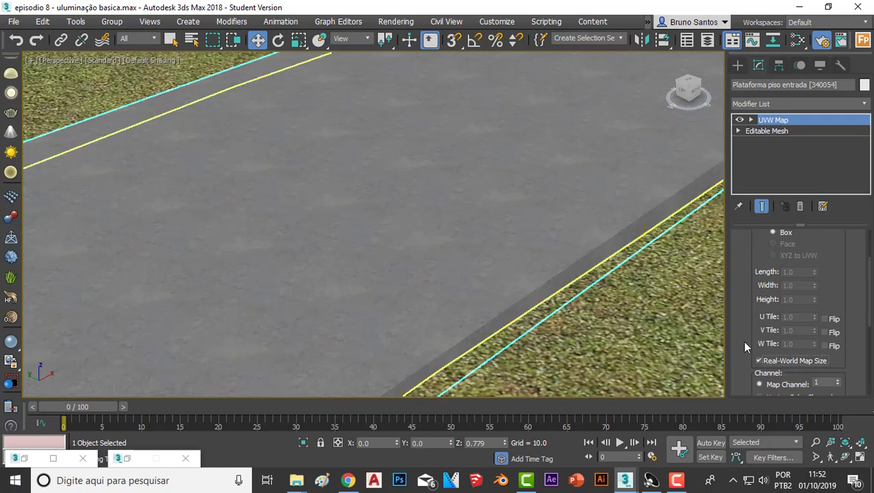
click(758, 360)
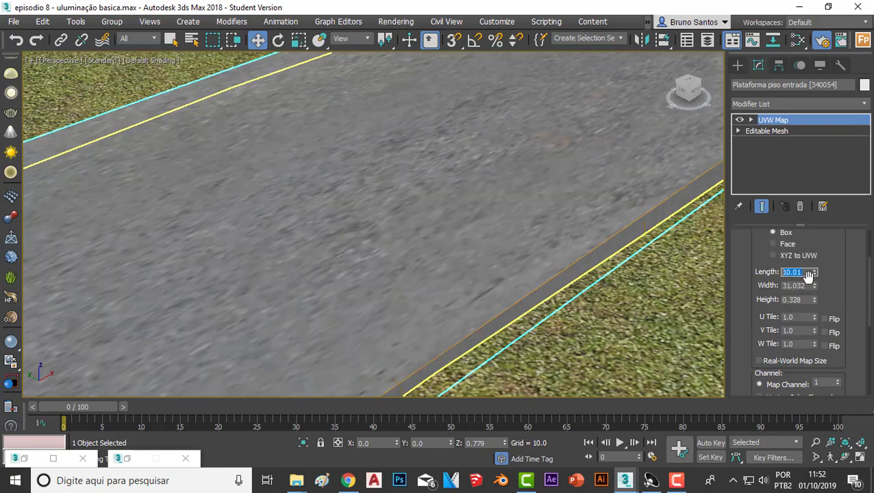
text(0)
key(Return)
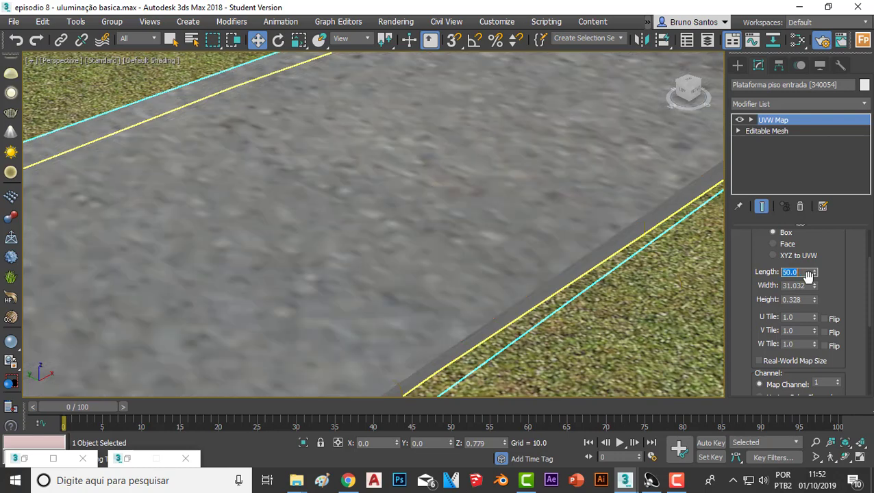
double_click(798, 285)
text(50)
key(Return)
- Change the mapping Length and Width to 15 each
scroll(421, 257, down, 5)
scroll(421, 257, up, 5)
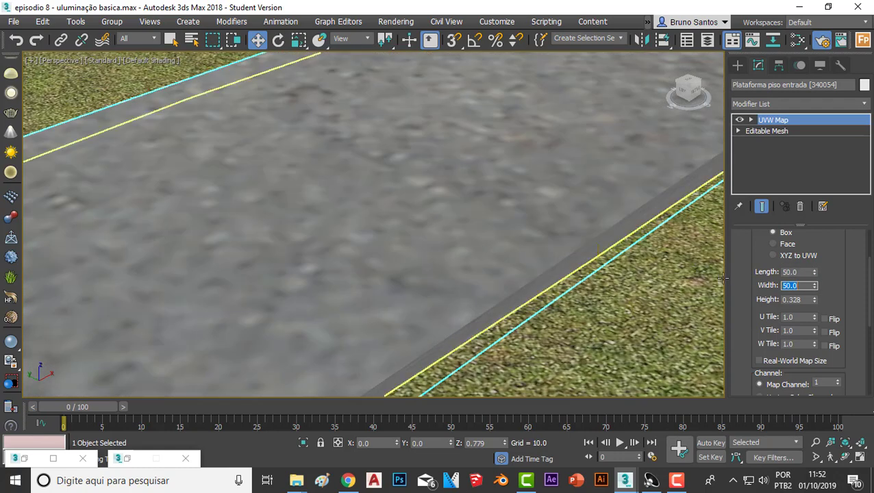
key(shift+Tab)
text(5)
key(Return)
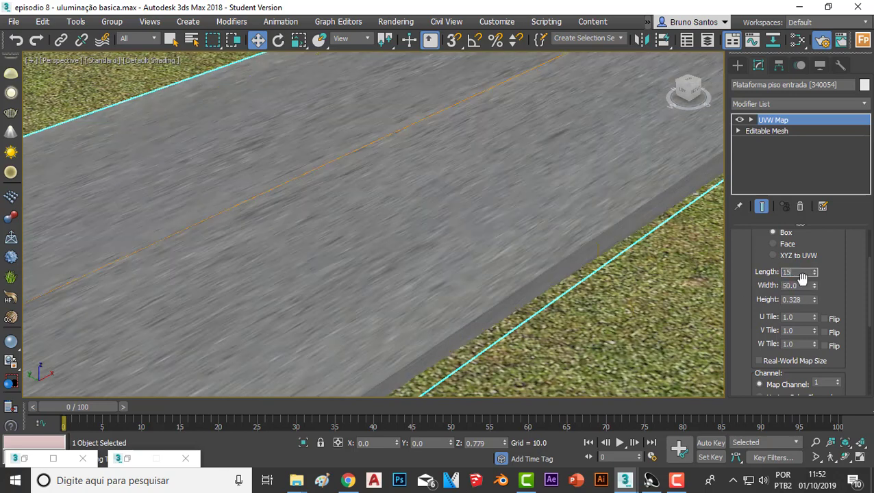
key(Tab)
text(15)
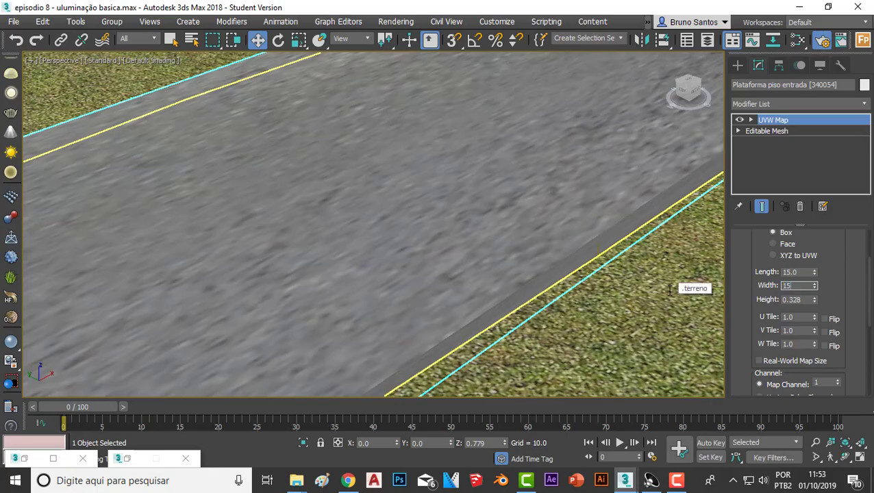
key(Return)
- Adjust the UVW Map Height to about 4.556
mouse_move(399, 260)
alt+middle_down()
mouse_move(473, 253)
mouse_move(470, 236)
mouse_move(448, 266)
mouse_move(405, 244)
alt+middle_up()
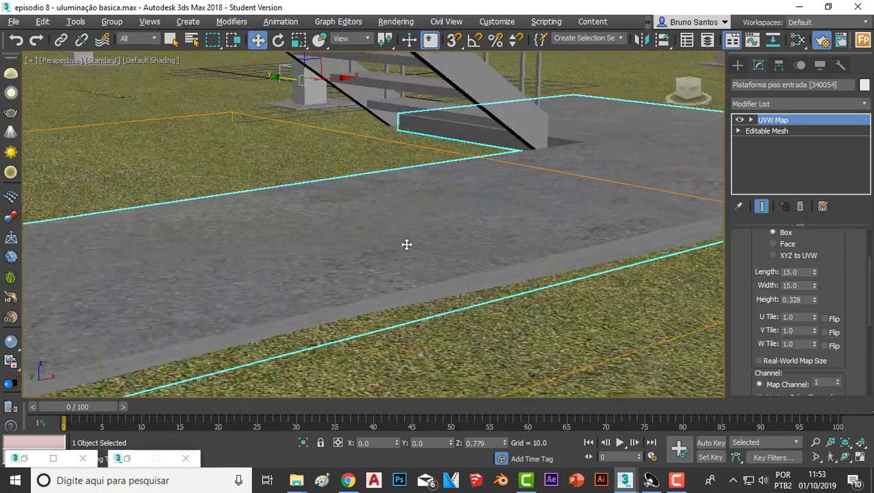
drag(814, 299, 804, 134)
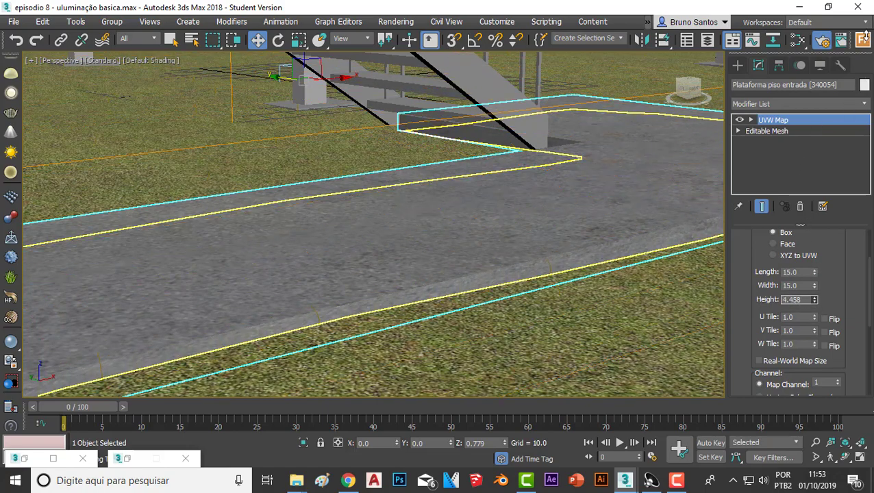
scroll(424, 284, up, 3)
scroll(441, 324, up, 2)
scroll(441, 324, down, 2)
scroll(440, 322, down, 2)
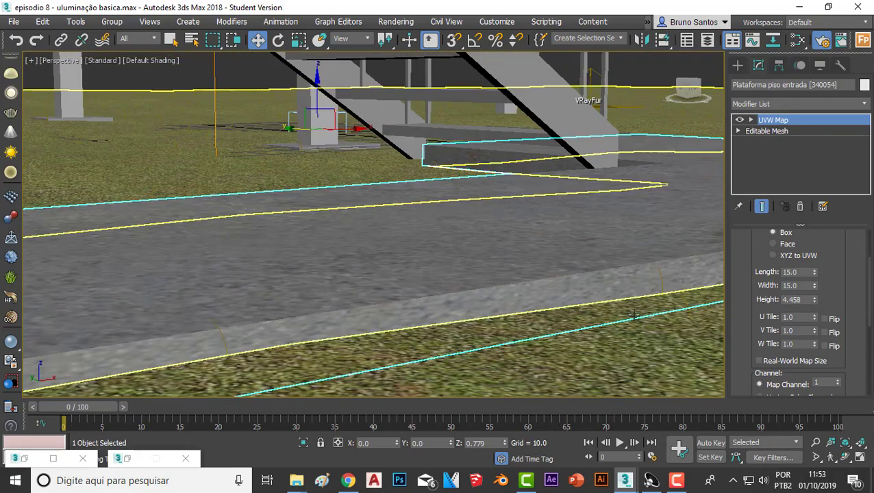
drag(814, 300, 813, 317)
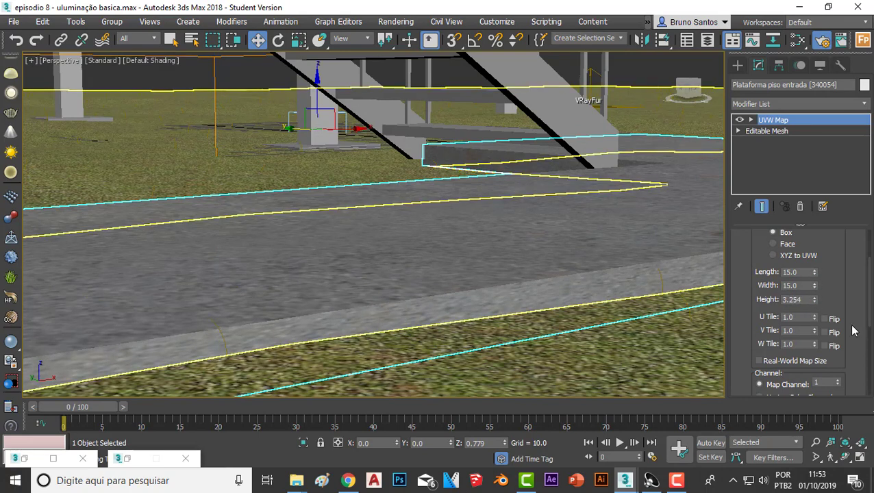
drag(813, 305, 814, 288)
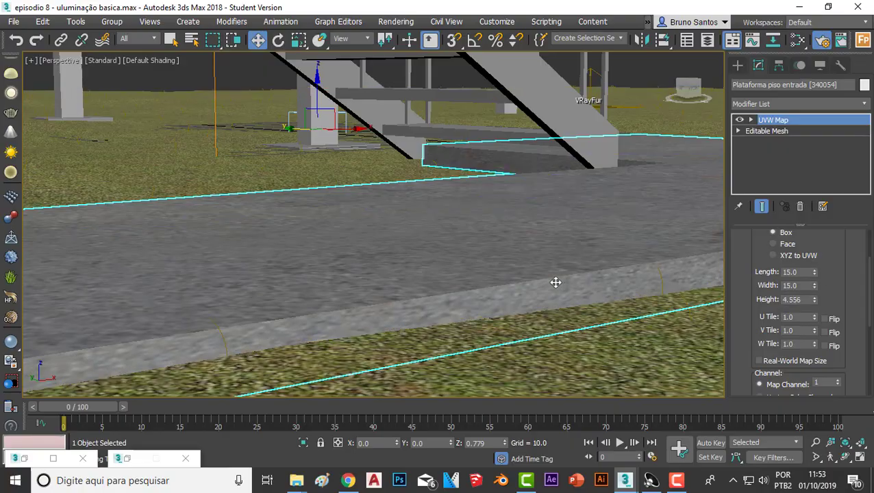
scroll(548, 315, up, 4)
scroll(568, 330, down, 3)
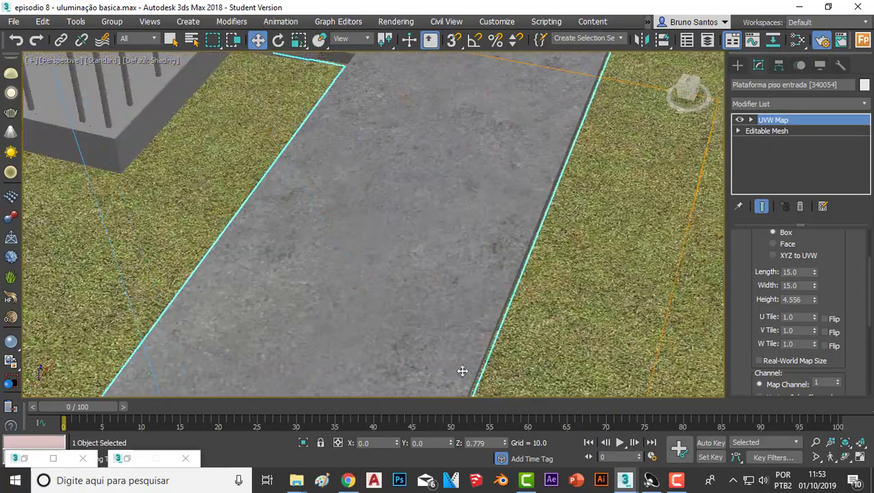
- Look through PhysCamera001 with the safe frame boundary shown
mouse_move(463, 368)
middle_down()
mouse_move(444, 350)
mouse_move(441, 357)
mouse_move(441, 318)
middle_up()
scroll(441, 317, down, 4)
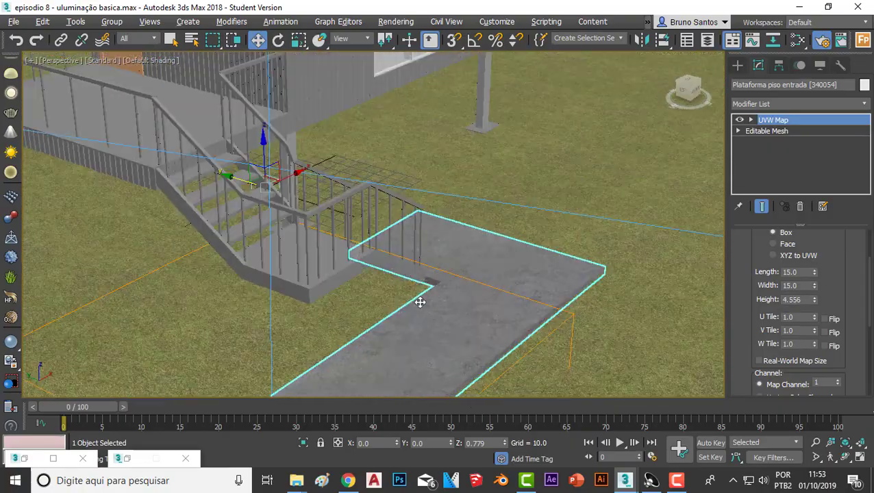
scroll(429, 305, up, 3)
key(c)
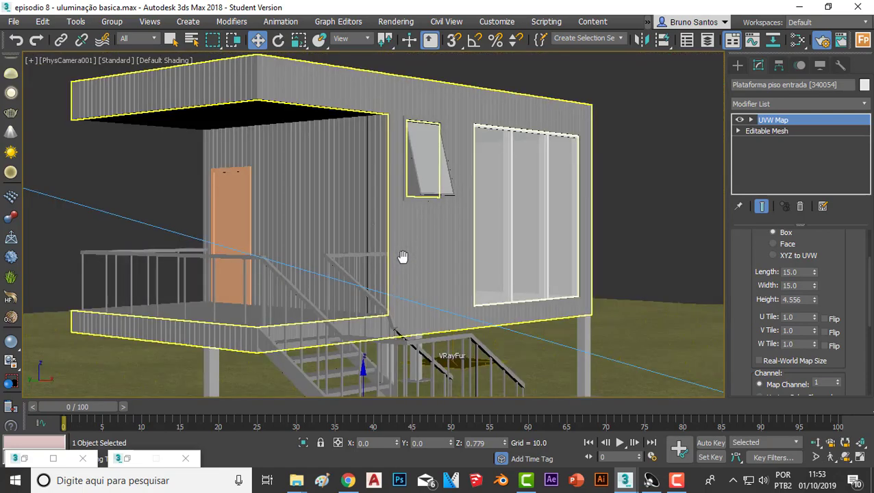
key(shift+f)
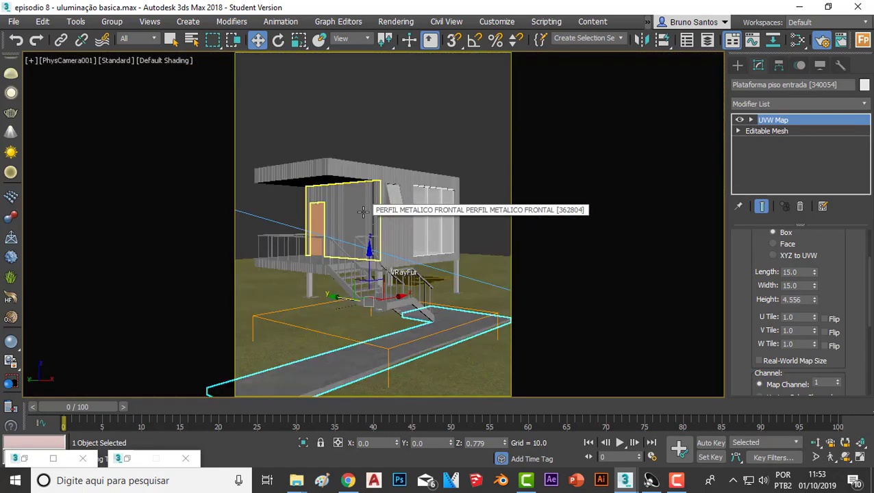
- Reselect the concrete entrance path and briefly check the render settings window
click(423, 129)
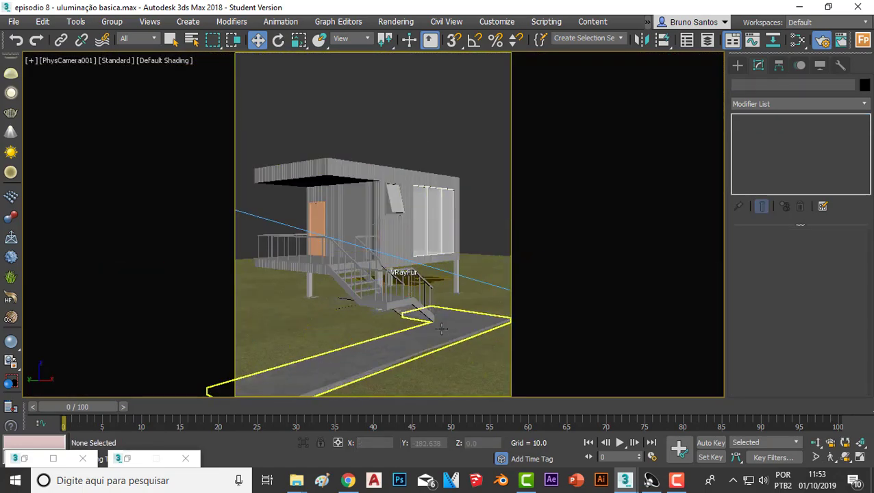
click(460, 353)
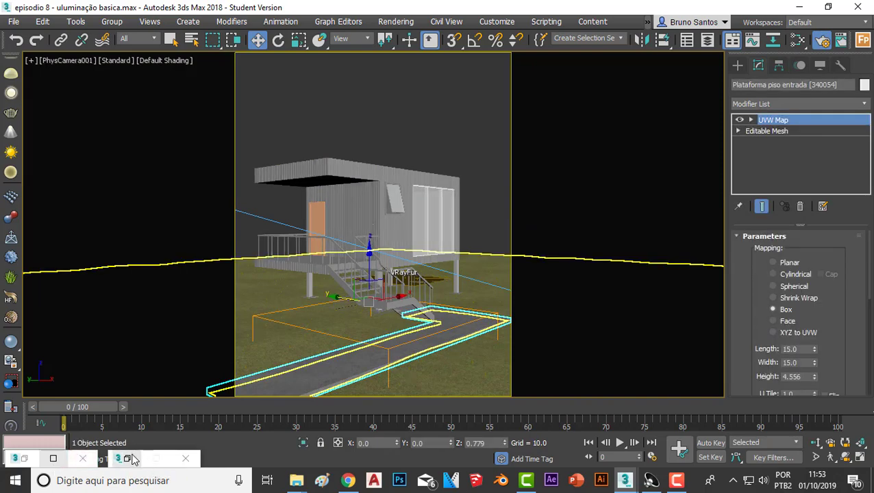
click(132, 463)
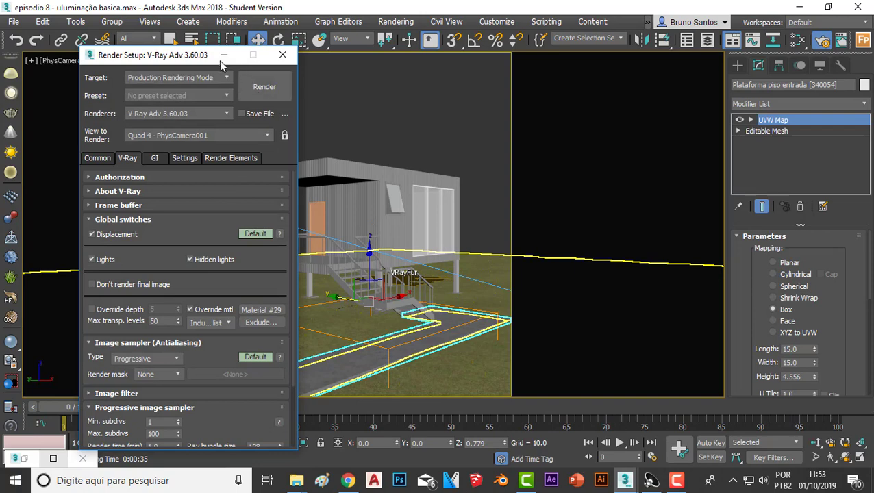
click(274, 48)
- Bring up the Slate Material Editor and frame the piso de concreto bitmap nodes
click(24, 458)
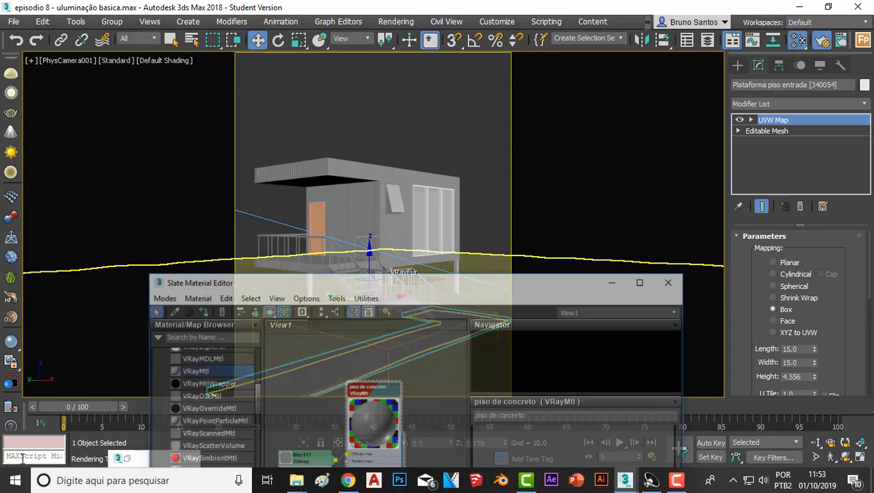
drag(302, 267, 194, 152)
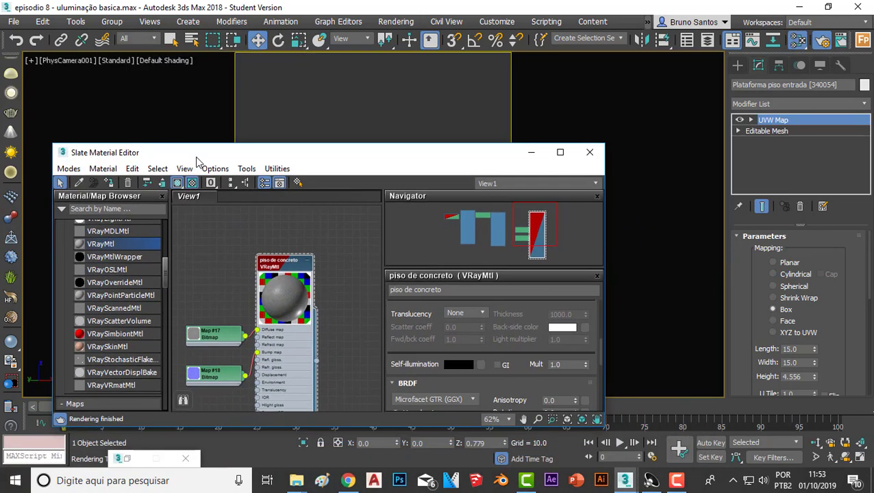
scroll(245, 248, up, 4)
scroll(252, 254, up, 5)
scroll(257, 259, up, 3)
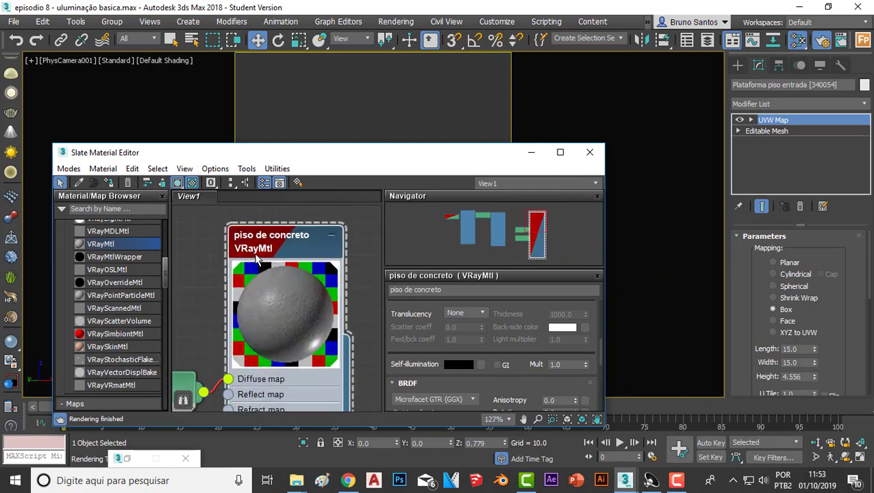
scroll(340, 264, down, 2)
scroll(341, 263, down, 1)
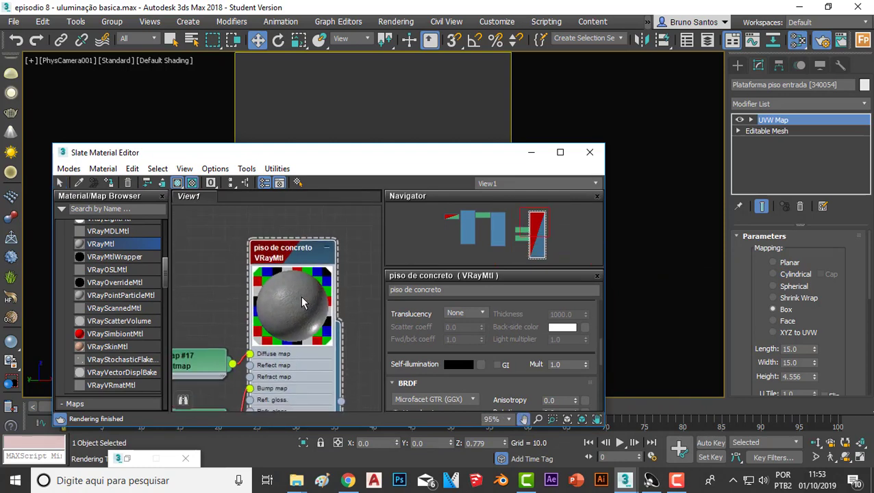
scroll(329, 274, down, 1)
middle_drag(318, 286, 335, 282)
scroll(305, 310, down, 2)
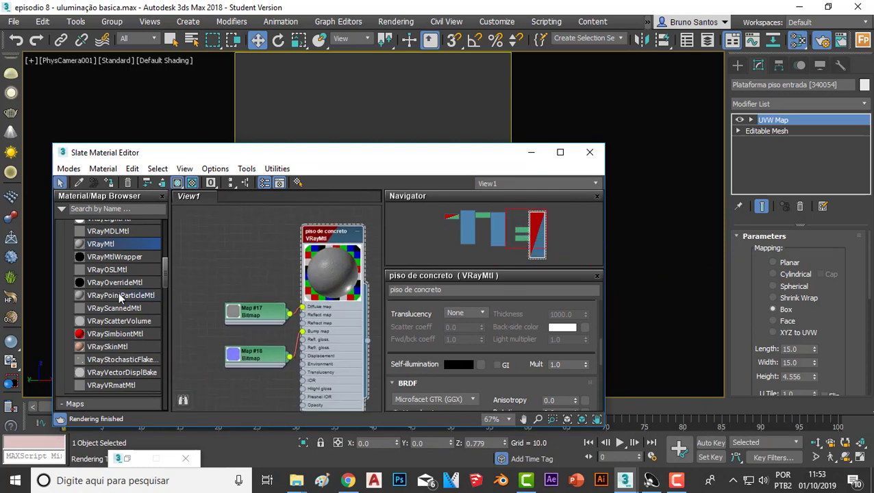
- Collapse the V-Ray materials group and expand the General maps list in the browser
drag(158, 271, 165, 226)
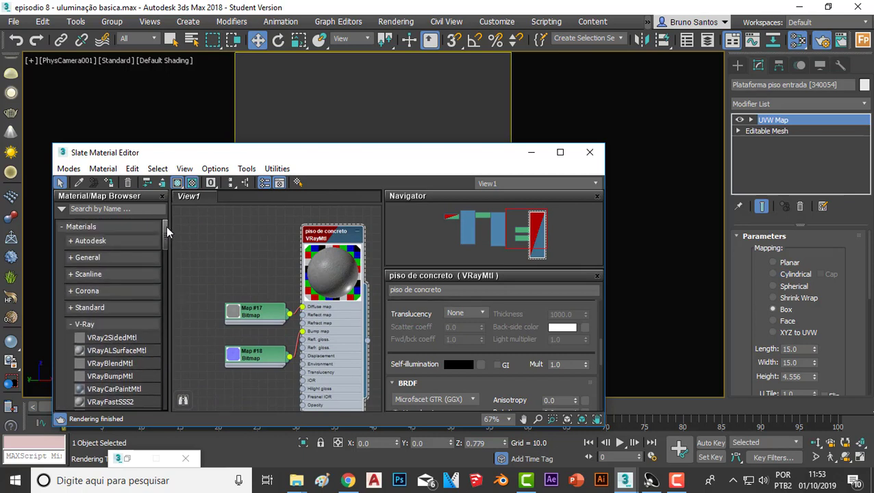
click(71, 324)
drag(164, 227, 159, 248)
click(61, 275)
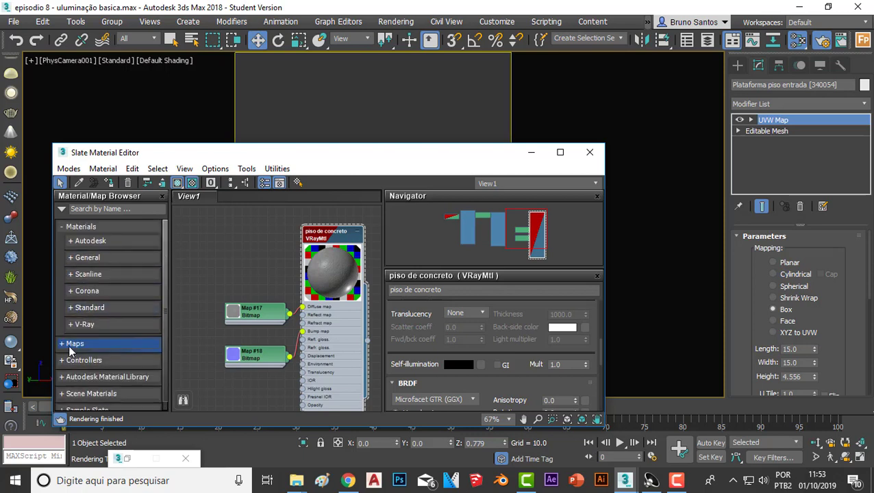
click(63, 350)
scroll(92, 356, down, 3)
scroll(99, 335, up, 1)
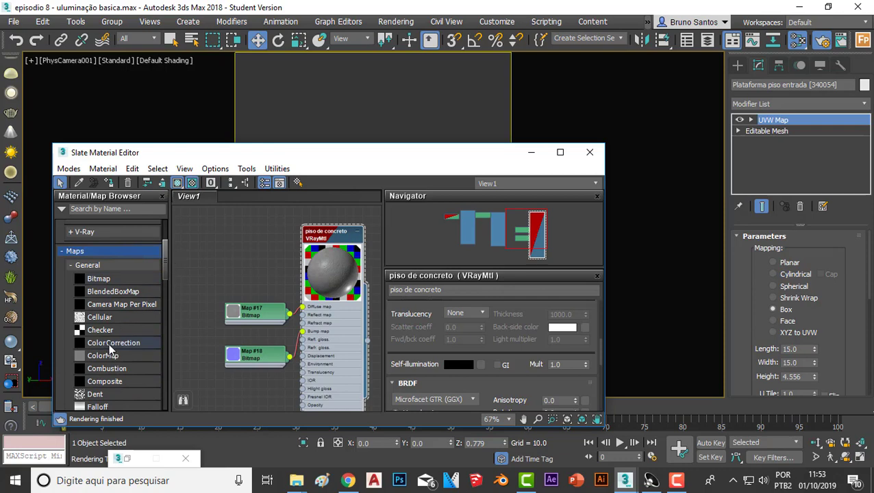
- Add a Color Correction node, feed Map #17 into it, and connect it to Diffuse map
drag(252, 273, 246, 275)
scroll(247, 275, up, 1)
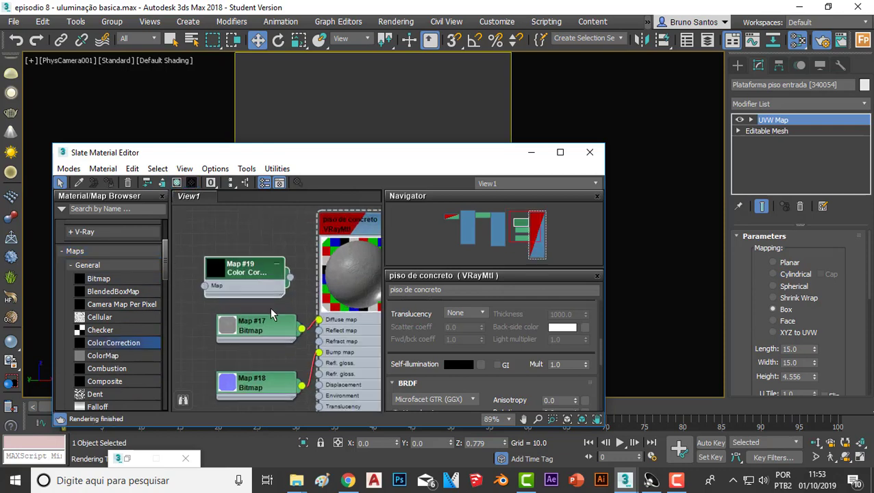
drag(278, 327, 232, 329)
middle_drag(232, 329, 299, 317)
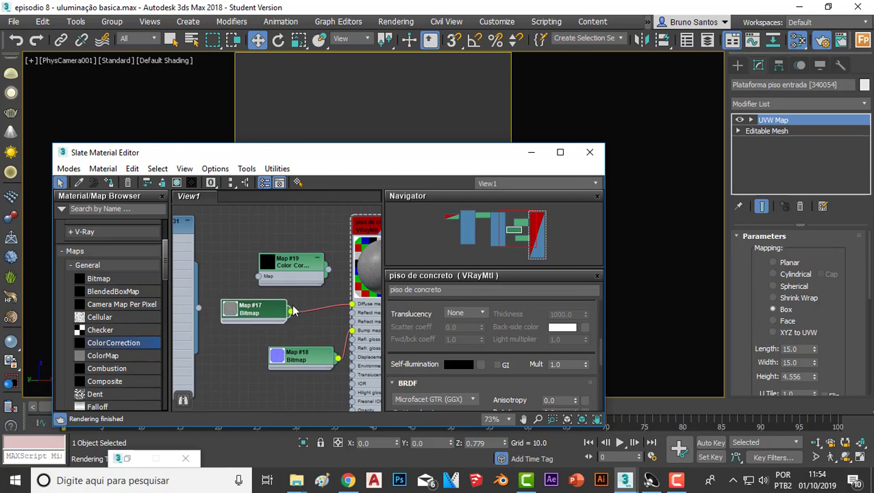
drag(293, 312, 259, 281)
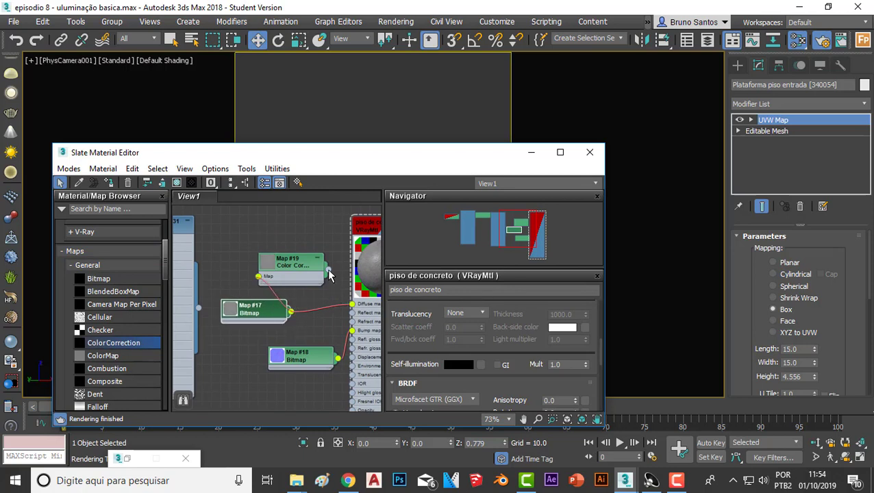
mouse_move(329, 271)
mouse_down()
mouse_move(353, 314)
mouse_move(337, 307)
mouse_up()
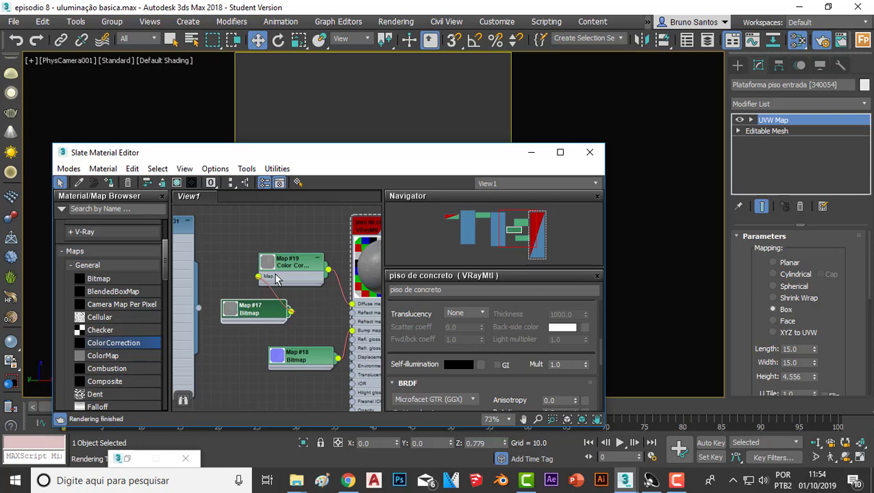
middle_drag(310, 262, 269, 269)
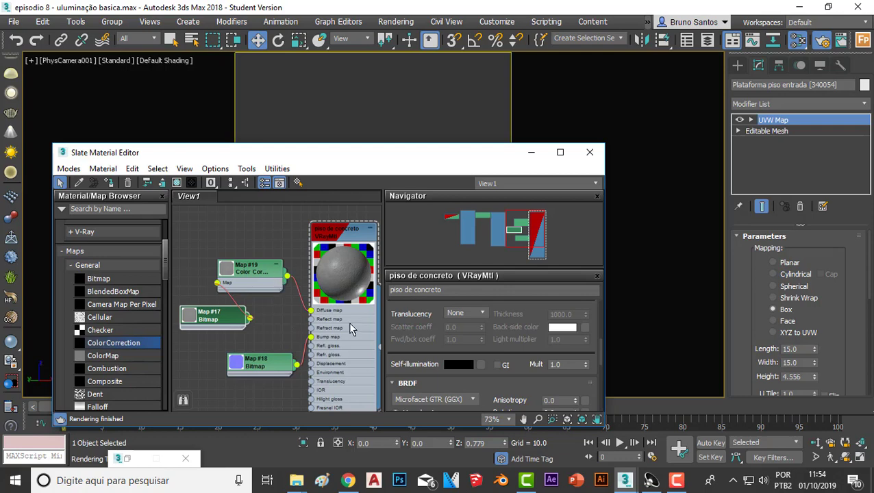
- Open Color Correction Map #19's parameters and scroll to its Lightness controls
double_click(250, 272)
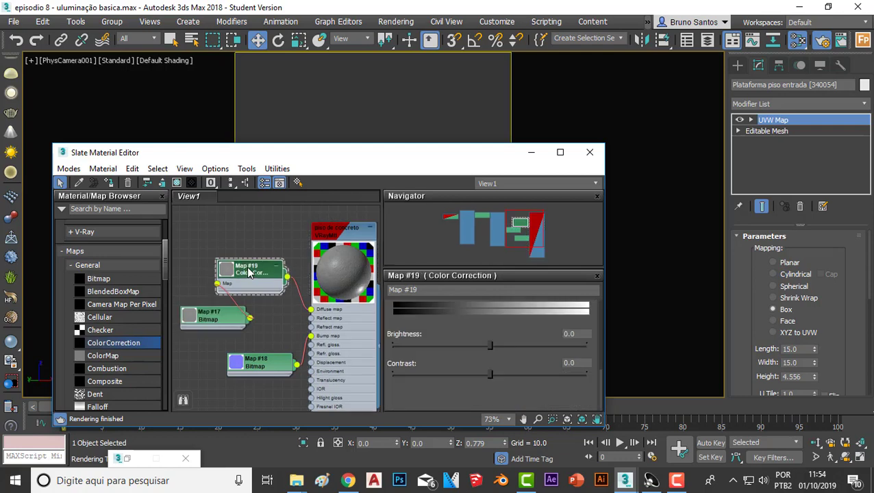
scroll(303, 281, up, 2)
scroll(294, 285, up, 1)
scroll(288, 288, up, 1)
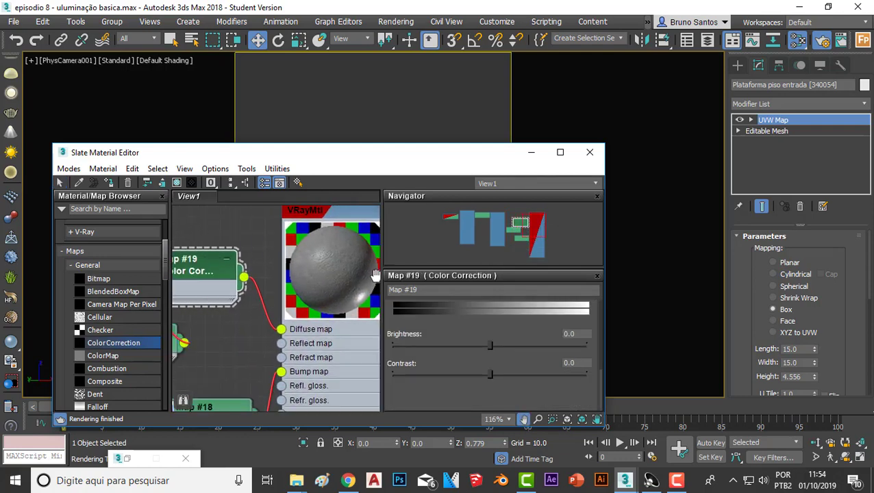
scroll(278, 271, up, 1)
scroll(277, 272, down, 1)
middle_drag(278, 272, 228, 282)
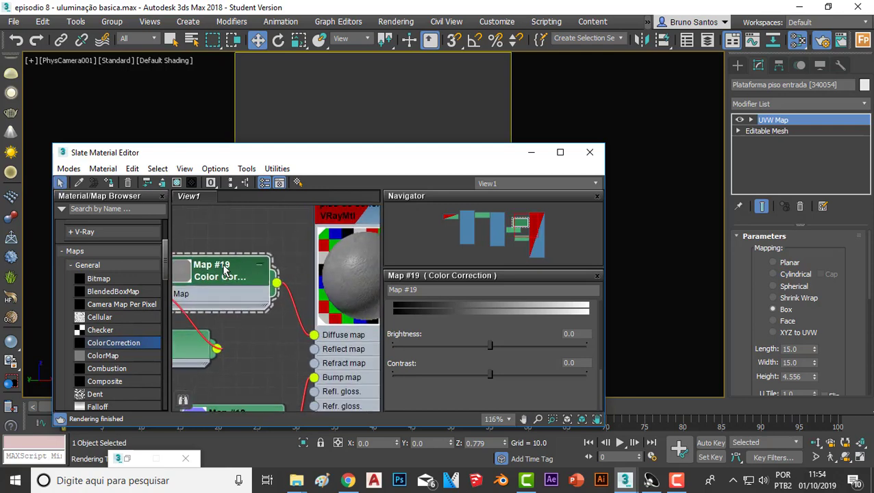
scroll(228, 282, down, 2)
middle_drag(349, 260, 284, 270)
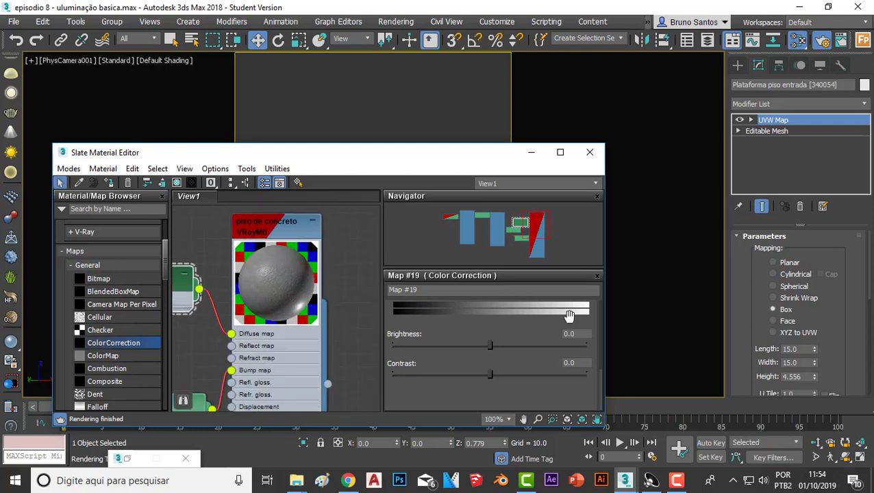
drag(599, 378, 611, 305)
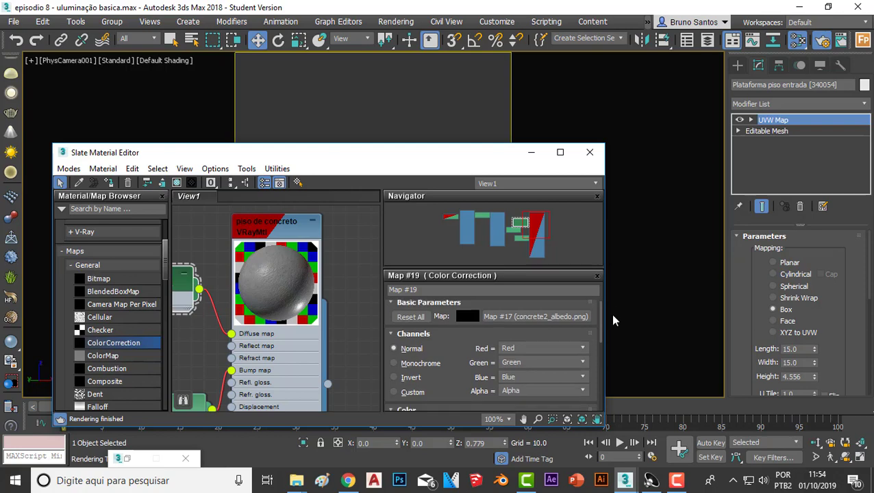
scroll(589, 322, down, 1)
scroll(301, 280, up, 4)
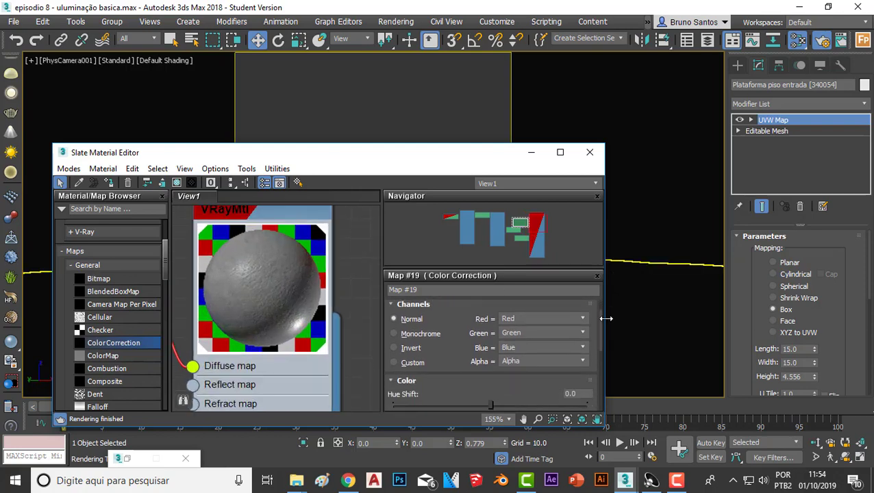
drag(600, 329, 600, 389)
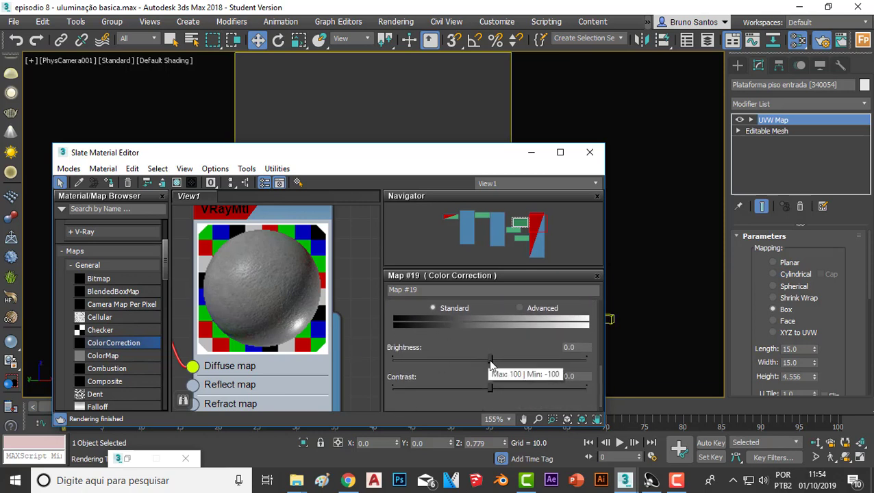
- Set the correction's Brightness to 20.93 and Contrast to 3.654
drag(488, 359, 509, 362)
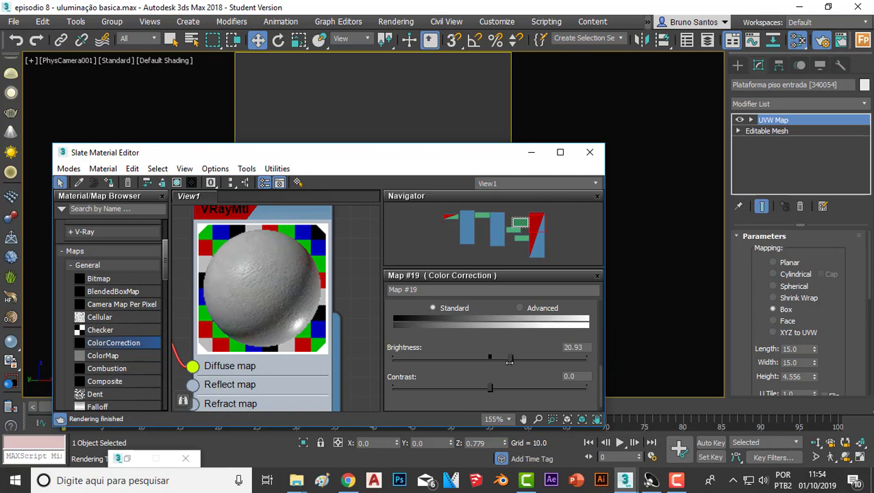
drag(511, 363, 509, 363)
drag(489, 393, 499, 389)
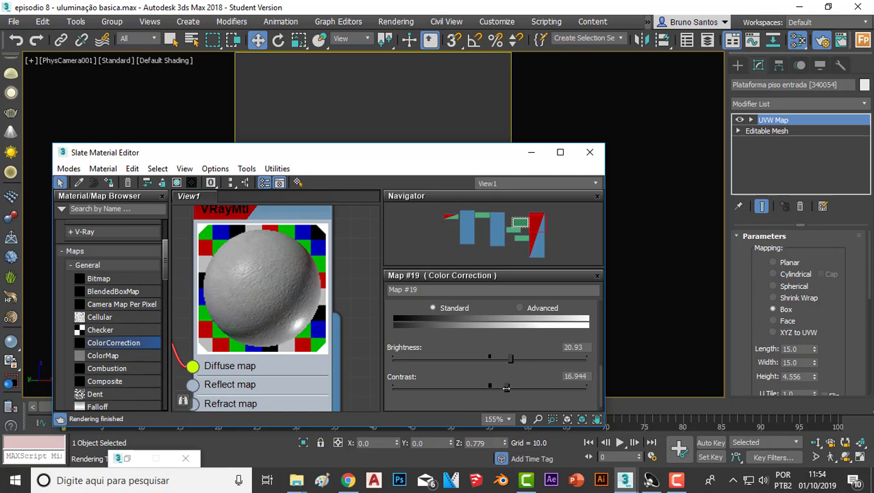
drag(499, 388, 505, 388)
drag(492, 388, 492, 388)
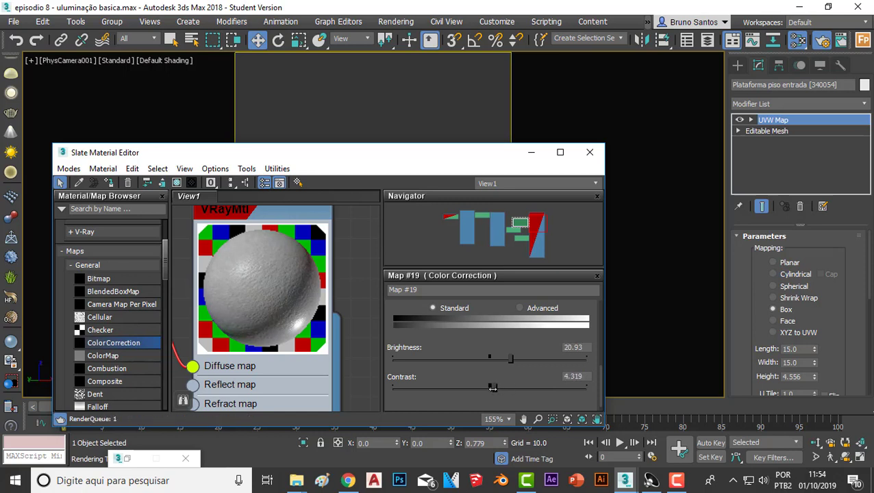
- Pan the node graph to show all nodes and move the editor aside to reveal the viewport
scroll(287, 311, down, 2)
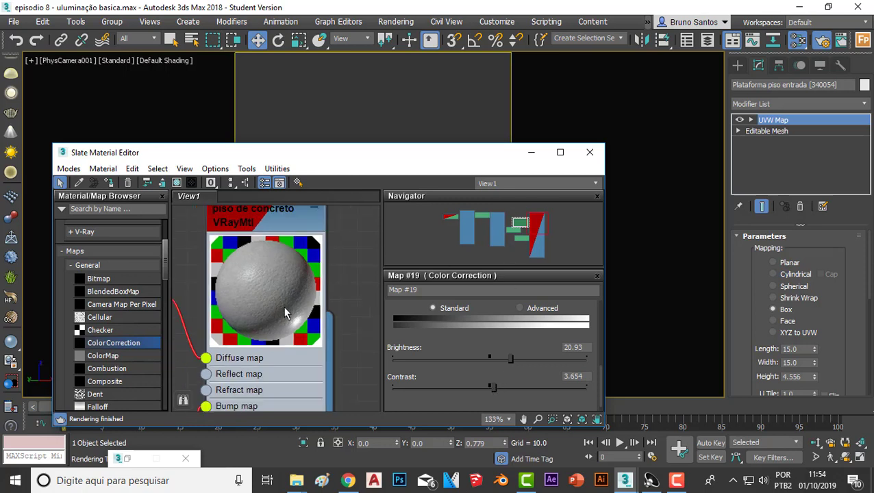
scroll(287, 312, down, 2)
scroll(599, 385, up, 3)
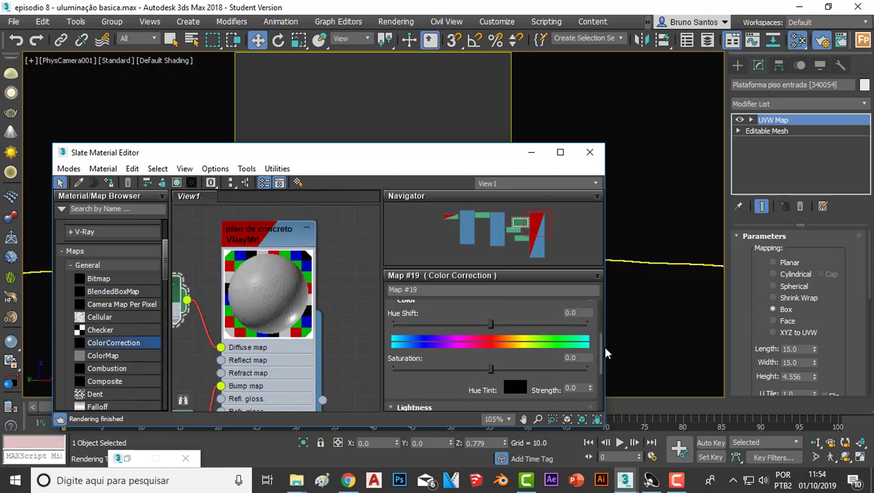
scroll(600, 331, up, 2)
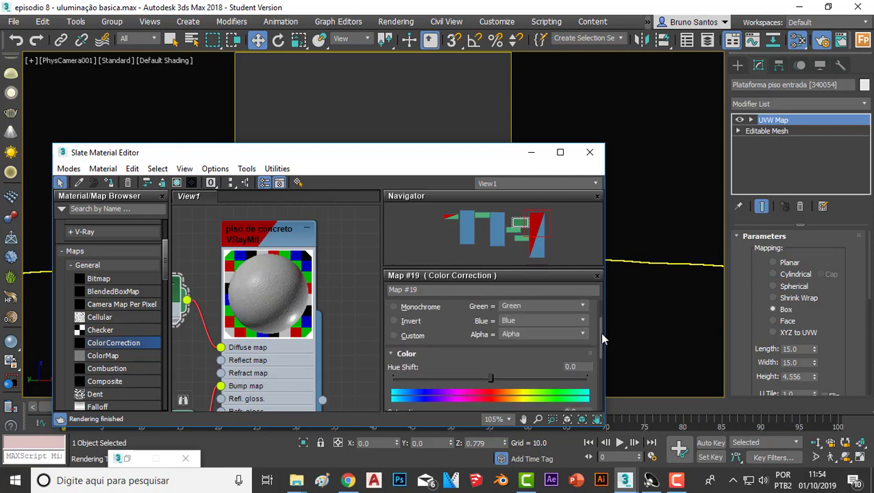
scroll(600, 321, up, 2)
scroll(603, 322, up, 1)
scroll(599, 343, down, 5)
scroll(594, 366, down, 3)
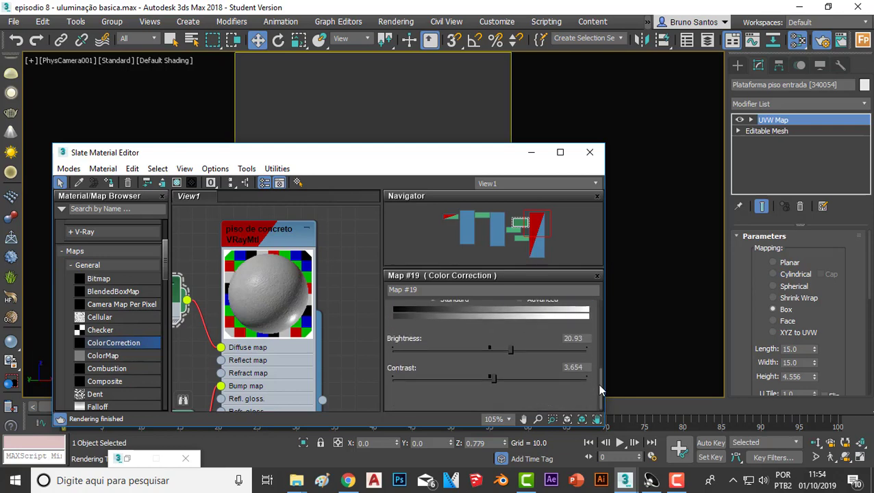
scroll(261, 315, down, 1)
scroll(261, 316, down, 1)
middle_drag(261, 316, 281, 300)
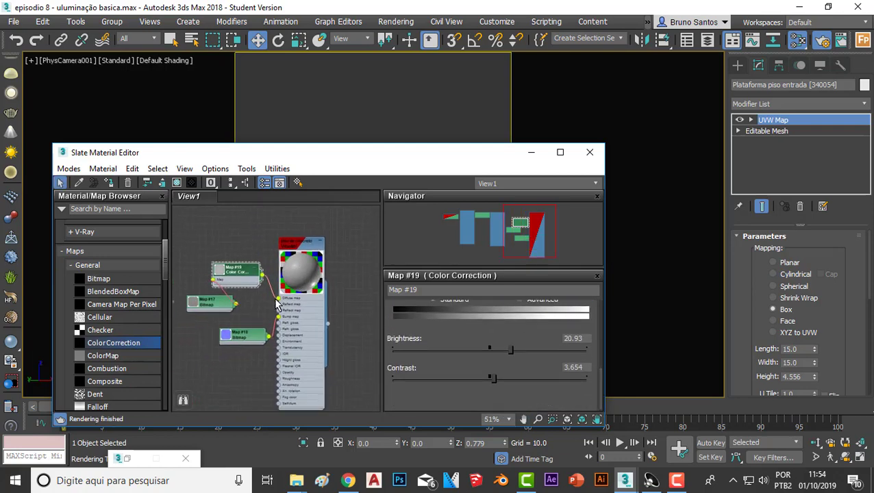
scroll(281, 299, up, 1)
scroll(281, 299, up, 2)
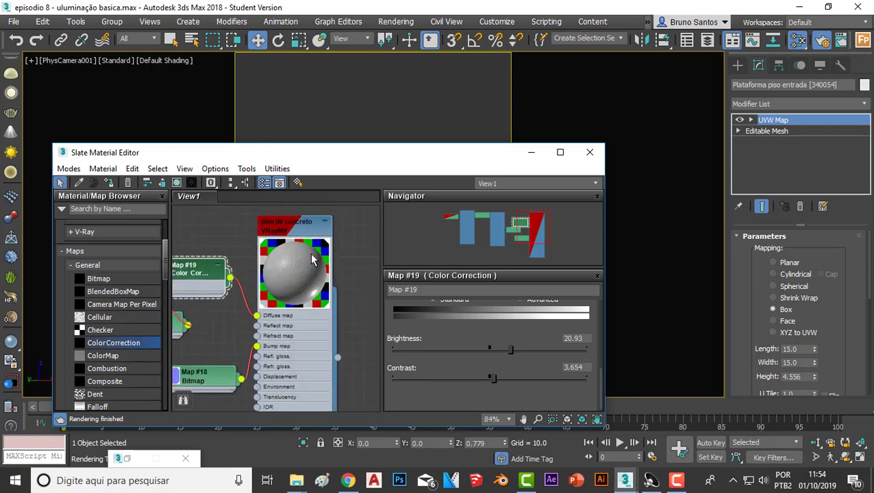
scroll(280, 299, up, 1)
mouse_move(324, 155)
mouse_down()
mouse_move(300, 464)
mouse_move(375, 199)
mouse_up()
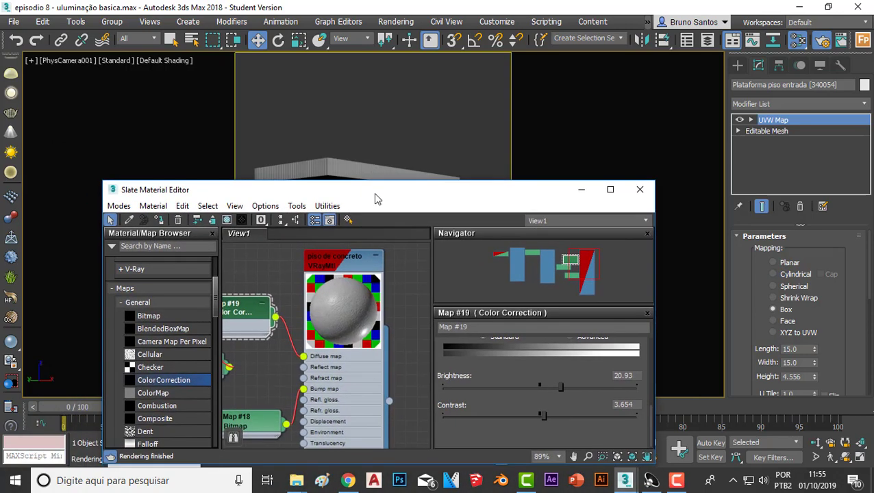
- In the V-Ray frame buffer, render only a region drawn over the lower-right concrete path
click(581, 189)
mouse_move(625, 480)
click(705, 417)
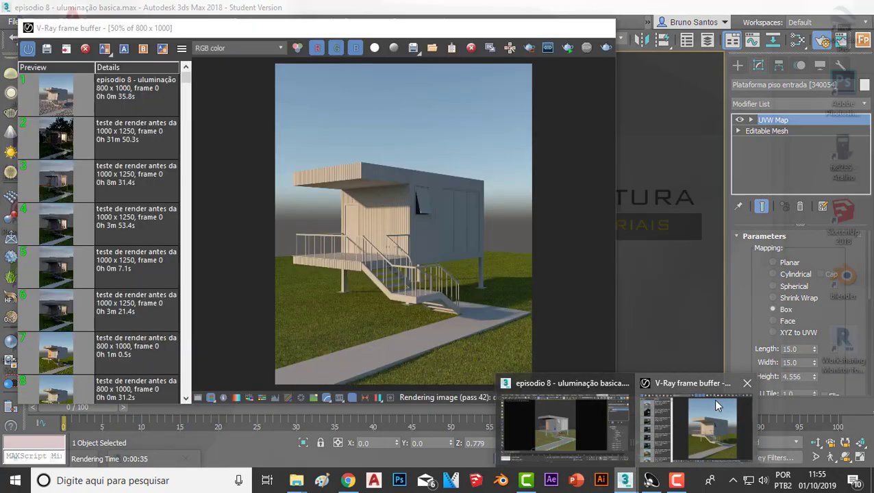
click(530, 48)
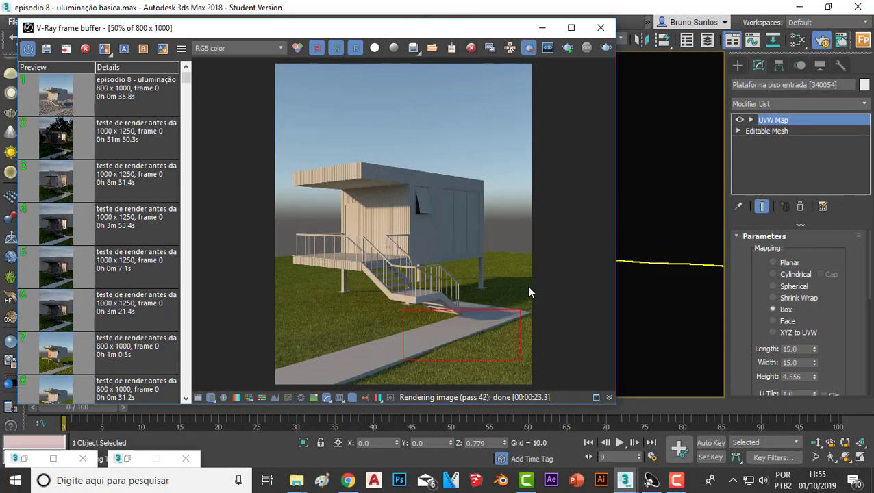
drag(531, 308, 337, 368)
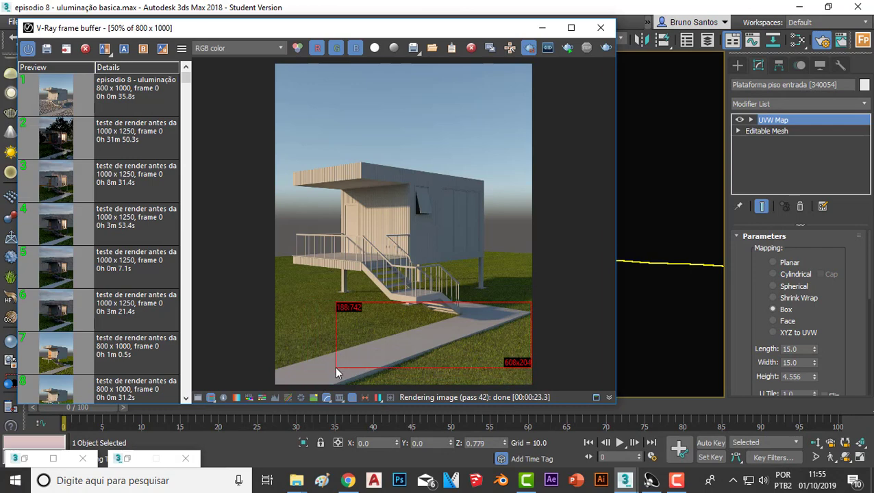
click(606, 50)
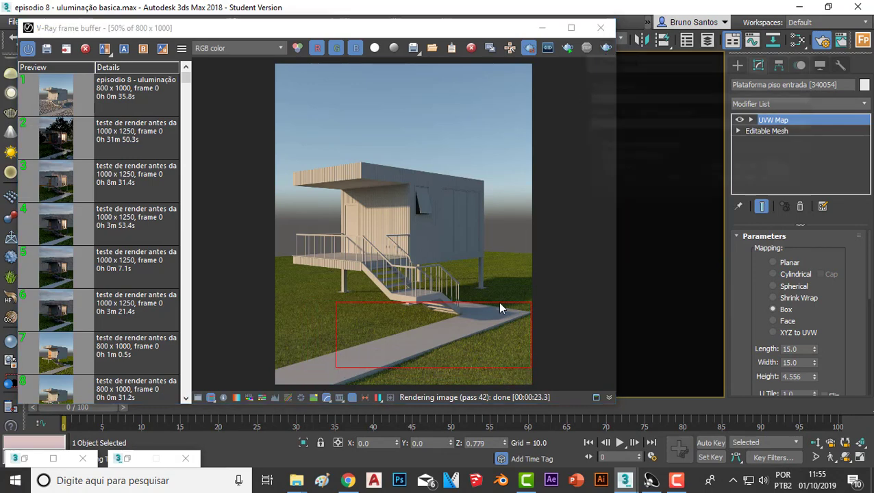
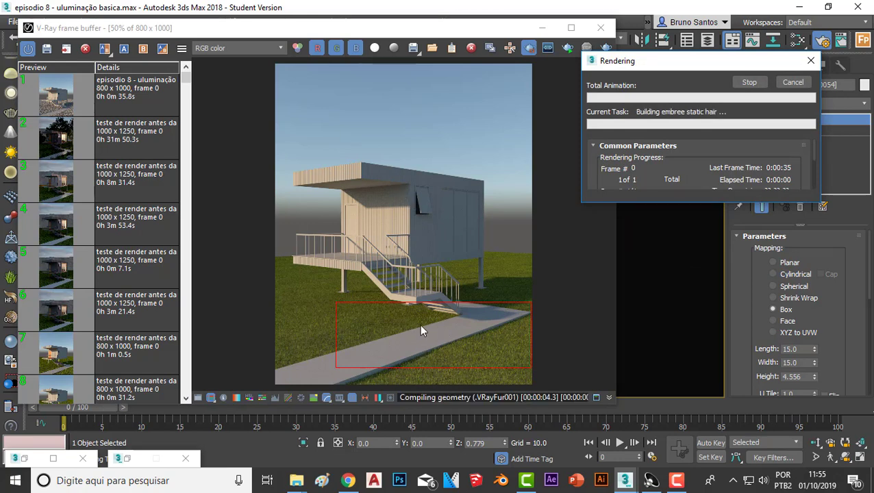
- Zoom into the walkway in the V-Ray frame buffer, stop the test render, and minimize the frame buffer
click(463, 307)
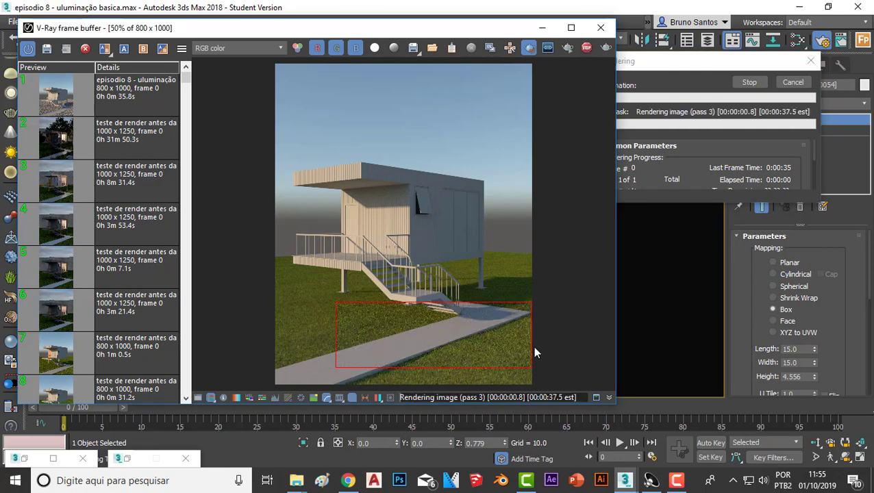
scroll(447, 348, up, 1)
scroll(444, 343, up, 2)
scroll(413, 307, up, 1)
scroll(413, 307, down, 2)
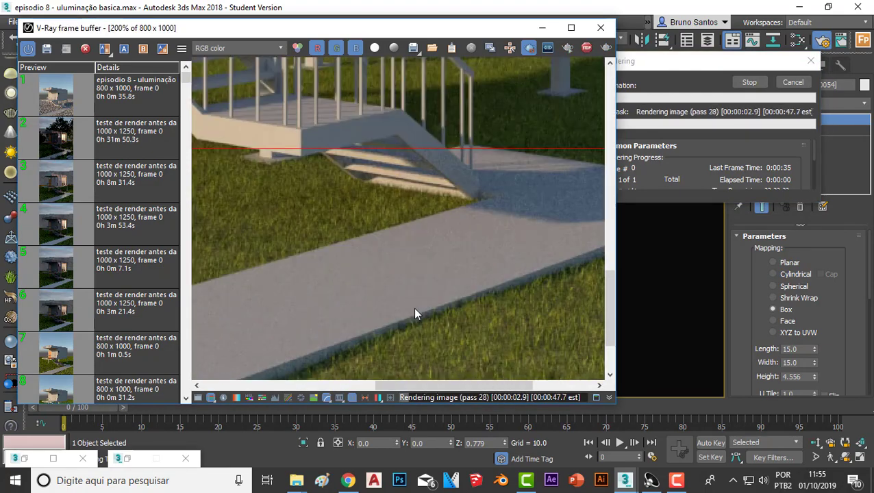
click(585, 48)
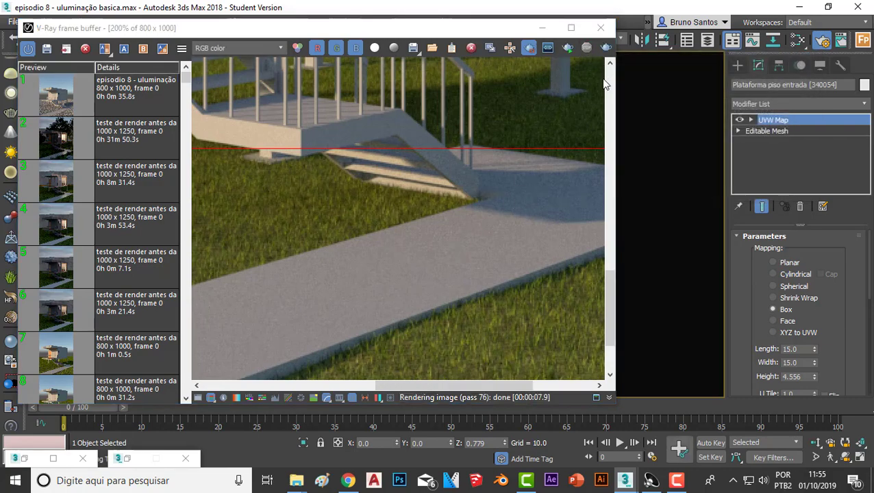
click(540, 31)
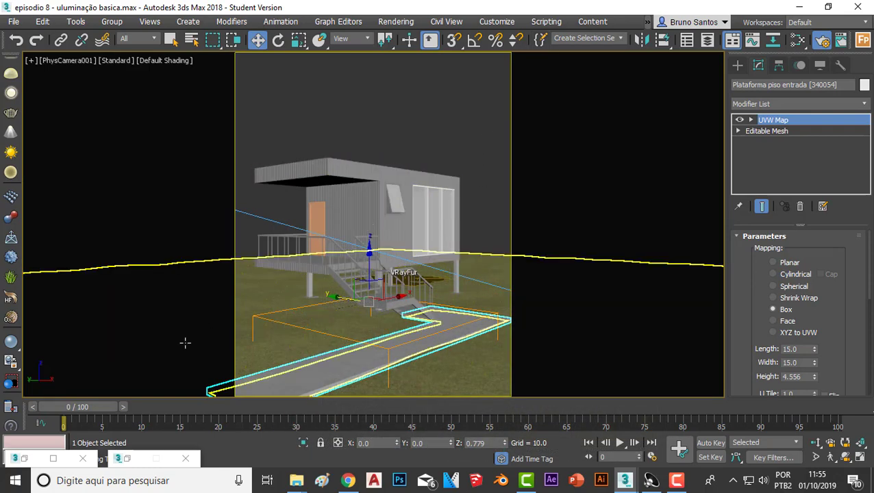
- Rename the walkway object from 'Plataforma piso entrada' to '.piso concreto entrada'
click(126, 459)
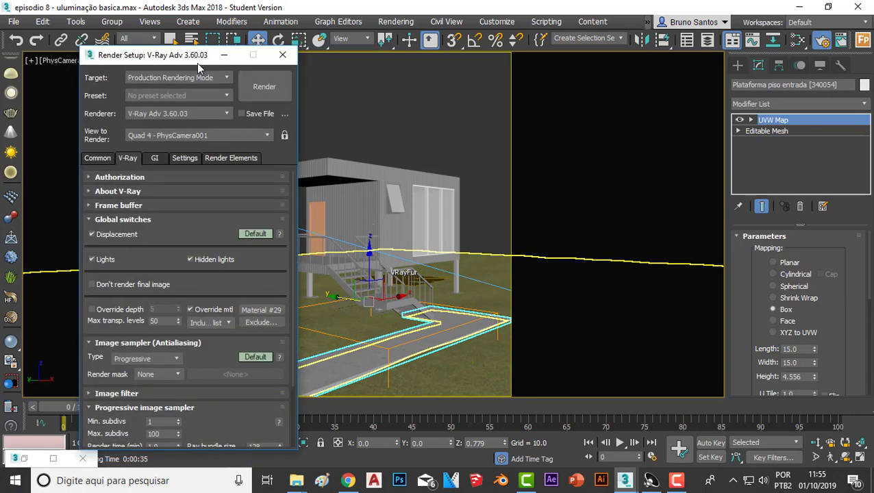
click(224, 54)
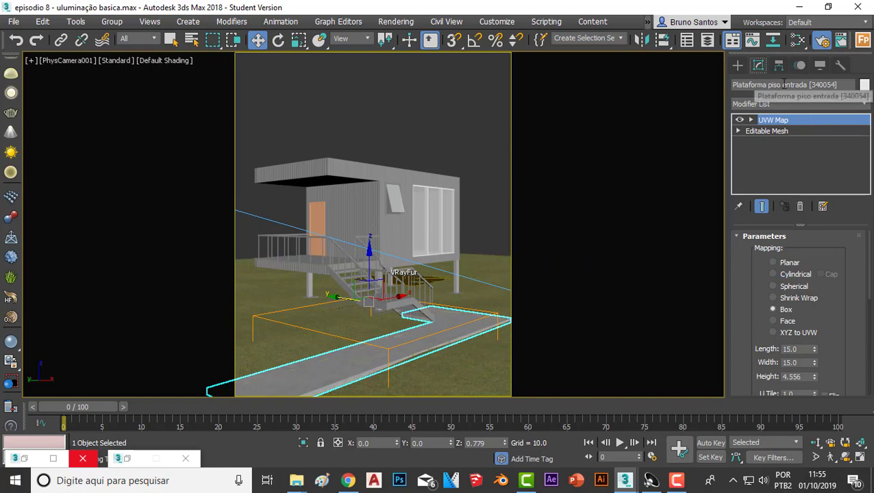
click(838, 85)
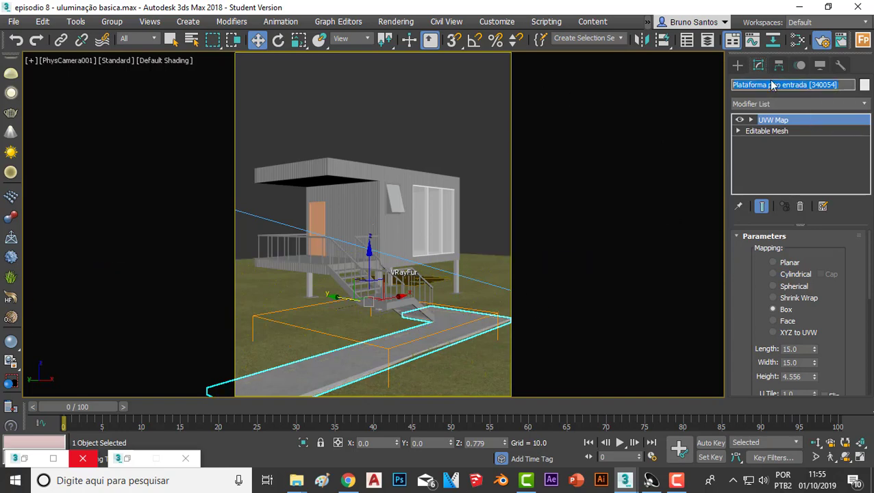
text(piso concreto e)
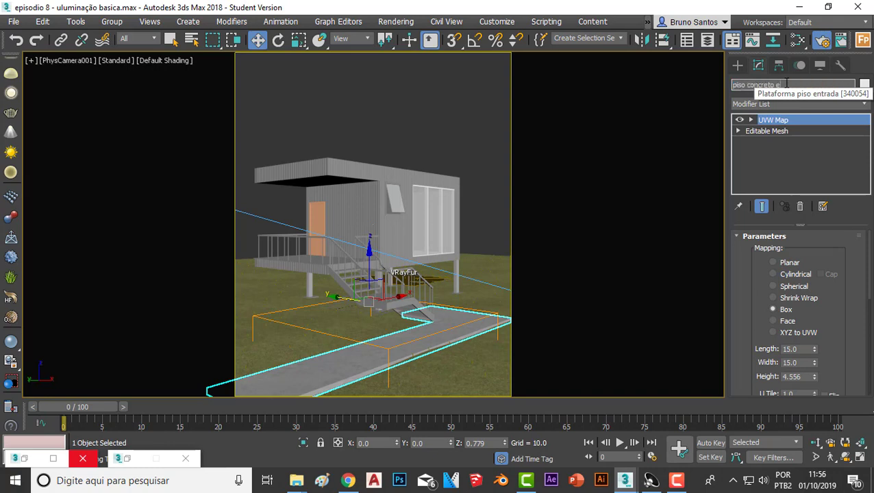
text(ntrada)
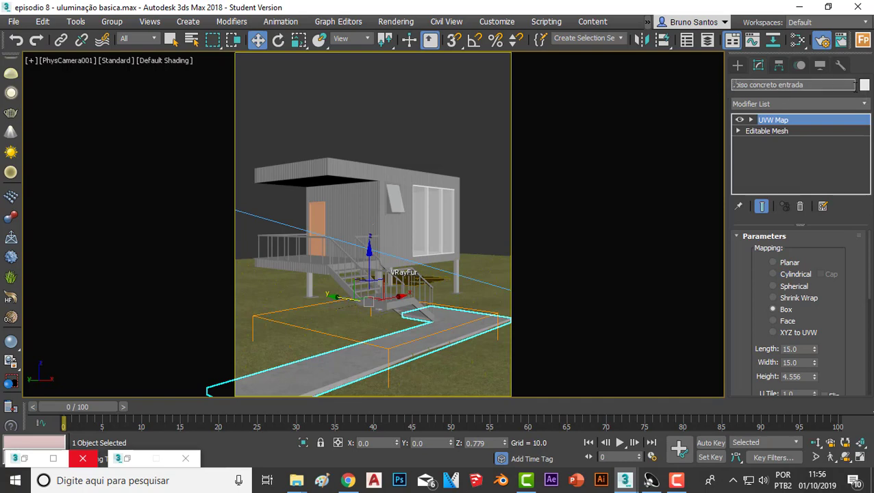
key(Return)
- Add .piso concreto entrada to V-Ray's override-material exclude list beside .terreno and .VRayFur001
click(453, 129)
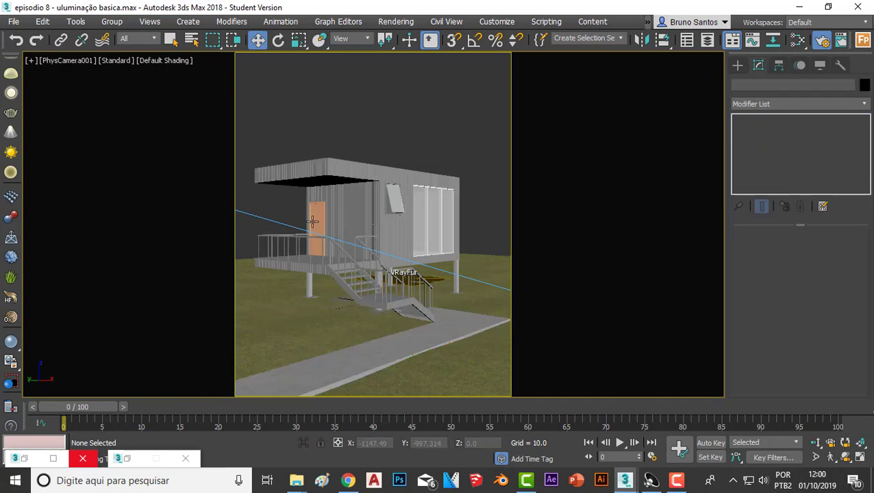
key(m)
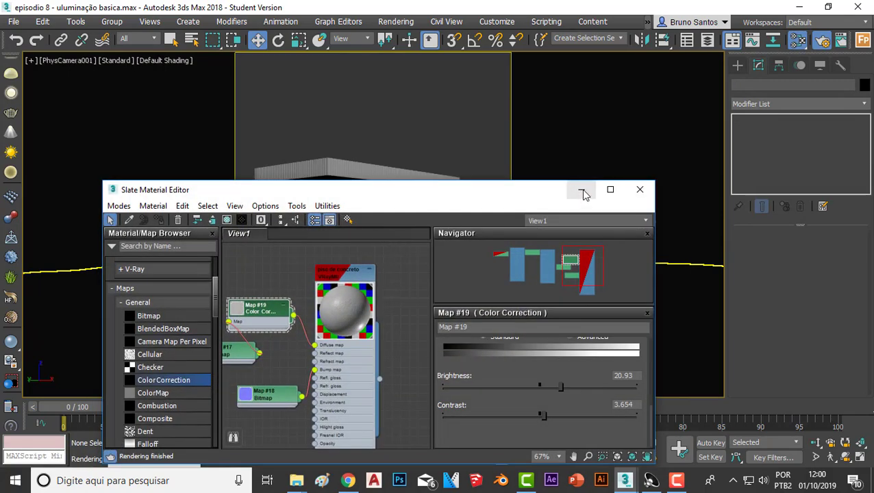
click(581, 189)
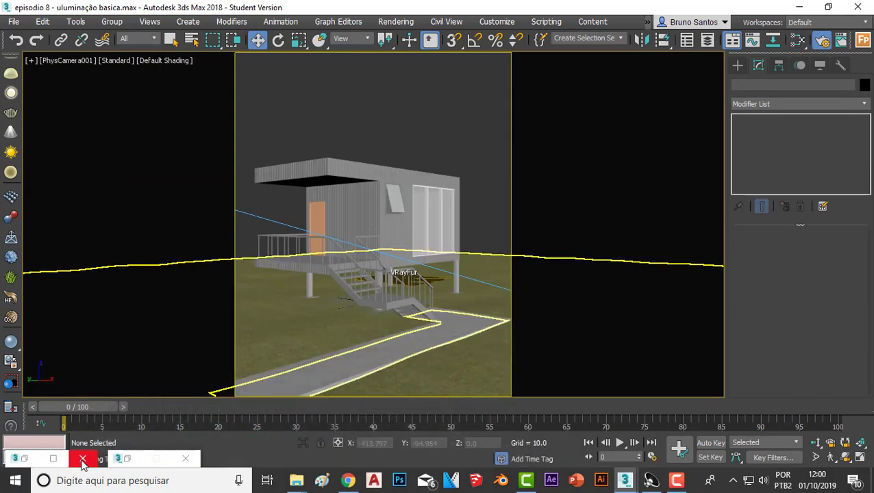
click(123, 459)
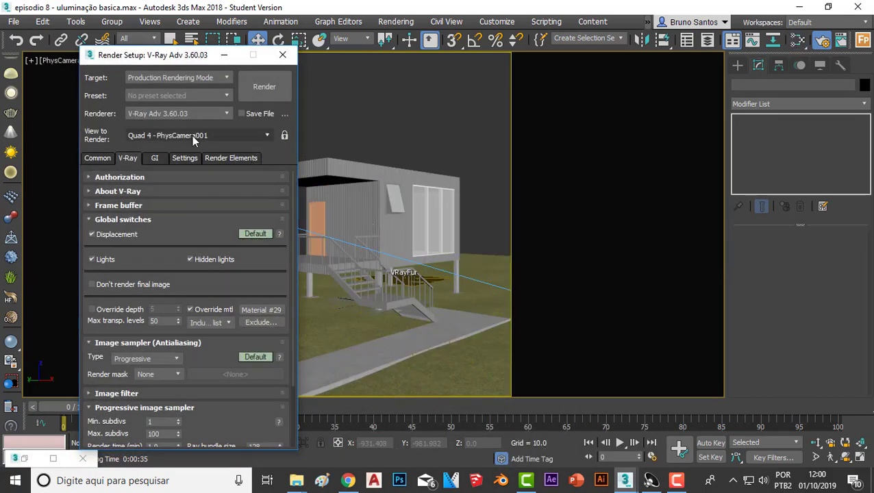
click(258, 322)
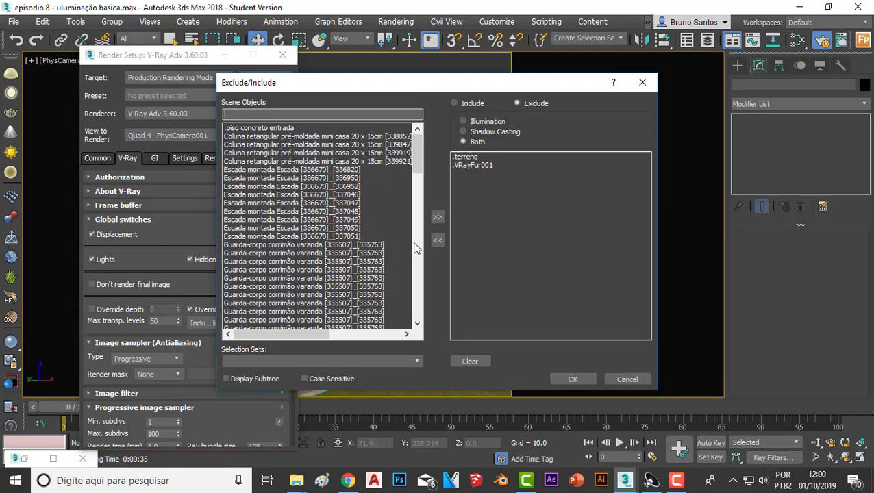
click(237, 130)
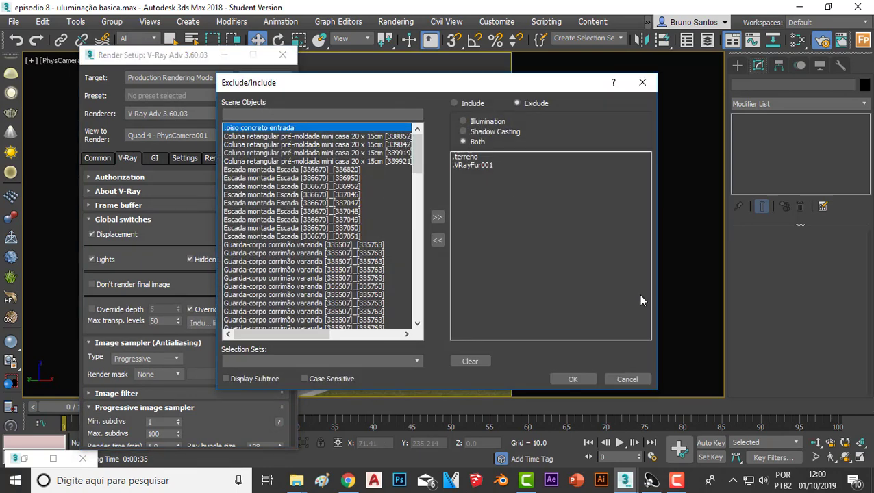
click(437, 217)
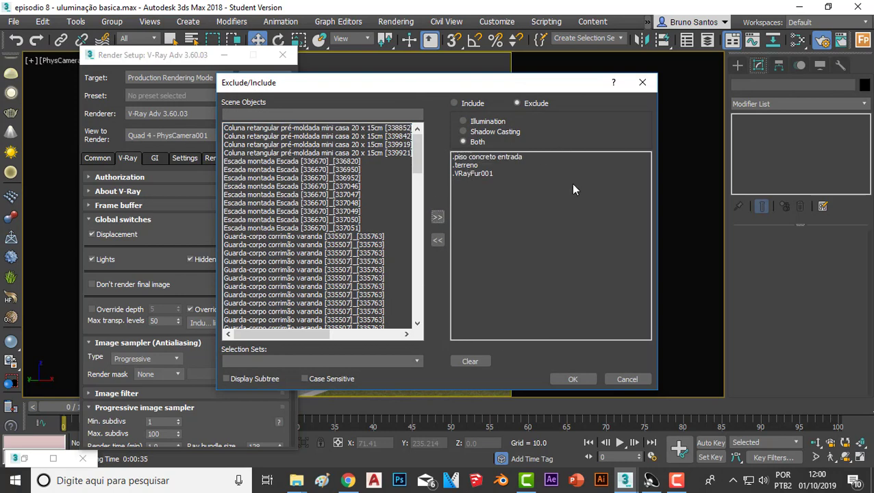
click(574, 377)
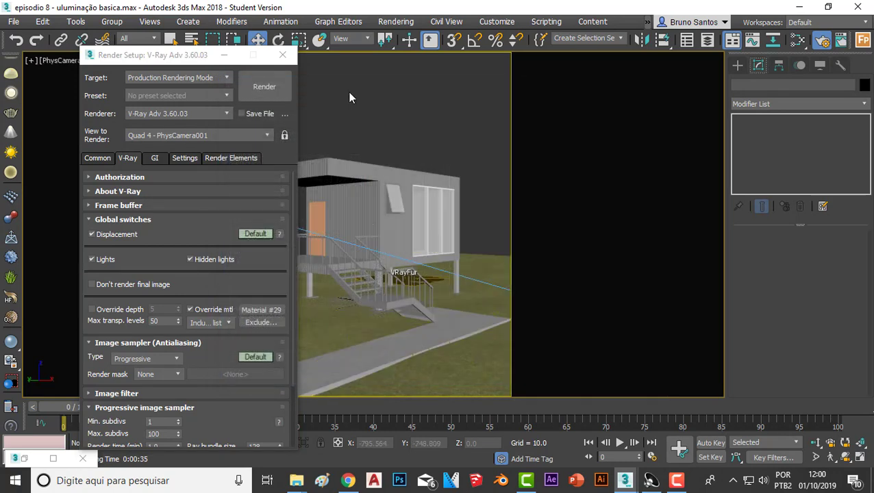
click(222, 55)
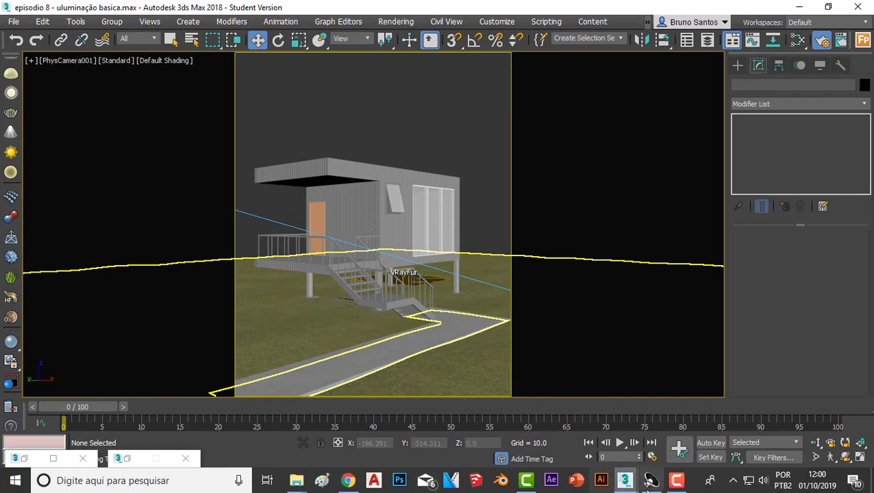
mouse_move(625, 480)
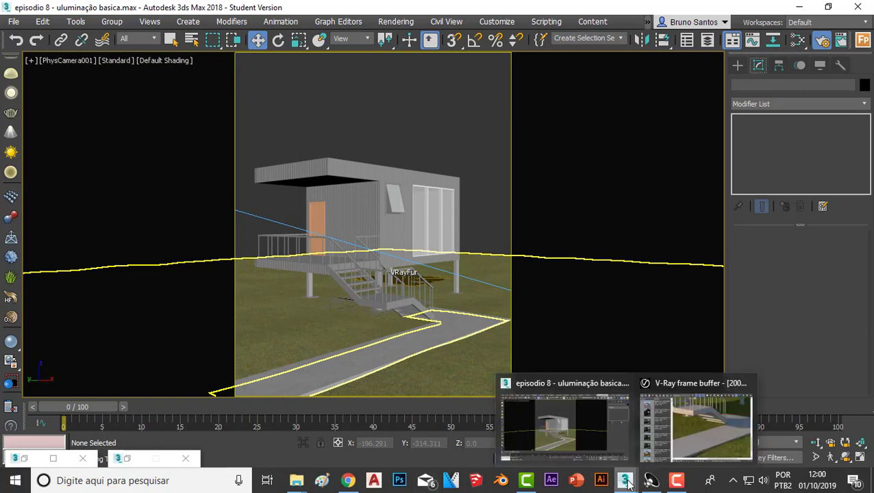
- Start a new V-Ray render and zoom in to inspect the textured walkway and grass
click(695, 425)
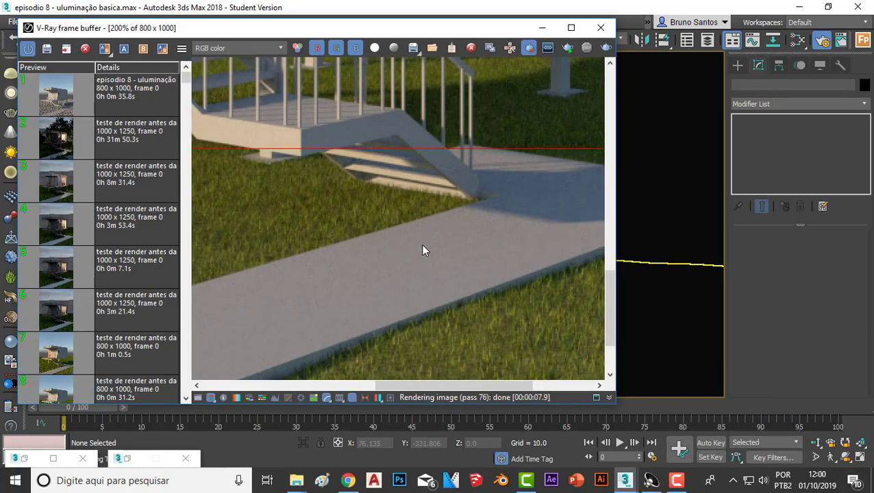
click(606, 48)
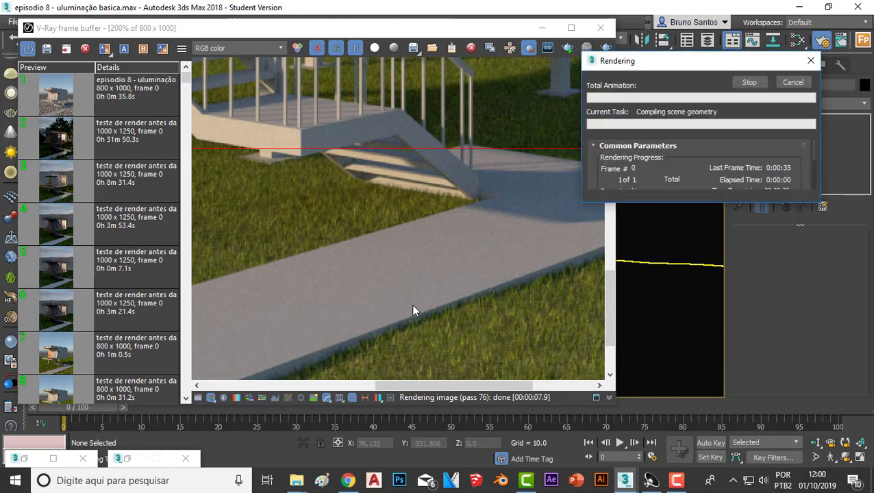
scroll(411, 304, down, 2)
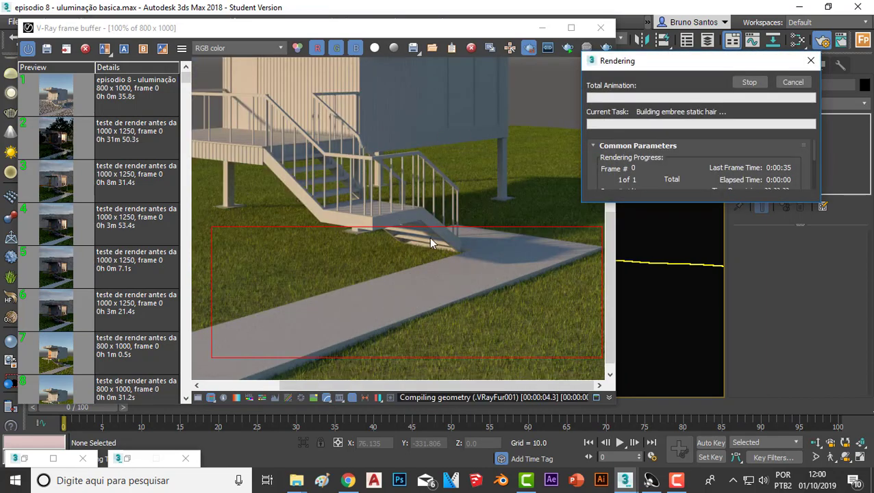
scroll(429, 237, down, 1)
scroll(462, 339, up, 1)
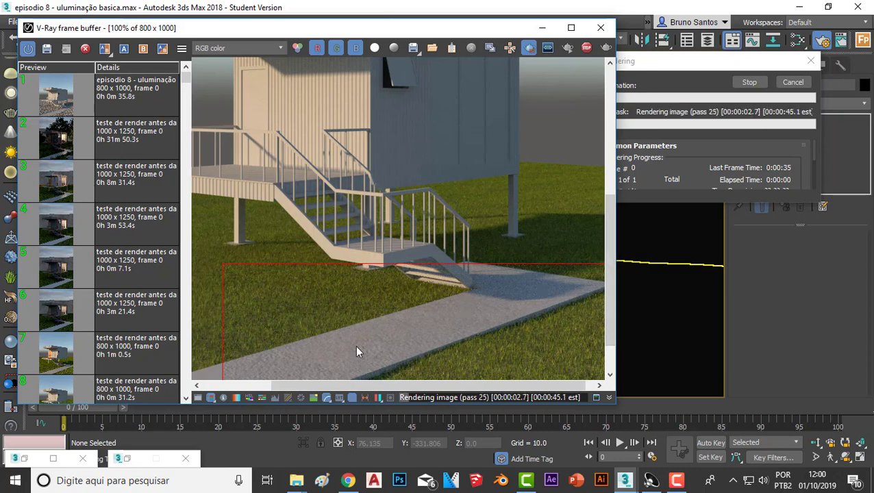
scroll(355, 352, down, 1)
scroll(363, 355, up, 1)
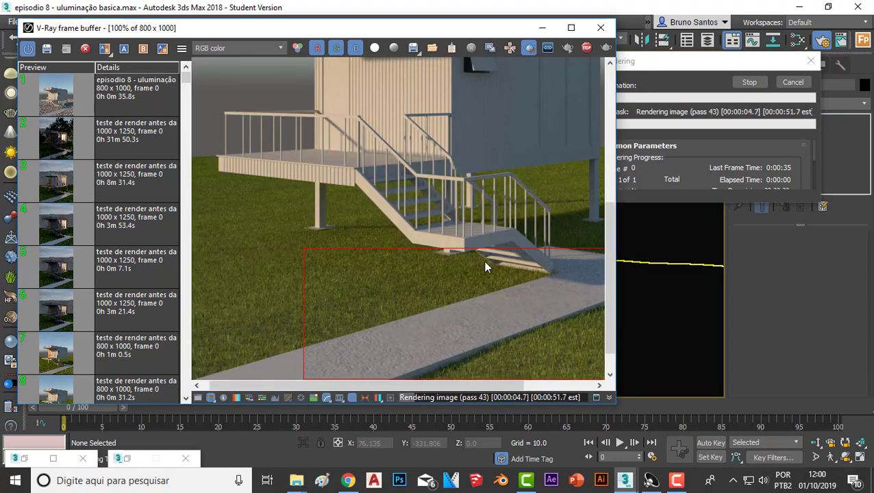
scroll(484, 261, down, 1)
scroll(457, 262, up, 1)
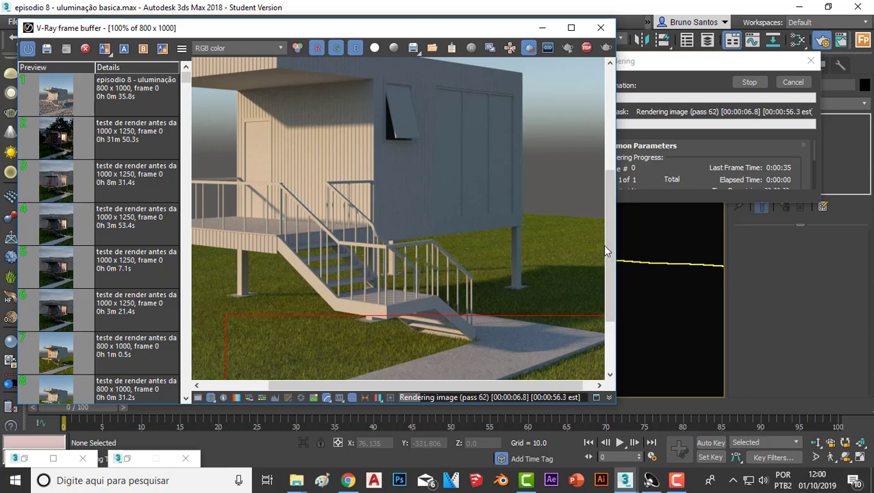
drag(607, 245, 610, 309)
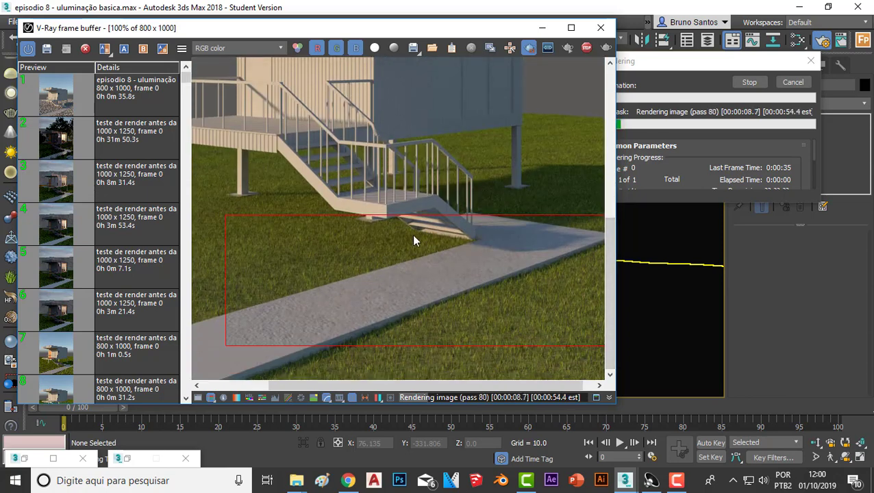
scroll(420, 229, down, 1)
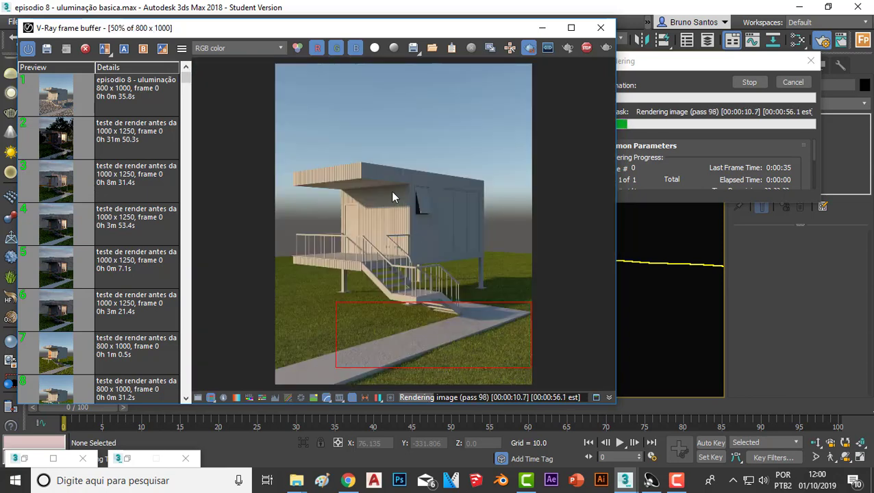
scroll(391, 192, up, 1)
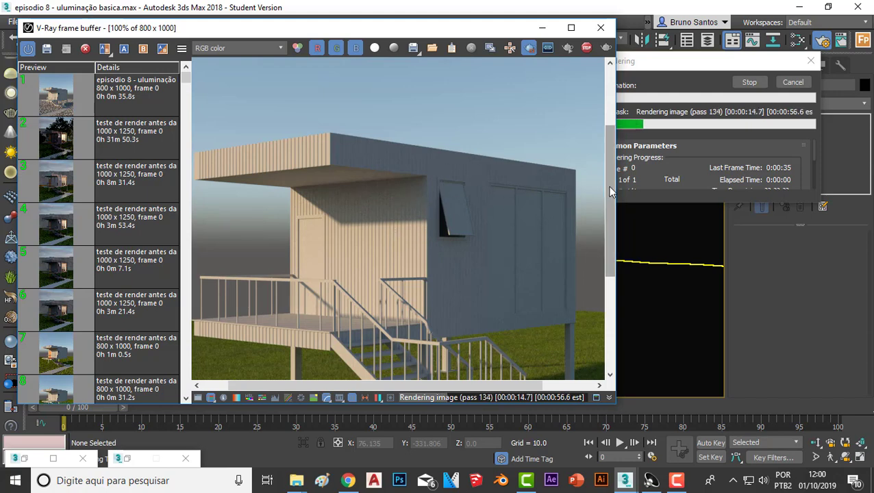
drag(609, 188, 609, 275)
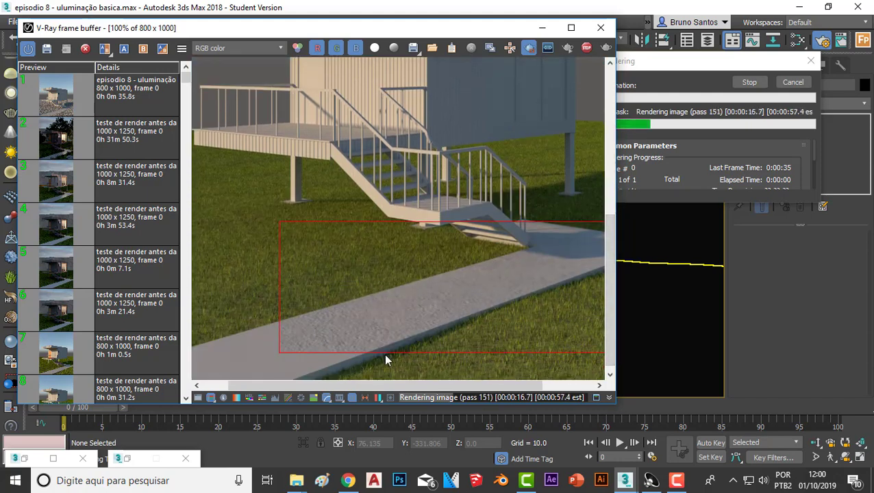
- Pan and zoom around the render to inspect the wall above the stairs
middle_drag(555, 211, 526, 286)
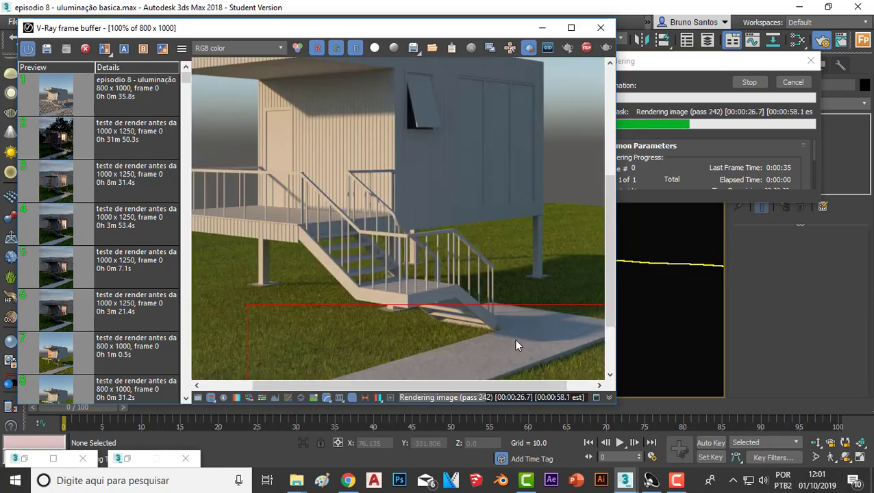
scroll(496, 348, down, 3)
scroll(445, 367, up, 3)
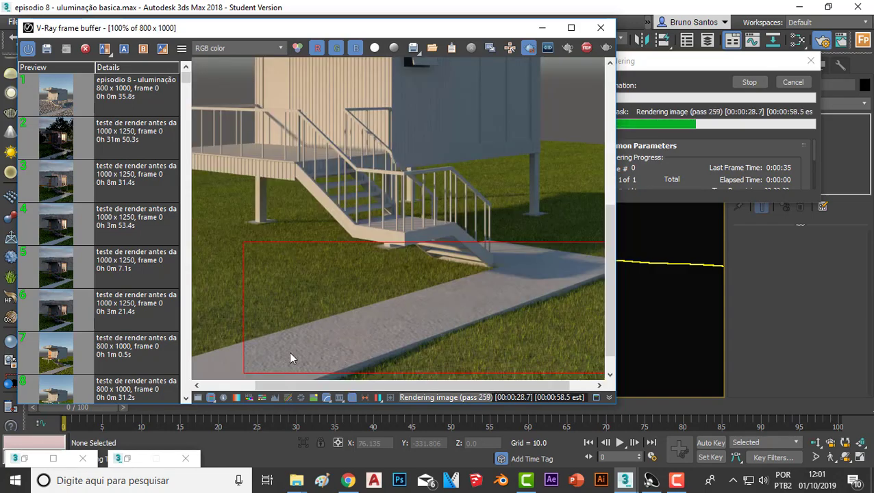
scroll(287, 355, up, 2)
scroll(326, 344, down, 2)
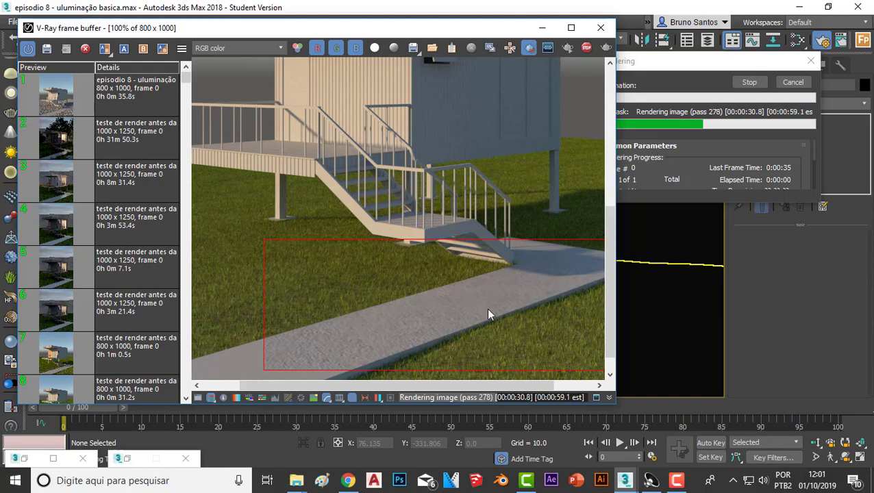
scroll(381, 341, down, 2)
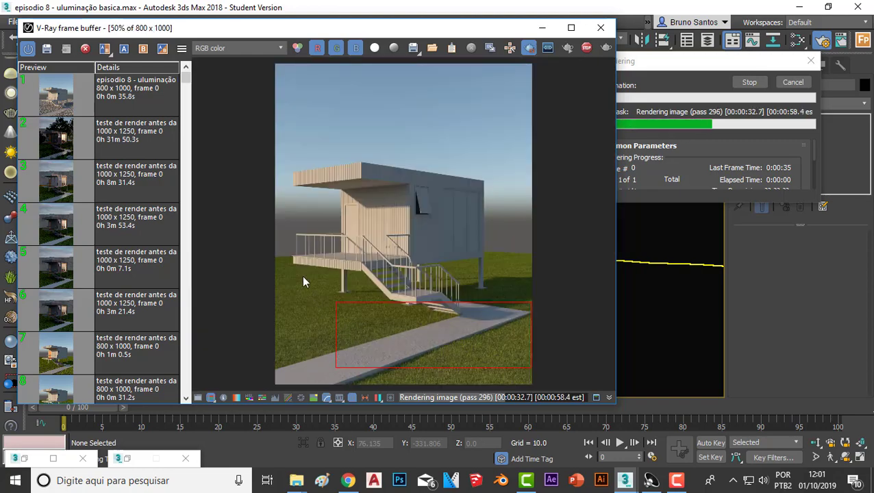
scroll(322, 279, up, 1)
scroll(329, 301, up, 1)
scroll(339, 332, up, 1)
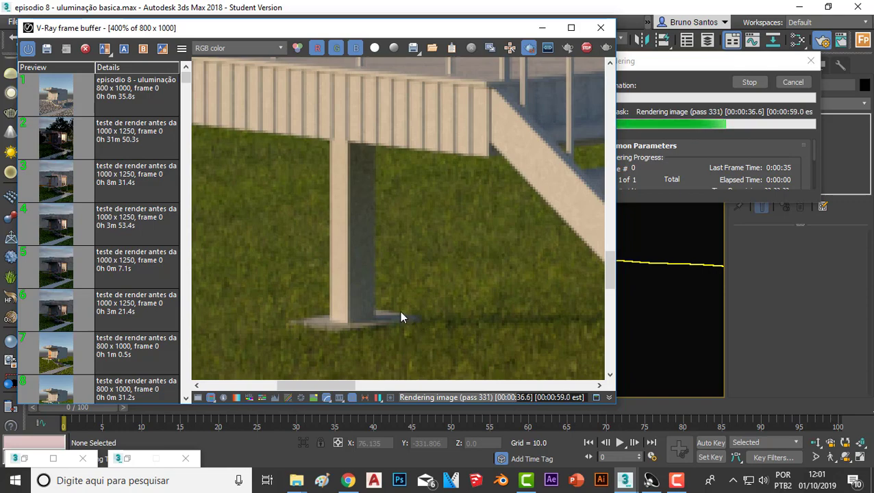
scroll(411, 314, down, 2)
scroll(447, 322, down, 1)
scroll(549, 245, up, 2)
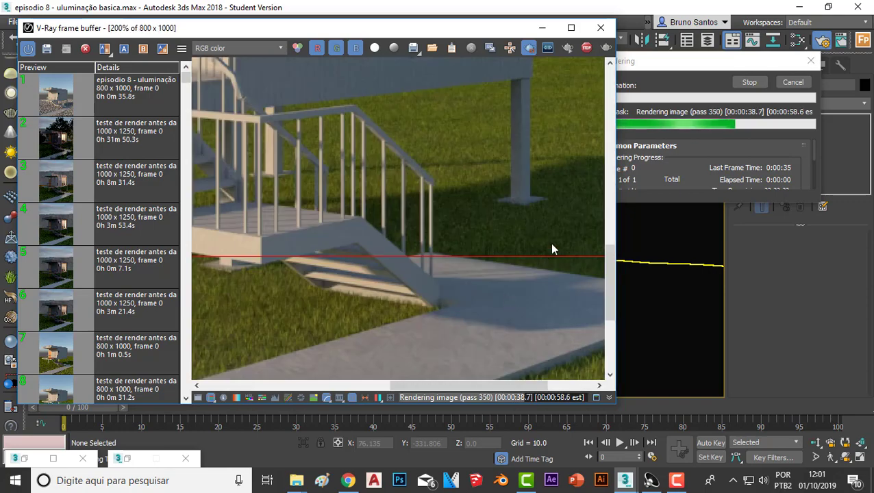
scroll(555, 196, up, 1)
scroll(464, 251, up, 1)
scroll(409, 256, down, 3)
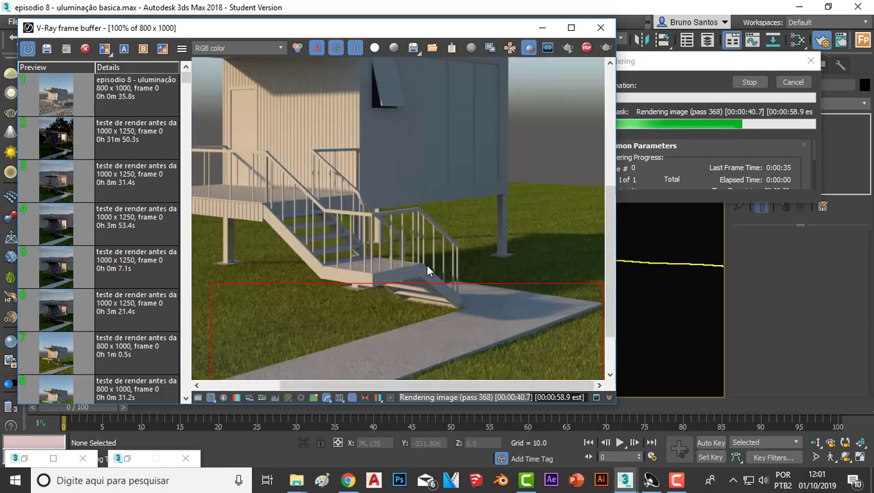
scroll(349, 298, up, 1)
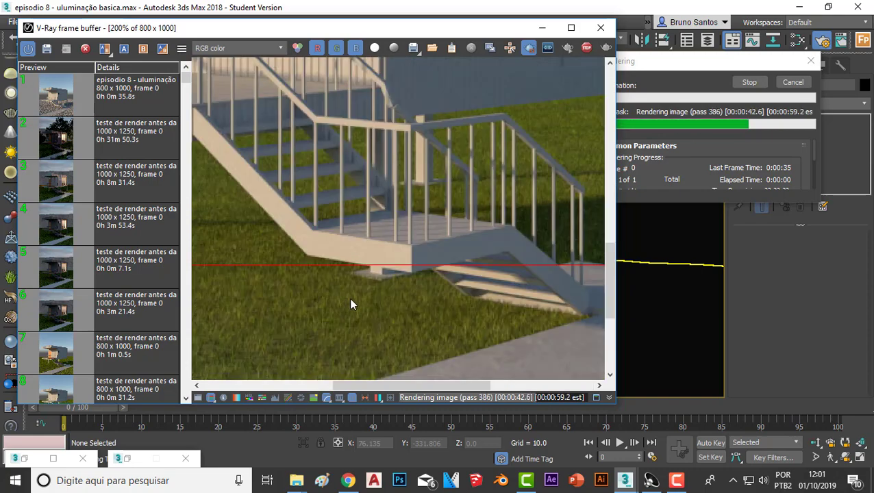
scroll(385, 283, up, 1)
scroll(412, 285, down, 1)
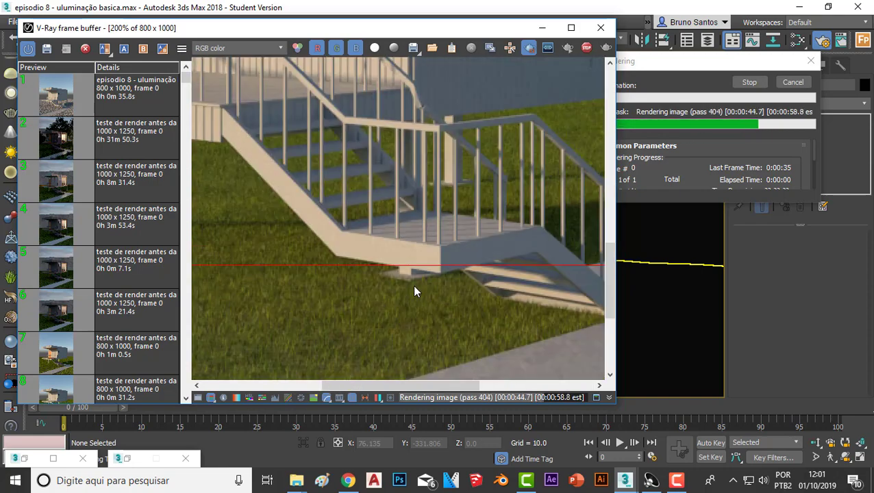
scroll(424, 296, down, 1)
scroll(438, 306, down, 1)
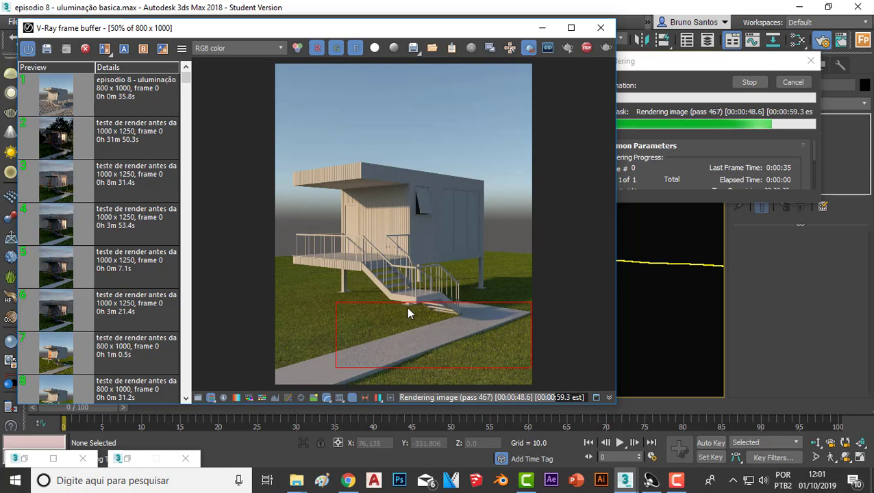
scroll(406, 307, up, 1)
scroll(403, 309, up, 1)
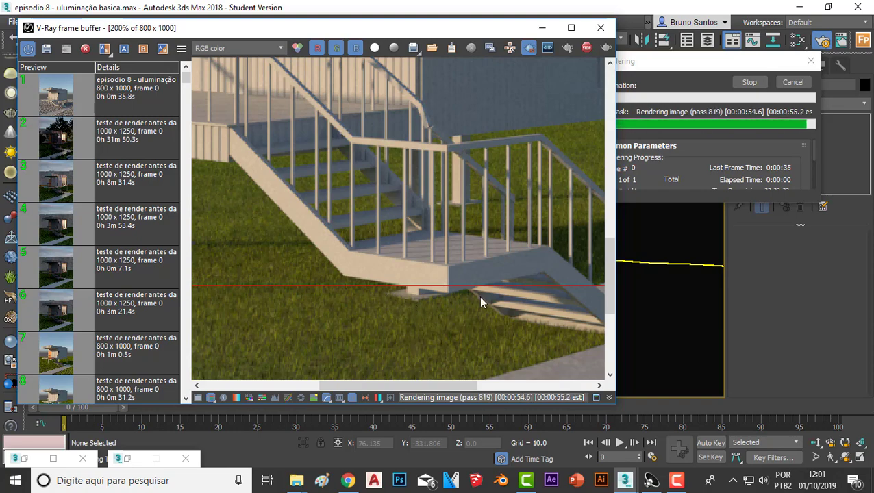
scroll(483, 297, down, 1)
scroll(527, 322, up, 1)
scroll(526, 322, down, 1)
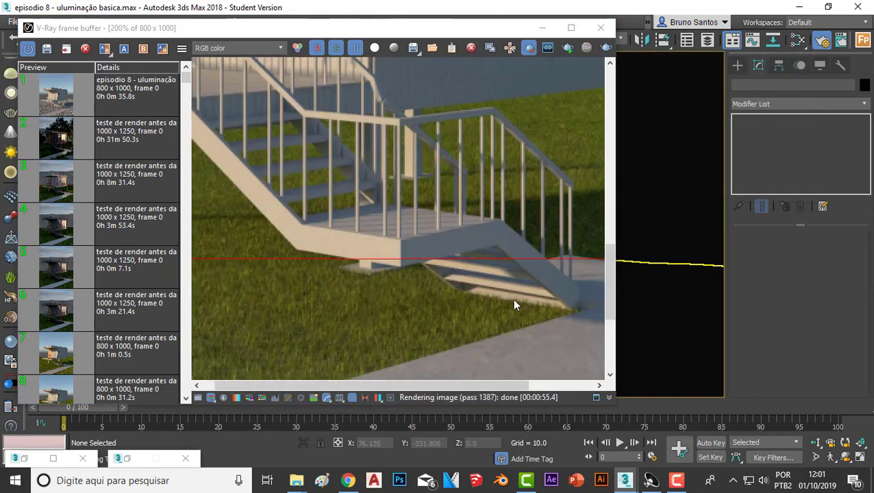
scroll(513, 298, down, 1)
scroll(287, 284, down, 1)
scroll(338, 280, up, 1)
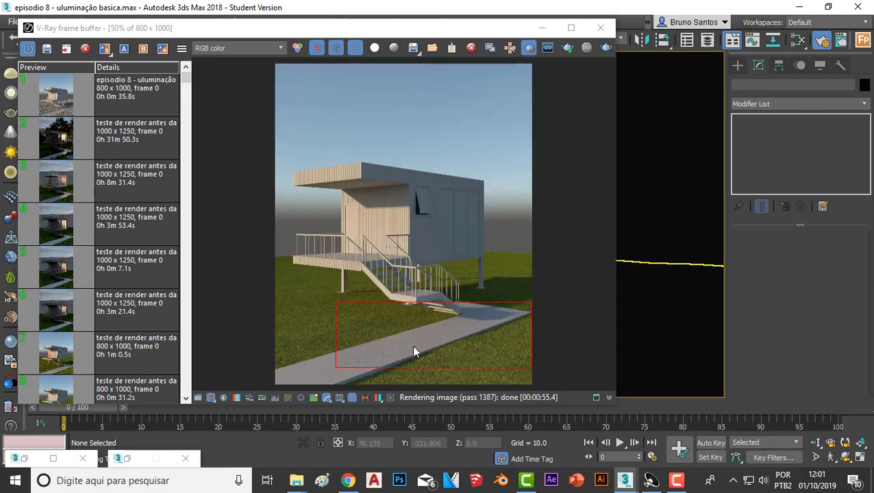
scroll(357, 366, up, 1)
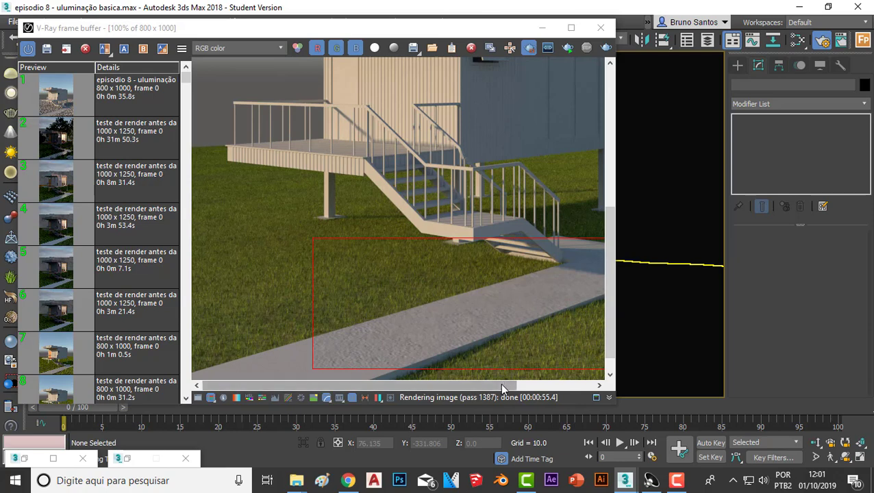
drag(321, 385, 372, 383)
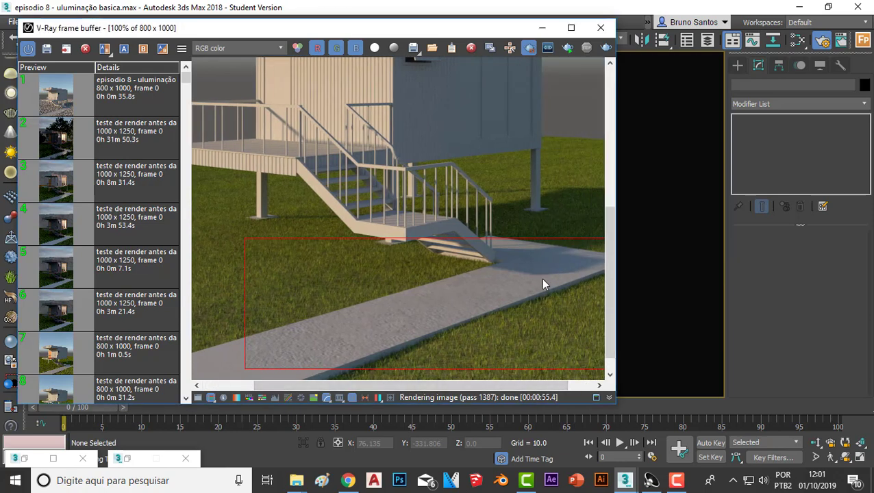
drag(610, 281, 612, 292)
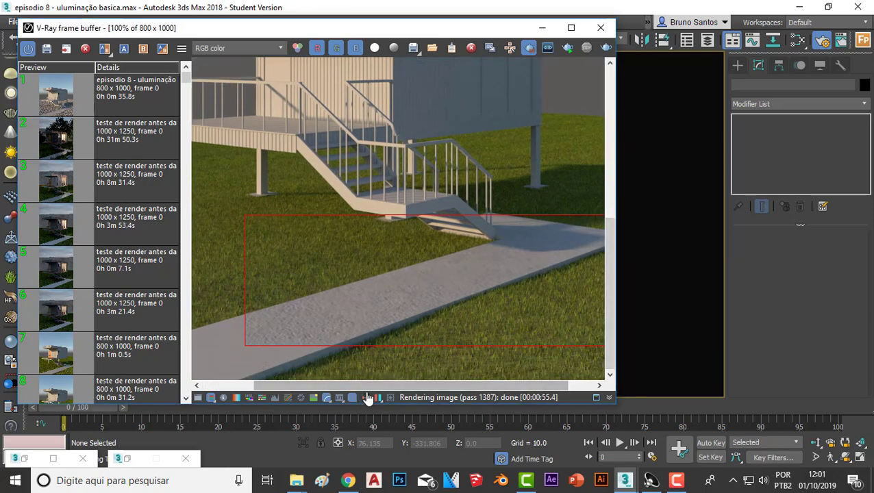
drag(367, 385, 316, 385)
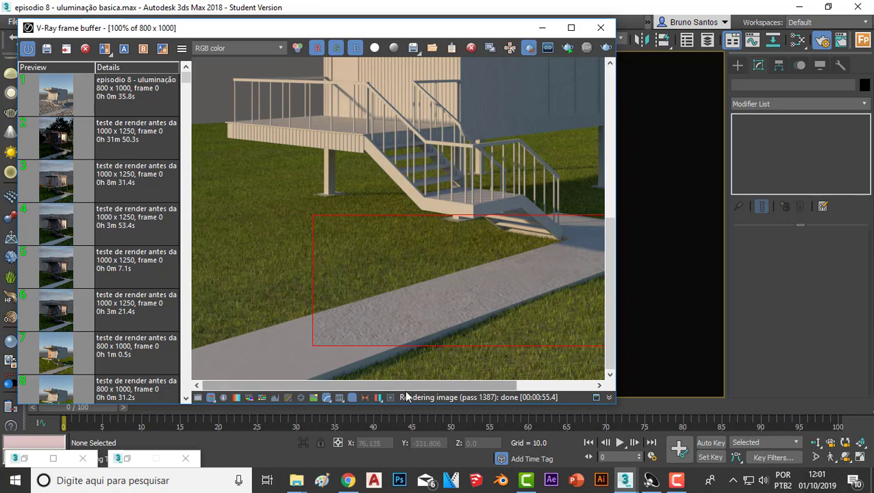
scroll(503, 296, down, 2)
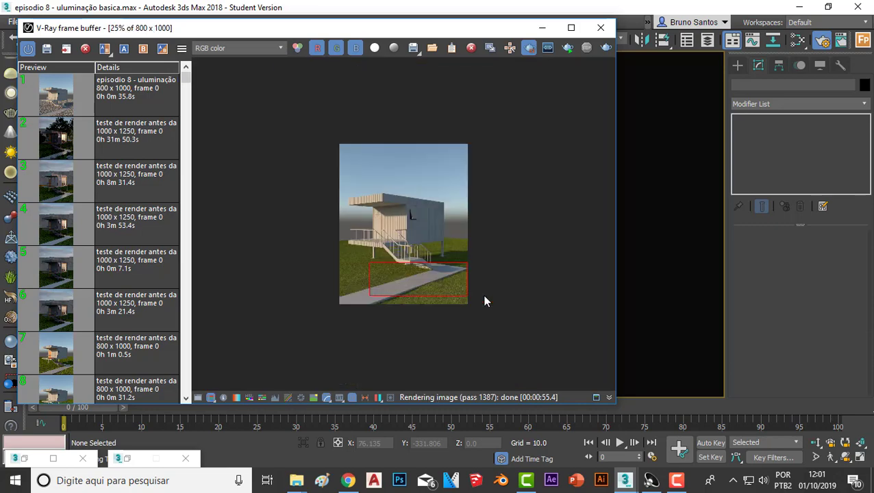
scroll(416, 299, up, 2)
scroll(418, 301, down, 1)
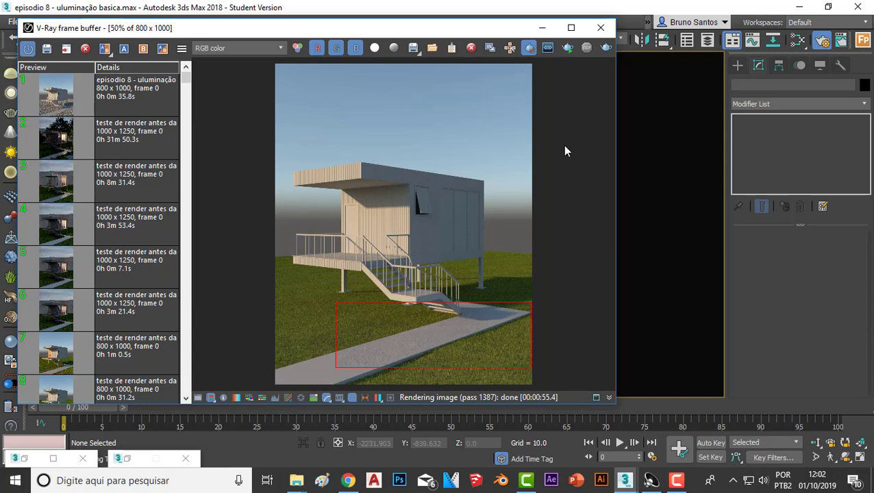
- Turn off Region Render and examine the full-frame render
click(528, 53)
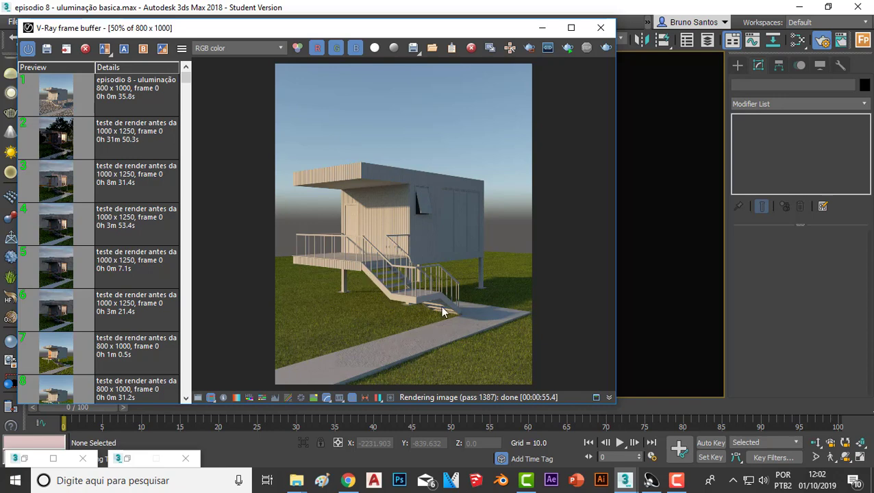
scroll(441, 311, up, 2)
scroll(430, 320, up, 2)
scroll(278, 237, down, 2)
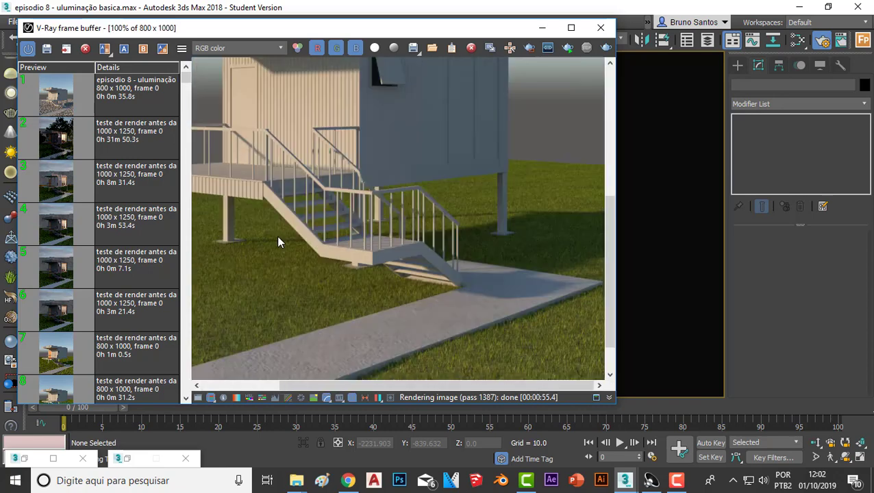
scroll(291, 203, up, 2)
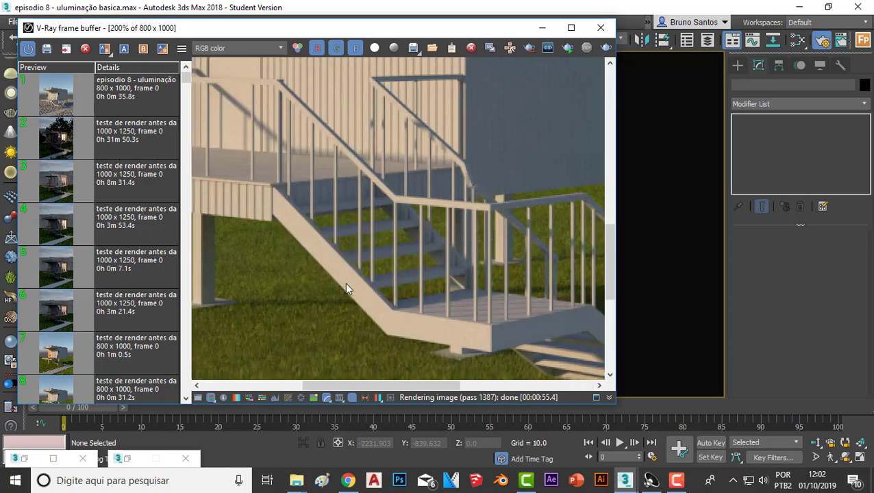
scroll(350, 280, down, 2)
scroll(351, 281, up, 2)
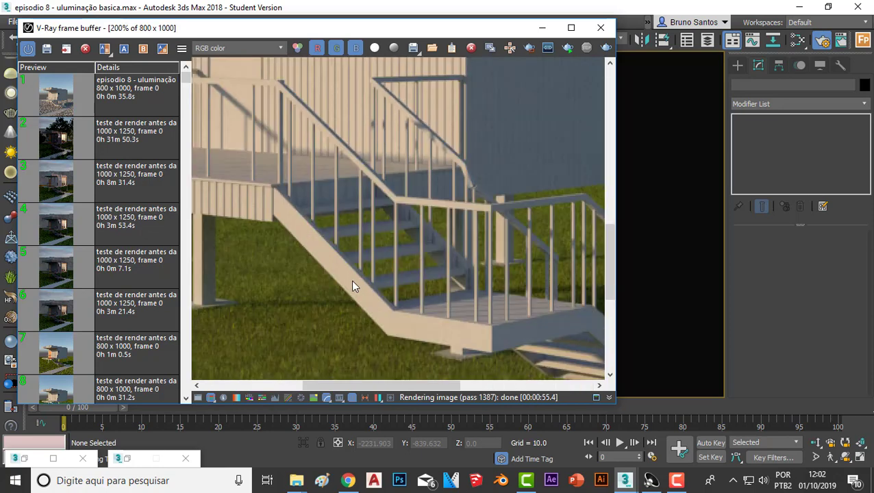
scroll(352, 286, down, 2)
scroll(358, 287, up, 2)
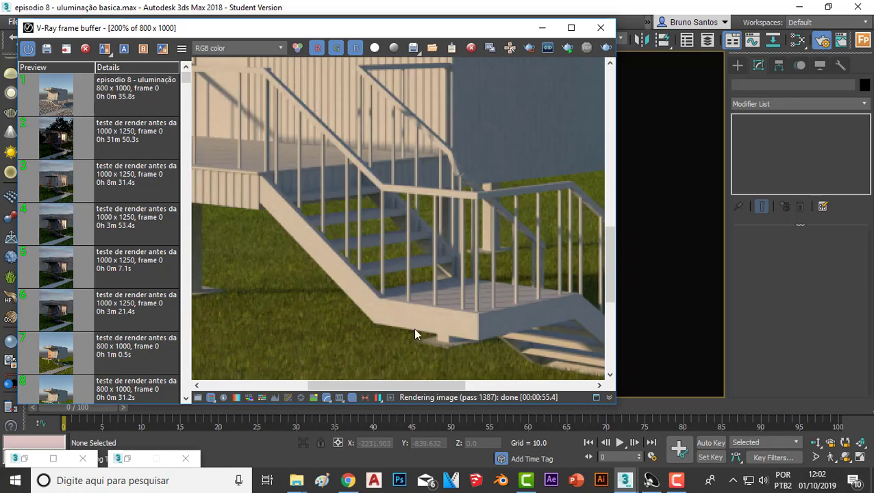
scroll(478, 328, down, 2)
scroll(483, 328, up, 2)
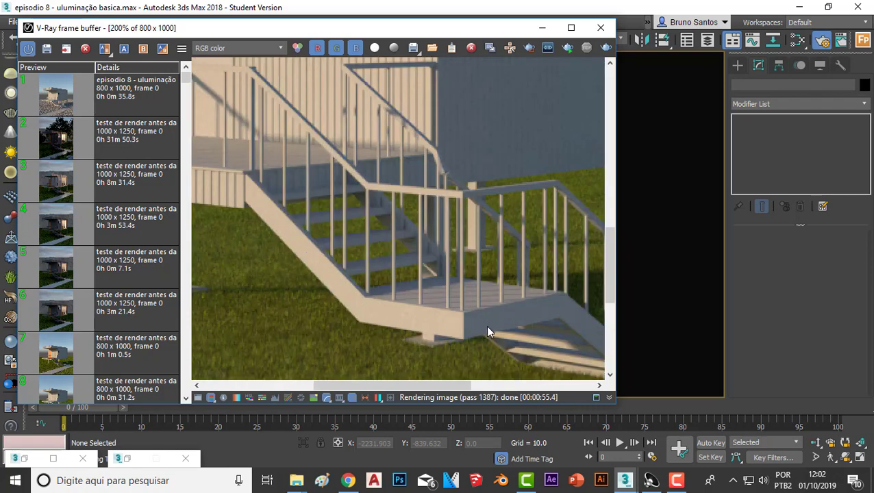
scroll(449, 315, down, 2)
scroll(439, 312, up, 2)
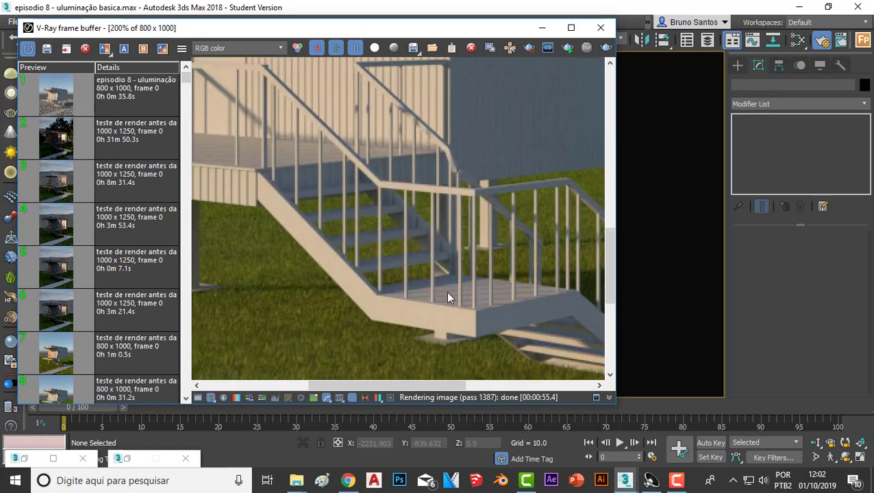
scroll(447, 298, down, 2)
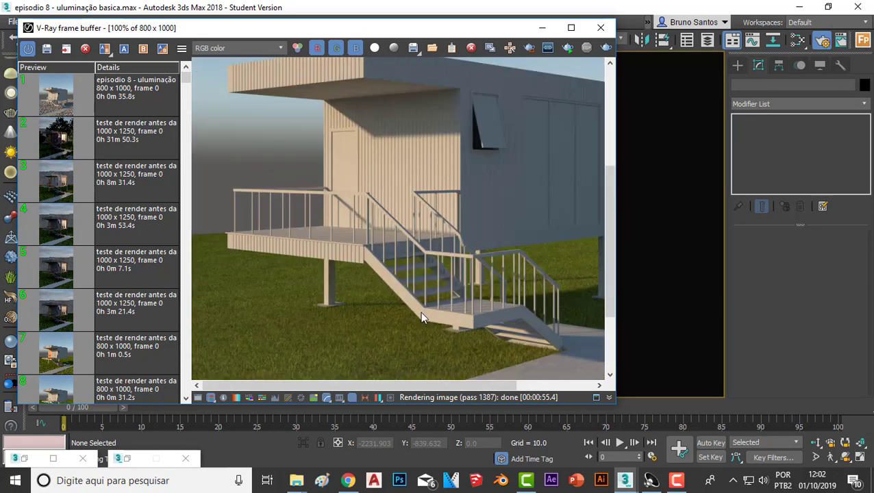
scroll(421, 314, up, 2)
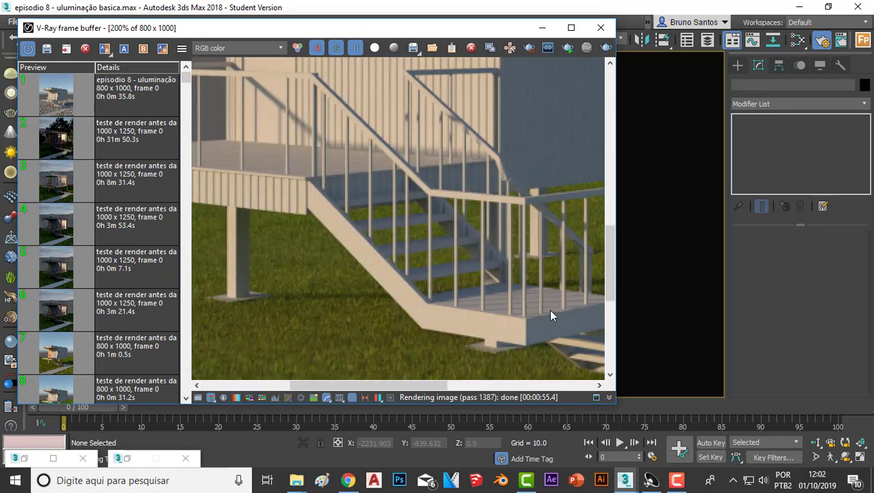
scroll(552, 315, down, 2)
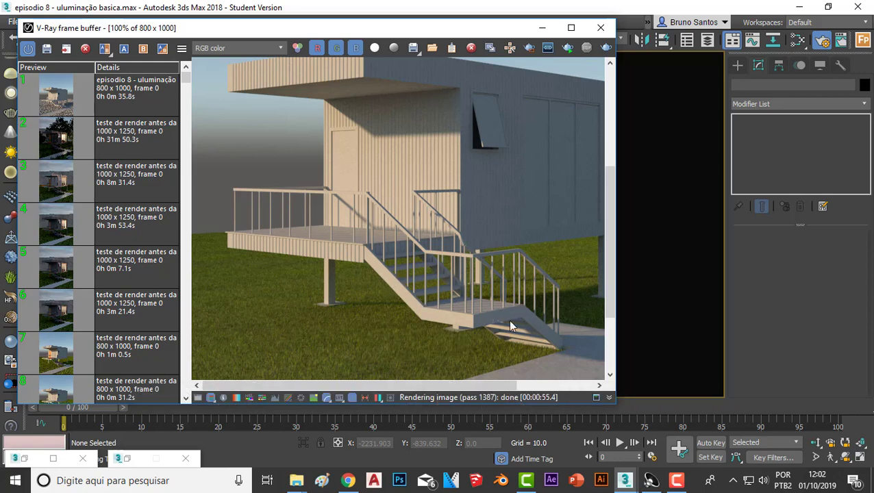
scroll(510, 206, down, 2)
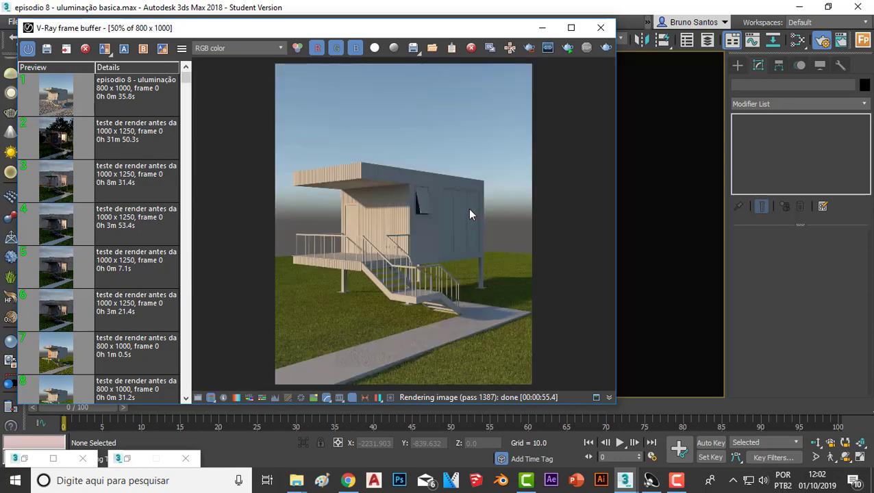
scroll(469, 214, up, 2)
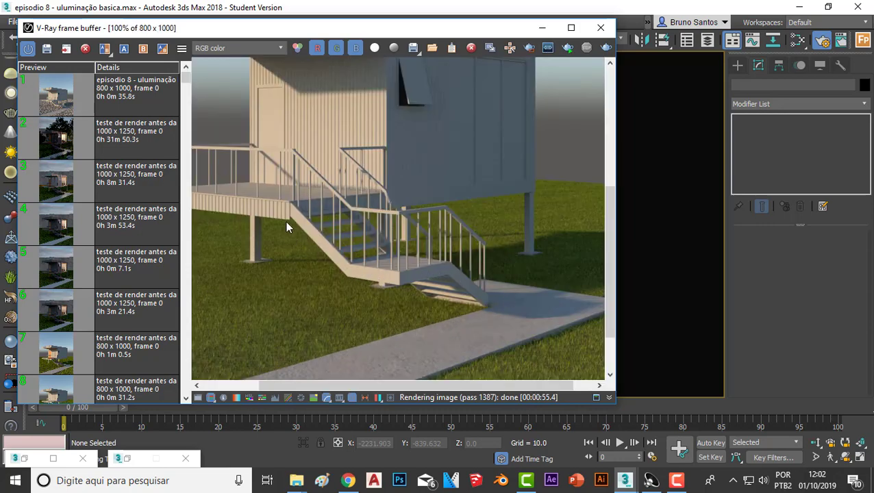
- Select the stair and railing assembly, then switch to a free Perspective view from above without safe frames
click(542, 28)
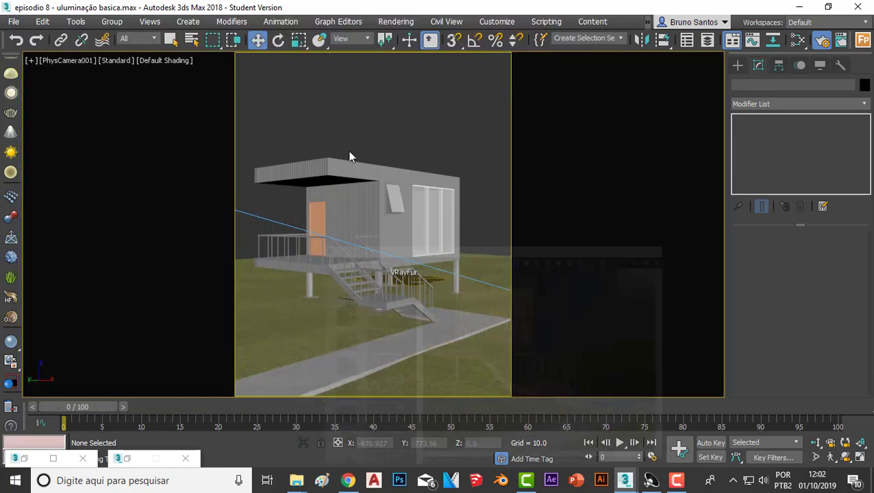
click(353, 292)
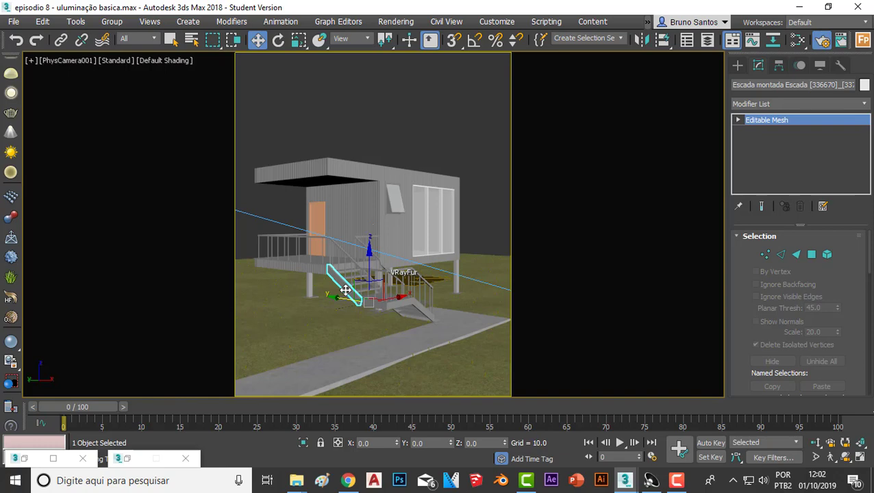
double_click(353, 306)
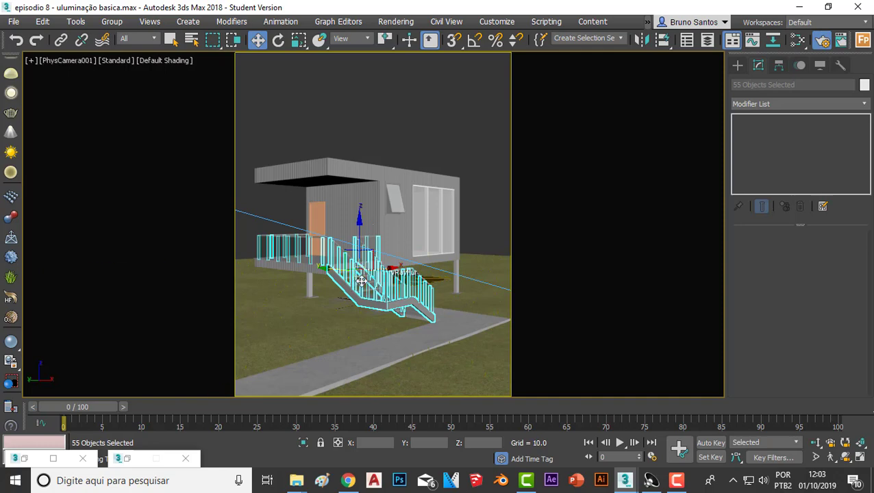
key(p)
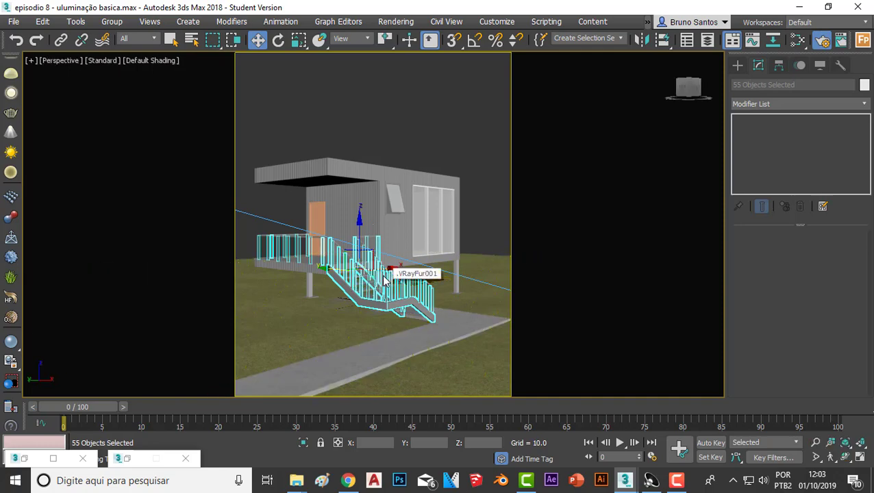
key(shift+f)
scroll(385, 279, up, 3)
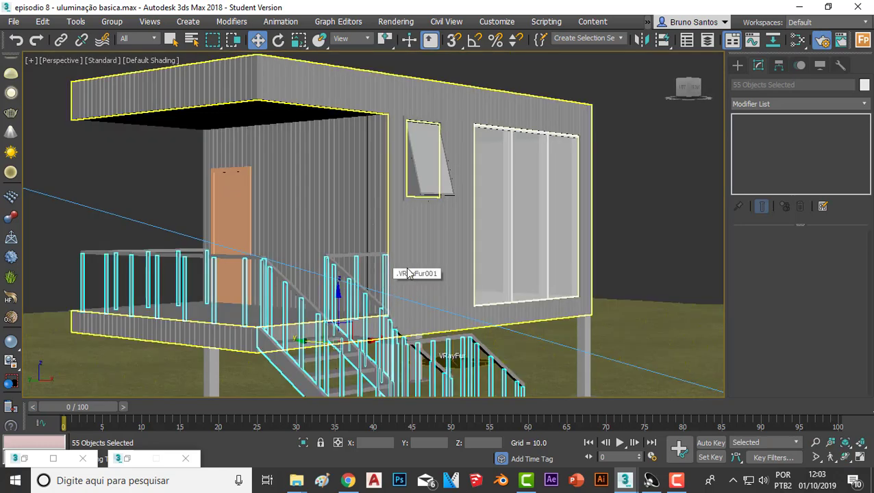
alt+middle_drag(384, 280, 405, 327)
scroll(404, 328, up, 2)
scroll(406, 327, down, 2)
scroll(414, 287, up, 6)
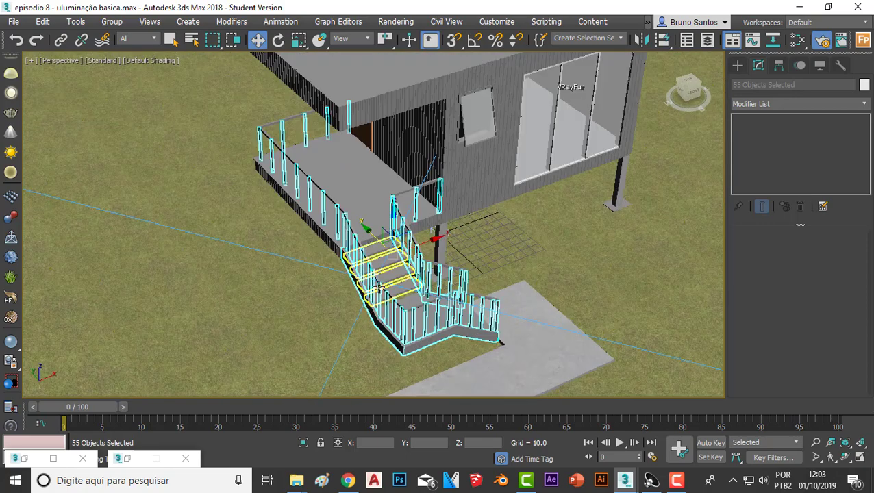
- Add both stair flights, the upper landing slab and every handrail to the selection, reaching 62 objects
ctrl+click(420, 263)
ctrl+click(470, 309)
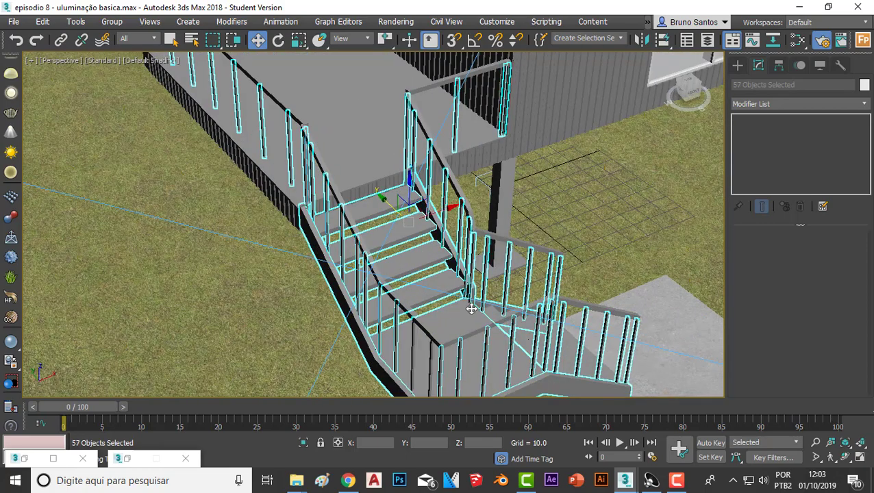
ctrl+click(291, 145)
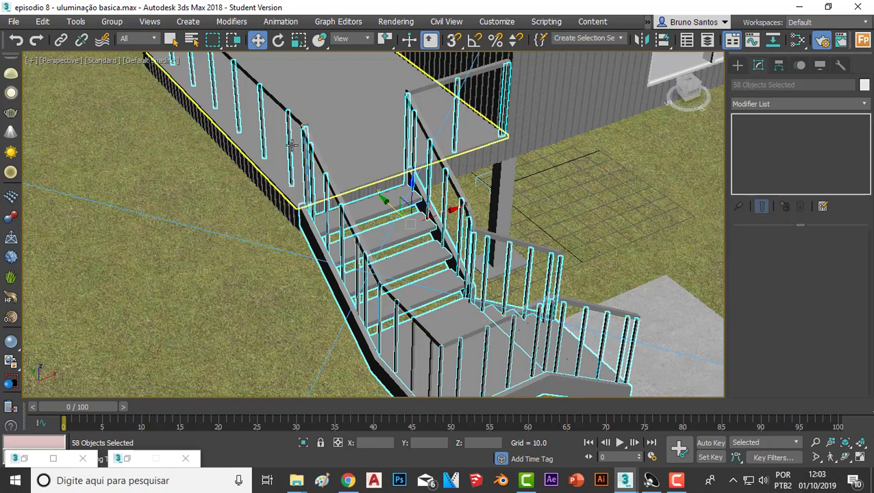
ctrl+click(289, 105)
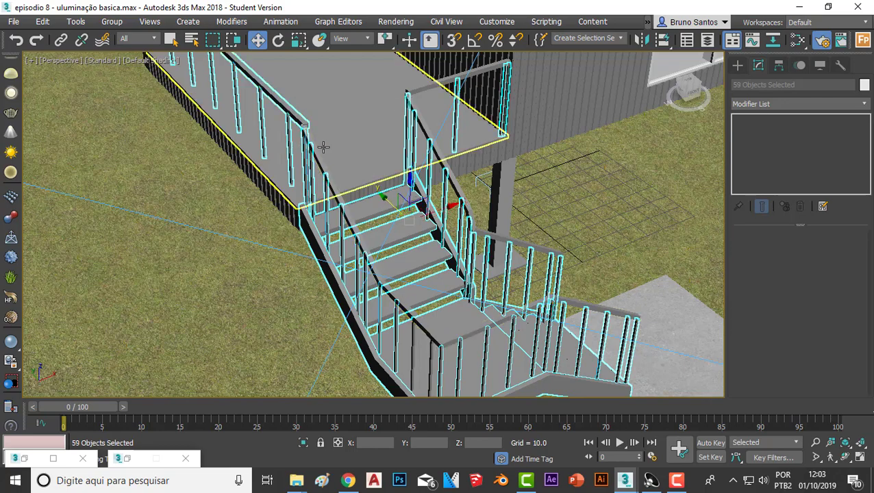
ctrl+click(323, 146)
ctrl+click(427, 93)
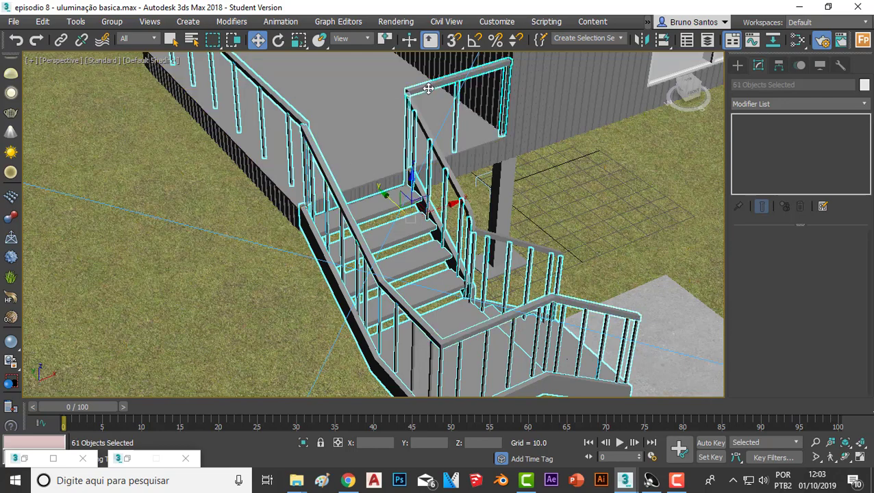
ctrl+click(422, 119)
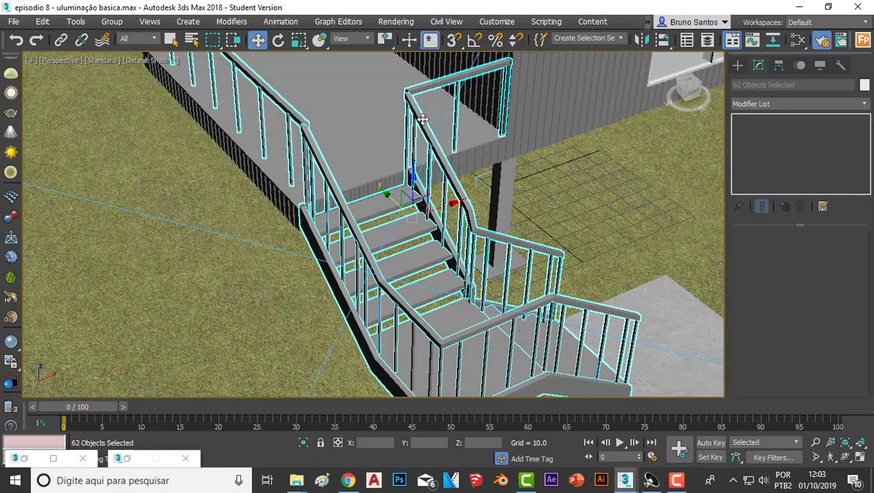
scroll(423, 119, down, 5)
mouse_move(422, 119)
alt+middle_down()
mouse_move(474, 228)
mouse_move(422, 241)
mouse_move(451, 214)
mouse_move(464, 233)
alt+middle_up()
scroll(421, 241, up, 4)
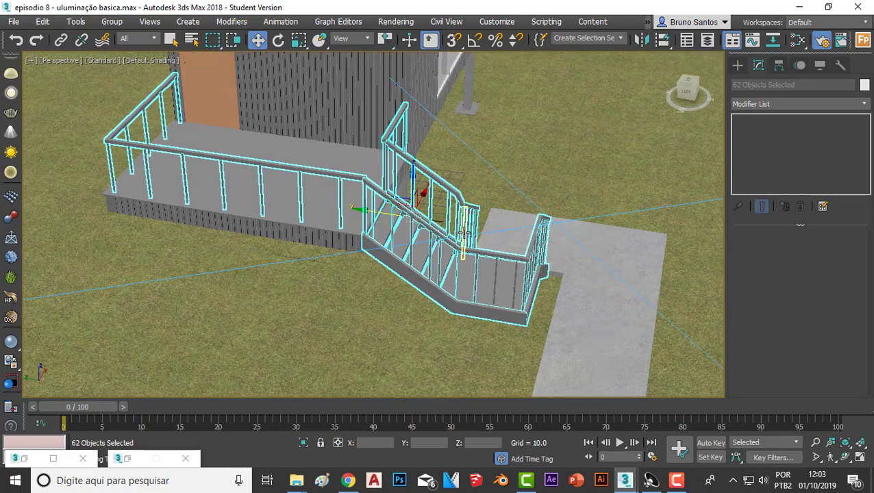
alt+middle_drag(559, 230, 538, 237)
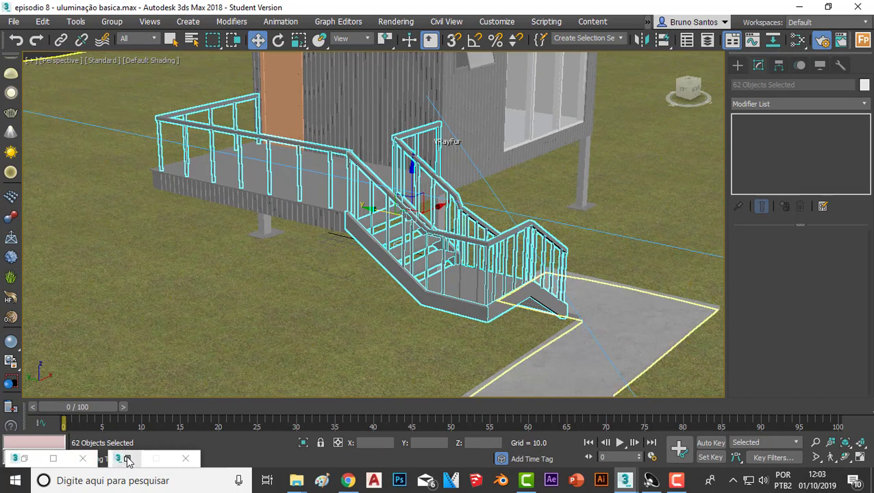
- Drag a new VRayMtl from the browser's V-Ray category into the Slate graph
click(122, 459)
scroll(274, 339, down, 4)
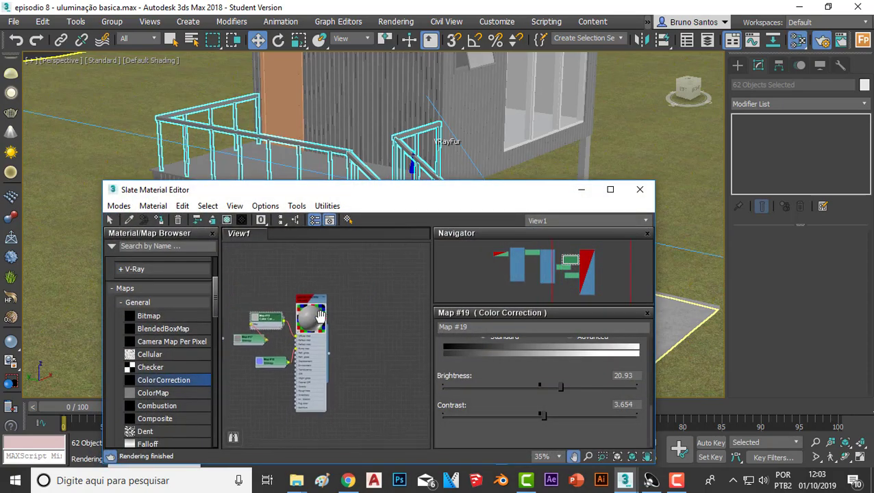
click(119, 288)
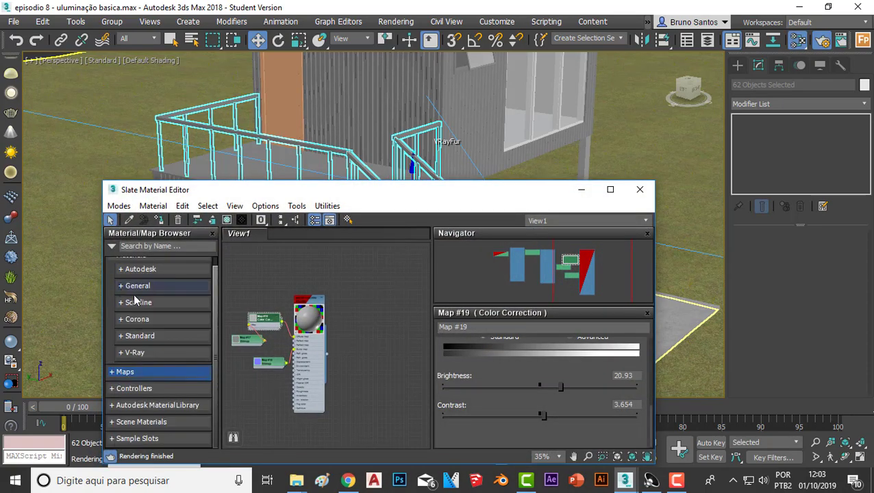
click(119, 353)
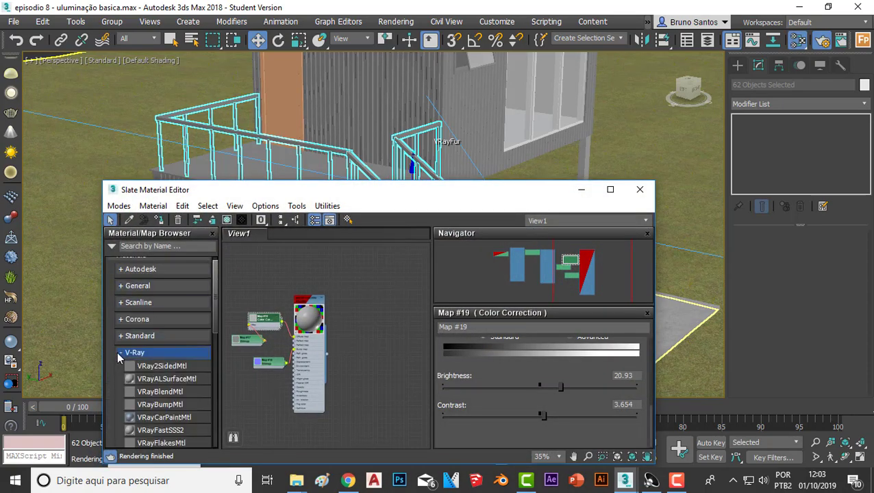
scroll(129, 373, down, 3)
scroll(137, 366, down, 3)
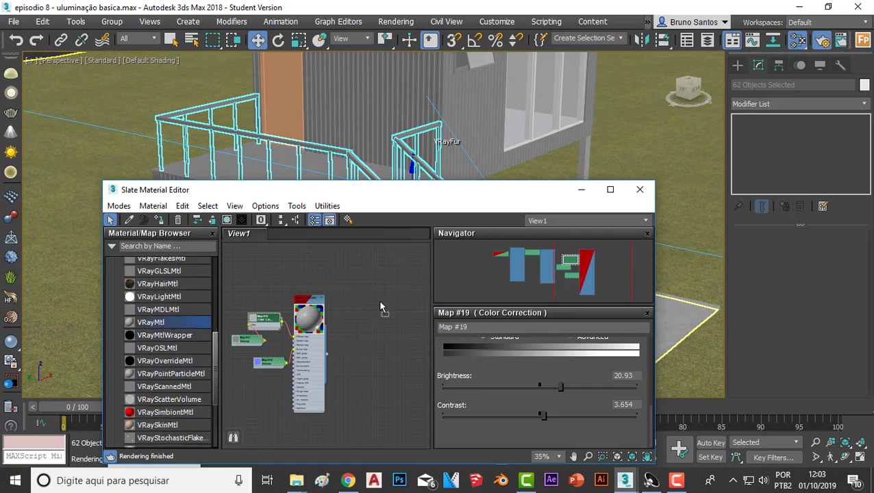
drag(166, 327, 389, 302)
- Frame Material #33 beside the existing material and open its parameters
key(z)
scroll(295, 310, down, 1)
middle_drag(295, 310, 354, 304)
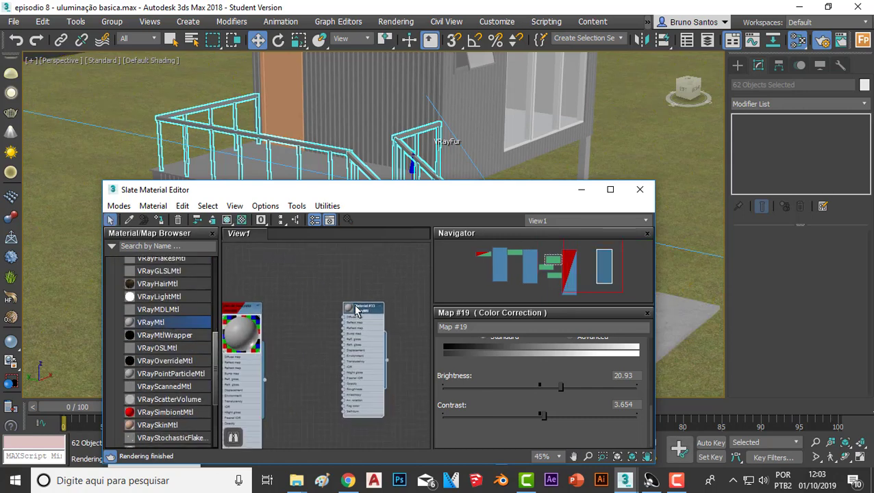
double_click(336, 310)
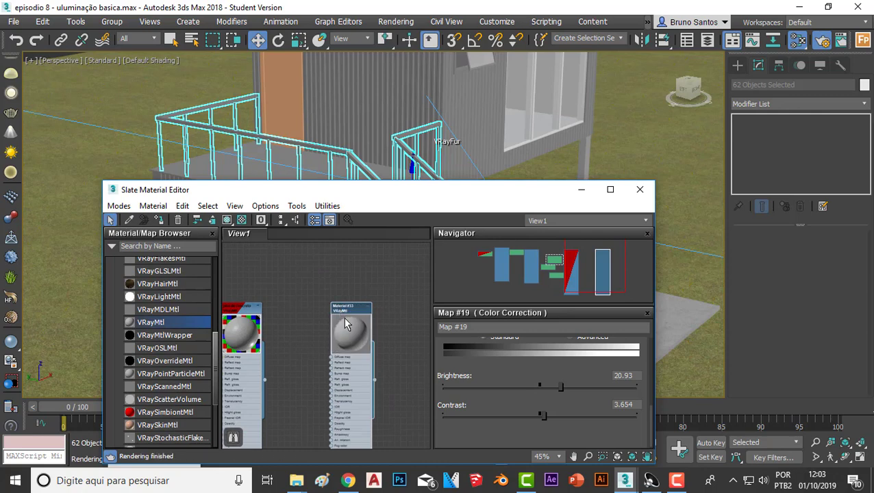
double_click(346, 292)
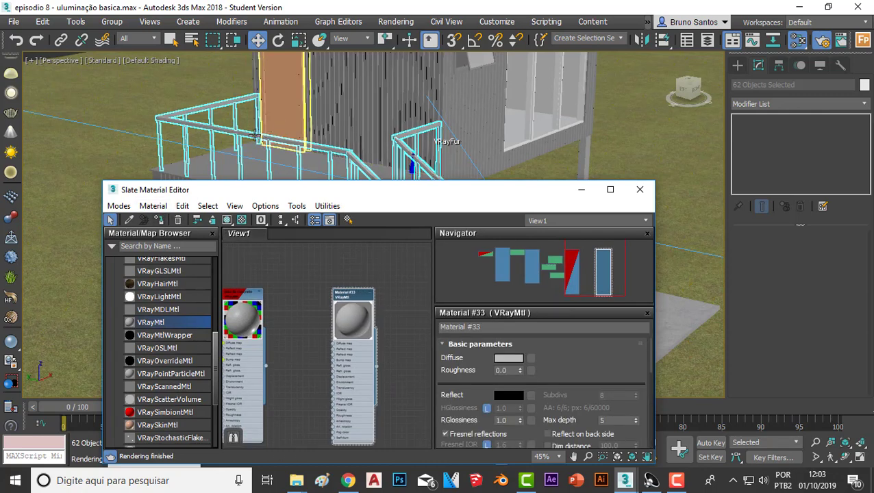
scroll(350, 366, down, 1)
scroll(351, 358, up, 1)
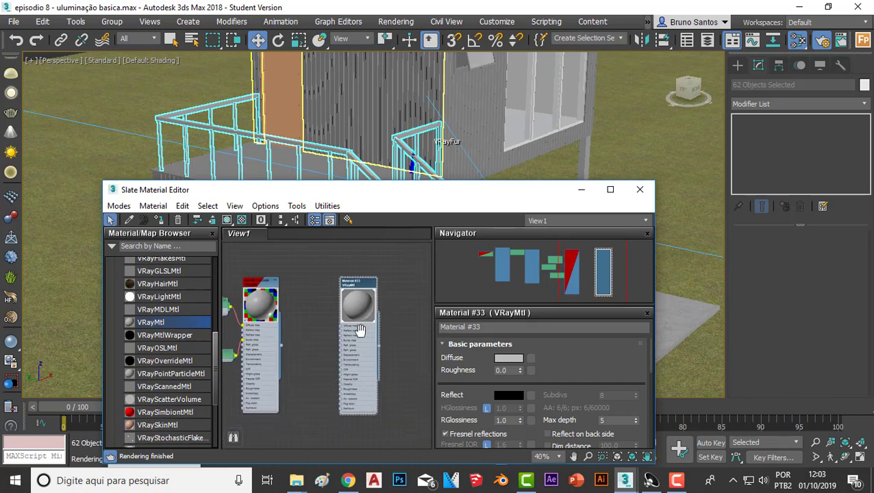
scroll(360, 333, down, 1)
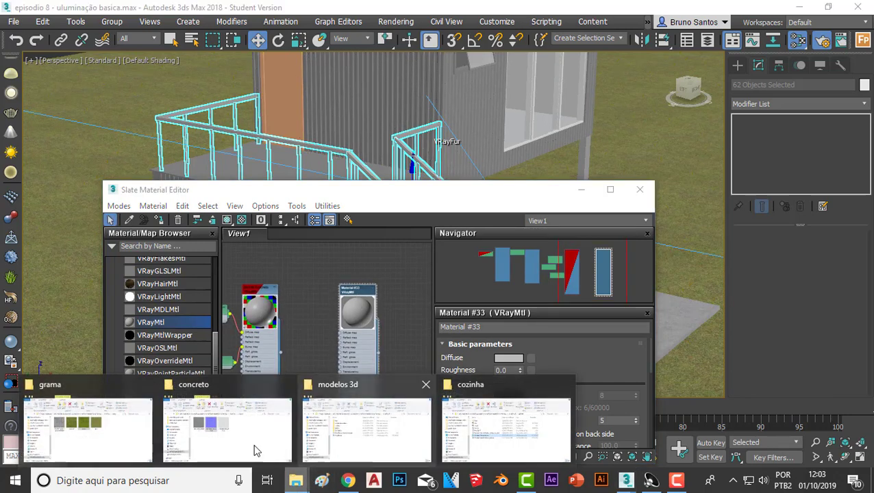
mouse_move(296, 481)
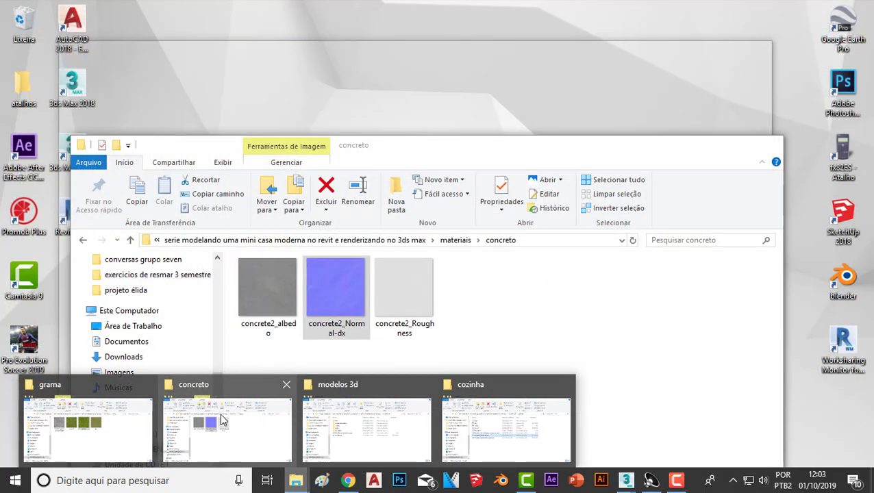
- Drag metal-splotchy-albedo-color from the metal-splotchy-unity folder into Slate View1 as Material #33's diffuse map
click(221, 421)
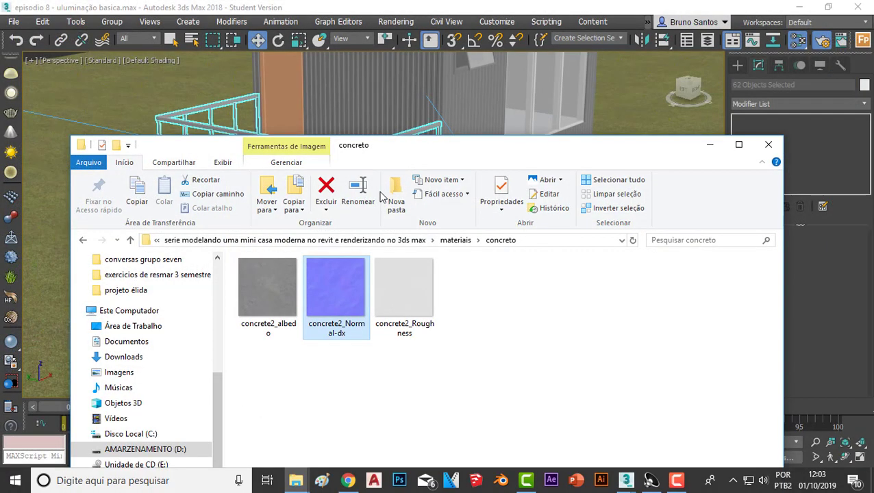
click(456, 240)
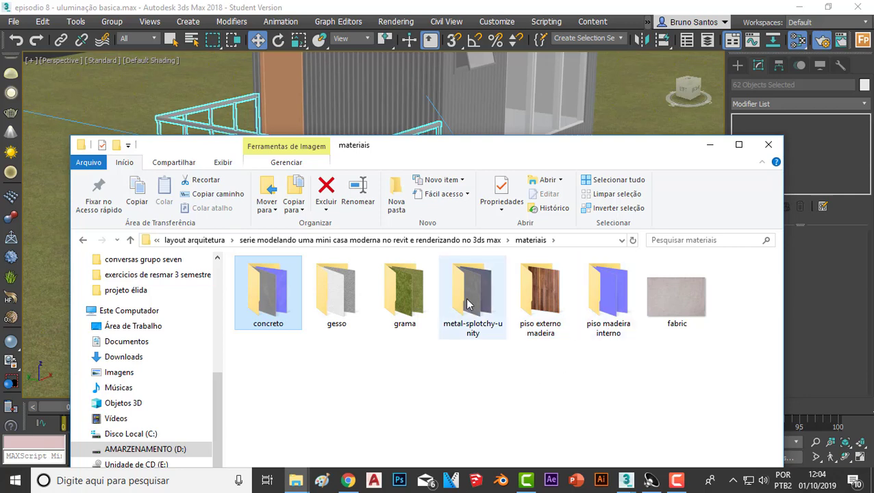
double_click(479, 310)
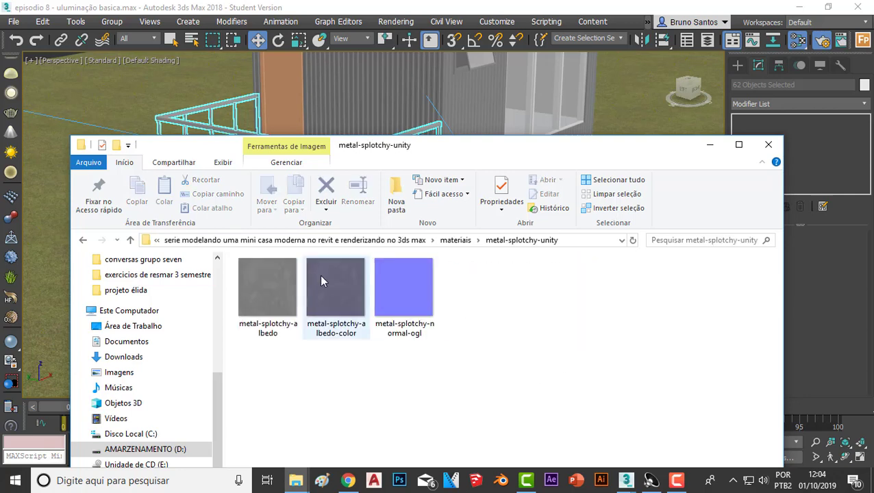
mouse_move(361, 334)
mouse_down()
mouse_move(505, 425)
mouse_move(656, 476)
mouse_move(543, 433)
mouse_up()
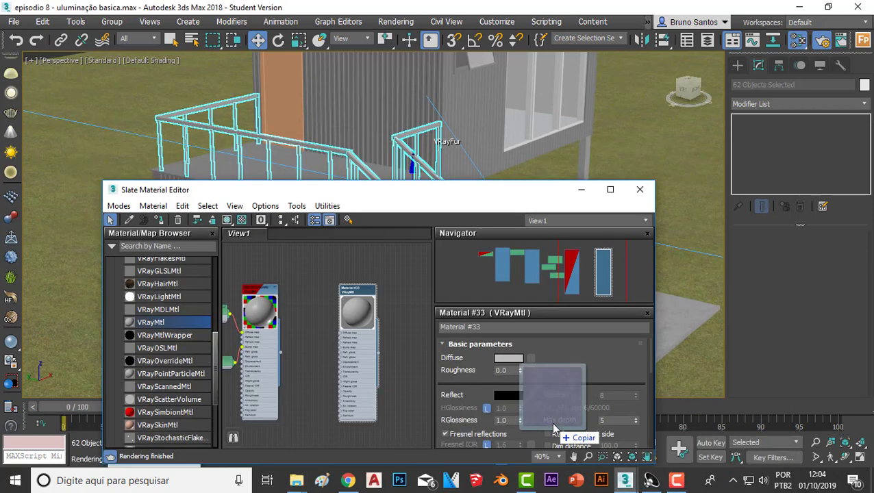
mouse_move(544, 428)
mouse_down()
mouse_move(322, 339)
mouse_move(333, 325)
mouse_move(358, 325)
mouse_up()
scroll(326, 341, up, 4)
scroll(383, 314, down, 2)
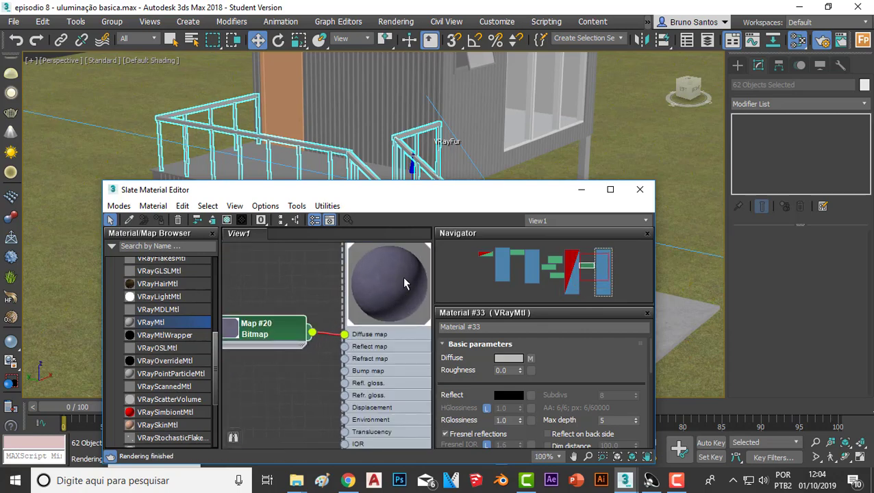
scroll(395, 287, down, 2)
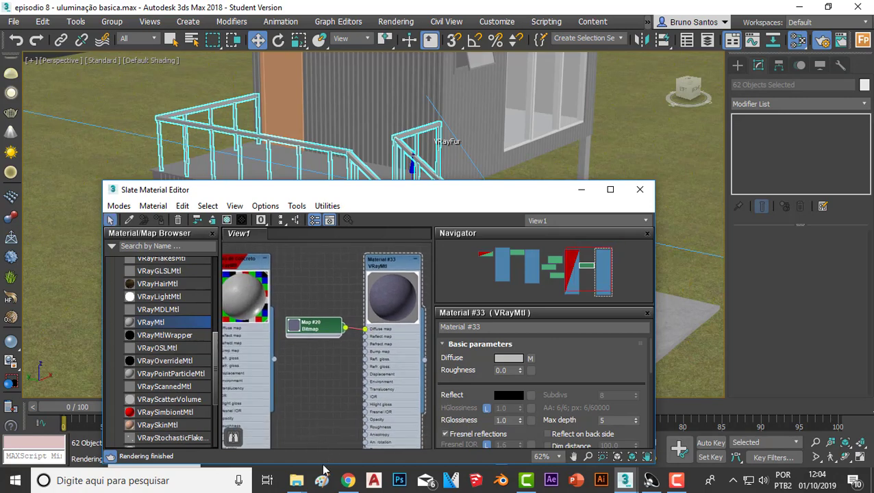
mouse_move(296, 480)
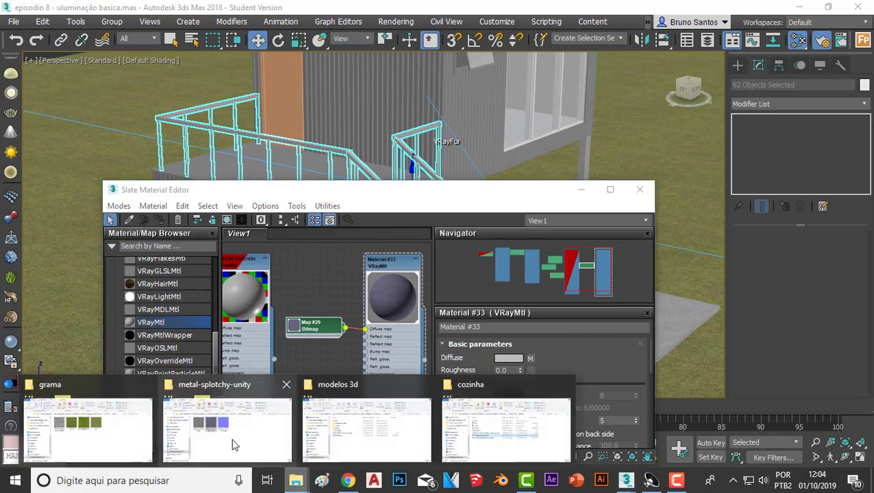
- Add metal-splotchy-normal-ogl as Material #33's bump map (Map #21) and check Map #20's bitmap parameters
click(234, 444)
click(432, 343)
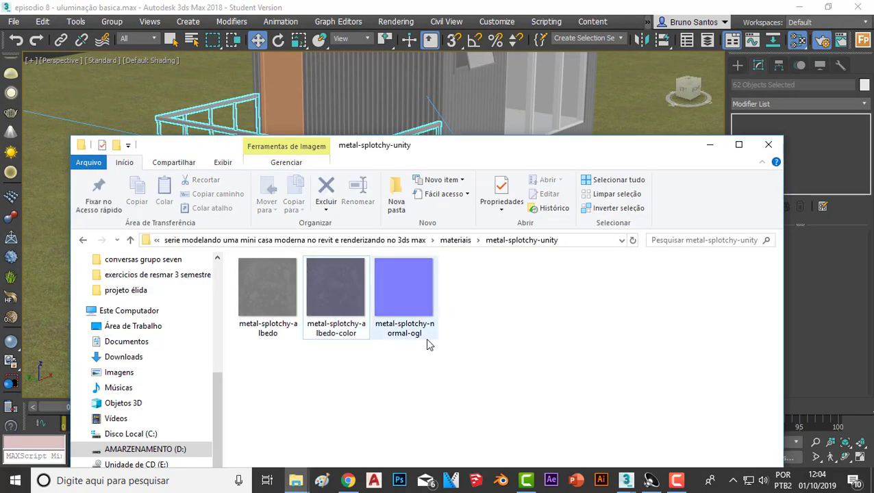
mouse_move(400, 278)
mouse_down()
mouse_move(403, 314)
mouse_move(624, 487)
mouse_up()
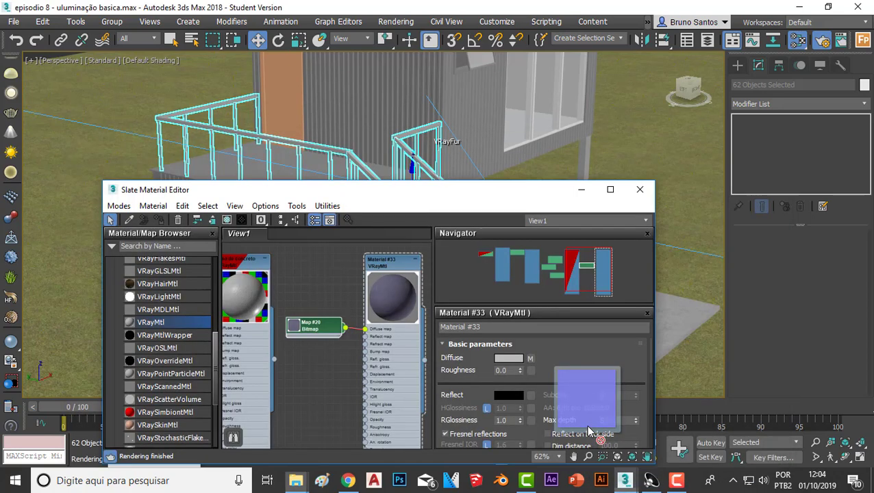
mouse_move(624, 484)
mouse_down()
mouse_move(293, 360)
mouse_move(354, 319)
mouse_up()
scroll(315, 363, up, 2)
scroll(311, 361, up, 2)
scroll(308, 359, up, 2)
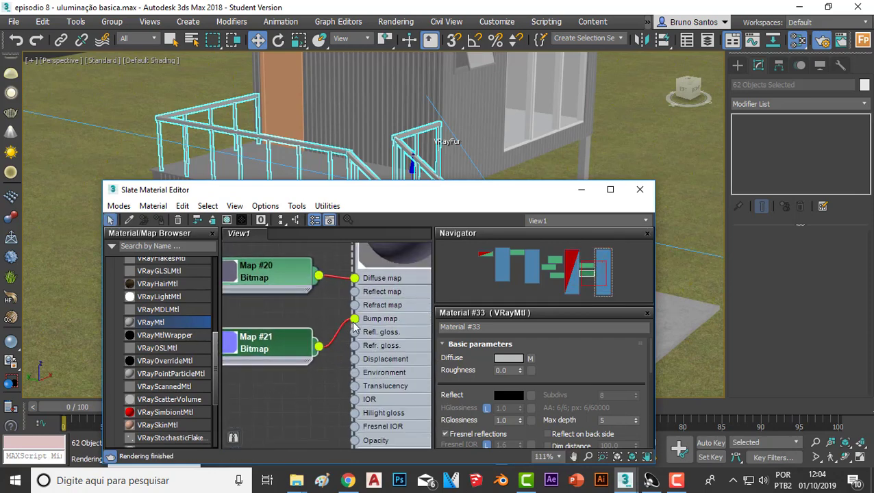
scroll(328, 349, down, 2)
middle_drag(327, 350, 331, 340)
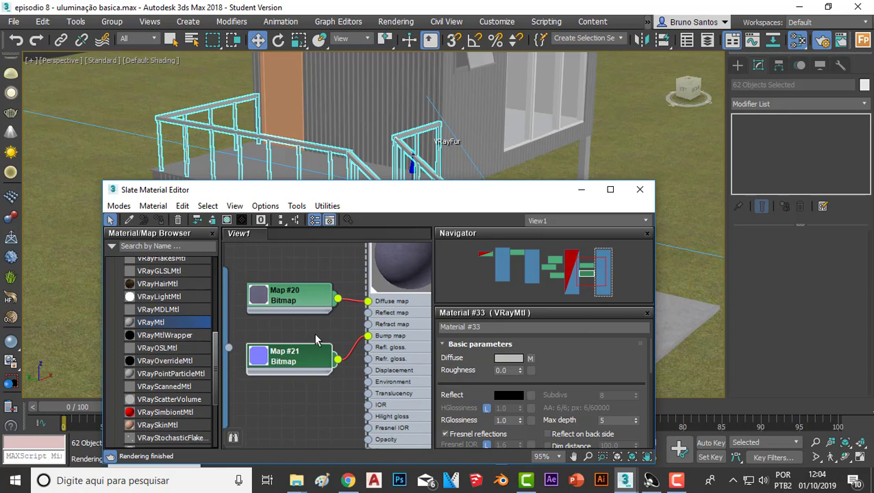
scroll(314, 332, up, 1)
scroll(311, 320, down, 2)
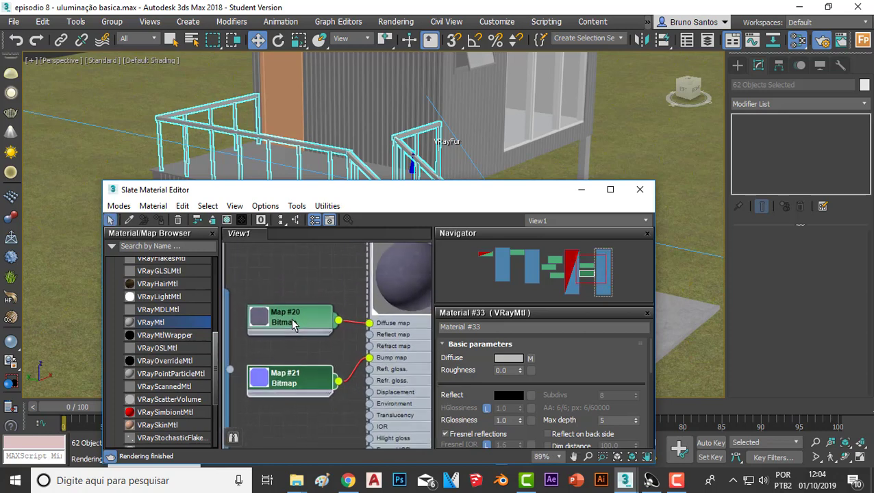
scroll(293, 324, up, 1)
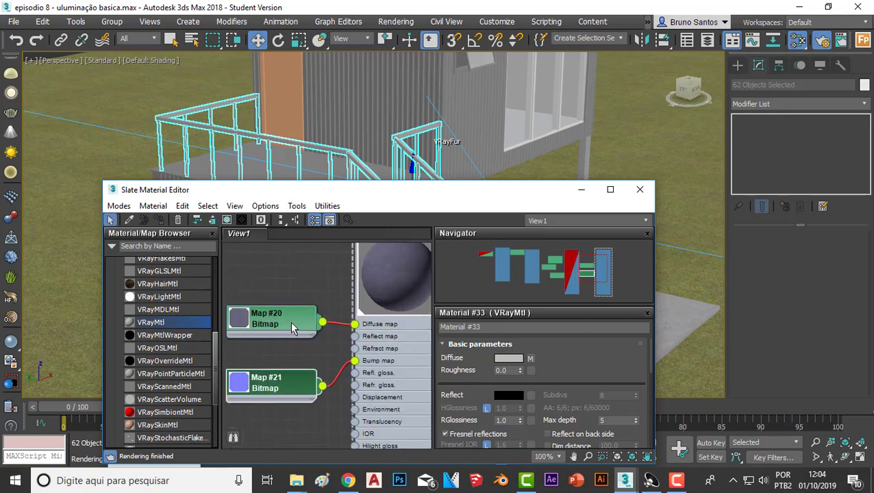
scroll(291, 321, down, 1)
double_click(275, 314)
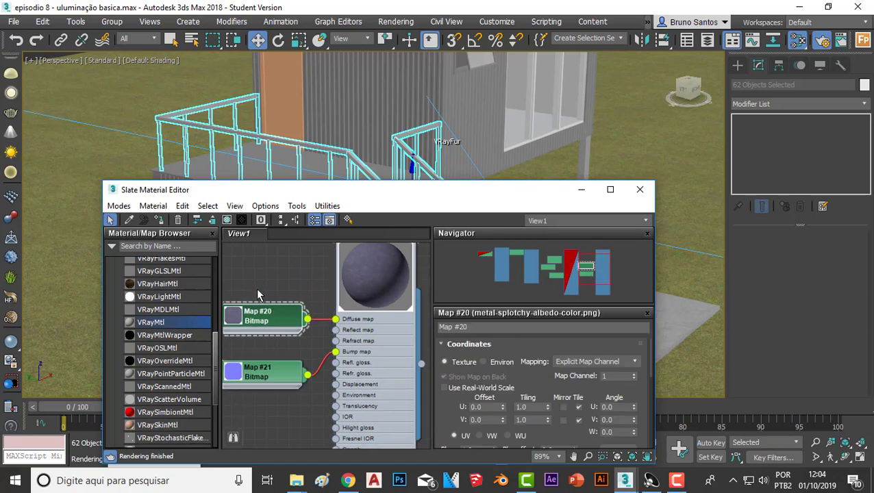
scroll(261, 280, down, 1)
middle_drag(257, 315, 266, 317)
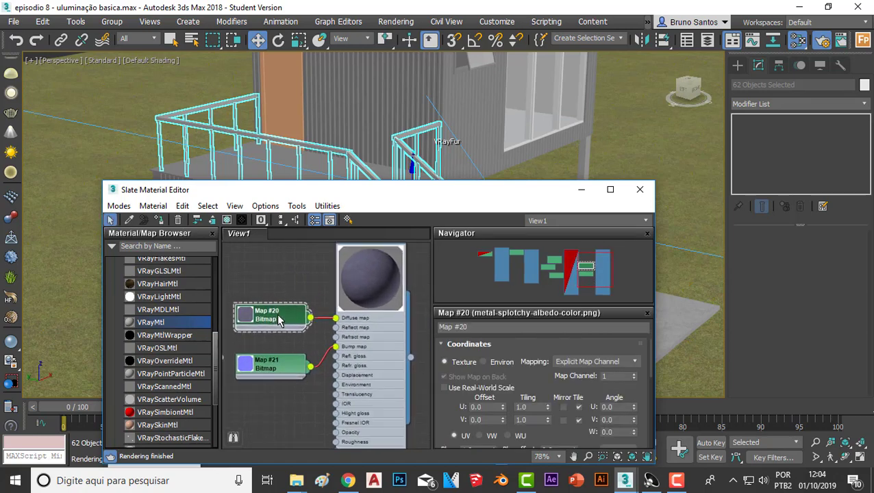
- Turn on Show Shaded Material in Viewport and zoom in on the railing corner
scroll(299, 277, down, 1)
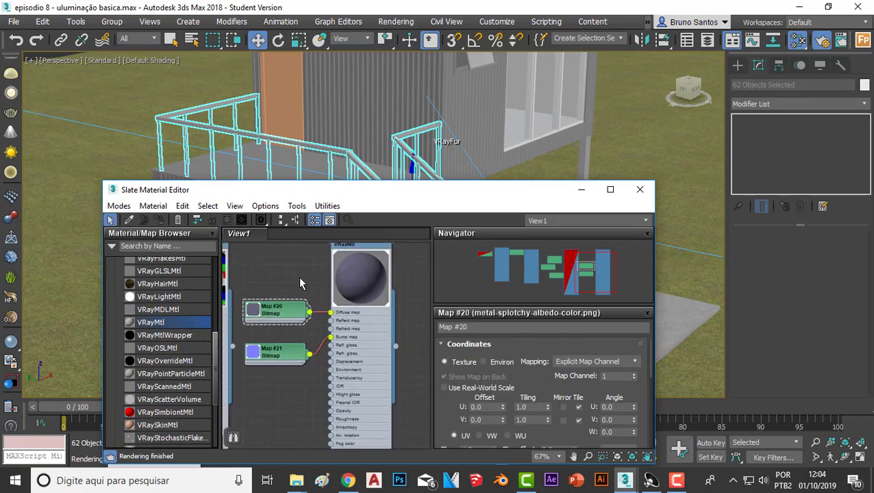
scroll(290, 309, down, 1)
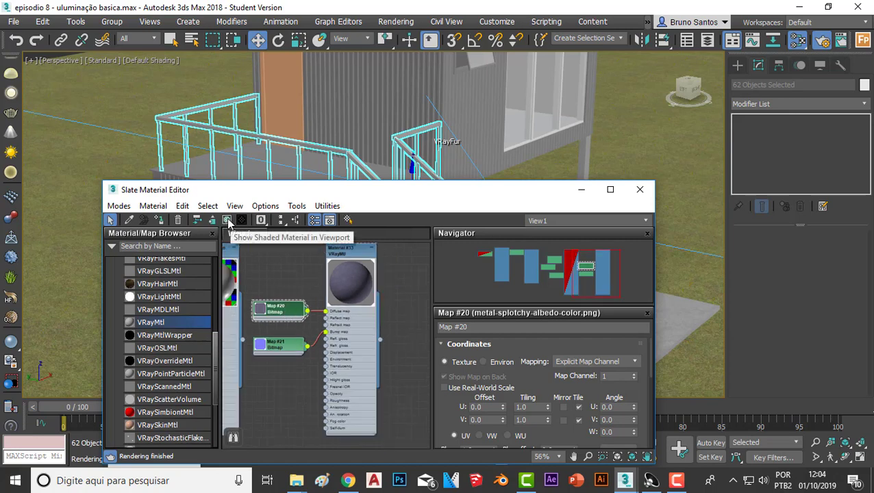
drag(261, 193, 259, 222)
click(226, 250)
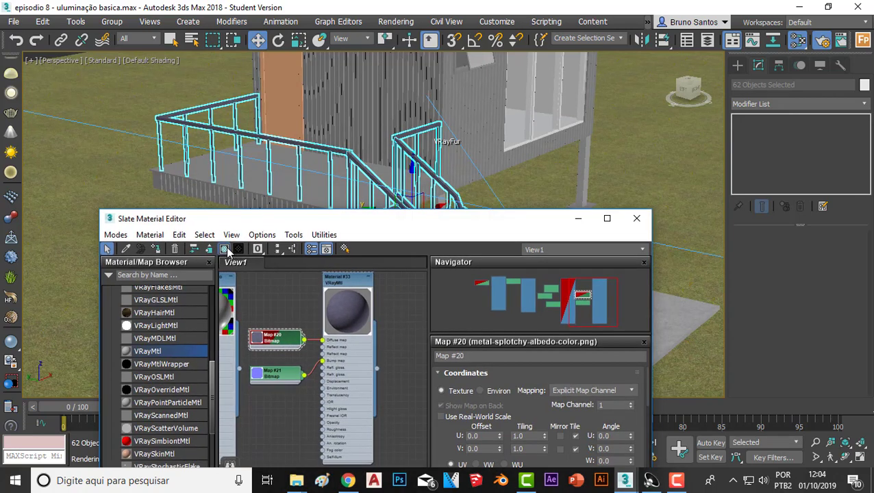
scroll(173, 130, up, 2)
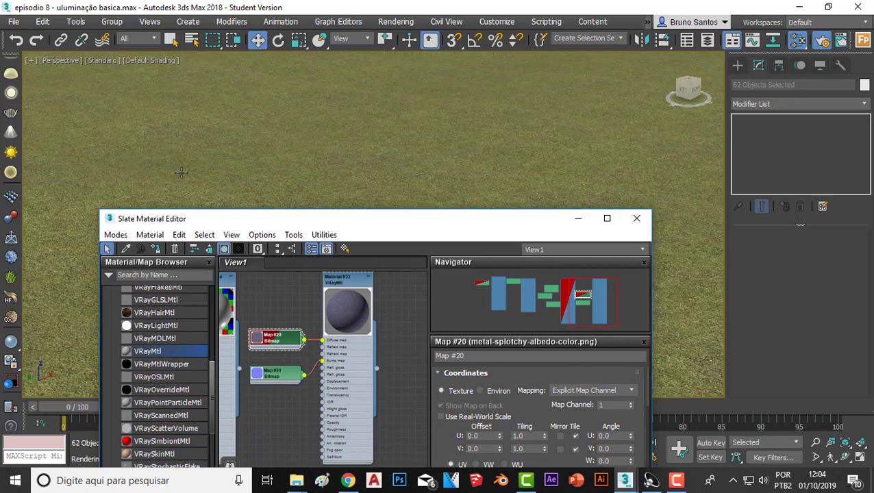
scroll(178, 130, up, 2)
scroll(185, 131, up, 2)
scroll(193, 132, up, 1)
middle_drag(194, 130, 183, 129)
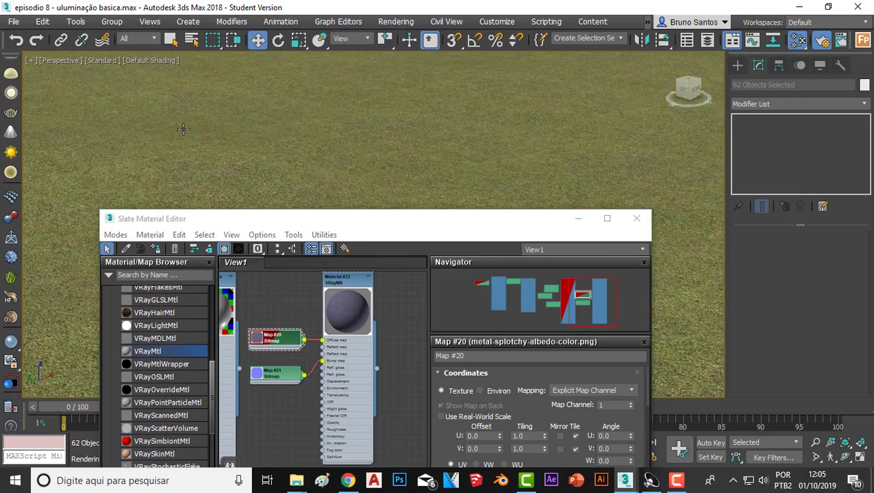
mouse_move(390, 183)
middle_down()
mouse_move(335, 158)
mouse_move(425, 184)
mouse_move(177, 63)
mouse_move(392, 140)
middle_up()
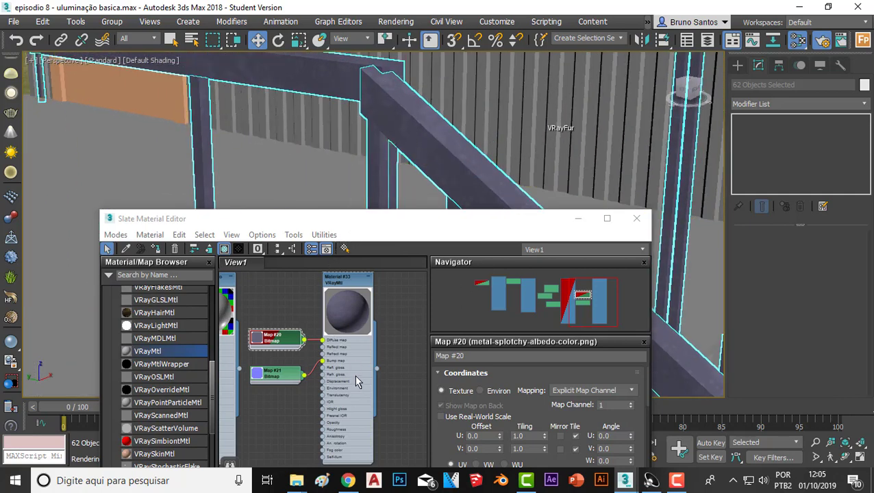
scroll(356, 382, down, 1)
scroll(356, 342, down, 1)
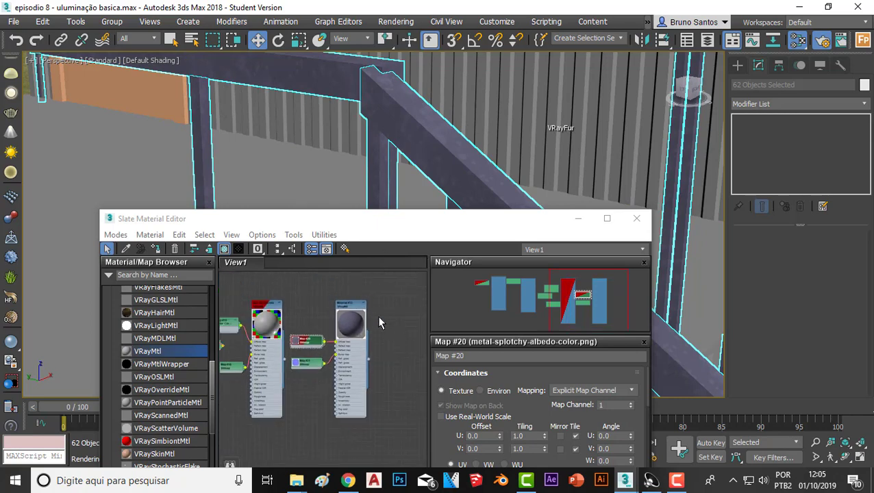
- Open Material #33's parameters in the Slate Material Editor
double_click(355, 308)
scroll(355, 310, up, 2)
scroll(342, 312, up, 1)
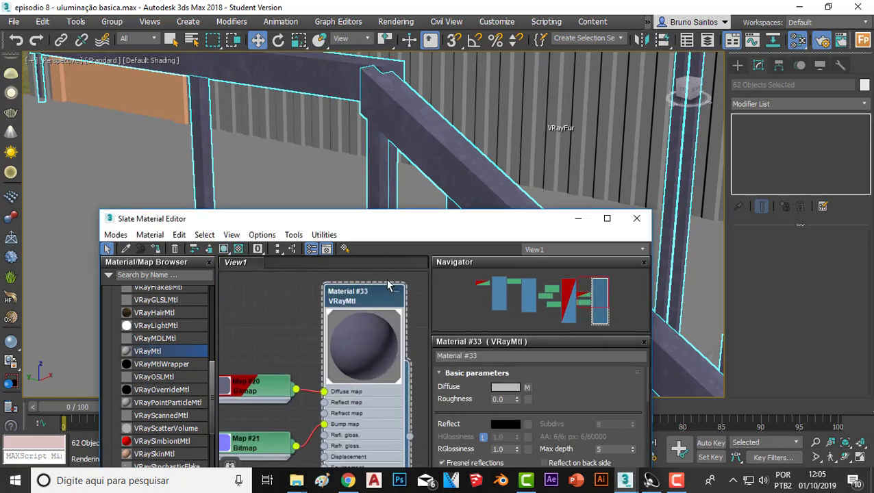
mouse_move(488, 230)
mouse_down()
mouse_move(306, 202)
mouse_move(257, 184)
mouse_up()
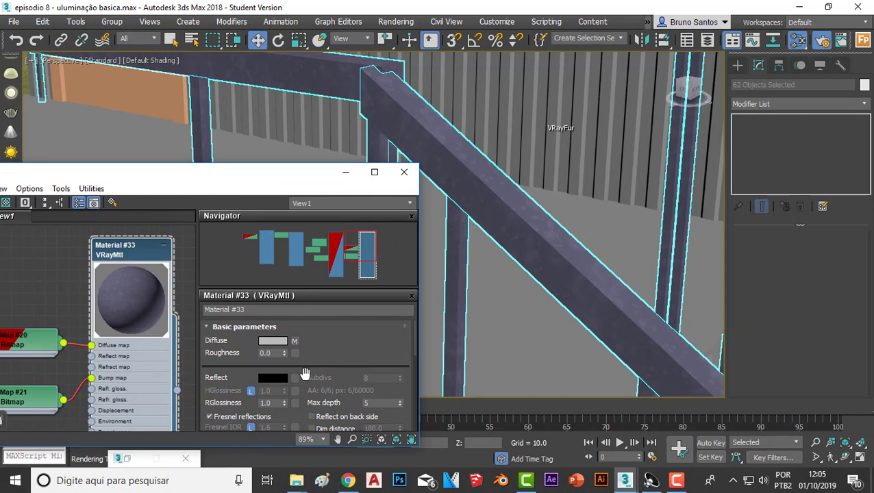
- Set Material #33's reflect colour to light grey and show the checkered background in the preview
click(272, 379)
drag(381, 100, 381, 155)
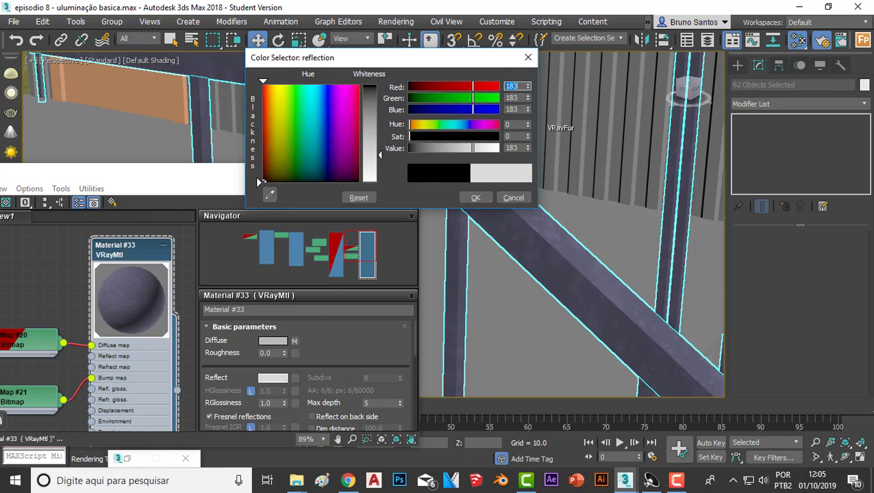
click(472, 197)
scroll(81, 236, up, 1)
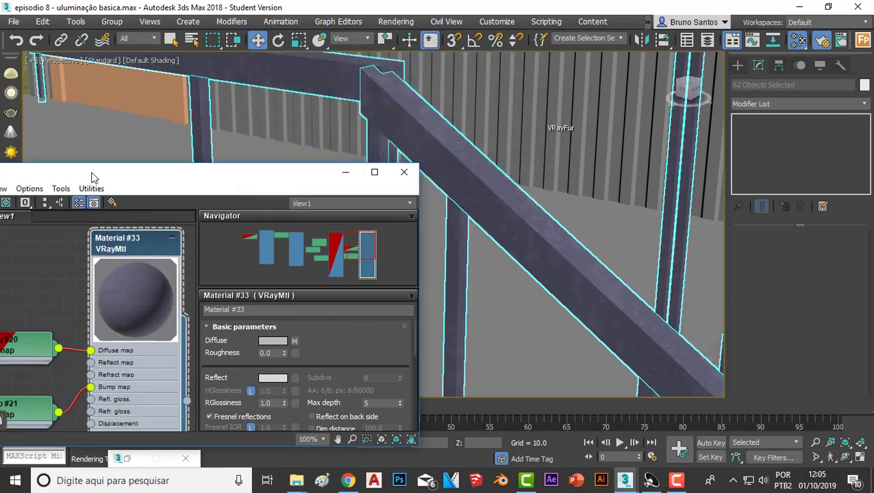
drag(93, 176, 156, 174)
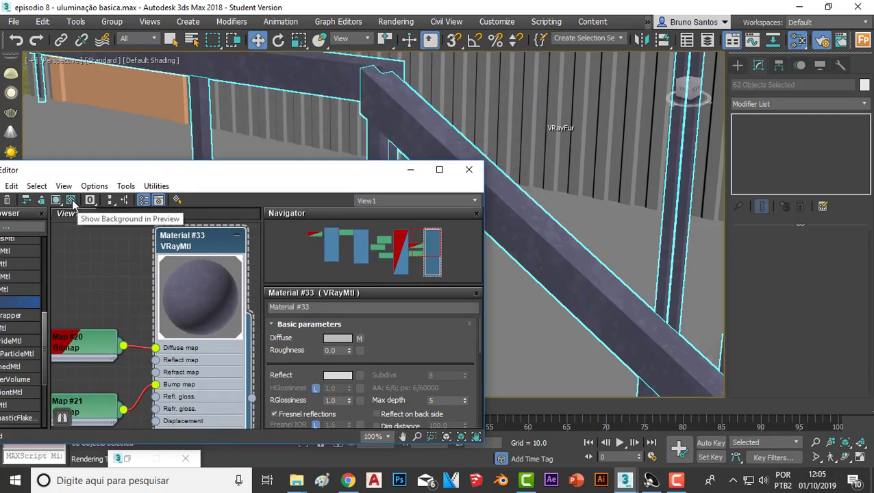
click(71, 200)
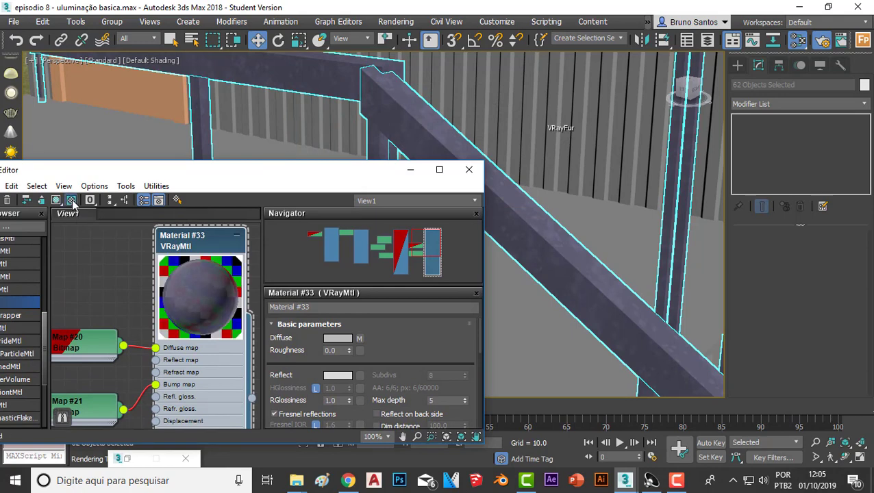
- Locate the IOR and reflection glossiness fields in Material #33's parameters
scroll(173, 286, up, 2)
scroll(214, 287, up, 2)
mouse_move(226, 296)
middle_down()
mouse_move(165, 286)
mouse_move(189, 304)
middle_up()
scroll(164, 286, up, 1)
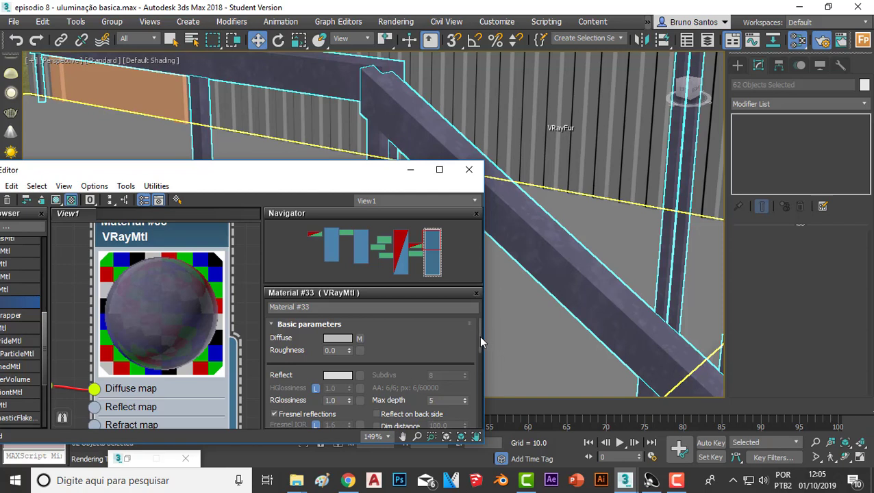
drag(478, 335, 478, 365)
double_click(334, 404)
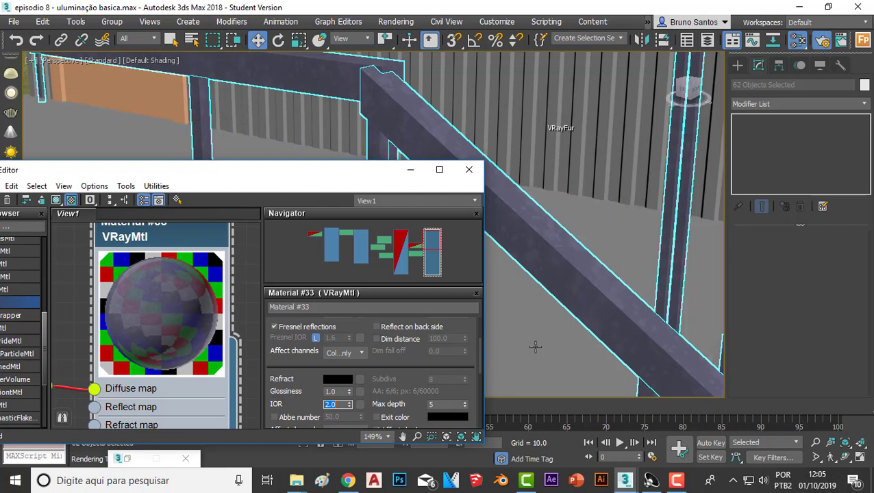
drag(480, 356, 483, 342)
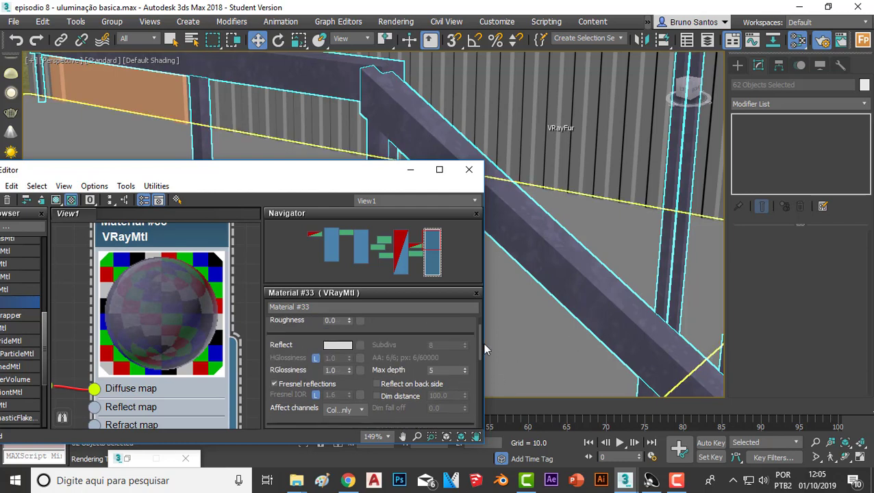
click(341, 371)
text(0.6)
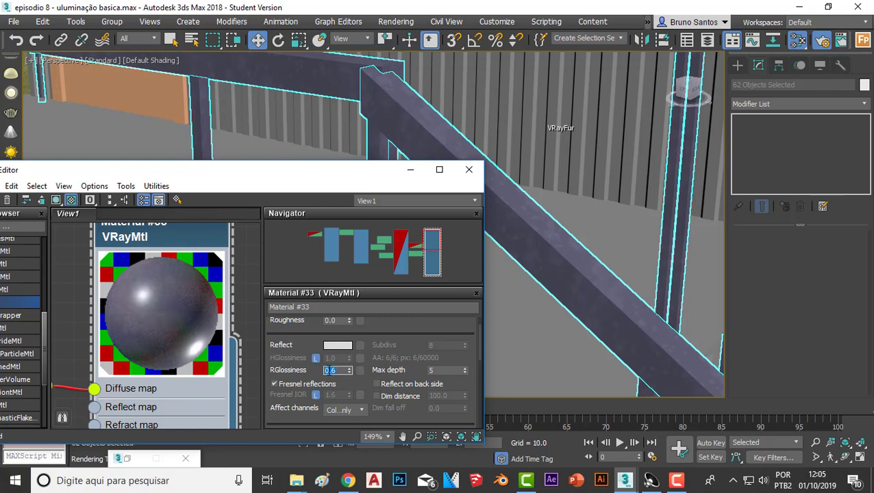
scroll(180, 306, down, 1)
scroll(188, 328, down, 1)
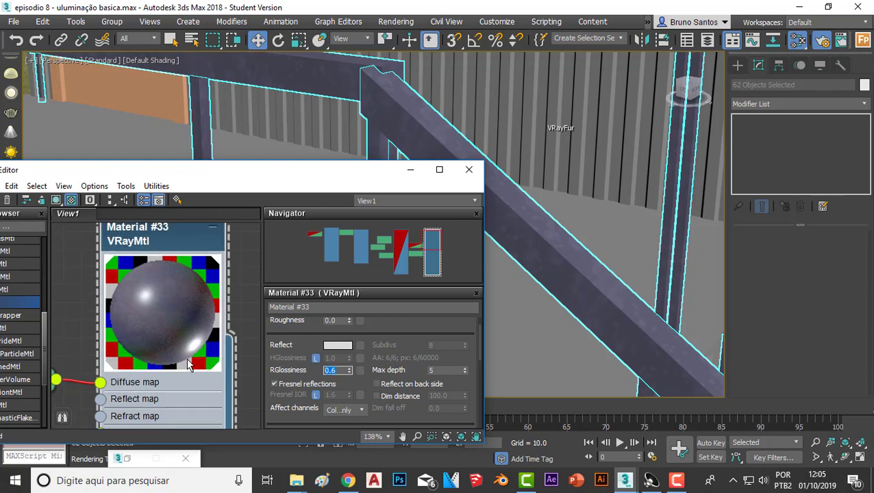
scroll(192, 339, down, 2)
scroll(192, 339, down, 1)
scroll(193, 339, down, 1)
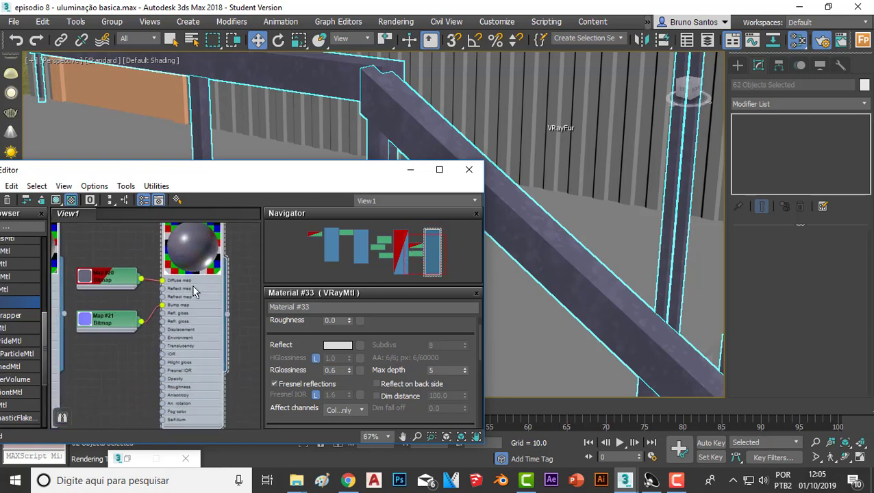
middle_drag(206, 263, 198, 282)
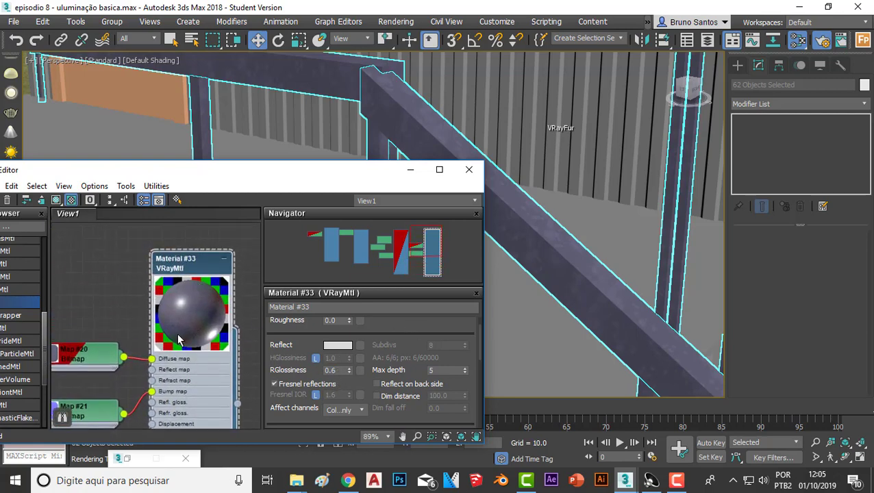
- Try reflection glossiness values 0.7 and 1.0, then settle on 0.6
scroll(189, 325, up, 1)
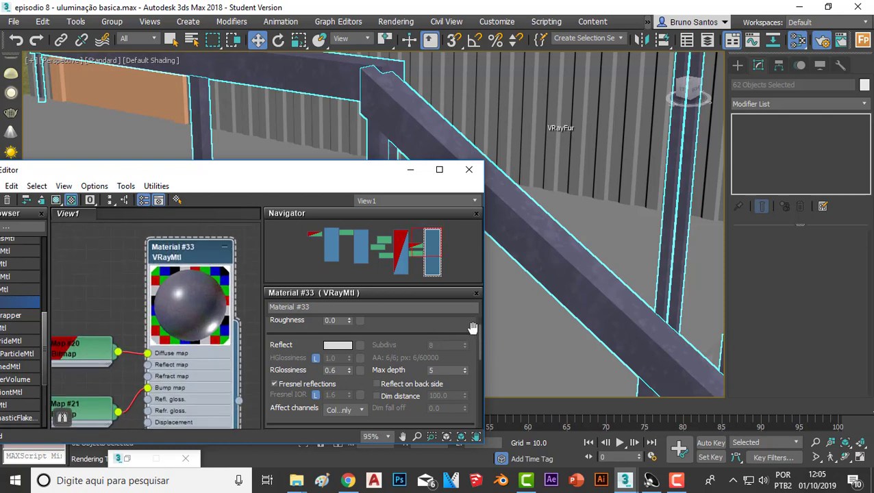
scroll(163, 310, up, 1)
scroll(163, 310, up, 1)
scroll(163, 309, up, 1)
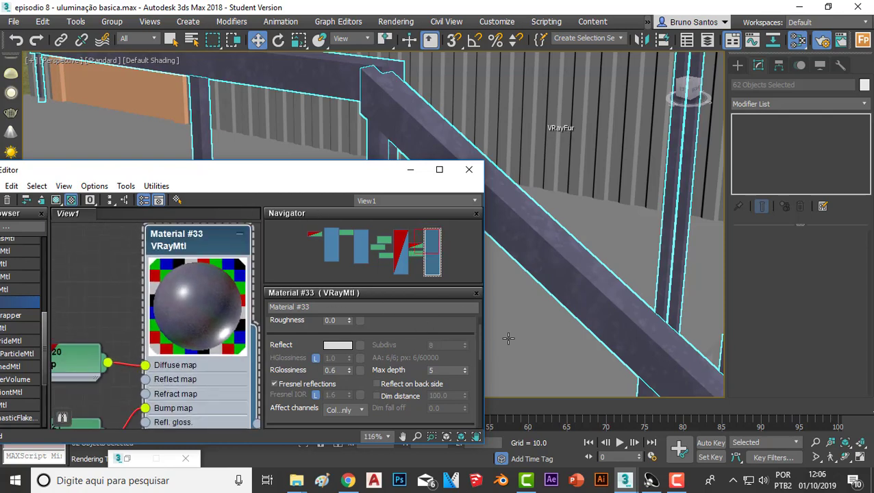
scroll(332, 327, up, 2)
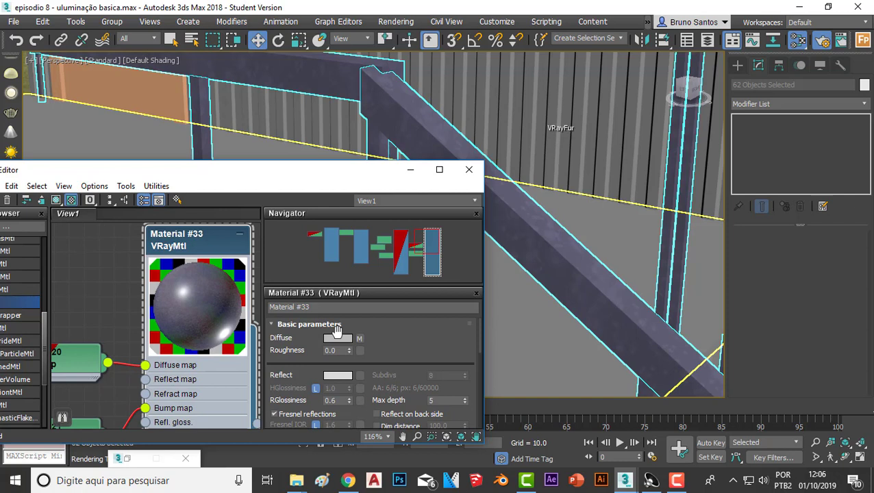
double_click(340, 401)
text(0.7)
key(Return)
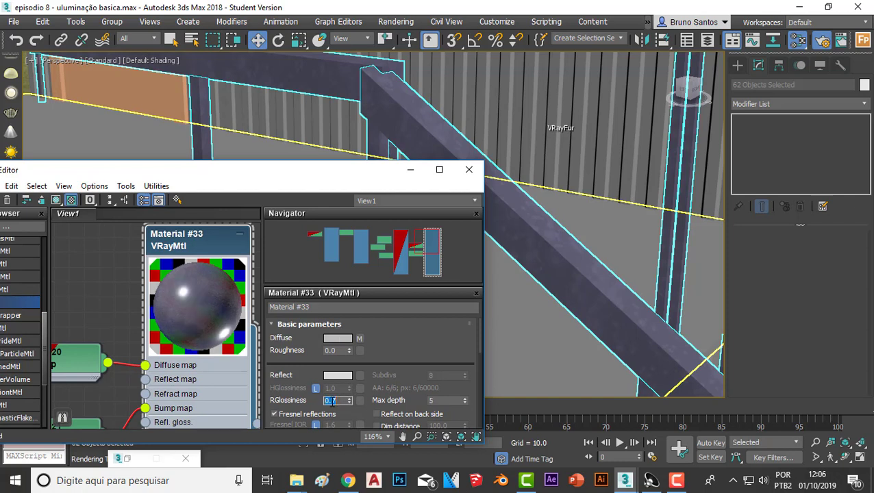
text(1)
key(Return)
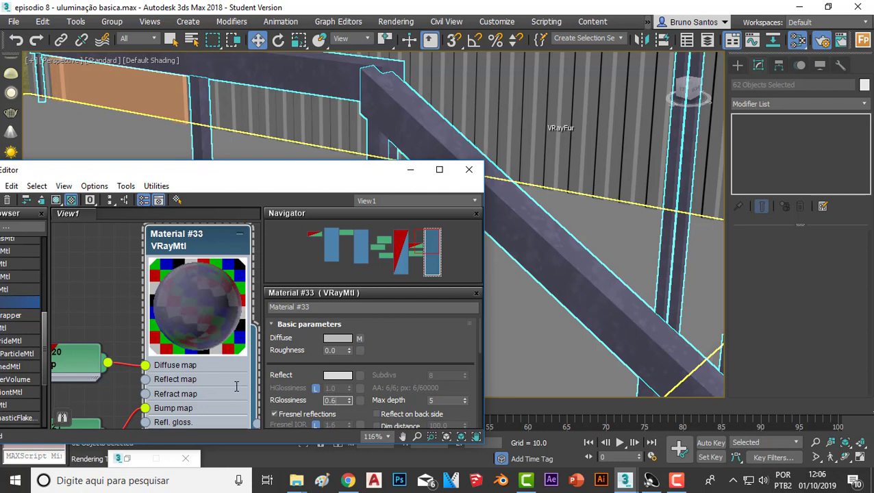
key(Return)
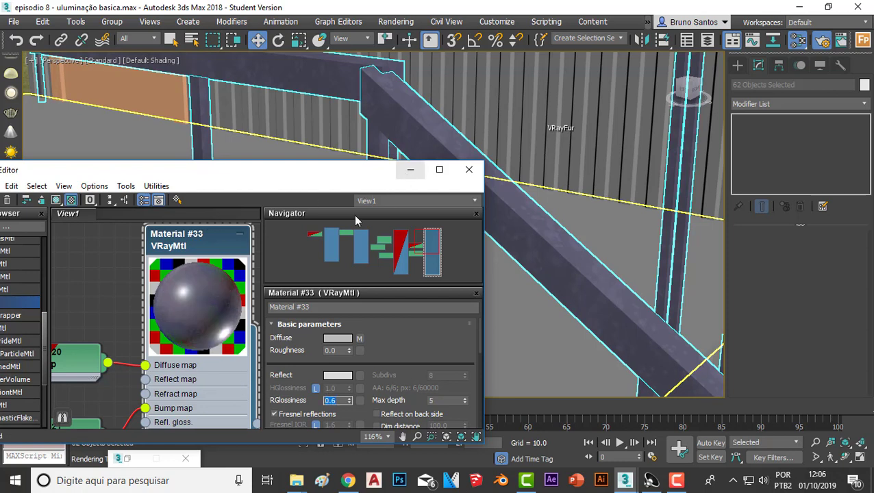
scroll(222, 268, down, 3)
scroll(223, 269, down, 2)
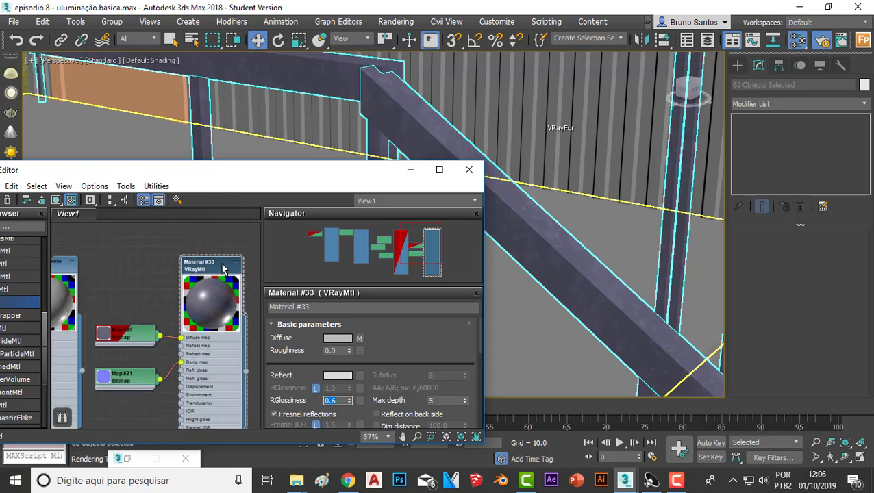
- Minimize the material editor and frame the selected staircase in the viewport
click(411, 169)
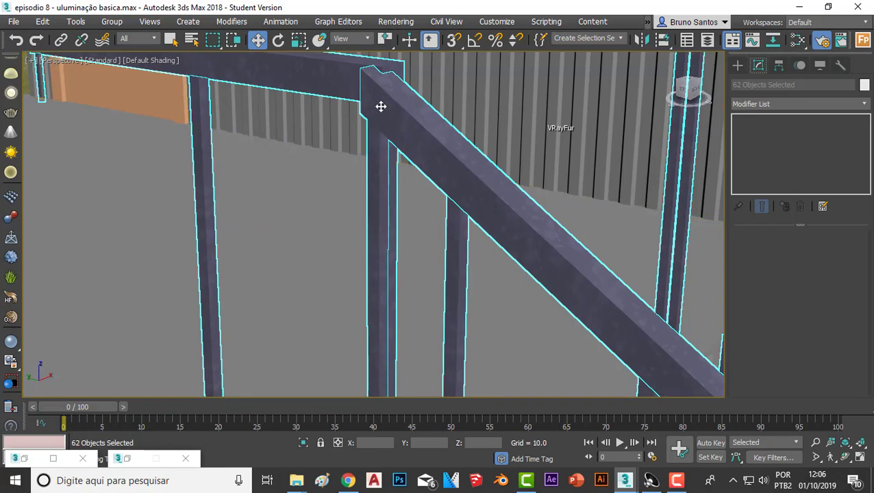
key(z)
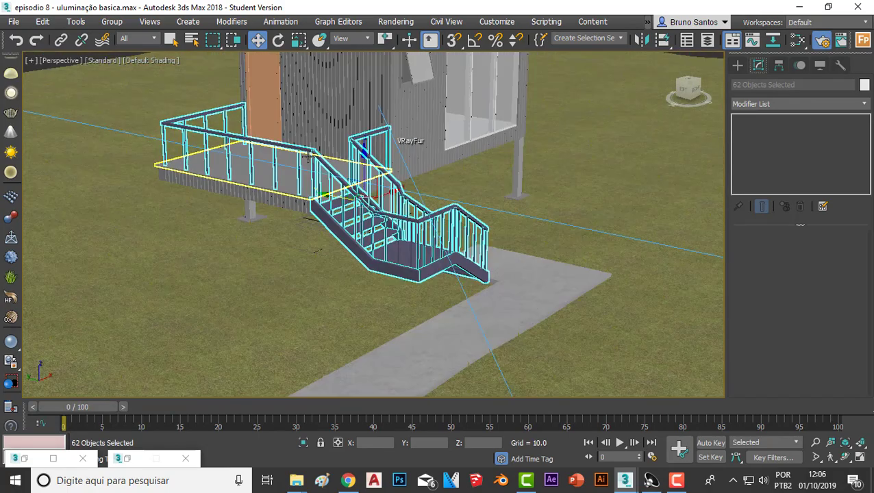
scroll(312, 159, up, 5)
scroll(364, 154, down, 5)
scroll(363, 164, up, 6)
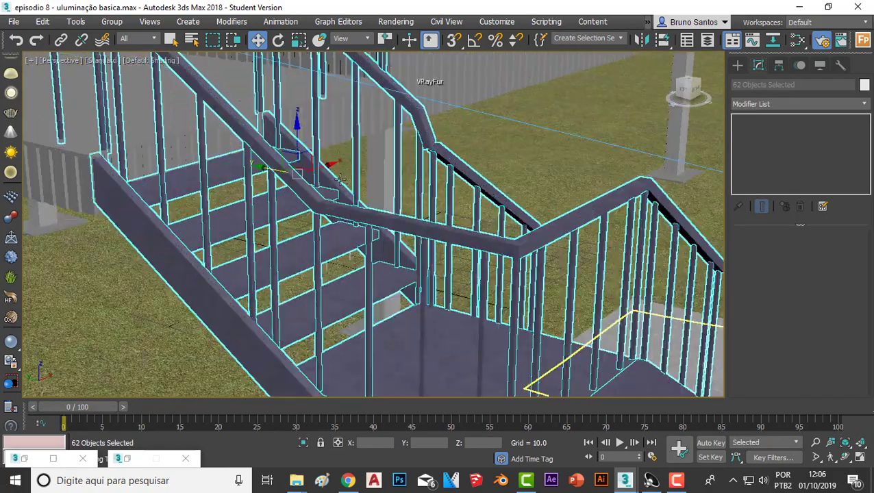
scroll(373, 209, down, 3)
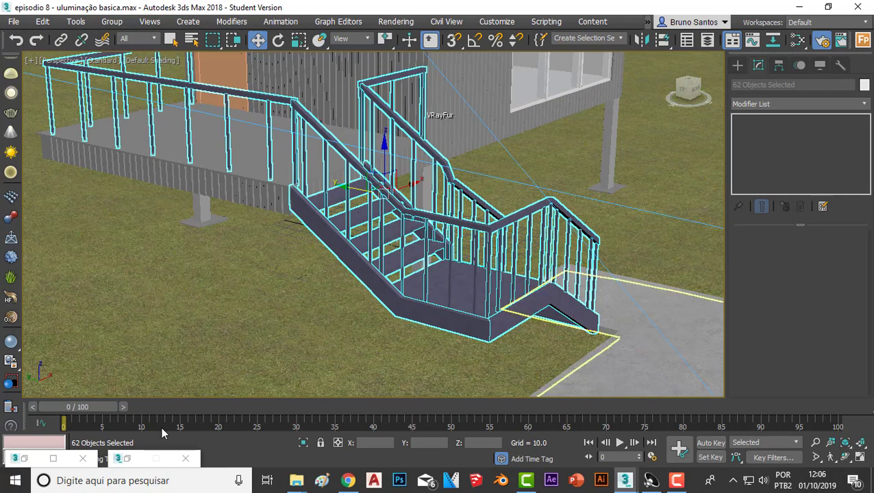
- Select the handrails, a baluster, the landing and the steps one by one to identify them
click(233, 97)
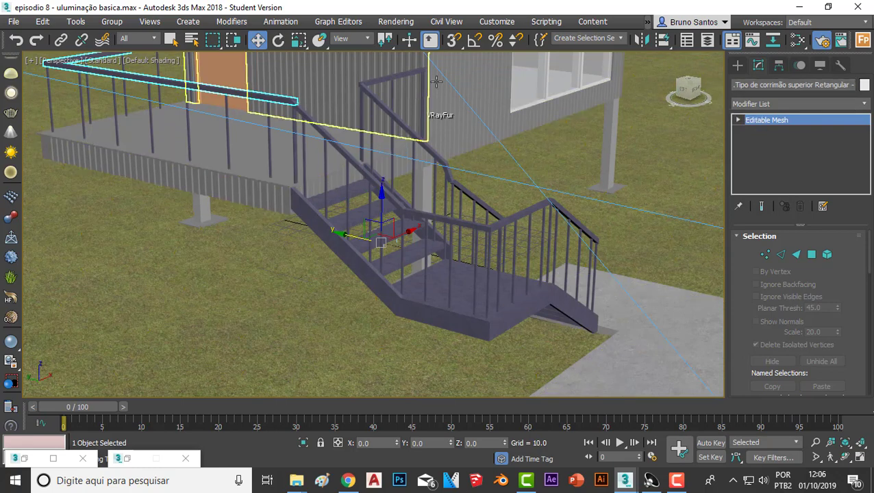
click(391, 76)
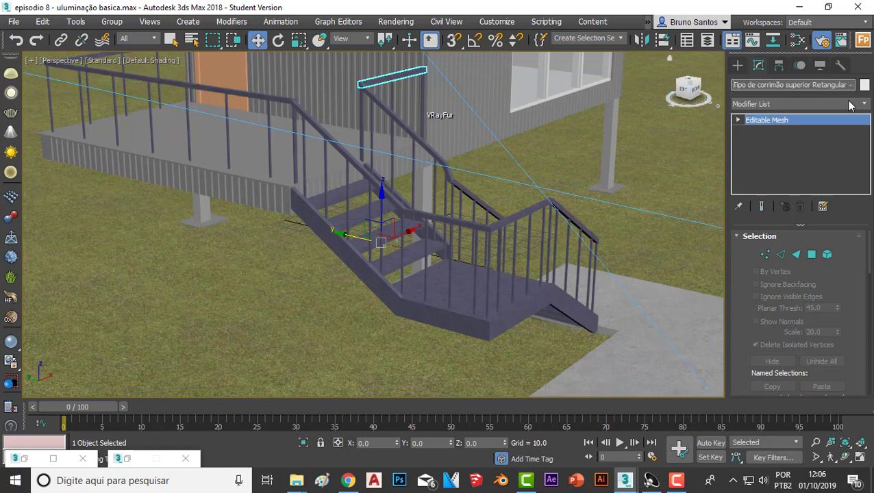
click(403, 123)
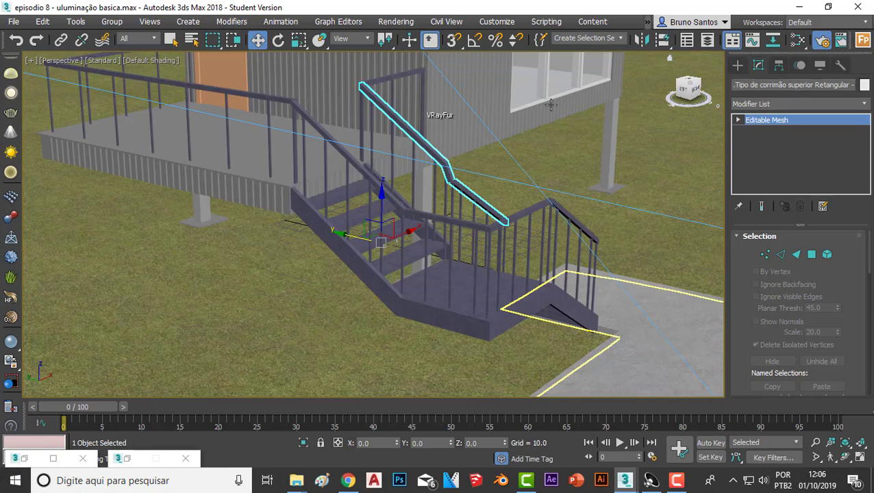
click(403, 203)
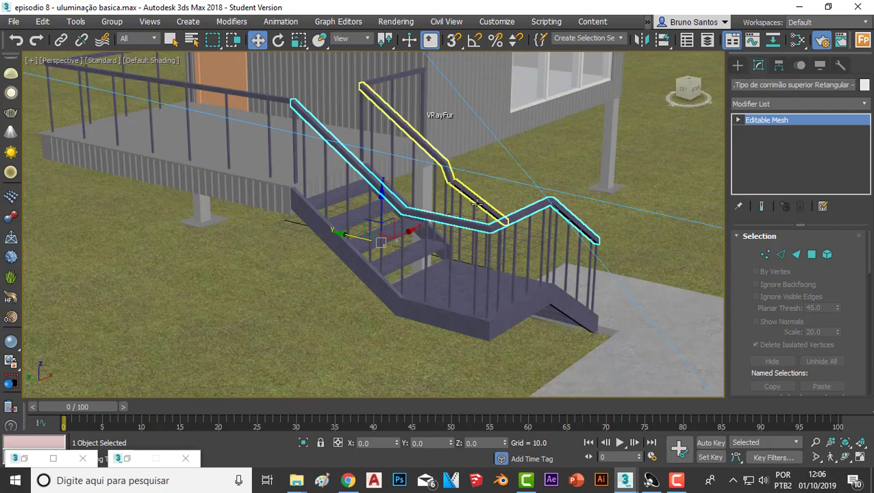
click(579, 255)
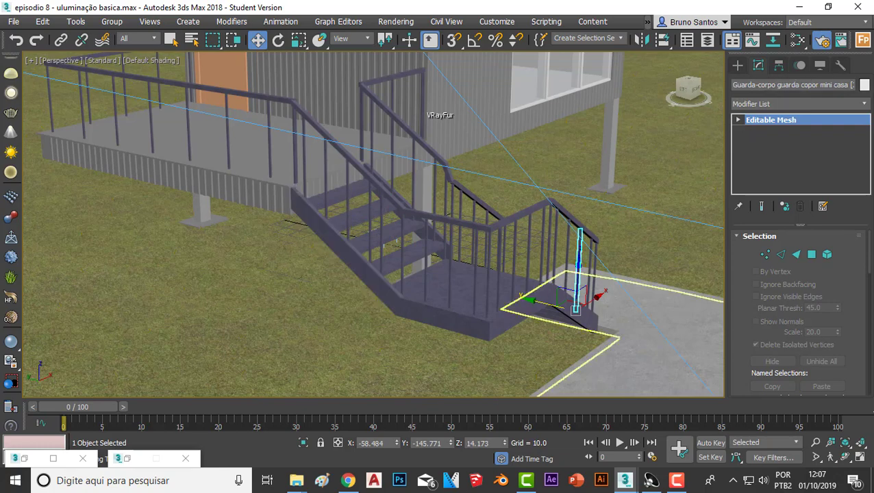
click(464, 289)
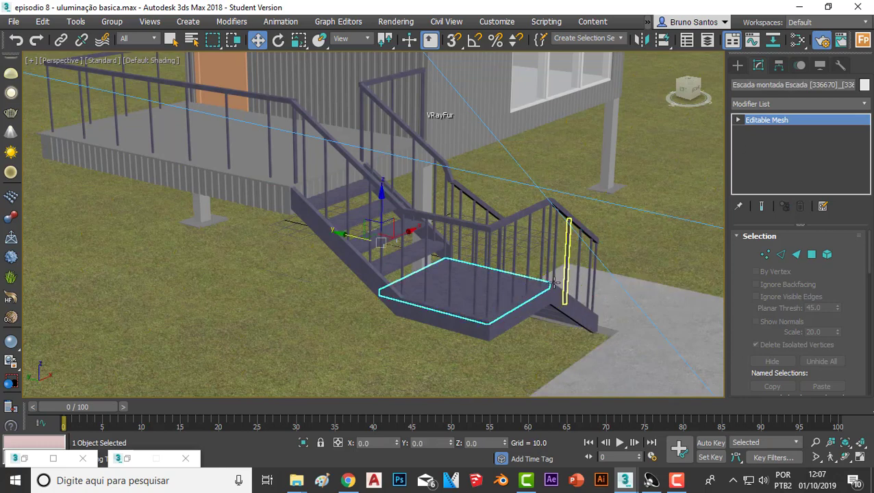
click(405, 259)
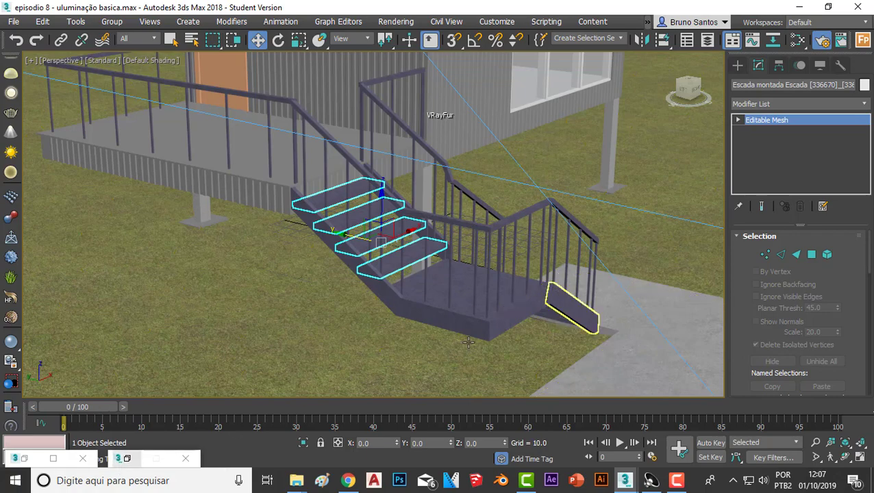
- Open the Override mtl exclusion list from Render Setup and select the Tipo de corrimão handrail entries
click(127, 465)
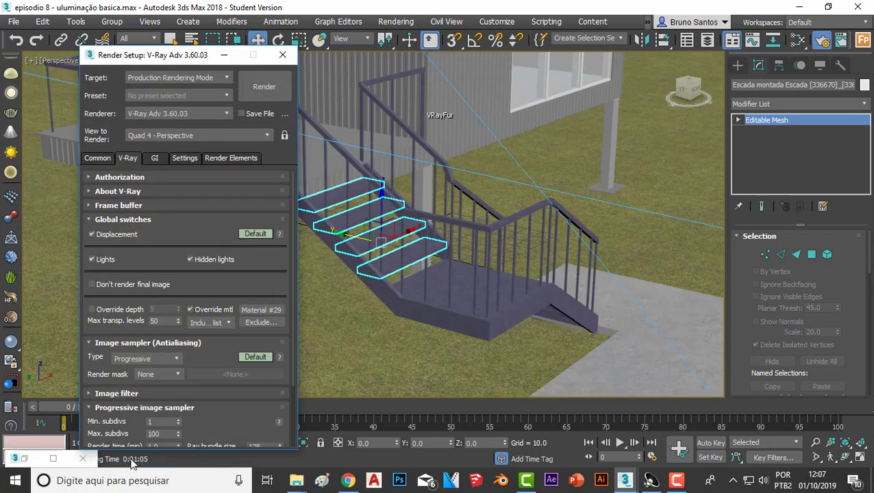
click(260, 322)
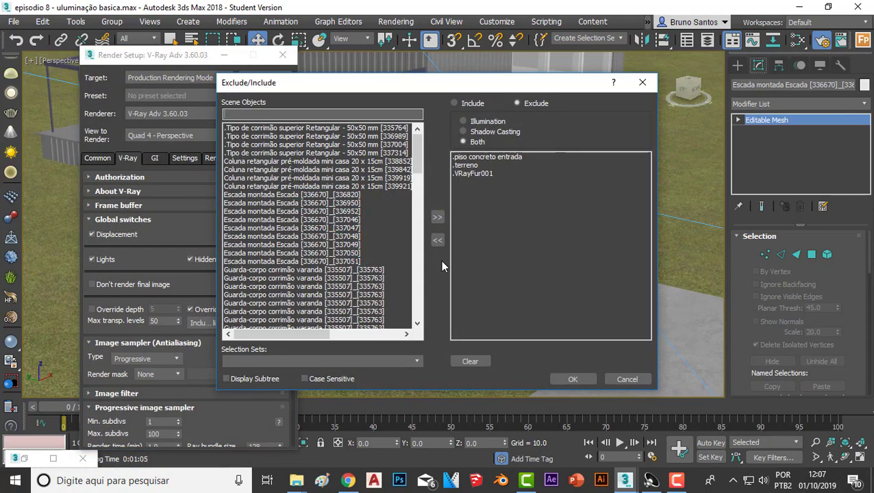
mouse_move(237, 144)
mouse_down()
mouse_move(241, 130)
mouse_move(236, 149)
mouse_up()
click(234, 154)
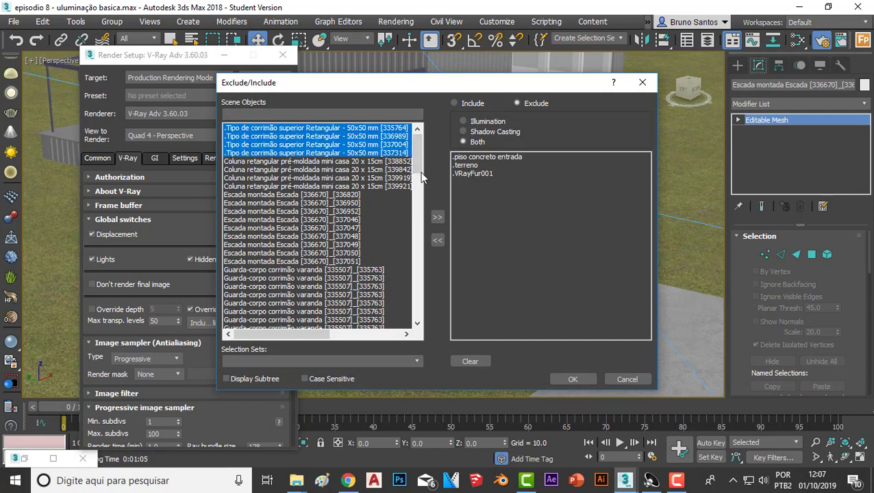
- Select all nine Escada montada stair entries, leaving the Coluna retangular columns unselected
mouse_move(419, 167)
mouse_down()
mouse_move(396, 291)
mouse_move(408, 329)
mouse_move(400, 198)
mouse_move(409, 160)
mouse_up()
ctrl+click(275, 162)
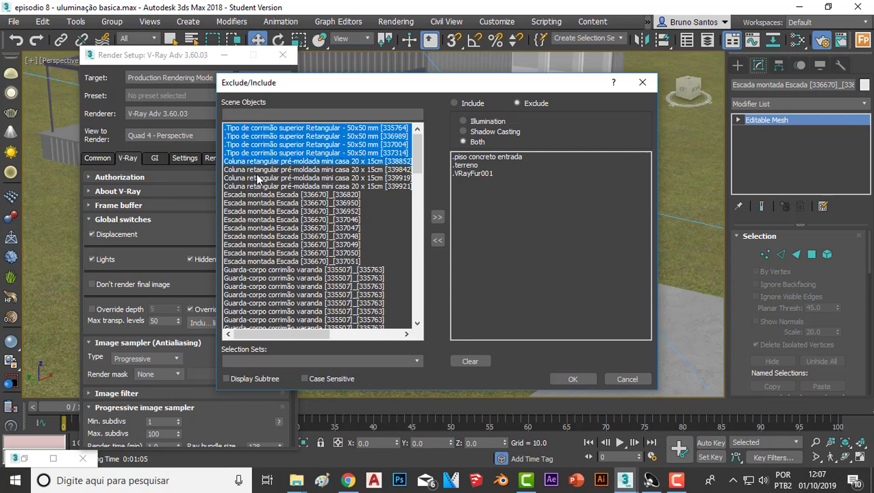
ctrl+click(250, 170)
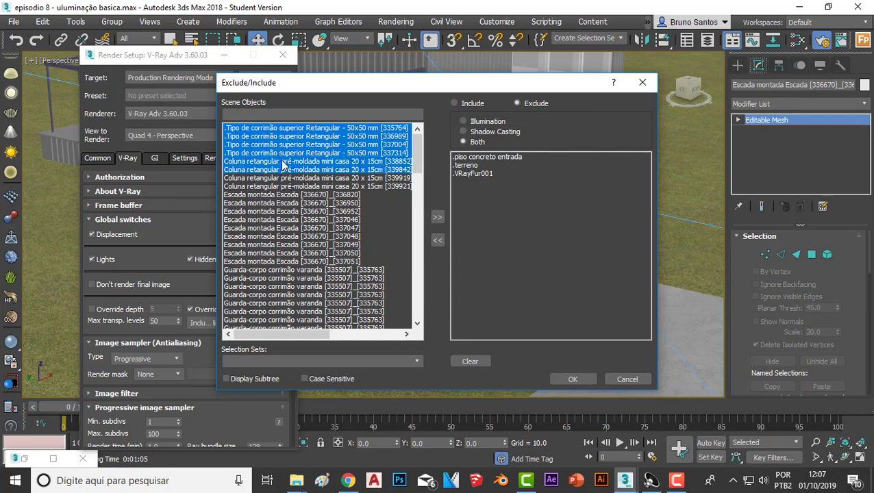
ctrl+click(277, 161)
ctrl+click(281, 170)
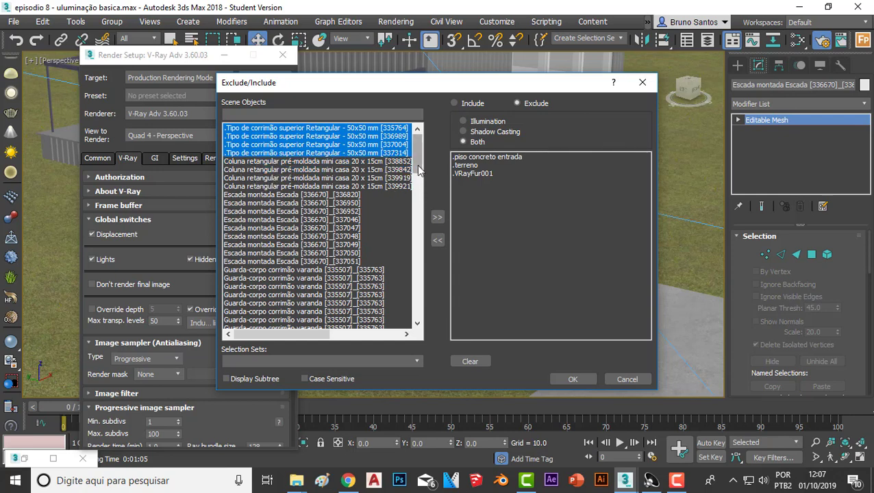
drag(415, 166, 416, 172)
click(269, 162)
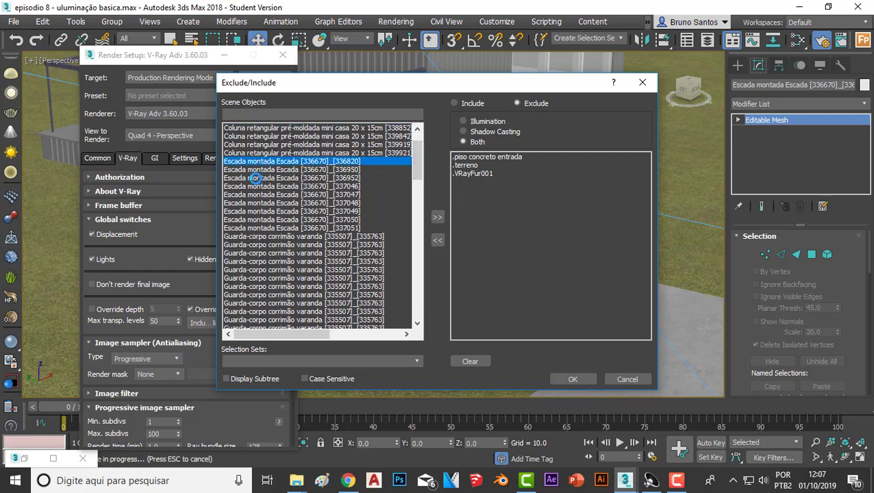
shift+click(257, 194)
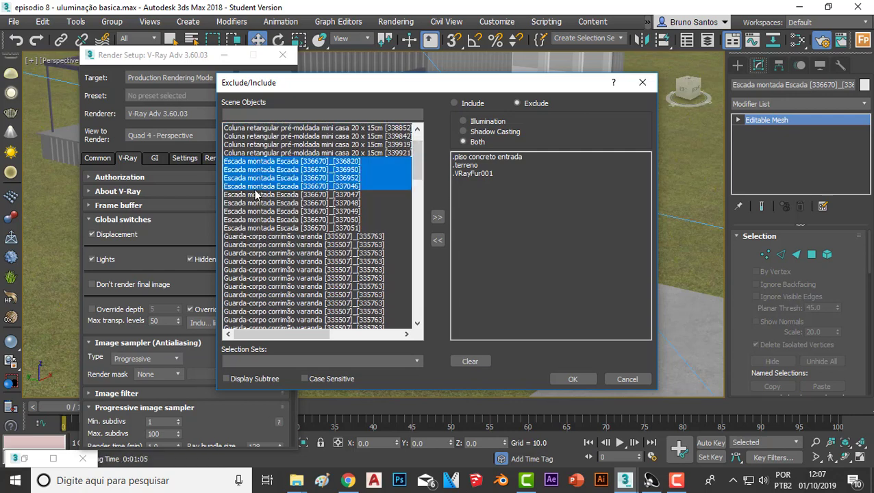
shift+click(258, 227)
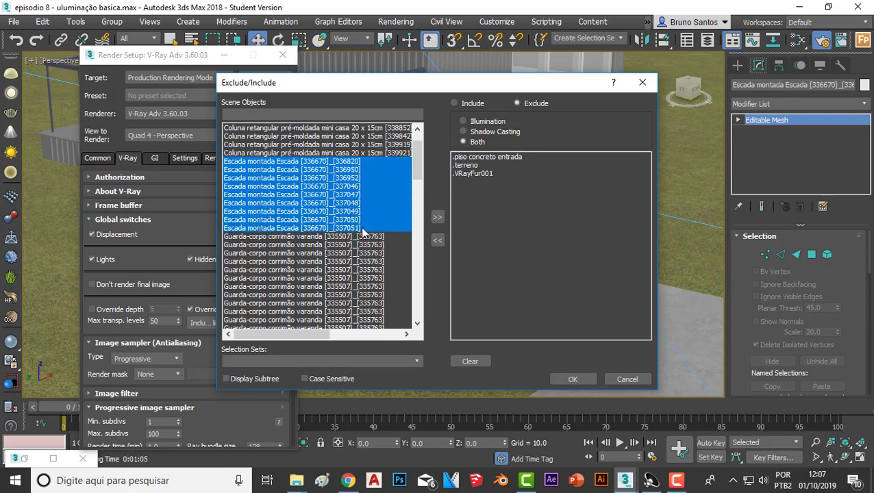
- Add the Guarda-corpo and guarda copor mini casa railing entries to the selection
ctrl+click(277, 236)
ctrl+click(291, 245)
ctrl+click(287, 253)
ctrl+click(284, 261)
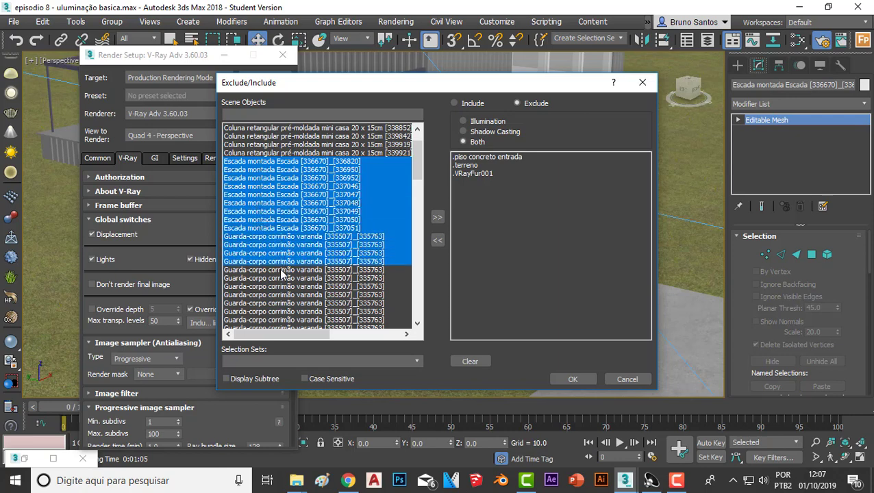
ctrl+click(276, 278)
ctrl+click(276, 269)
ctrl+click(280, 286)
ctrl+click(281, 295)
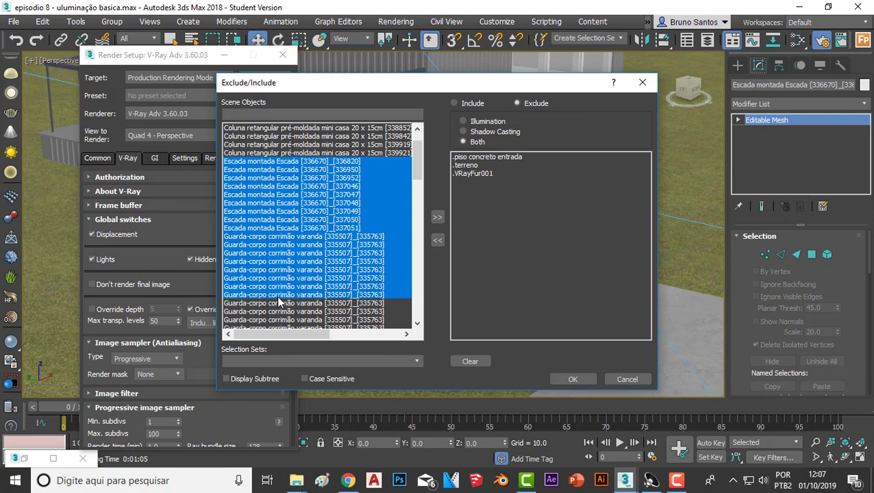
ctrl+click(279, 303)
drag(417, 158, 417, 188)
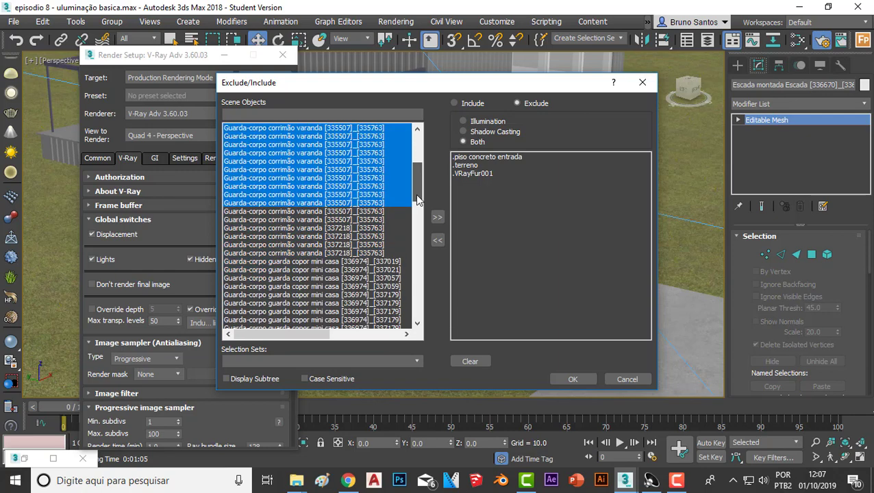
ctrl+click(304, 186)
ctrl+click(295, 194)
ctrl+click(288, 202)
ctrl+click(279, 219)
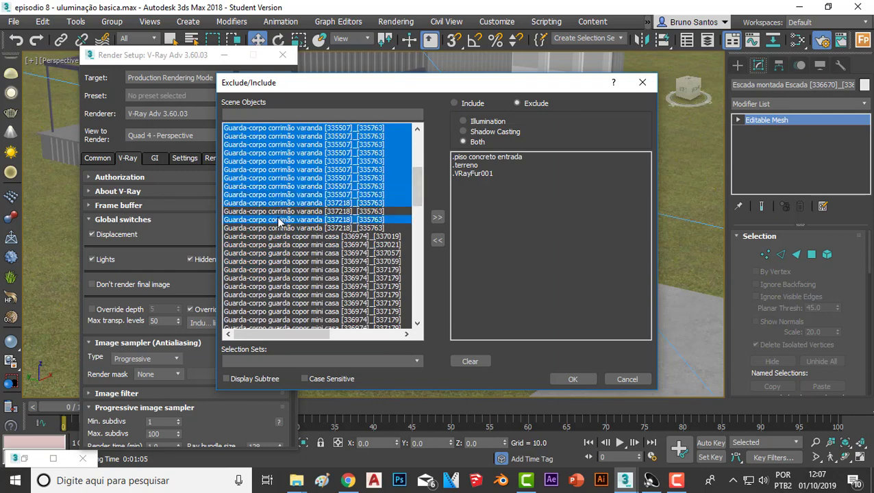
ctrl+click(280, 211)
ctrl+click(283, 227)
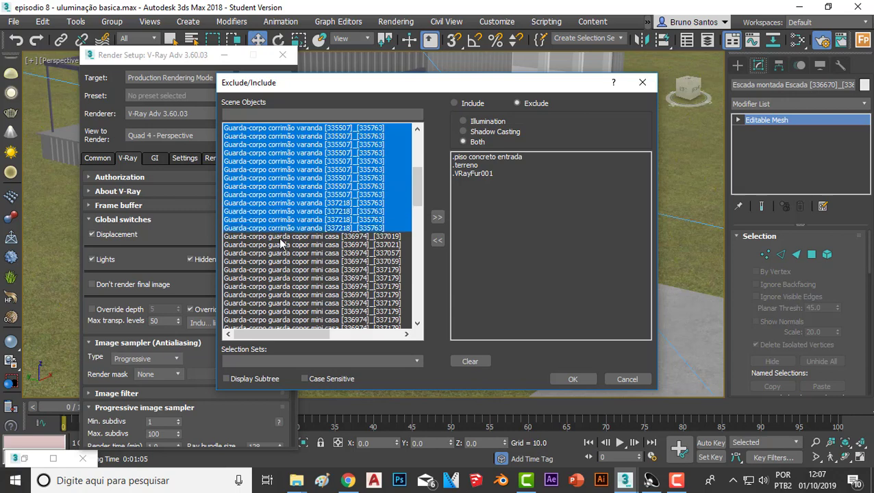
ctrl+drag(273, 237, 310, 304)
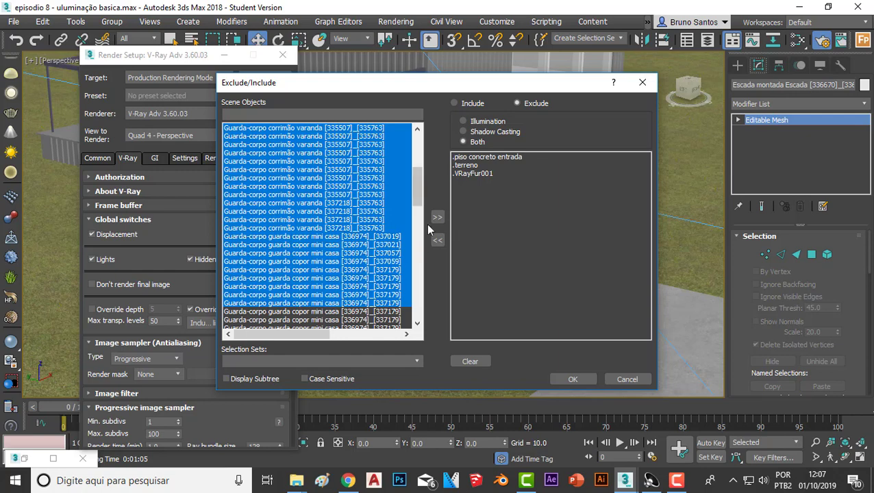
- Extend the selection through the last Guarda-corpo row and the Montante retangular posts
drag(414, 211, 415, 245)
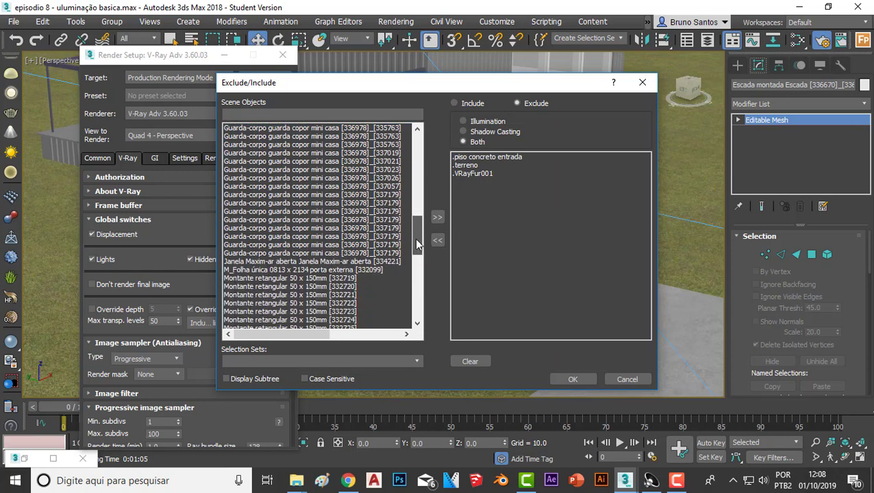
shift+click(261, 253)
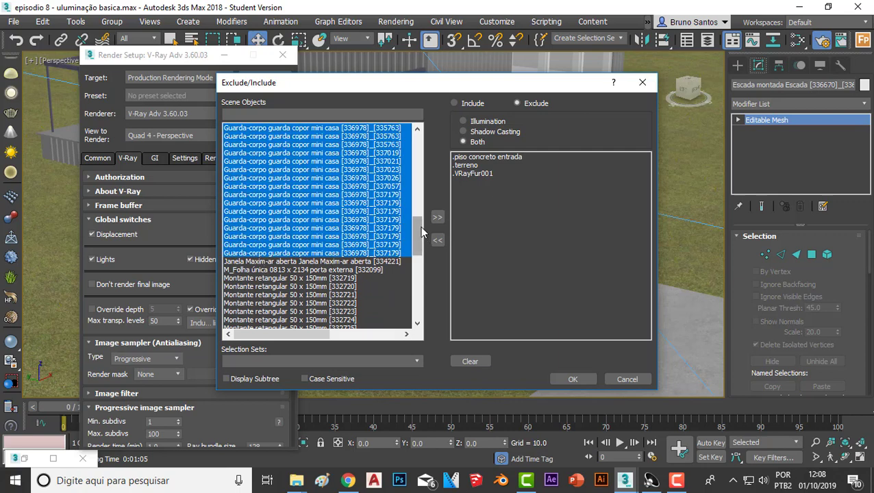
drag(418, 228, 425, 251)
ctrl+click(291, 196)
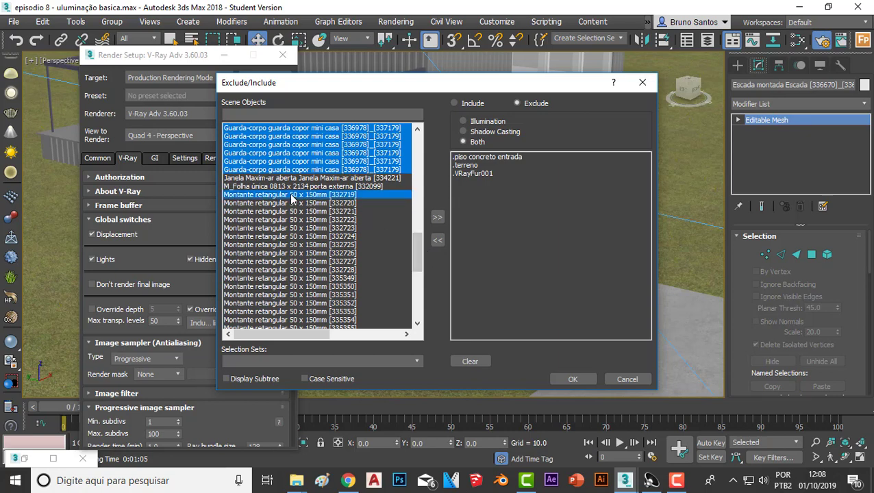
drag(414, 252, 416, 266)
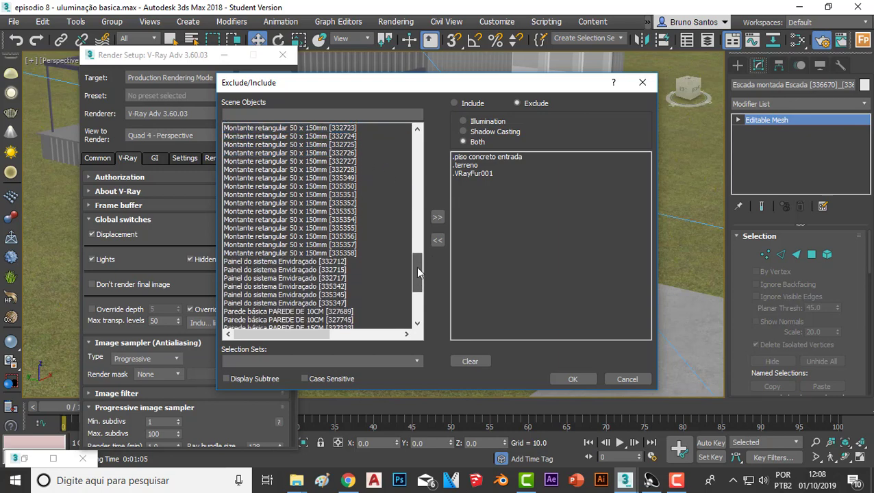
shift+click(265, 253)
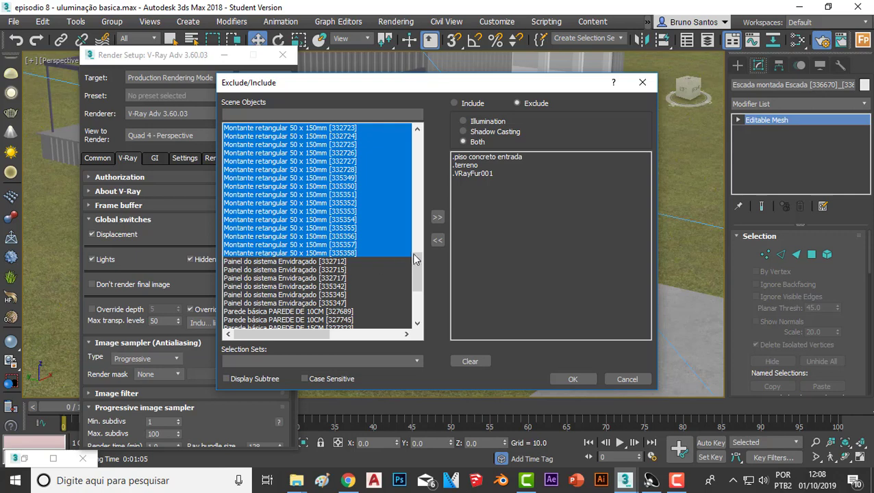
mouse_move(415, 261)
mouse_down()
mouse_move(414, 250)
mouse_move(419, 294)
mouse_move(409, 146)
mouse_up()
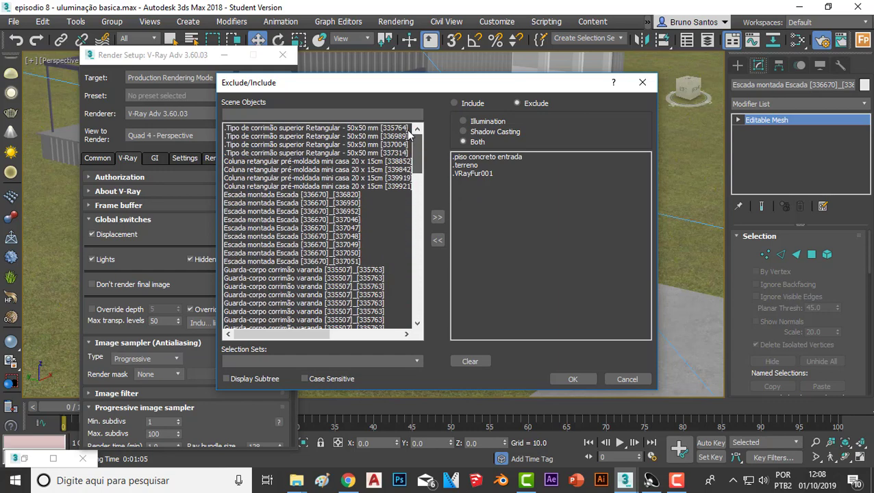
- Move the four Tipo de corrimão handrails and nine Escada montada stair entries into the Exclude list
click(272, 129)
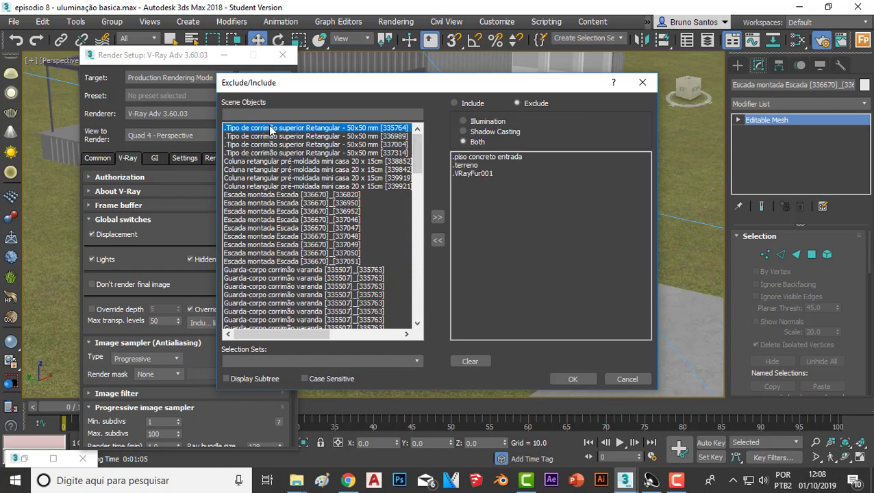
shift+click(254, 152)
click(437, 217)
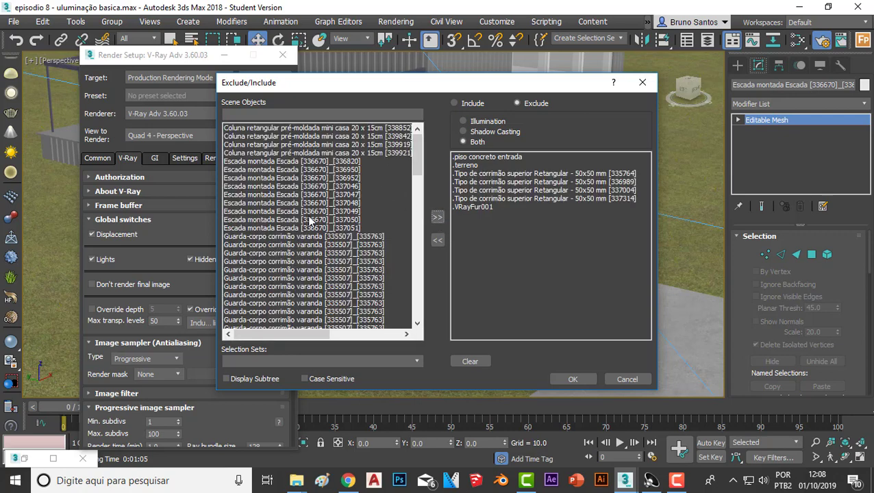
click(276, 161)
shift+click(283, 227)
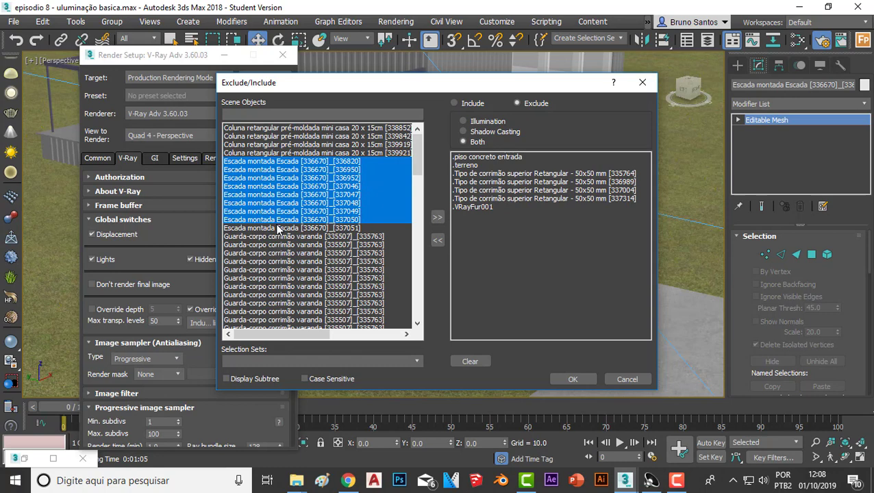
click(437, 218)
click(282, 160)
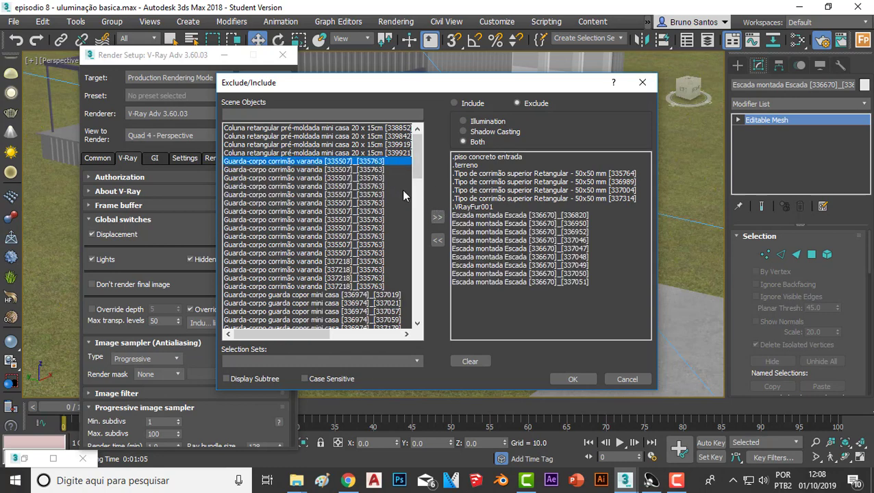
- Exclude the Guarda-corpo railing rows as well and confirm the exclusion list
drag(418, 171, 419, 248)
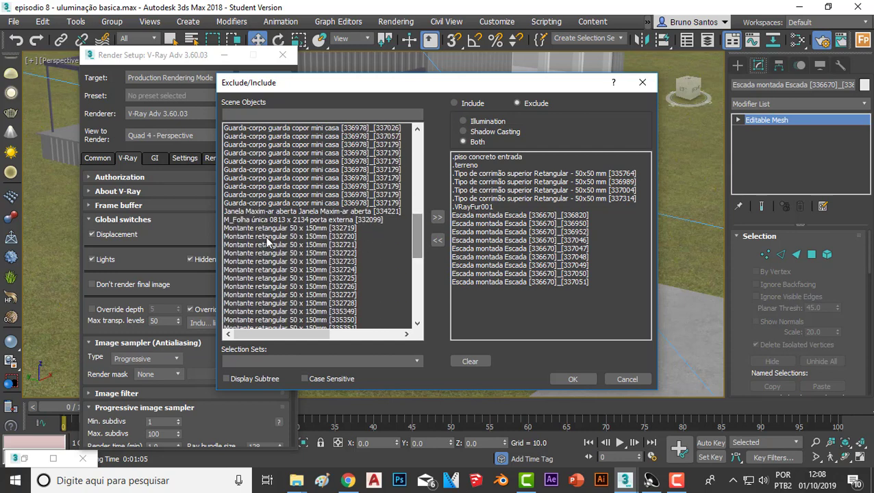
shift+click(253, 204)
click(437, 218)
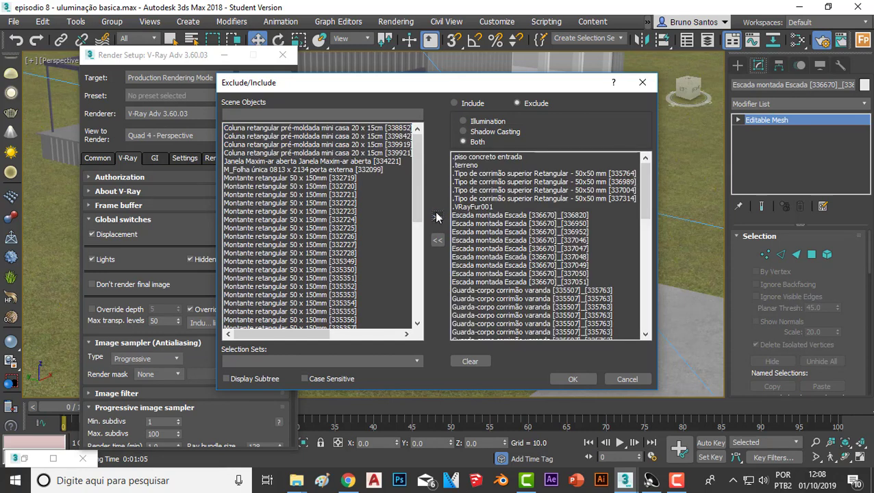
scroll(419, 201, down, 1)
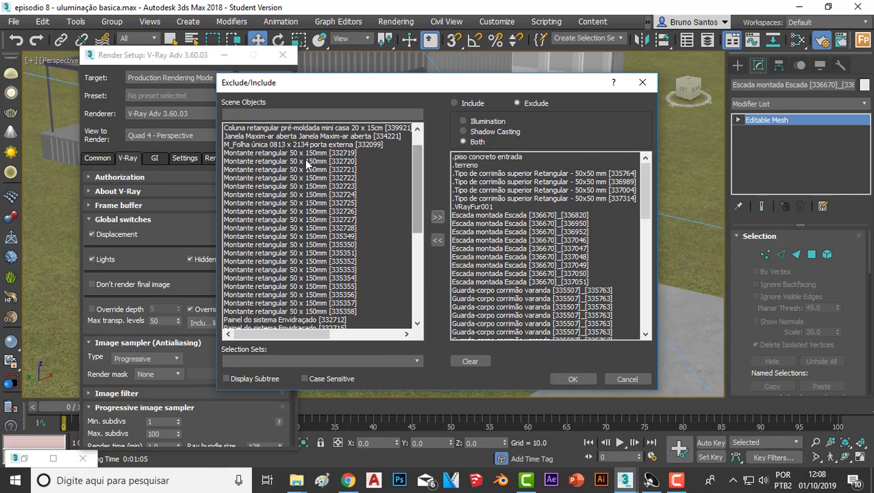
click(281, 154)
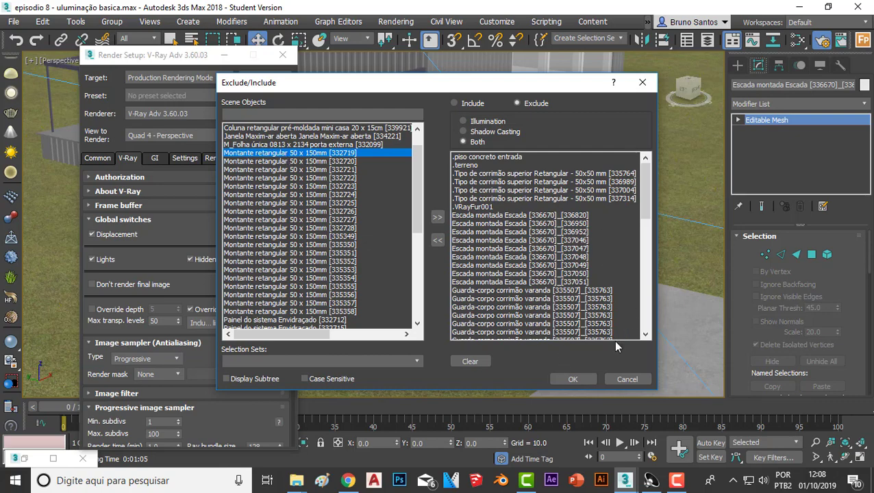
click(572, 379)
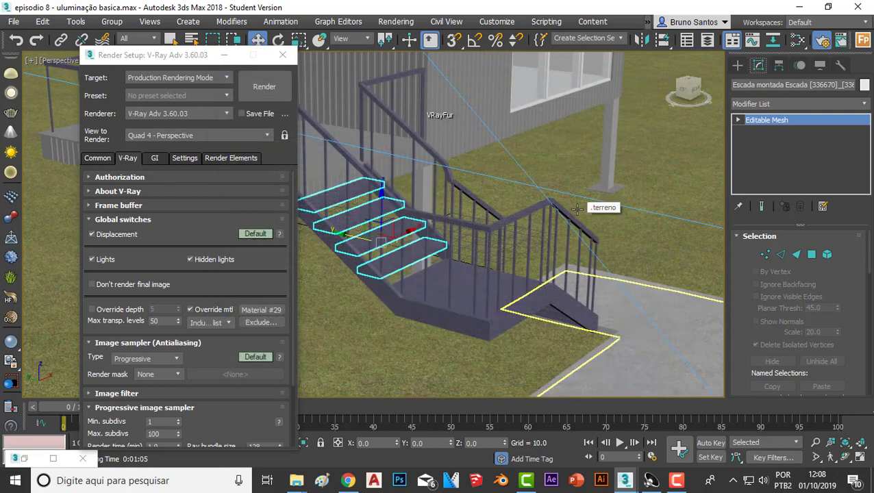
- Put the Render Setup window aside and select the upper handrail
scroll(577, 210, down, 3)
click(221, 54)
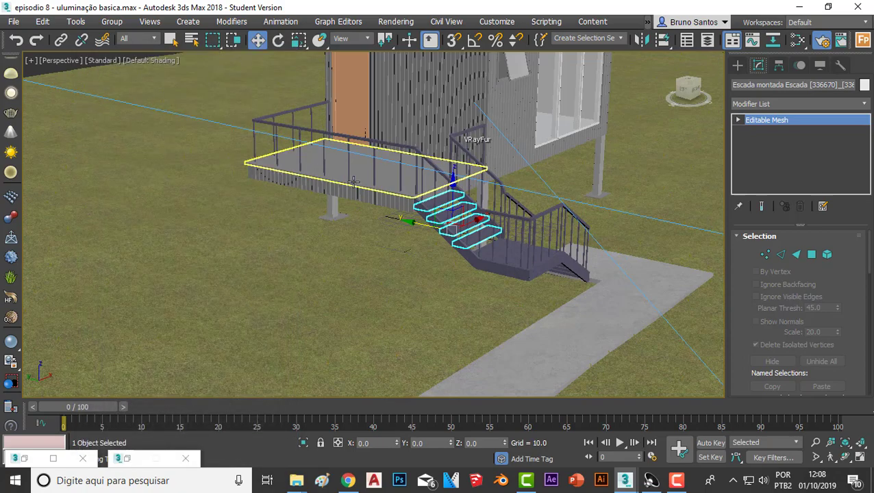
scroll(409, 164, up, 2)
scroll(409, 164, up, 2)
scroll(409, 164, up, 2)
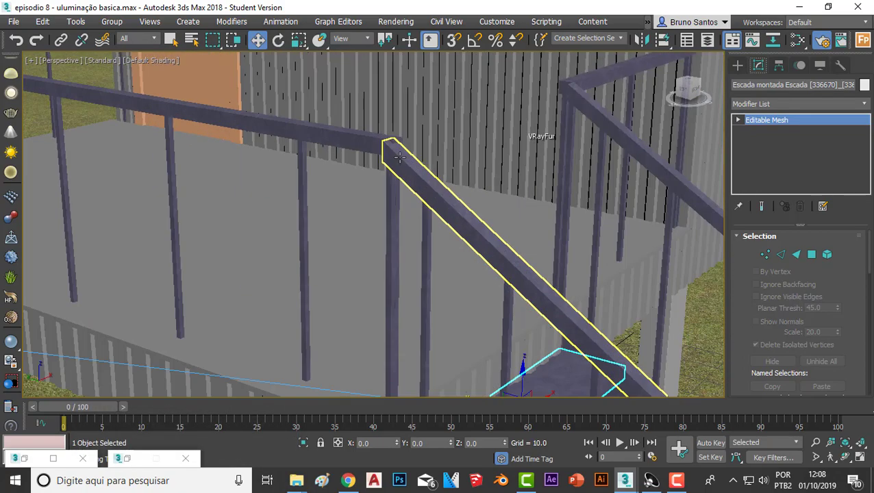
click(409, 164)
scroll(409, 164, down, 2)
scroll(405, 136, up, 4)
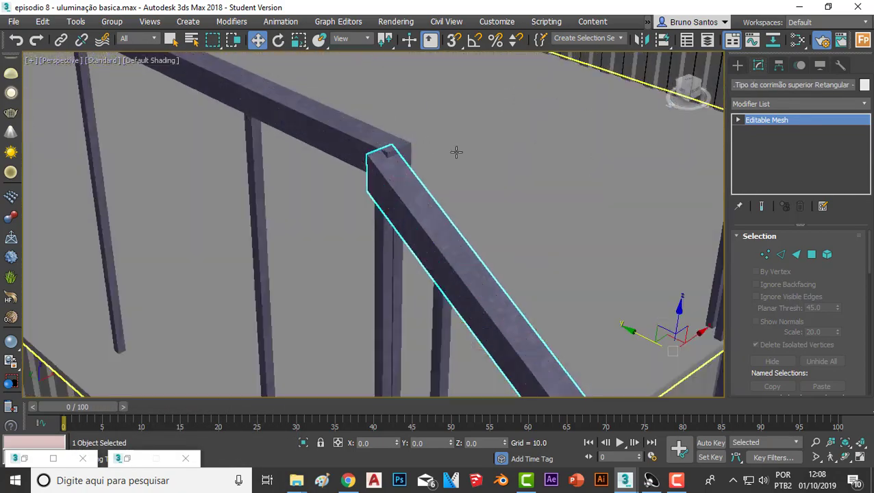
- Move the handrail's corner vertices along X, Y and Z to close the rail joint
click(765, 254)
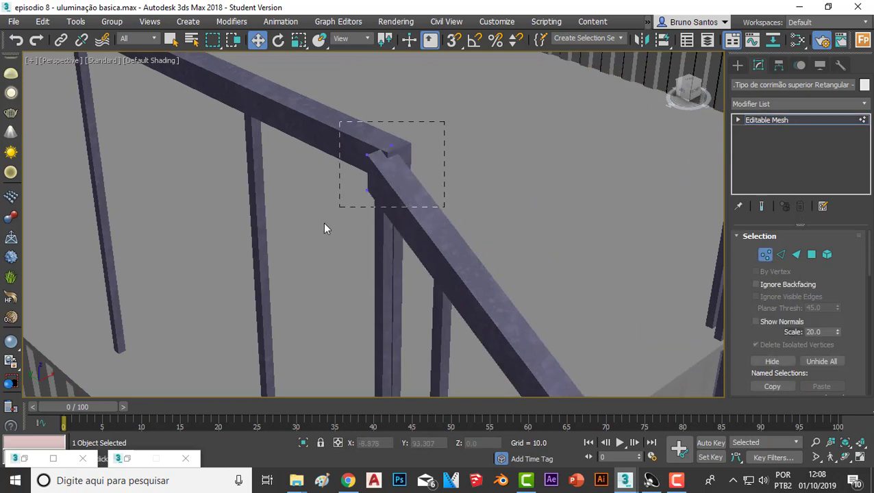
drag(325, 228, 349, 223)
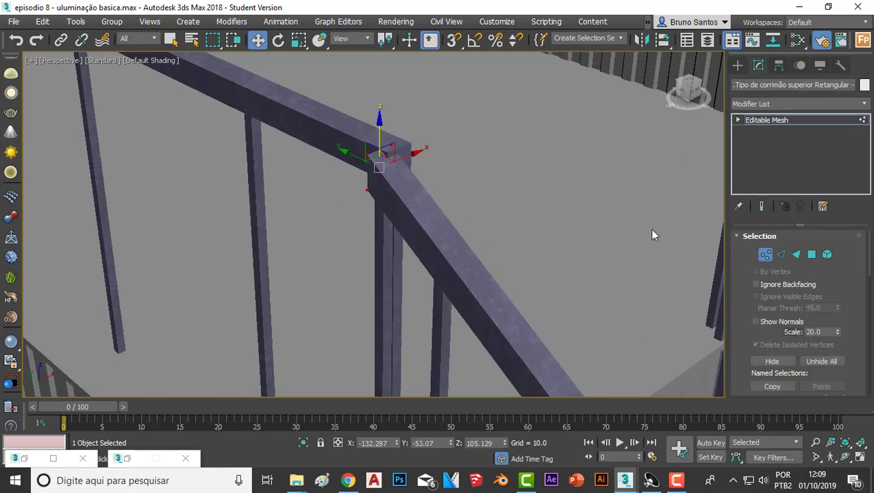
drag(410, 149, 439, 148)
drag(397, 118, 397, 112)
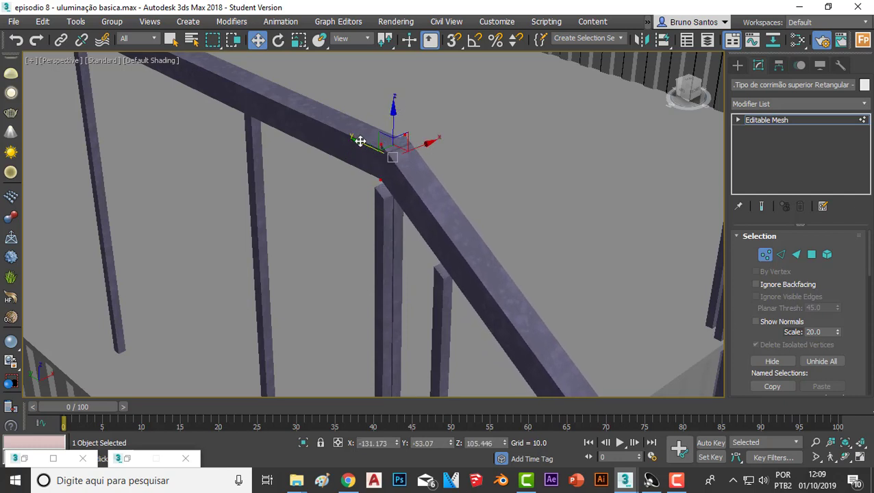
drag(361, 140, 401, 125)
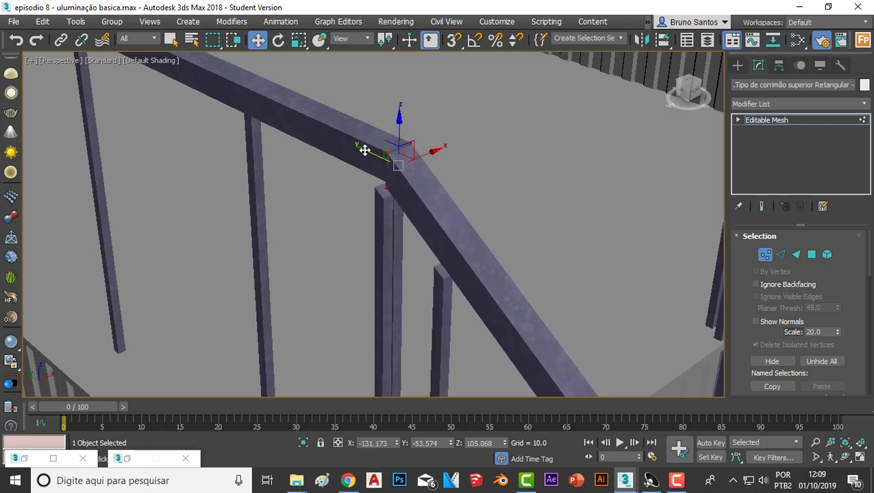
drag(398, 119, 398, 121)
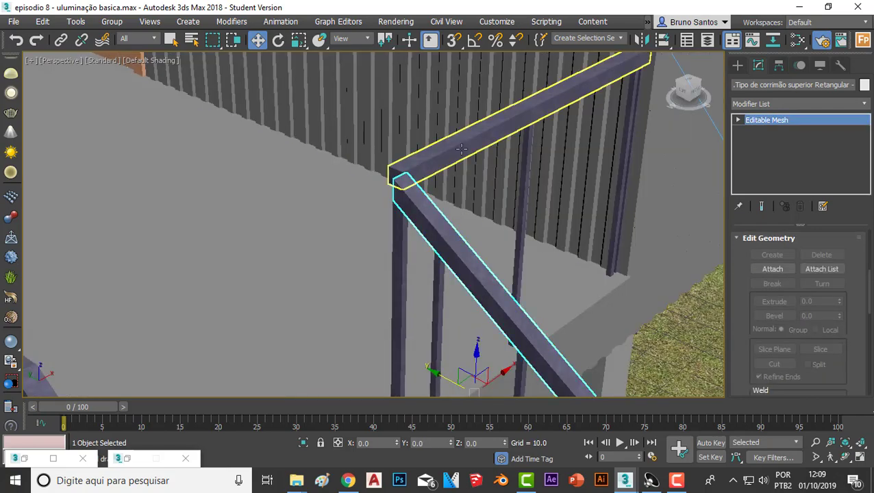
alt+middle_drag(462, 148, 516, 173)
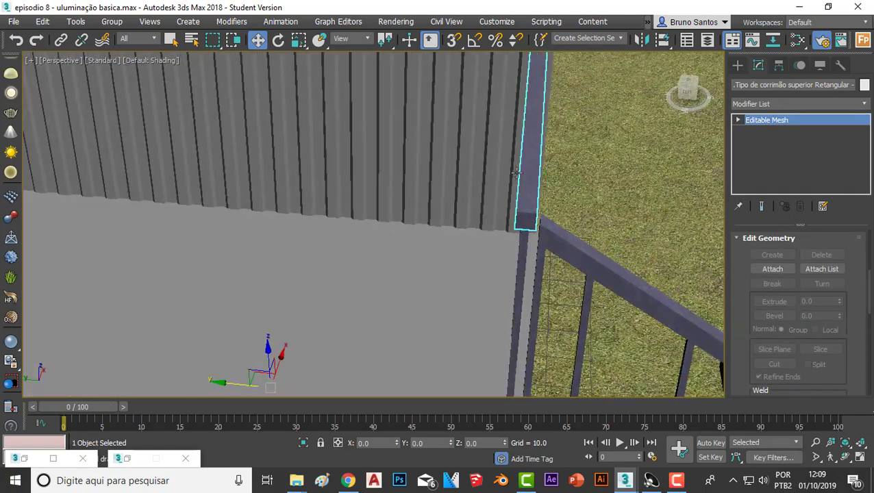
- Shift the rail's corner vertex along X so the railing lines up with the stairs
click(738, 120)
click(739, 120)
scroll(855, 279, up, 3)
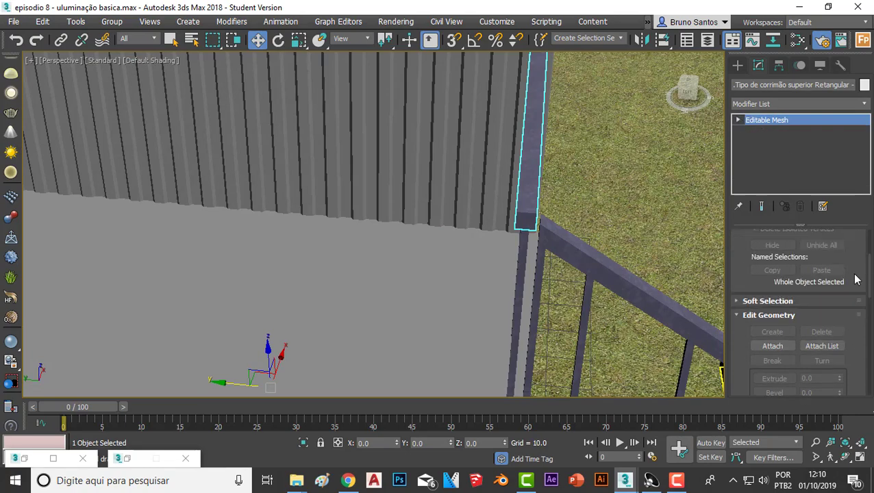
scroll(855, 280, up, 3)
click(765, 254)
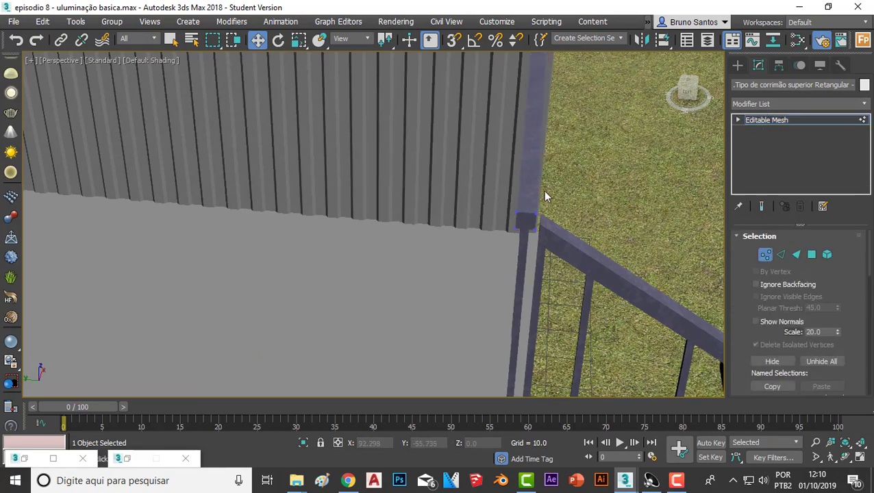
drag(545, 197, 482, 252)
mouse_move(483, 253)
alt+middle_down()
mouse_move(553, 261)
mouse_move(488, 198)
alt+middle_up()
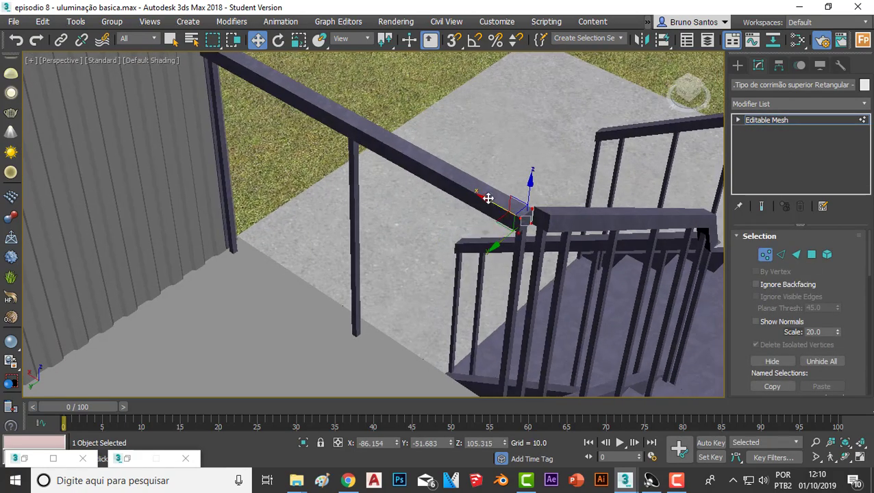
drag(488, 198, 501, 210)
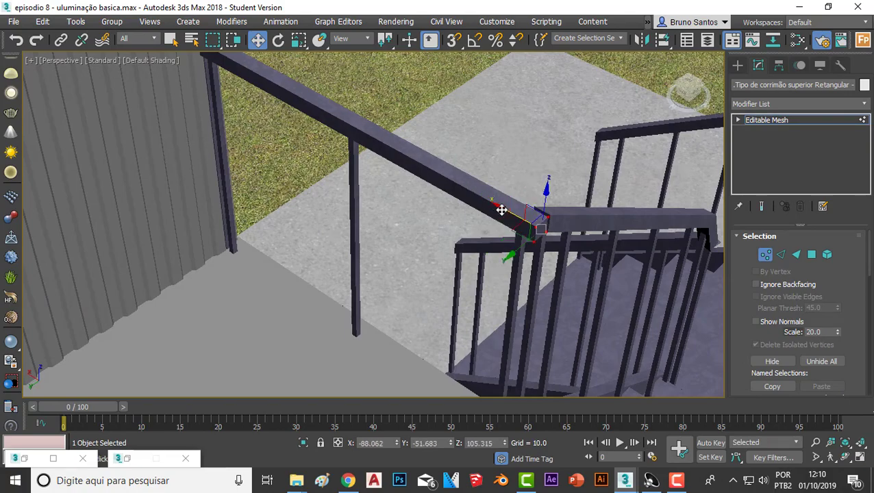
mouse_move(502, 210)
alt+middle_down()
mouse_move(499, 298)
mouse_move(474, 290)
alt+middle_up()
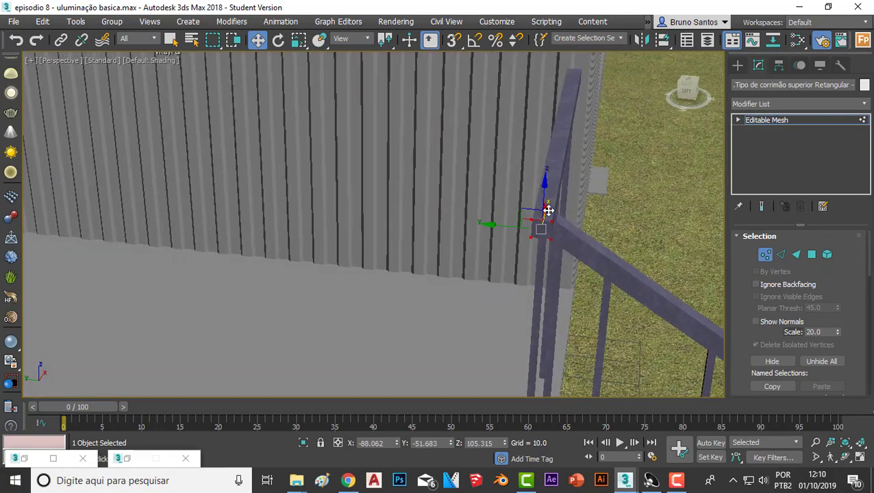
alt+middle_drag(548, 210, 570, 211)
scroll(579, 215, up, 5)
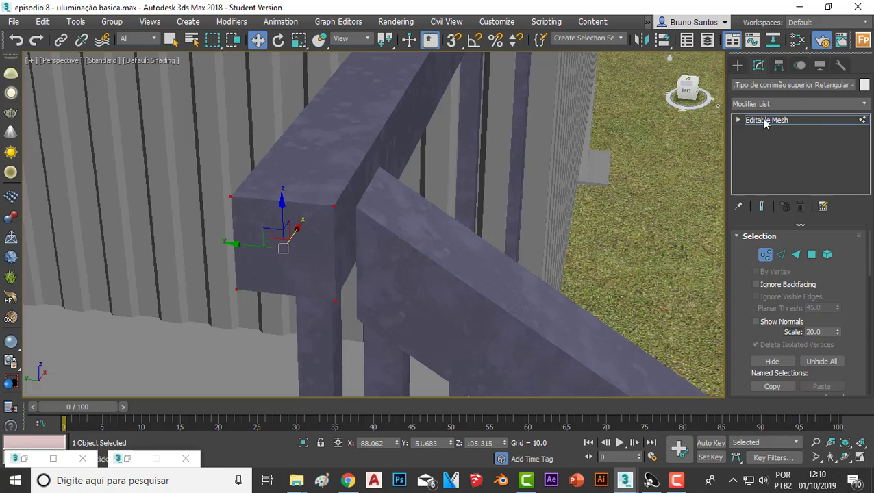
- Pull the lower diagonal beam's end vertices left along Y, then deselect everything
click(766, 122)
click(396, 209)
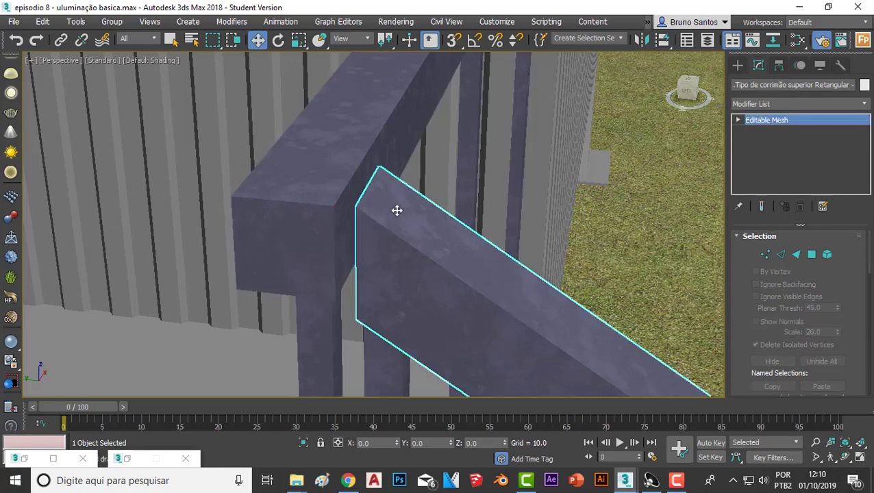
click(766, 255)
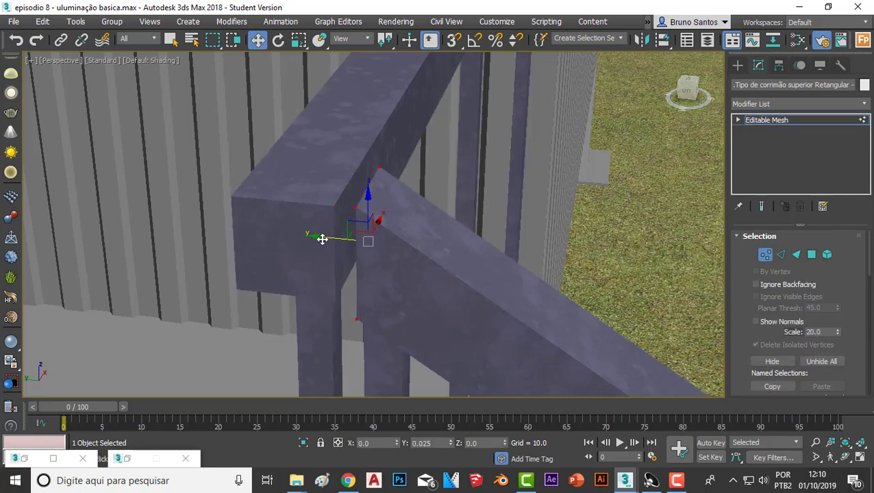
drag(322, 238, 306, 237)
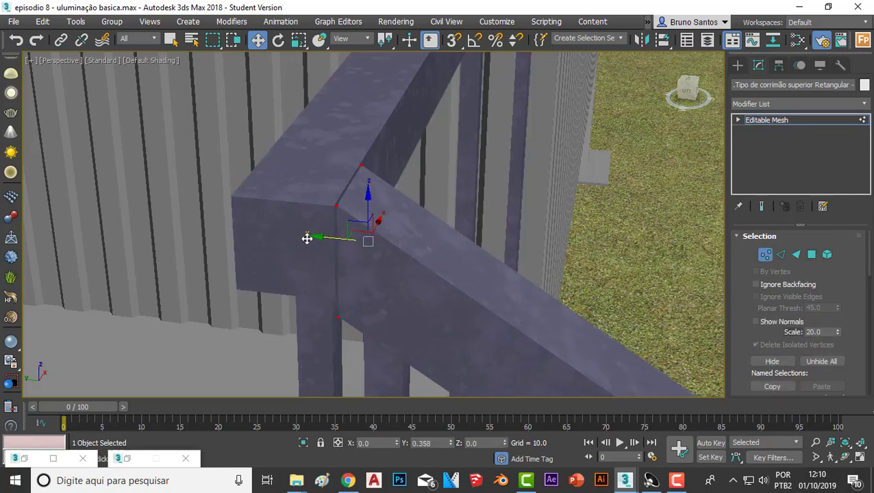
click(765, 122)
mouse_move(534, 288)
alt+middle_down()
mouse_move(505, 297)
mouse_move(451, 283)
mouse_move(245, 148)
alt+middle_up()
scroll(450, 283, down, 10)
click(56, 92)
- Look through the physical camera with its safe frame shown
scroll(356, 308, down, 4)
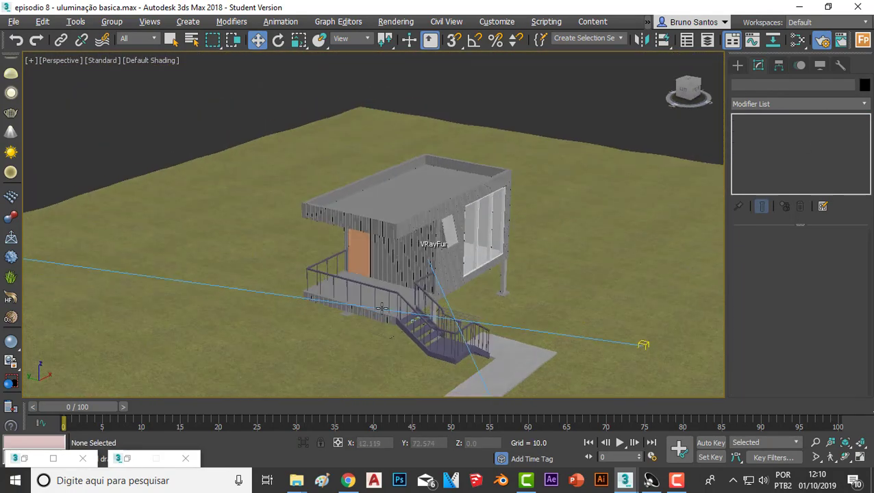
key(c)
key(shift+f)
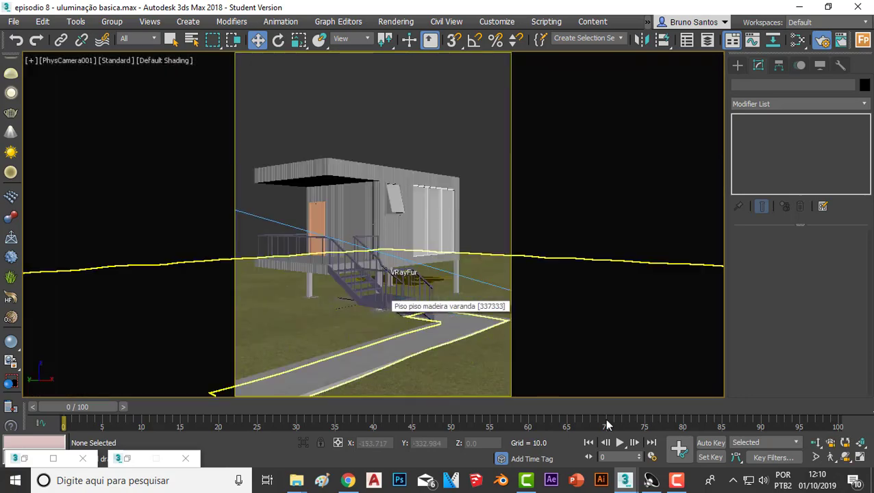
- Draw a V-Ray frame buffer render region around the stairs and re-render it
click(695, 432)
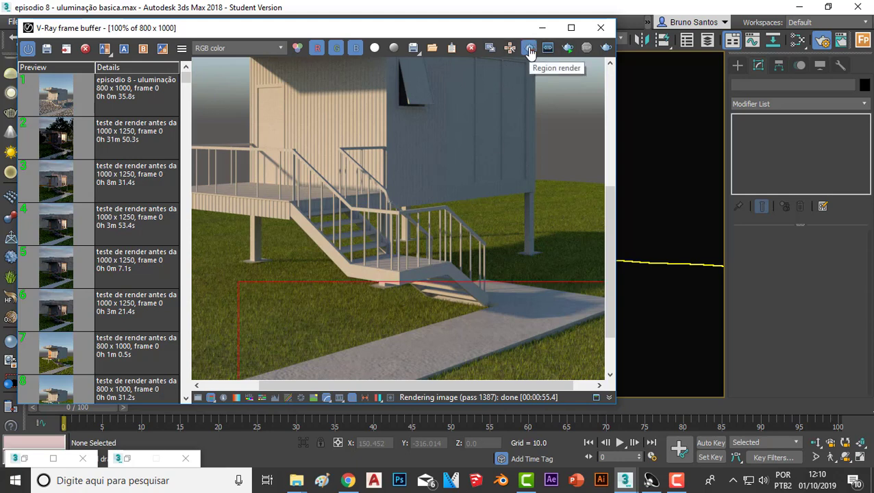
scroll(486, 148, down, 2)
scroll(406, 252, up, 1)
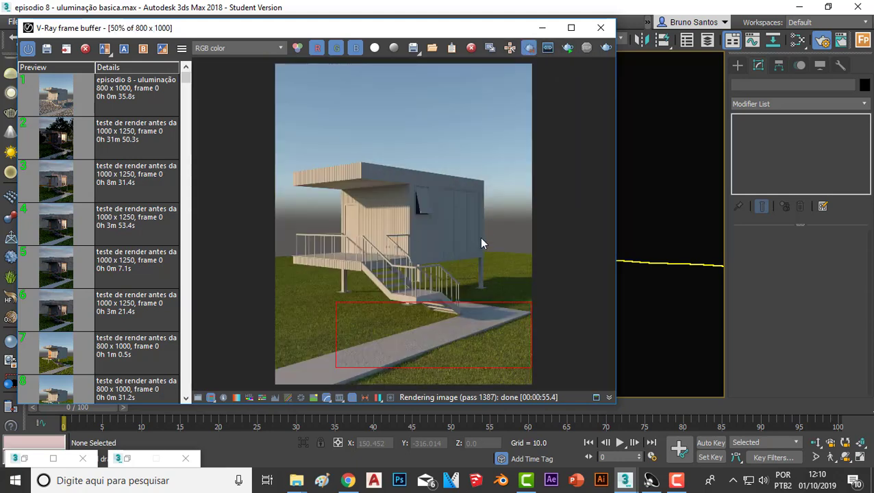
drag(479, 226, 269, 321)
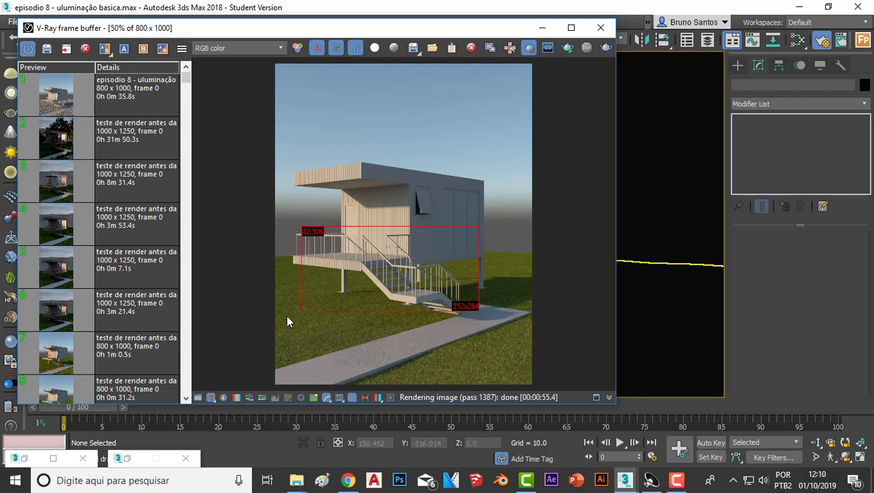
click(608, 49)
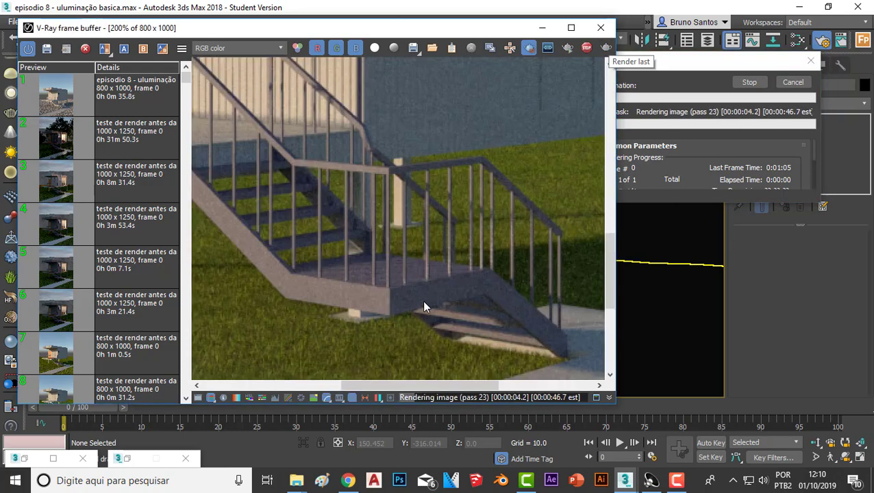
scroll(421, 306, up, 2)
scroll(421, 303, down, 1)
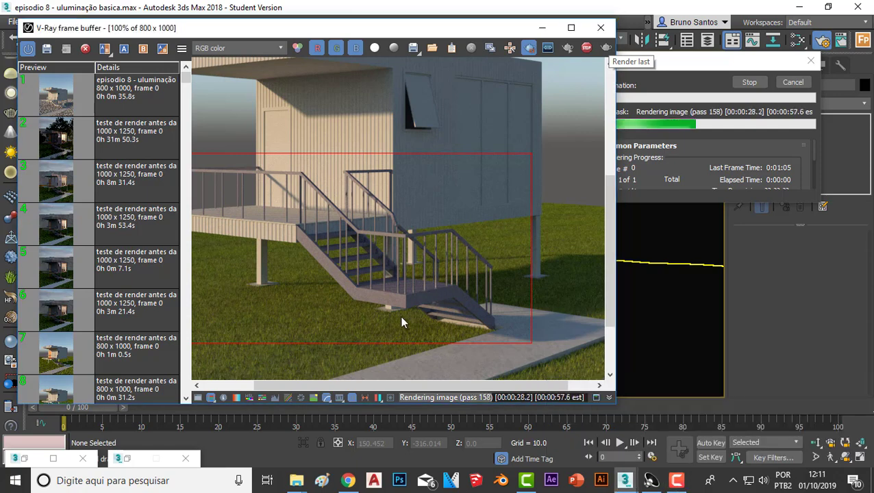
scroll(393, 320, up, 1)
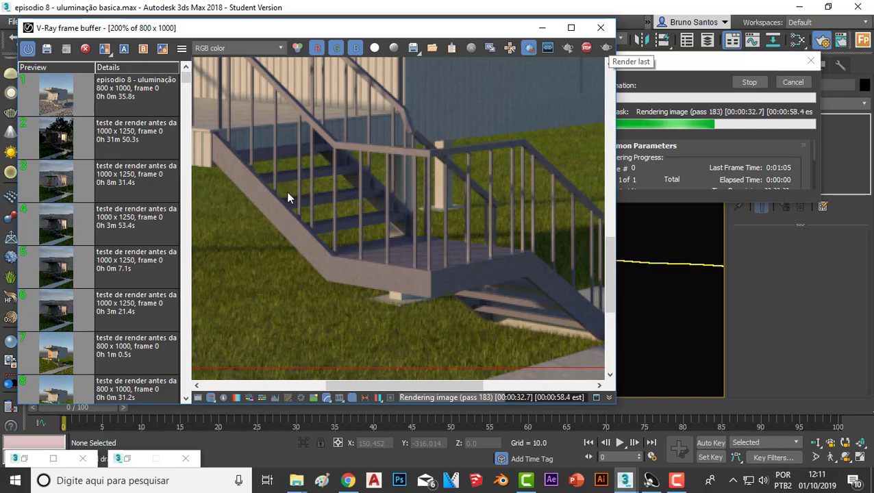
scroll(293, 169, down, 1)
scroll(311, 139, up, 1)
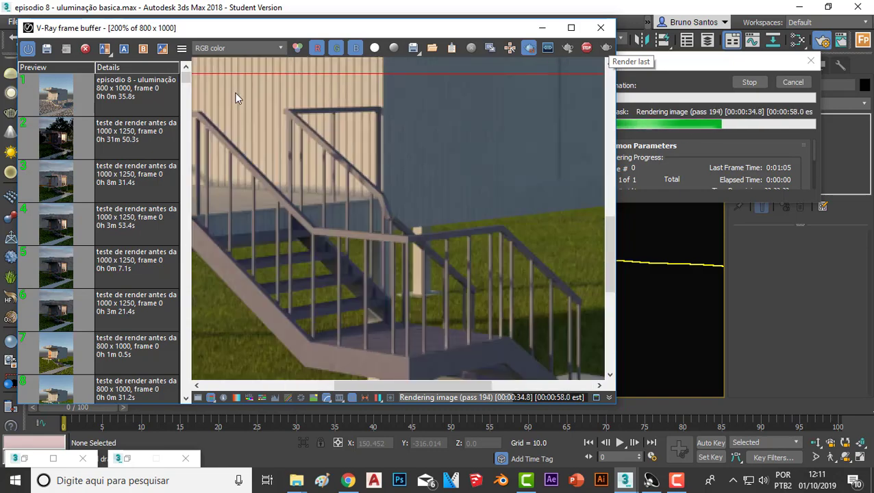
scroll(335, 197, down, 1)
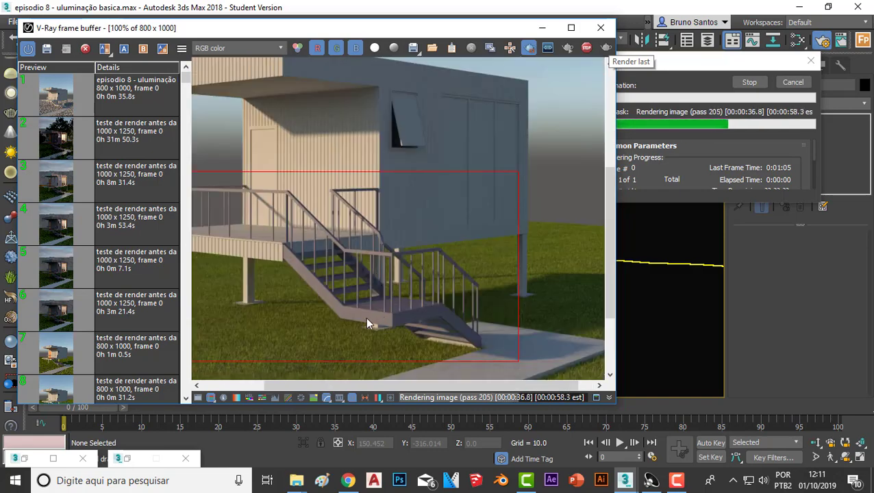
scroll(368, 322, up, 1)
scroll(433, 254, down, 1)
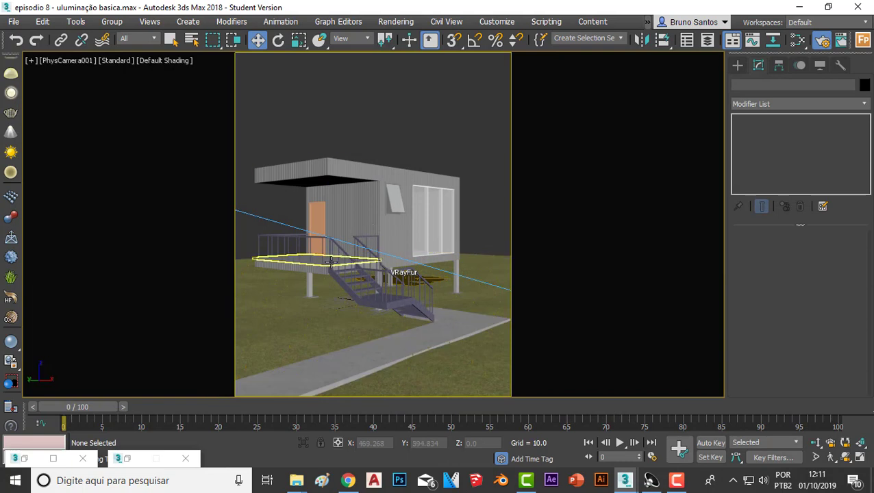
- Switch to a Perspective view without safe frame, orbit over the site, and select PhysCamera001
click(331, 261)
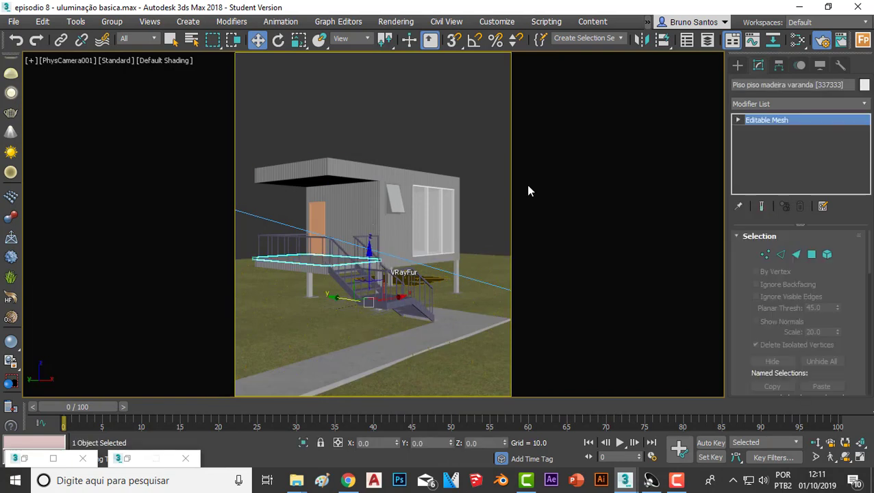
click(432, 123)
key(p)
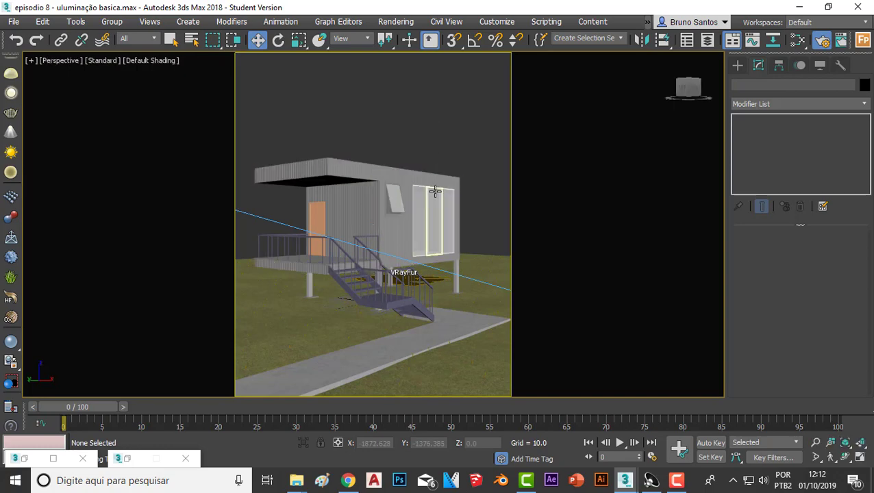
key(shift+f)
scroll(434, 191, up, 3)
scroll(439, 190, down, 6)
scroll(426, 263, up, 2)
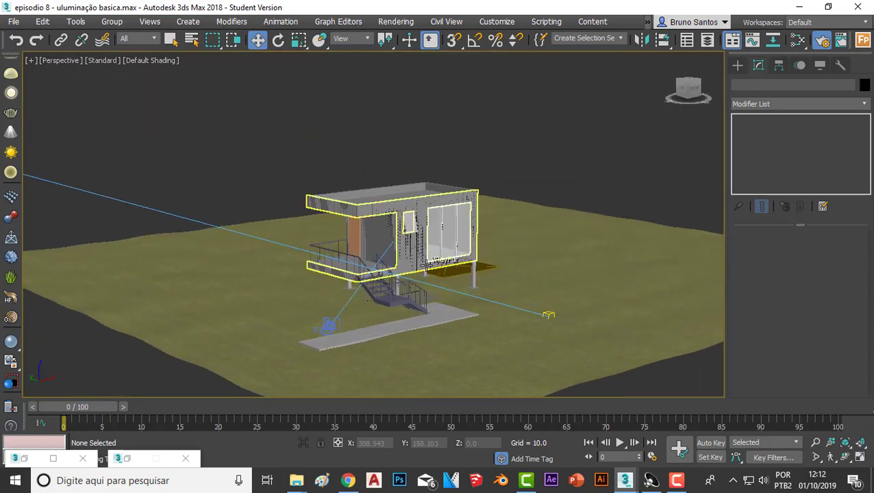
scroll(426, 263, down, 5)
alt+middle_drag(296, 247, 259, 308)
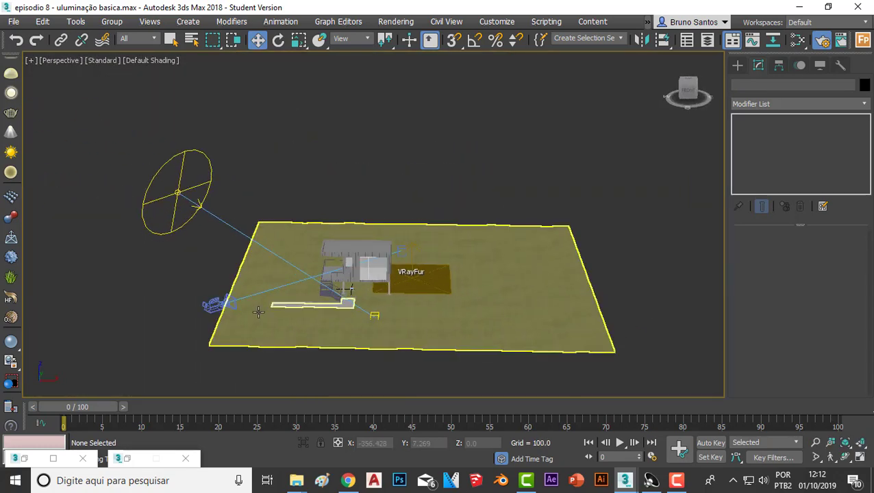
click(212, 307)
scroll(217, 303, up, 4)
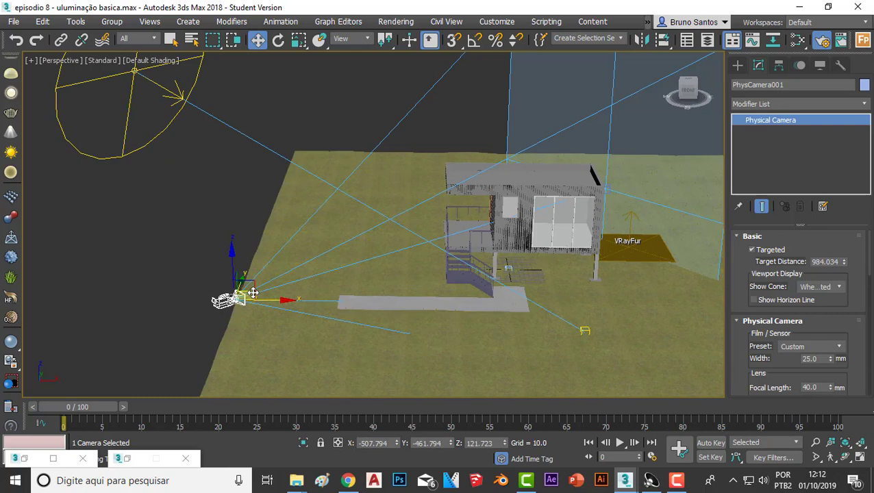
- Clone the camera as a Copy, PhysCamera002, raise it, and look through it
shift+drag(263, 297, 425, 268)
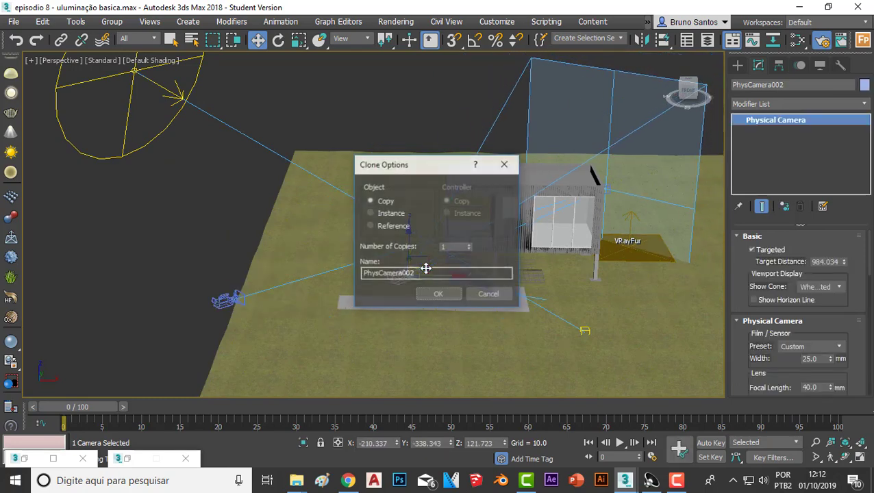
click(436, 296)
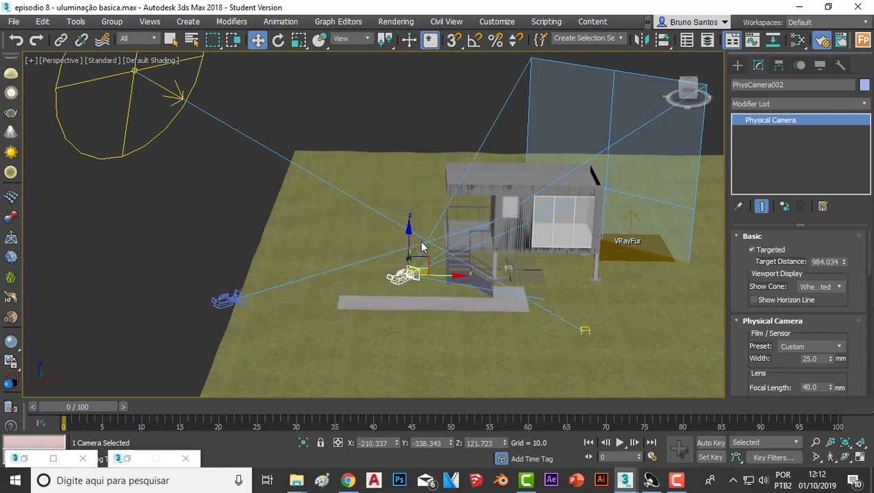
scroll(423, 248, up, 4)
drag(400, 229, 400, 176)
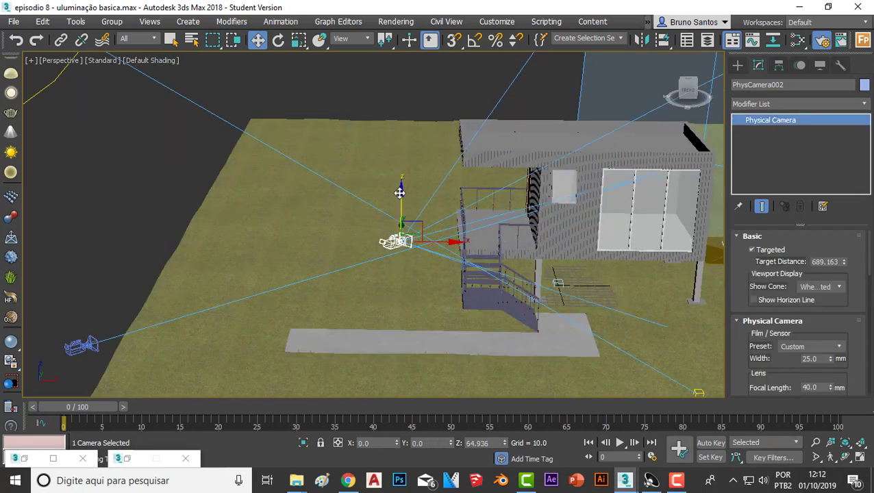
key(c)
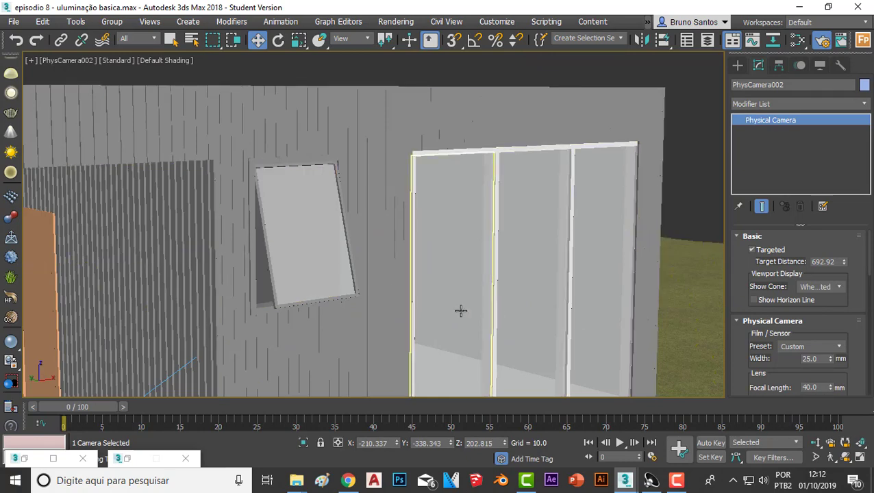
- Dolly the camera back and pan to reveal the deck and stairs
click(815, 443)
drag(428, 279, 415, 304)
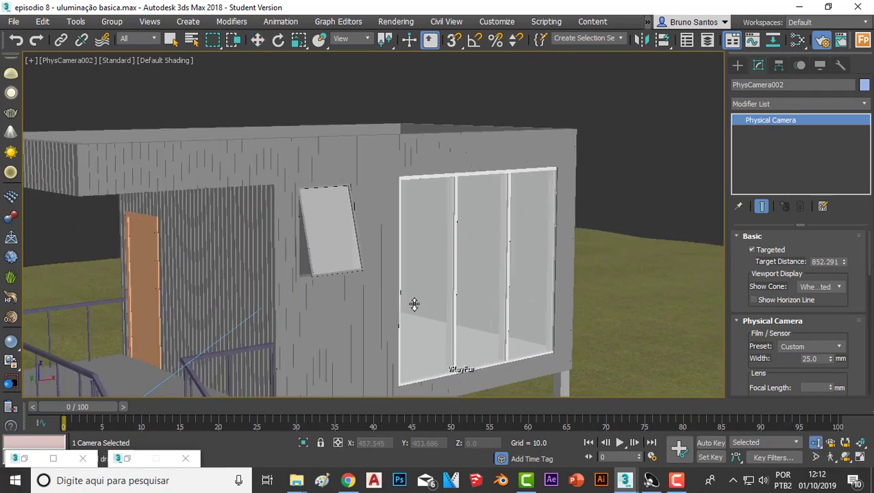
mouse_move(279, 331)
middle_down()
mouse_move(356, 276)
mouse_move(369, 277)
middle_up()
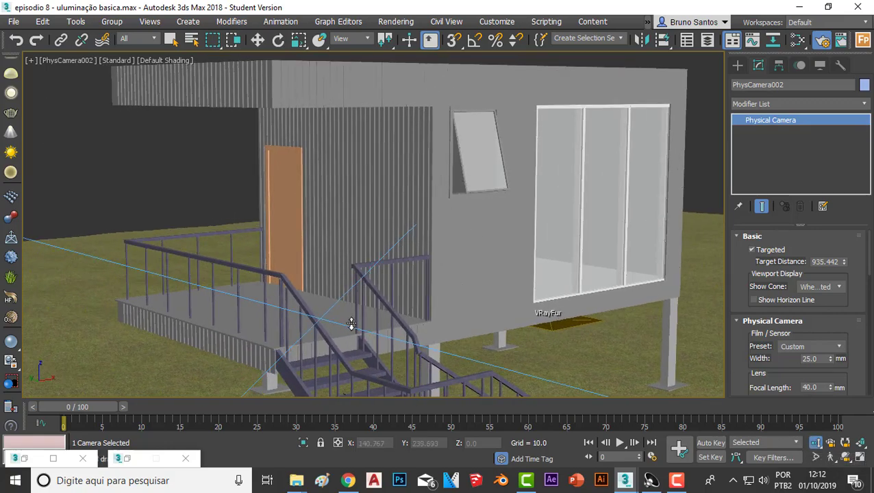
mouse_move(351, 323)
middle_down()
mouse_move(377, 316)
mouse_move(348, 317)
middle_up()
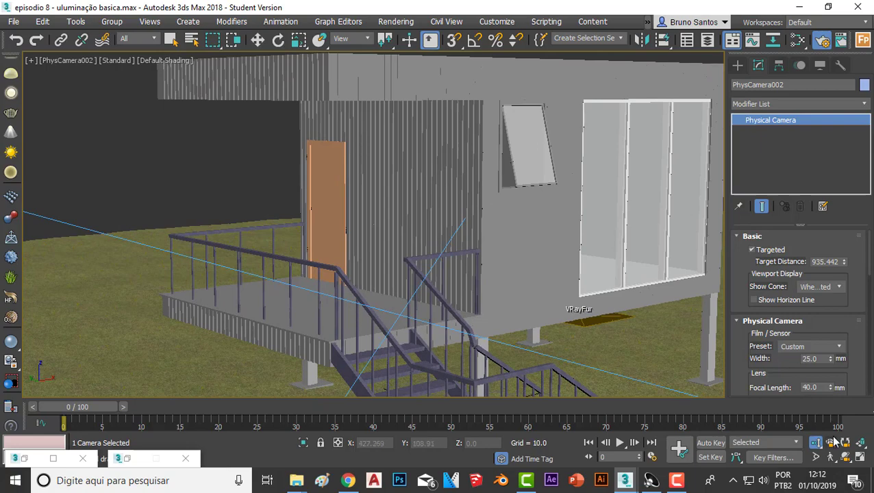
- Orbit the camera down onto the deck and stairs and dolly in close, safe frame on
click(846, 457)
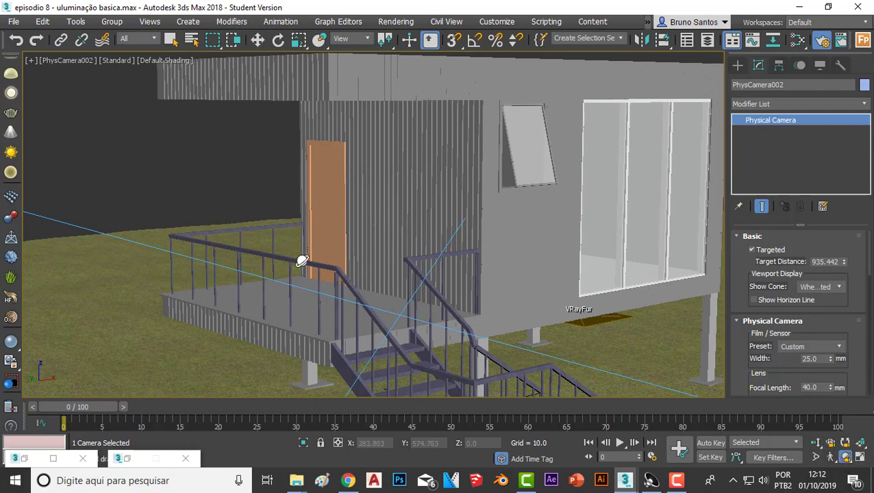
drag(302, 260, 308, 302)
mouse_move(309, 303)
middle_down()
mouse_move(345, 170)
mouse_move(363, 187)
middle_up()
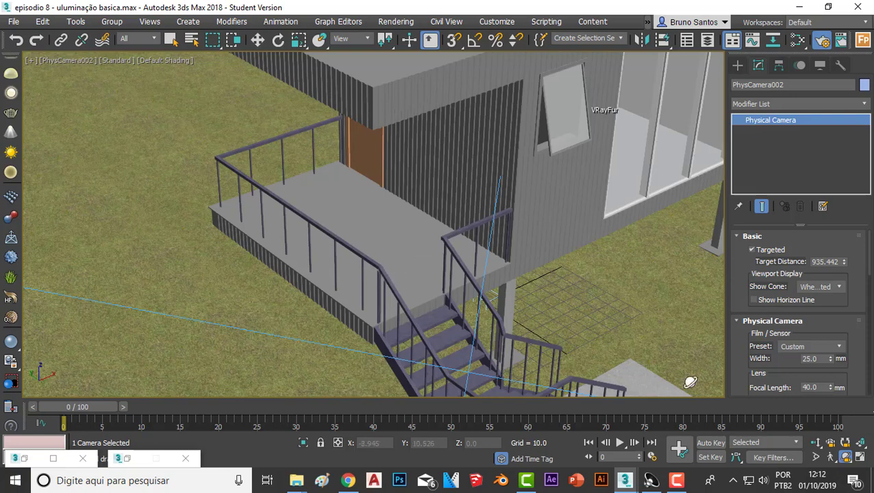
click(816, 442)
scroll(440, 303, up, 2)
scroll(439, 302, up, 2)
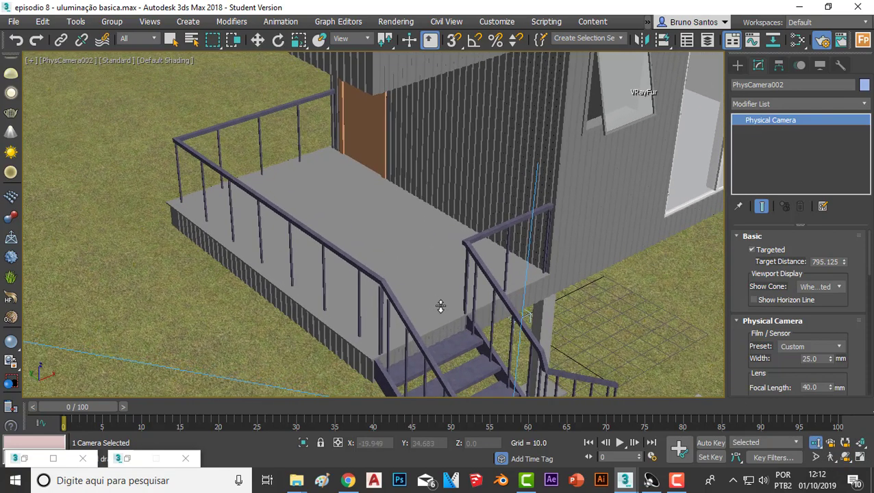
middle_drag(442, 306, 435, 281)
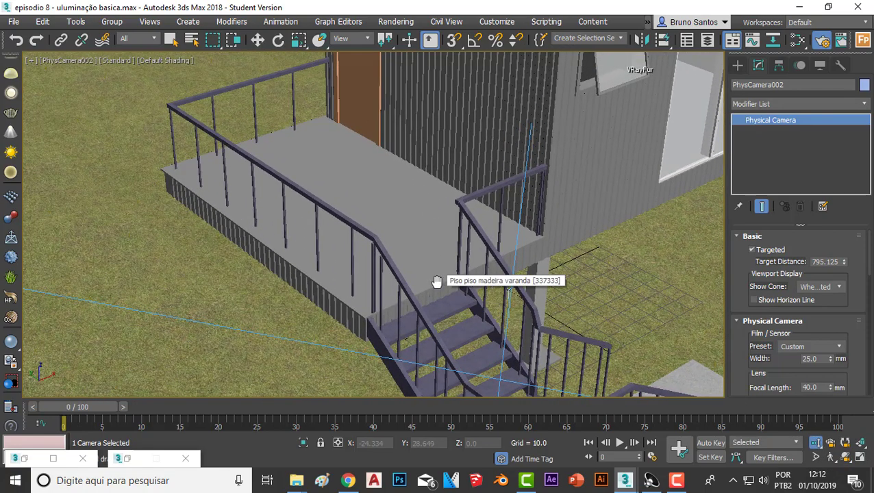
key(shift+f)
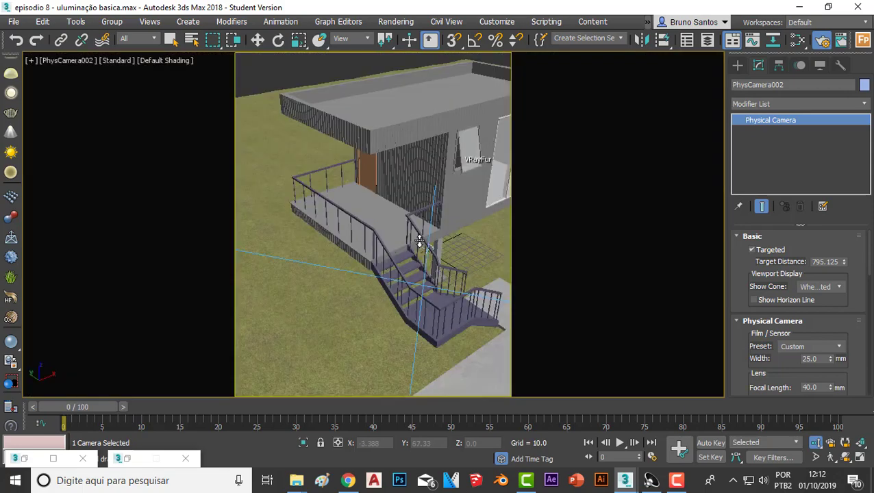
mouse_move(388, 237)
mouse_down()
mouse_move(386, 201)
mouse_move(392, 216)
mouse_up()
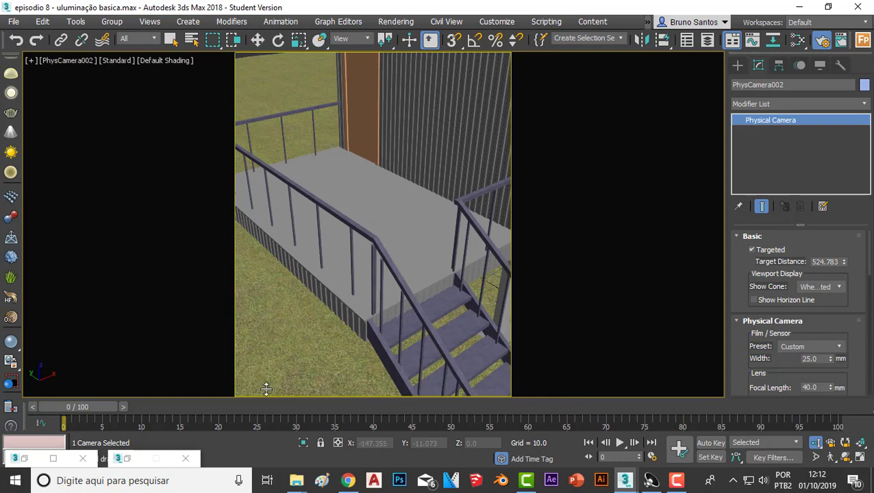
- Move the Slate Material Editor to the upper right and drop a VRayMtl, Material #34, into View1
click(127, 459)
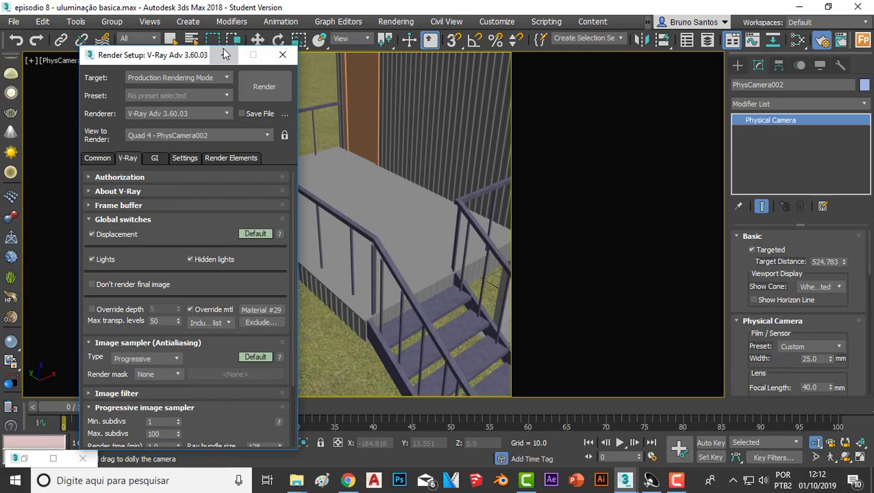
click(267, 58)
click(14, 460)
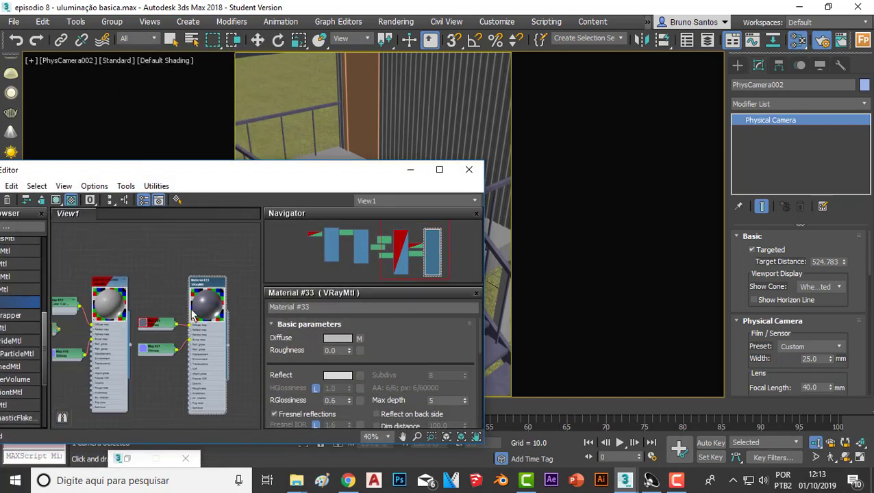
drag(122, 161, 598, 94)
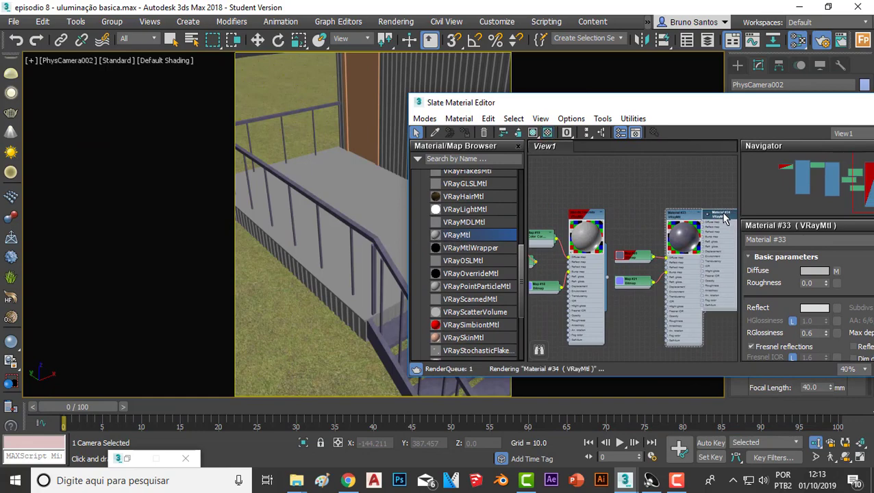
mouse_move(687, 233)
mouse_down()
mouse_move(558, 226)
mouse_move(627, 229)
mouse_up()
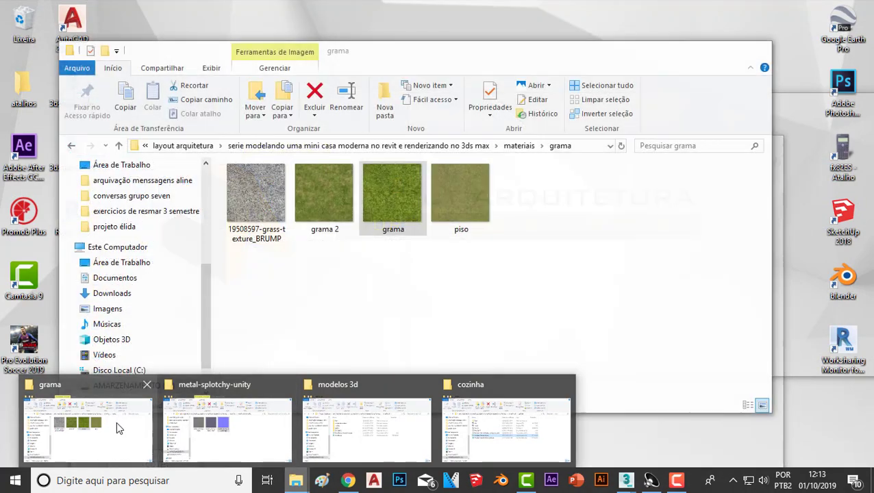
- Drag madeira-para-deck-03 from the piso externo madeira folder into the Slate View as Map #22
click(116, 421)
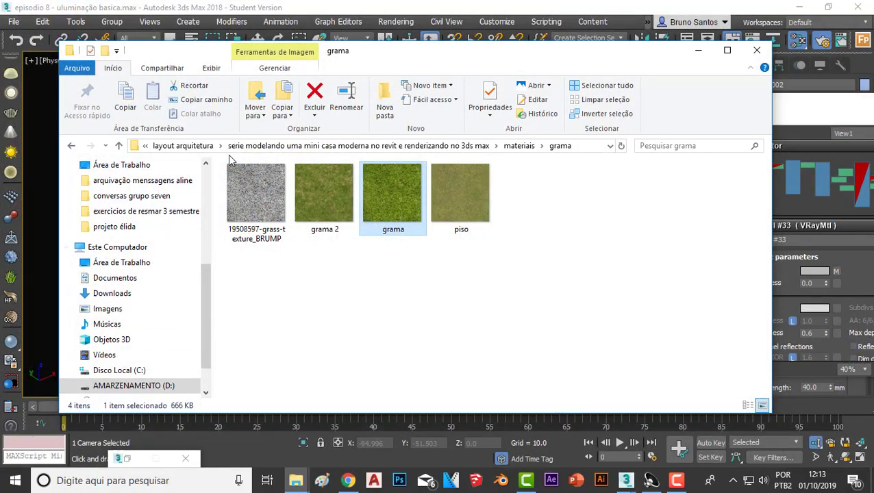
click(519, 145)
double_click(533, 189)
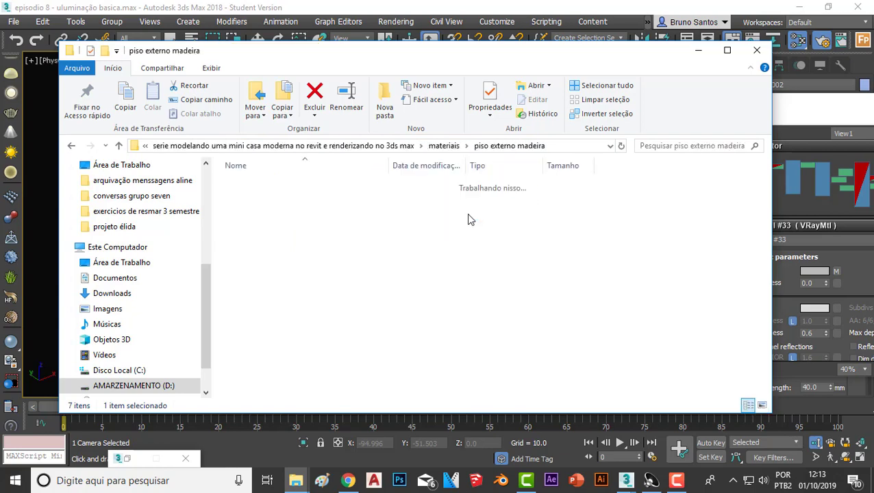
mouse_move(263, 192)
mouse_down()
mouse_move(496, 265)
mouse_move(705, 426)
mouse_move(575, 419)
mouse_move(587, 241)
mouse_move(608, 218)
mouse_up()
- Place the wood bitmap beside Material #34 and turn on its texture display in the viewport
scroll(588, 241, up, 3)
scroll(588, 241, up, 2)
scroll(596, 226, down, 2)
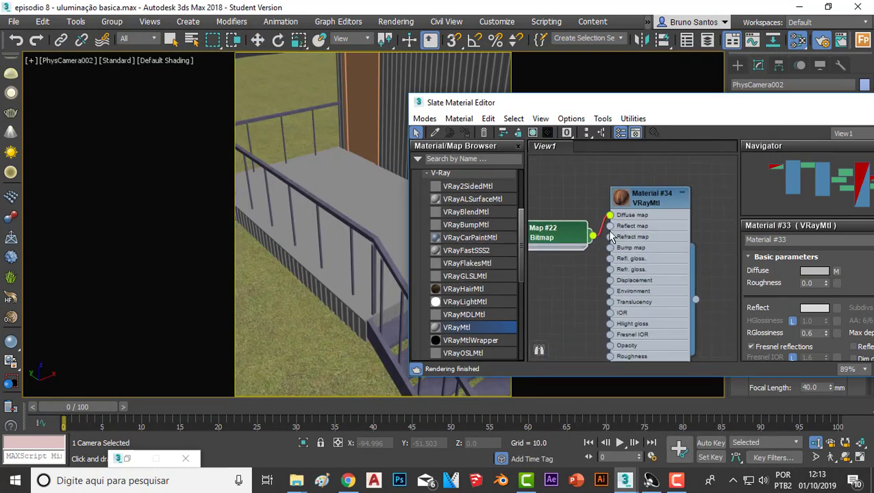
scroll(583, 232, down, 1)
drag(556, 231, 563, 224)
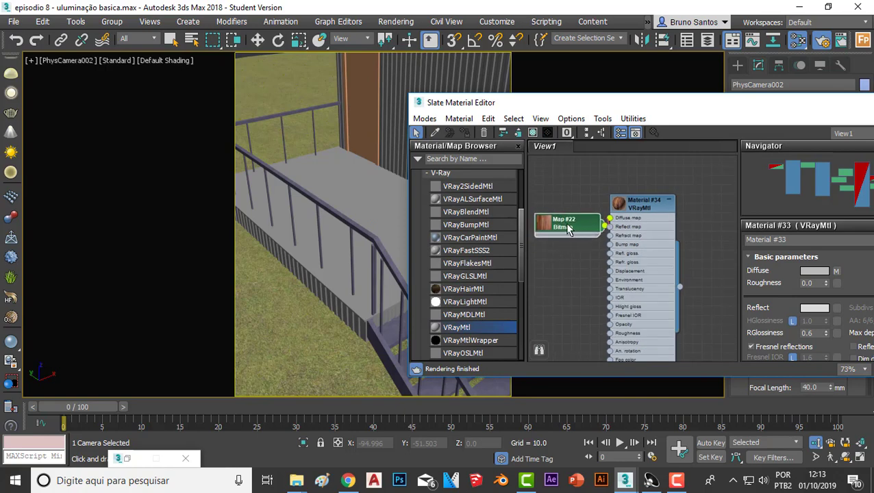
click(640, 204)
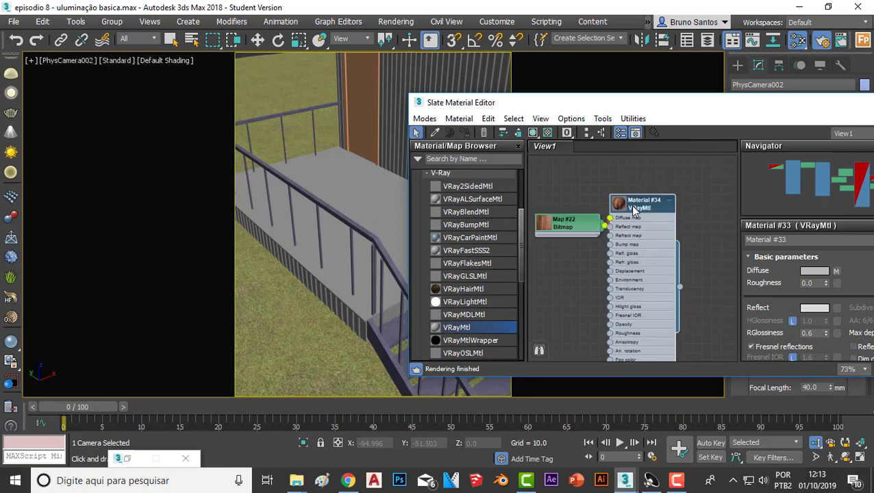
click(533, 133)
click(533, 132)
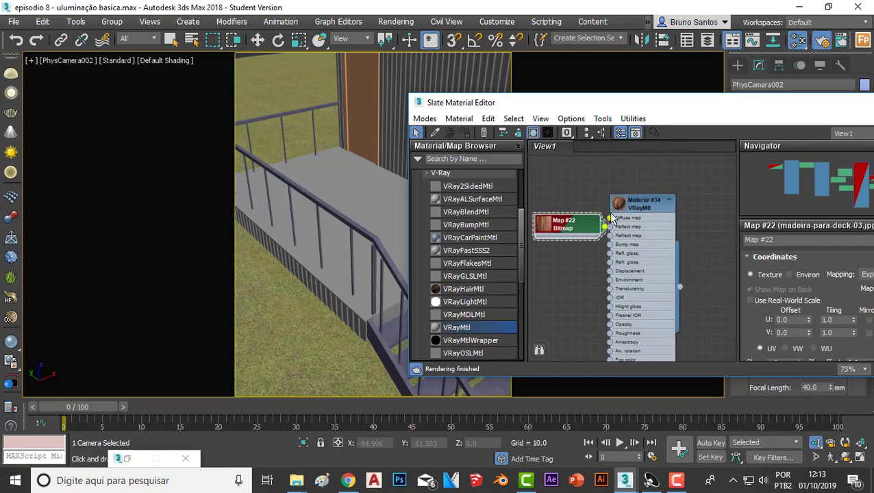
click(640, 205)
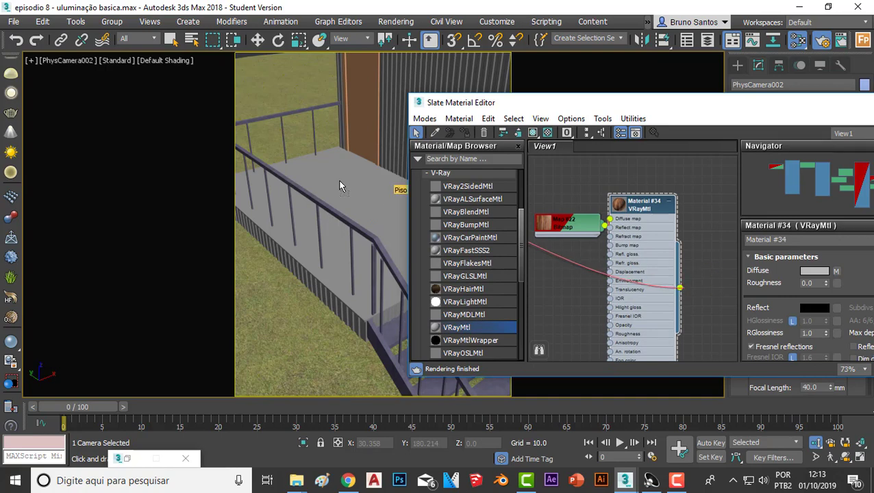
- Apply Material #34 to the deck floor and move the material editor aside
drag(681, 266, 343, 186)
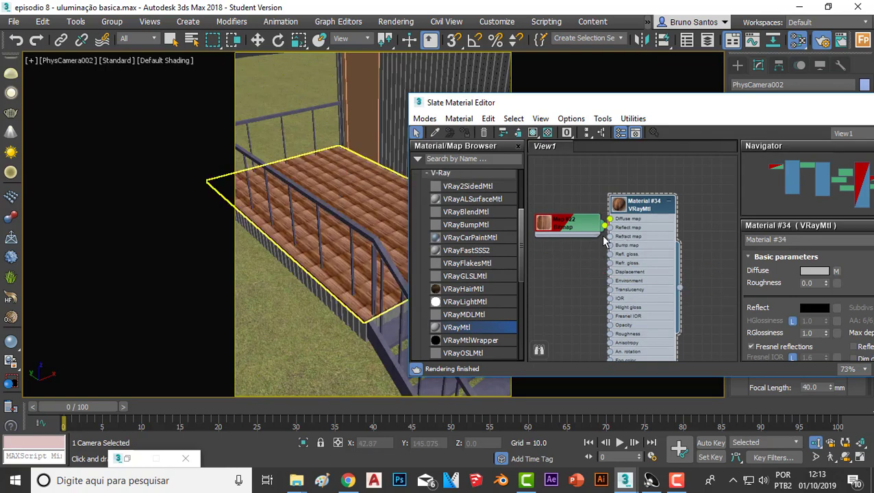
scroll(604, 240, down, 1)
mouse_move(551, 109)
mouse_down()
mouse_move(474, 357)
mouse_move(454, 247)
mouse_move(187, 117)
mouse_move(181, 240)
mouse_move(99, 216)
mouse_up()
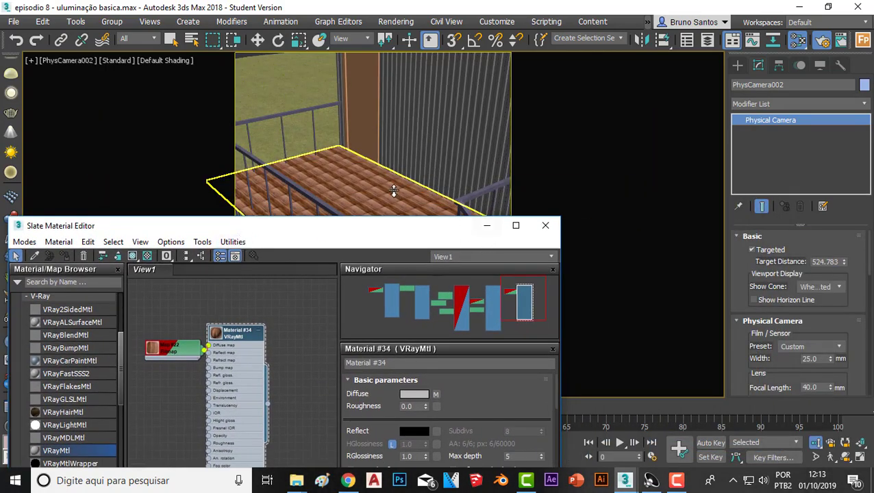
click(487, 226)
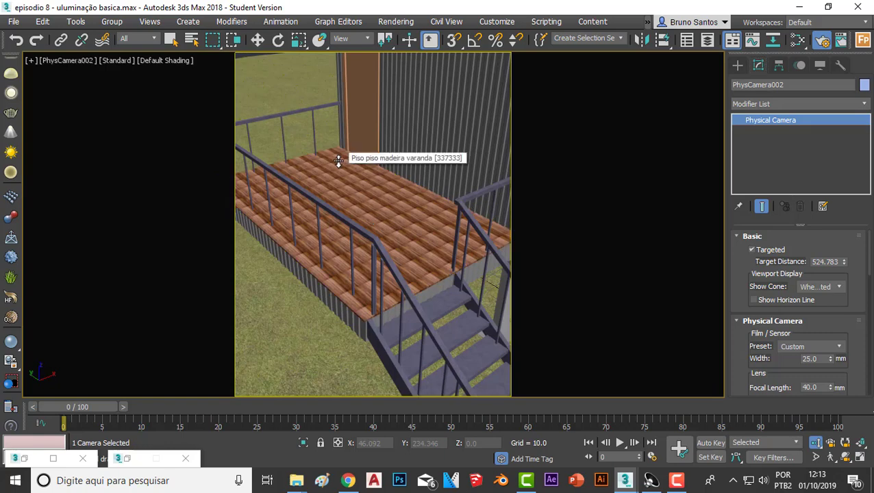
- Select the deck floor and add a UVW Map modifier
click(170, 40)
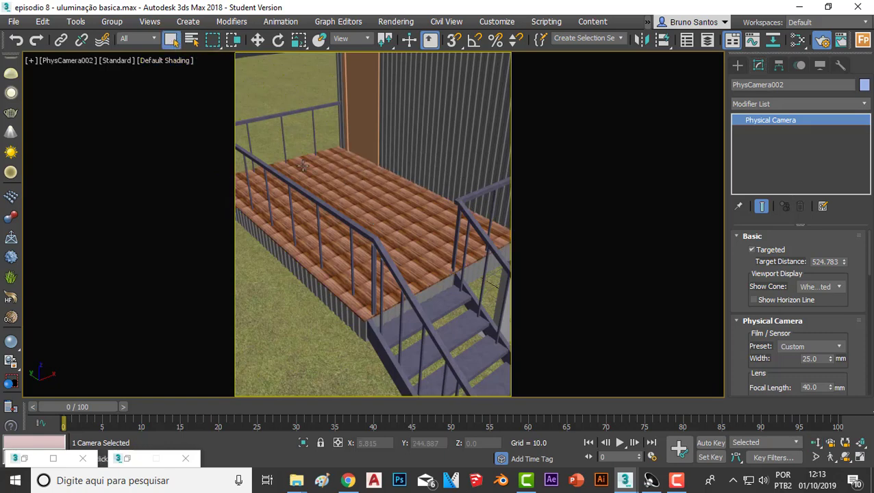
click(303, 165)
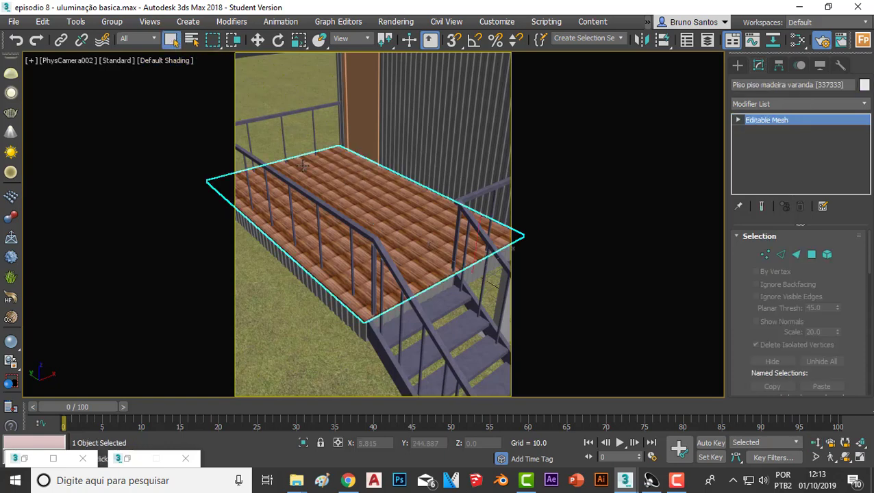
click(788, 105)
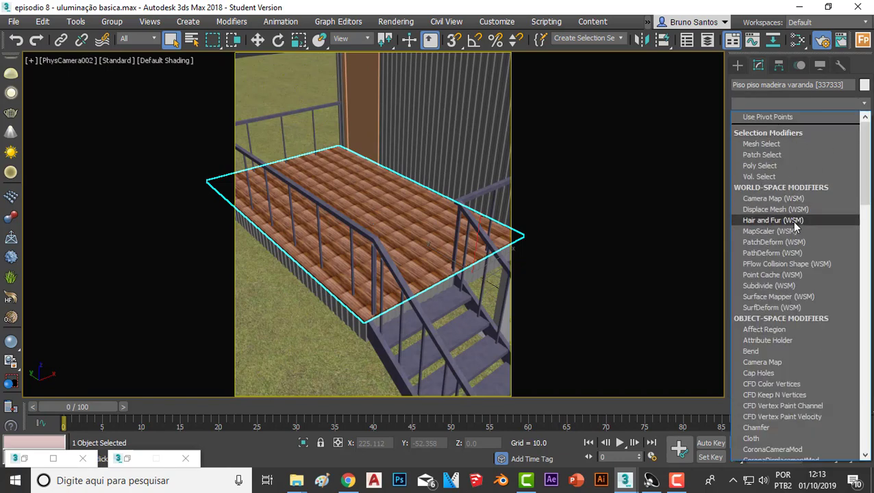
key(u)
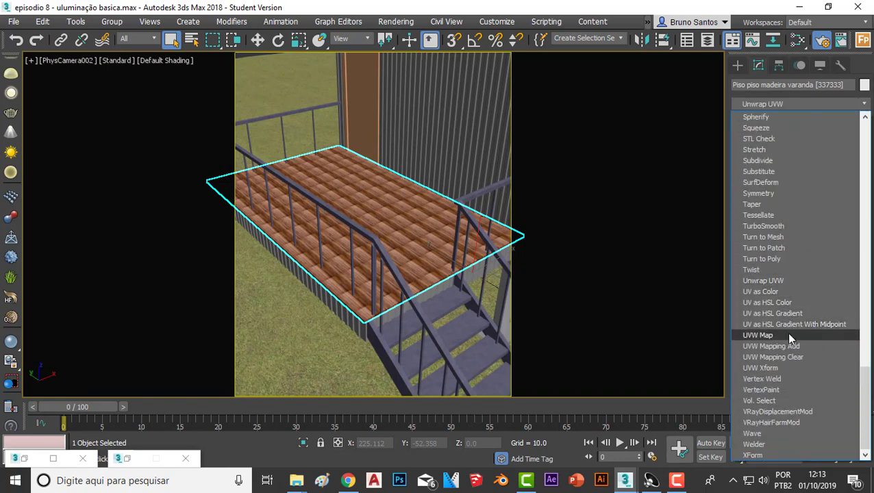
click(786, 334)
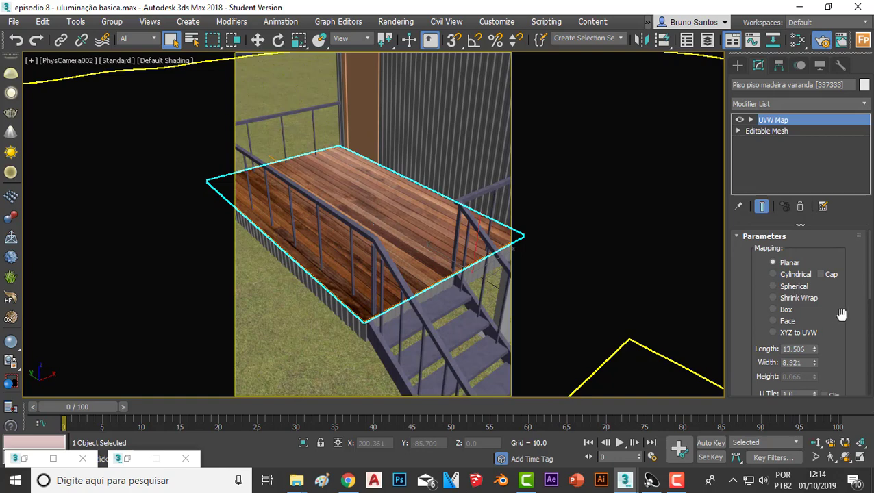
- Rotate the UVW Map gizmo 90° about Z to turn the wood planks
click(751, 120)
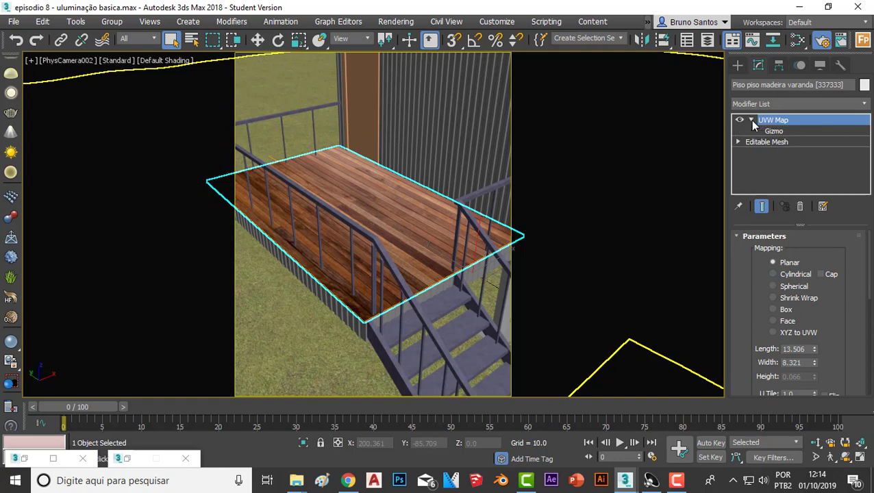
click(772, 131)
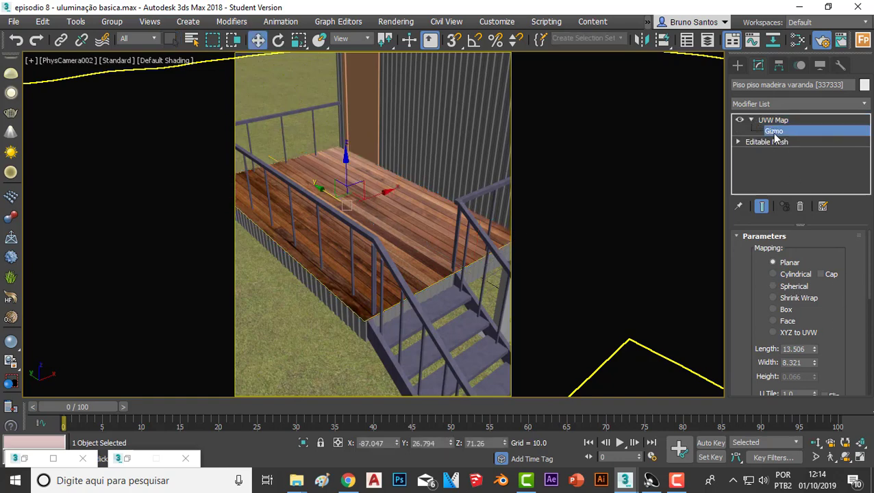
click(278, 40)
text(90)
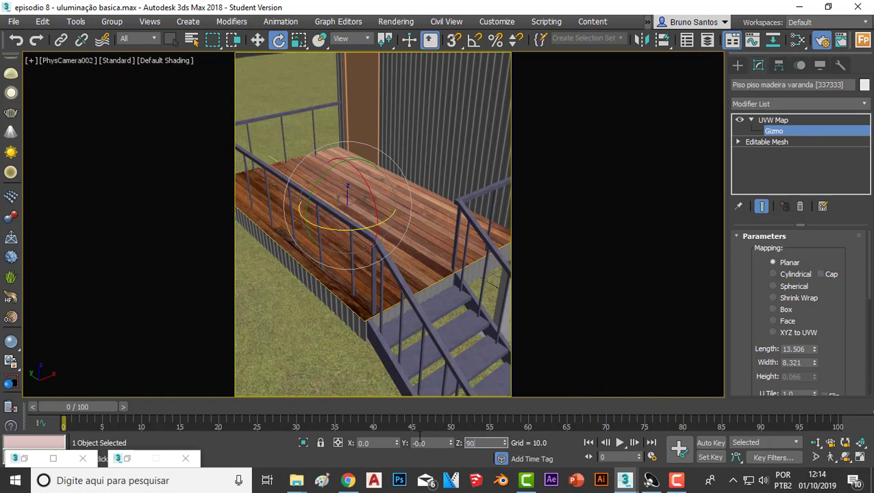
key(Return)
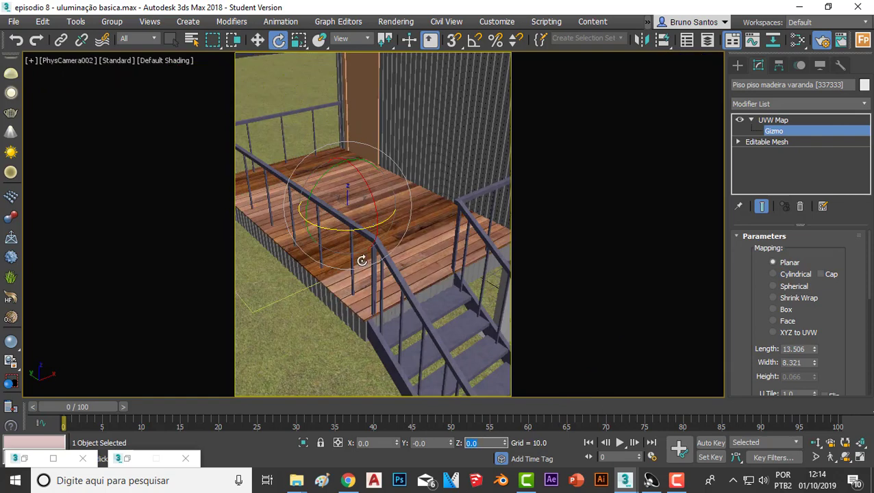
click(788, 121)
click(750, 120)
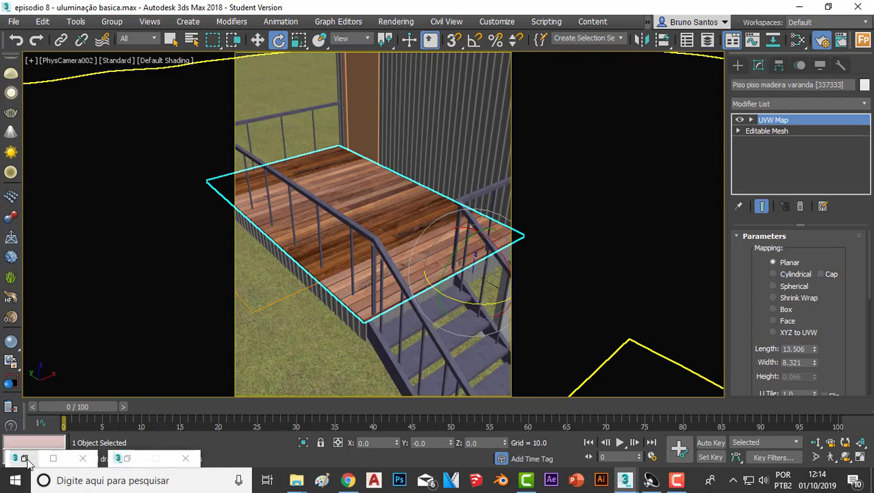
- Slide the UVW Map gizmo along X to shift the planks sideways across the deck
click(26, 460)
mouse_move(305, 235)
mouse_down()
mouse_move(328, 233)
mouse_move(281, 276)
mouse_up()
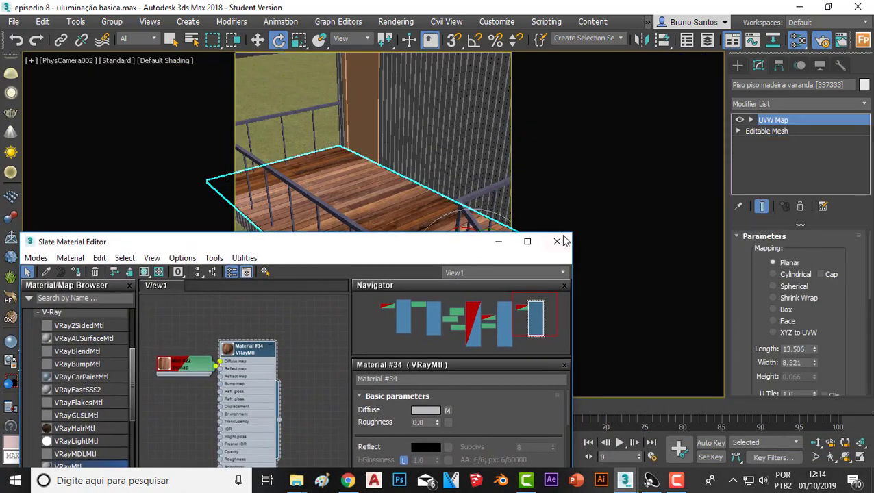
click(494, 245)
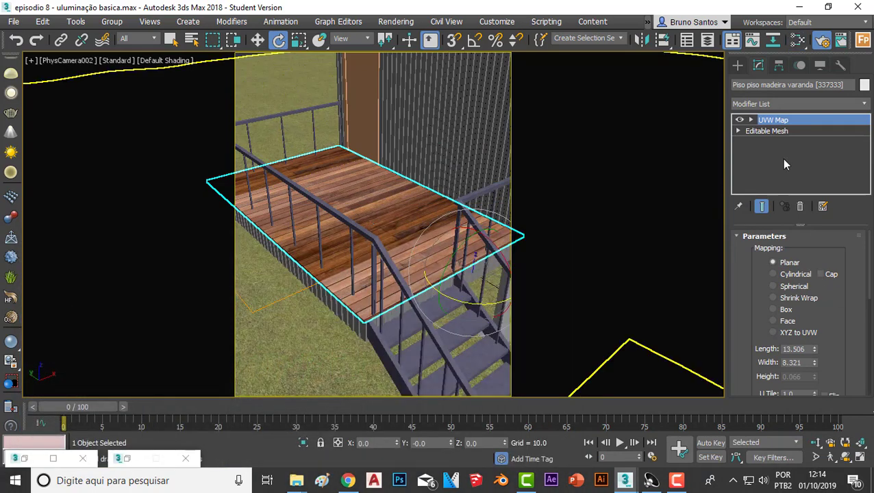
click(751, 120)
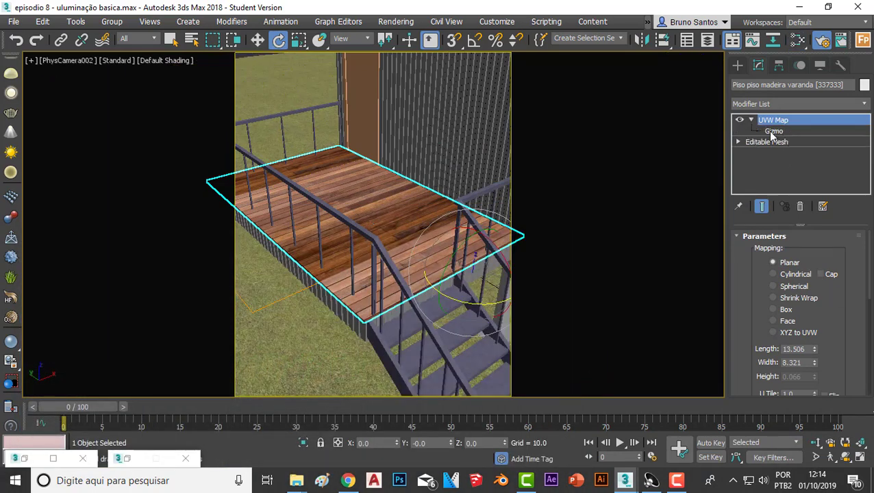
click(771, 131)
click(258, 40)
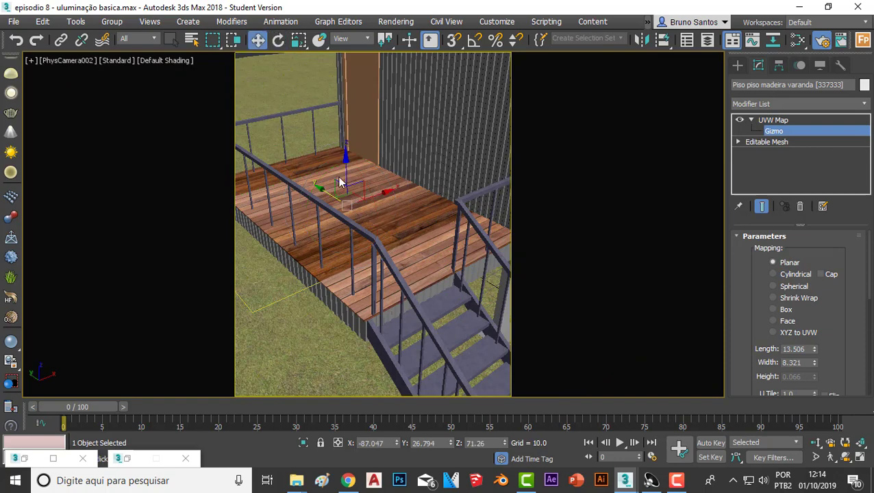
drag(386, 193, 341, 209)
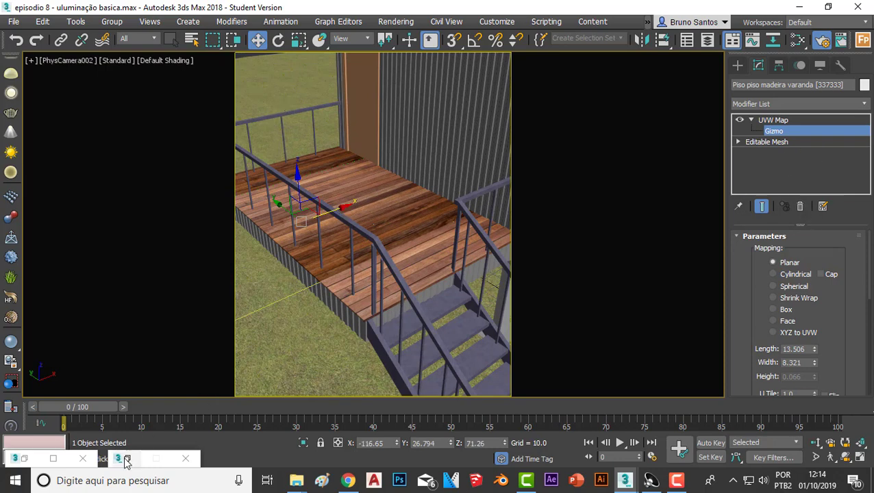
- Set Material #34's Reflect colour to grey RGB 70
key(m)
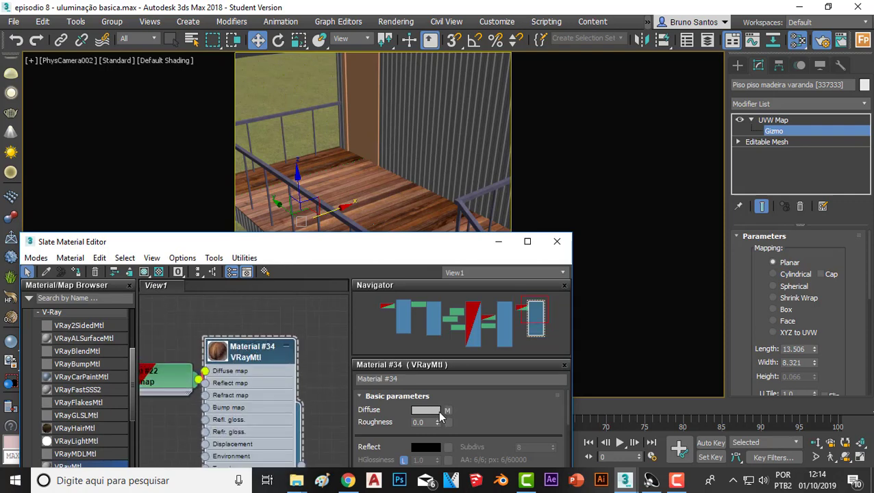
drag(394, 262, 421, 209)
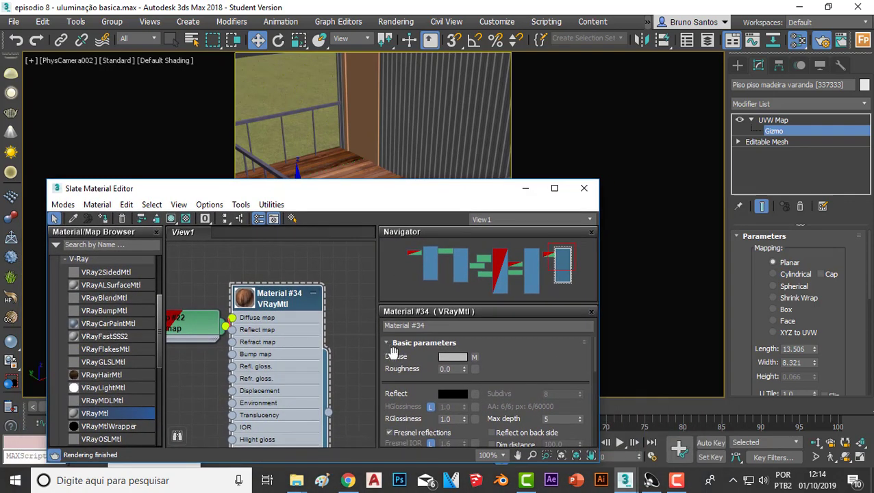
click(461, 395)
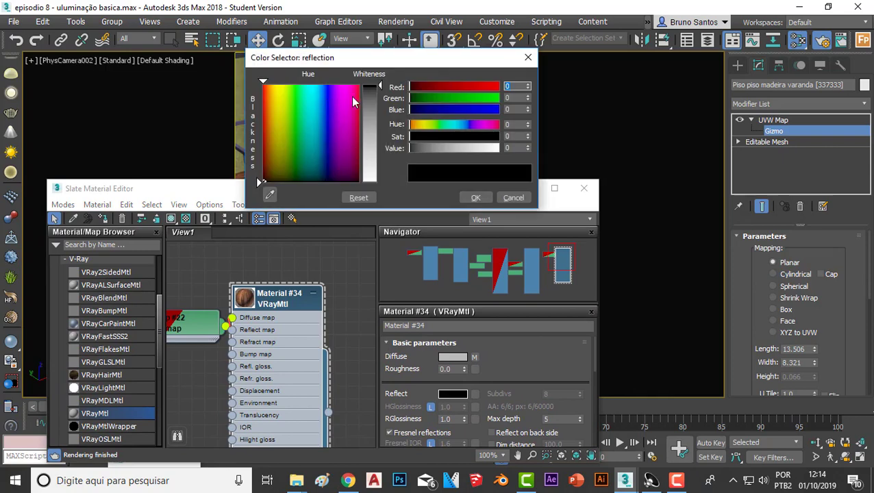
drag(374, 99, 374, 111)
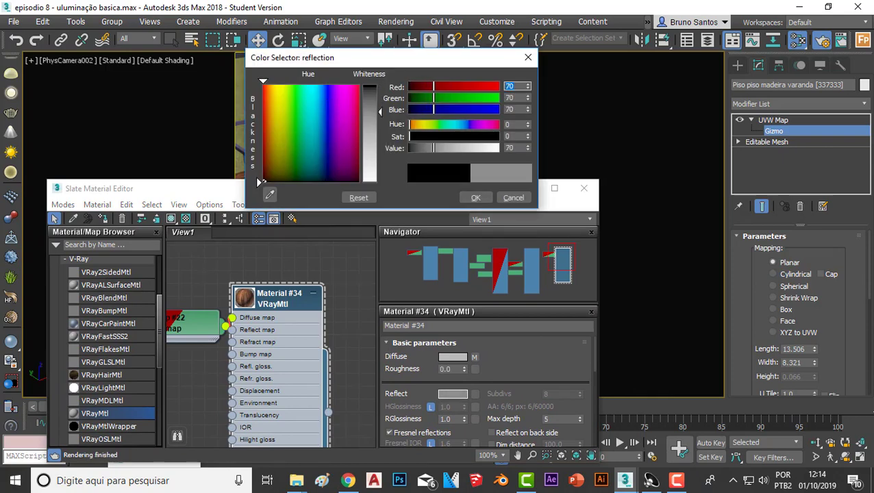
click(476, 197)
- Enlarge Material #34's preview sphere with a checker background behind it
double_click(244, 297)
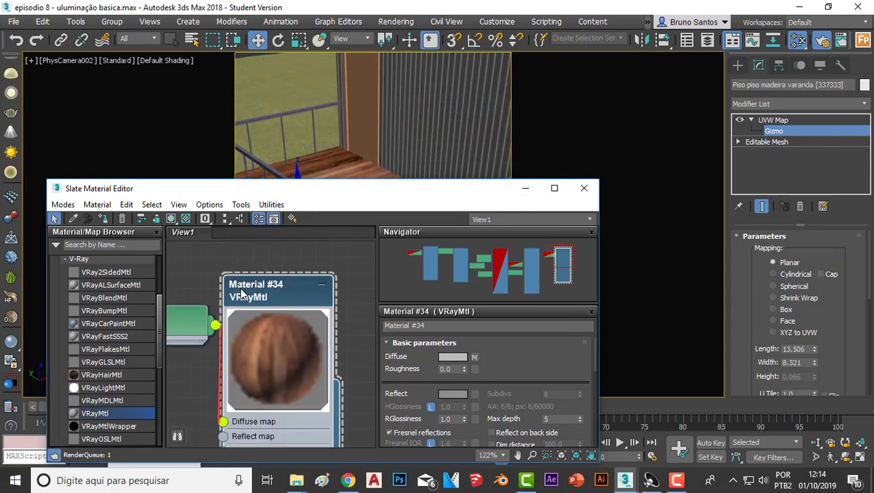
scroll(244, 322, down, 2)
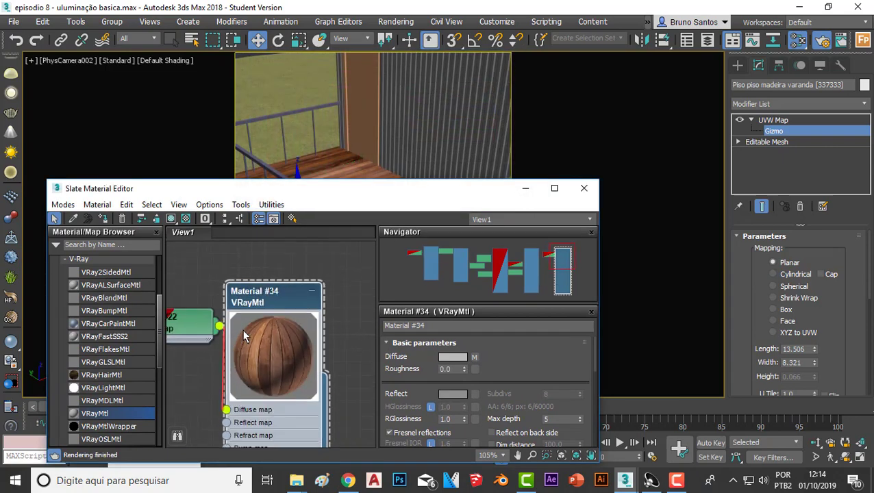
click(186, 217)
scroll(335, 349, up, 2)
scroll(335, 349, up, 2)
scroll(329, 336, up, 1)
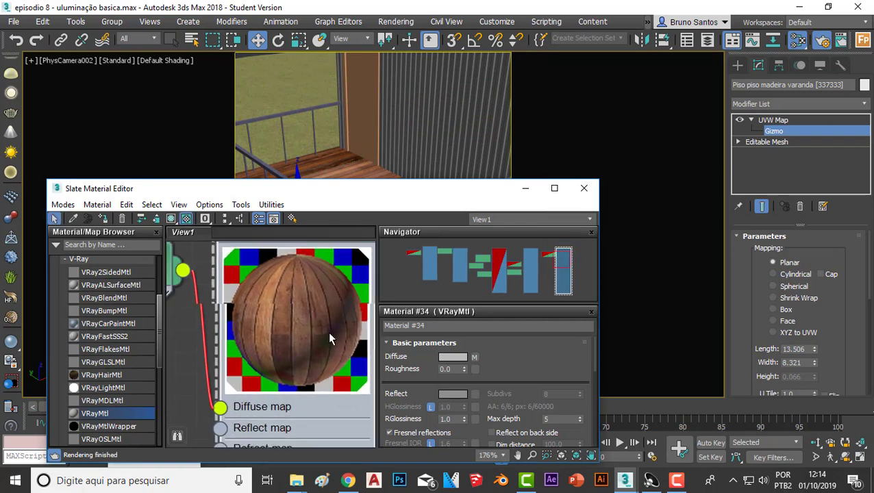
scroll(293, 339, down, 1)
scroll(295, 319, down, 1)
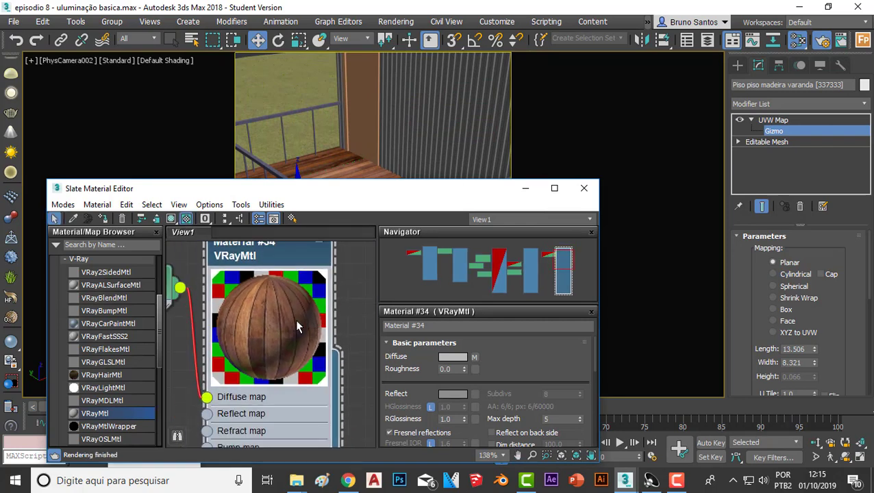
scroll(295, 319, down, 1)
scroll(238, 283, down, 1)
scroll(238, 283, down, 1)
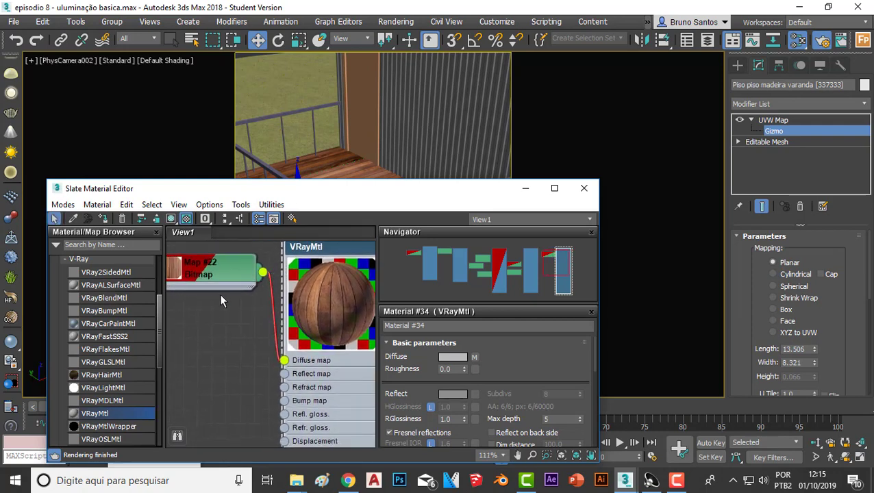
scroll(220, 294, down, 1)
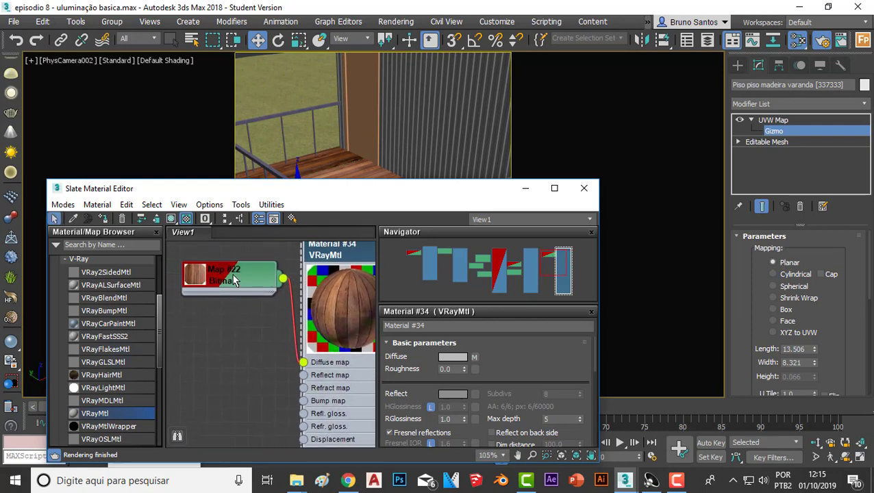
- Duplicate the wood bitmap node Map #22 as Map #23 in the node view
shift+drag(240, 273, 237, 350)
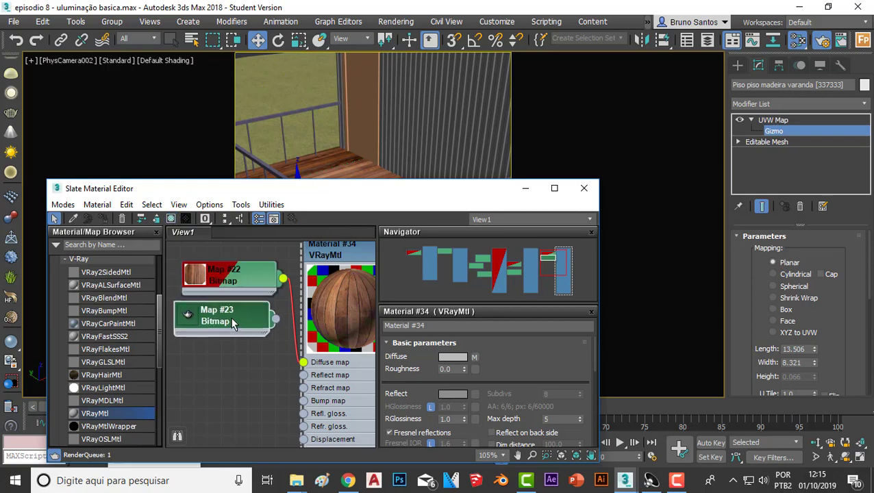
scroll(238, 350, down, 1)
middle_drag(237, 350, 276, 320)
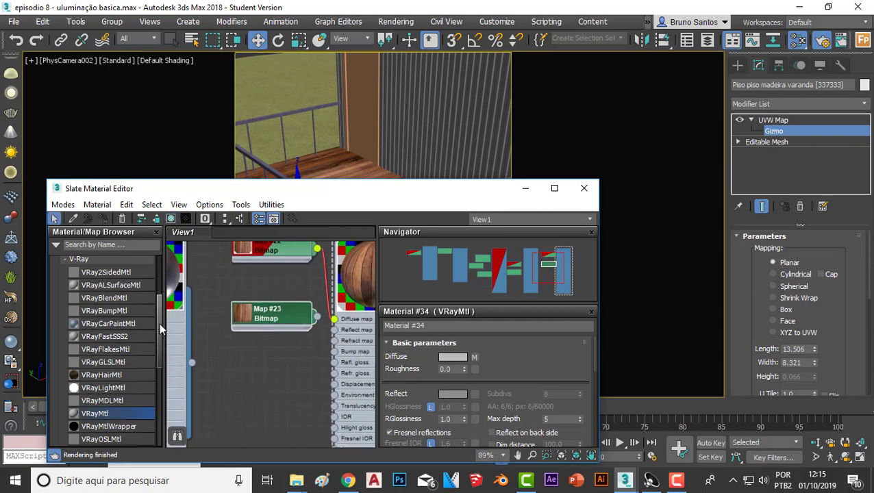
scroll(260, 312, up, 1)
scroll(260, 312, up, 2)
scroll(260, 312, up, 1)
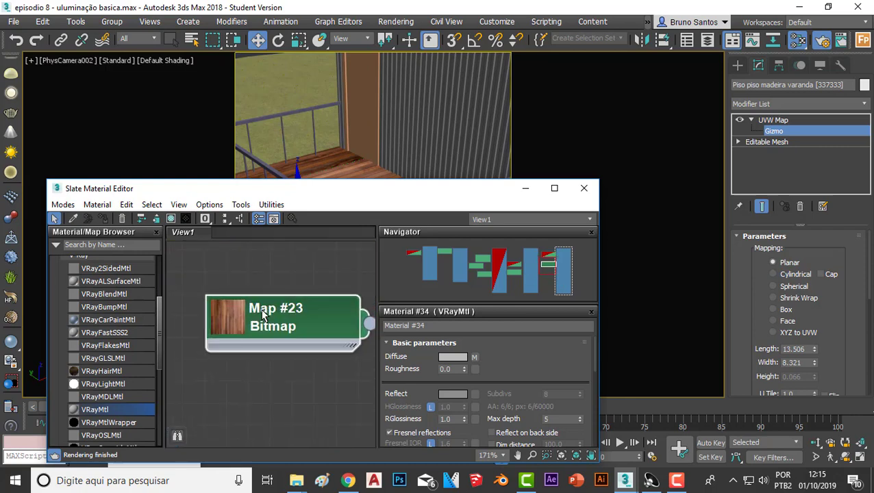
scroll(264, 321, down, 1)
mouse_move(156, 313)
mouse_down()
mouse_move(168, 274)
mouse_move(131, 298)
mouse_up()
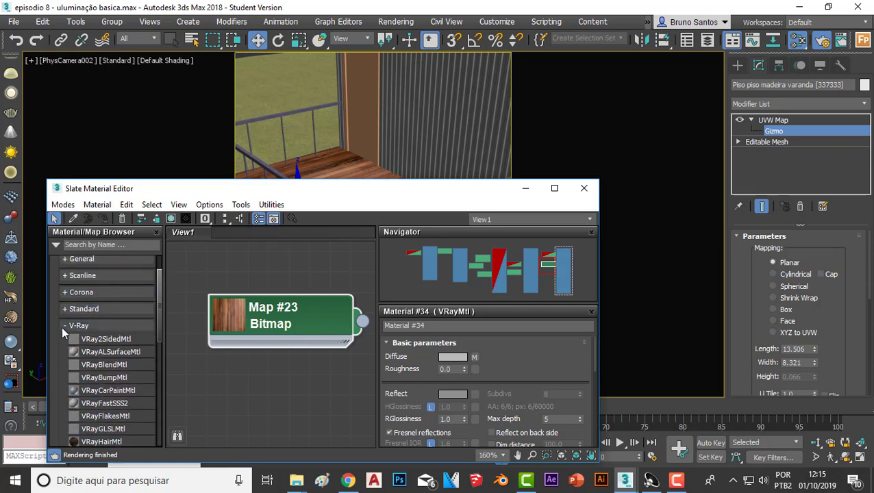
- Add a ColorCorrection map node from the Map Browser into View1
click(64, 326)
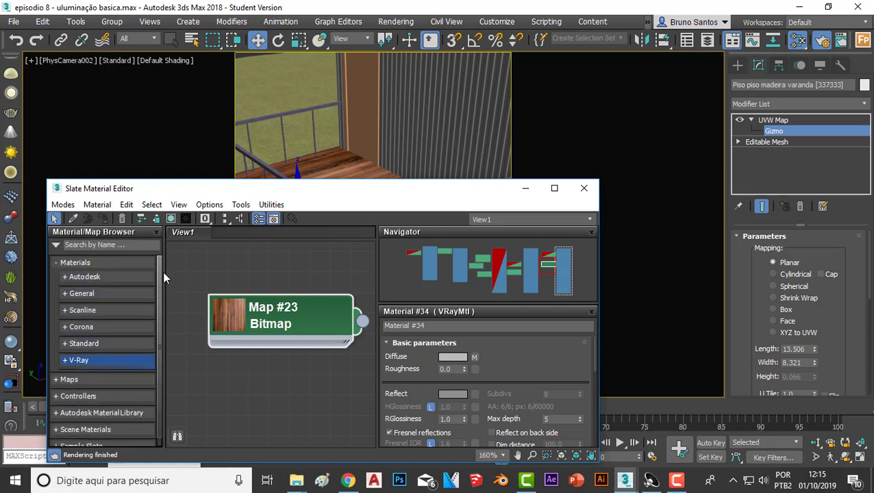
click(65, 370)
scroll(81, 376, down, 5)
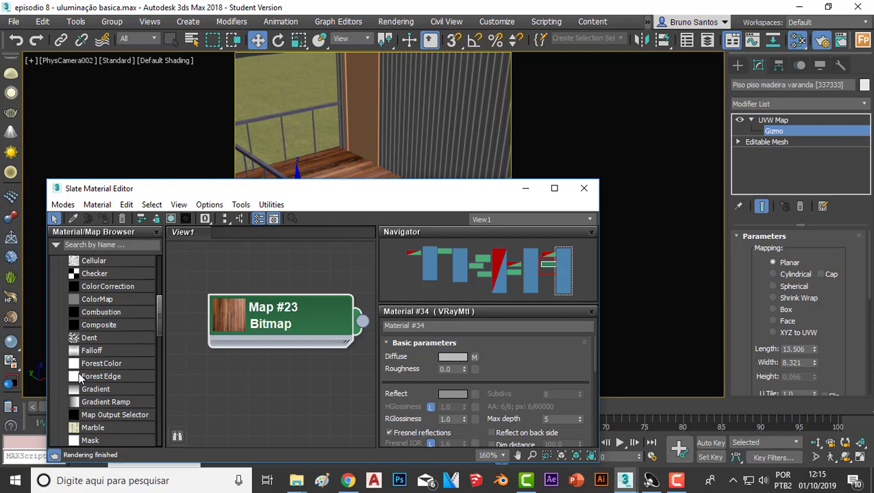
click(100, 287)
drag(296, 385, 296, 385)
middle_drag(296, 385, 296, 325)
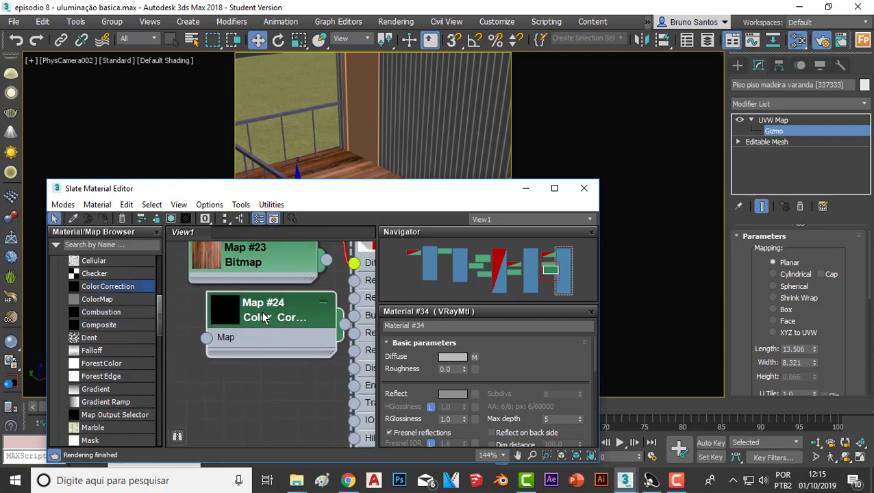
drag(272, 265, 234, 265)
- Wire Map #23 into Color Correction, and its output into Material #34's Bump input
scroll(235, 265, down, 2)
scroll(251, 282, down, 2)
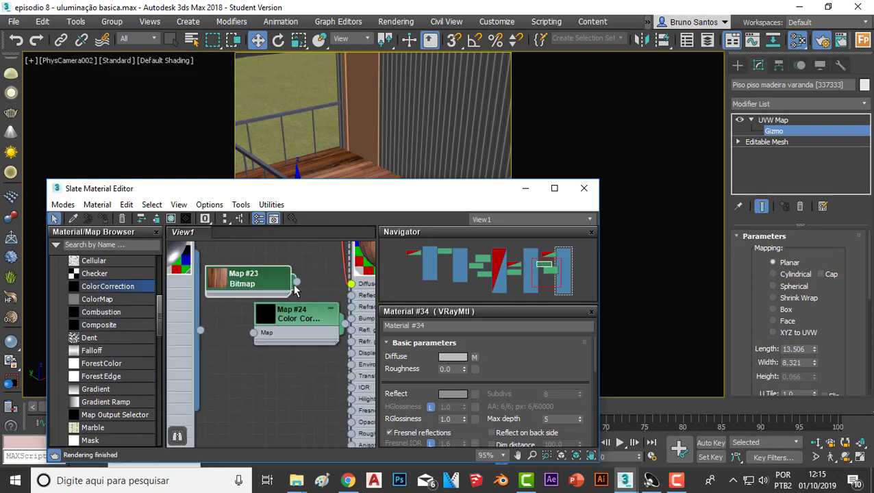
drag(296, 281, 254, 334)
middle_drag(320, 357, 264, 361)
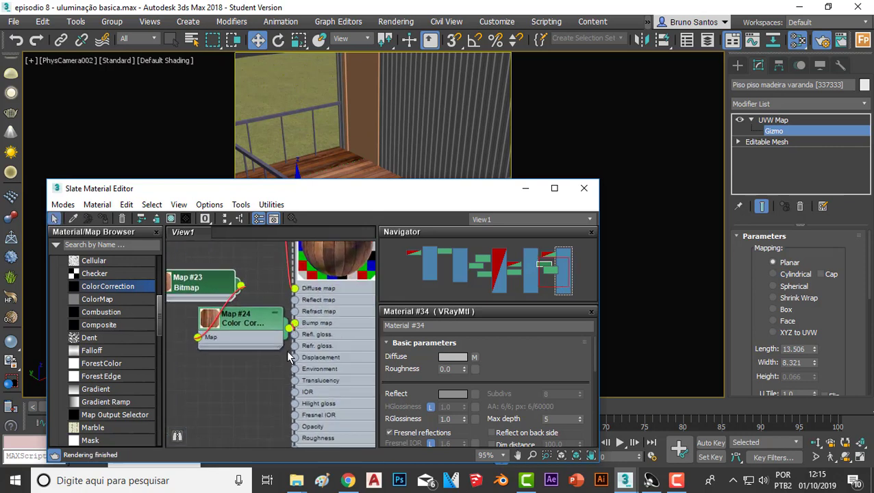
drag(245, 333, 233, 370)
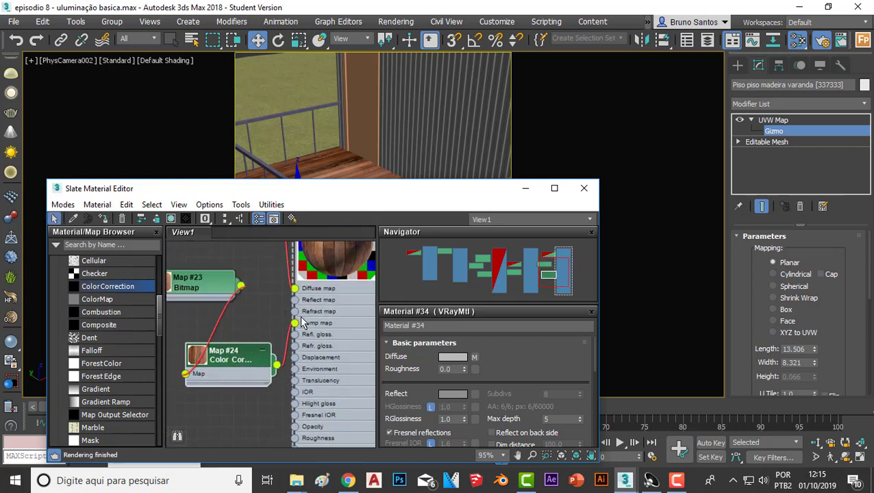
scroll(302, 322, up, 1)
middle_drag(302, 322, 328, 376)
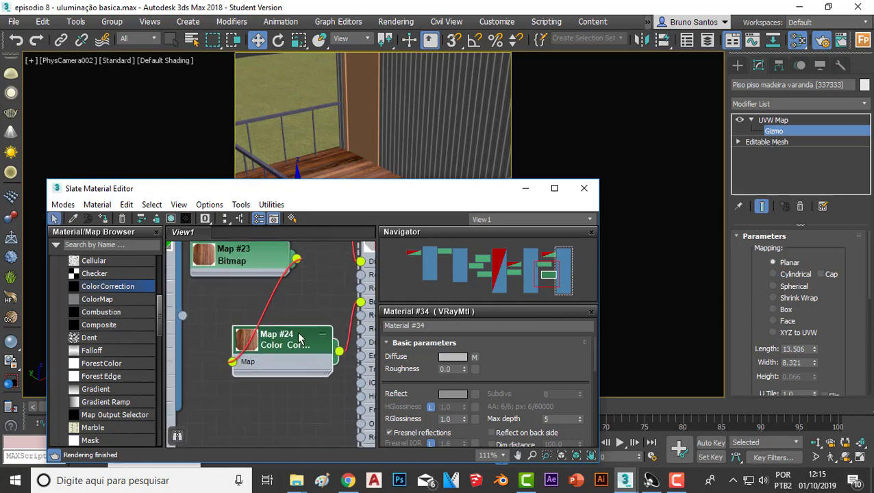
- Set the Color Correction Map #24 saturation to -100
scroll(299, 338, up, 1)
middle_drag(299, 339, 263, 342)
double_click(254, 352)
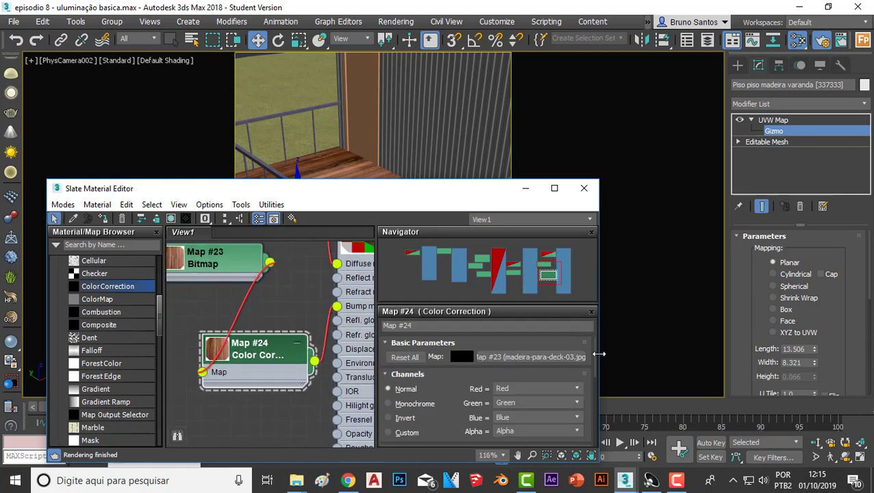
drag(594, 353, 597, 392)
drag(485, 406, 391, 407)
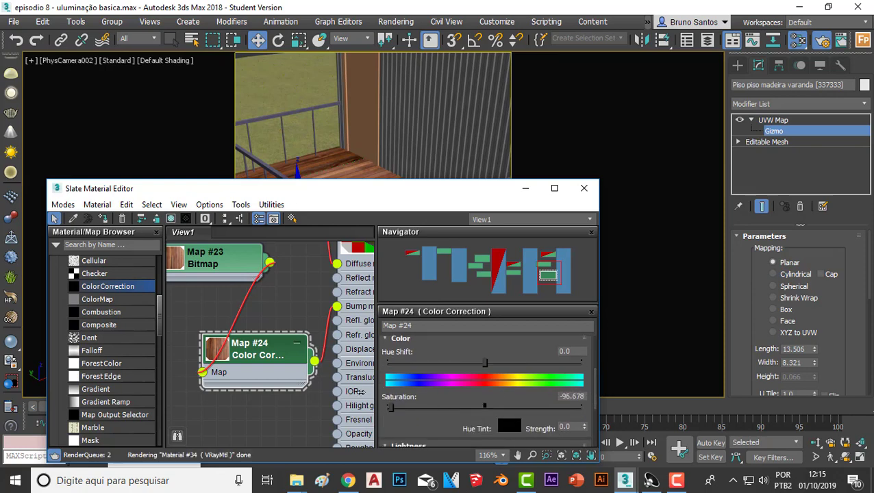
- Enlarge the Color Correction node's preview to check the greyscale wood texture
scroll(226, 346, up, 5)
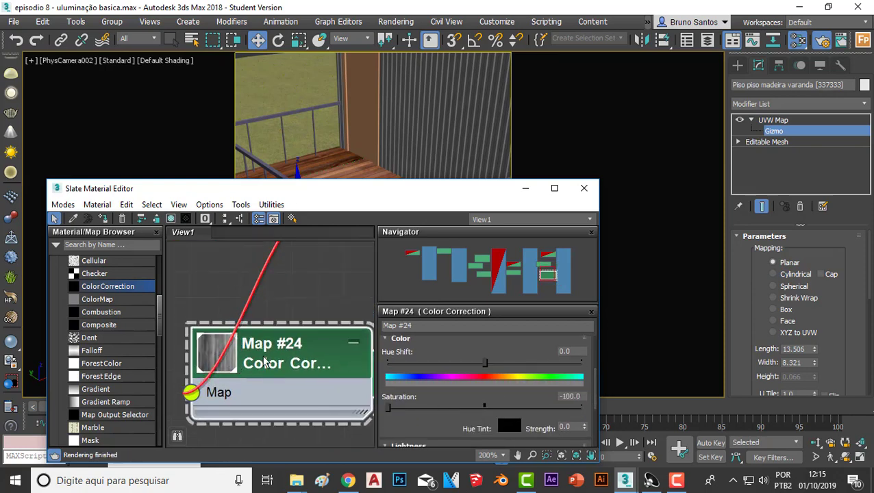
scroll(264, 363, down, 1)
double_click(238, 368)
scroll(274, 367, down, 1)
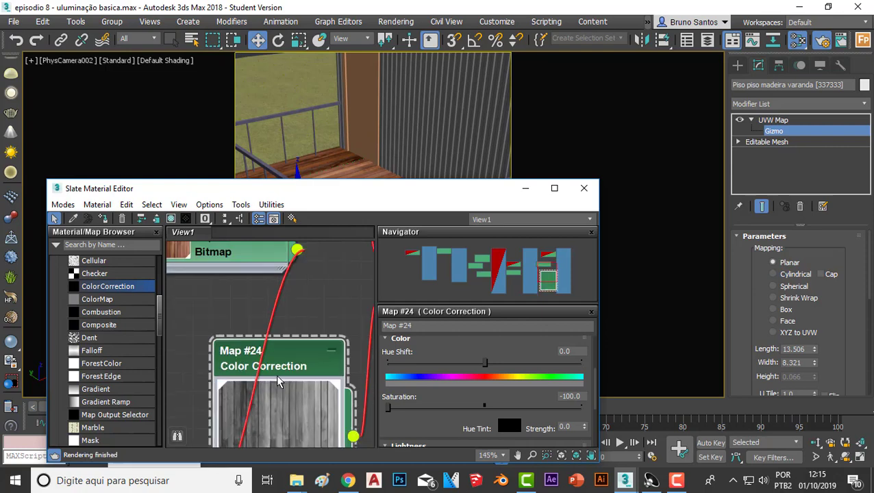
scroll(281, 366, down, 1)
scroll(289, 366, down, 1)
scroll(289, 367, up, 2)
scroll(290, 363, up, 1)
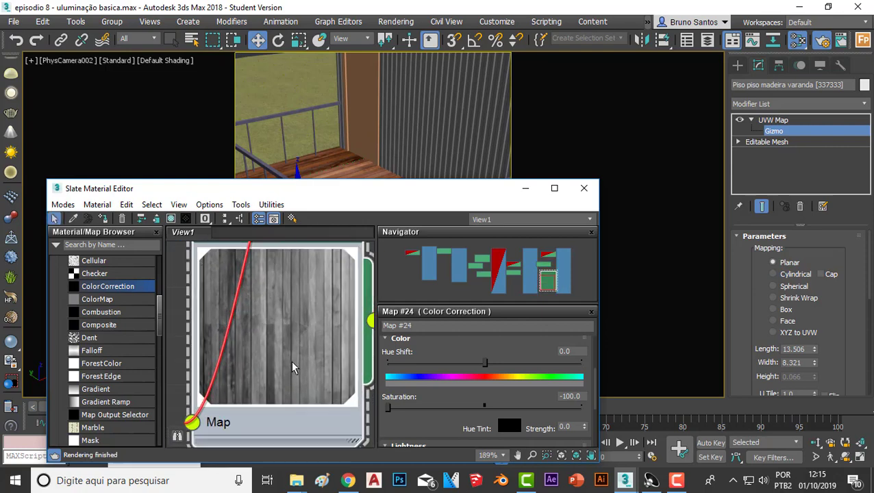
scroll(315, 337, up, 1)
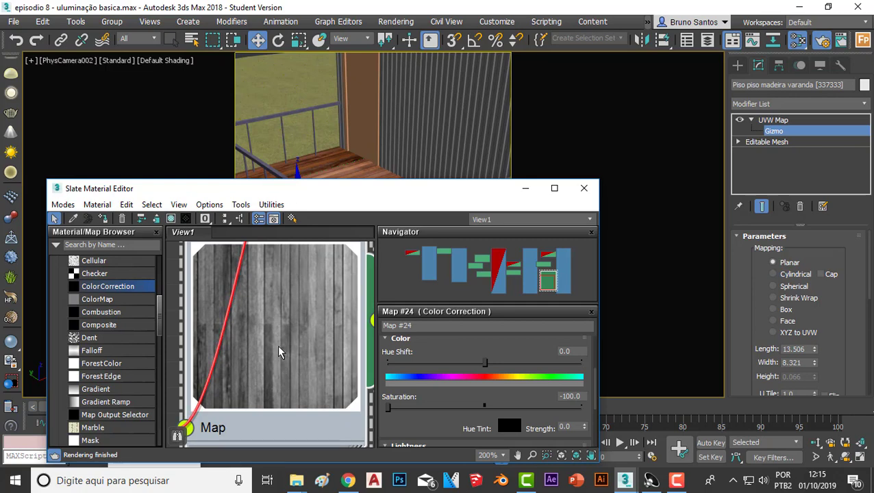
scroll(293, 286, down, 1)
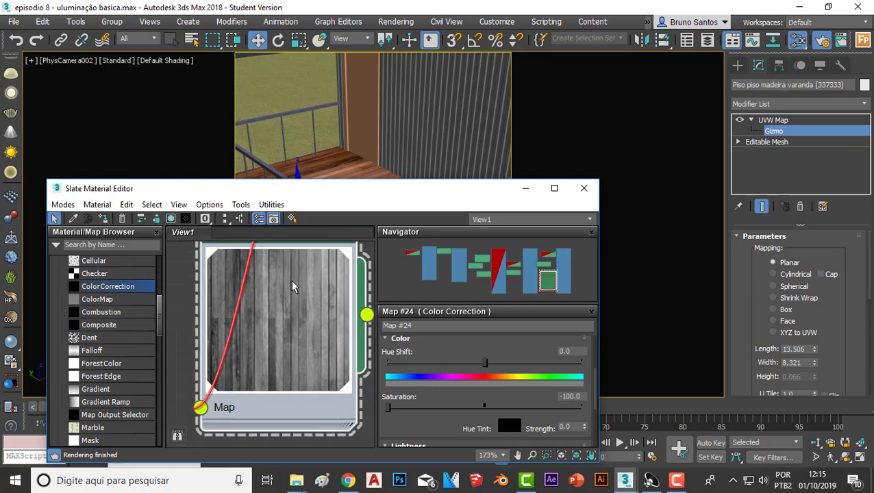
scroll(294, 294, down, 1)
scroll(298, 305, down, 1)
scroll(303, 318, down, 1)
scroll(304, 322, down, 3)
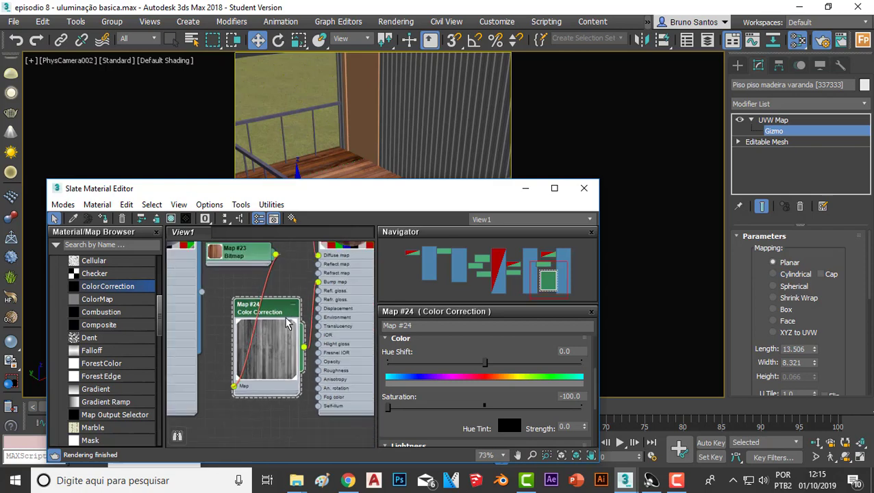
mouse_move(303, 322)
middle_down()
mouse_move(261, 308)
mouse_move(274, 299)
mouse_move(264, 294)
middle_up()
scroll(240, 303, up, 3)
scroll(239, 303, up, 2)
scroll(274, 299, down, 1)
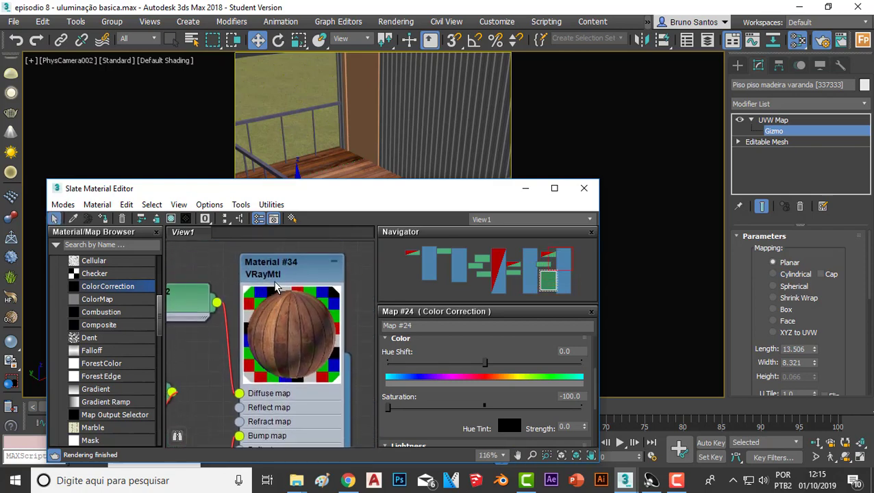
scroll(197, 304, down, 2)
- Set Material #34's reflection glossiness to 0.7
drag(274, 259, 298, 259)
double_click(298, 259)
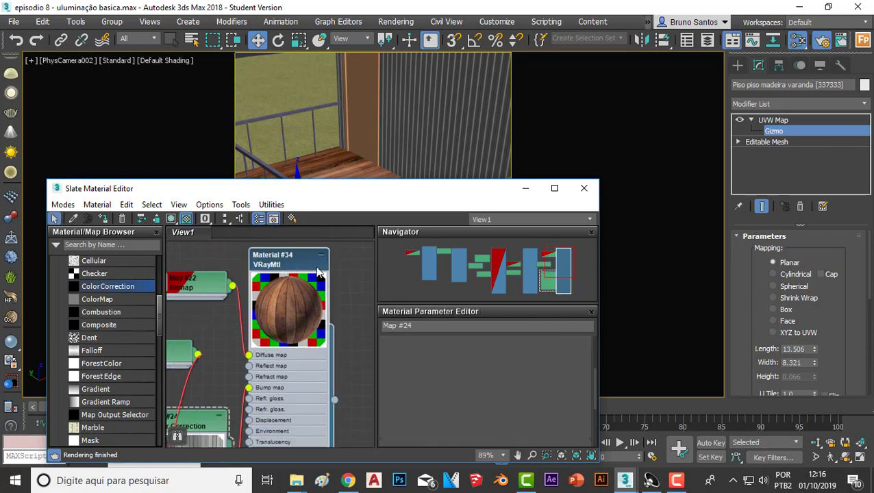
drag(594, 346, 597, 351)
text(0.7)
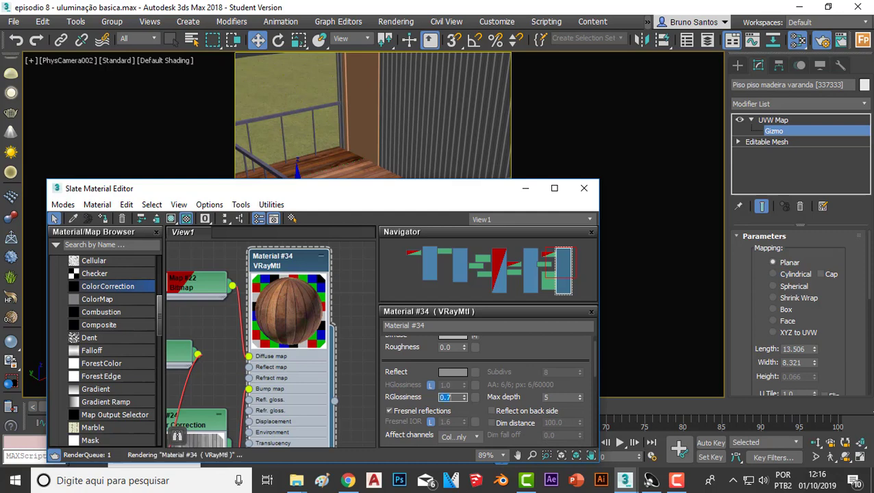
click(449, 397)
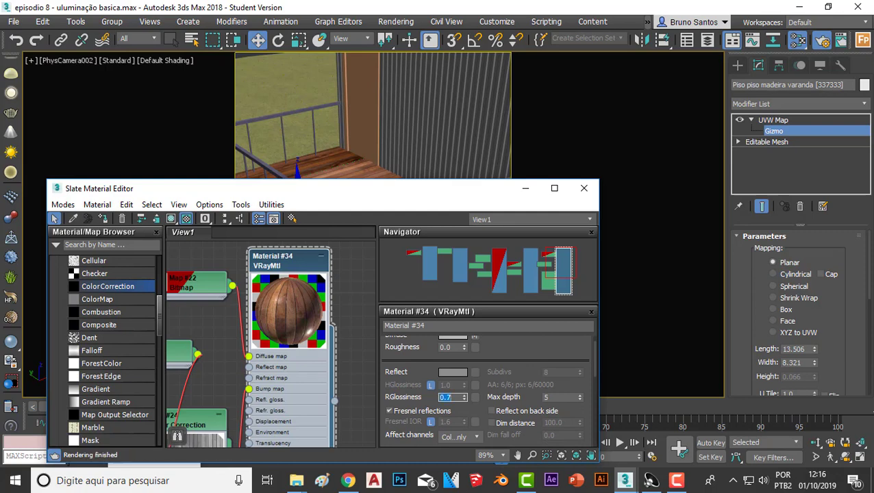
scroll(283, 278, up, 2)
scroll(283, 278, up, 2)
scroll(287, 323, up, 1)
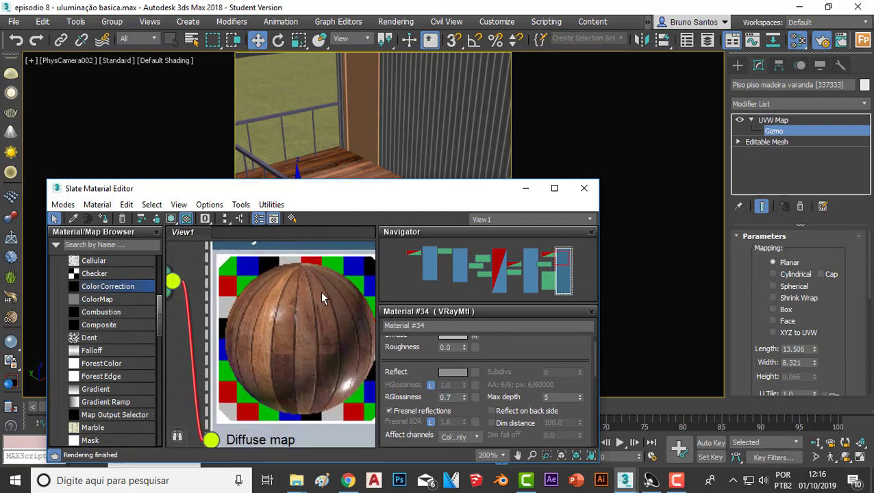
scroll(321, 364, down, 1)
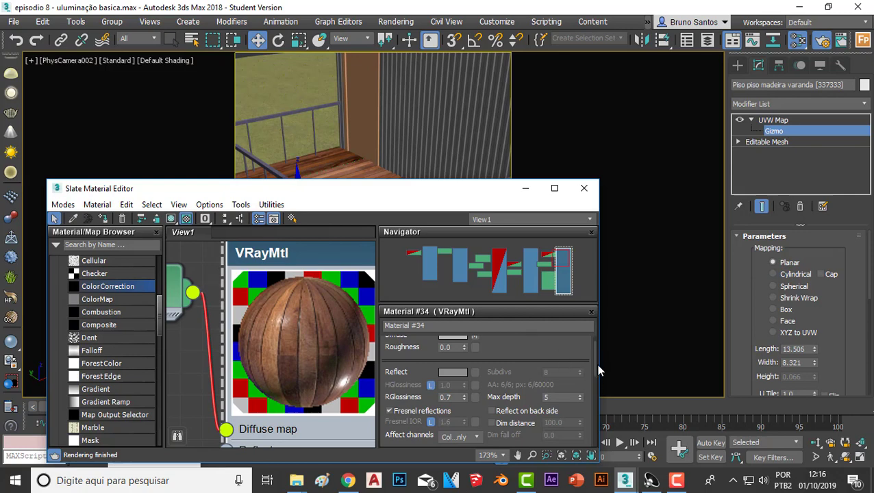
- Raise Material #34's Bump amount from 30 to 50 in the Maps rollout
drag(596, 364, 593, 428)
click(385, 442)
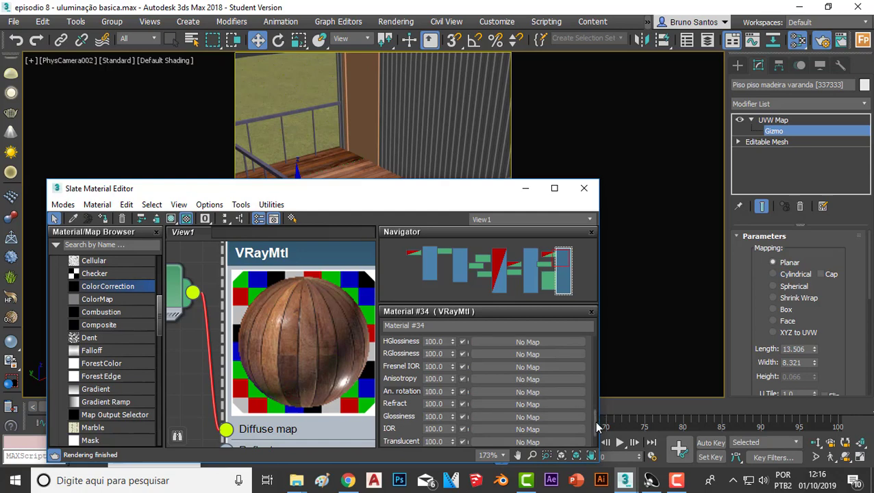
drag(596, 427, 596, 445)
double_click(442, 398)
text(50)
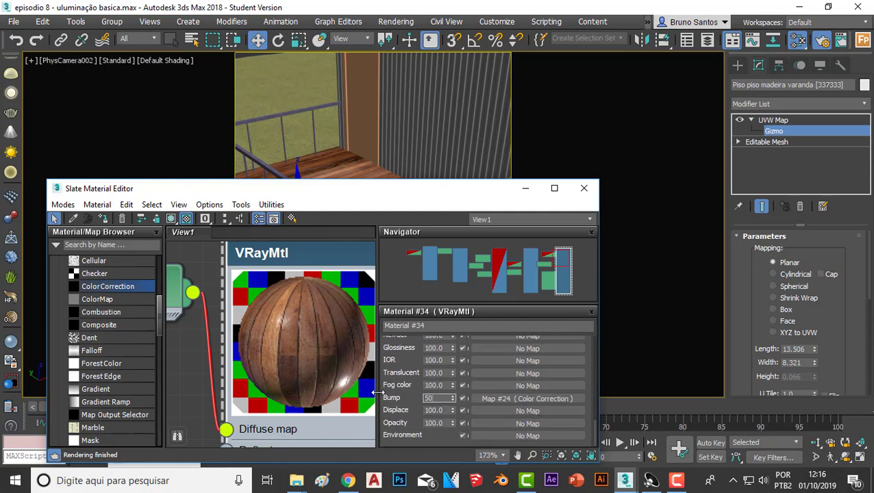
key(Return)
scroll(339, 390, up, 1)
scroll(336, 391, up, 1)
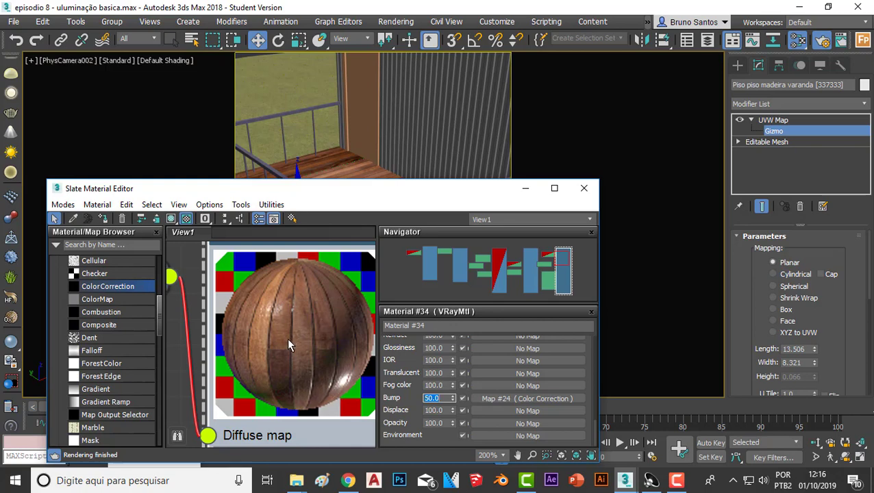
scroll(287, 337, down, 2)
scroll(291, 346, down, 2)
scroll(297, 354, down, 1)
scroll(297, 355, down, 1)
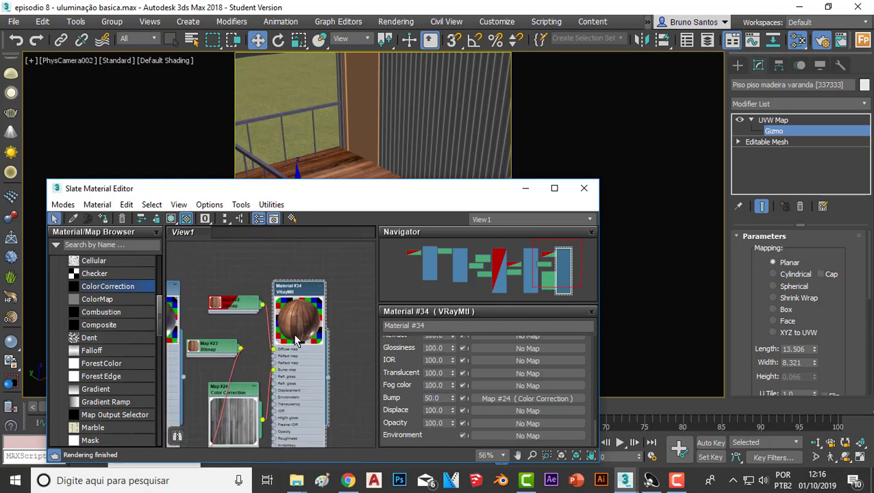
scroll(288, 343, down, 1)
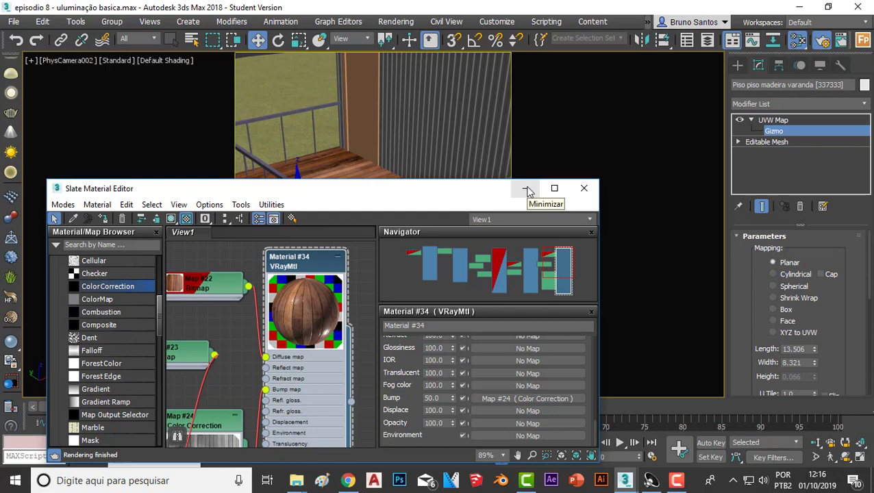
- Minimize the Slate Material Editor and bring the V-Ray frame buffer to the front
click(525, 189)
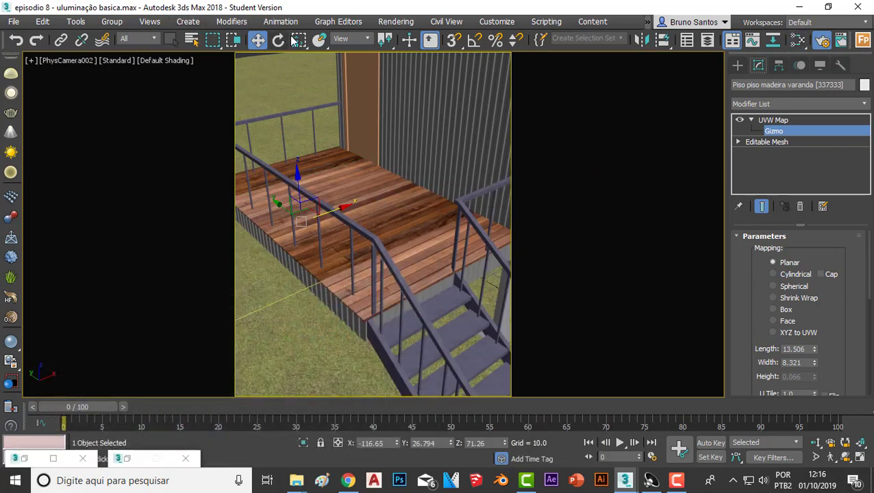
click(624, 480)
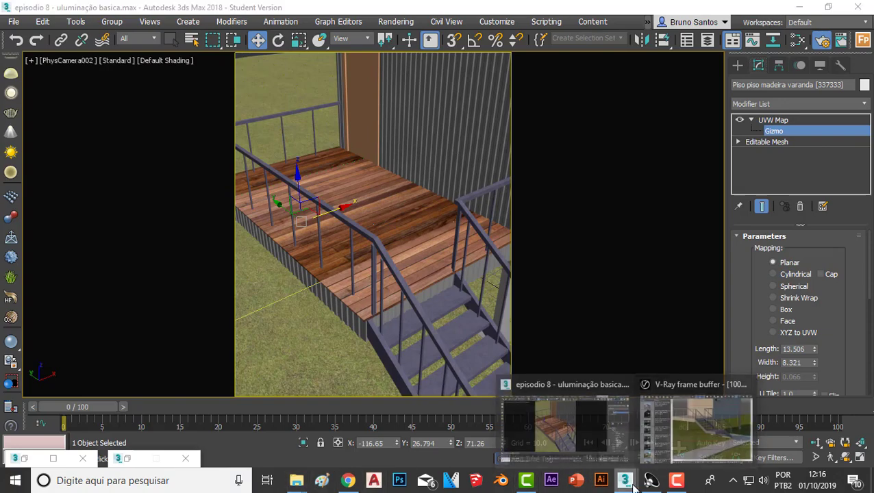
click(654, 462)
scroll(302, 240, down, 1)
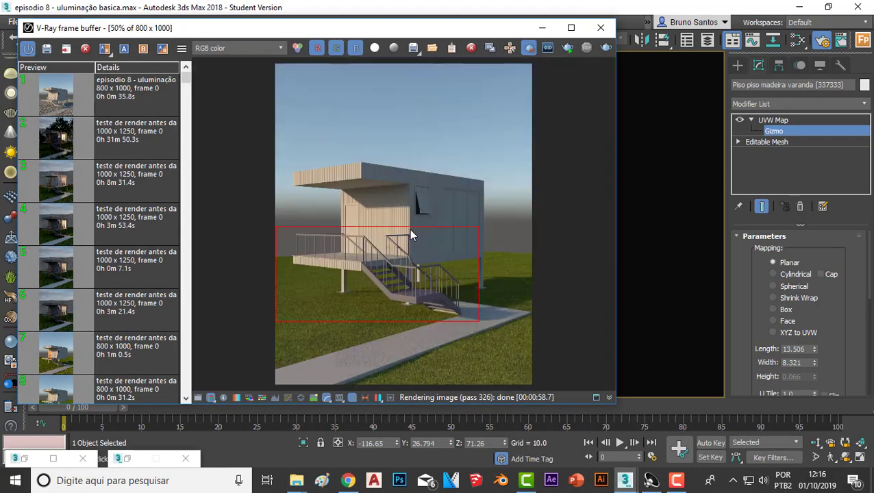
scroll(409, 229, down, 1)
- Turn off region rendering and re-render the last view in full
click(530, 49)
scroll(387, 211, up, 1)
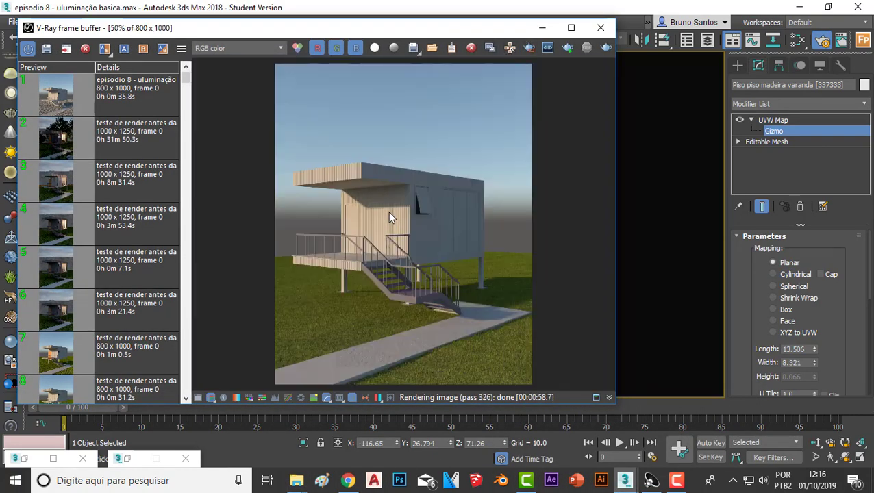
click(605, 48)
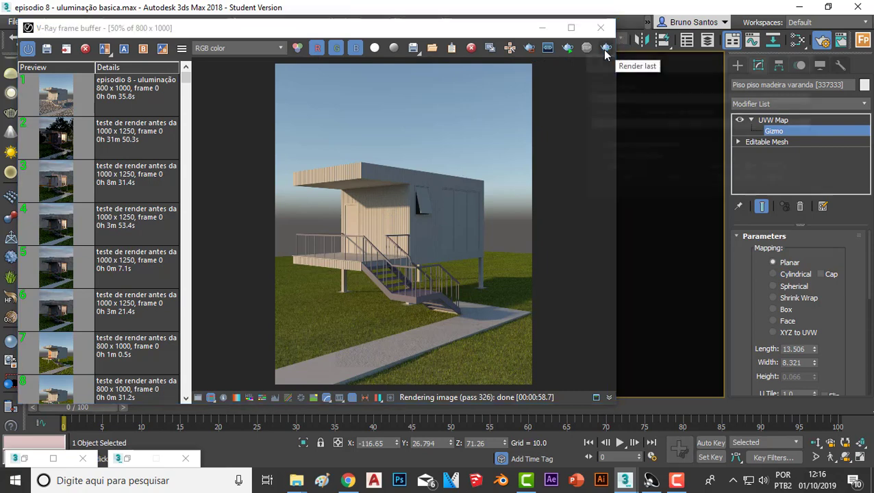
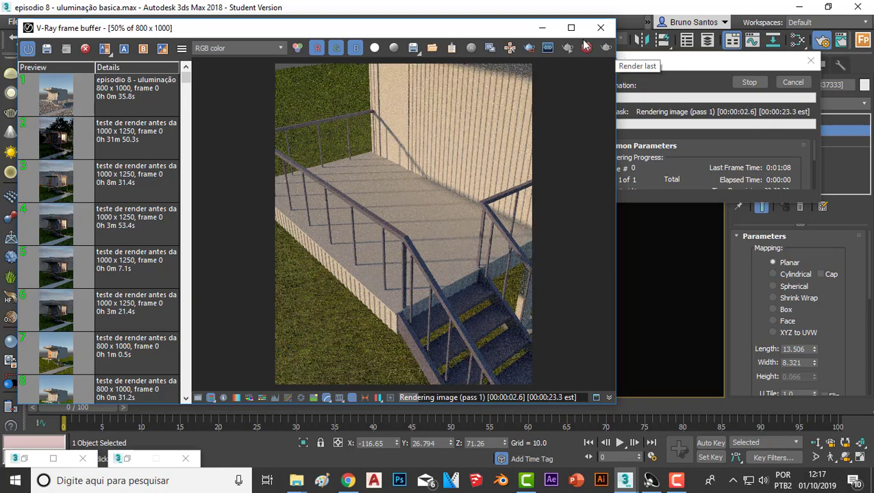
- Rename the wooden deck floor object, keeping its UVW Map modifier, to '.piso externo varanda'
click(542, 28)
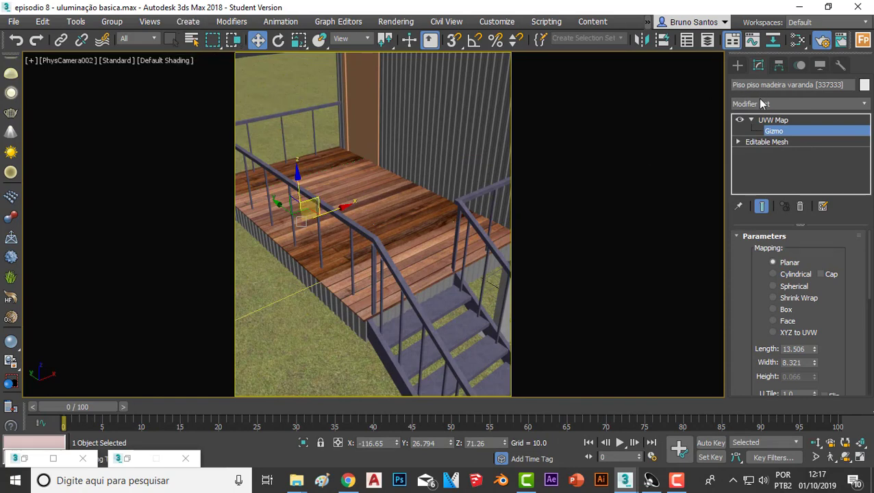
click(773, 120)
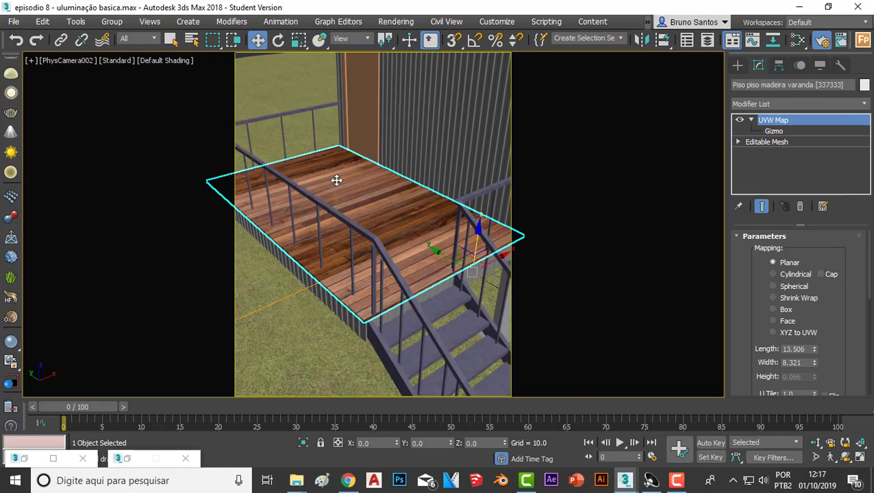
click(749, 83)
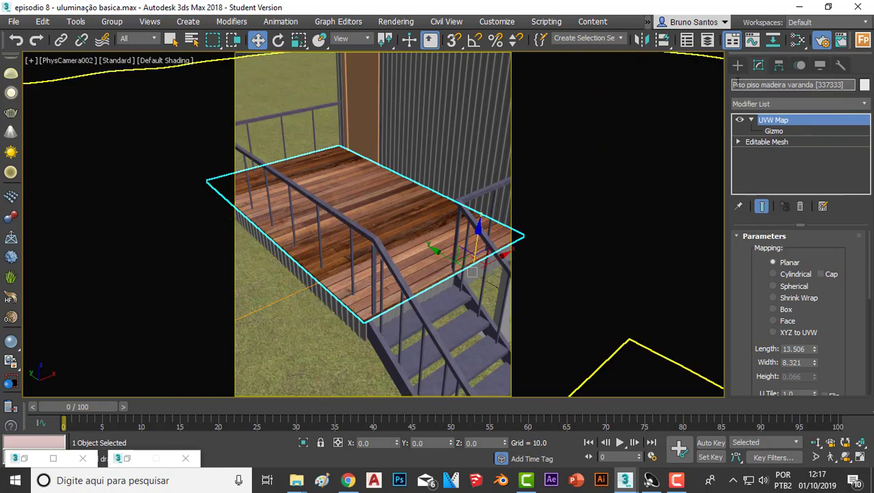
drag(847, 84, 733, 84)
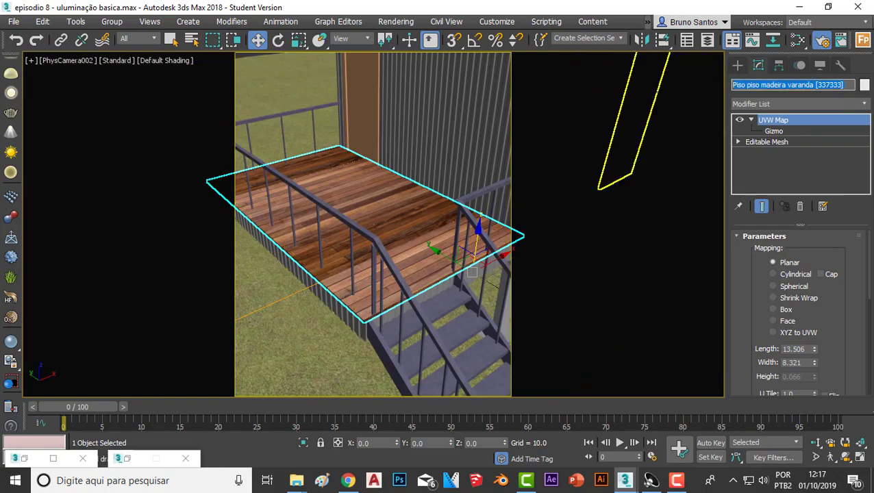
key(BackSpace)
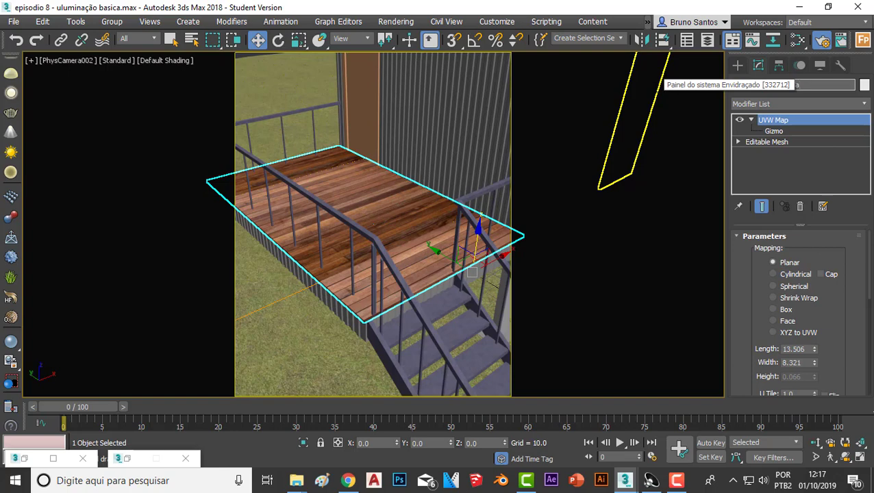
text(piso externo varanda)
drag(745, 86, 718, 87)
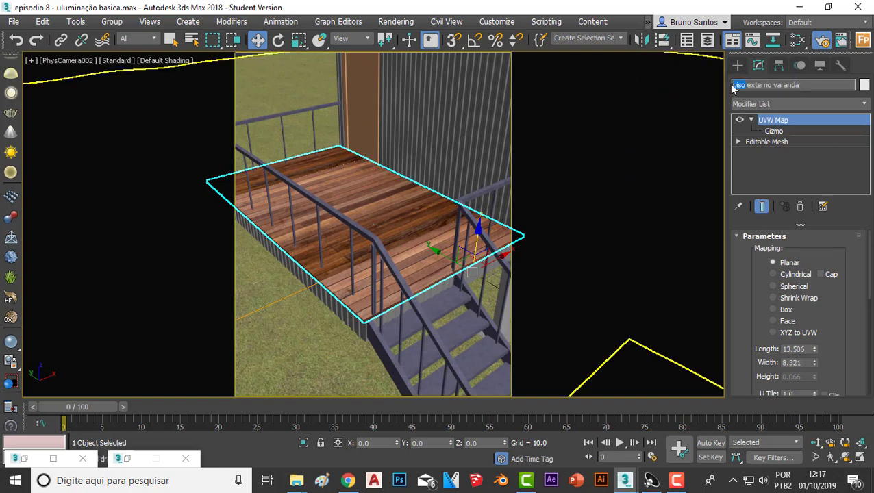
text(.)
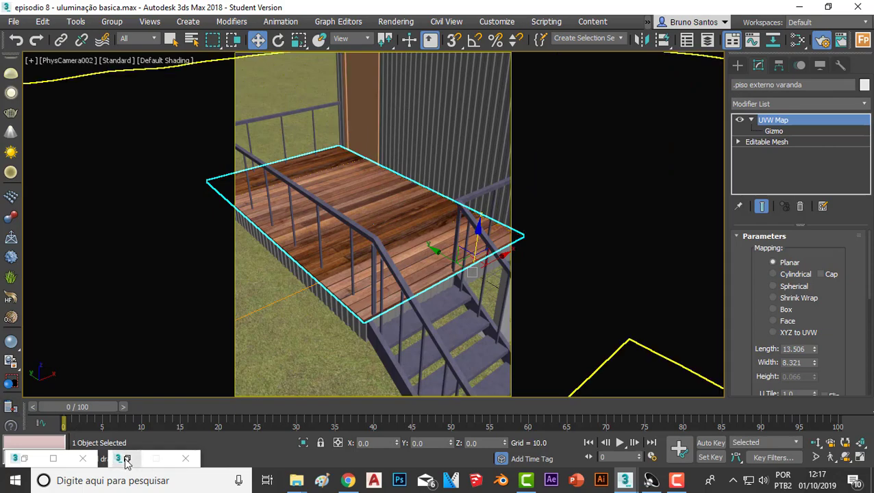
- Add .piso externo varanda to the Global switches Override mtl exclude list and re-render
click(24, 458)
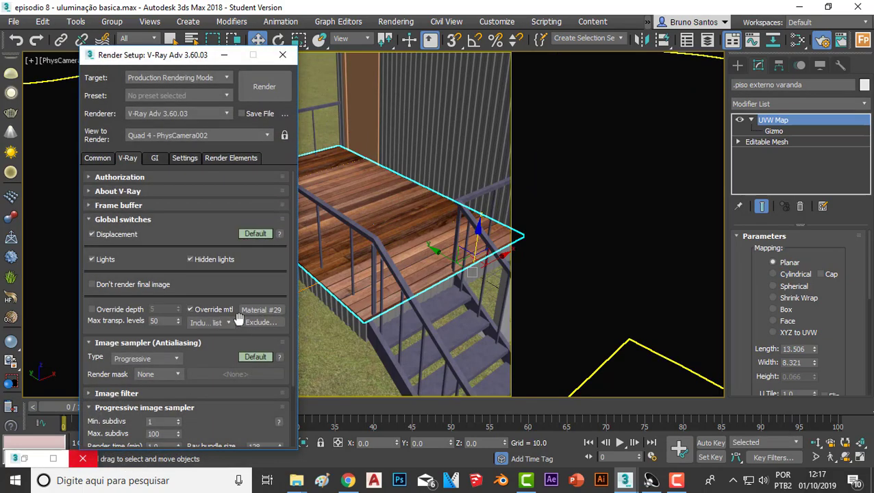
click(262, 322)
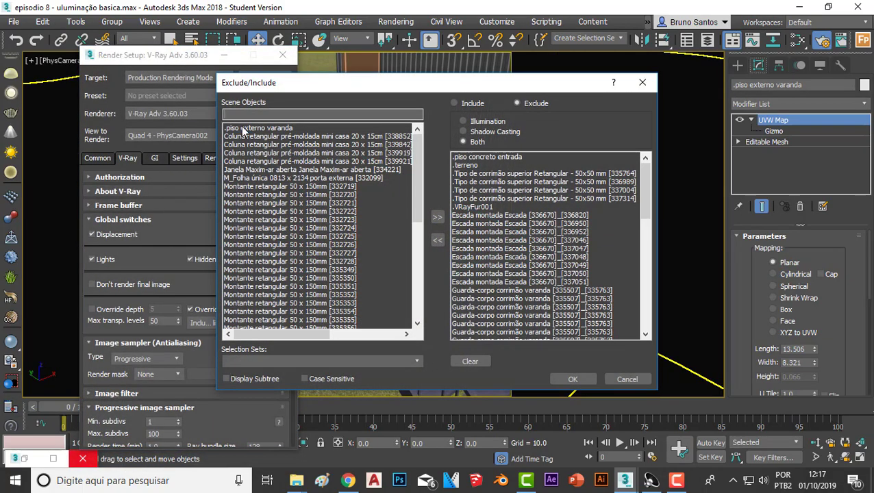
click(257, 128)
click(437, 217)
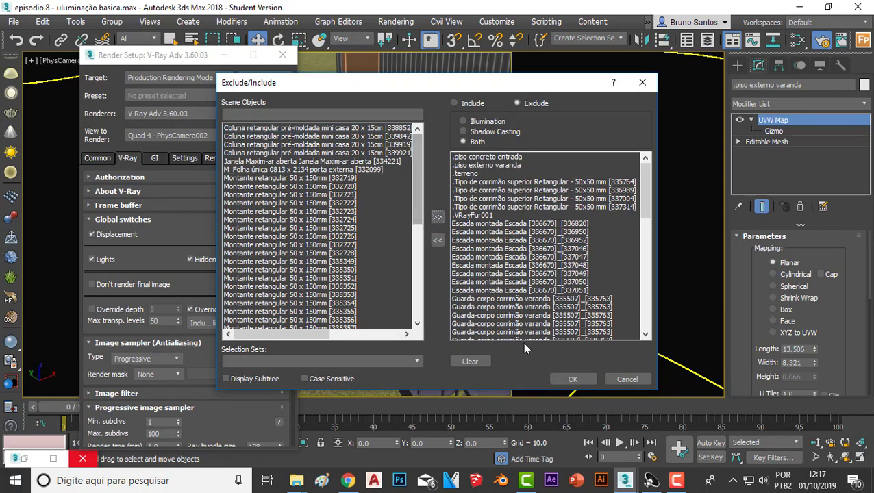
click(572, 378)
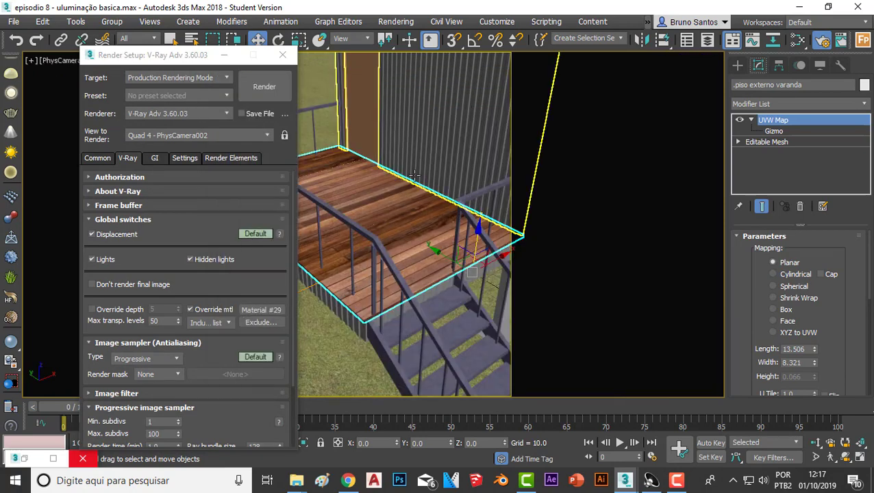
click(223, 55)
mouse_move(624, 480)
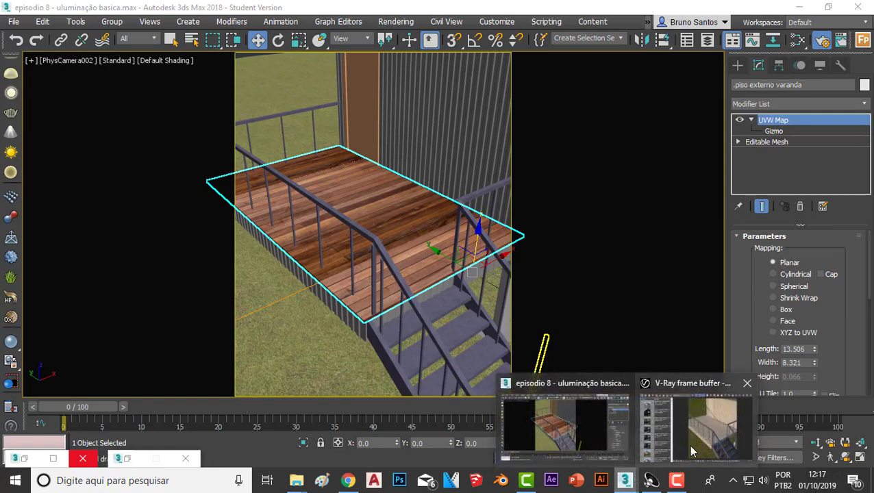
click(713, 426)
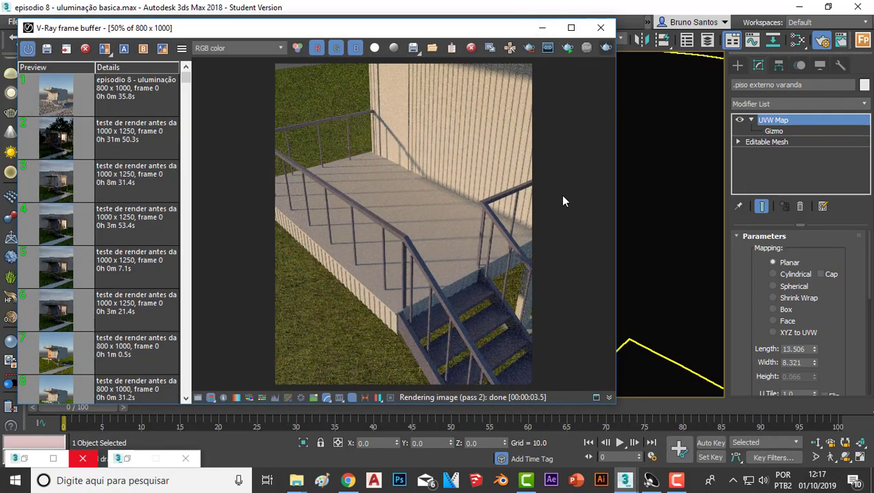
key(shift+q)
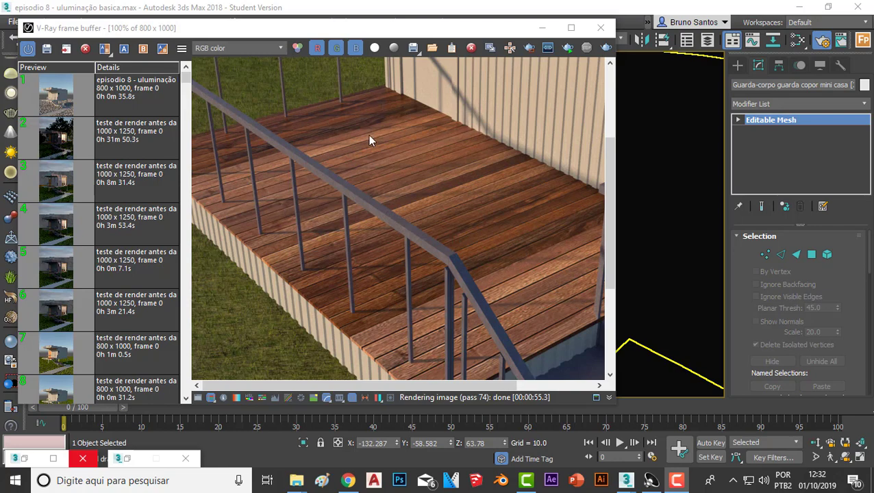
- Select the Map #25 Color Correction node and show the deck's wood material in the viewport
click(545, 33)
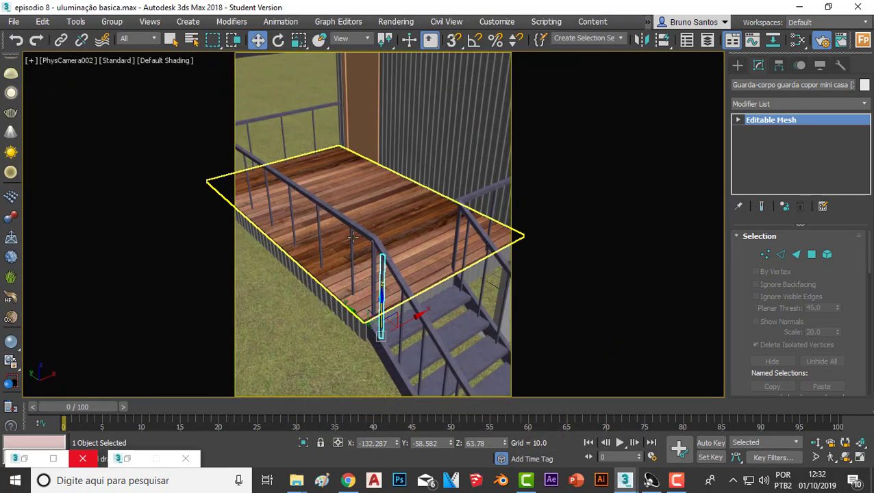
click(31, 460)
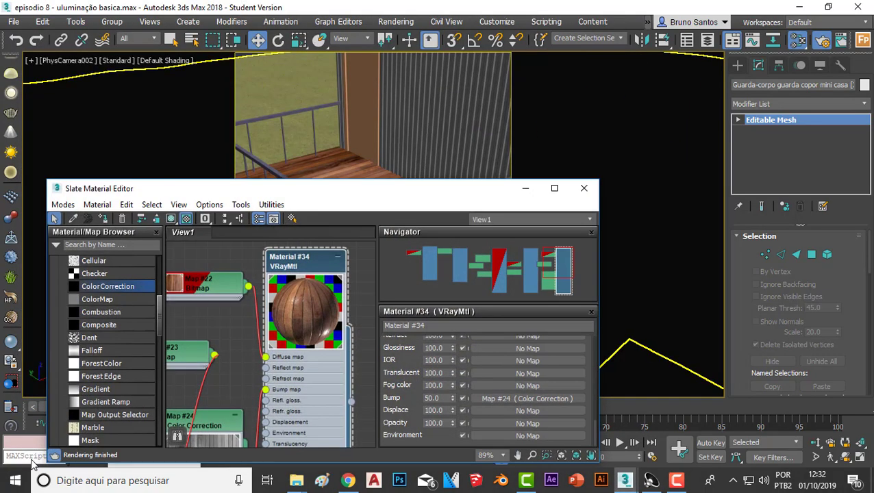
scroll(279, 353, down, 2)
scroll(271, 287, down, 2)
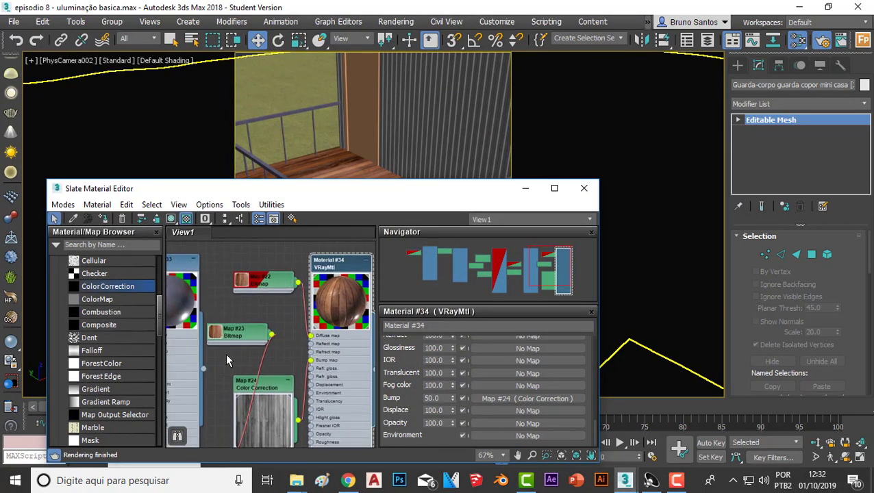
scroll(228, 361, down, 1)
scroll(278, 260, up, 2)
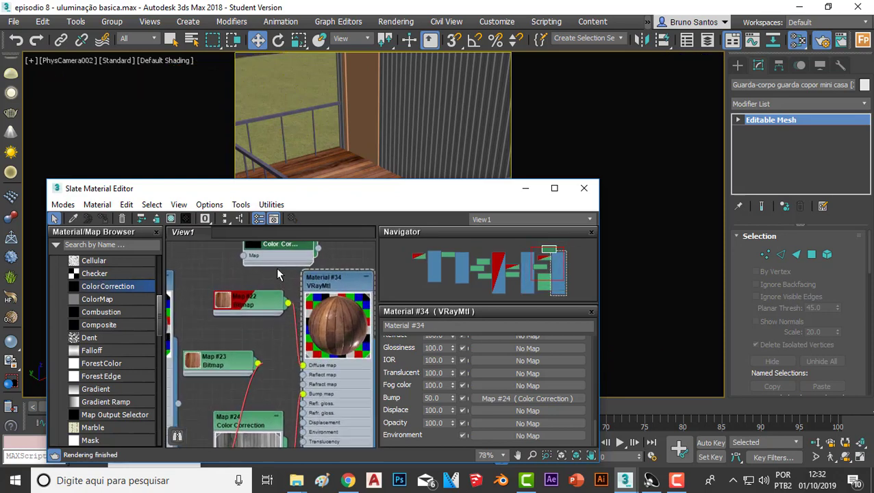
mouse_move(272, 301)
mouse_down()
mouse_move(241, 310)
mouse_move(244, 255)
mouse_up()
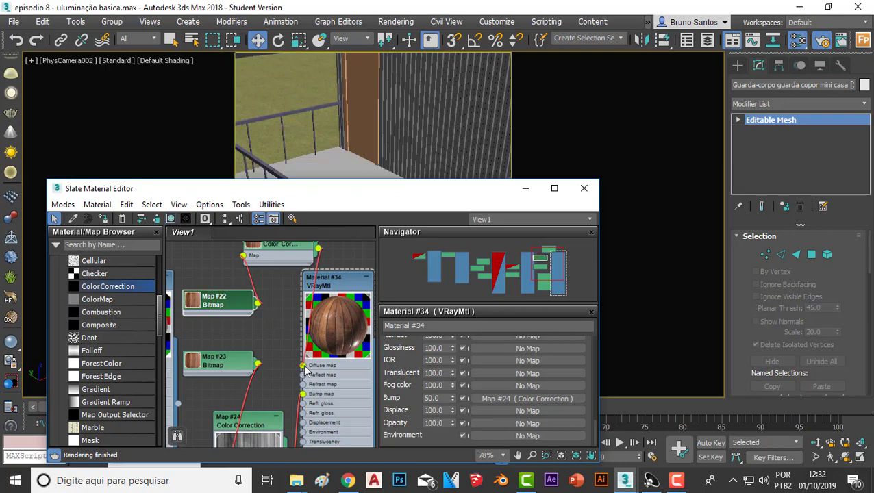
scroll(311, 274, down, 2)
scroll(264, 309, up, 2)
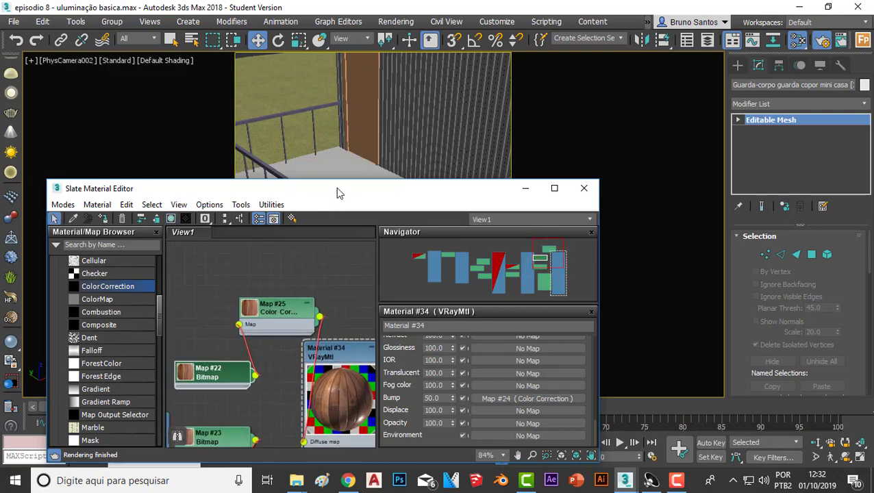
drag(337, 193, 372, 251)
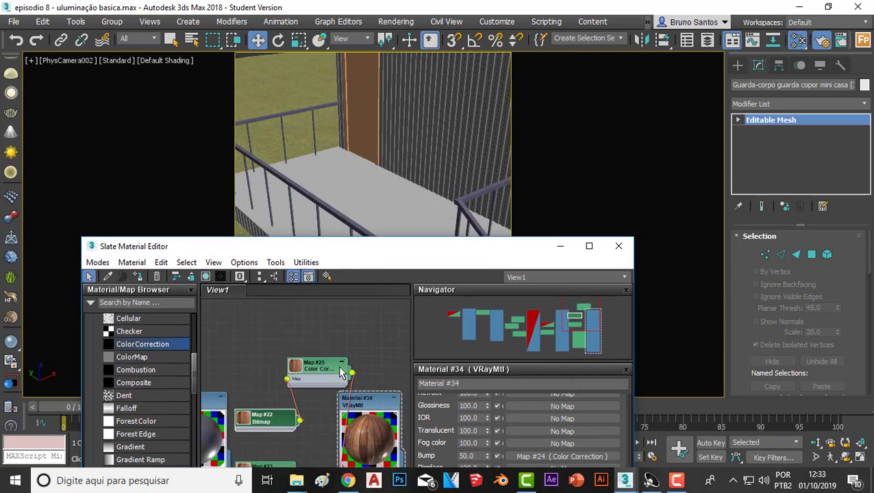
scroll(311, 373, up, 2)
click(320, 373)
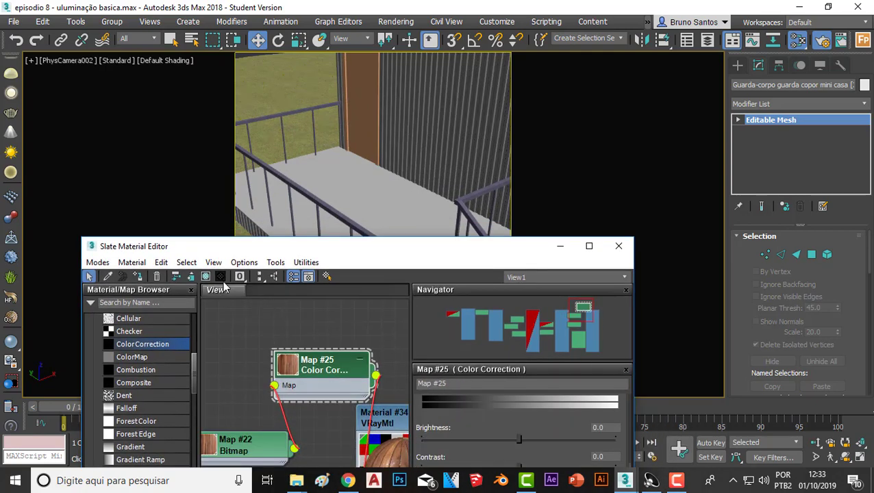
click(205, 276)
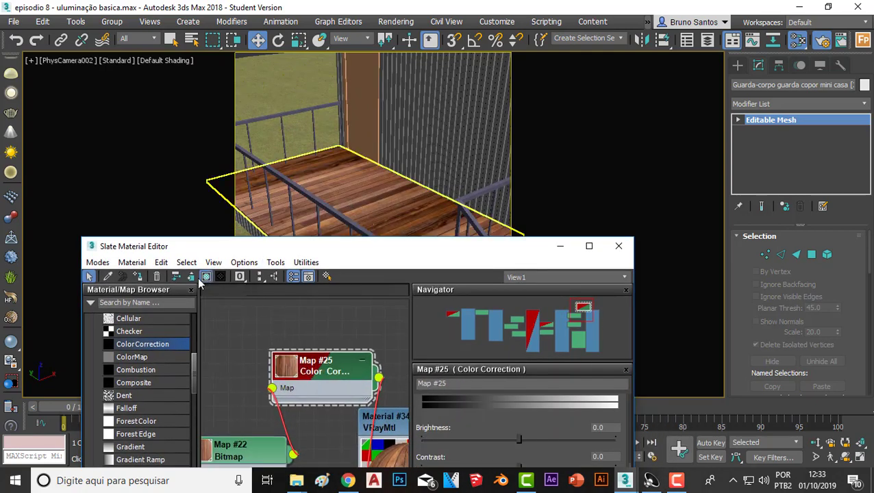
- Lower the Color Correction Saturation to -21.595
scroll(345, 350, down, 2)
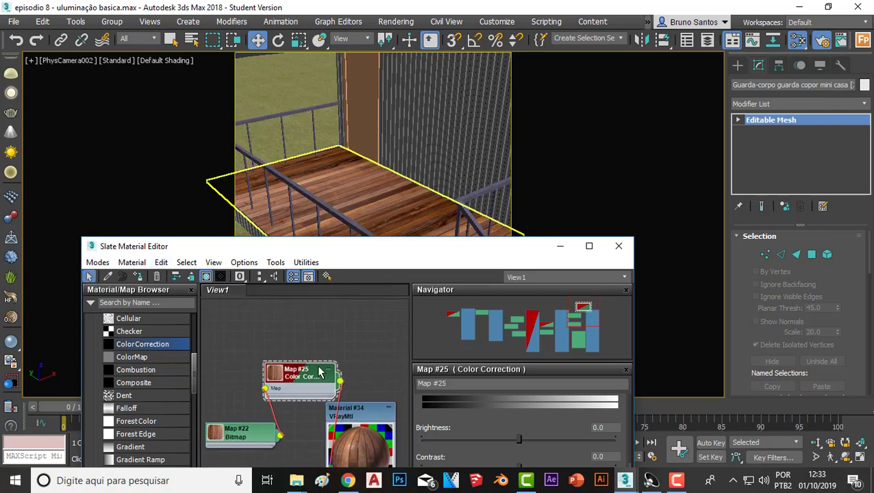
drag(419, 265, 354, 268)
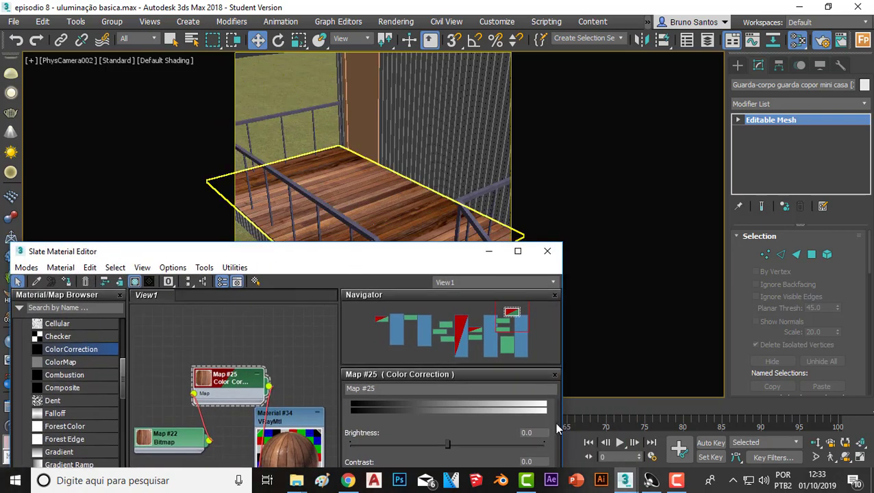
drag(388, 245, 354, 160)
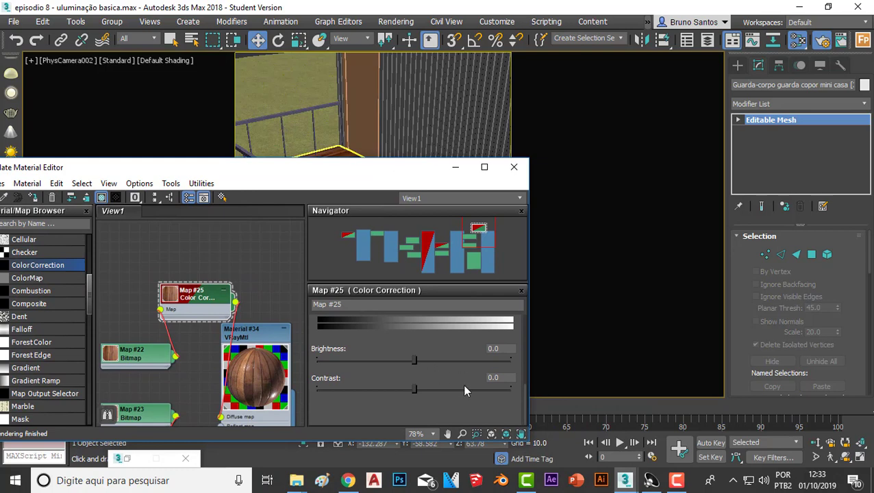
scroll(466, 370, up, 1)
scroll(465, 343, up, 3)
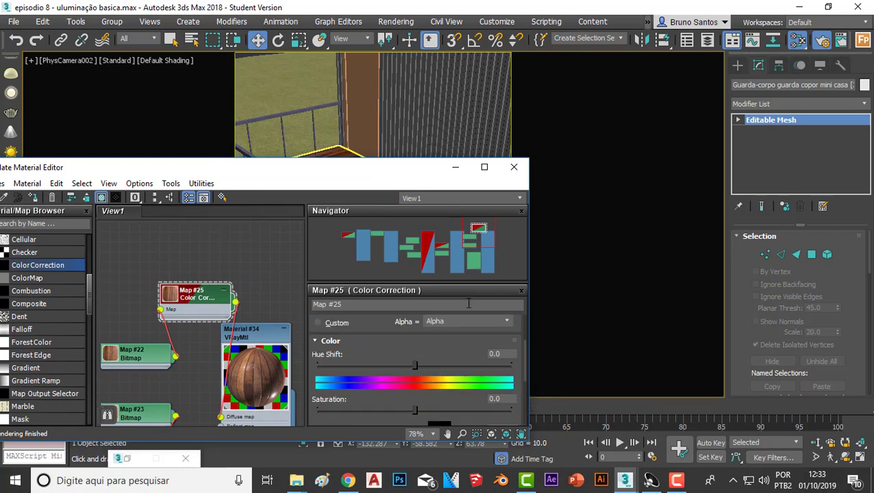
drag(376, 176, 337, 227)
drag(372, 463, 353, 460)
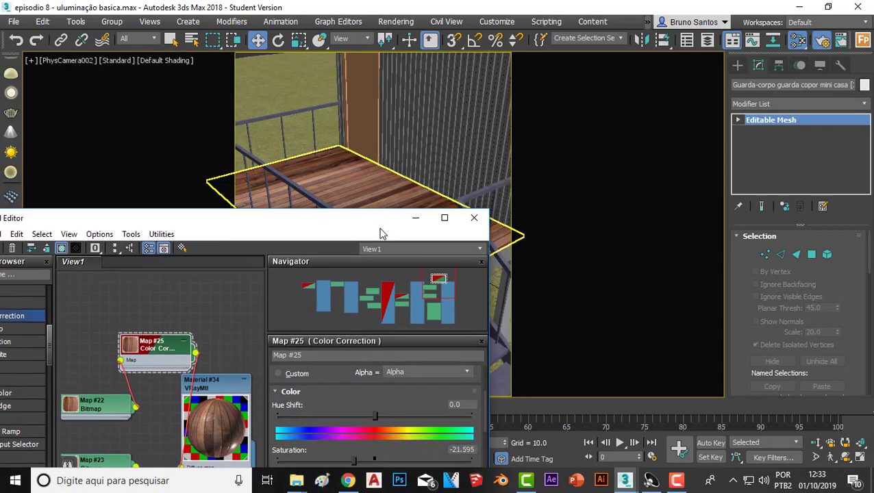
mouse_move(382, 234)
mouse_down()
mouse_move(354, 356)
mouse_move(396, 216)
mouse_up()
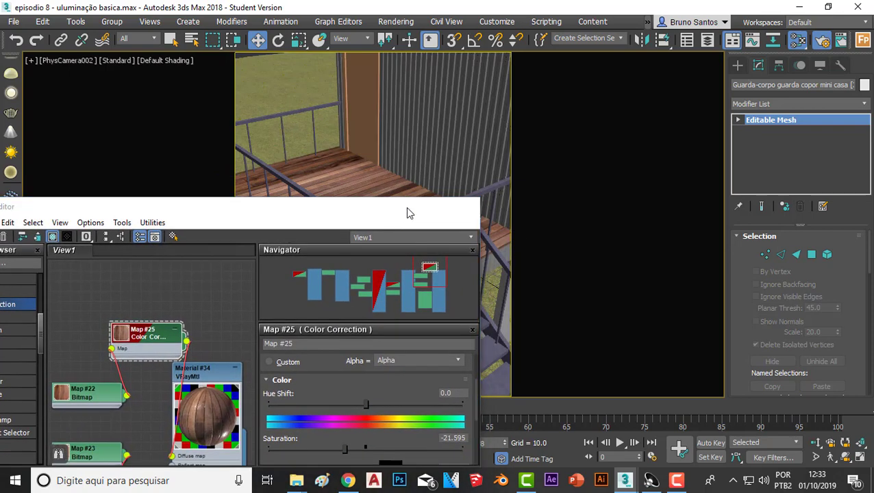
click(406, 206)
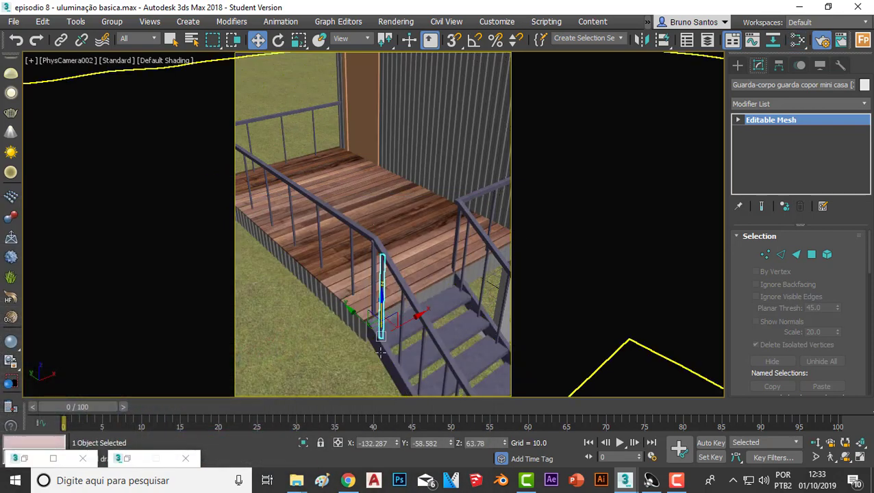
- Enable Region render and render a region framed around the deck and railing
click(132, 459)
mouse_move(624, 481)
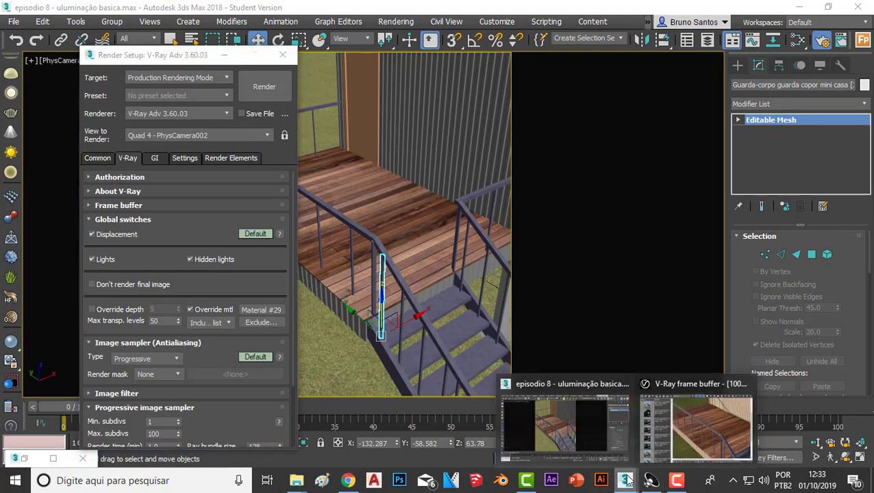
click(709, 415)
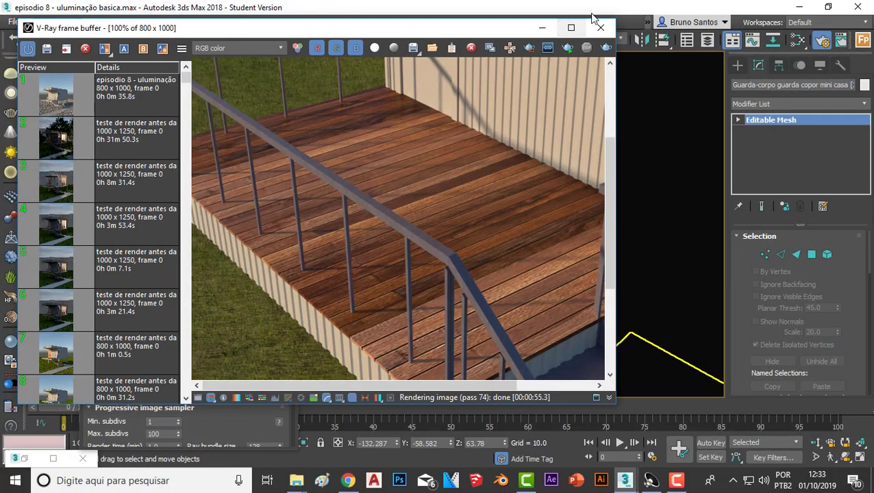
click(530, 49)
drag(201, 99, 581, 336)
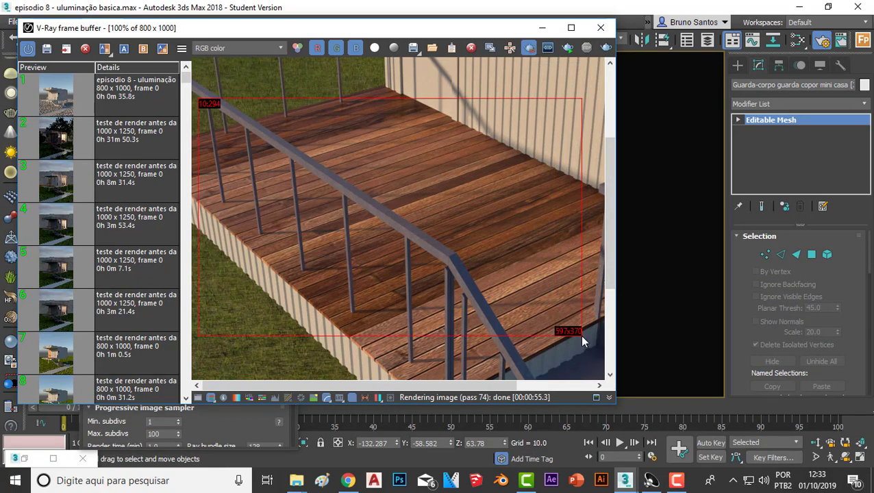
click(607, 48)
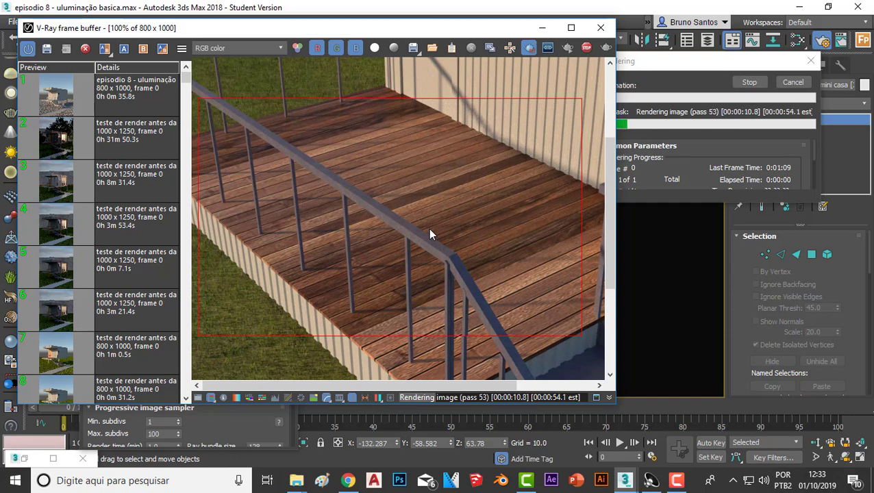
- Stop the region render and close the frame buffer and Render Setup windows
click(743, 85)
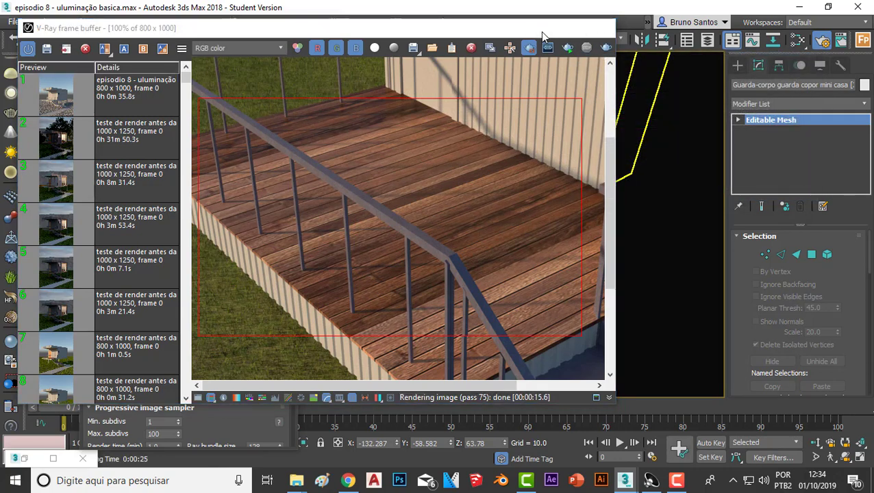
click(604, 27)
click(294, 54)
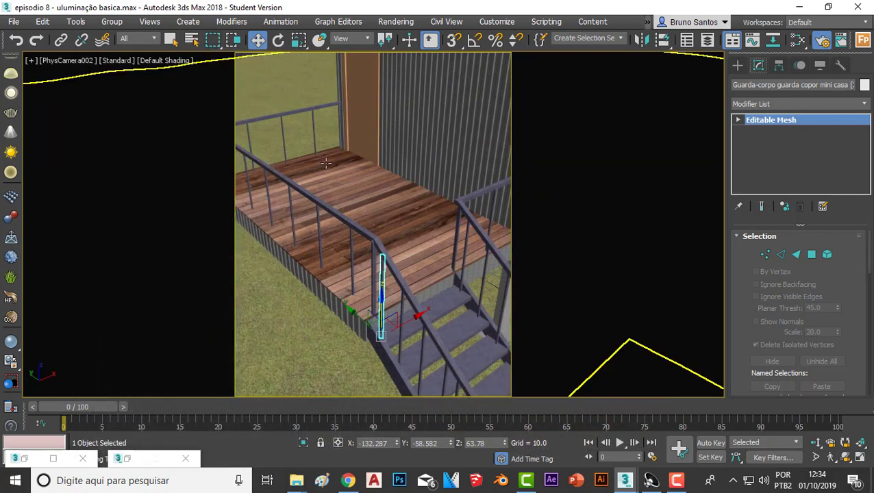
- View through PhysCamera001 and render the full frame with Region render turned off
key(c)
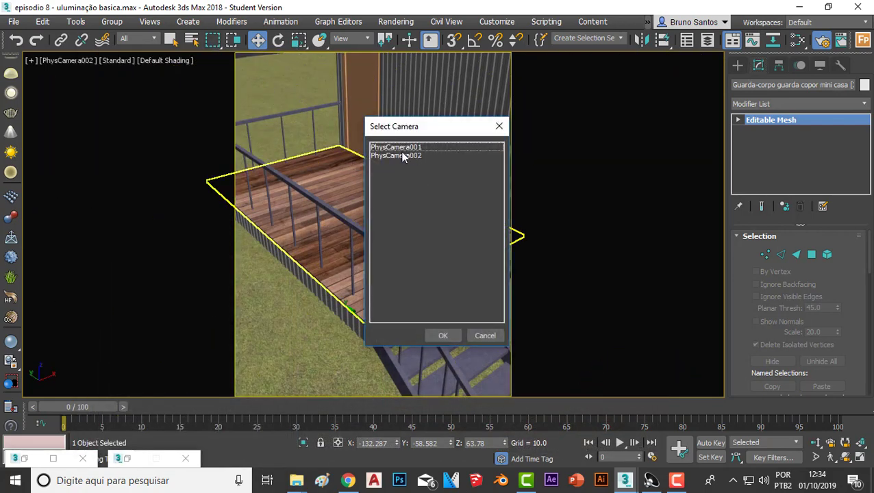
click(392, 148)
click(450, 337)
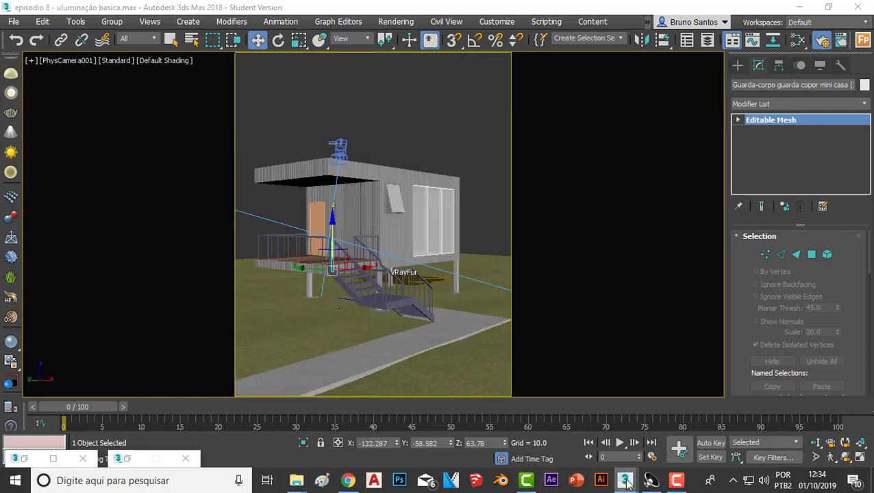
mouse_move(624, 480)
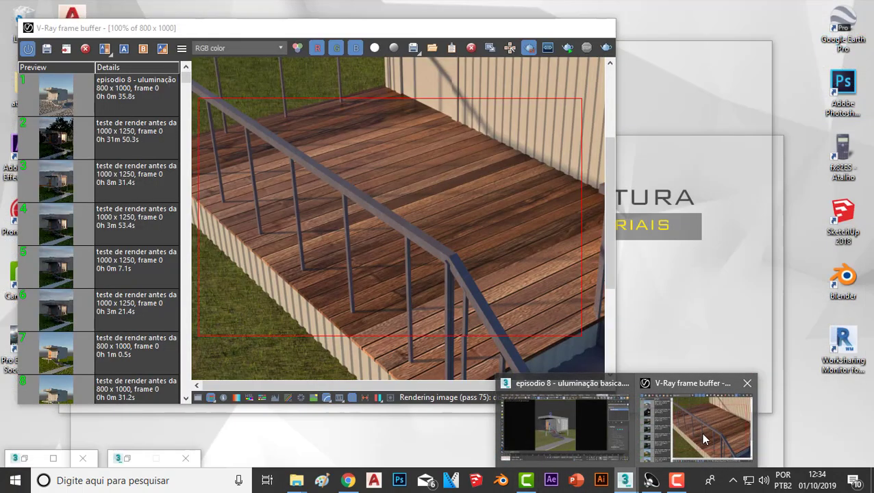
click(701, 432)
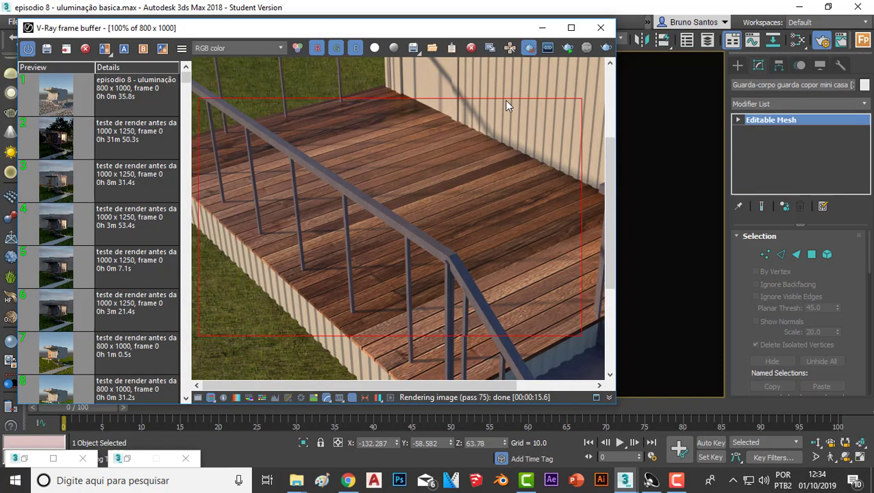
click(529, 47)
click(606, 48)
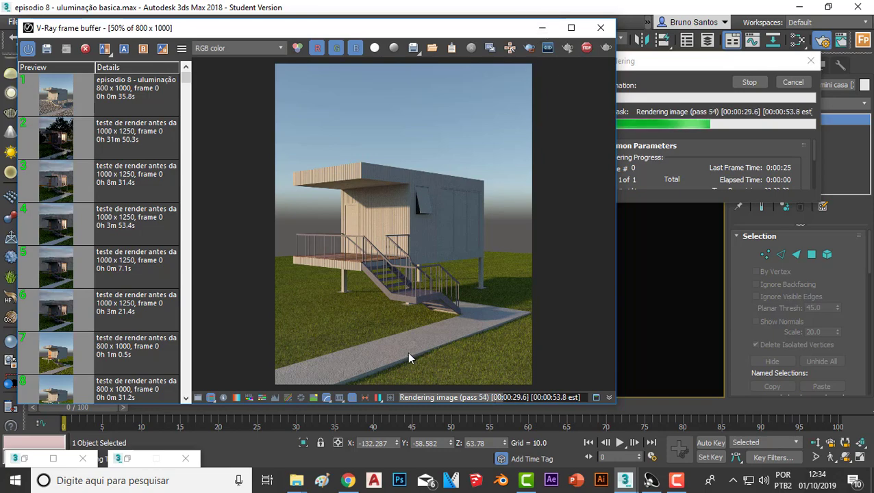
- Zoom into the finished render to inspect the house, then minimize the frame buffer
scroll(407, 351, up, 1)
scroll(348, 360, up, 1)
scroll(365, 297, down, 1)
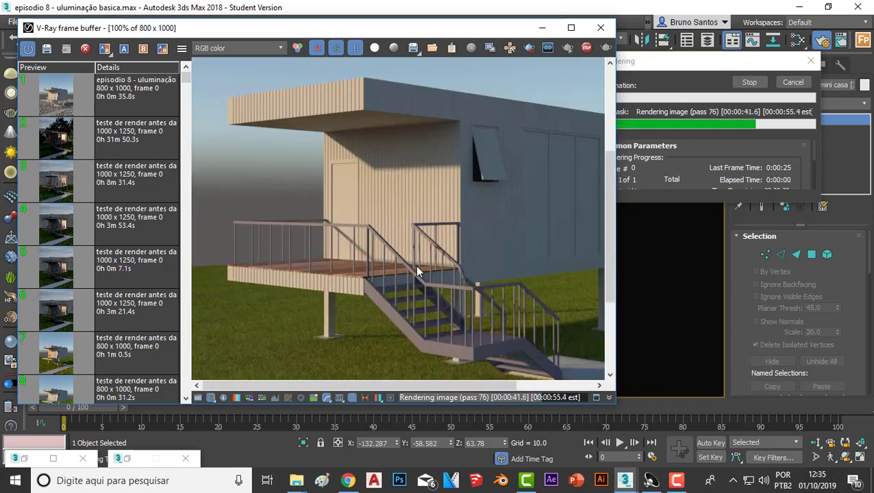
scroll(415, 265, up, 1)
scroll(330, 269, down, 2)
scroll(348, 293, up, 3)
scroll(301, 312, down, 2)
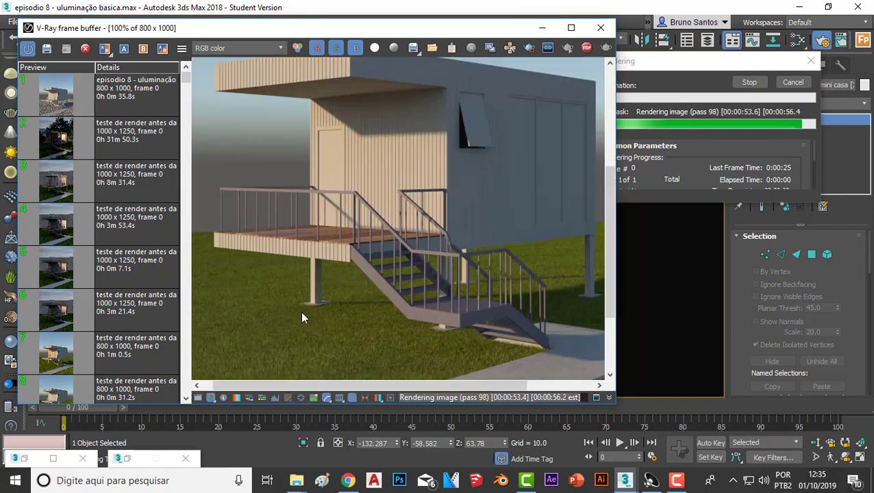
scroll(393, 295, down, 1)
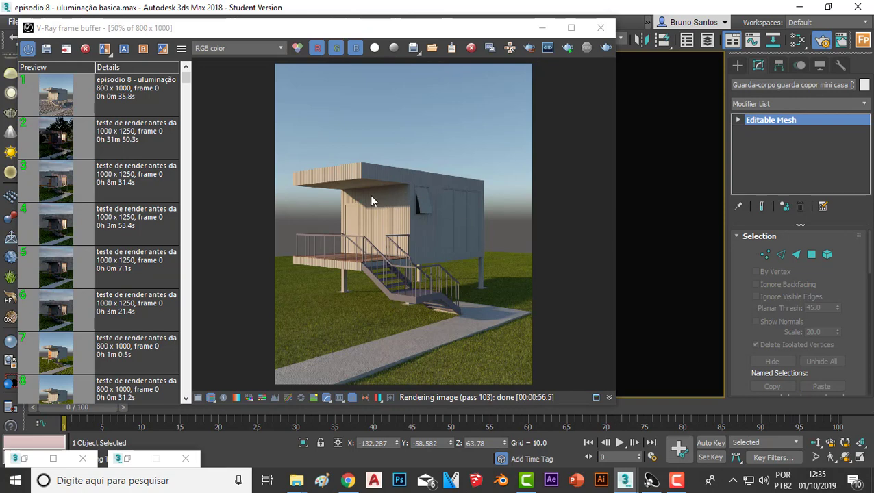
scroll(363, 272, up, 1)
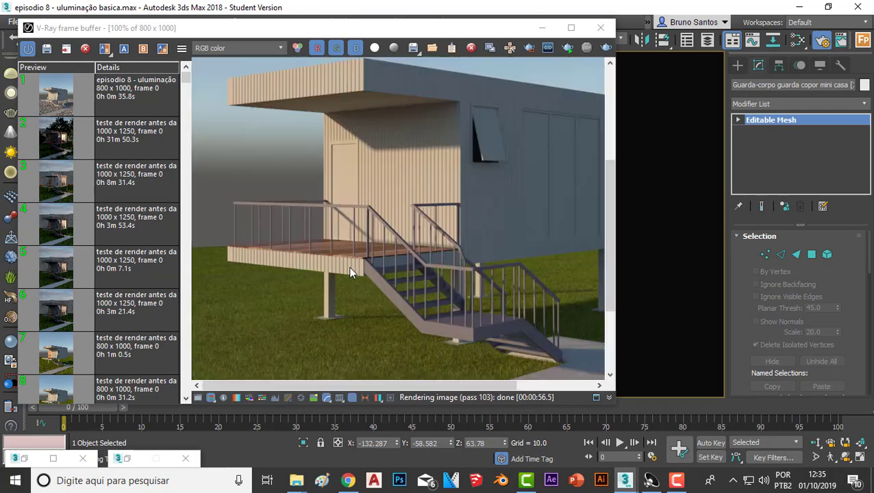
scroll(350, 274, up, 1)
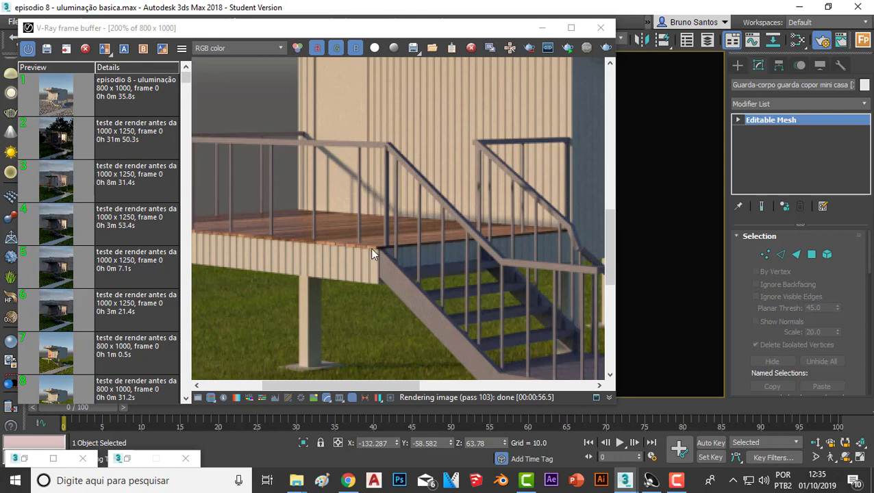
scroll(427, 142, down, 2)
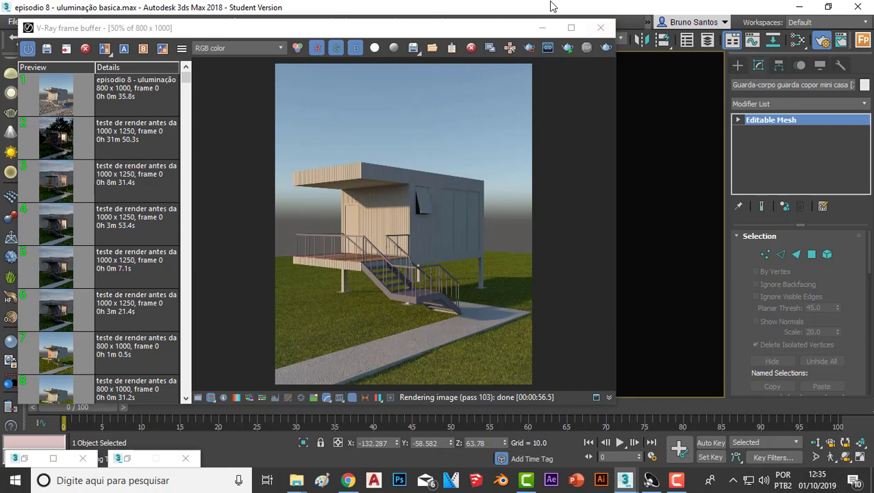
click(542, 32)
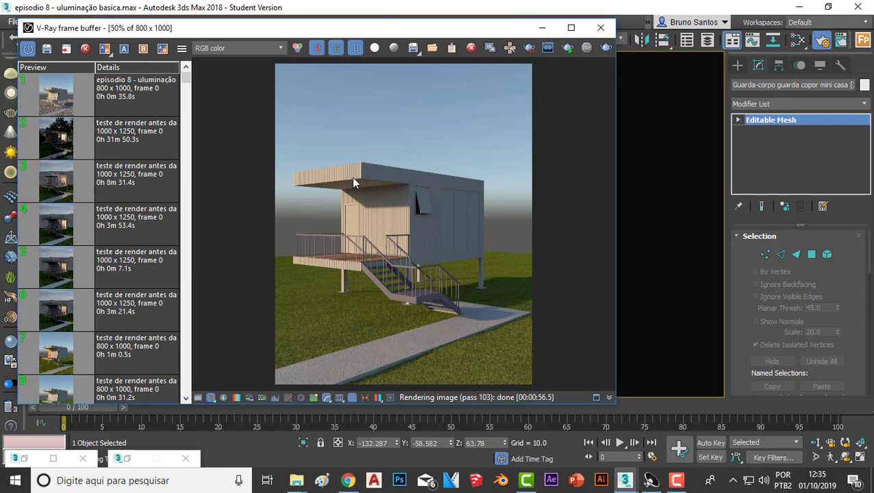
click(542, 27)
- Select the house's metal profile and the door's metal profile, then restore the Slate Material Editor
click(346, 215)
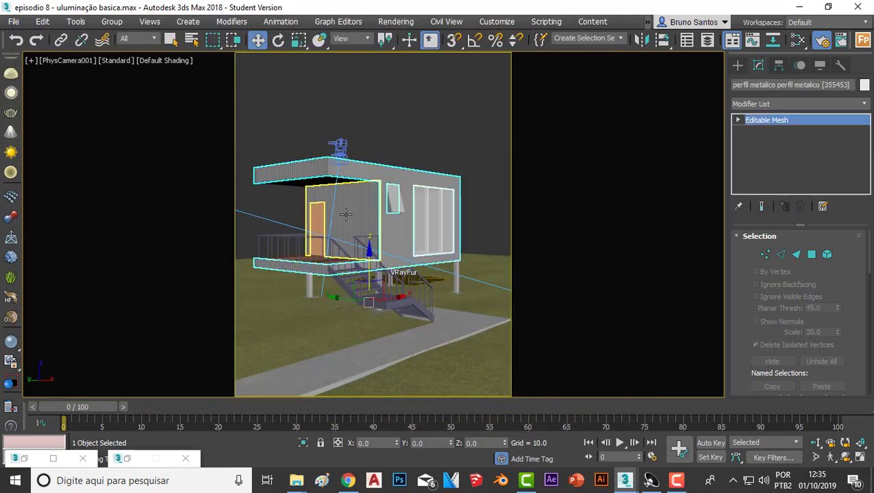
ctrl+click(358, 212)
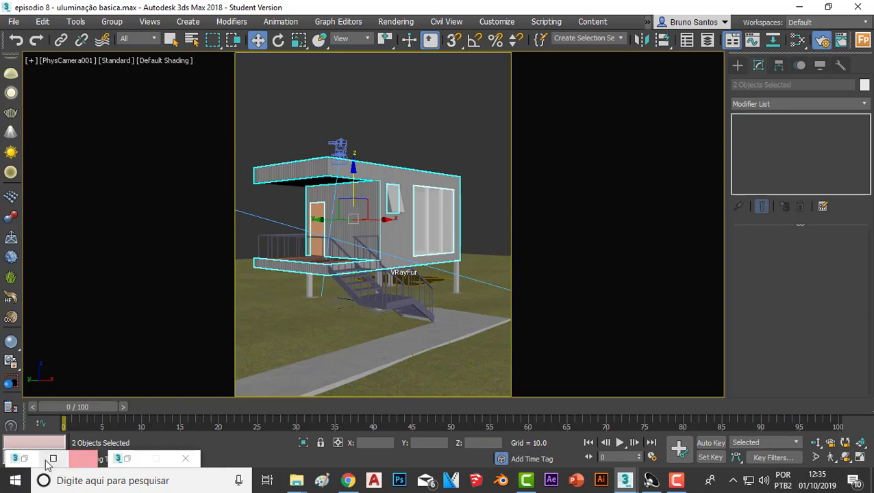
click(20, 456)
scroll(154, 348, down, 3)
scroll(154, 349, down, 2)
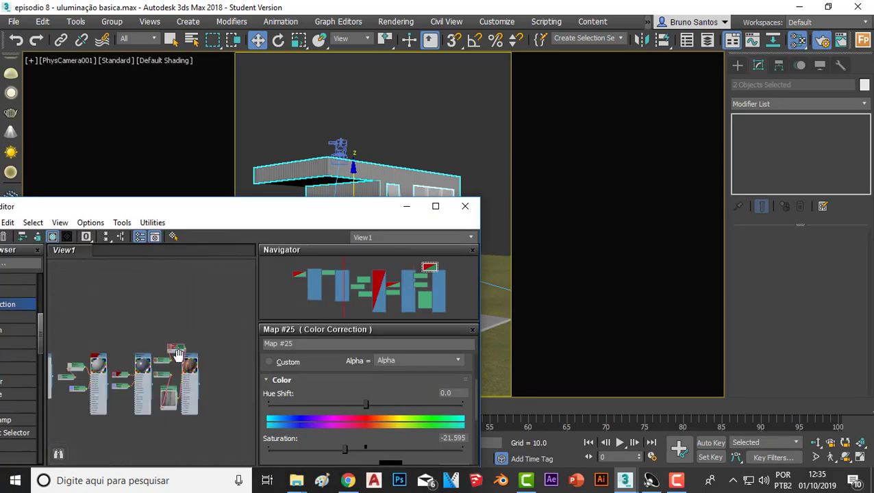
drag(166, 211, 291, 185)
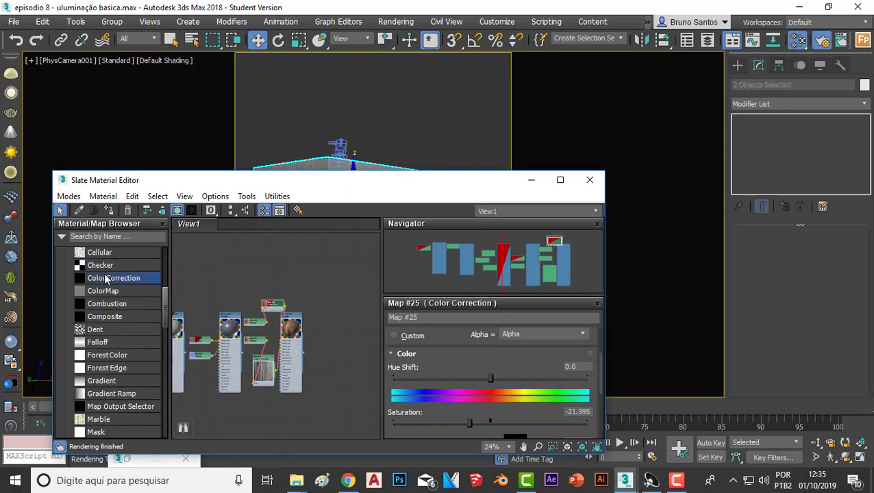
scroll(103, 268, up, 5)
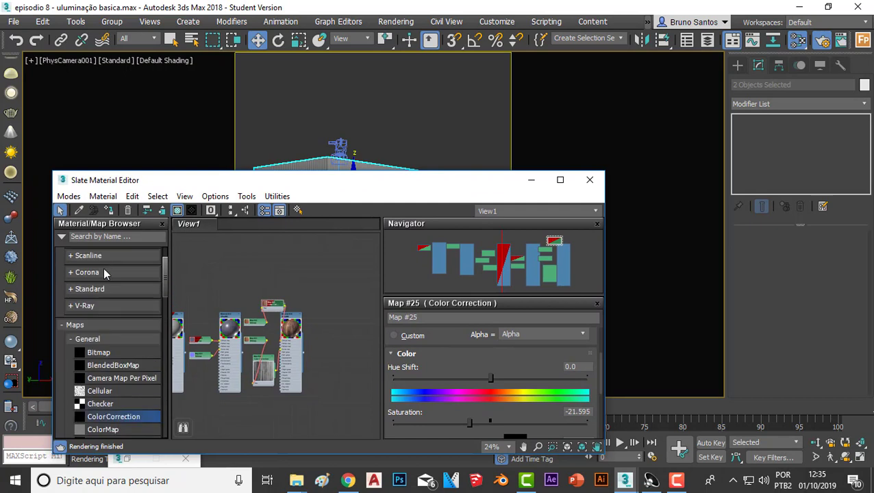
- Drag a VRayMtl from Materials > V-Ray into View1 and place Material #35 beside Material #34
click(76, 306)
scroll(94, 359, down, 3)
drag(103, 373, 300, 317)
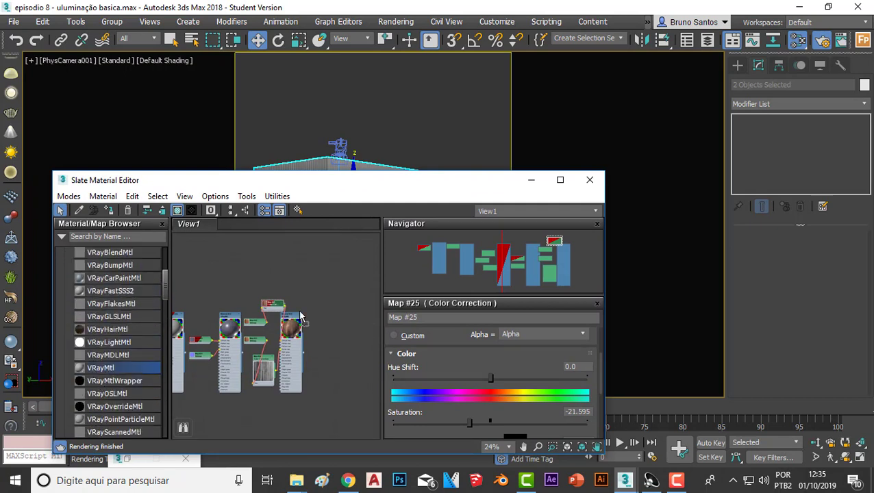
drag(357, 295, 345, 271)
scroll(305, 246, up, 3)
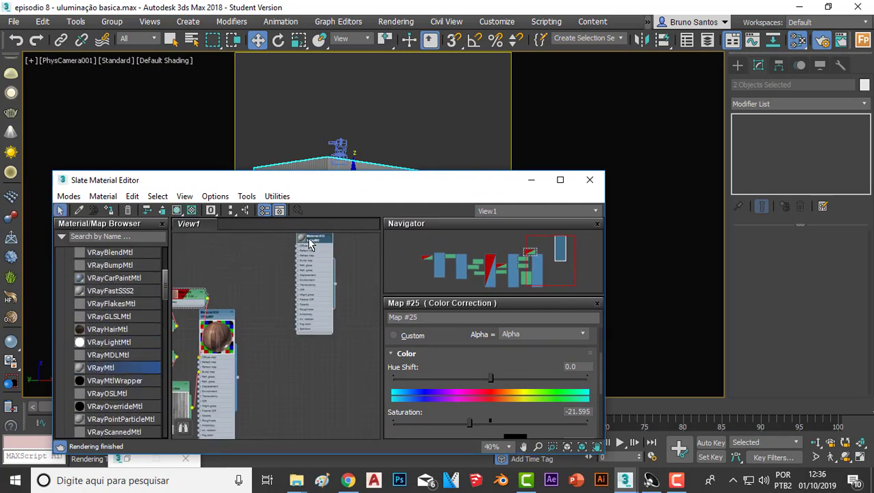
drag(309, 236, 309, 310)
scroll(307, 308, up, 1)
scroll(301, 303, up, 2)
scroll(306, 312, up, 2)
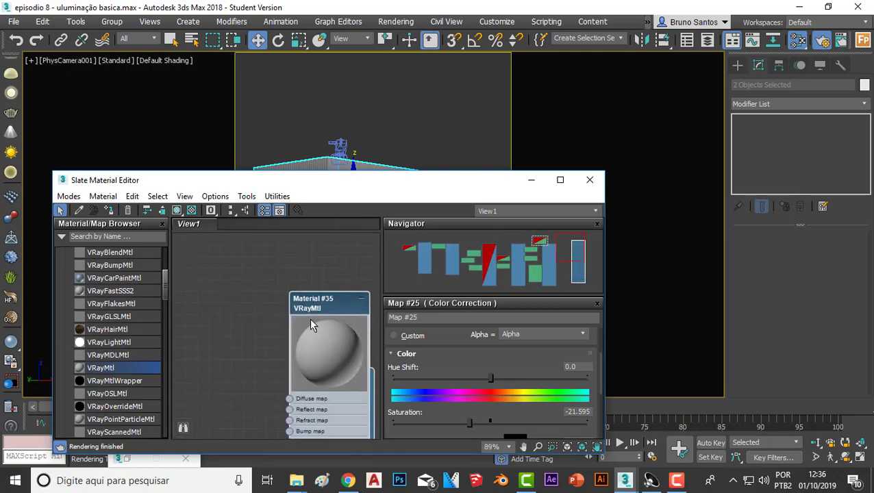
scroll(309, 319, down, 4)
middle_drag(309, 324, 305, 292)
drag(305, 291, 316, 297)
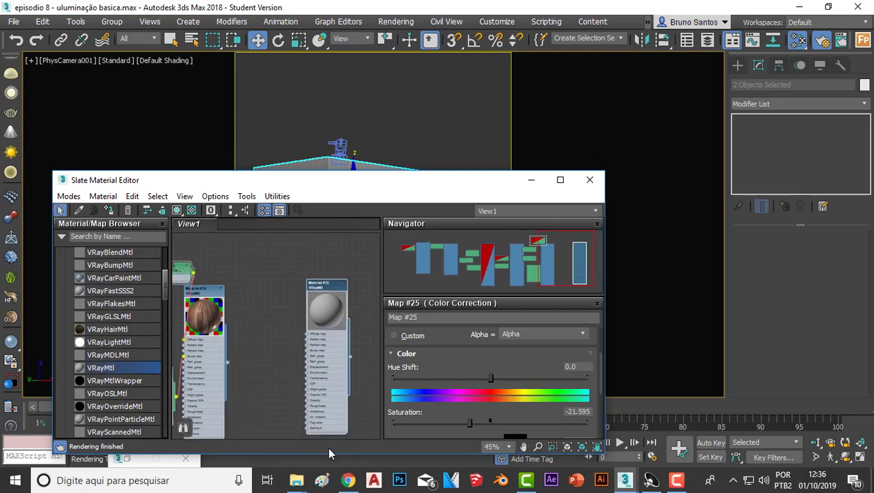
click(296, 483)
mouse_move(296, 480)
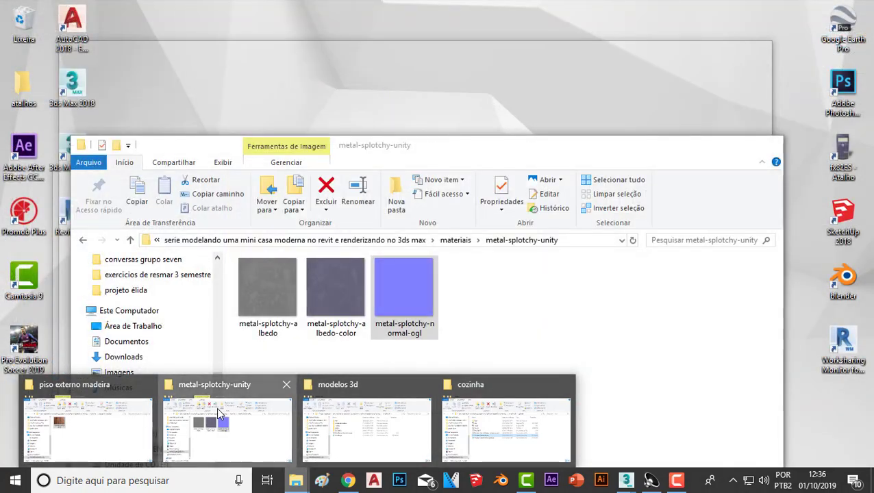
- Browse from the materiais folder into metal-splotchy-unity, then minimize Explorer
click(219, 413)
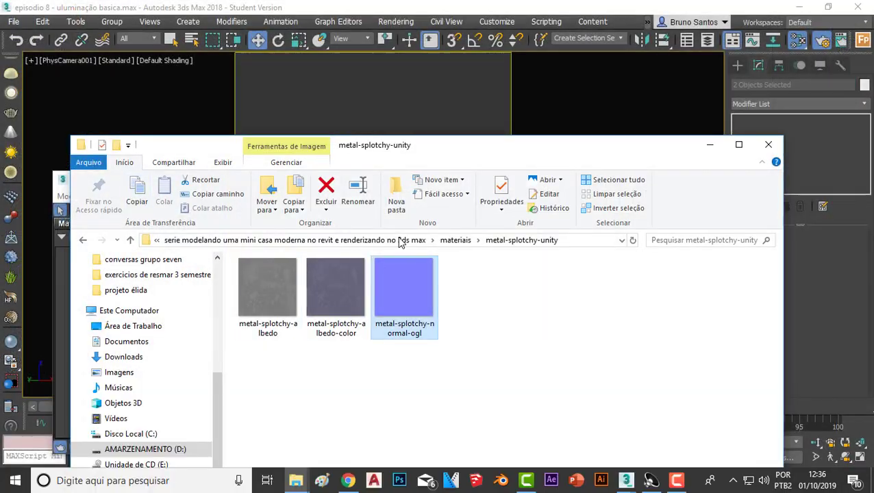
click(453, 243)
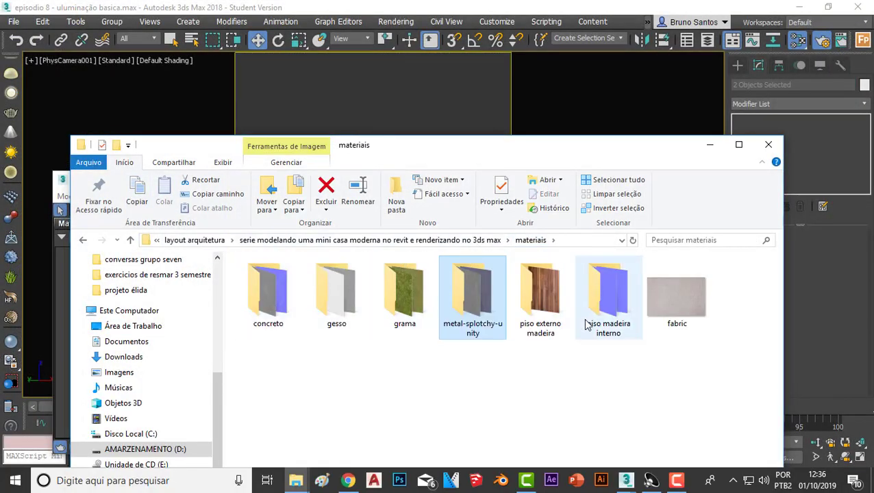
double_click(478, 300)
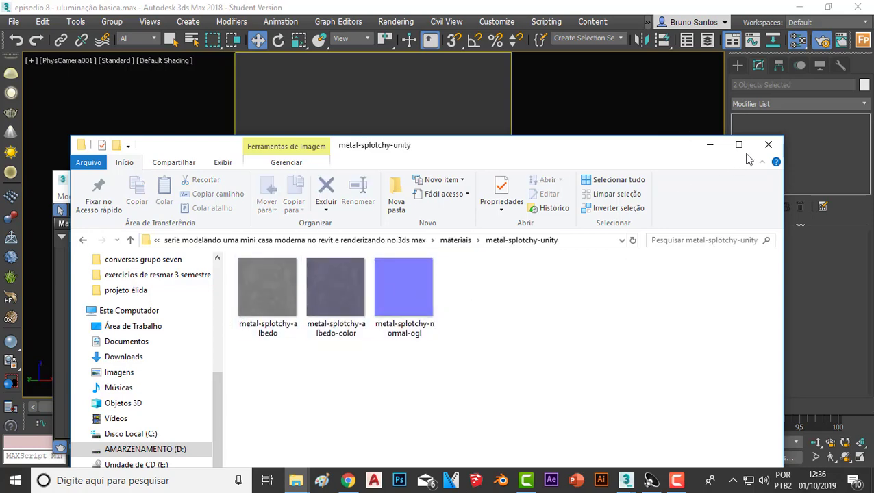
click(707, 149)
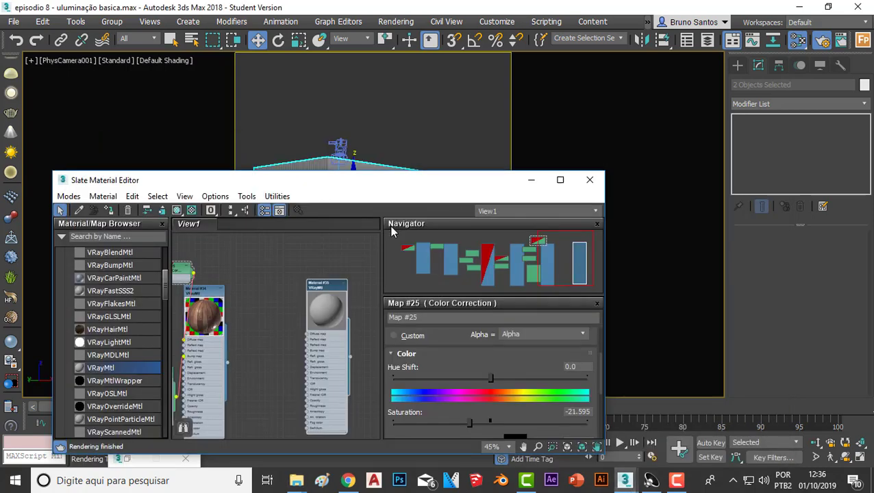
- Open Material #35 and set its Diffuse to dark brown RGB 28/24/22
double_click(313, 293)
click(462, 350)
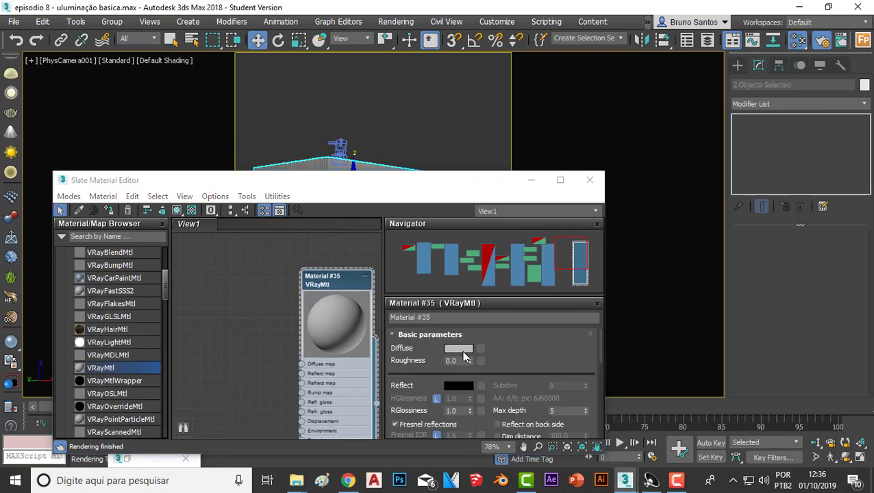
mouse_move(346, 130)
mouse_down()
mouse_move(335, 115)
mouse_move(269, 178)
mouse_up()
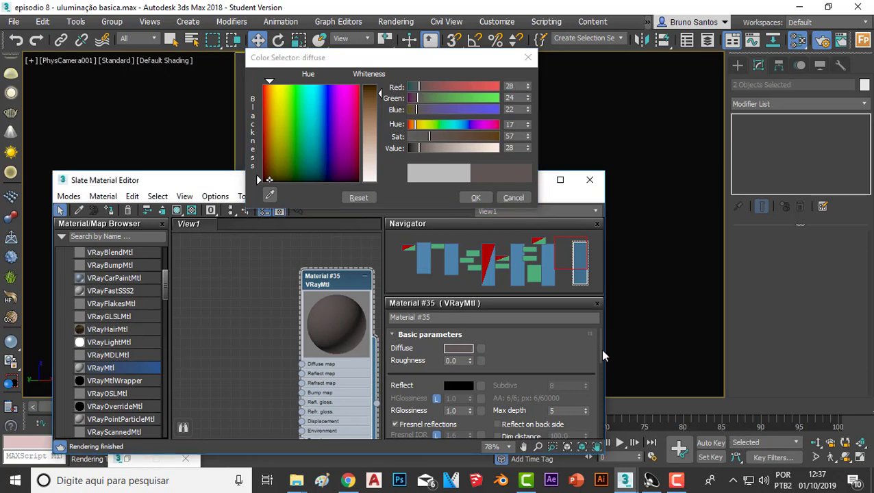
scroll(600, 349, down, 3)
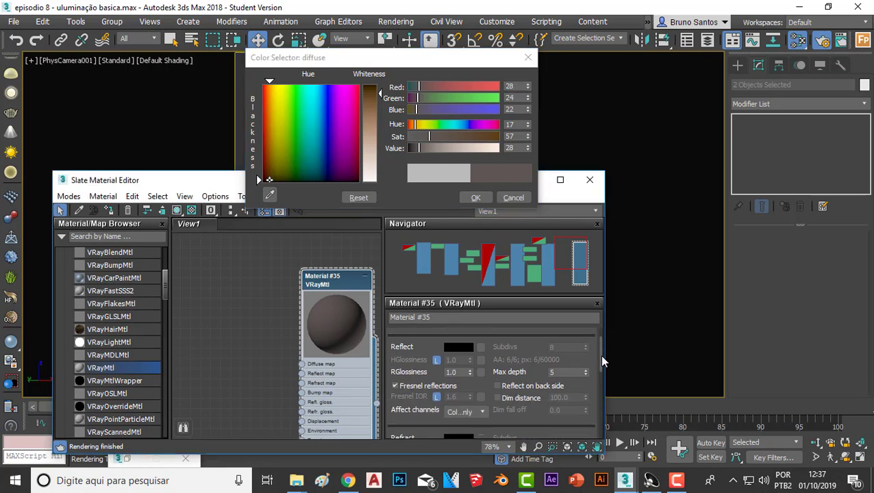
- Set Material #35's Reflect colour to a light grey of 188
click(458, 344)
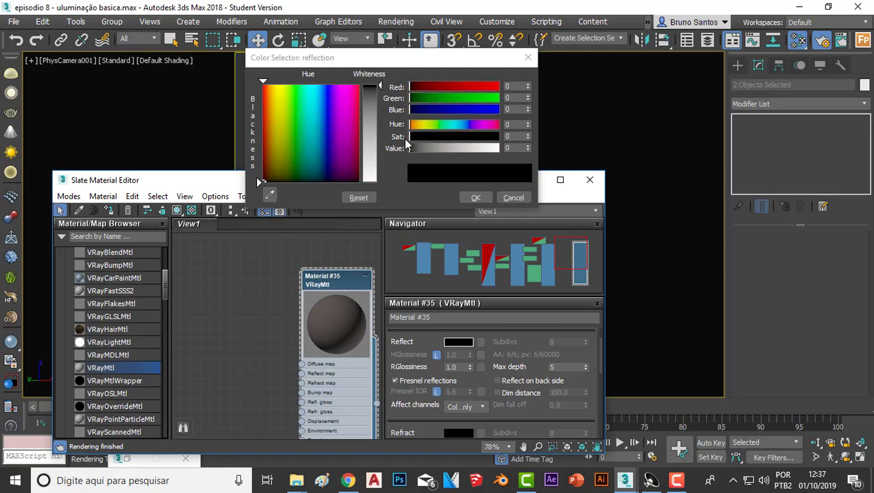
click(513, 198)
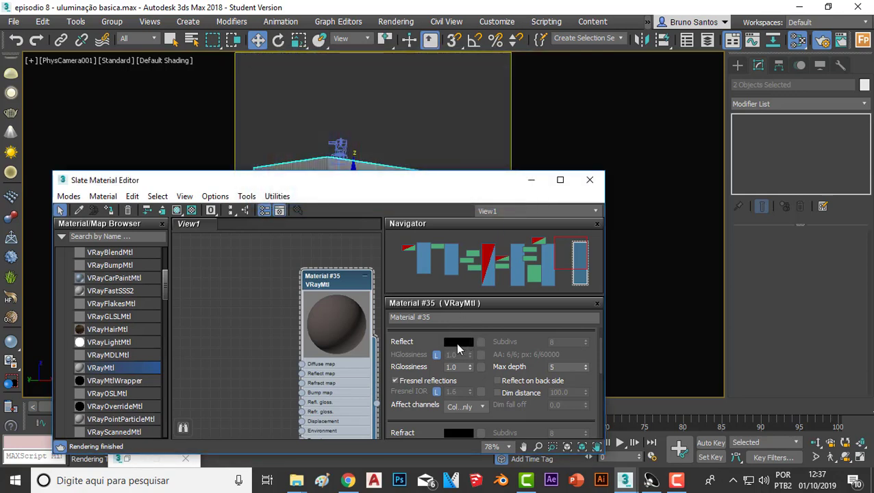
click(458, 342)
drag(381, 87, 380, 158)
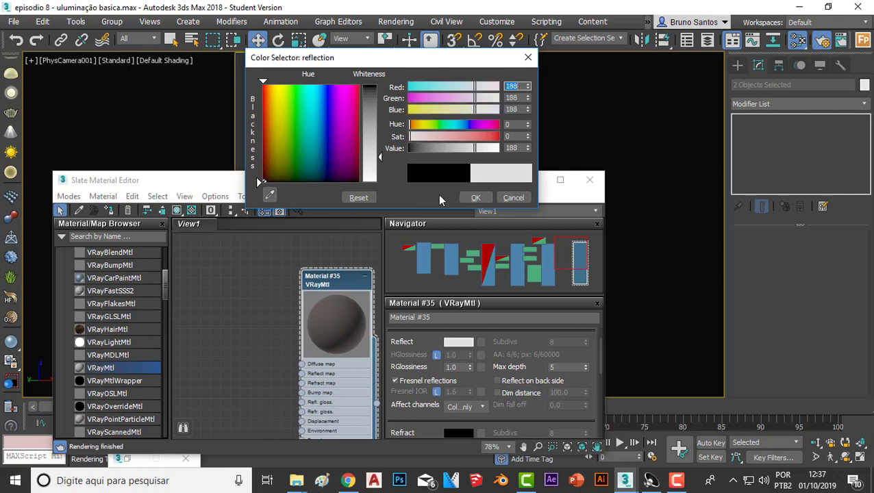
click(476, 197)
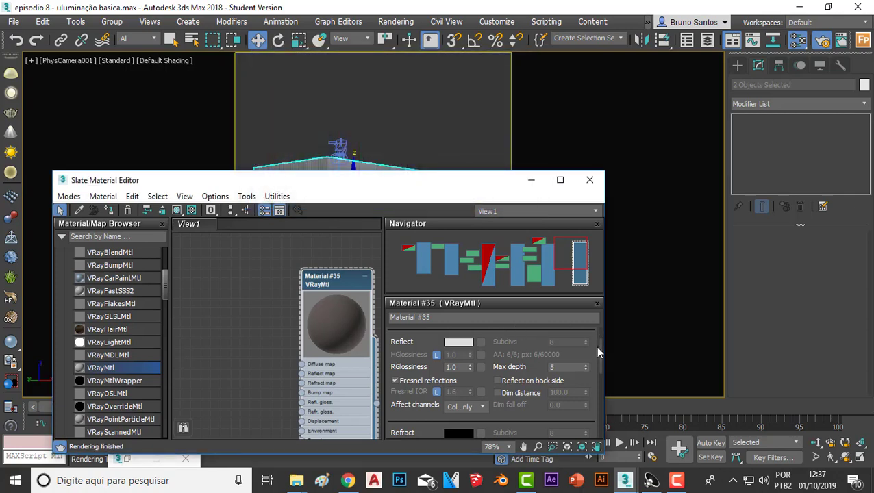
drag(598, 342, 609, 365)
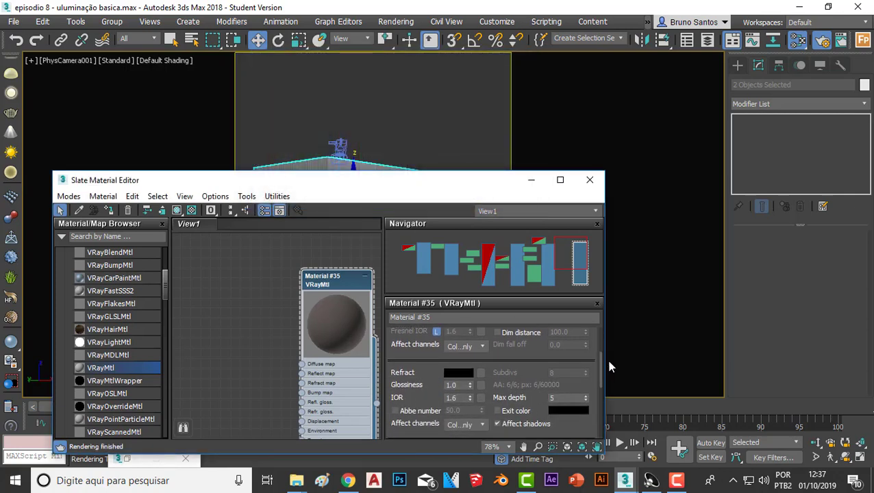
- Enable the checkered preview background, set RGlossiness to 0.7 and IOR to 2.0
scroll(602, 369, up, 2)
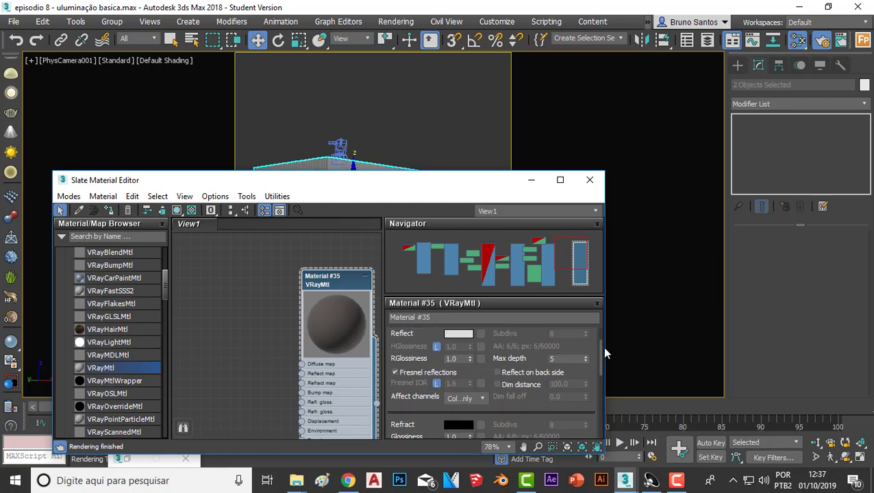
scroll(602, 368, up, 2)
click(191, 210)
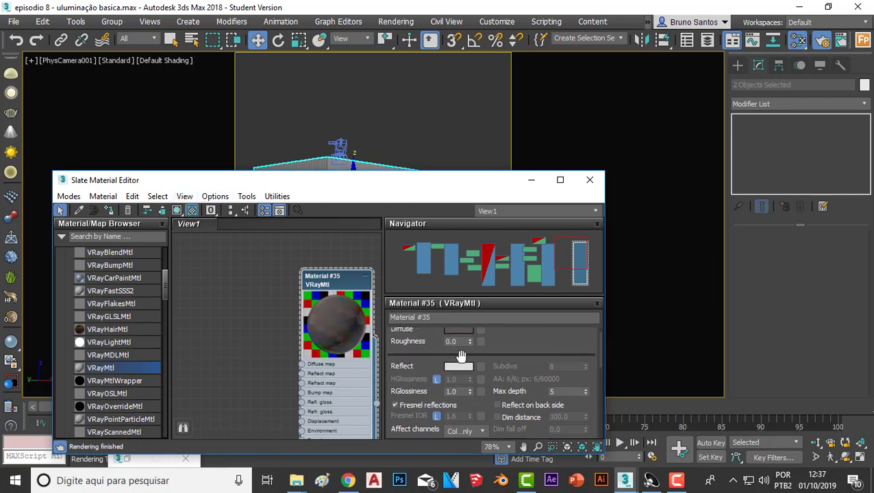
scroll(504, 349, up, 1)
scroll(507, 355, down, 1)
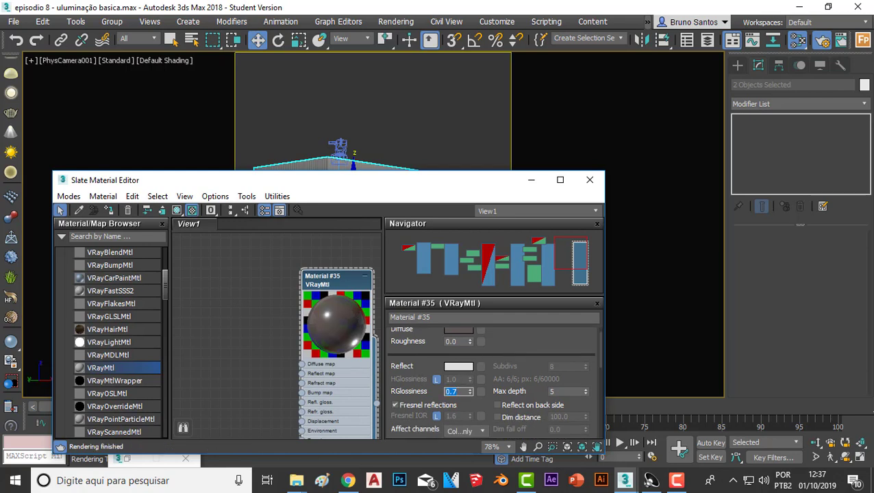
drag(598, 367, 600, 386)
drag(470, 381, 421, 380)
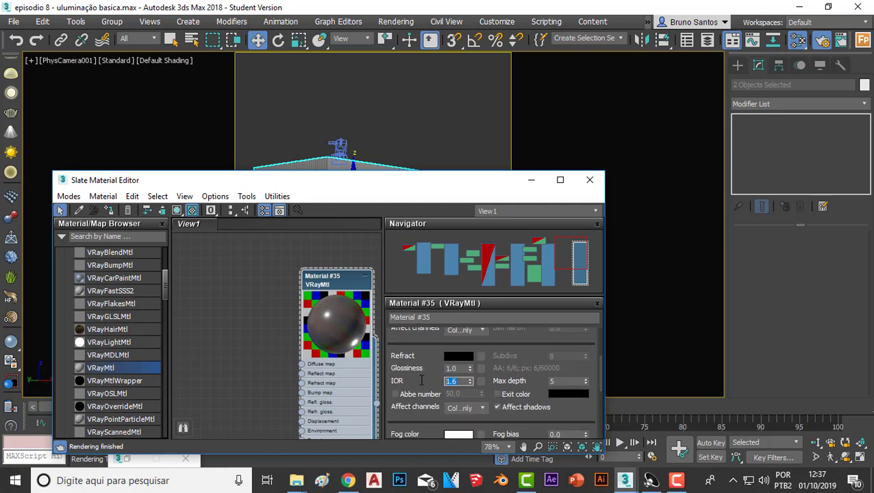
text(2)
key(Return)
mouse_move(599, 372)
mouse_down()
mouse_move(603, 348)
mouse_move(620, 344)
mouse_up()
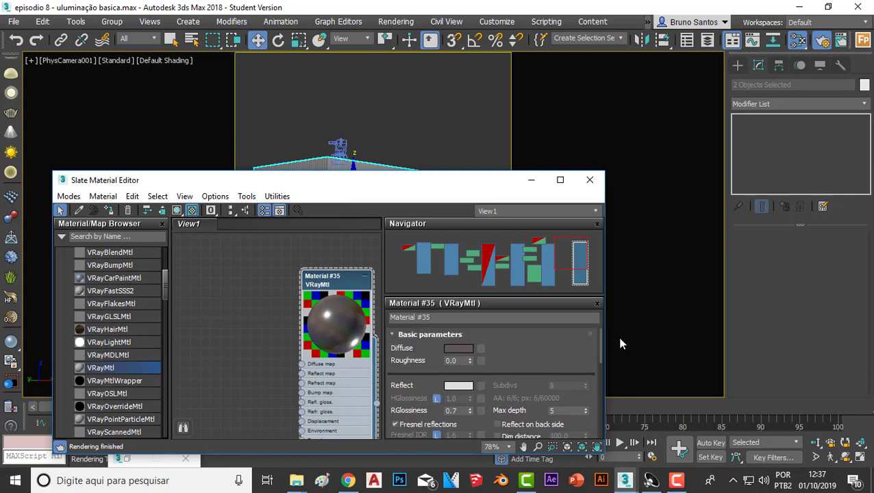
- Darken the Reflect colour to a dark grey and set RGlossiness to 0.6
click(452, 386)
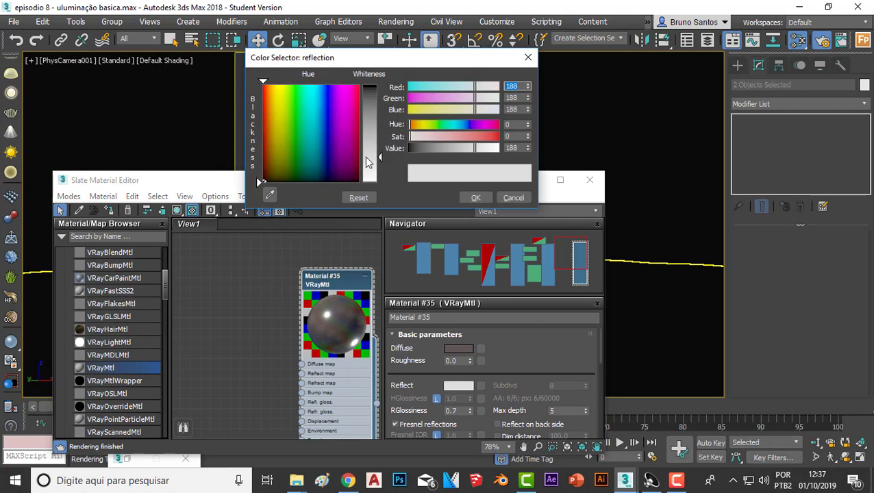
mouse_move(365, 156)
mouse_down()
mouse_move(376, 144)
mouse_move(380, 99)
mouse_up()
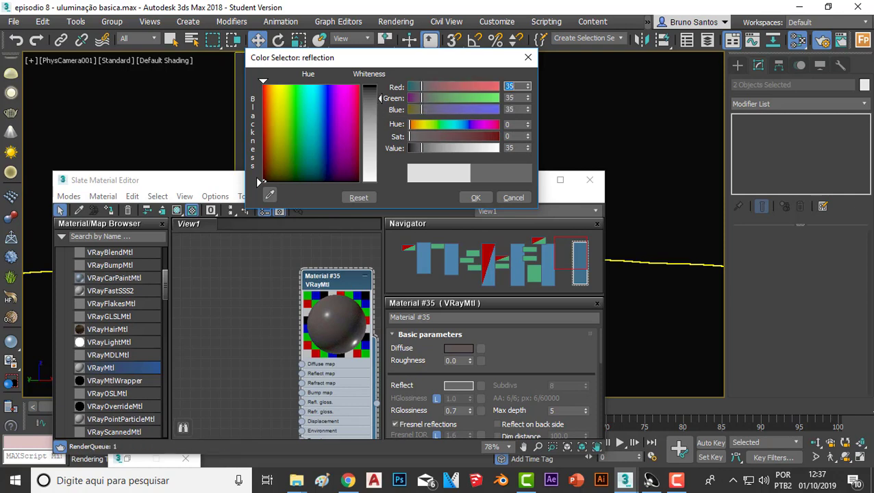
click(486, 200)
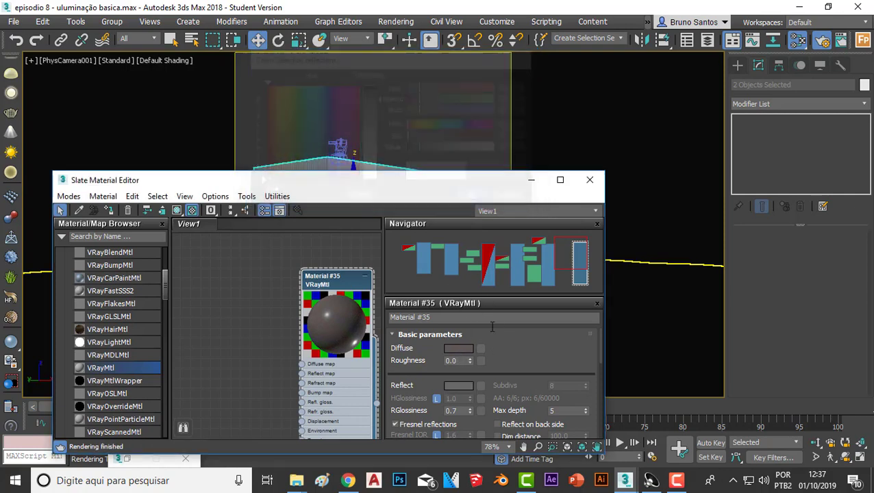
scroll(485, 380, down, 1)
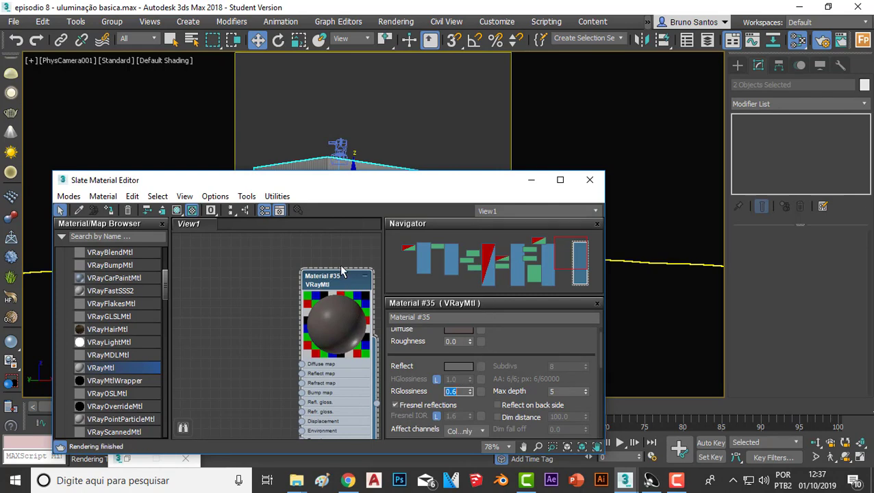
scroll(358, 322, down, 3)
scroll(351, 327, up, 2)
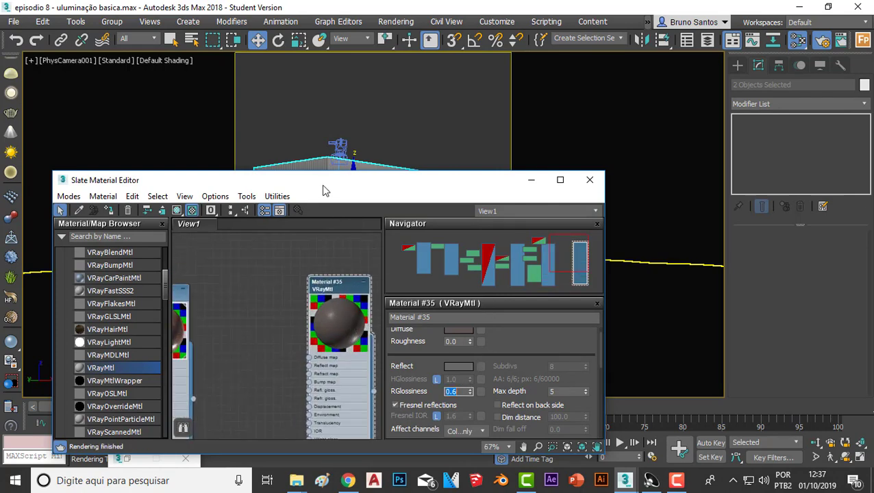
- Desaturate the Diffuse colour to a near-neutral dark grey (28, 27, 26)
drag(322, 190, 341, 233)
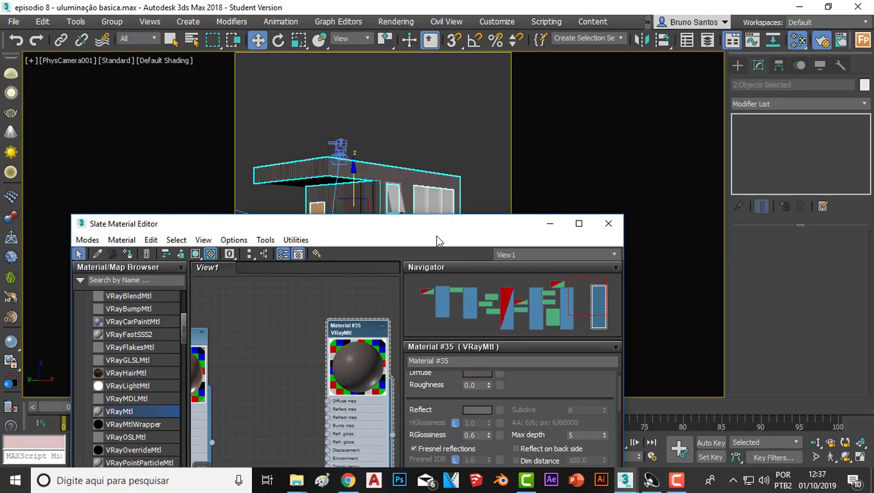
drag(437, 241, 470, 322)
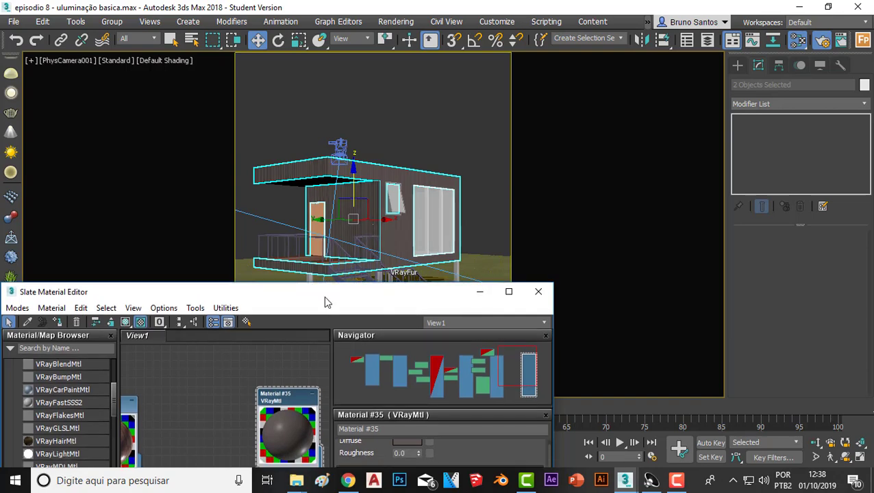
drag(326, 298, 324, 189)
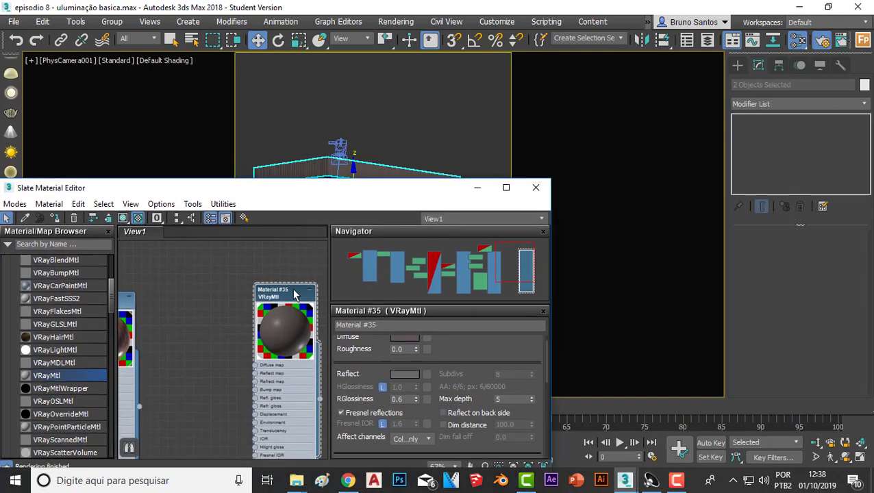
click(404, 338)
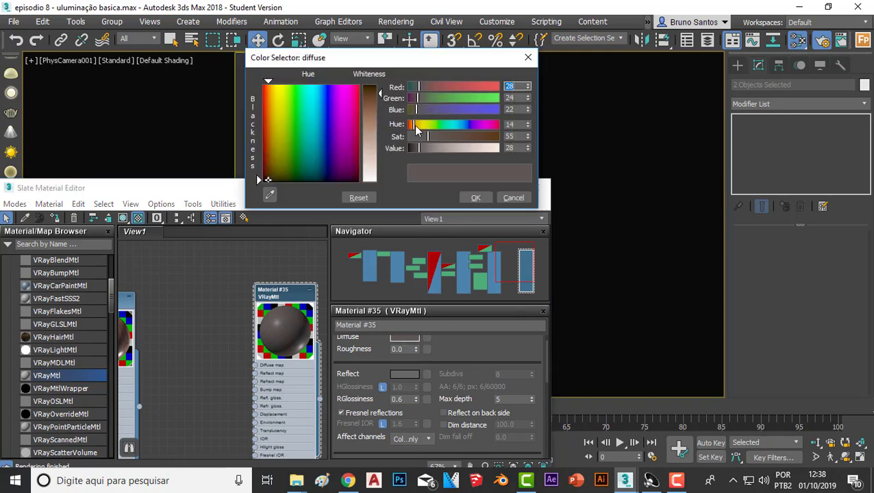
drag(429, 139, 422, 139)
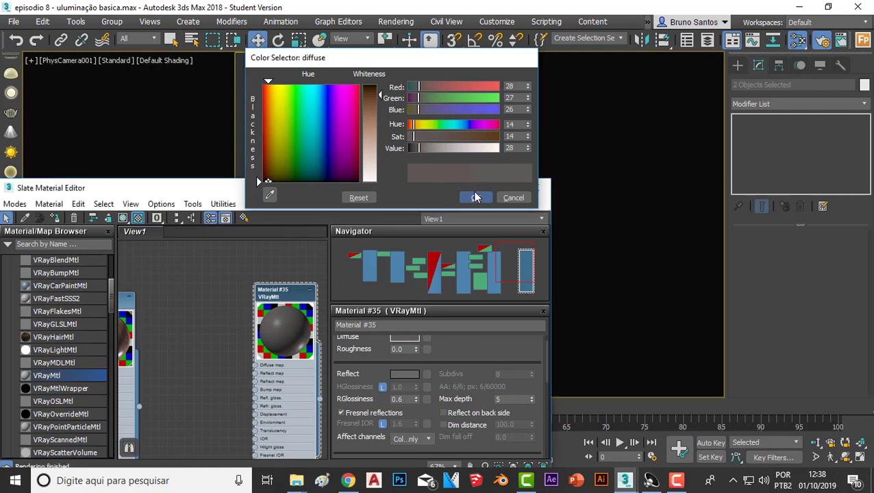
click(475, 197)
click(477, 189)
click(437, 134)
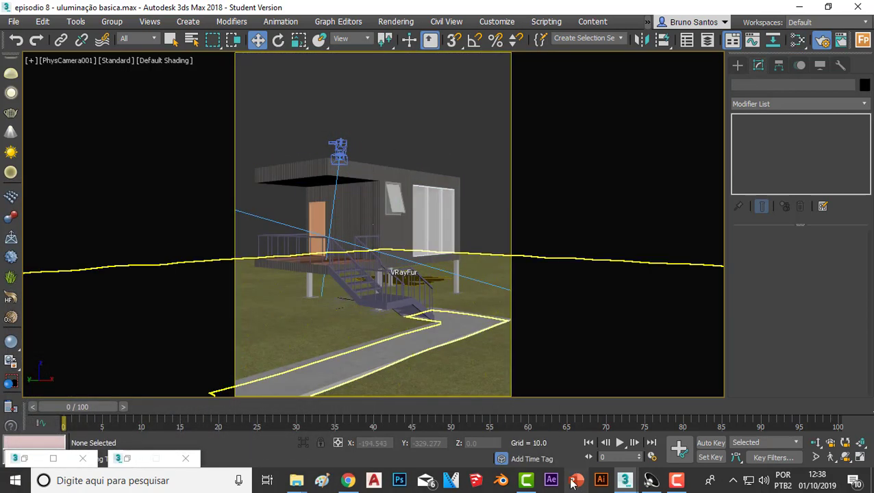
click(625, 480)
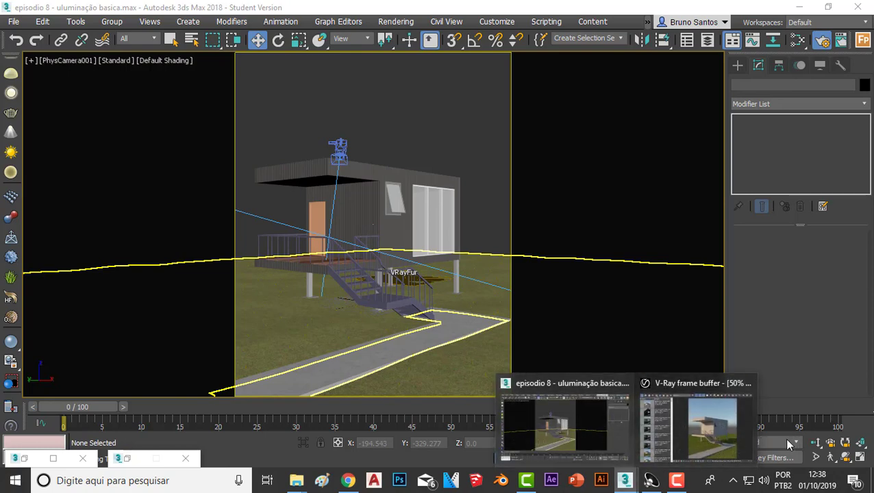
click(702, 432)
click(607, 48)
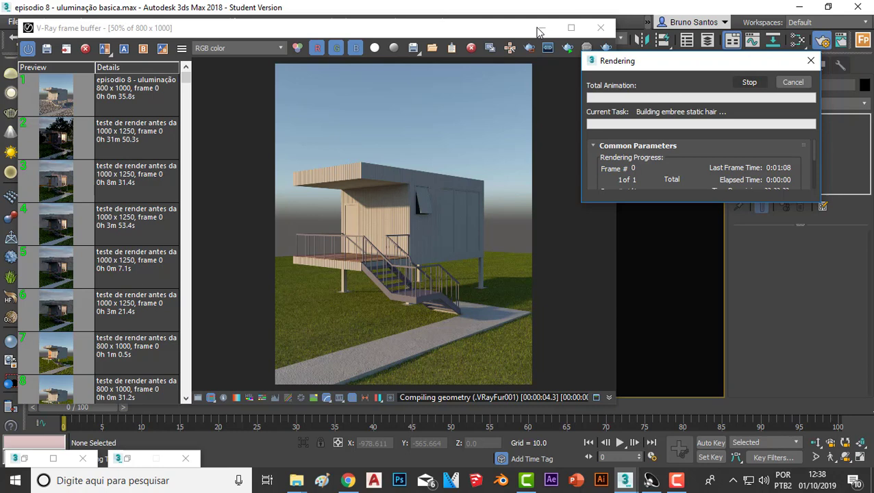
click(749, 82)
- Select the front wall panel and the house's metal frame profile in the viewport
click(541, 28)
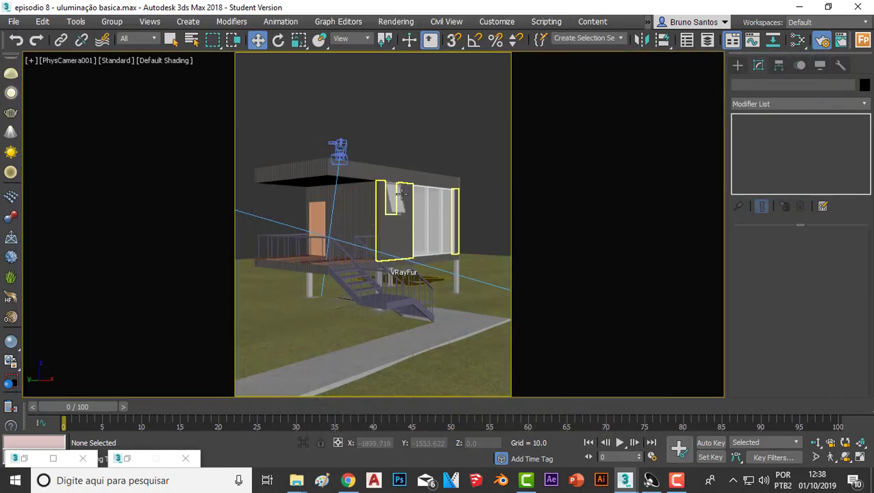
click(364, 205)
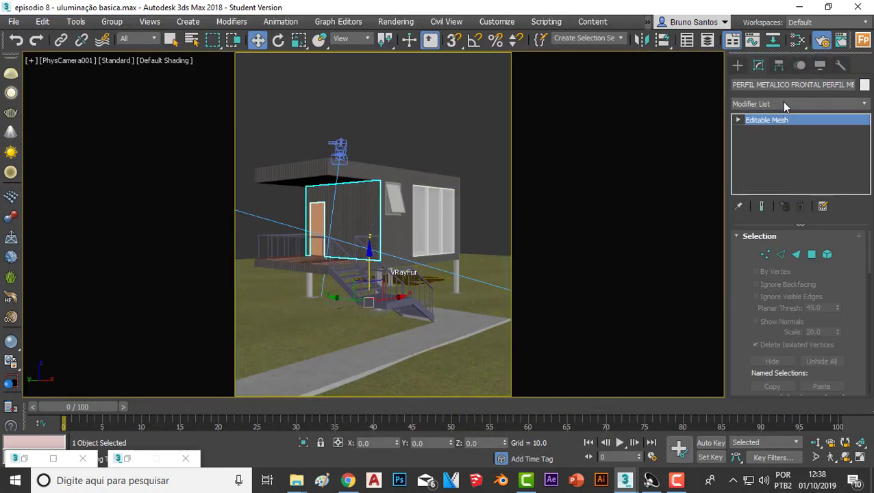
click(407, 174)
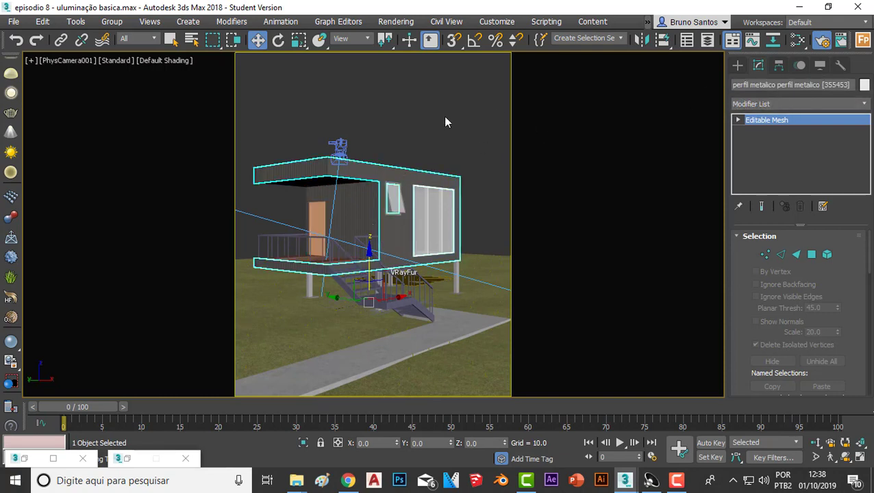
- Add the front metallic profile and perfil metalico perfil metalico [355453] to the Override mtl exclude list
click(130, 459)
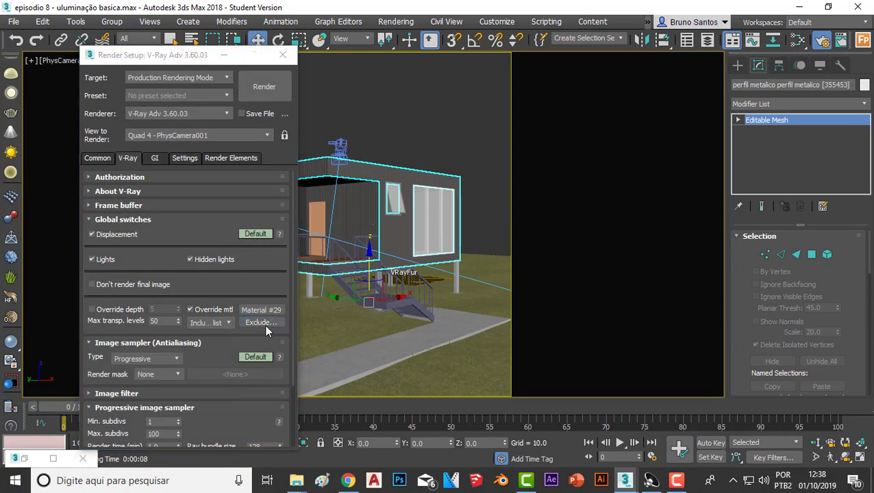
click(268, 324)
scroll(244, 275, down, 5)
click(244, 273)
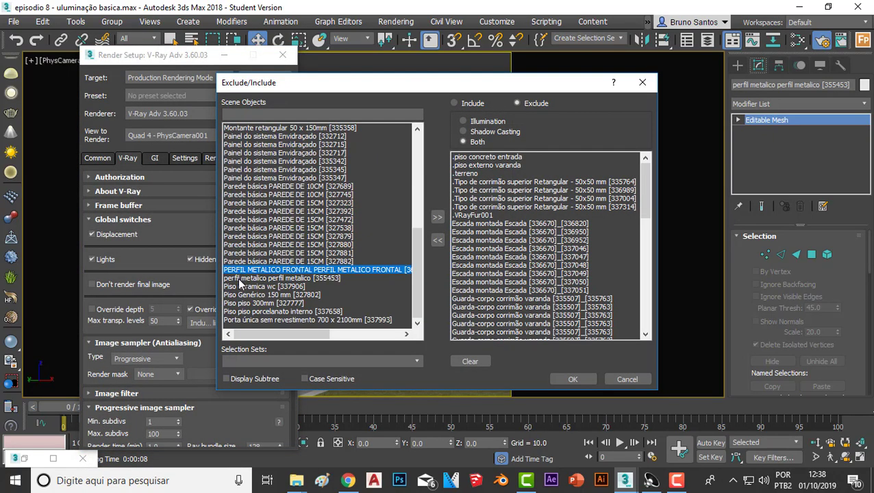
ctrl+click(245, 278)
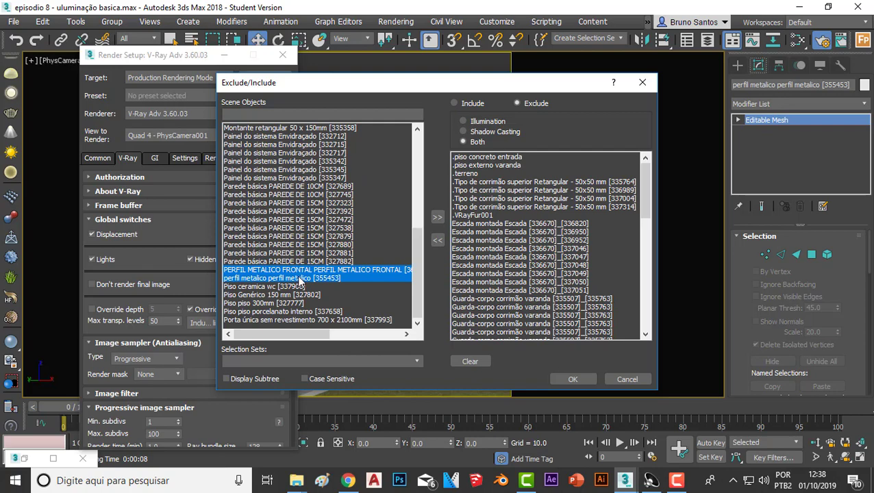
click(437, 216)
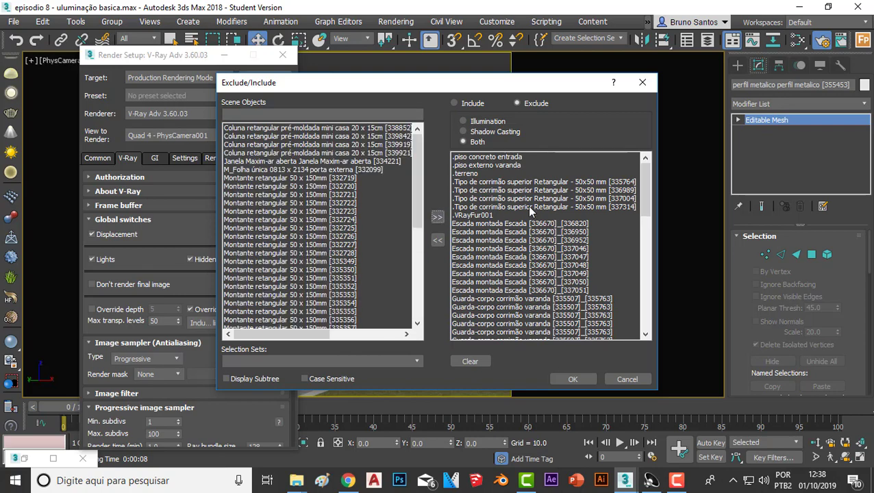
click(573, 378)
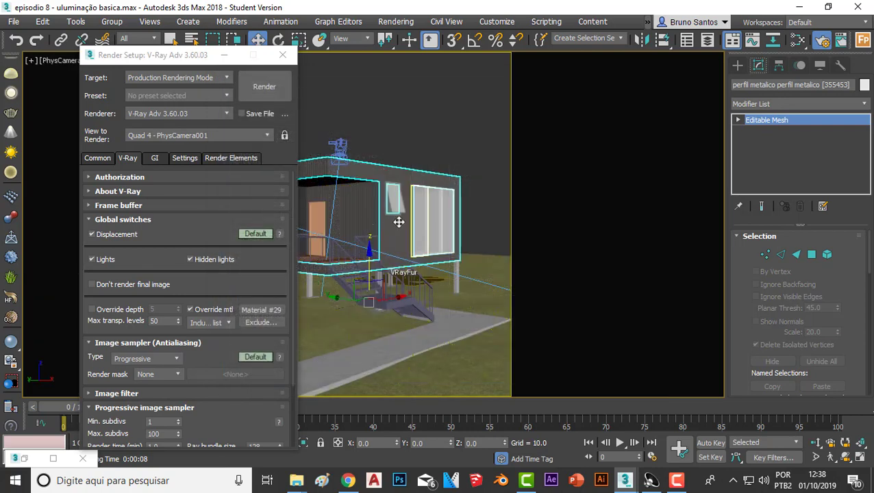
click(223, 55)
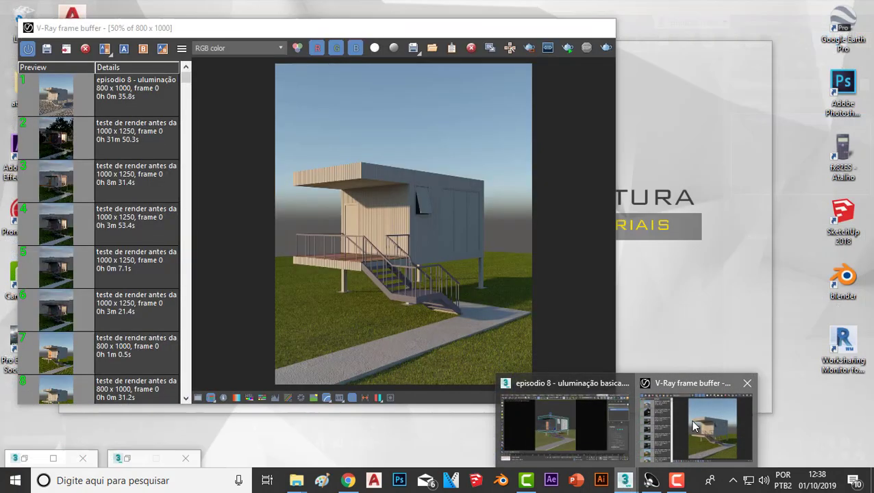
- Run a fresh V-Ray render to pass 50 showing the metal profiles in dark metal
click(690, 419)
click(605, 47)
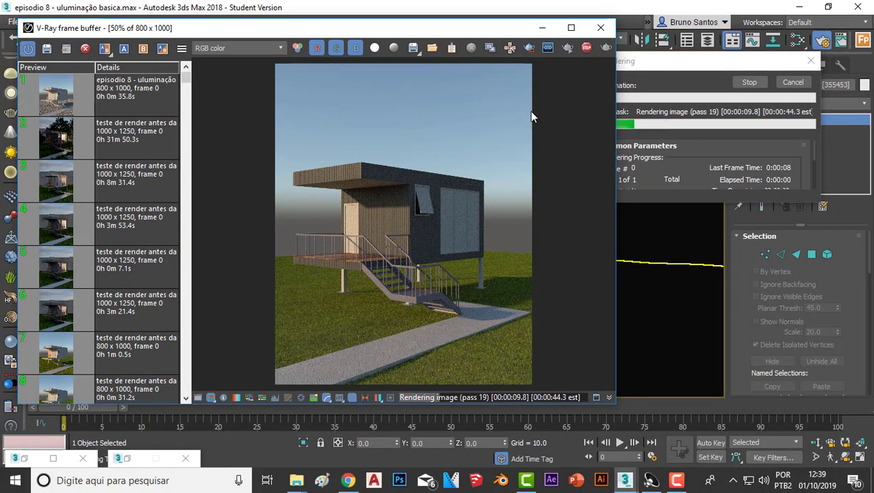
scroll(369, 218, up, 2)
scroll(319, 279, down, 2)
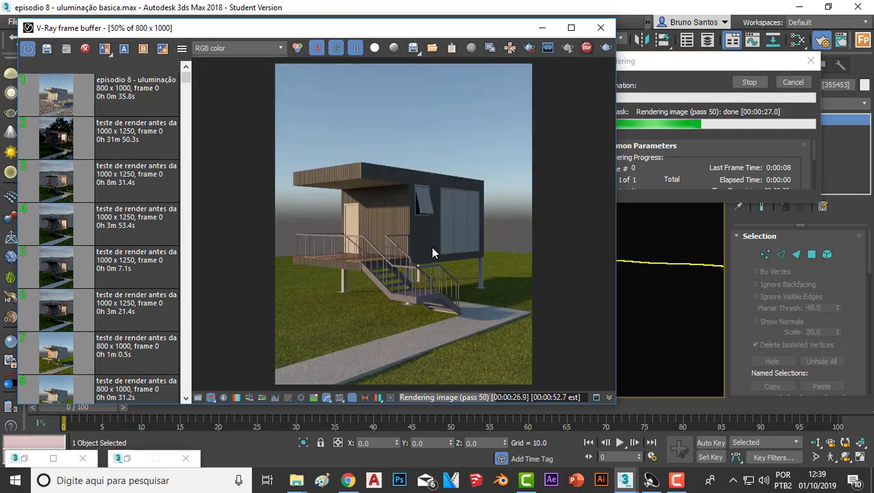
click(542, 27)
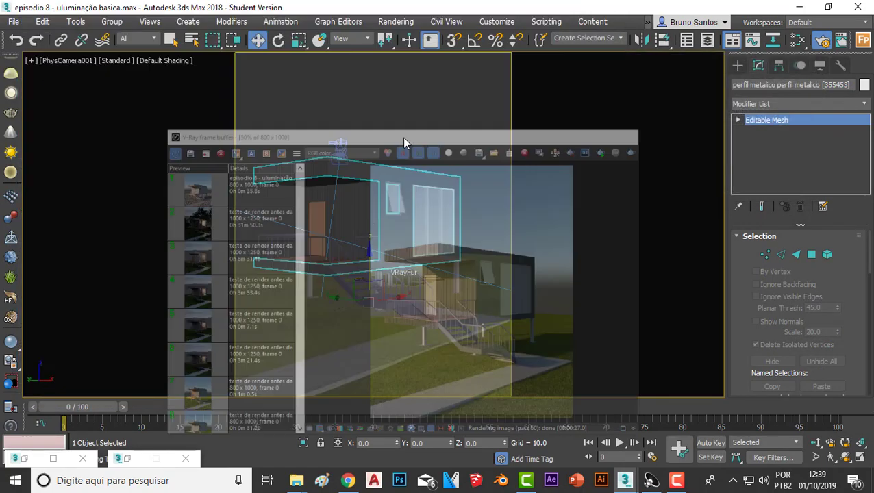
- Restore the Slate Material Editor and scroll Material #35's parameters down to Refract
click(122, 457)
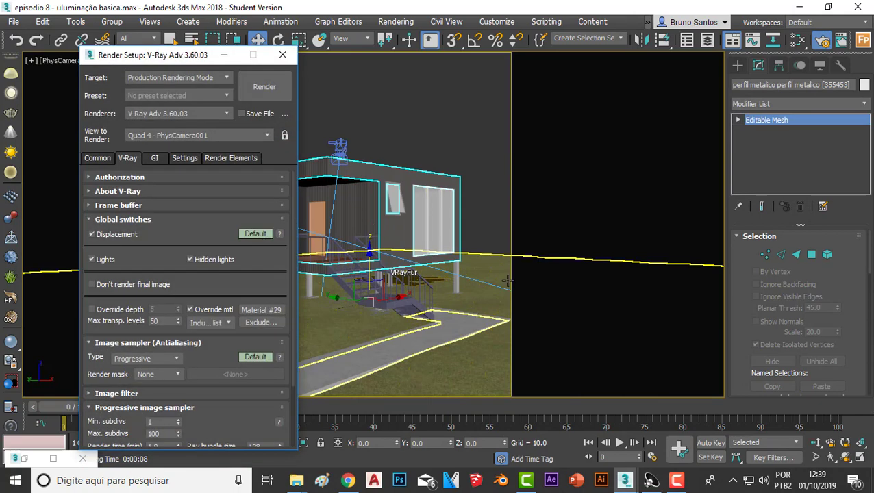
click(25, 458)
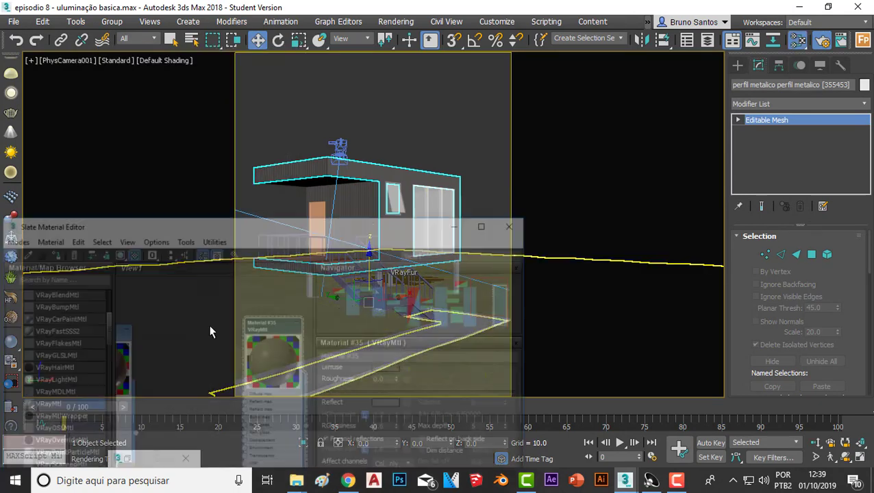
drag(320, 204, 297, 99)
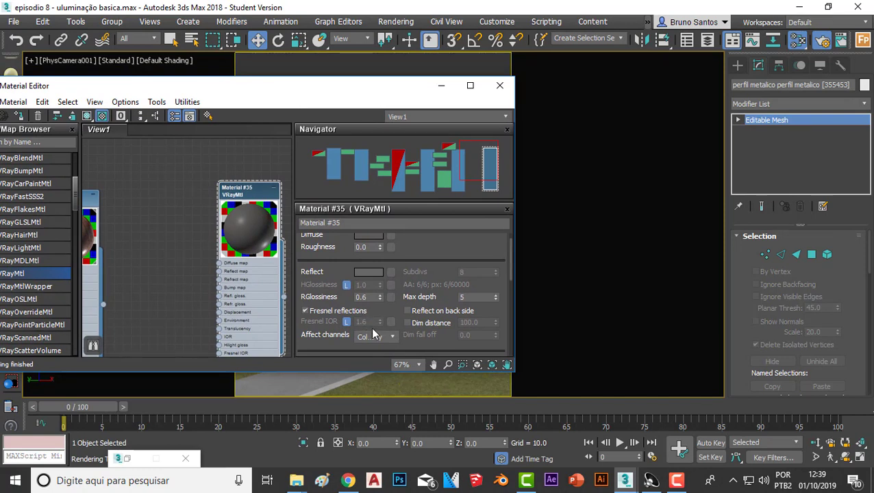
scroll(512, 275, down, 1)
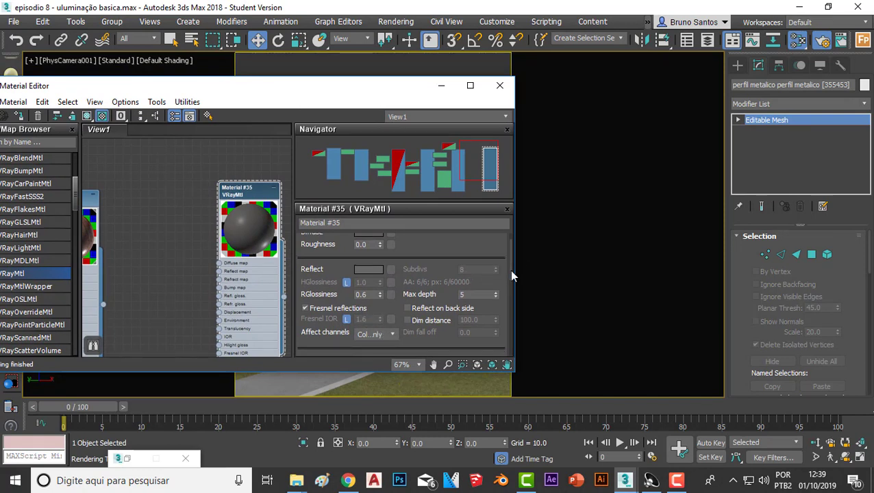
scroll(509, 272, down, 3)
scroll(506, 283, down, 3)
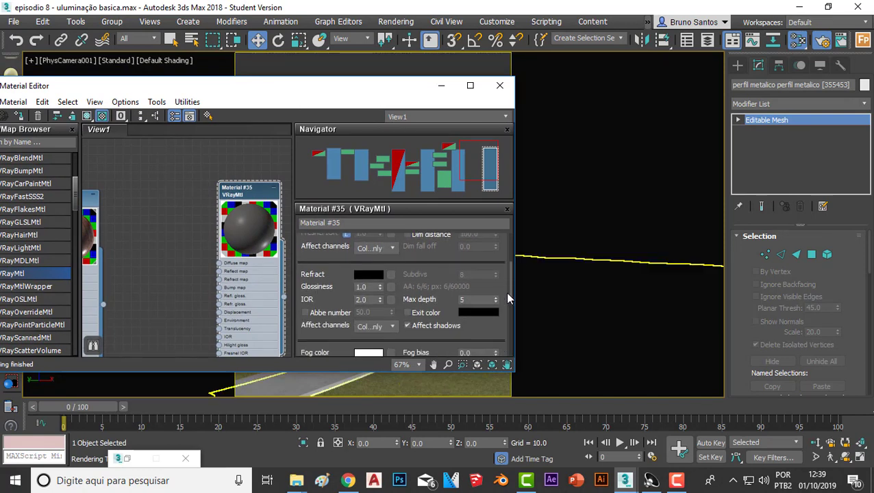
- Enter 5.0 as Material #35's refraction IOR, then minimize the editor
click(361, 299)
text(3)
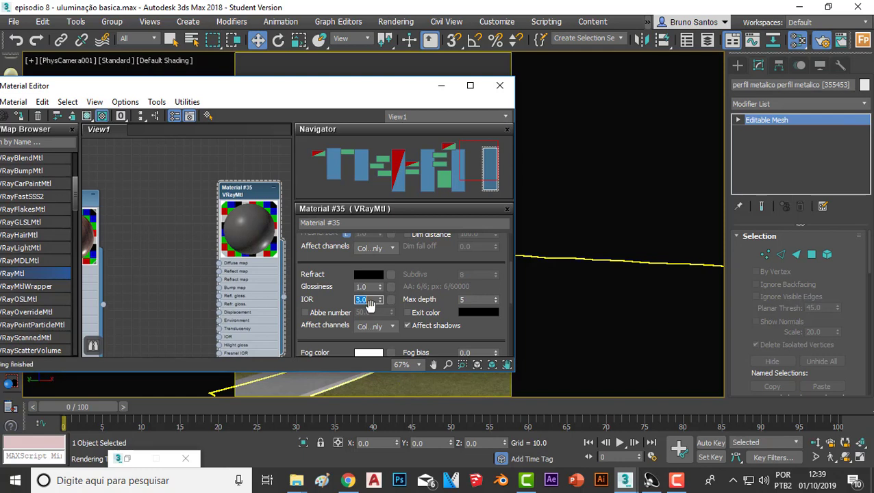
text(5)
key(Return)
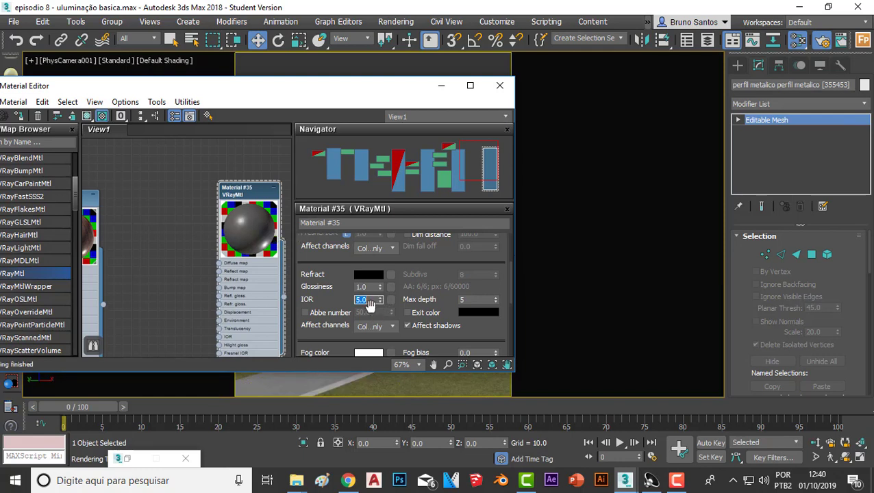
scroll(257, 234, up, 3)
scroll(257, 234, up, 1)
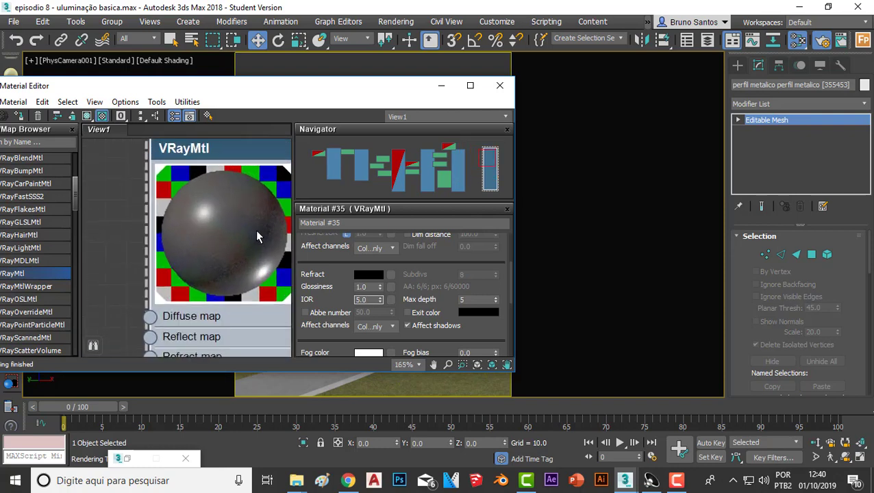
scroll(256, 234, down, 3)
scroll(255, 219, down, 2)
scroll(254, 215, down, 2)
scroll(245, 206, up, 2)
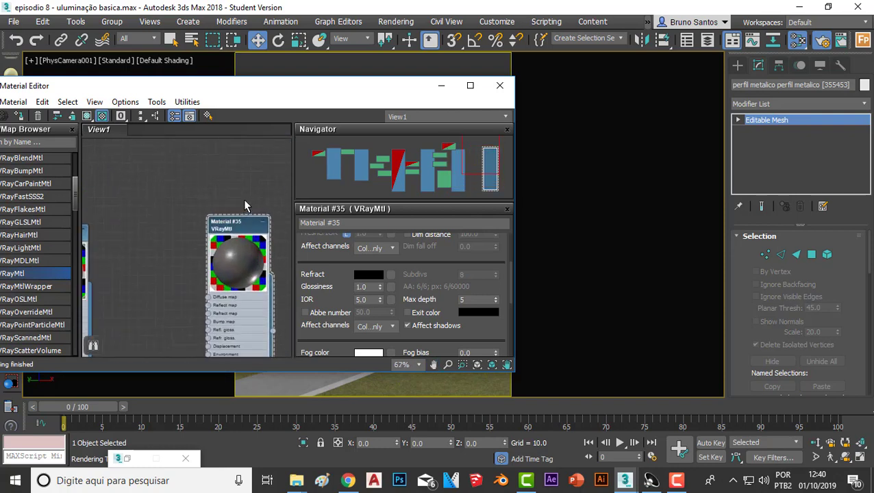
click(441, 85)
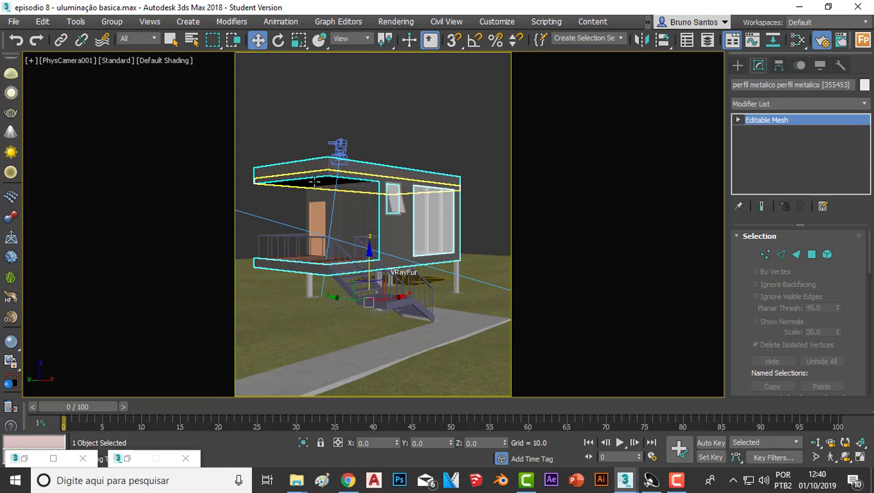
- Select the Piso Genérico 150 mm roof slab and inspect it in a Perspective view
click(322, 190)
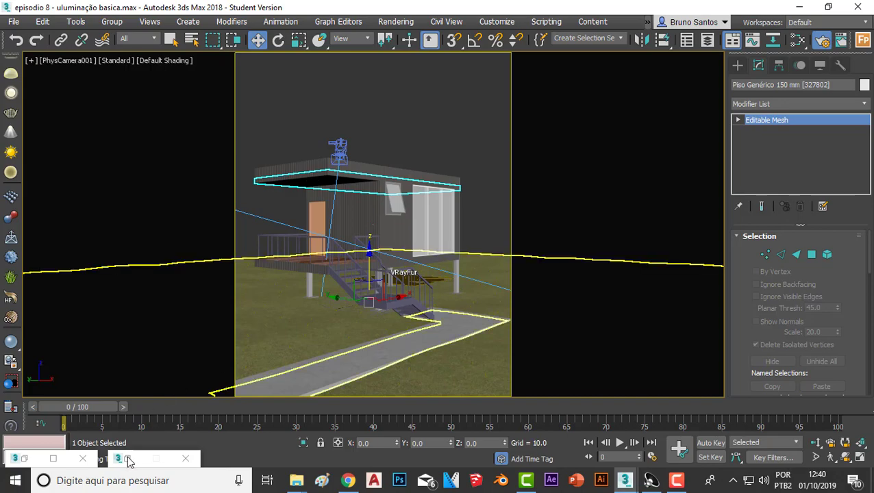
key(p)
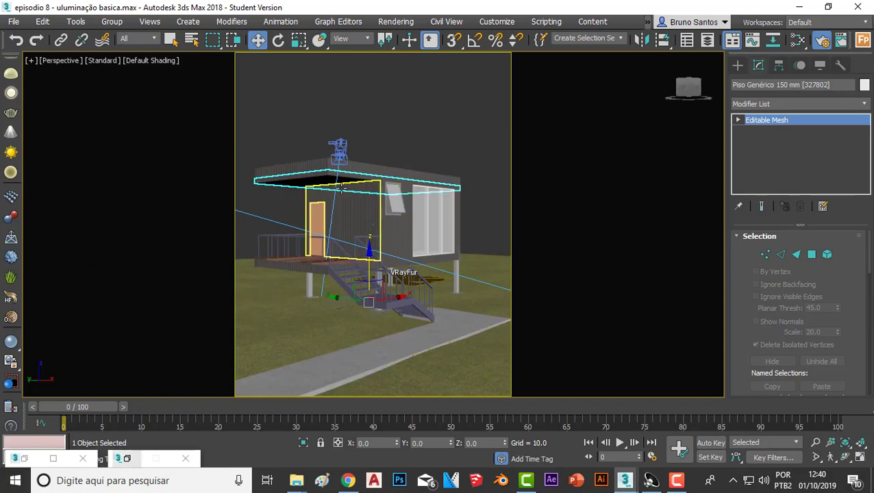
scroll(341, 188, up, 2)
key(shift+f)
scroll(340, 189, up, 3)
scroll(255, 237, up, 3)
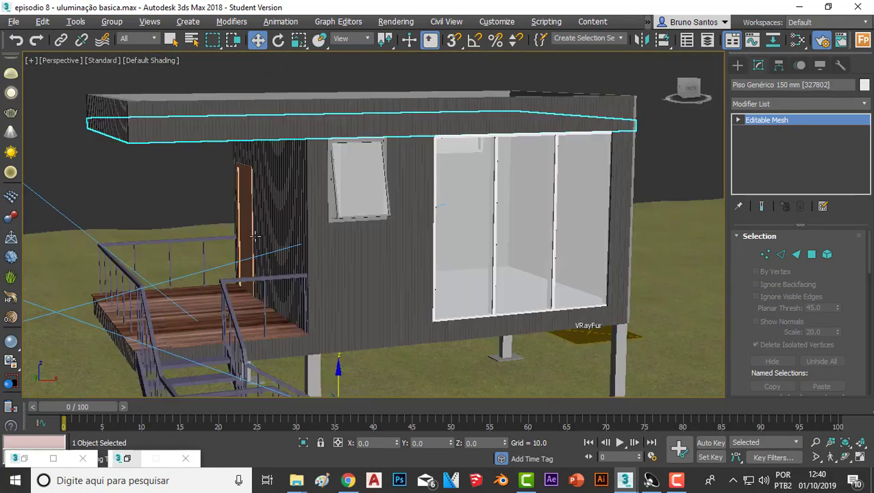
mouse_move(255, 236)
alt+middle_down()
mouse_move(295, 293)
mouse_move(189, 197)
mouse_move(223, 154)
mouse_move(211, 135)
mouse_move(221, 158)
alt+middle_up()
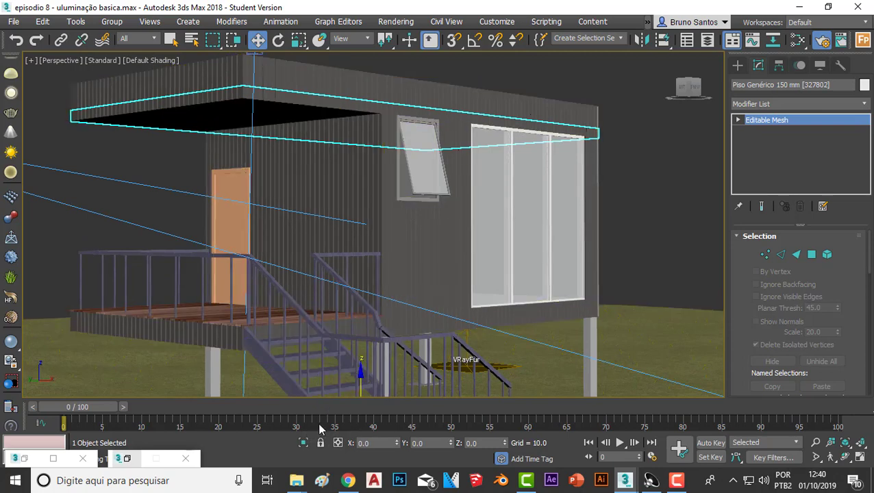
- Isolate the slab, orbit around it from below, and restore the Slate Material Editor
click(304, 444)
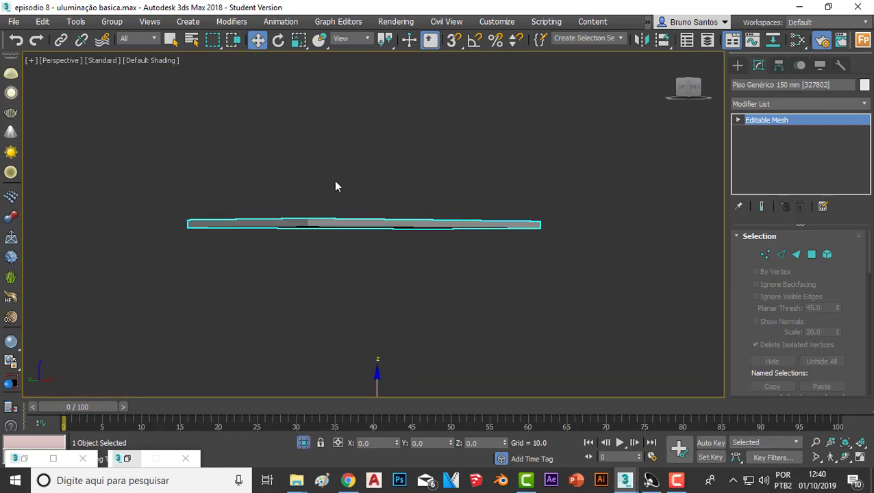
alt+middle_drag(350, 221, 468, 148)
scroll(377, 202, up, 5)
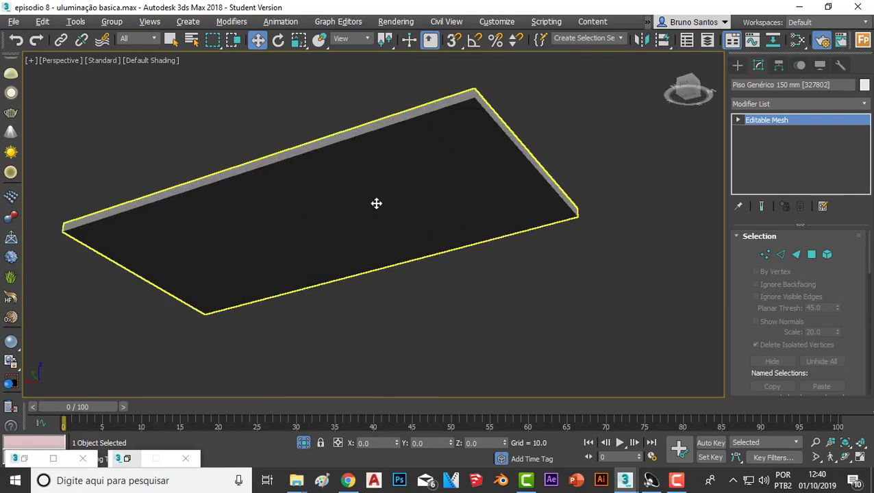
mouse_move(377, 202)
alt+middle_down()
mouse_move(310, 183)
mouse_move(232, 207)
mouse_move(263, 279)
alt+middle_up()
scroll(255, 333, down, 2)
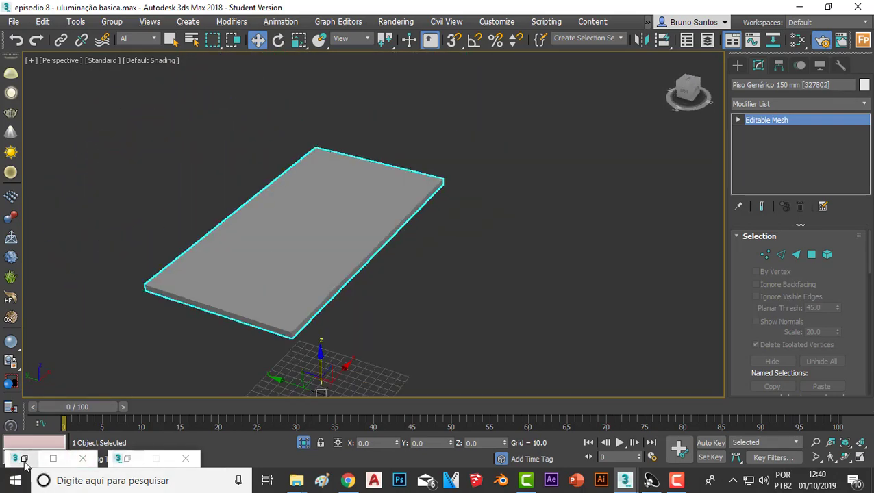
click(126, 458)
scroll(165, 267, down, 2)
scroll(165, 267, down, 2)
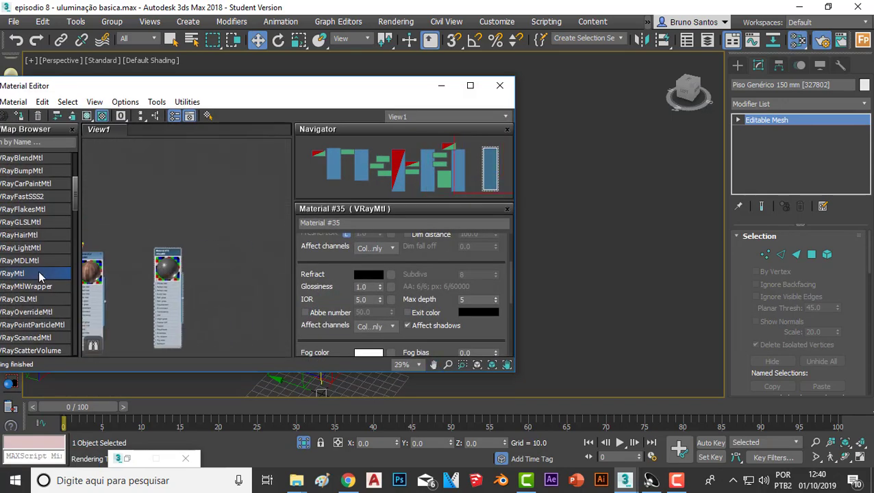
- Add a new VRayMtl node, Material #36, and open its parameters
drag(221, 254, 220, 255)
scroll(220, 255, up, 3)
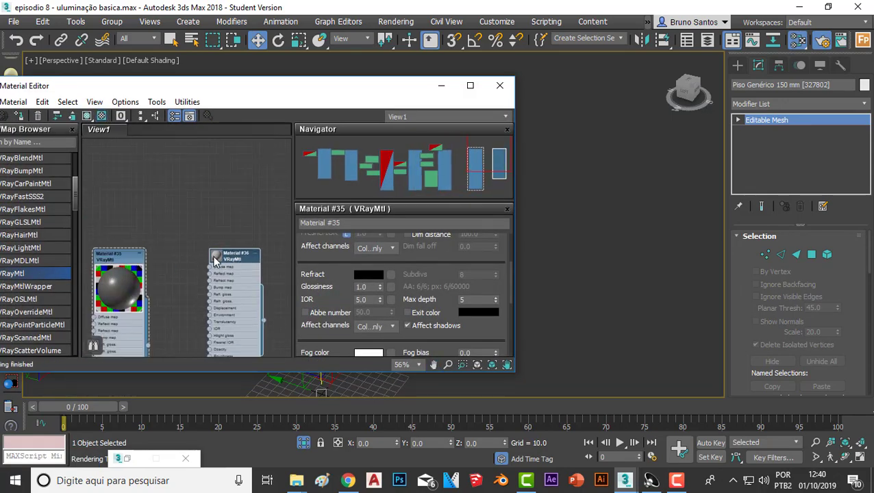
double_click(229, 265)
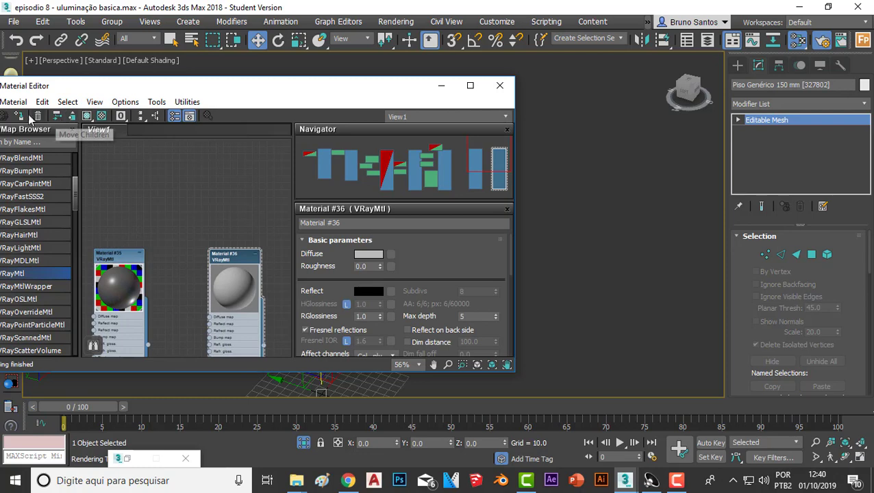
scroll(215, 259, down, 1)
- Switch to the File Explorer window for the metal-splotchy-unity folder
mouse_move(248, 92)
mouse_down()
mouse_move(548, 353)
mouse_move(363, 114)
mouse_up()
scroll(341, 288, up, 1)
drag(341, 287, 351, 288)
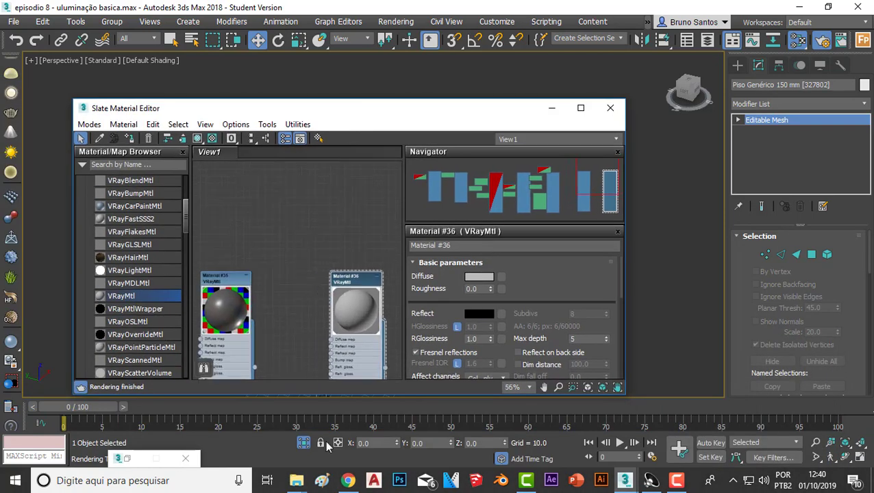
click(296, 480)
click(212, 436)
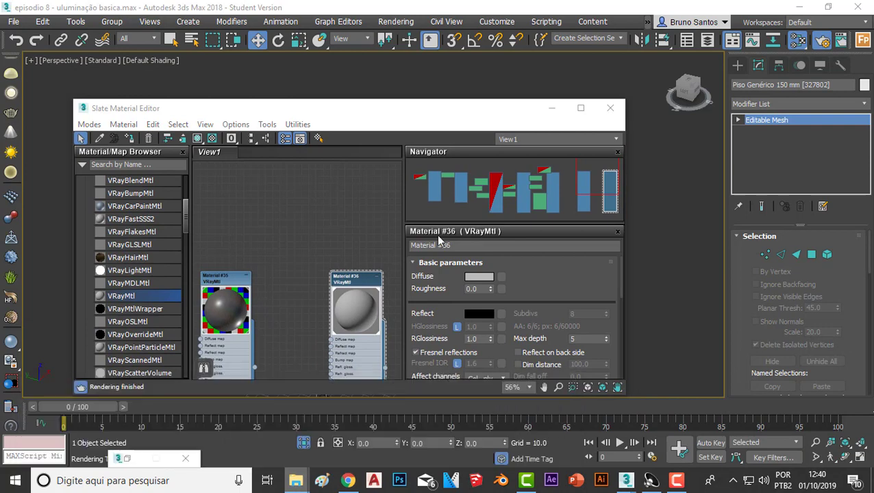
- Bring gesso.jpg from the gesso folder in and wire it to Material #36's Diffuse map
click(461, 247)
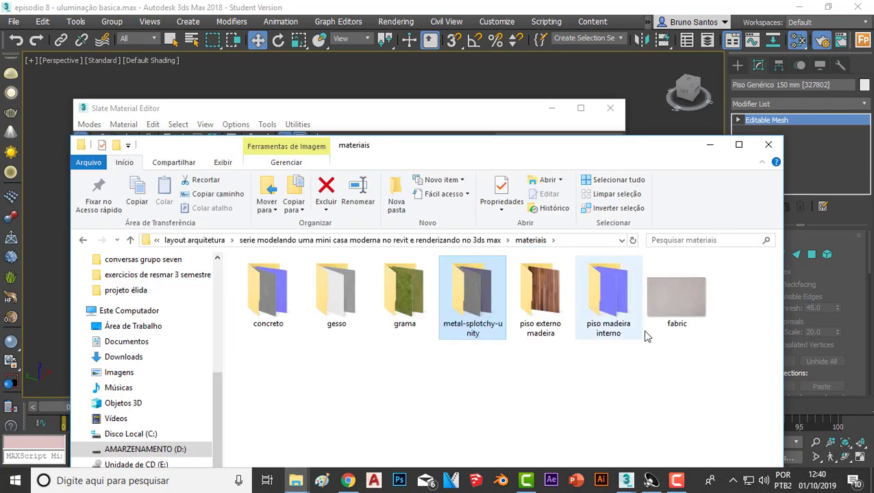
double_click(349, 310)
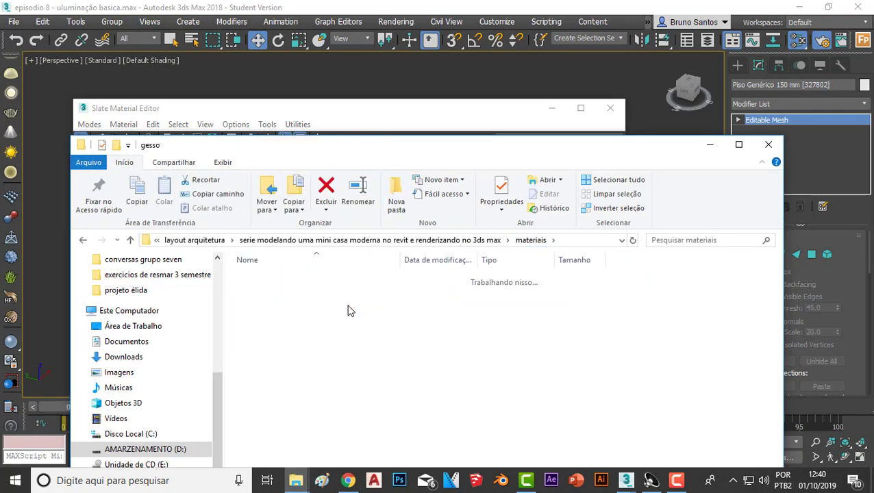
double_click(260, 289)
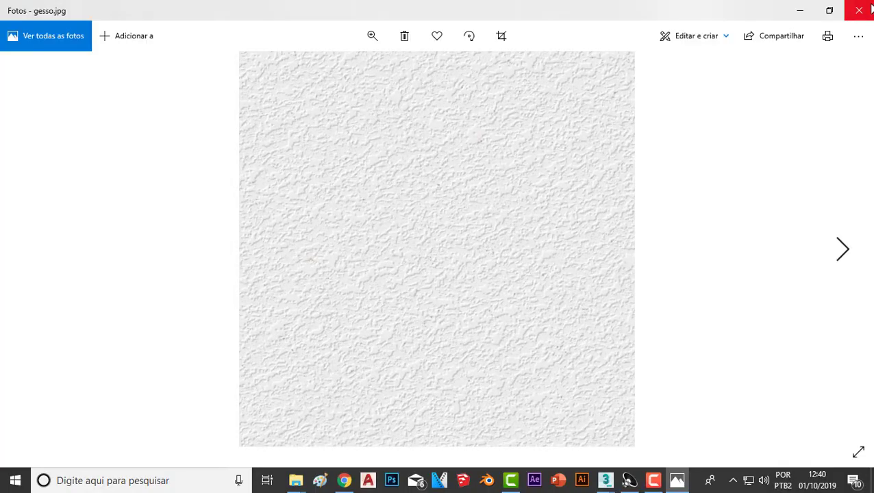
click(859, 11)
mouse_move(279, 292)
mouse_down()
mouse_move(595, 406)
mouse_move(566, 429)
mouse_up()
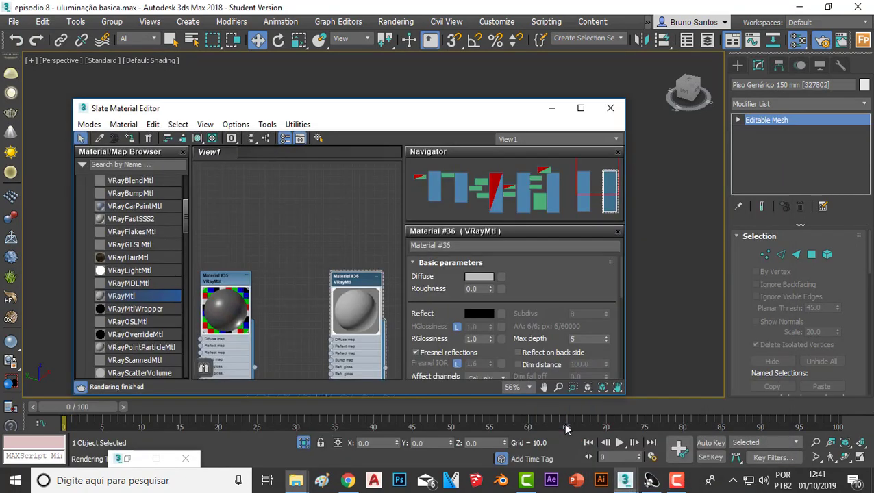
drag(565, 429, 299, 336)
scroll(299, 329, up, 3)
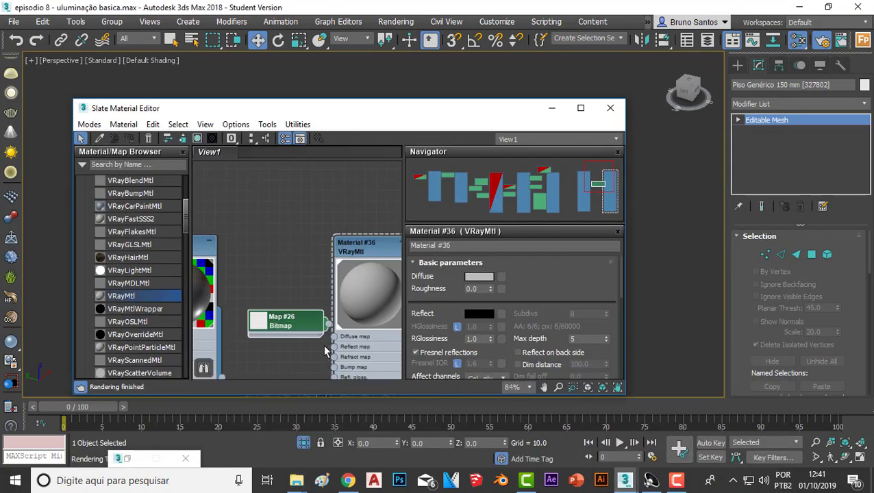
mouse_move(283, 282)
mouse_down()
mouse_move(313, 296)
mouse_move(273, 287)
mouse_up()
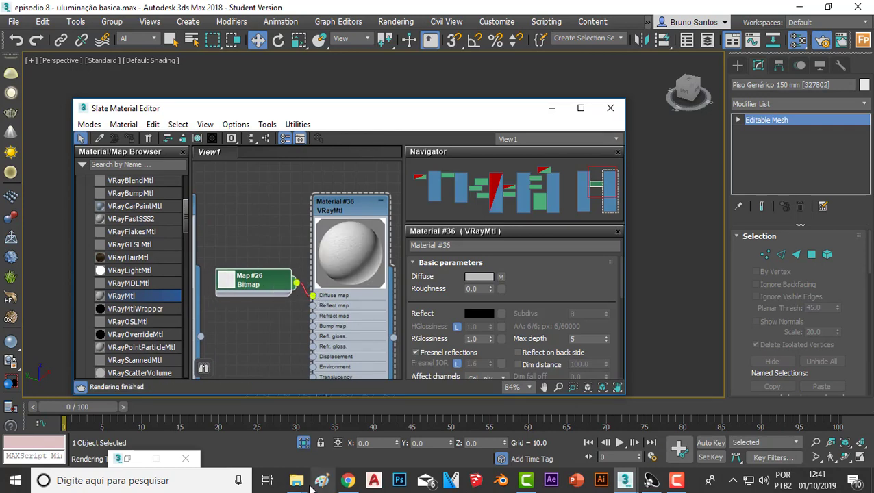
mouse_move(296, 481)
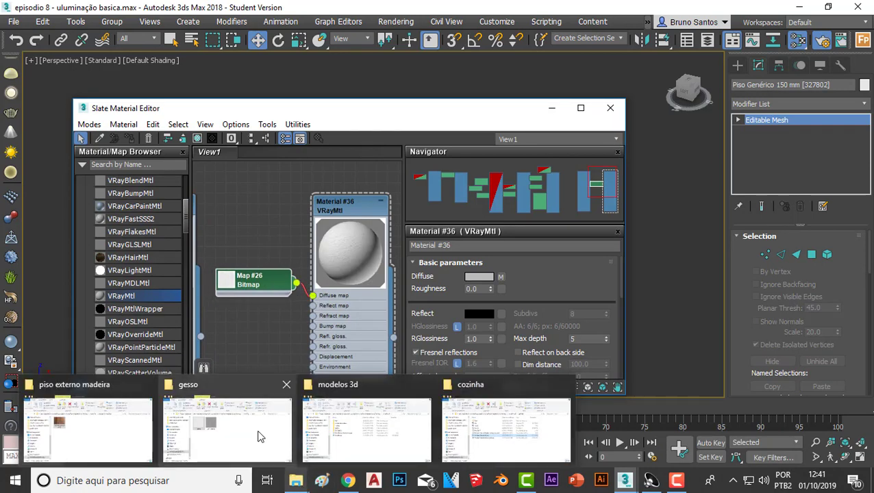
- Drop the gesso_bump image onto Material #36's Bump map input
click(259, 433)
mouse_move(337, 287)
mouse_down()
mouse_move(470, 306)
mouse_move(398, 479)
mouse_move(563, 431)
mouse_up()
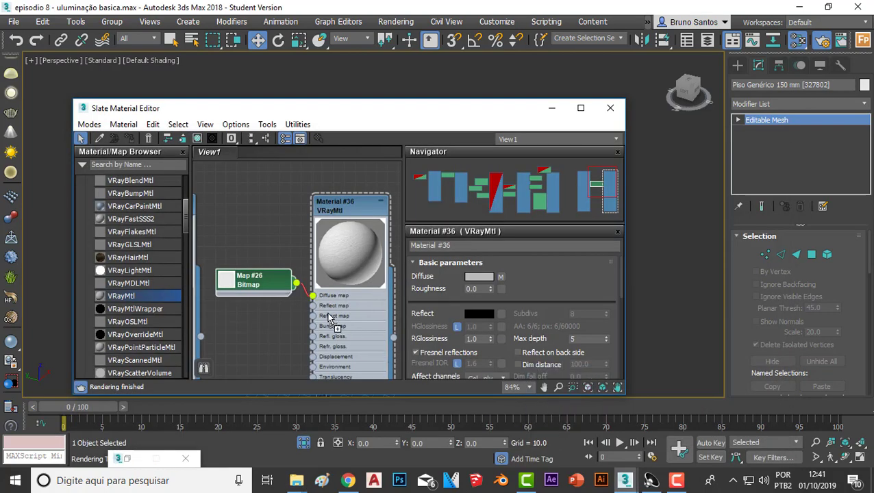
drag(560, 430, 258, 328)
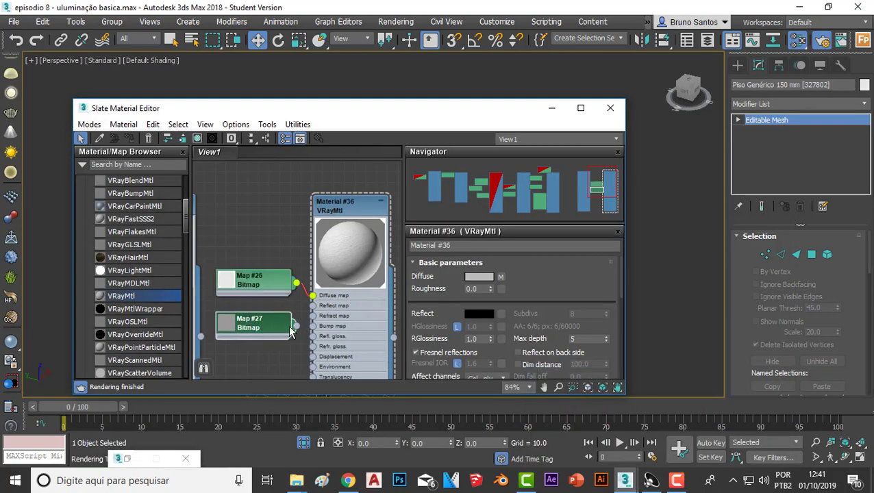
- Give Material #36 a grey reflection colour and 0.7 reflection glossiness
scroll(363, 261, up, 2)
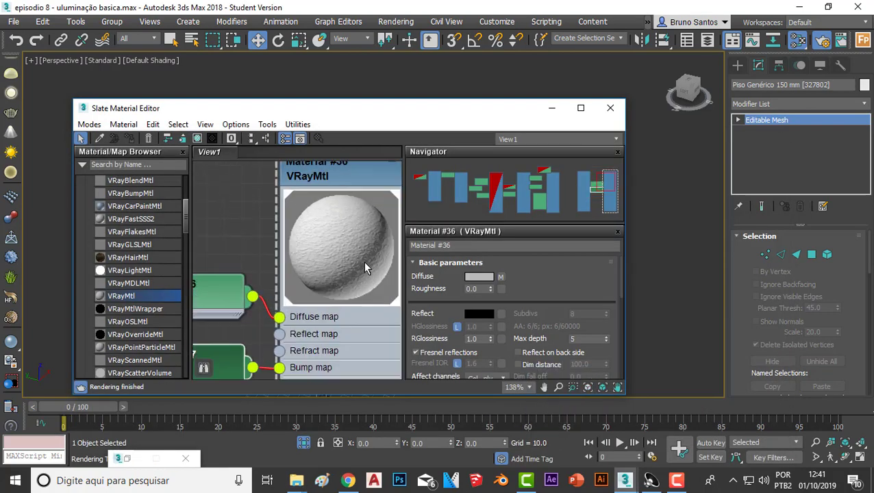
scroll(322, 230, up, 2)
scroll(335, 254, down, 2)
scroll(334, 254, down, 1)
scroll(335, 255, up, 2)
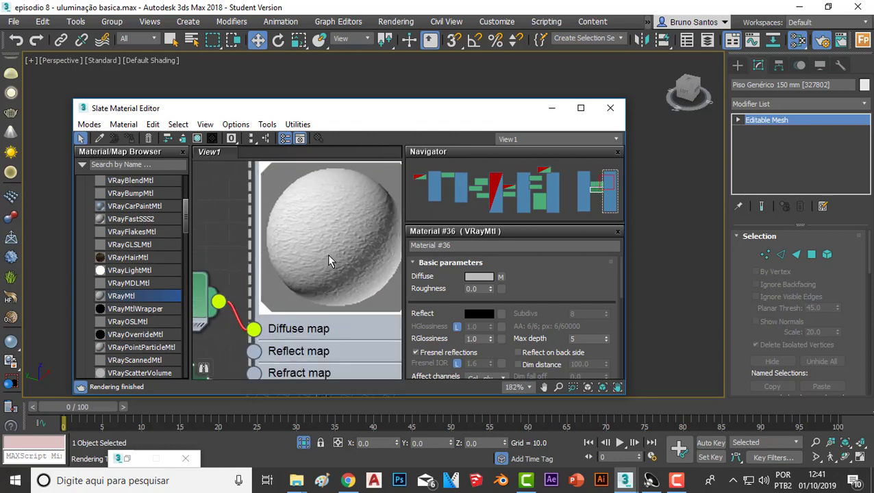
scroll(327, 254, down, 1)
scroll(328, 254, down, 1)
scroll(327, 254, down, 1)
click(484, 313)
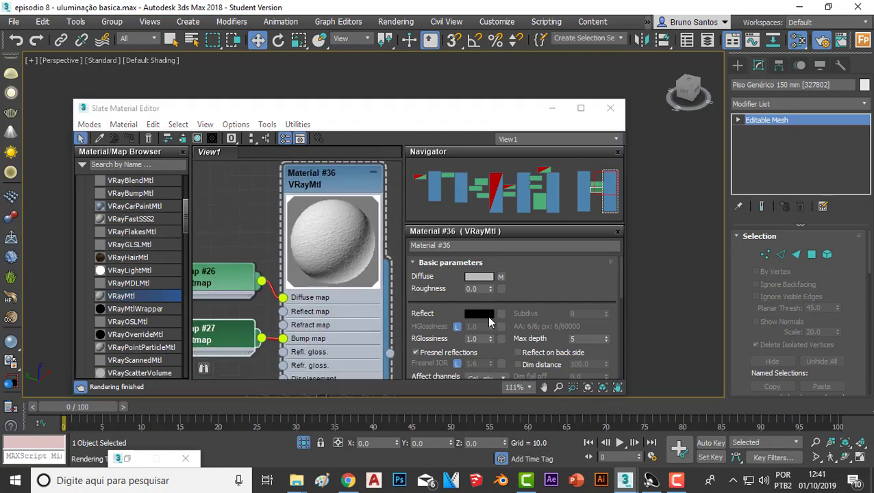
drag(375, 91, 375, 100)
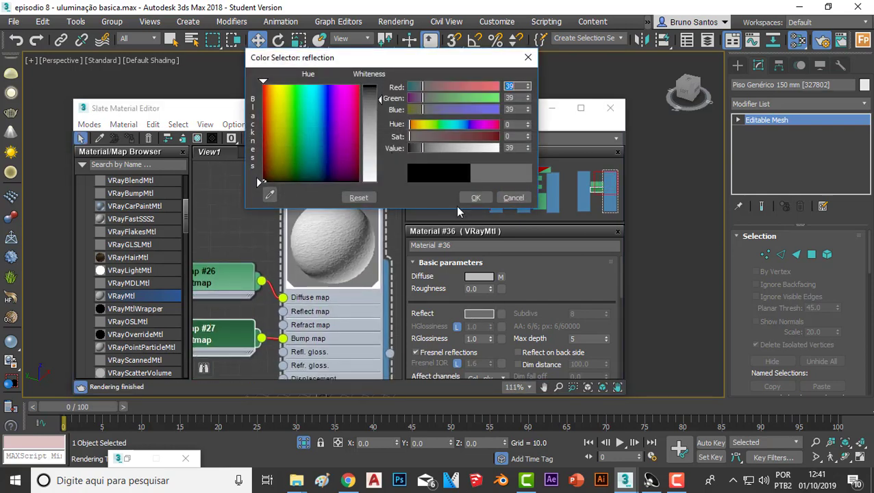
click(476, 198)
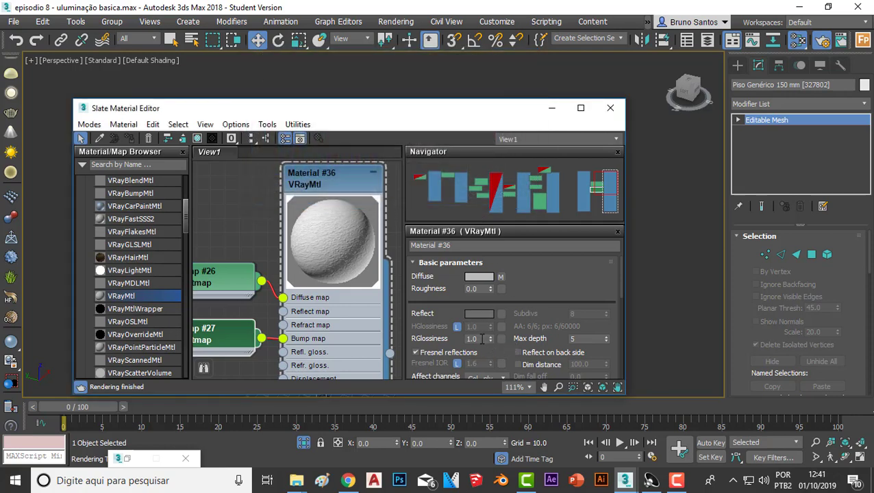
double_click(484, 339)
text(0.7)
scroll(341, 273, up, 5)
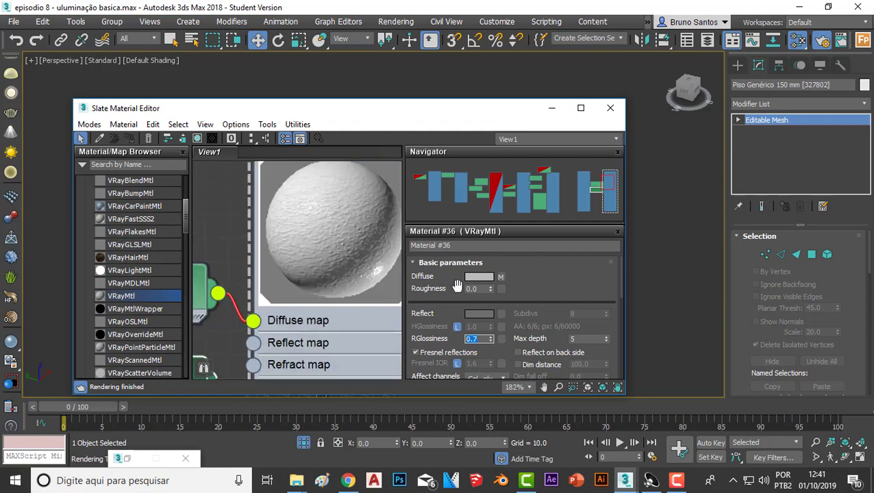
key(Return)
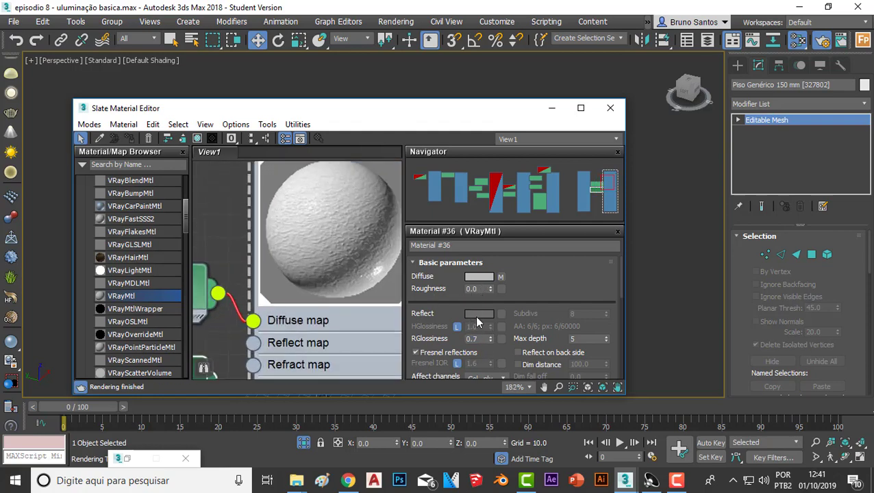
- Darken the reflection colour to a Value of 18
click(479, 314)
drag(379, 101, 381, 92)
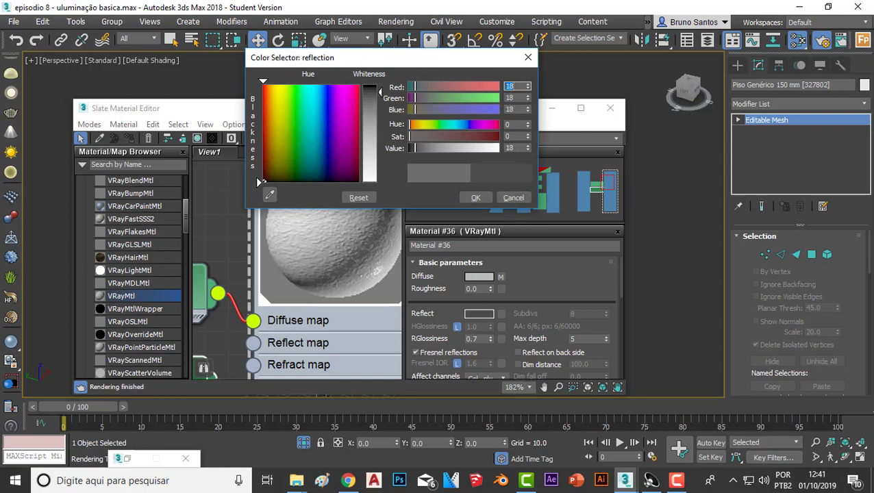
click(475, 197)
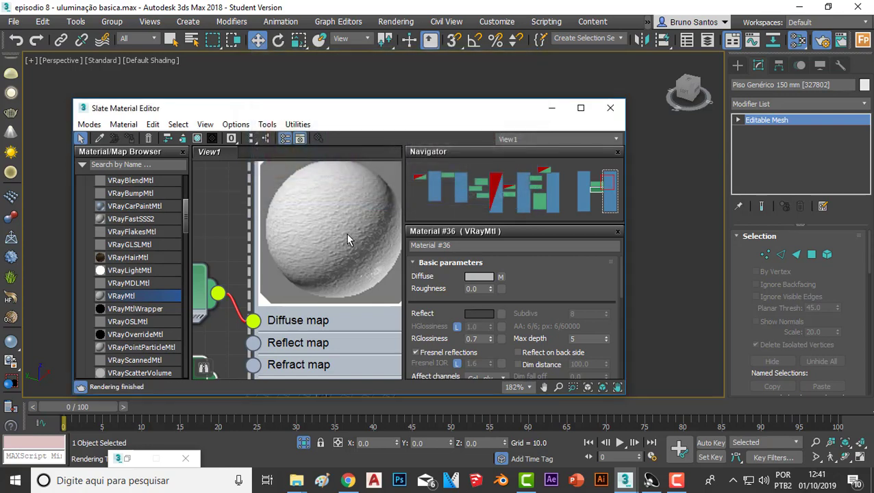
scroll(348, 240, down, 2)
scroll(339, 226, down, 3)
scroll(332, 205, down, 3)
scroll(325, 185, down, 2)
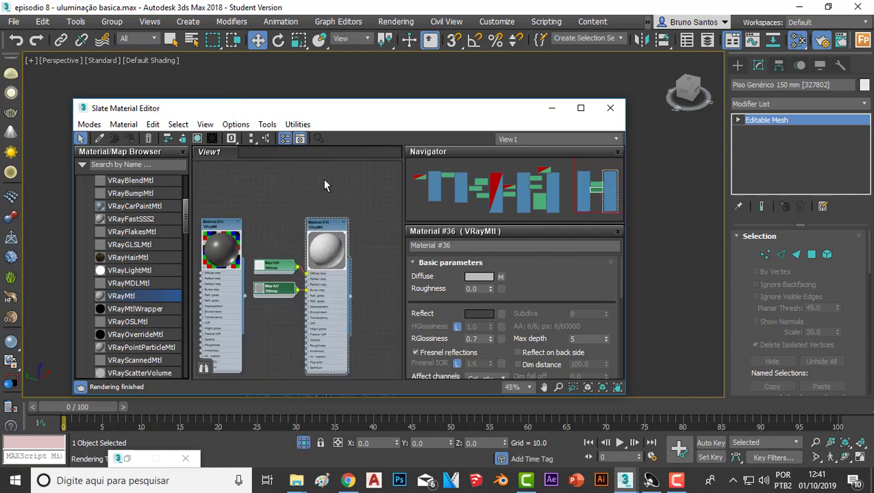
scroll(315, 236, up, 3)
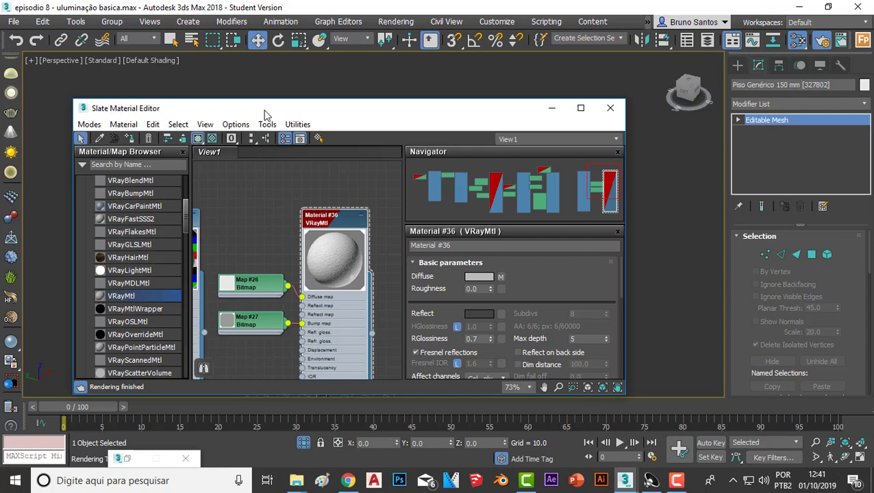
- Move the editor aside and zoom and orbit the viewport onto the textured slab
mouse_move(267, 115)
mouse_down()
mouse_move(289, 472)
mouse_move(269, 340)
mouse_up()
scroll(297, 272, up, 3)
scroll(322, 257, up, 2)
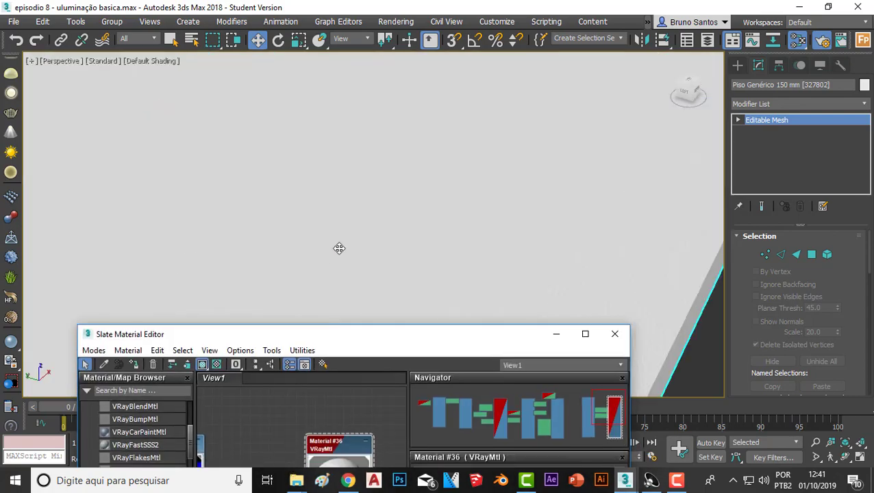
scroll(420, 272, up, 1)
scroll(418, 274, down, 3)
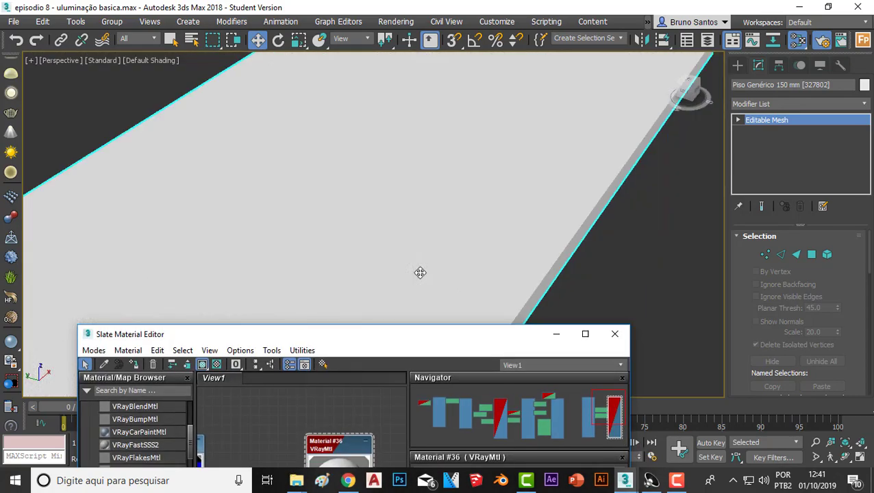
scroll(432, 269, down, 2)
scroll(479, 274, up, 1)
scroll(462, 273, down, 1)
scroll(463, 273, up, 1)
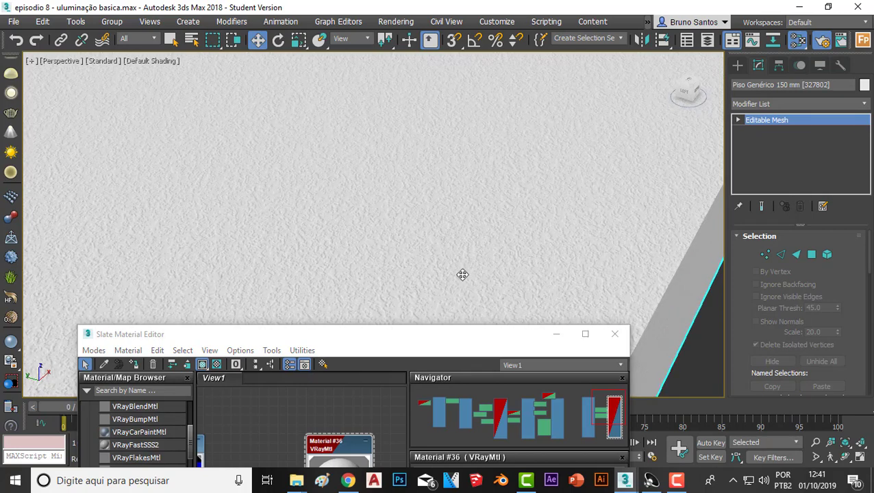
scroll(459, 288, down, 1)
mouse_move(461, 298)
alt+middle_down()
mouse_move(441, 245)
mouse_move(402, 219)
alt+middle_up()
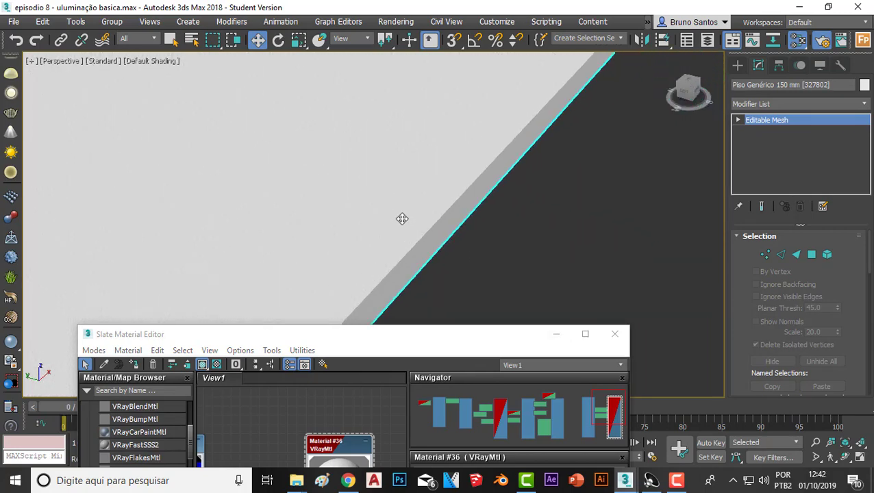
- Minimize the Slate editor, zoom out and pan to frame the whole house, and restore Render Setup
scroll(343, 412, down, 1)
click(556, 334)
scroll(379, 236, down, 3)
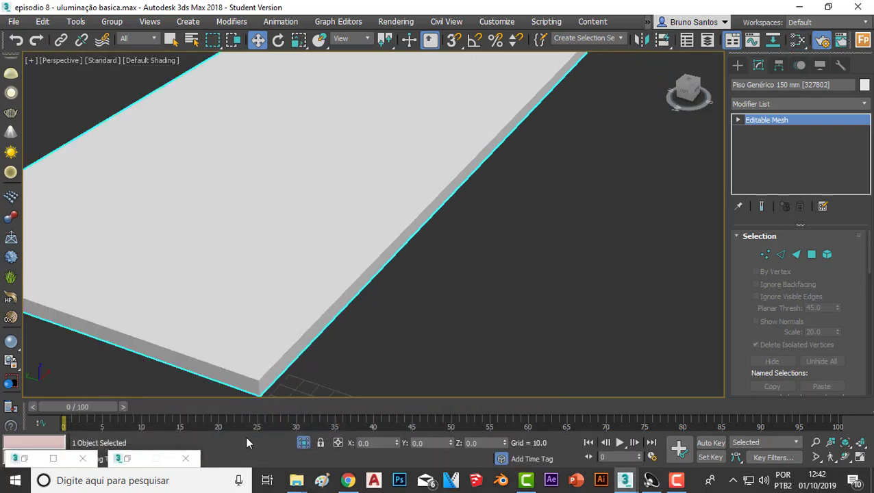
scroll(303, 332, down, 5)
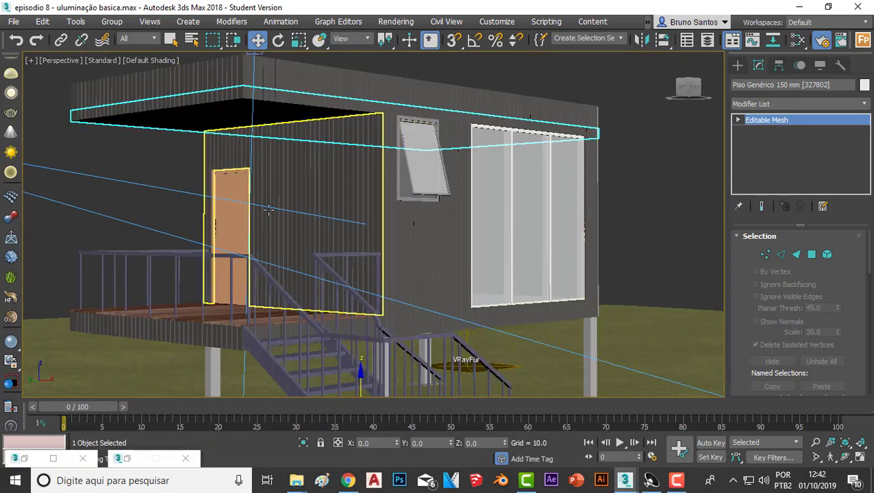
scroll(337, 184, down, 2)
scroll(336, 183, down, 3)
scroll(362, 144, up, 2)
scroll(362, 144, up, 3)
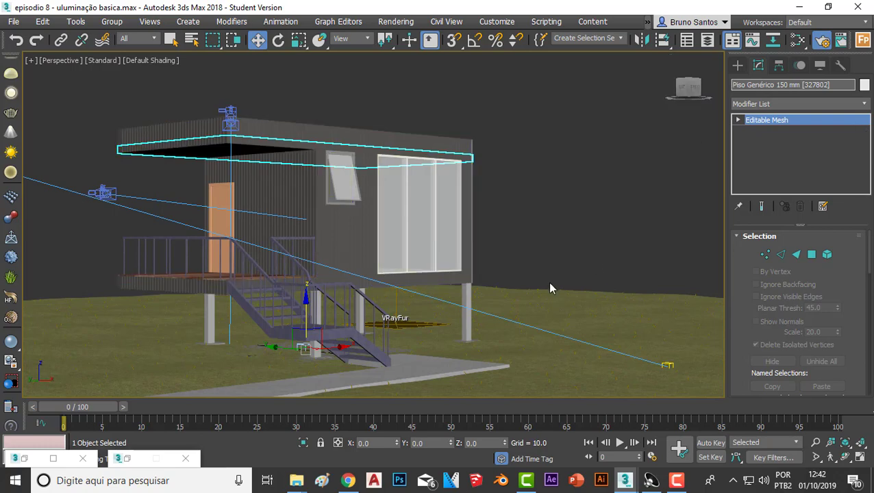
scroll(550, 283, down, 3)
middle_drag(566, 275, 548, 244)
scroll(515, 212, up, 2)
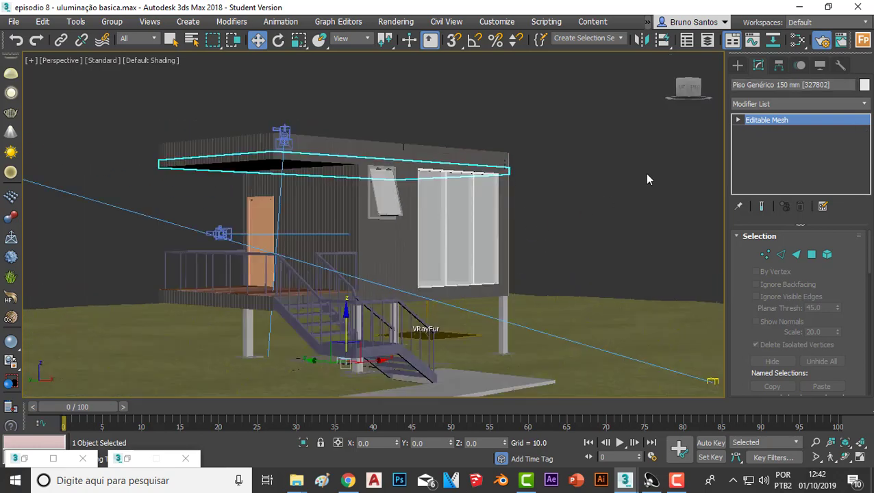
click(132, 461)
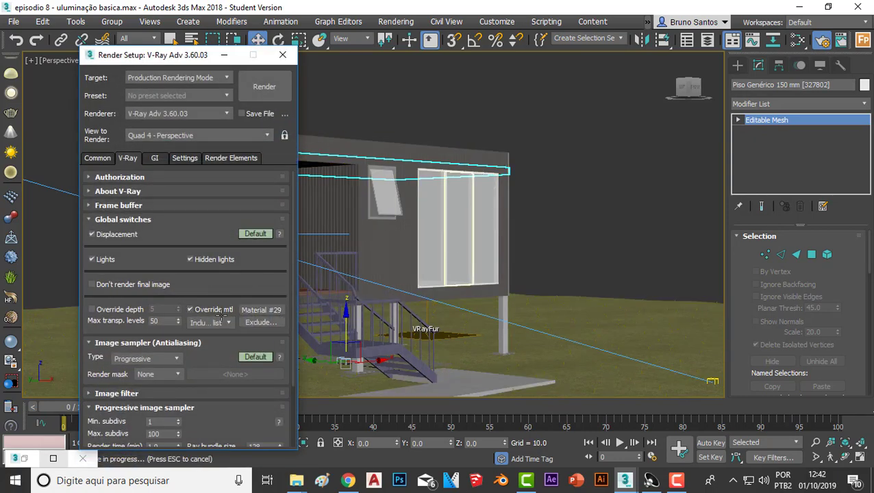
- Turn off Override mtl and view the scene through PhysCamera001 with the safe frame shown
click(190, 310)
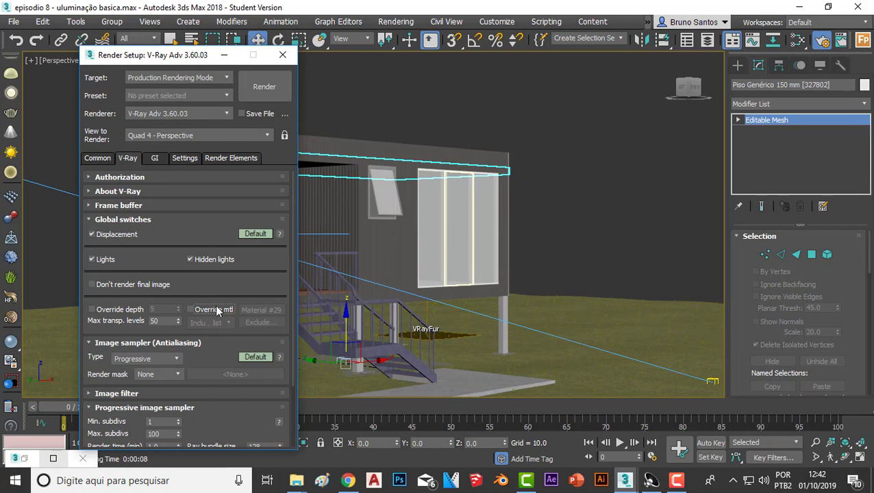
click(230, 57)
mouse_move(625, 480)
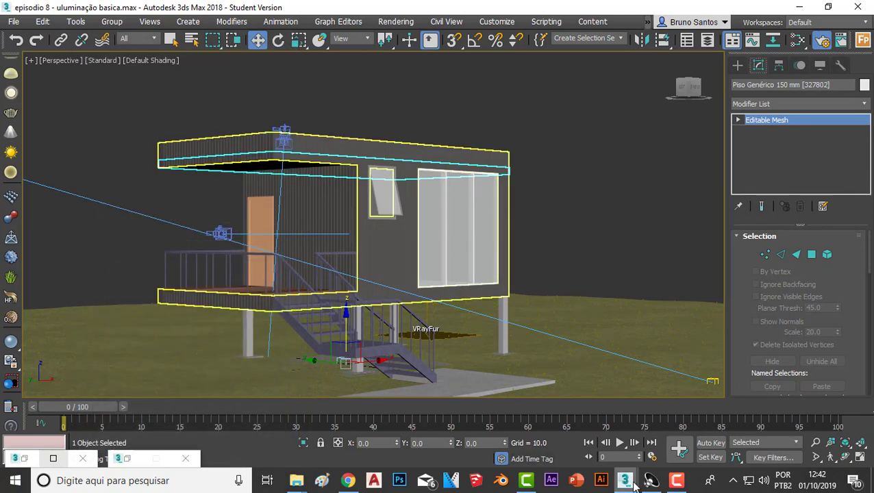
click(526, 173)
key(c)
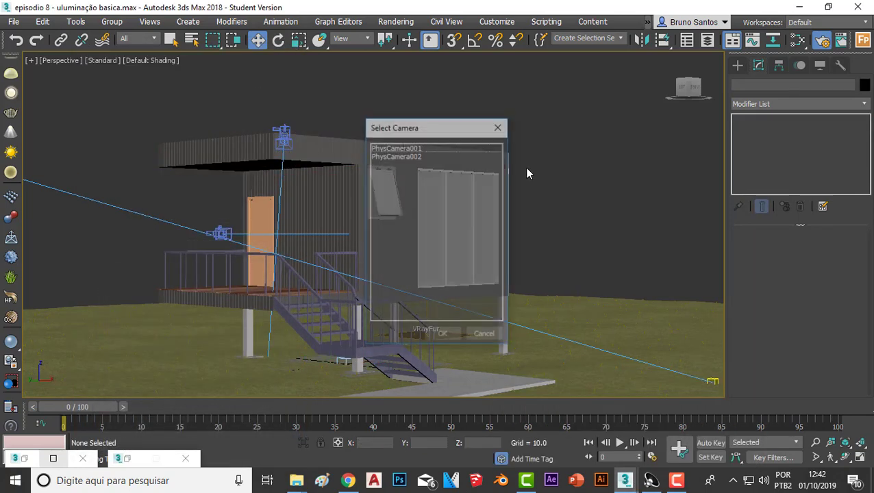
click(403, 148)
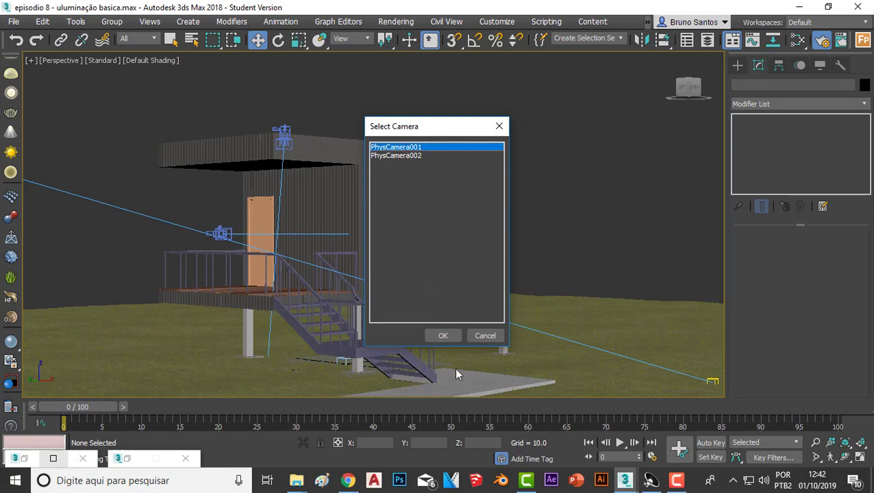
click(442, 336)
key(shift+f)
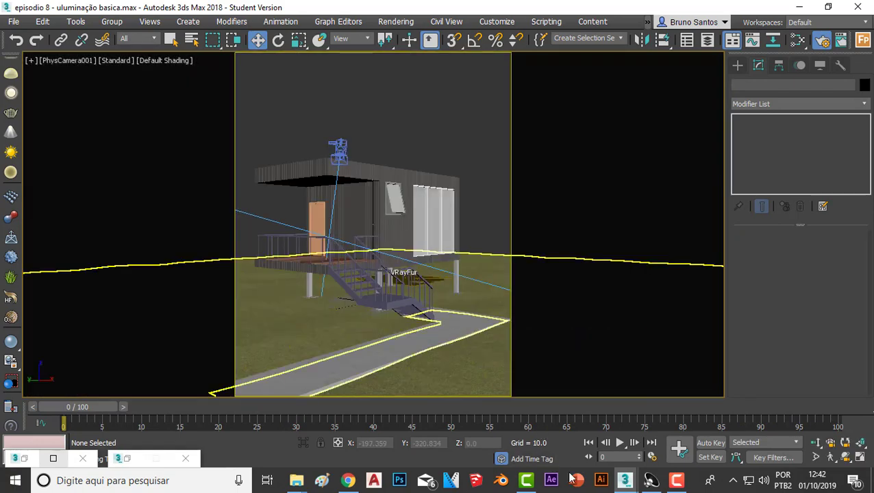
- Render the house through PhysCamera001 in V-Ray, stopping at pass 39
mouse_move(624, 480)
click(697, 432)
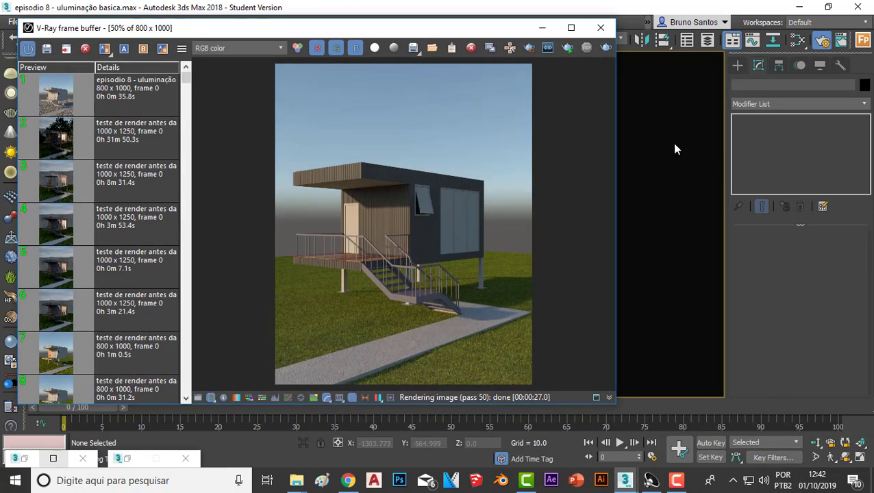
key(shift+q)
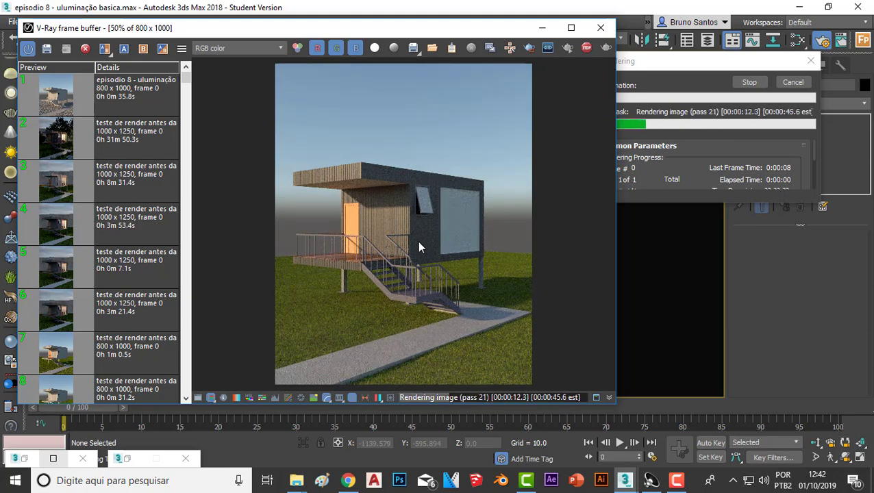
click(749, 82)
scroll(395, 219, up, 2)
scroll(387, 235, down, 1)
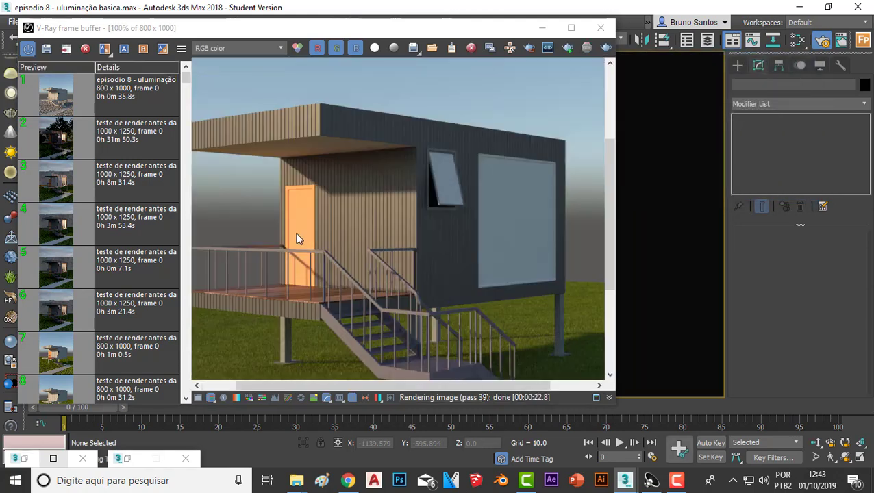
scroll(295, 233, up, 1)
scroll(292, 224, down, 1)
scroll(307, 231, up, 1)
scroll(302, 233, down, 2)
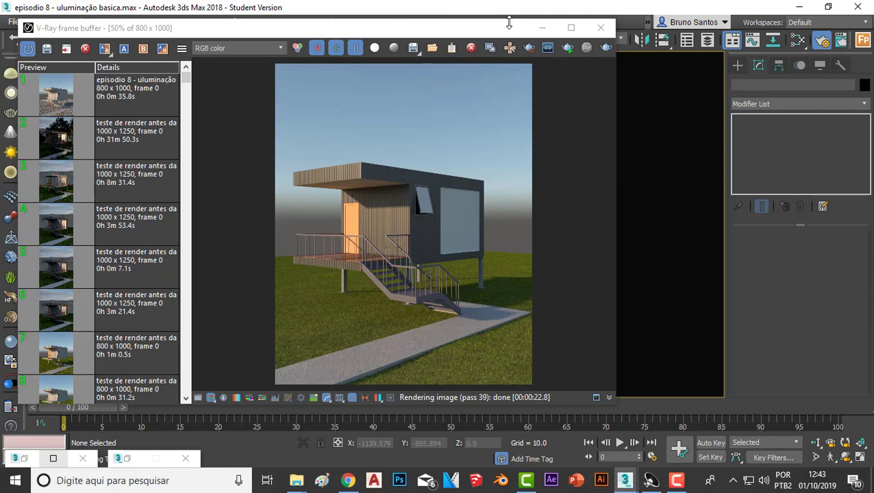
click(555, 30)
- Select the door and open the Slate Material Editor with M
click(317, 230)
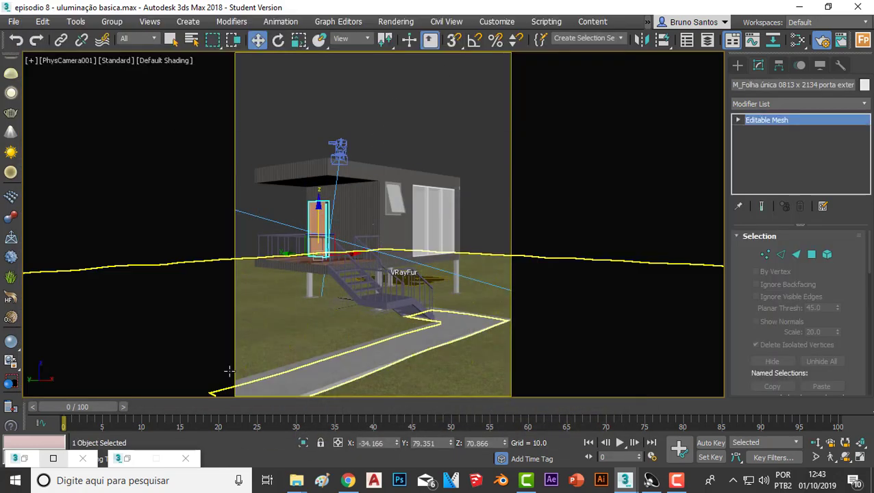
key(F10)
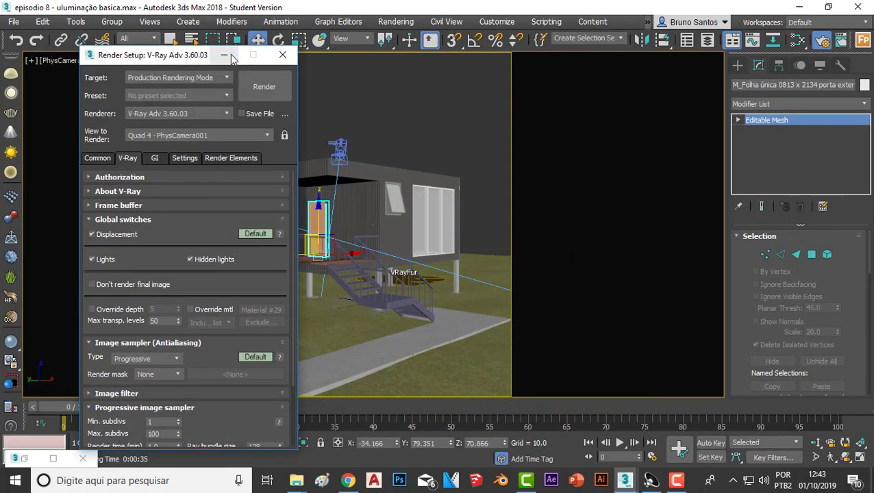
click(231, 55)
key(m)
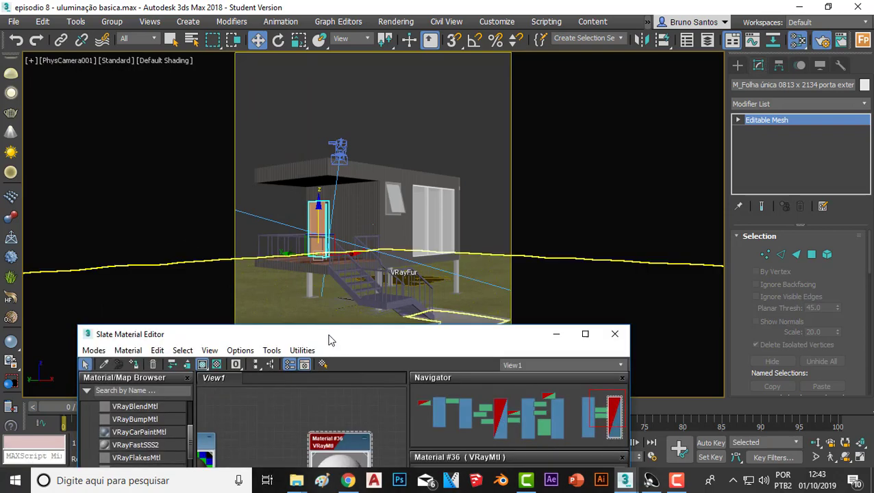
mouse_move(329, 340)
mouse_down()
mouse_move(277, 142)
mouse_move(352, 234)
mouse_move(379, 219)
mouse_up()
middle_drag(337, 344, 305, 344)
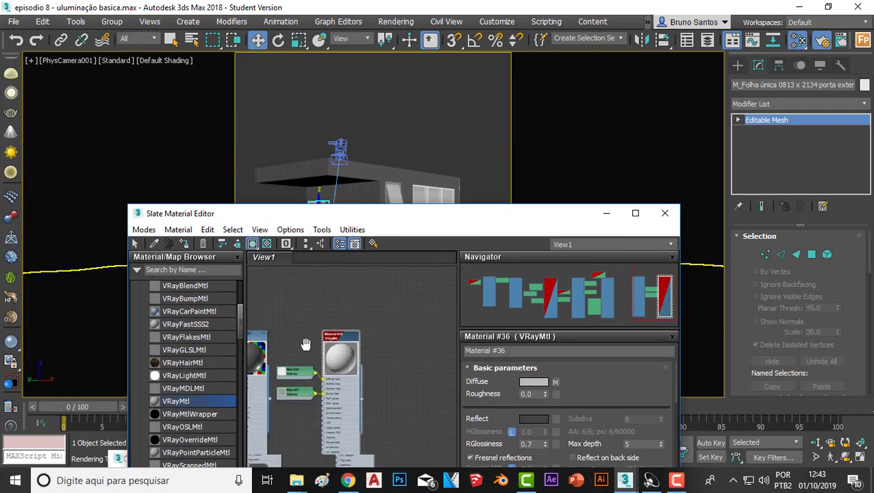
scroll(305, 344, up, 4)
scroll(328, 307, down, 3)
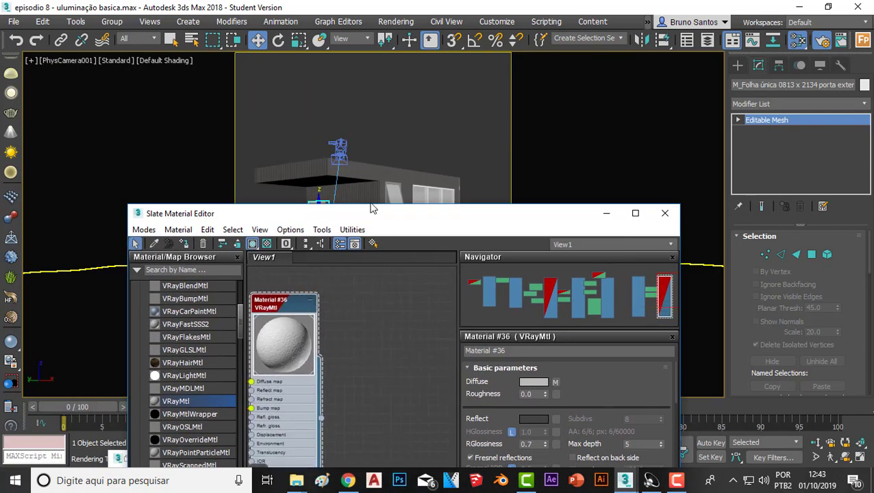
drag(384, 216, 320, 135)
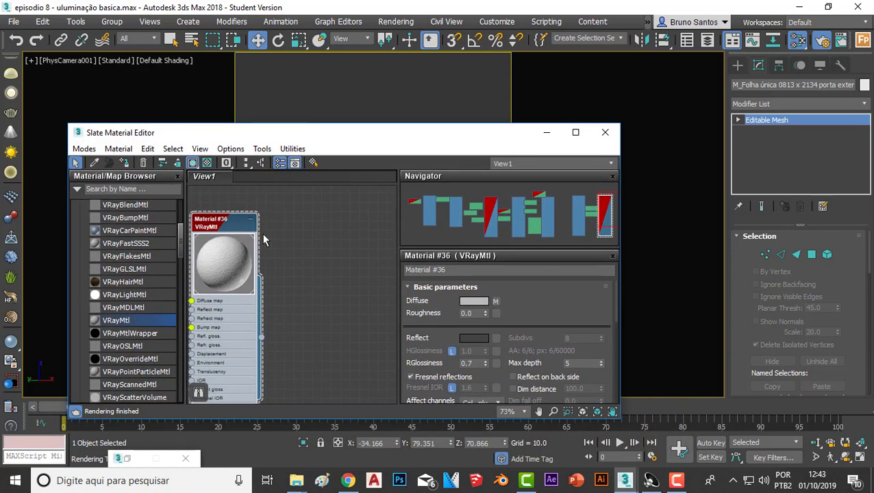
- Drag a new VRayMtl node, Material #37, into the View1 node view
drag(116, 328, 320, 223)
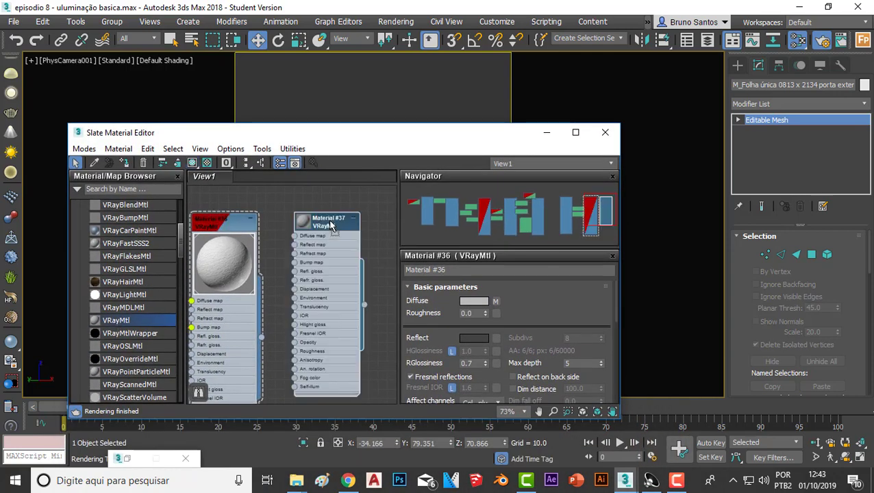
scroll(317, 218, down, 1)
scroll(332, 217, up, 3)
drag(332, 133, 306, 139)
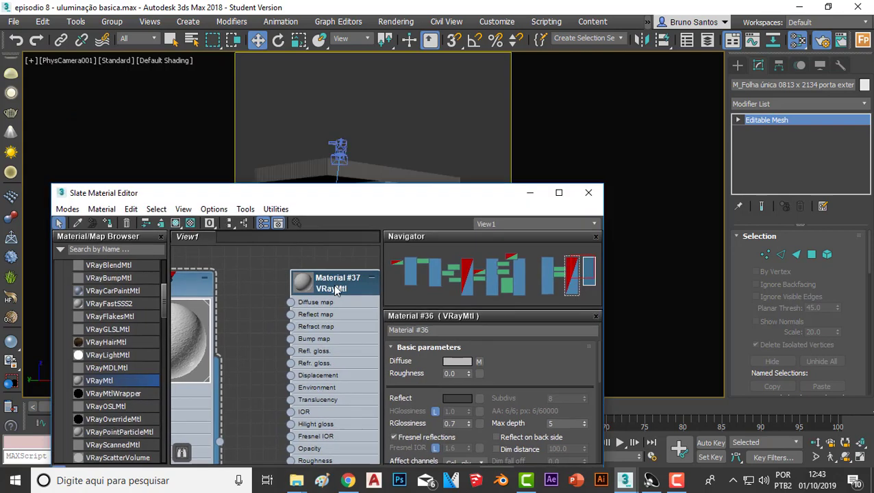
scroll(302, 226, down, 2)
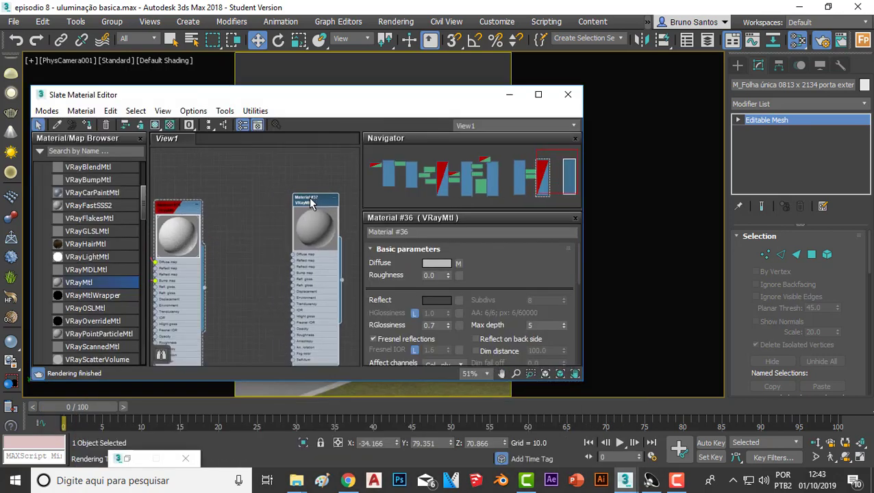
scroll(299, 209, down, 2)
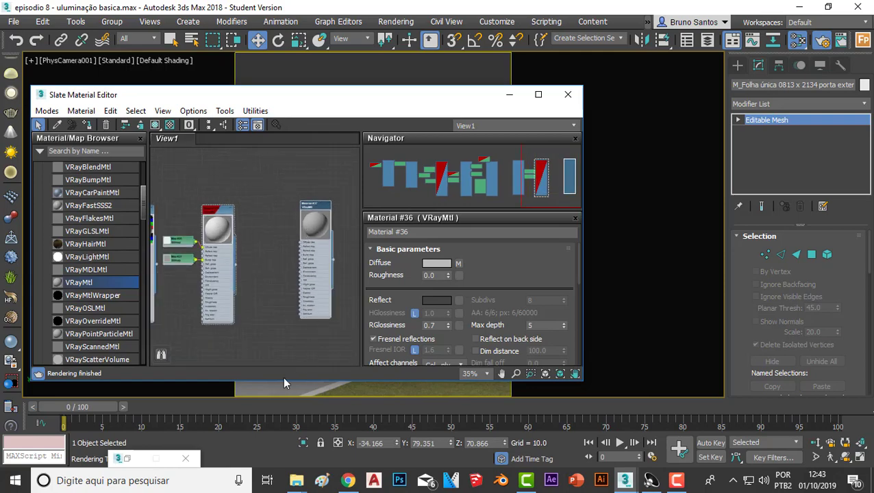
mouse_move(296, 480)
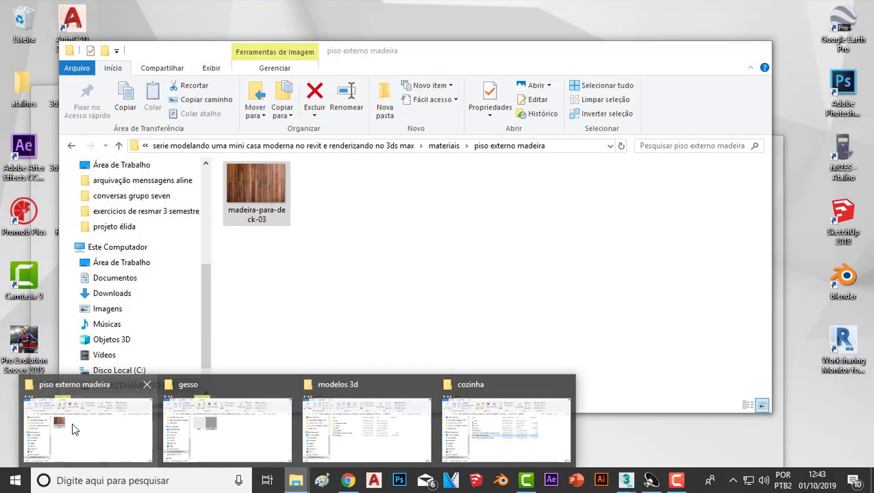
click(214, 425)
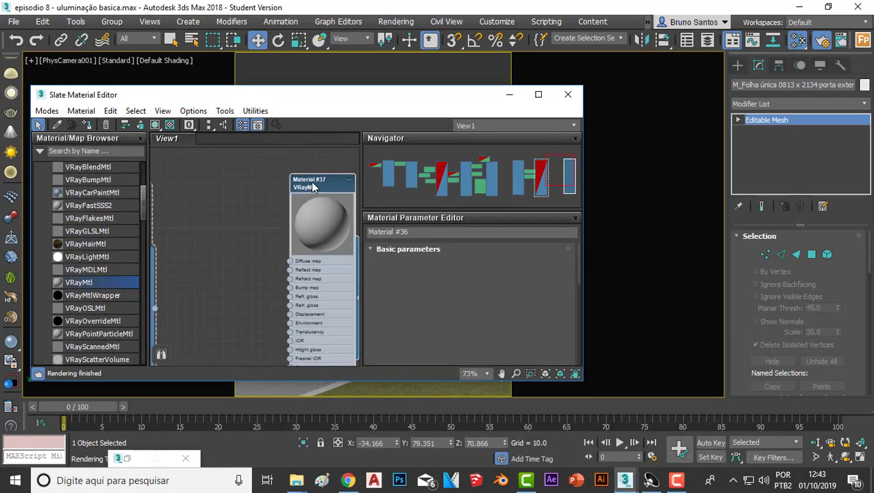
- Make Material #37's diffuse a golden yellow (206, 154, 15), then bring up its Reflect colour
double_click(312, 184)
click(442, 267)
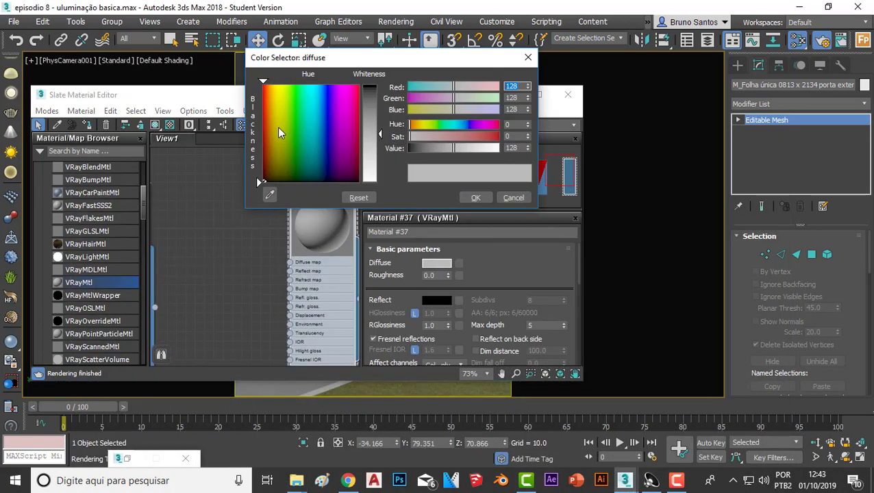
drag(279, 130, 275, 106)
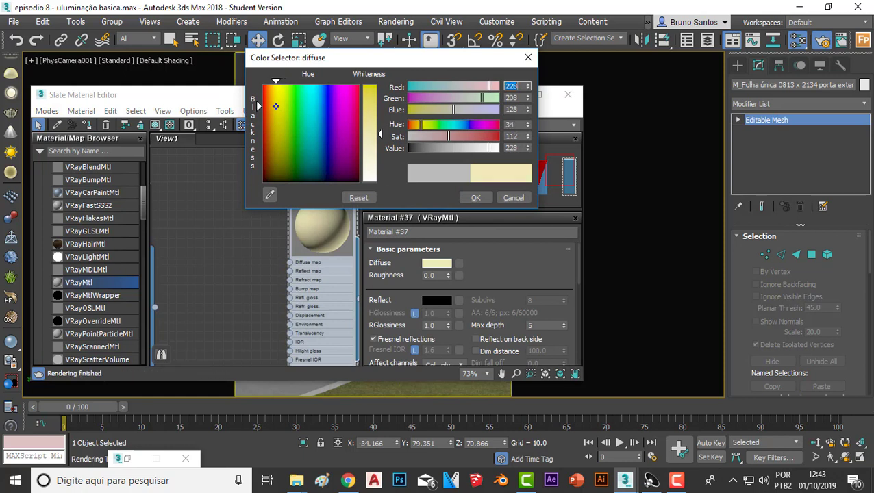
drag(383, 132, 380, 93)
drag(352, 59, 224, 55)
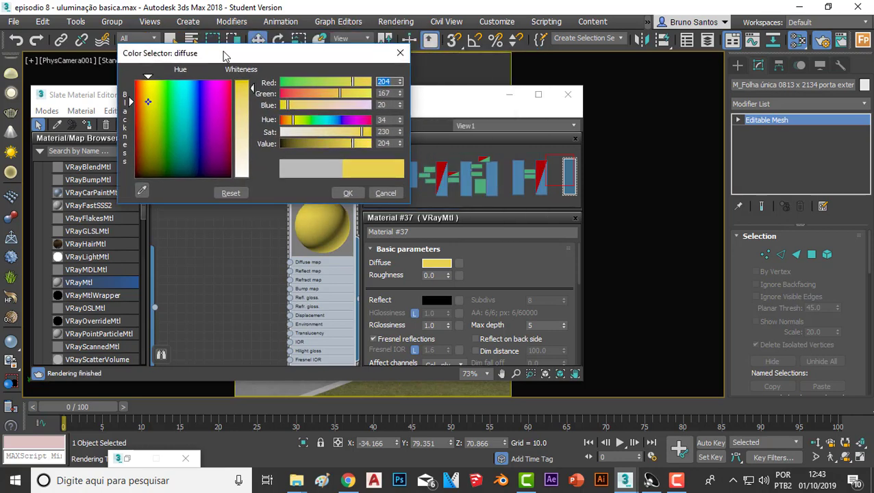
drag(251, 91, 252, 86)
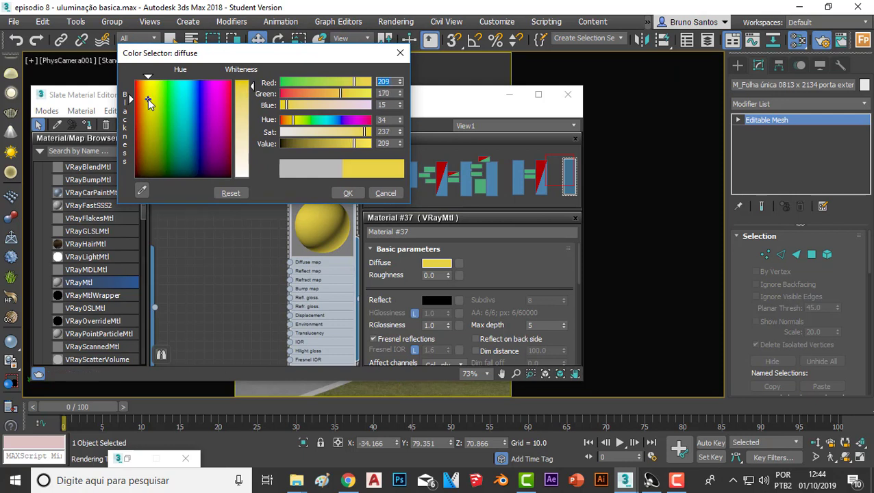
drag(147, 101, 147, 100)
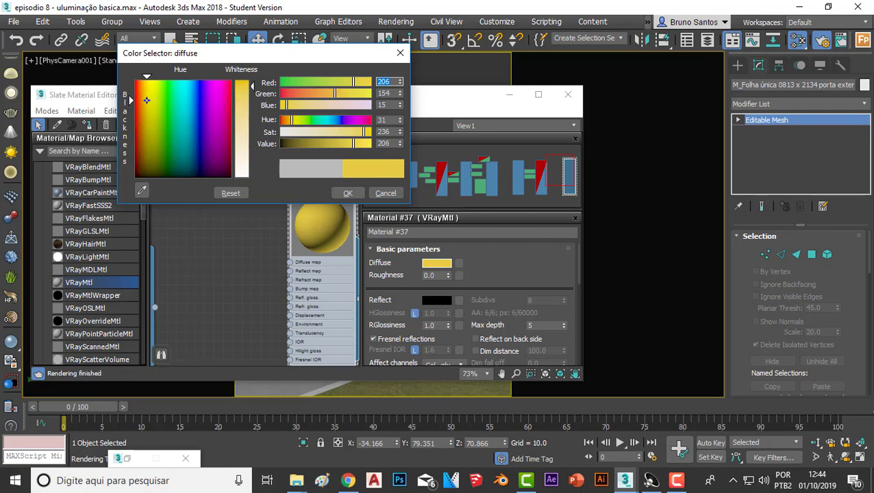
click(348, 193)
click(429, 302)
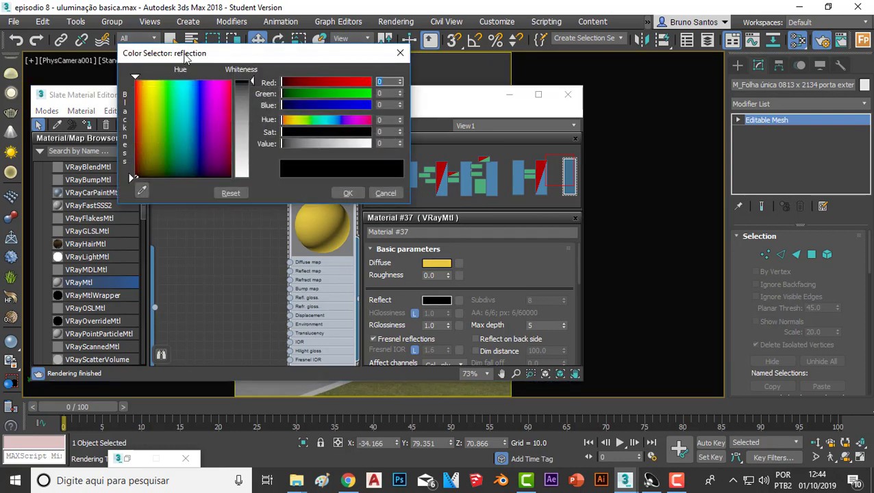
- Set Material #37's reflection colour to a light grey (about 143) with a checker preview background
drag(241, 84, 241, 117)
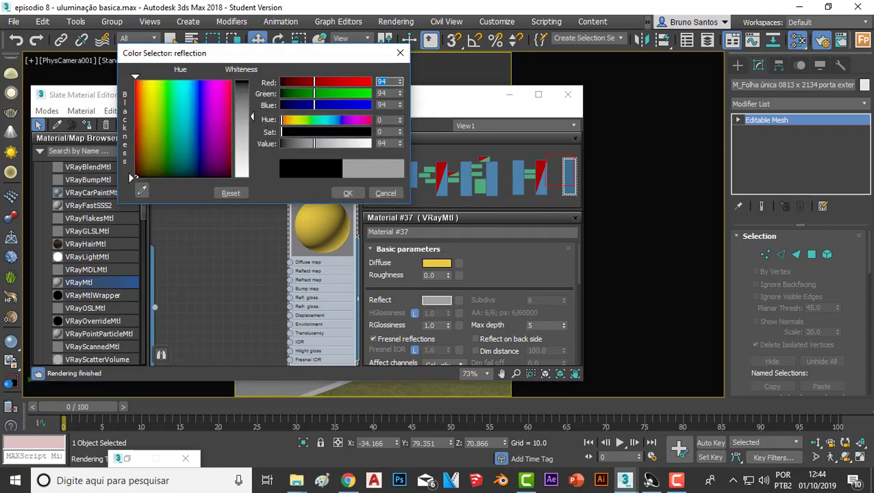
click(348, 193)
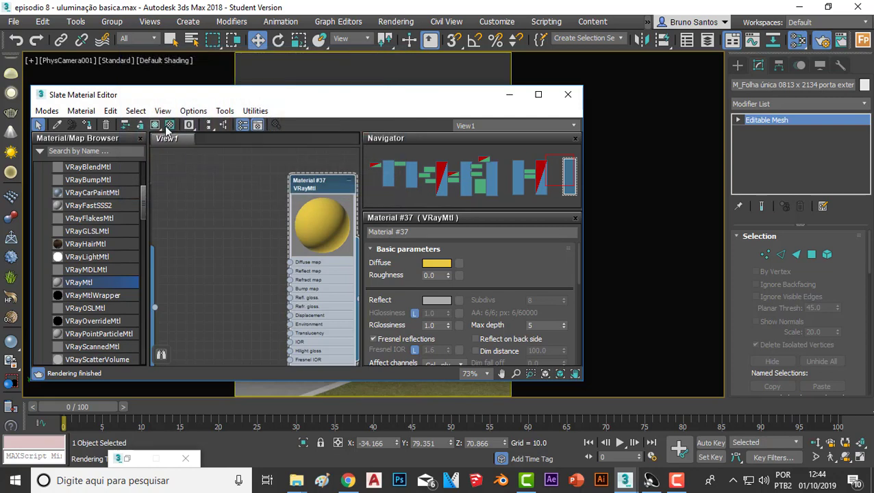
click(169, 124)
scroll(221, 221, up, 3)
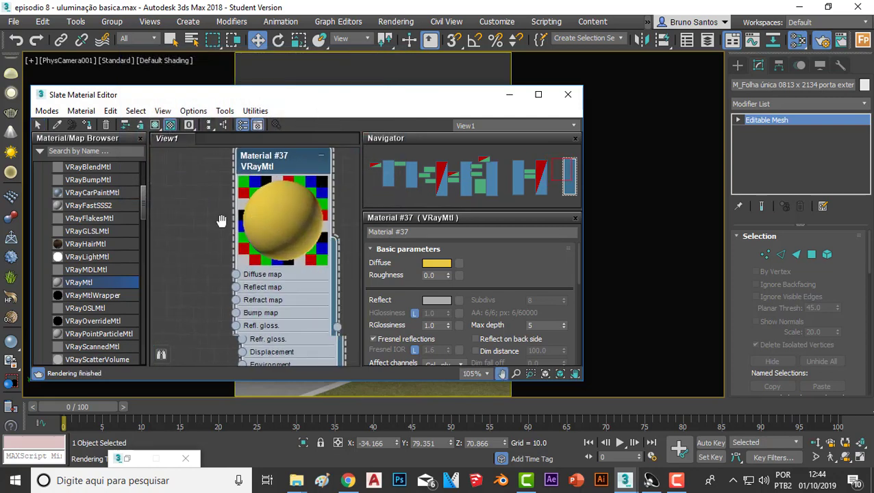
scroll(221, 221, up, 2)
middle_drag(221, 220, 204, 244)
click(432, 302)
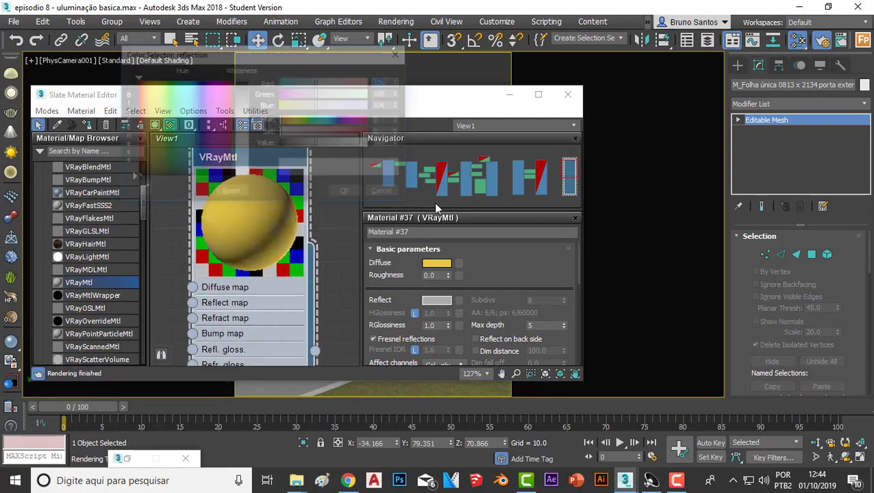
drag(252, 134, 252, 132)
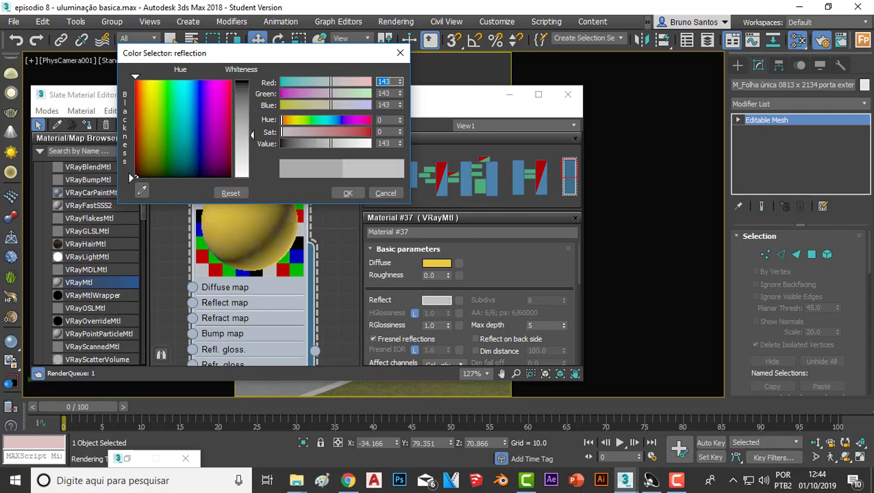
click(348, 194)
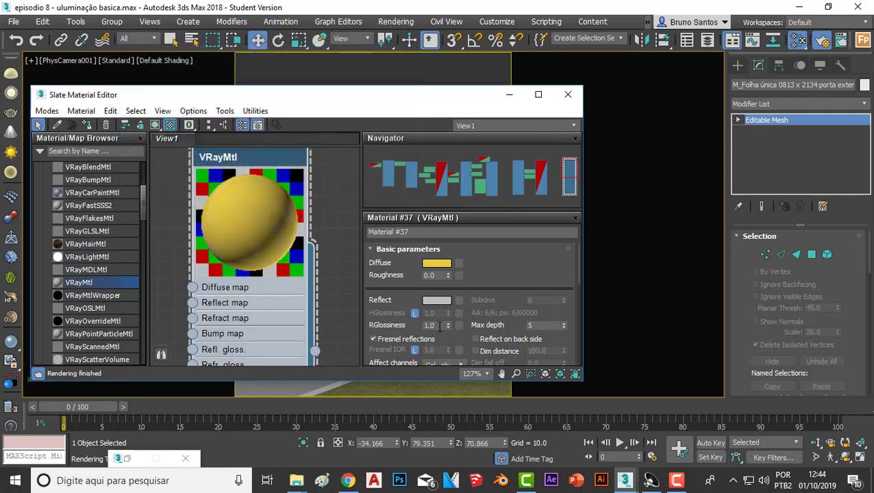
- Set the reflection glossiness to 0.6
double_click(438, 325)
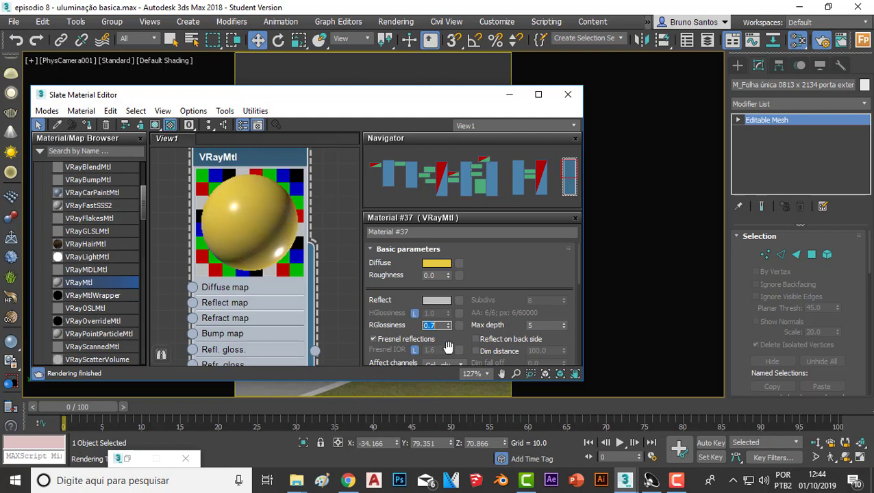
text(.5)
key(Return)
scroll(263, 243, down, 2)
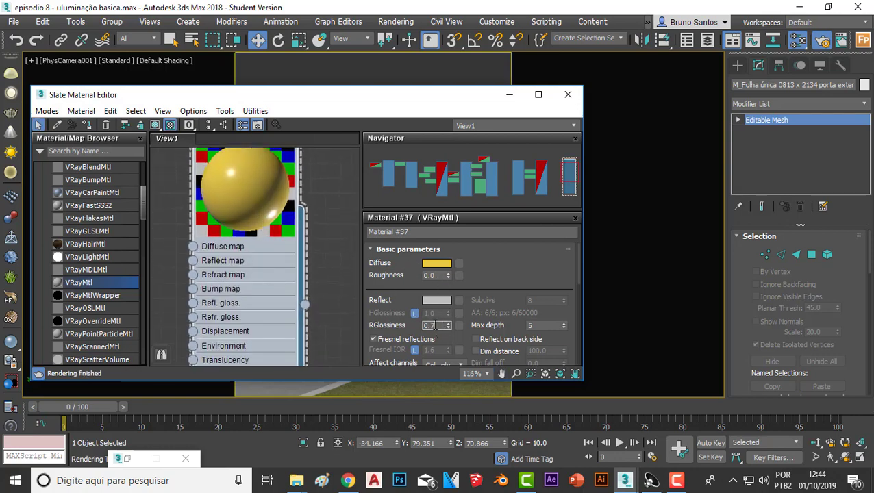
text(0.6)
key(Return)
- Set the refraction IOR to 2.0
scroll(255, 238, down, 1)
scroll(248, 245, up, 1)
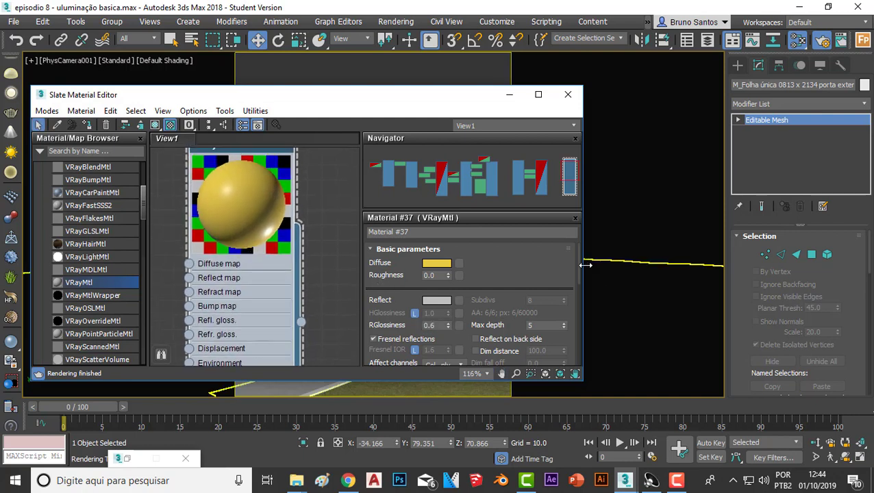
scroll(576, 277, down, 2)
scroll(575, 281, down, 2)
scroll(576, 282, down, 1)
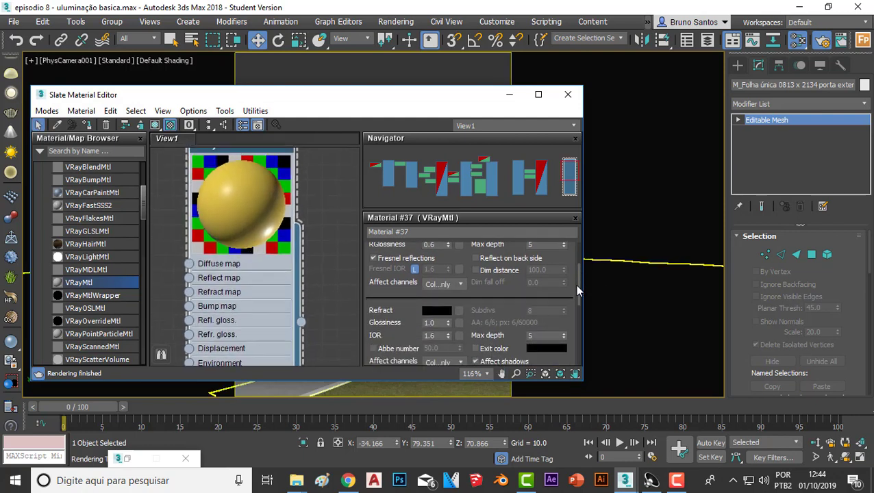
double_click(439, 331)
text(1.5)
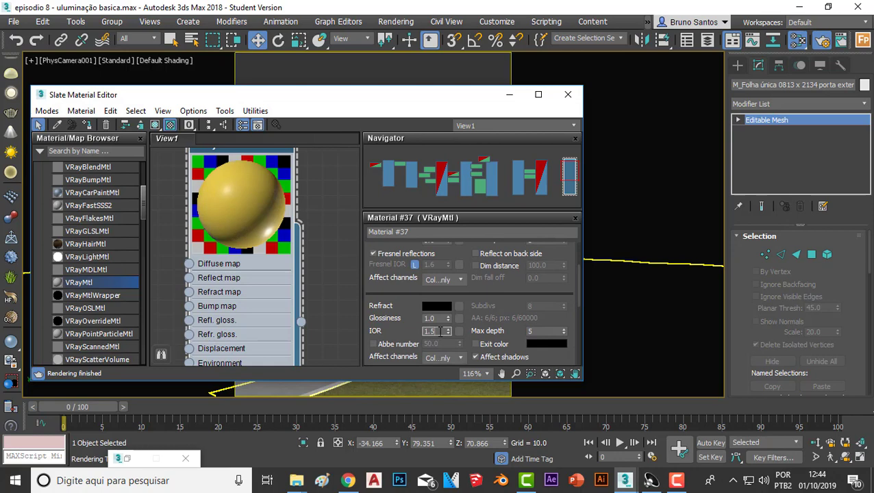
text(2)
key(Return)
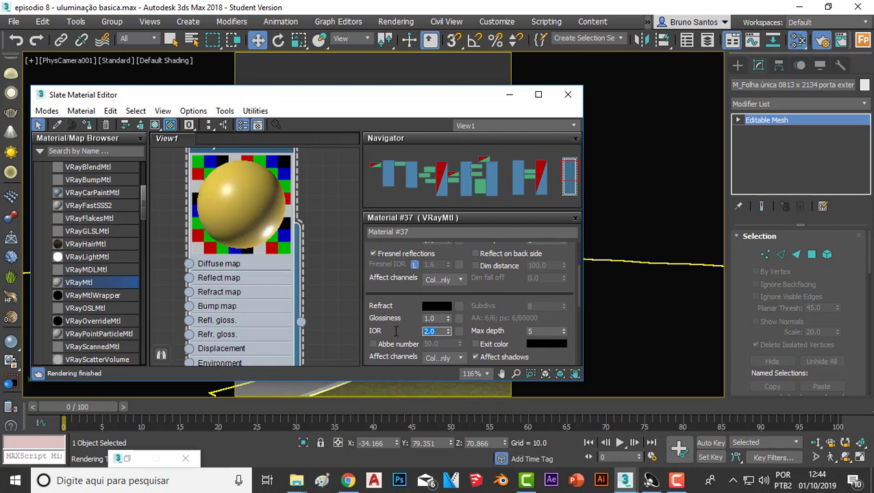
- Reposition the material editor windows to reveal the scene
scroll(252, 201, down, 1)
scroll(235, 207, up, 2)
scroll(248, 250, down, 1)
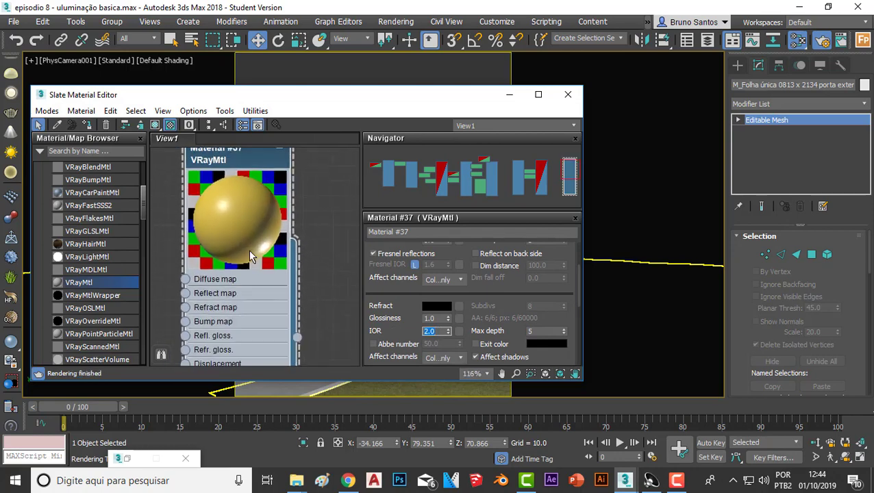
scroll(249, 251, down, 1)
scroll(249, 252, down, 2)
scroll(257, 224, up, 1)
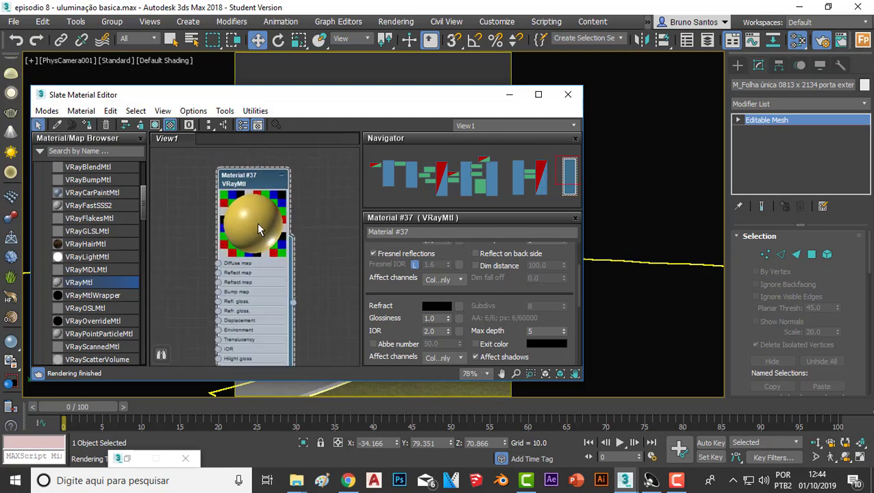
scroll(257, 223, down, 1)
drag(287, 96, 403, 101)
drag(585, 96, 502, 79)
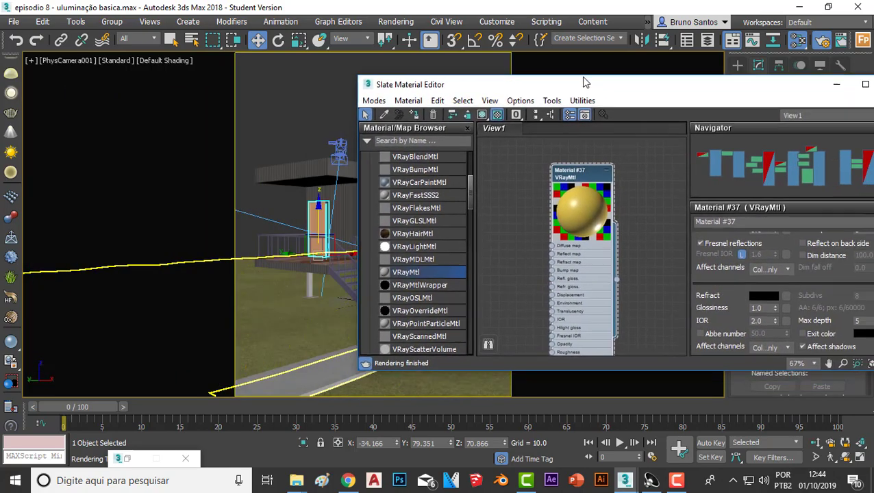
scroll(389, 177, up, 1)
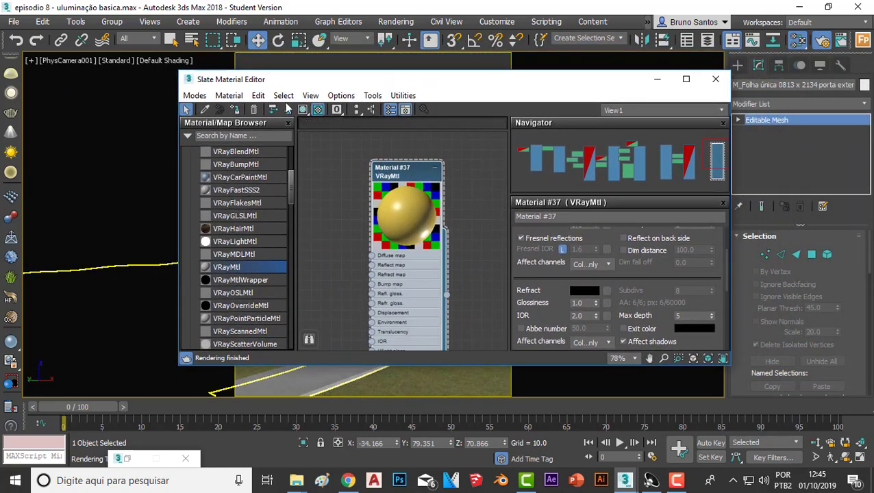
mouse_move(281, 78)
mouse_down()
mouse_move(477, 178)
mouse_move(240, 130)
mouse_up()
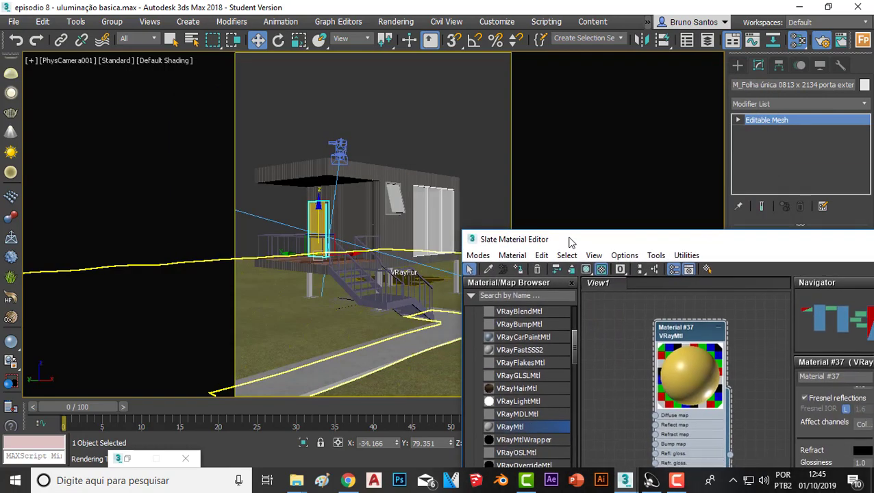
- Hide the material editor and select the small tilted window and the large window assembly in perspective view
click(614, 130)
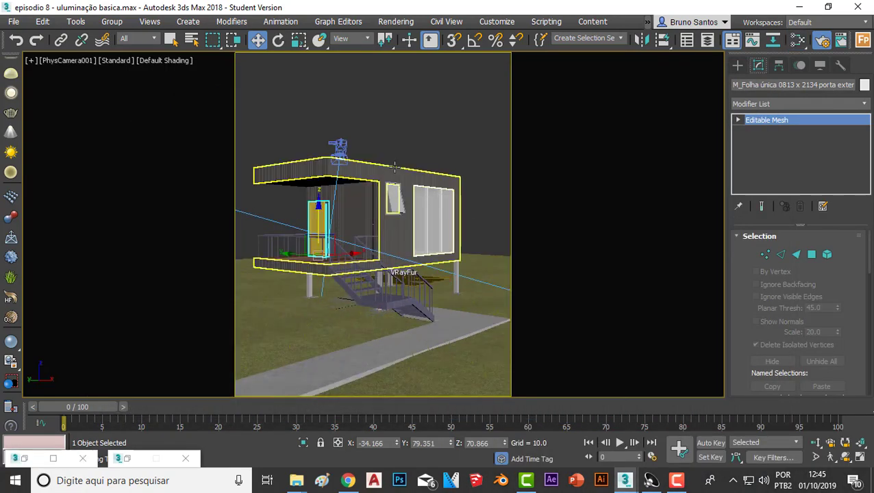
click(373, 128)
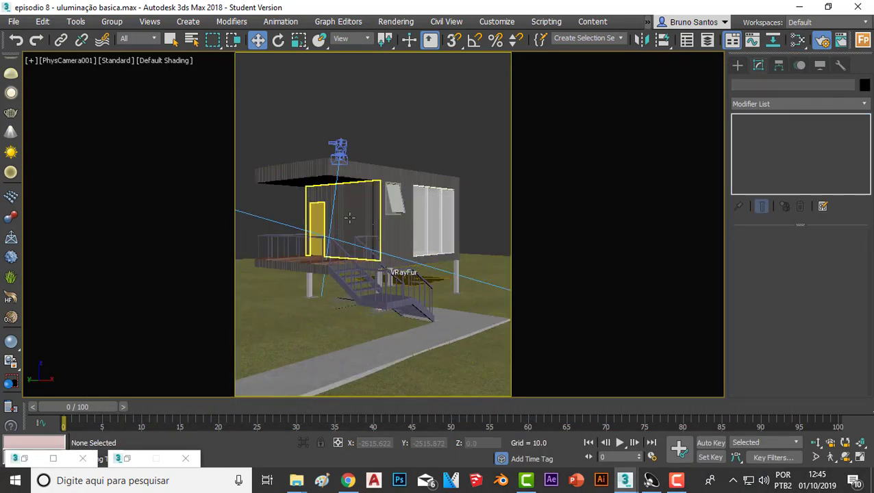
click(386, 187)
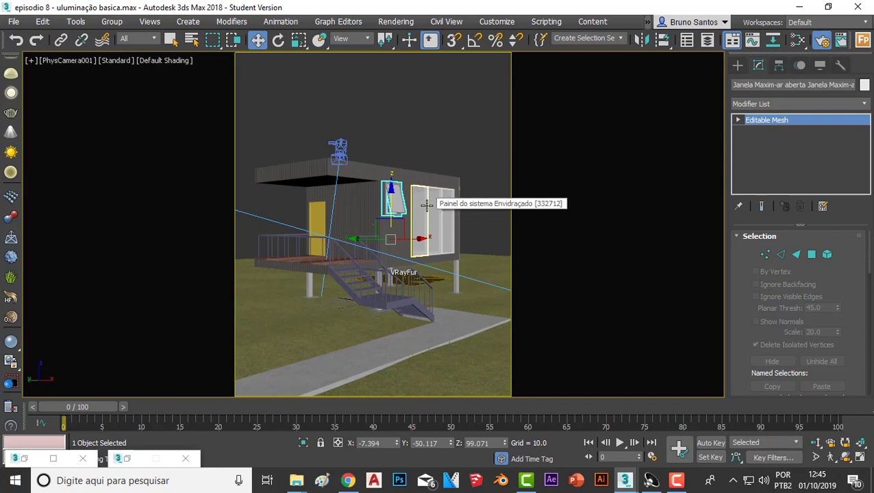
key(p)
scroll(437, 211, up, 2)
scroll(428, 212, up, 3)
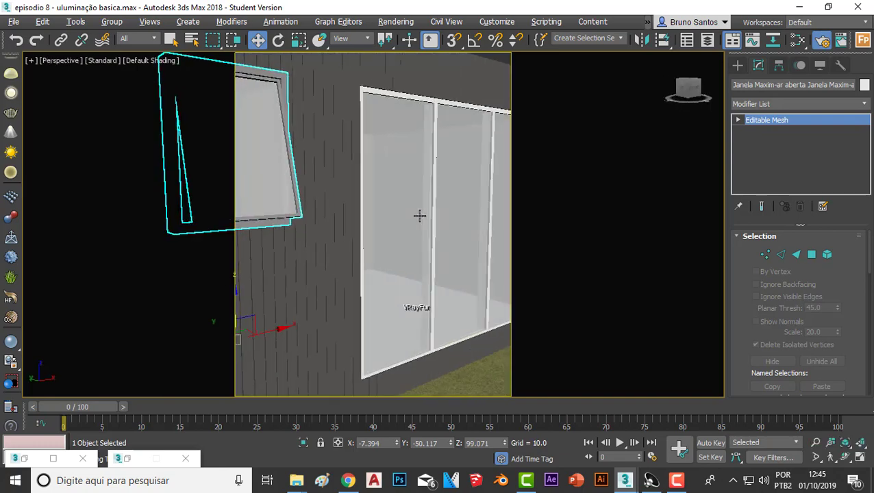
click(436, 101)
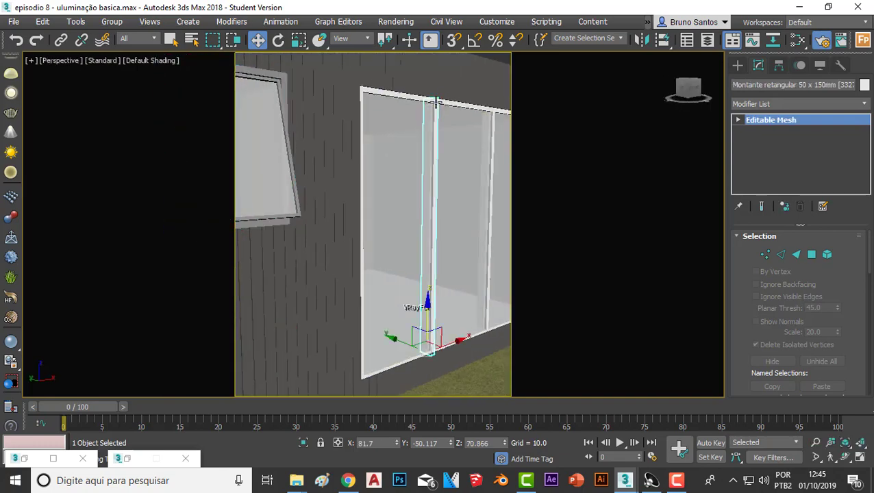
double_click(437, 102)
scroll(429, 189, down, 1)
scroll(389, 211, down, 2)
scroll(373, 225, down, 1)
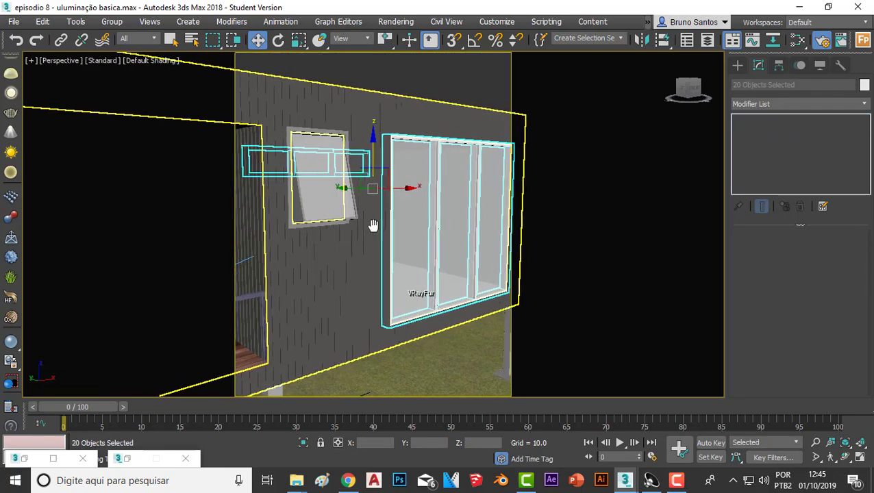
alt+middle_drag(440, 150, 371, 308)
scroll(371, 309, down, 2)
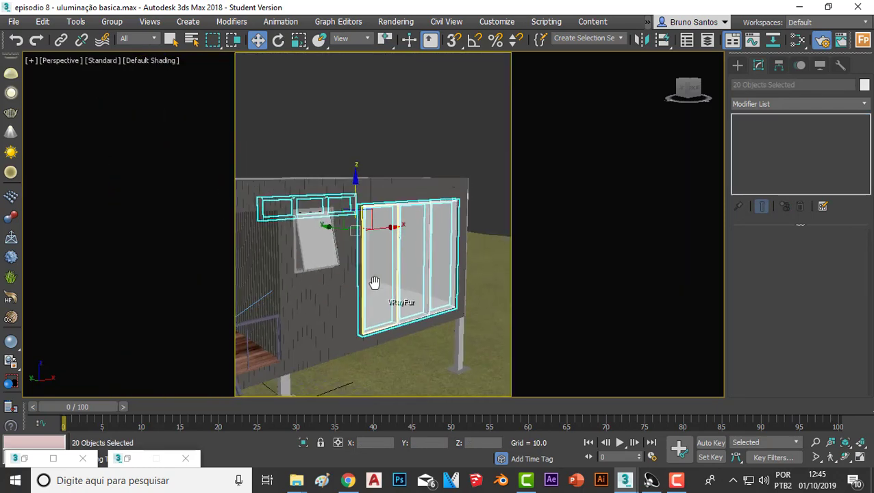
- Briefly bring back the render settings and material editor, then put them away again
click(127, 459)
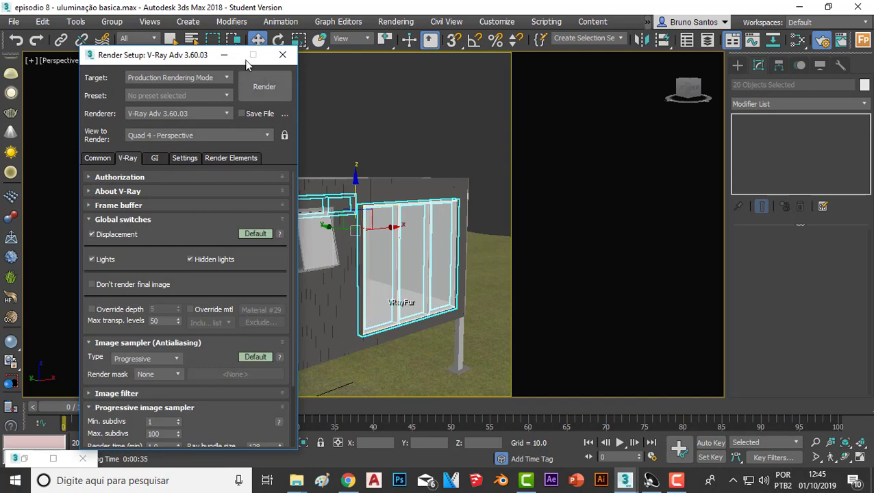
click(224, 55)
key(m)
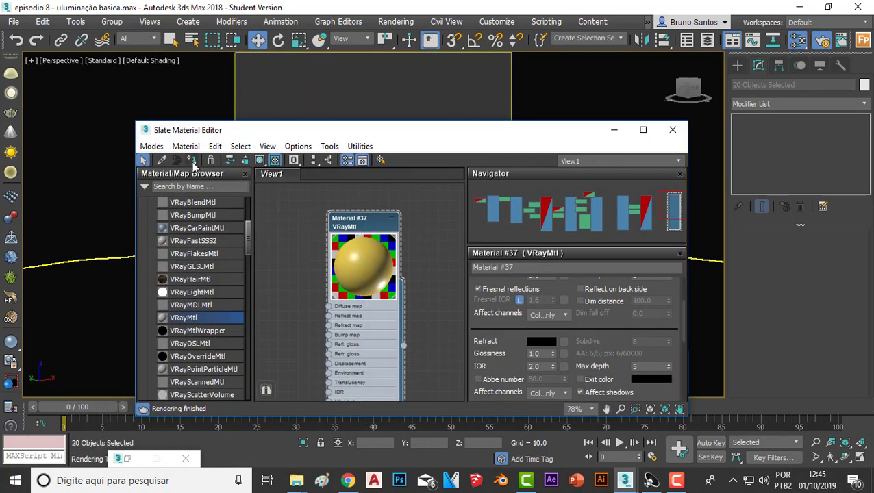
click(608, 129)
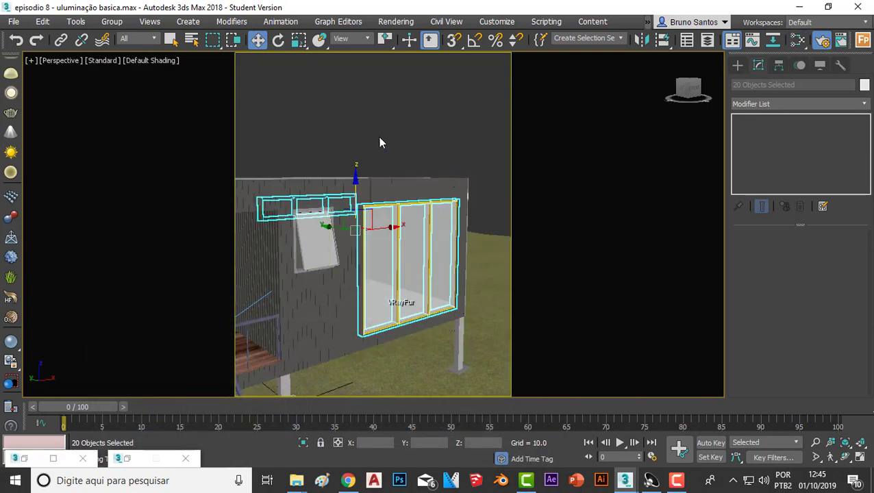
- Clear the selection, orbit around the large window, and return to the PhysCamera001 view
click(378, 136)
scroll(406, 260, up, 3)
alt+middle_drag(424, 319, 449, 260)
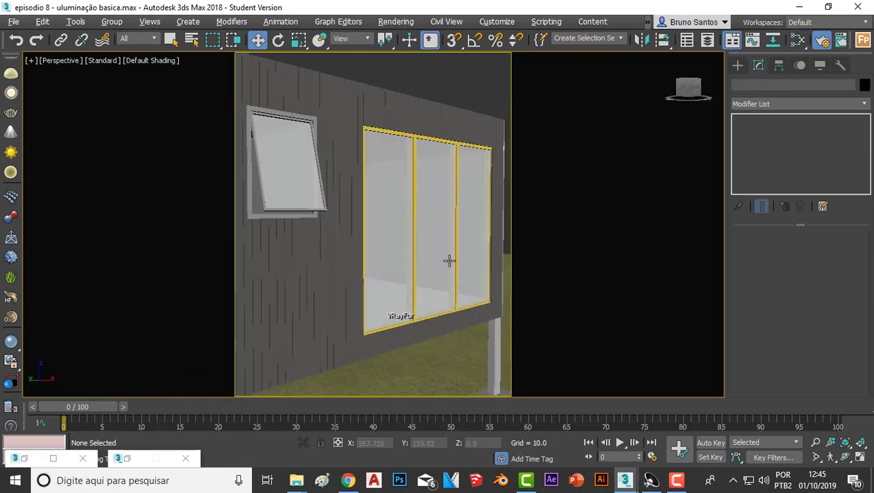
scroll(449, 260, up, 2)
scroll(464, 207, up, 2)
scroll(413, 155, down, 3)
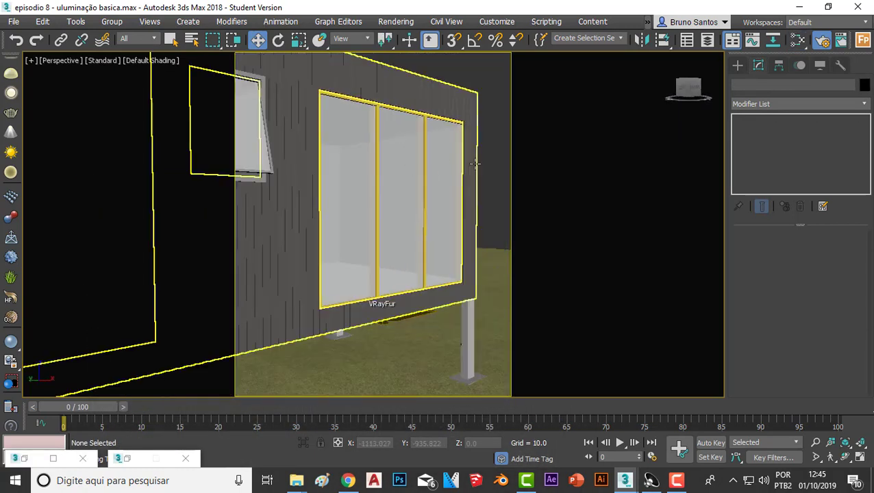
key(c)
click(438, 148)
click(439, 335)
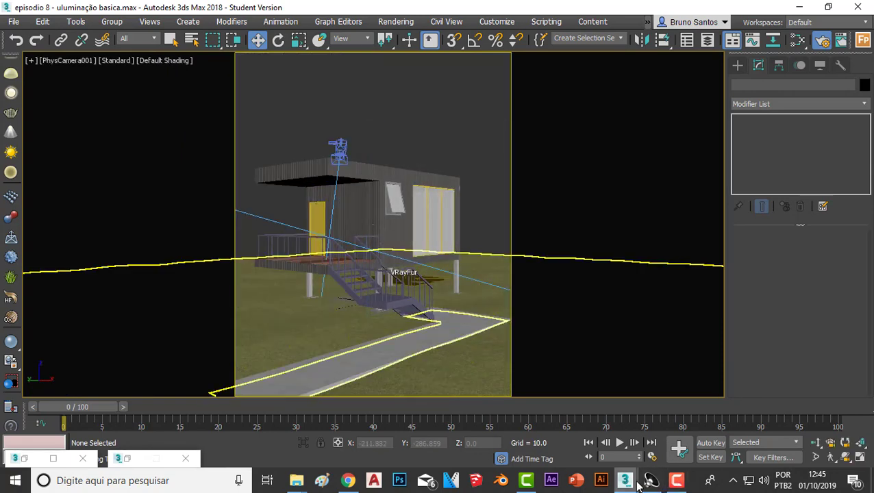
- In perspective view, select the large window and extend the selection to all six window objects
key(p)
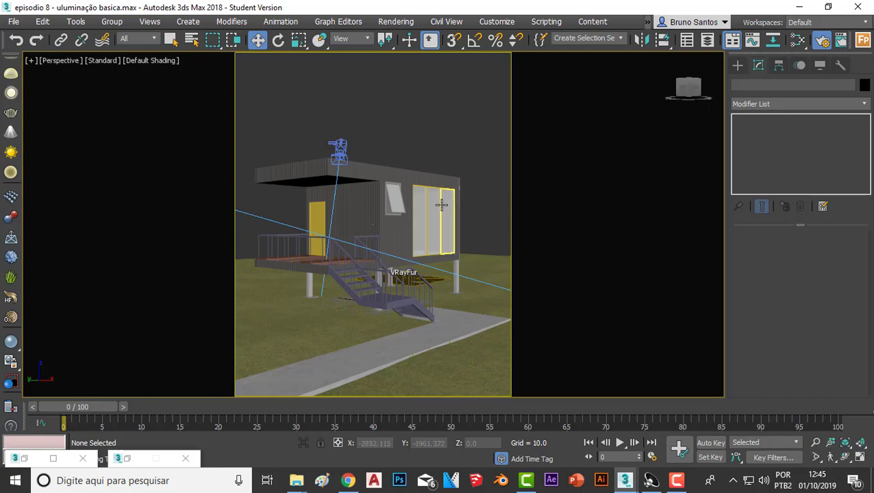
click(440, 203)
ctrl+click(440, 203)
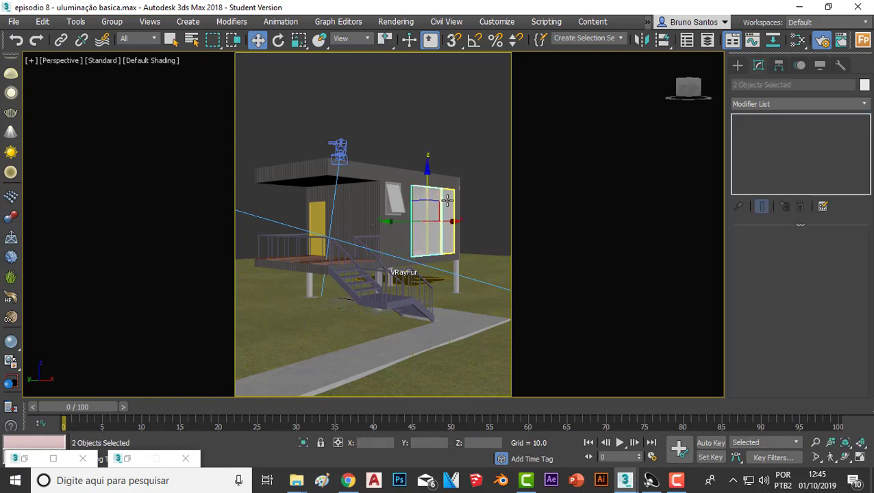
ctrl+click(396, 199)
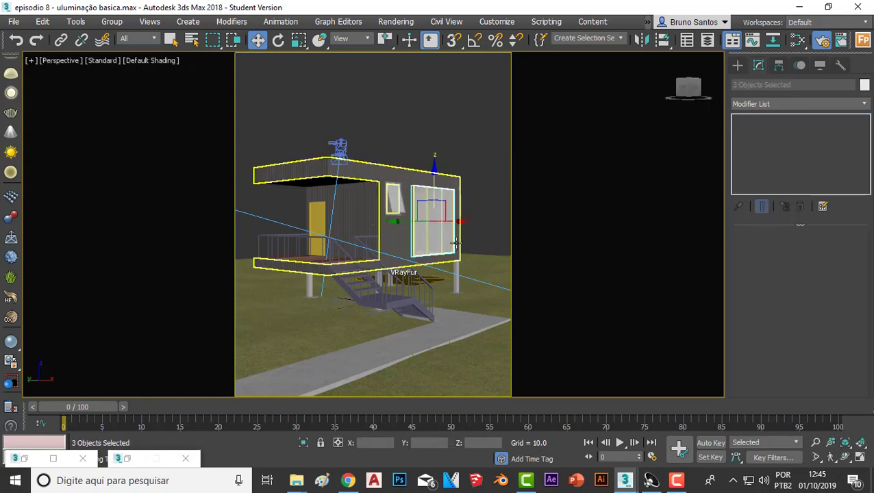
click(426, 141)
scroll(396, 196, up, 3)
scroll(396, 197, up, 3)
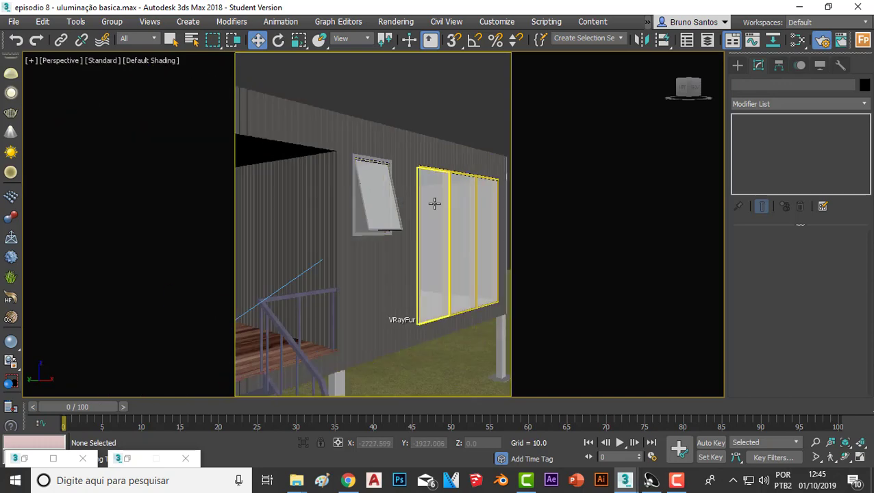
click(434, 200)
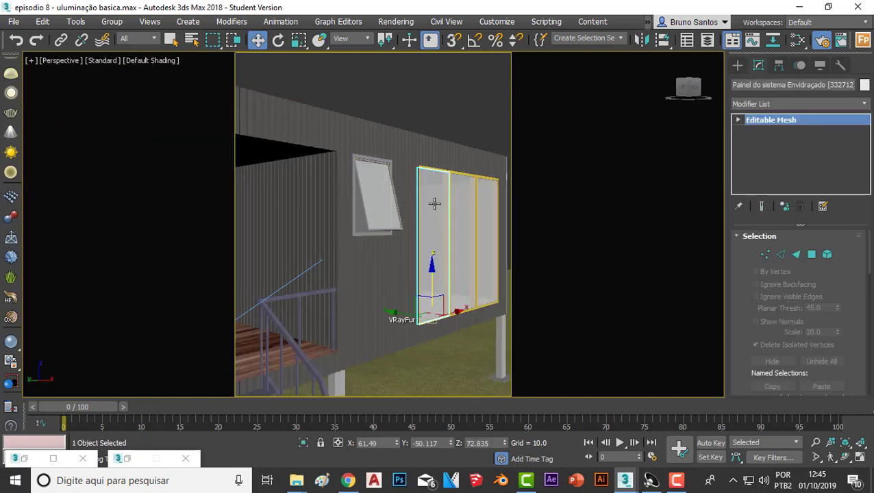
key(ctrl+q)
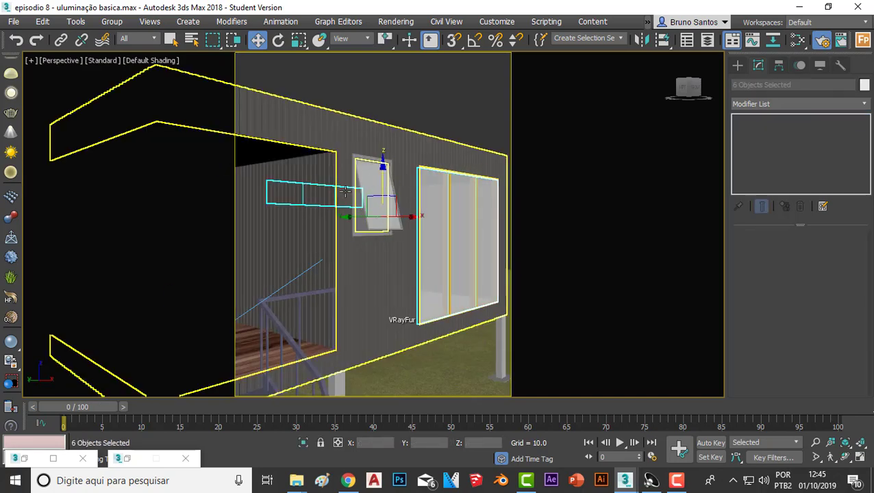
- Restore the Slate Material Editor showing the yellow door material
click(127, 459)
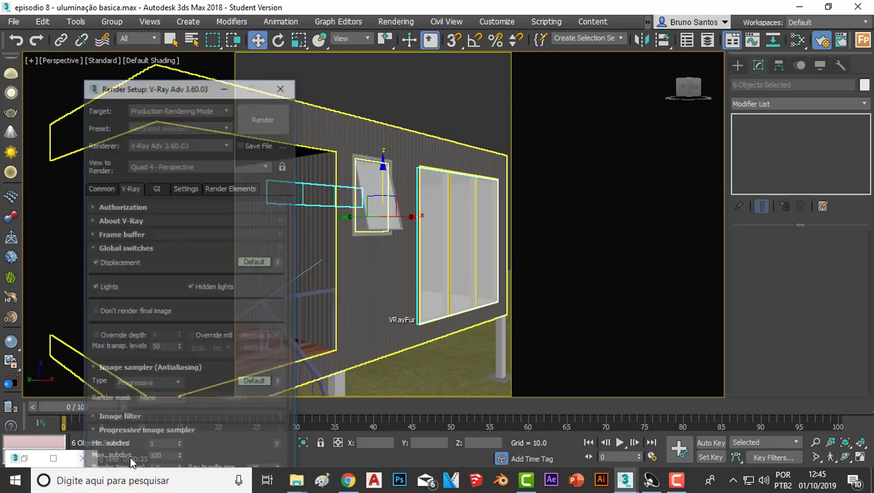
click(221, 59)
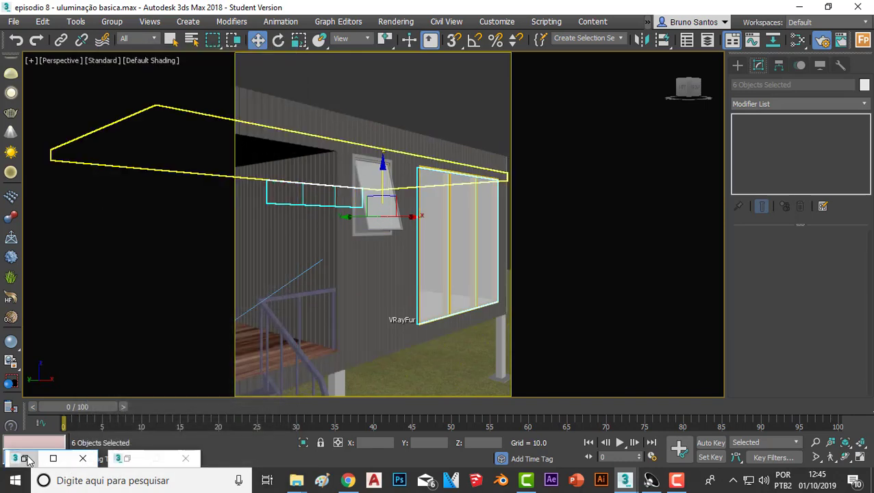
click(54, 458)
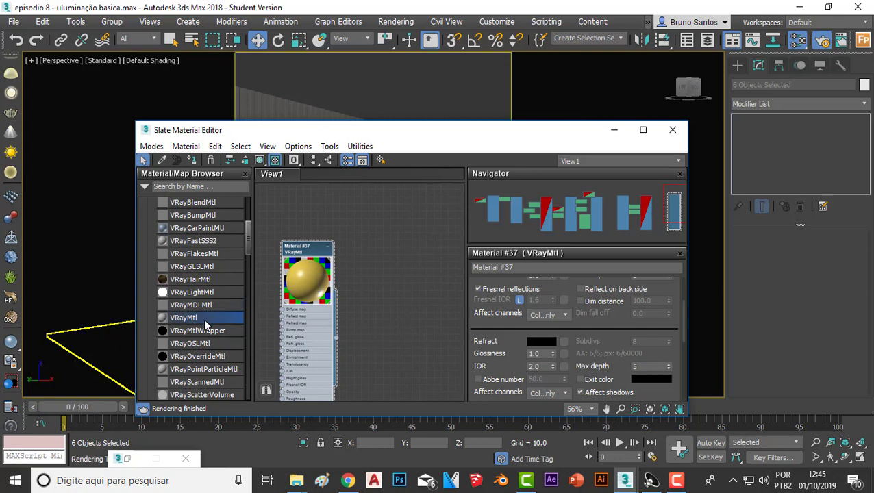
- Add a new VRayMtl (Material #38) and name it 'vidro'
drag(401, 251, 404, 248)
scroll(404, 248, up, 2)
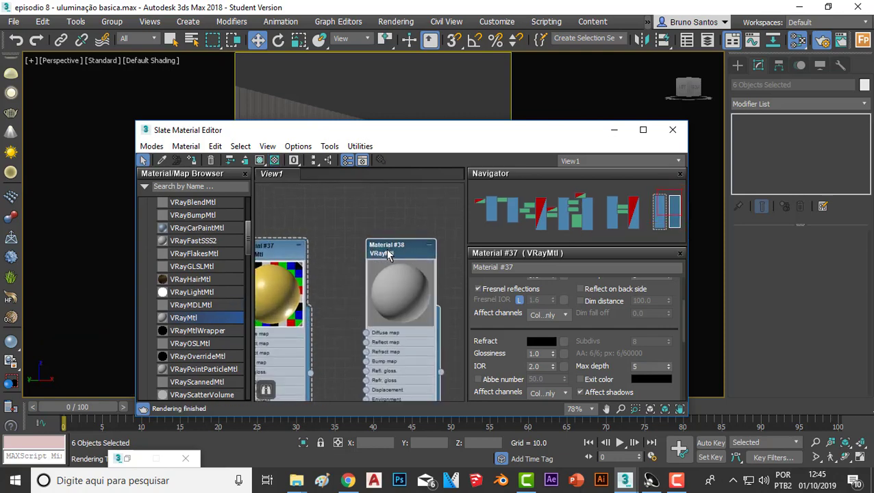
scroll(396, 248, down, 2)
click(505, 267)
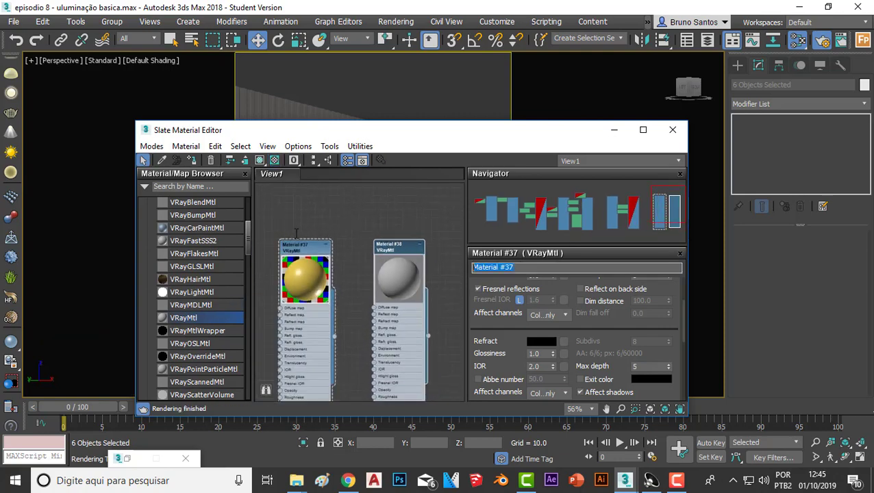
text(viu)
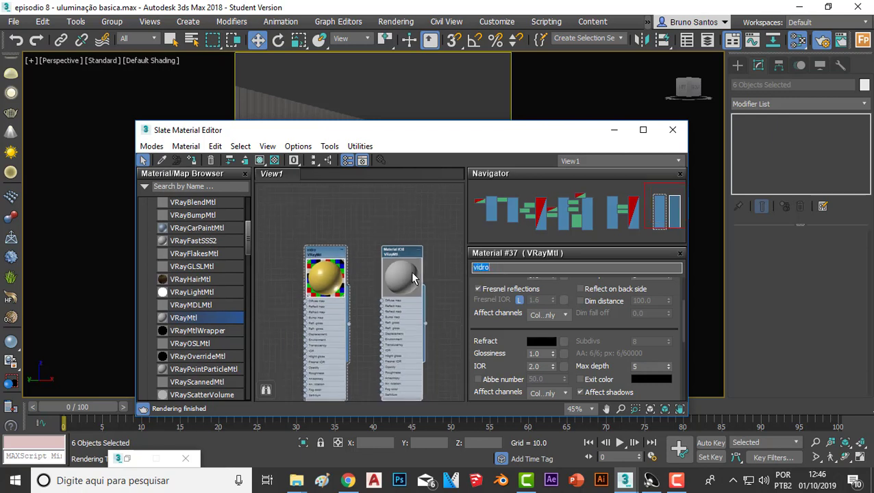
scroll(384, 274, down, 1)
click(361, 239)
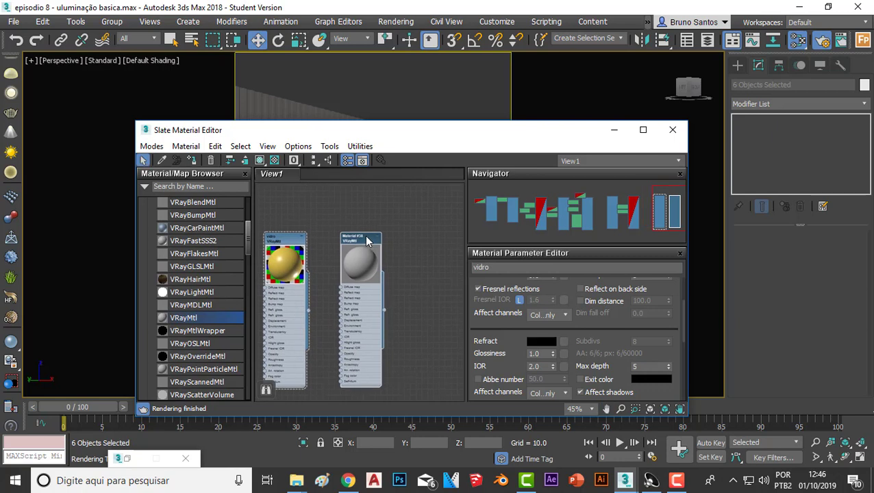
click(541, 267)
text(vidro)
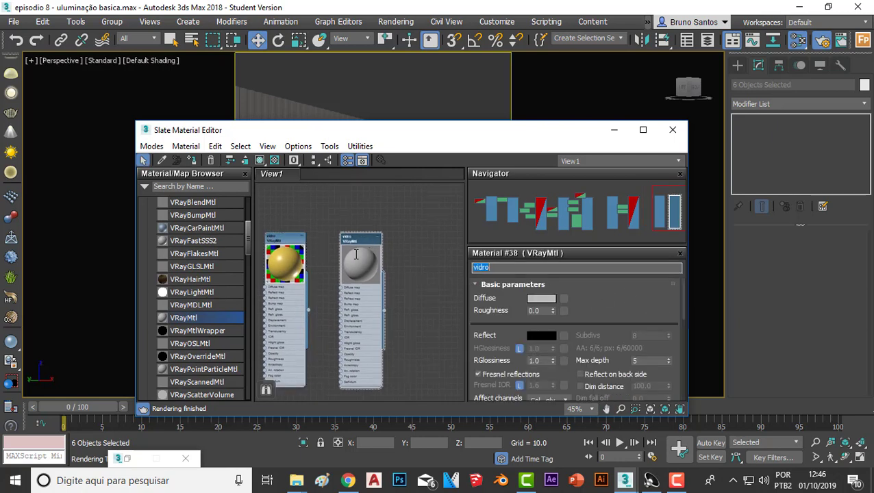
scroll(380, 267, up, 2)
middle_drag(348, 226, 398, 217)
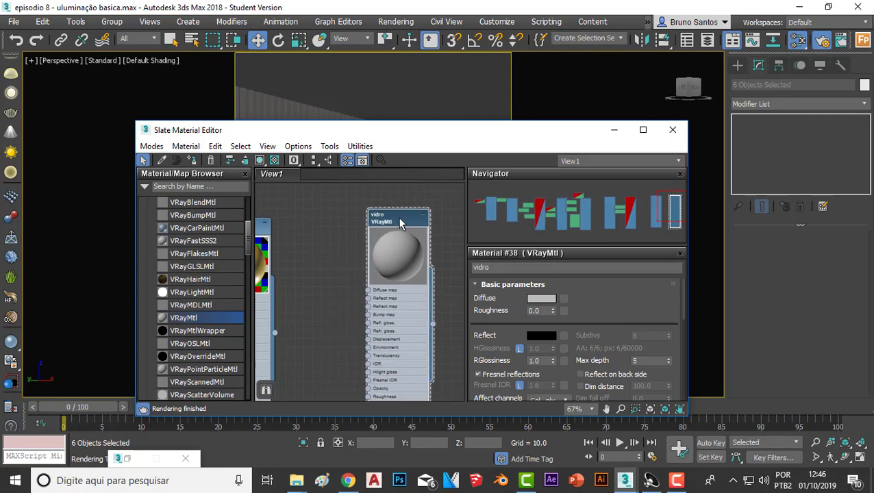
- Give vidro a black diffuse, white reflection and near-white refraction colour
click(540, 302)
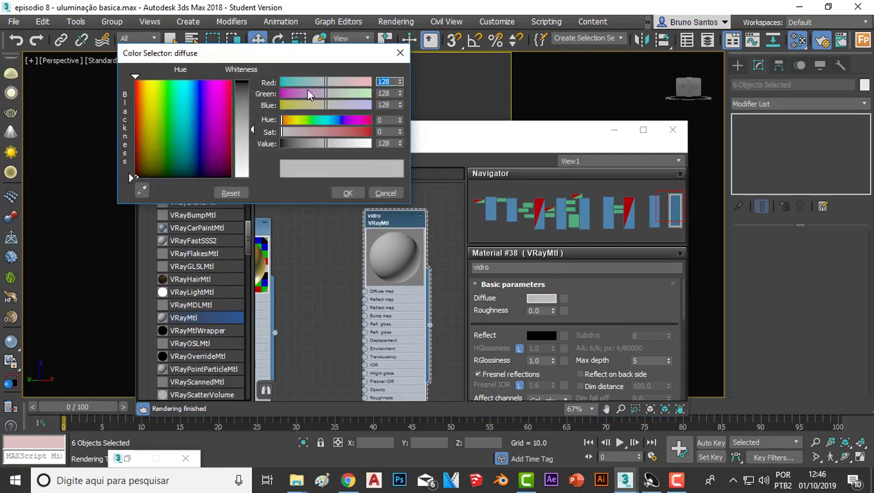
drag(241, 102, 241, 79)
click(348, 193)
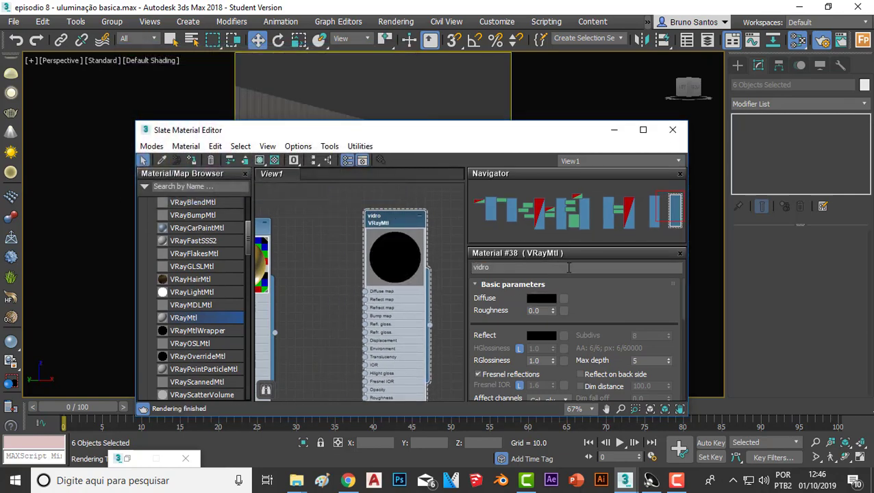
click(540, 336)
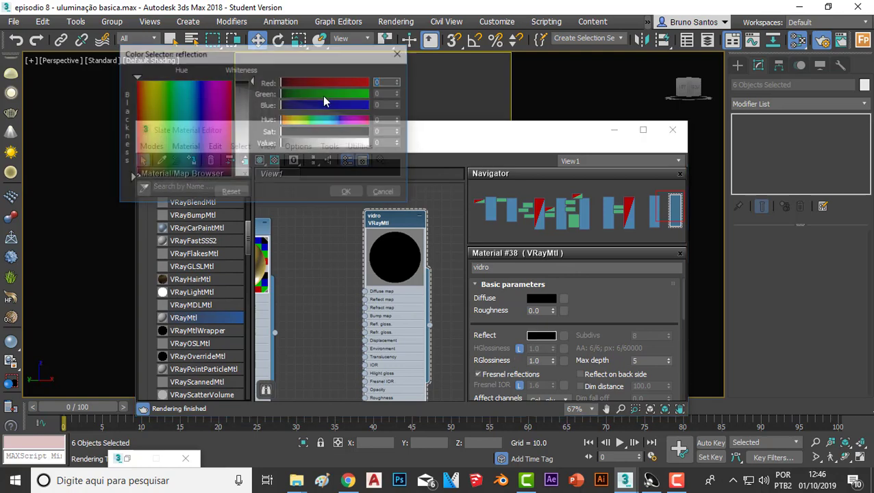
drag(250, 88, 246, 176)
click(344, 191)
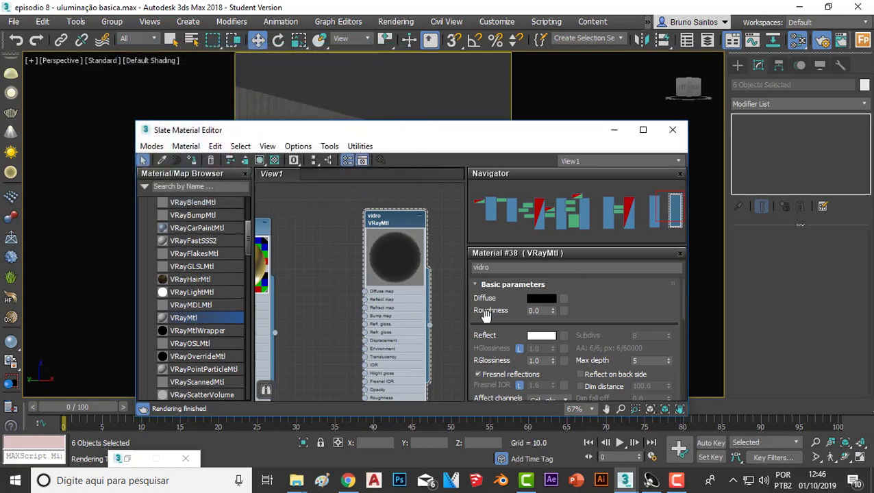
scroll(579, 323, down, 1)
scroll(578, 324, down, 2)
click(541, 371)
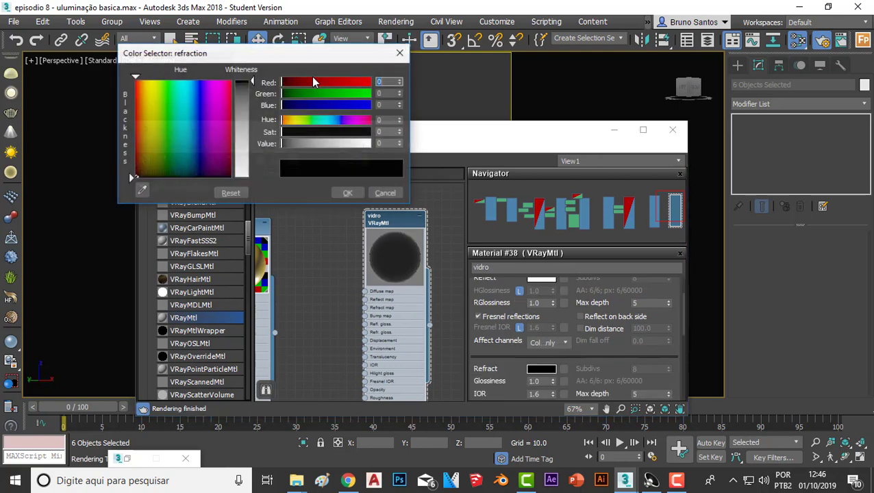
drag(253, 83, 252, 169)
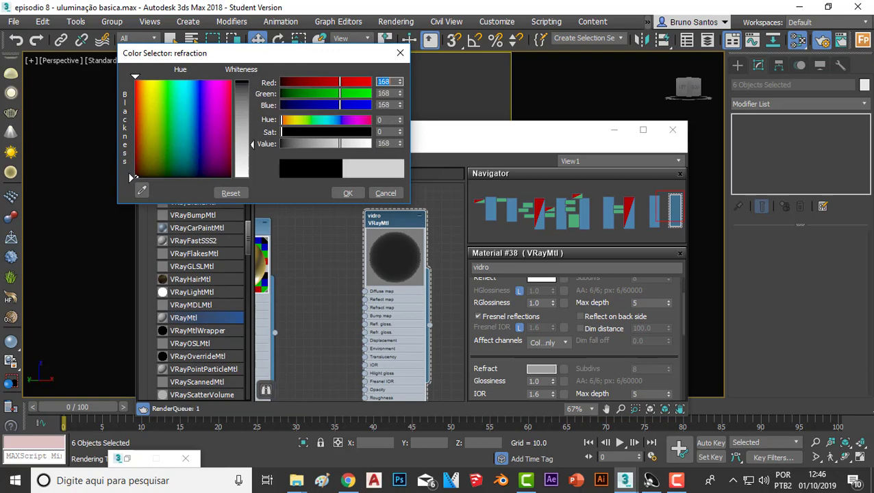
click(346, 193)
- Set vidro's reflection glossiness to 0.99 and move the editor lower to reveal the windows
click(275, 160)
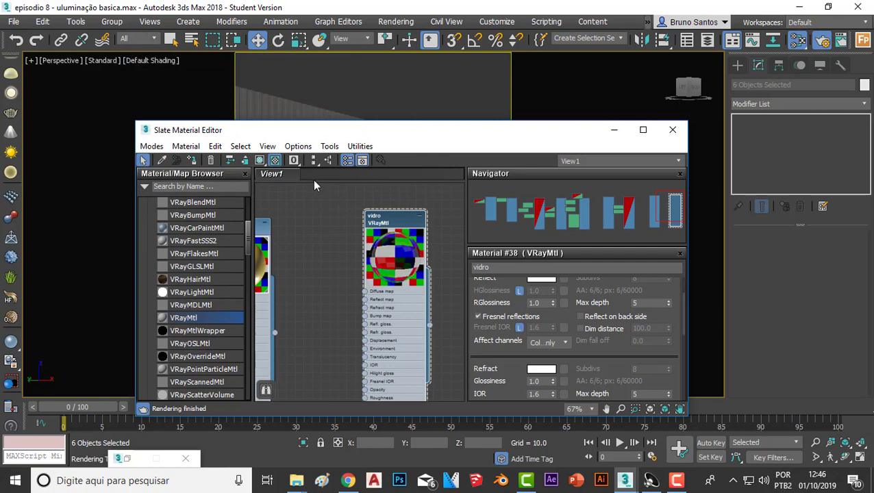
scroll(383, 231, up, 1)
scroll(439, 279, down, 1)
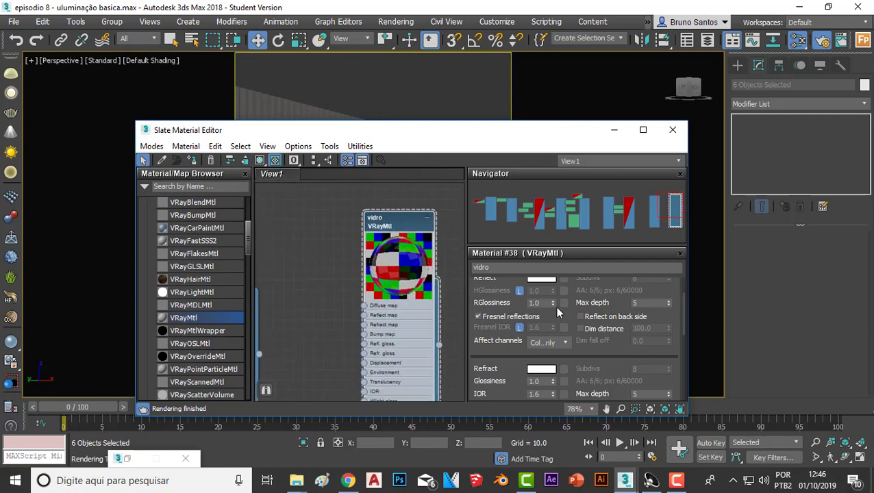
double_click(547, 302)
scroll(407, 274, up, 3)
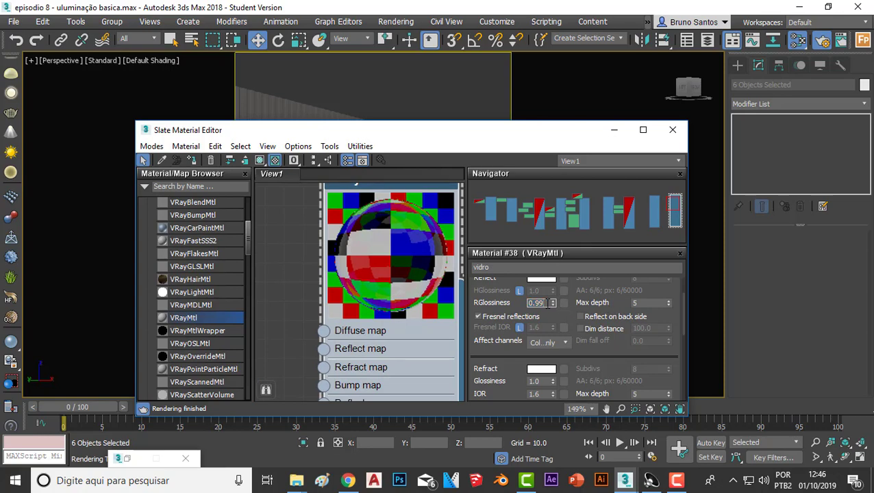
scroll(384, 281, down, 3)
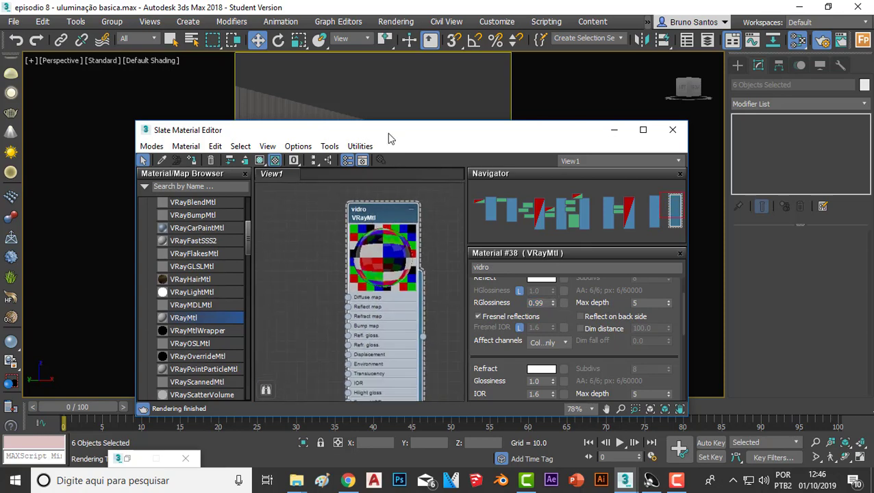
drag(388, 138, 384, 293)
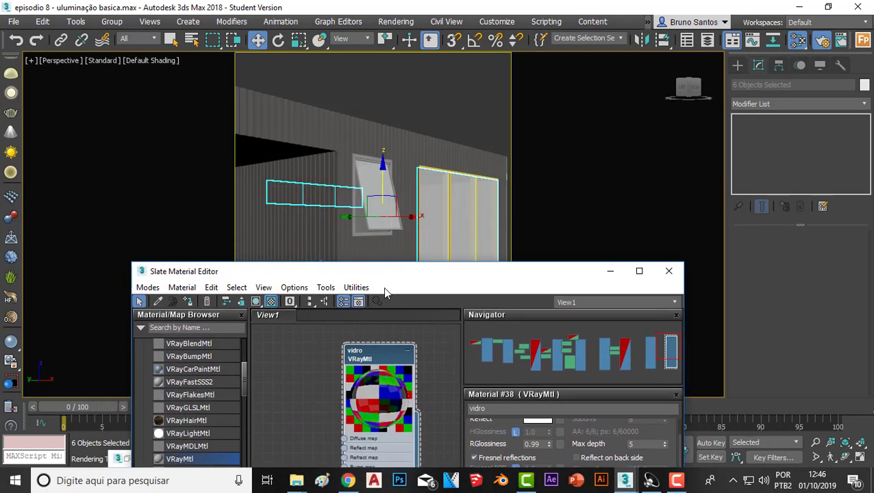
- Assign vidro to the six windows, replacing the scene's old vidro, then hide the editor and deselect all
click(191, 302)
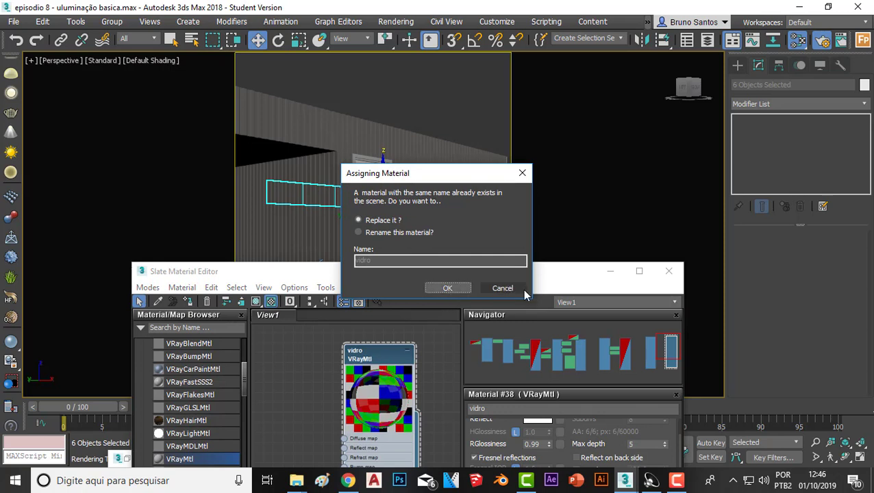
click(447, 288)
middle_drag(298, 354, 340, 363)
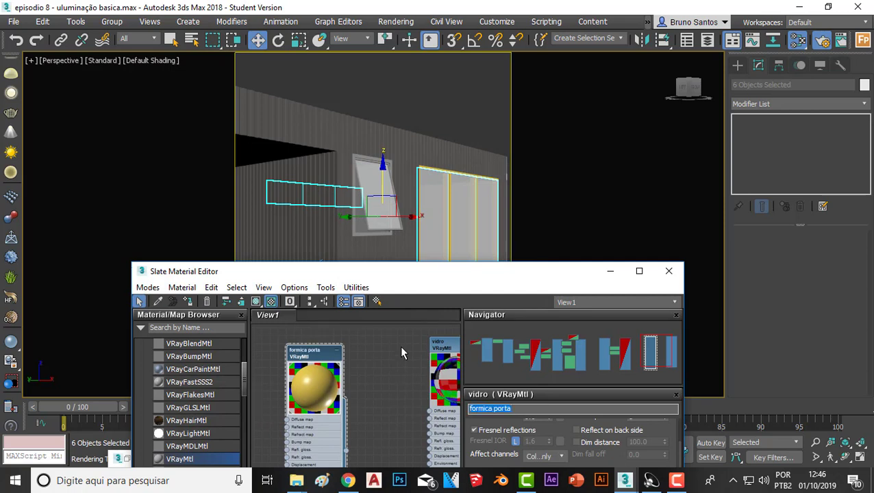
click(444, 368)
middle_drag(396, 370, 314, 363)
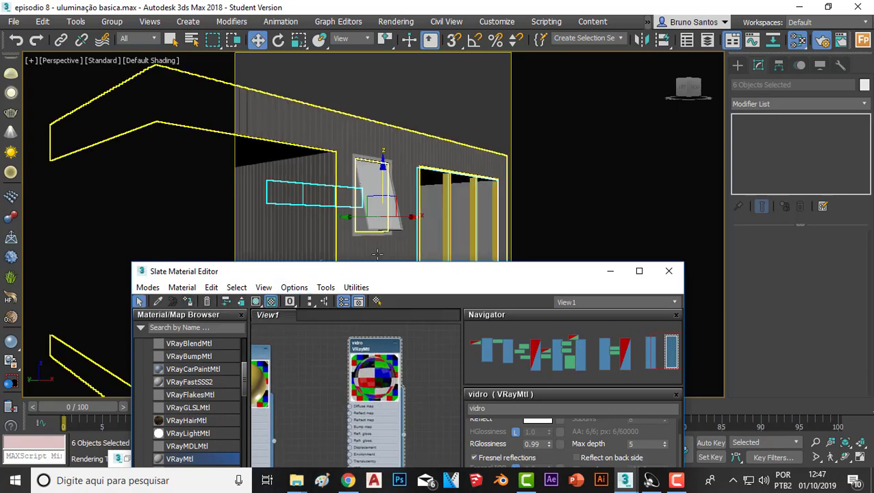
click(610, 271)
click(422, 61)
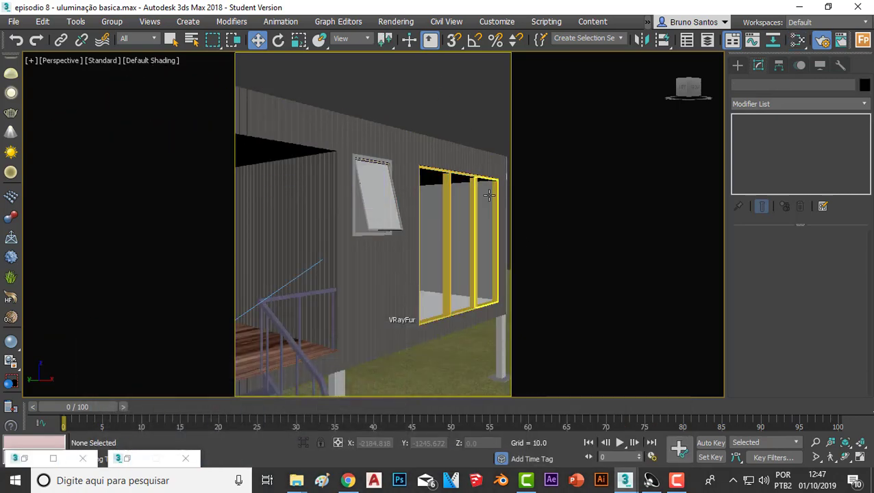
- Switch the viewport to PhysCamera001 and start a new render from the V-Ray frame buffer
key(c)
click(410, 147)
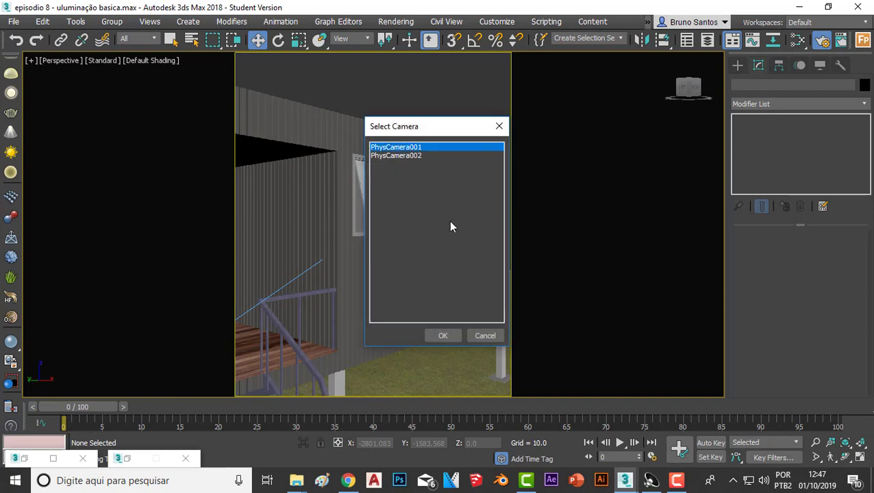
click(445, 334)
mouse_move(624, 480)
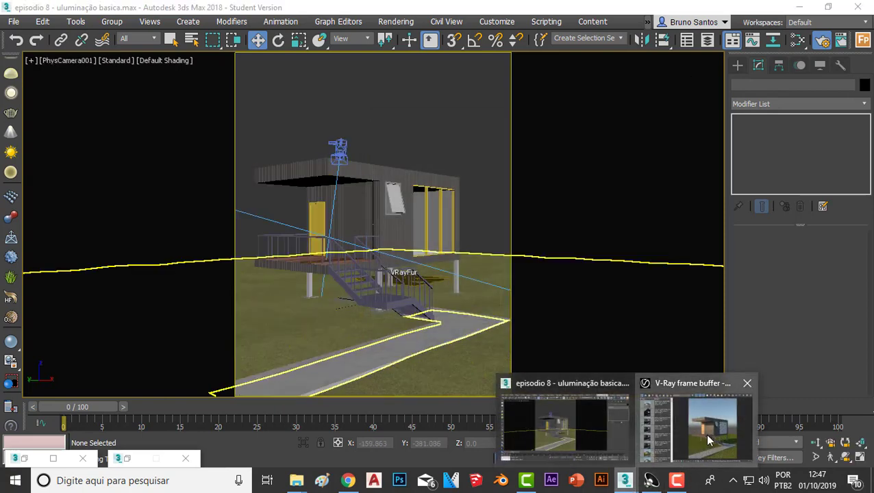
click(699, 428)
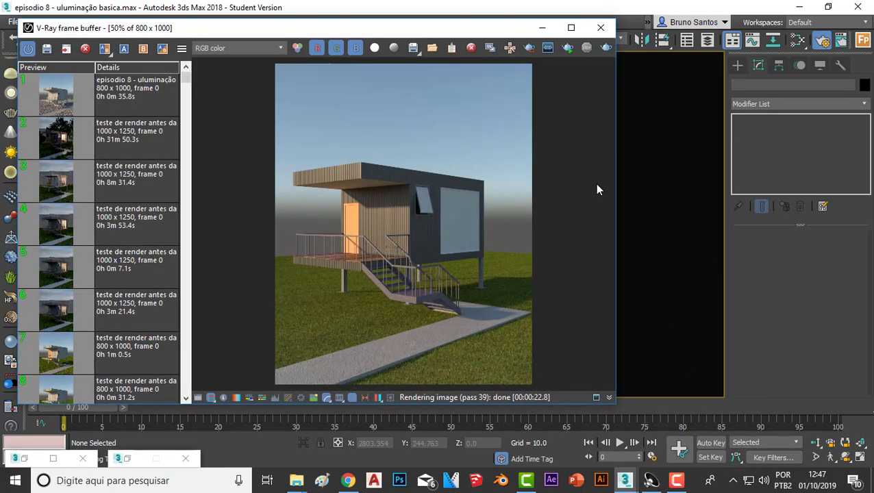
click(606, 46)
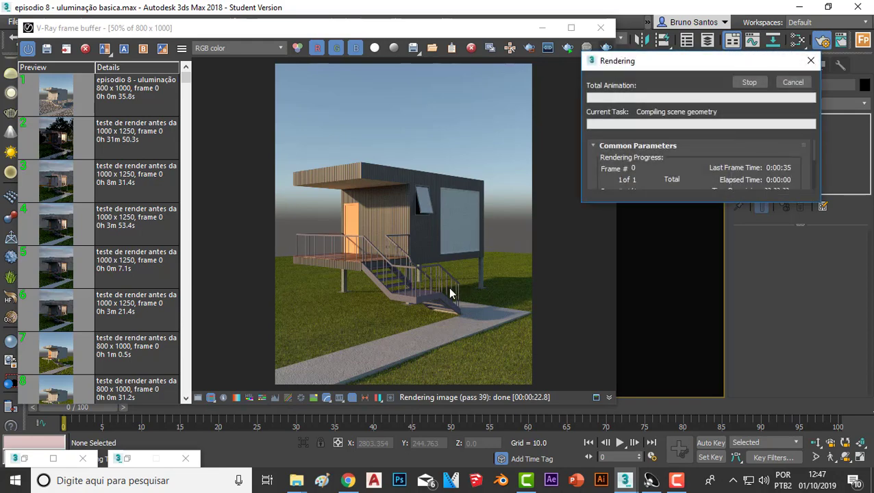
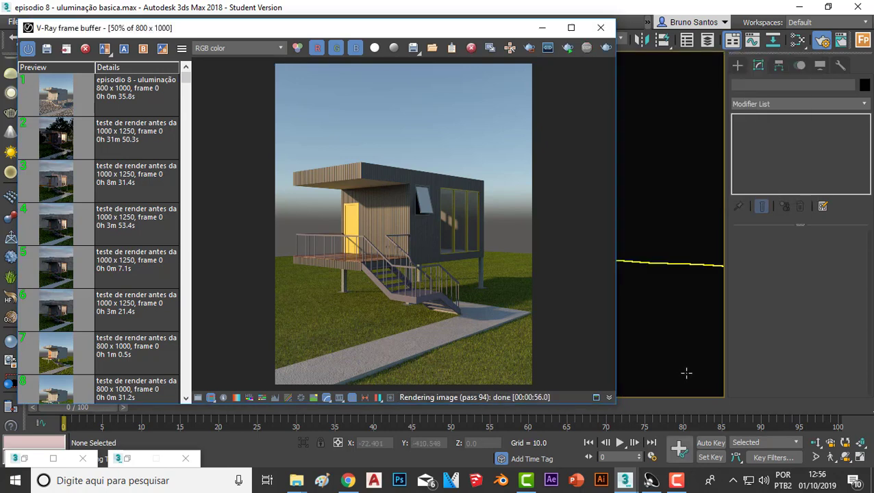
- Minimize the V-Ray frame buffer to return to the PhysCamera001 viewport
click(676, 482)
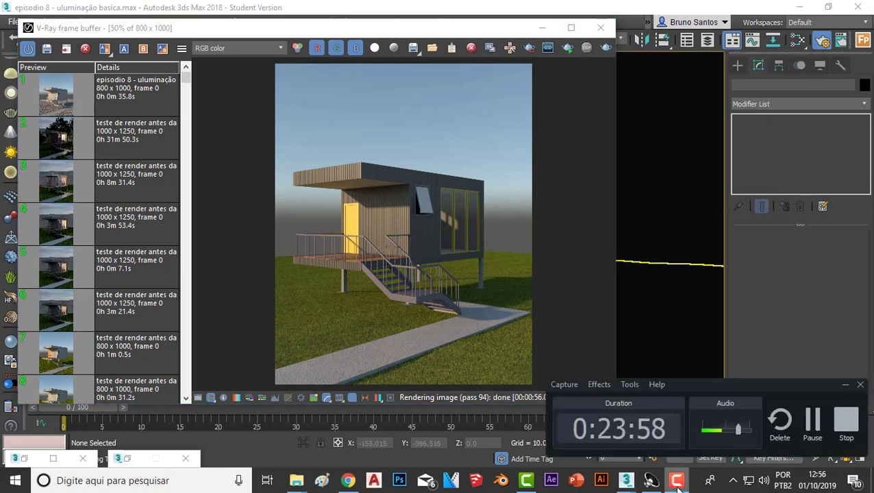
click(676, 482)
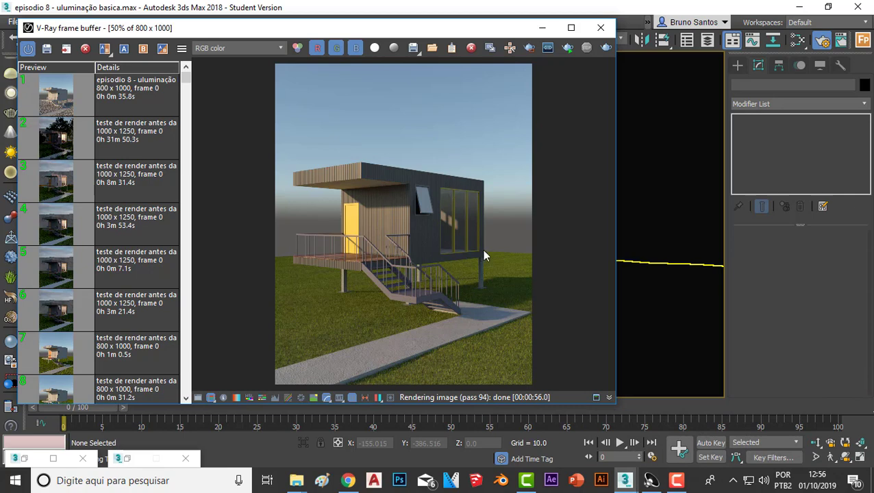
click(543, 28)
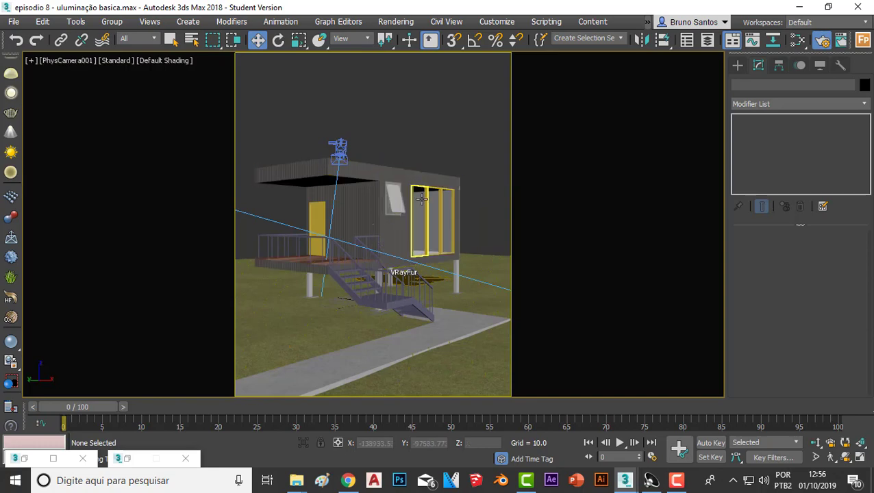
- Switch to Perspective view, zoom in on the small tilt-open window and select it
key(p)
scroll(431, 171, up, 5)
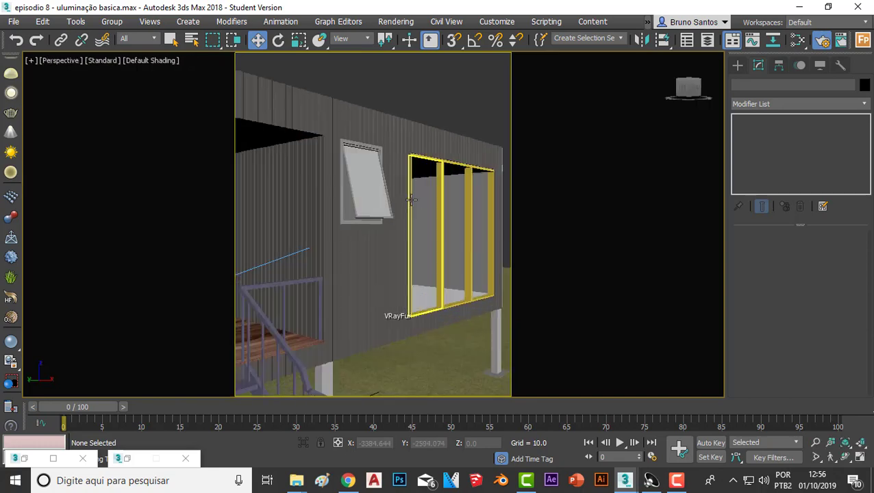
middle_drag(390, 311, 405, 302)
scroll(341, 204, up, 2)
scroll(342, 198, up, 2)
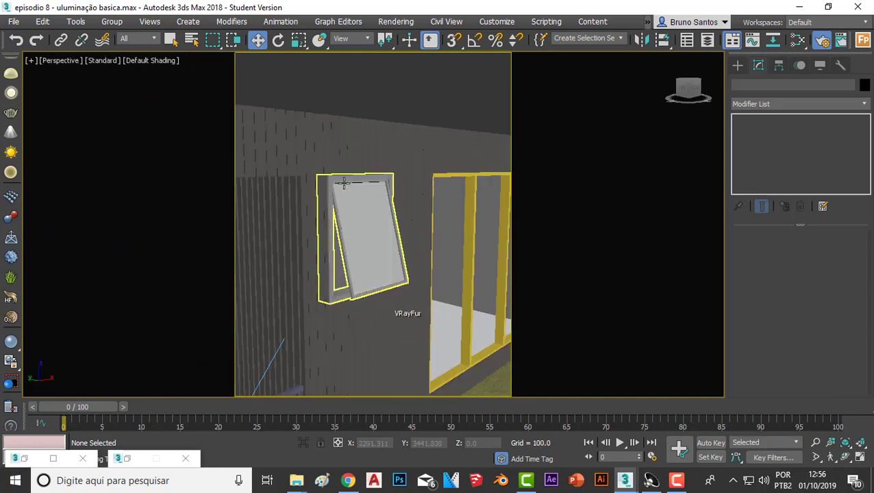
click(348, 192)
scroll(363, 201, up, 2)
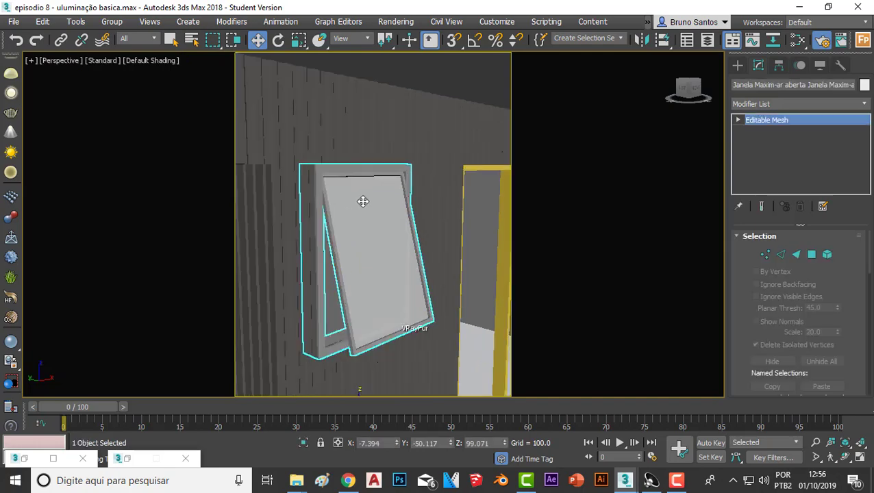
click(426, 78)
click(336, 228)
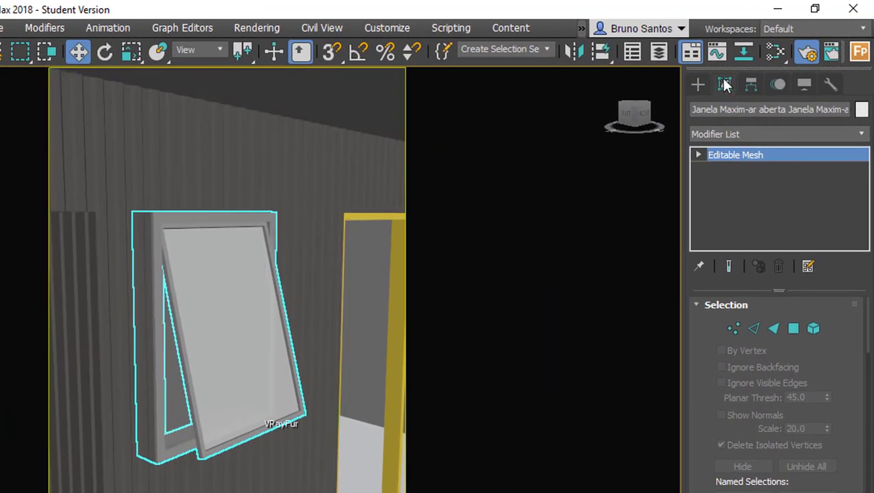
- At Polygon level, pick the window's glass pane and orbit around to inspect it
click(793, 329)
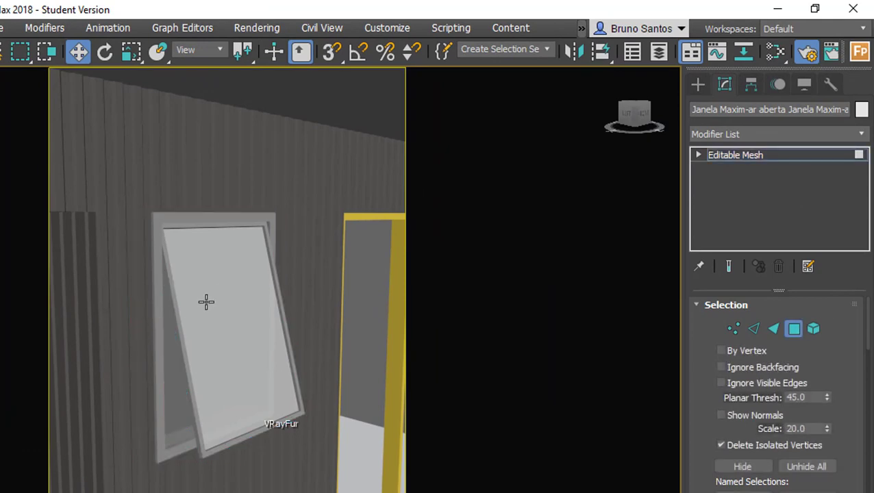
click(214, 292)
key(z)
alt+middle_drag(233, 359, 399, 307)
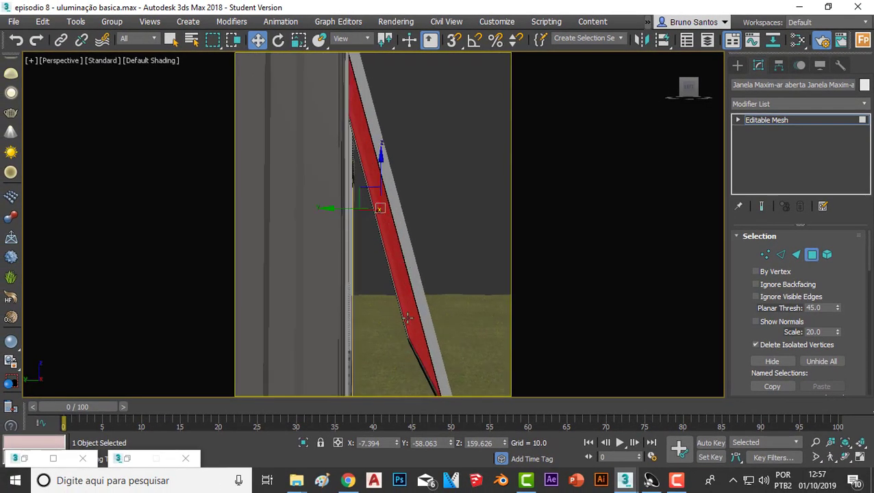
drag(407, 318, 413, 300)
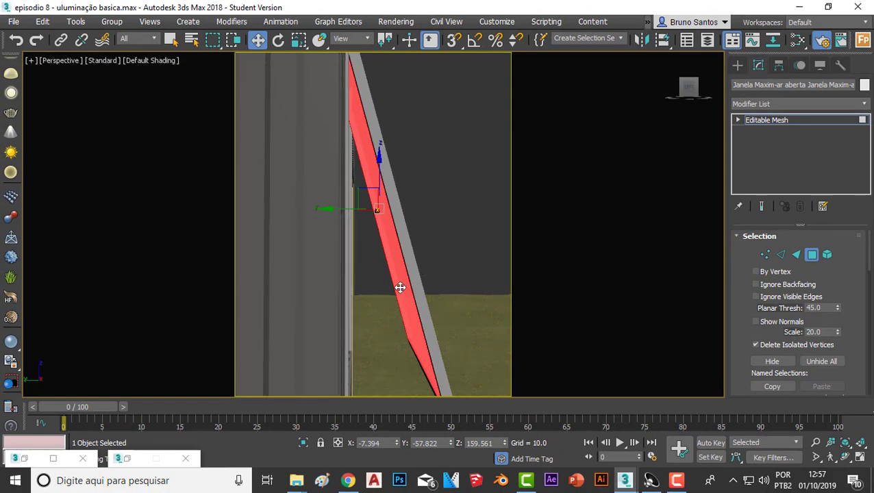
key(ctrl+d)
mouse_move(400, 288)
alt+middle_down()
mouse_move(392, 245)
mouse_move(337, 235)
alt+middle_up()
- Select the two glass faces and detach them as a new object named 'vidro'
click(392, 245)
scroll(391, 252, up, 3)
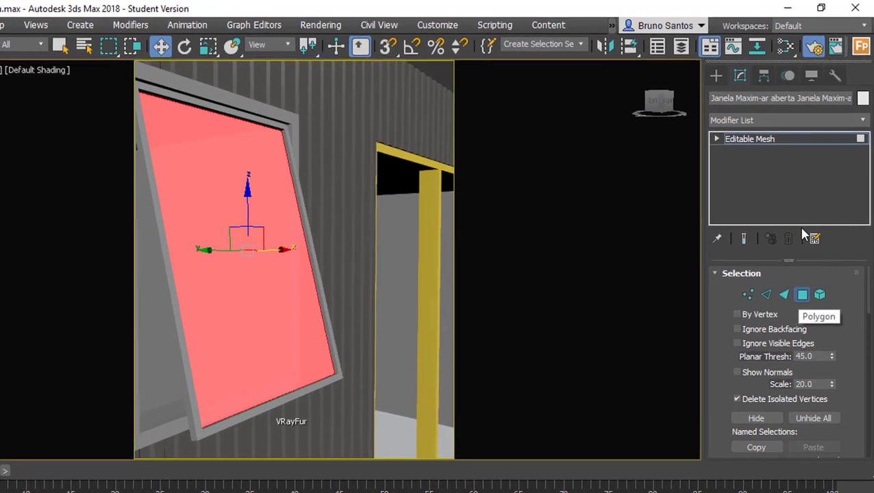
scroll(863, 294, down, 2)
scroll(861, 346, down, 1)
scroll(860, 343, down, 1)
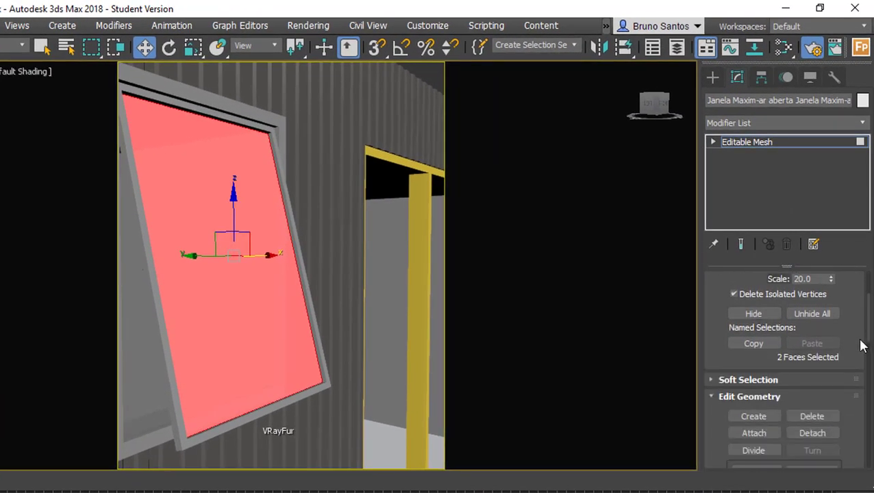
scroll(860, 344, down, 1)
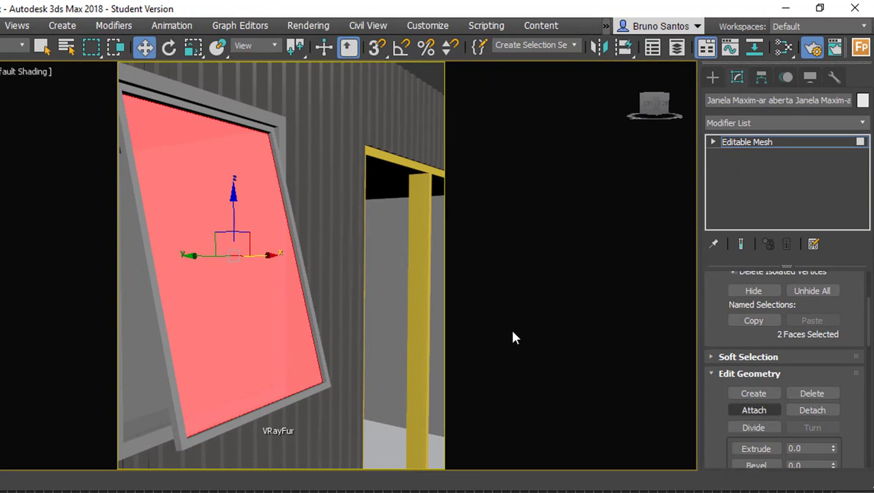
right_click(480, 299)
click(815, 409)
text(vidro)
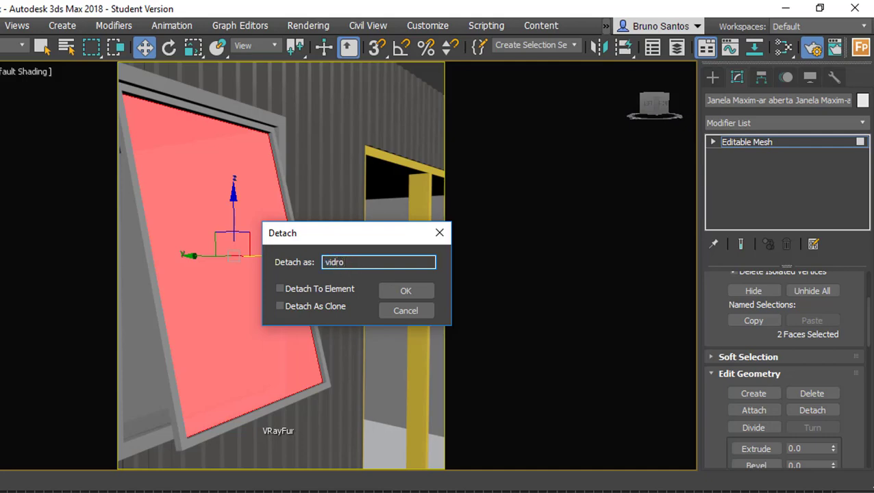
key(Return)
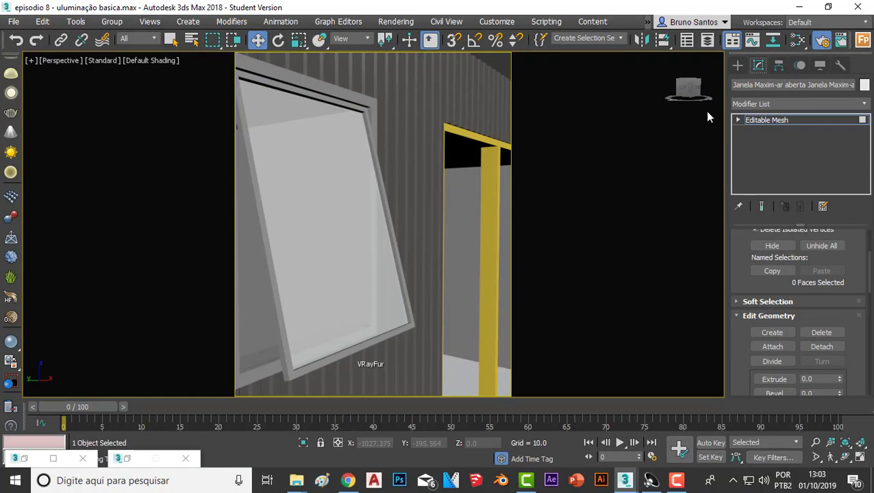
- Leave Polygon level, zoom in, and select the detached vidro glass, then the window frame
click(783, 120)
scroll(352, 161, down, 4)
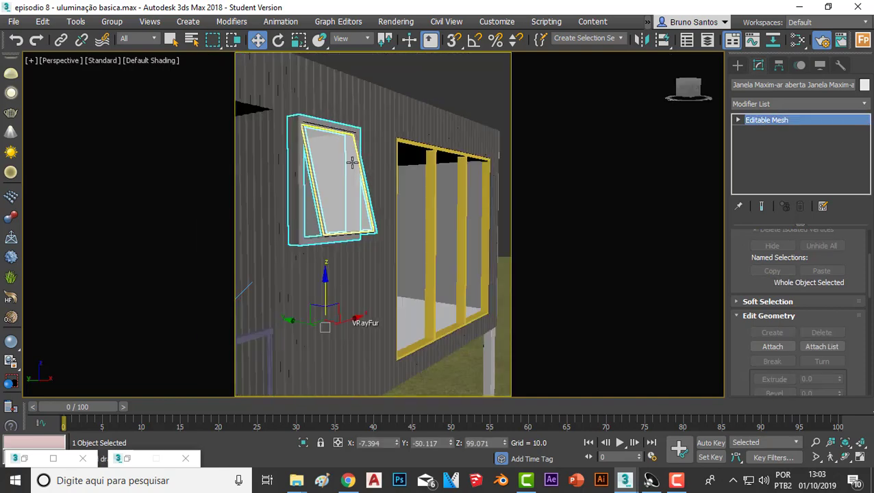
click(435, 66)
scroll(342, 148, up, 2)
scroll(357, 155, up, 3)
scroll(381, 160, up, 3)
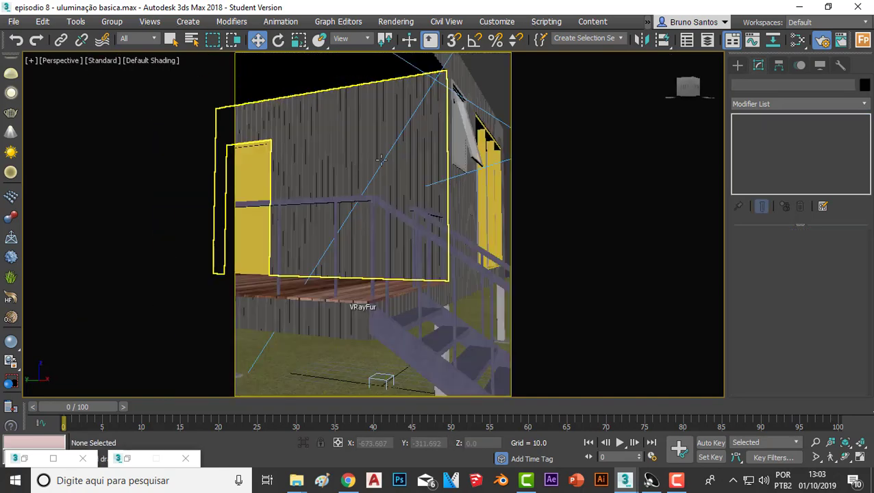
scroll(381, 160, up, 3)
scroll(331, 164, up, 2)
scroll(328, 161, up, 3)
click(329, 160)
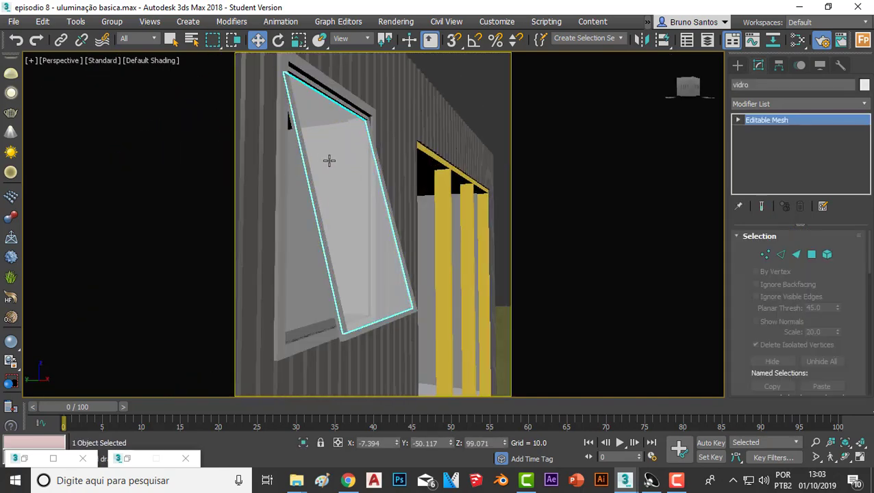
click(328, 98)
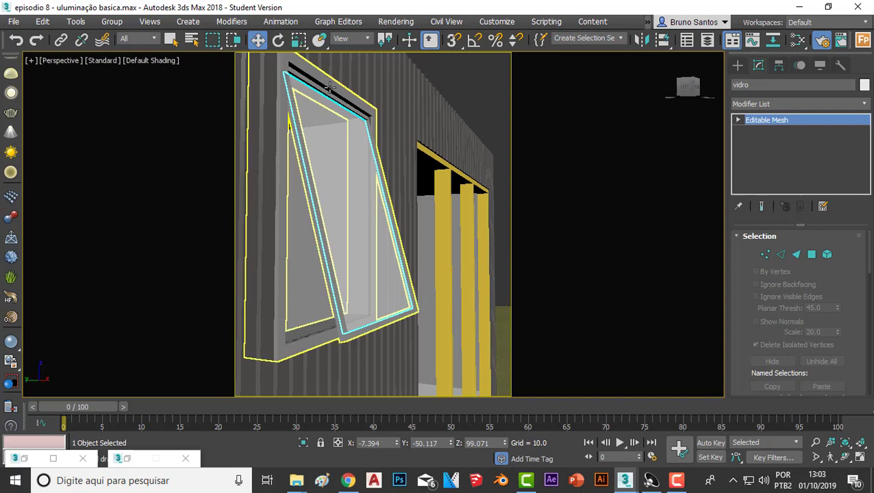
- Pan to the large yellow-framed window and select its glazing panel
click(482, 80)
mouse_move(481, 80)
middle_down()
mouse_move(370, 156)
mouse_move(370, 189)
mouse_move(313, 168)
middle_up()
click(297, 158)
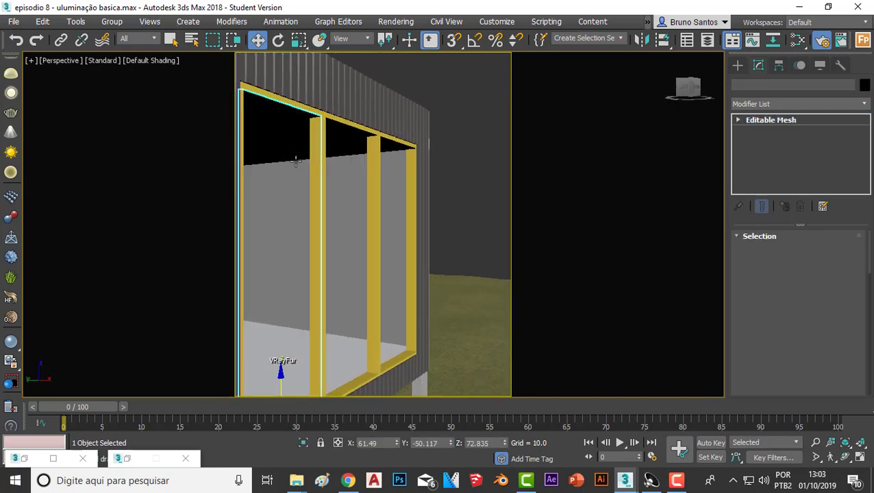
scroll(307, 166, up, 2)
scroll(343, 173, up, 2)
scroll(373, 193, up, 2)
scroll(374, 195, down, 2)
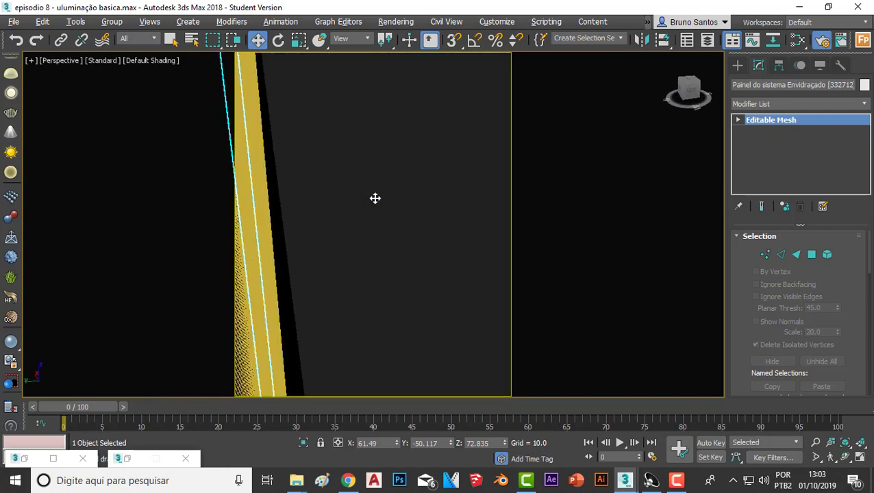
scroll(349, 201, down, 2)
scroll(342, 201, down, 2)
scroll(337, 202, down, 2)
alt+middle_drag(337, 202, 356, 137)
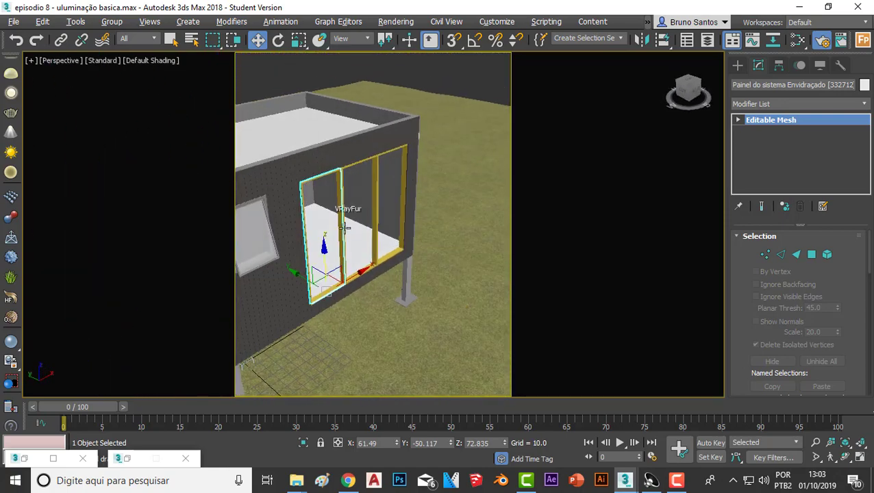
scroll(360, 77, down, 3)
- Select the small tilted window, then restore and dismiss the V-Ray render settings window
click(367, 82)
scroll(320, 218, up, 3)
scroll(320, 218, up, 3)
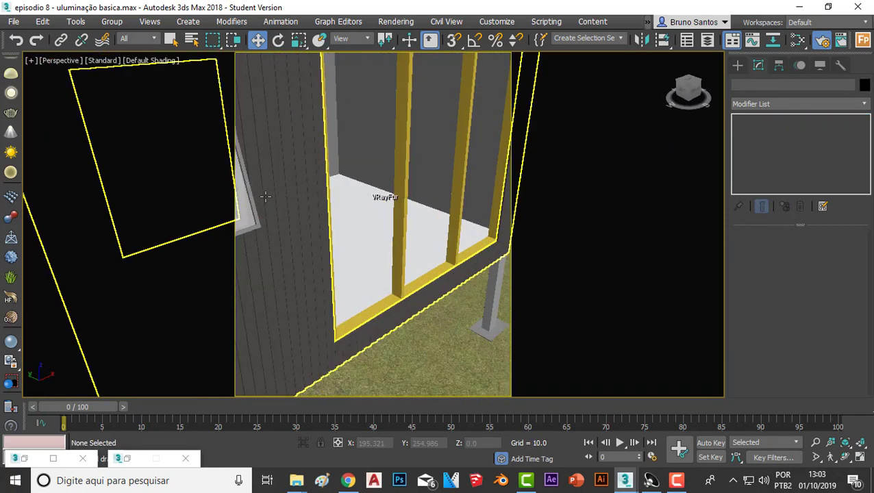
scroll(297, 161, down, 2)
scroll(300, 144, down, 2)
scroll(284, 81, up, 2)
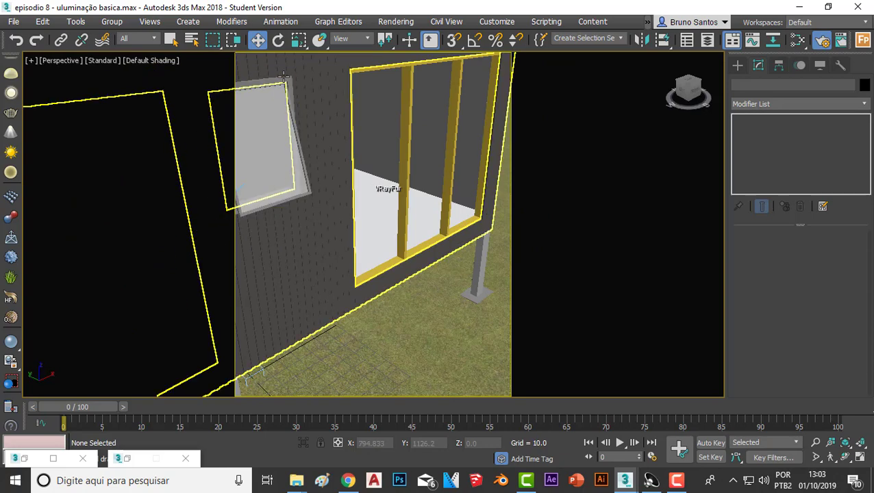
scroll(283, 89, down, 2)
click(281, 99)
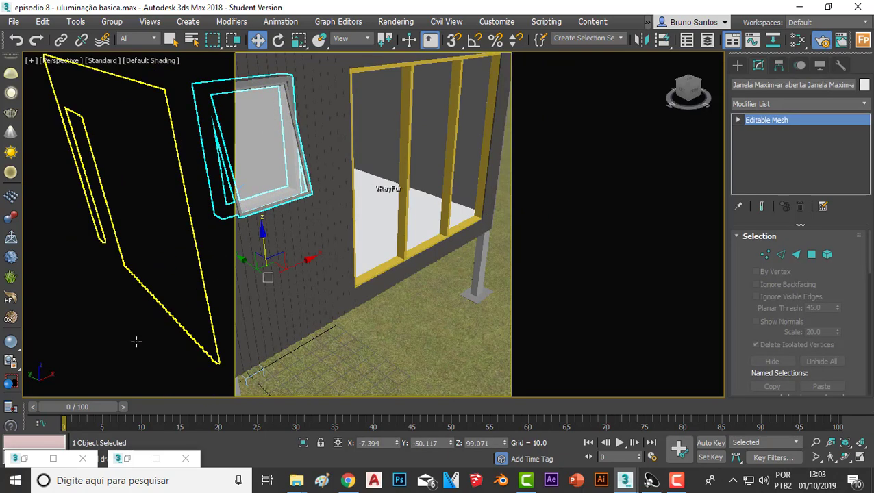
click(130, 459)
click(225, 55)
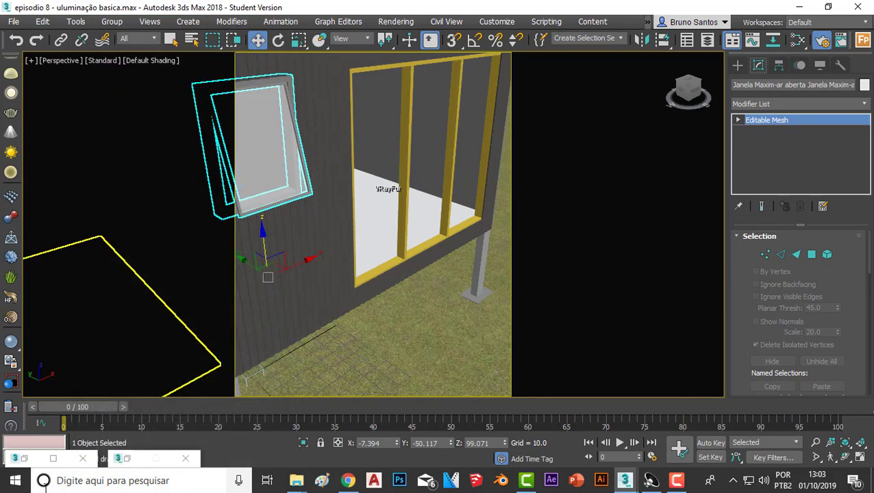
- In the Slate Material Editor, copy the vidro glass node and name the copy 'vidro jateado'
click(24, 458)
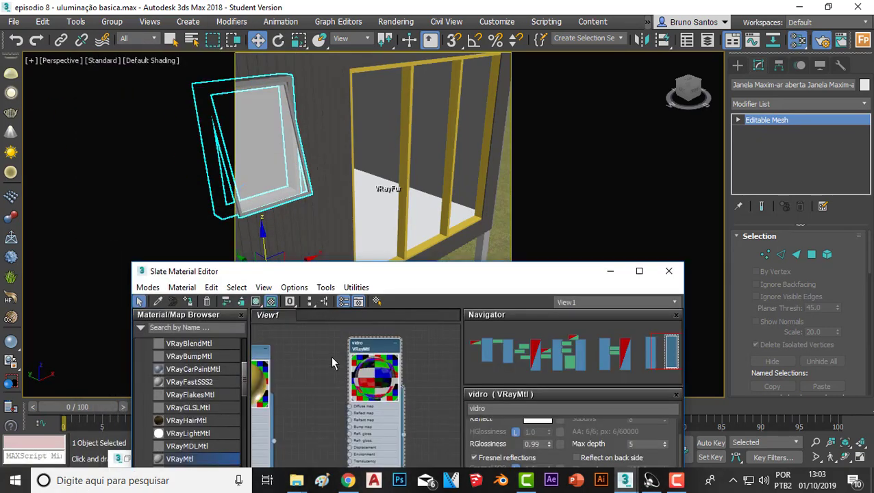
middle_drag(359, 347, 294, 353)
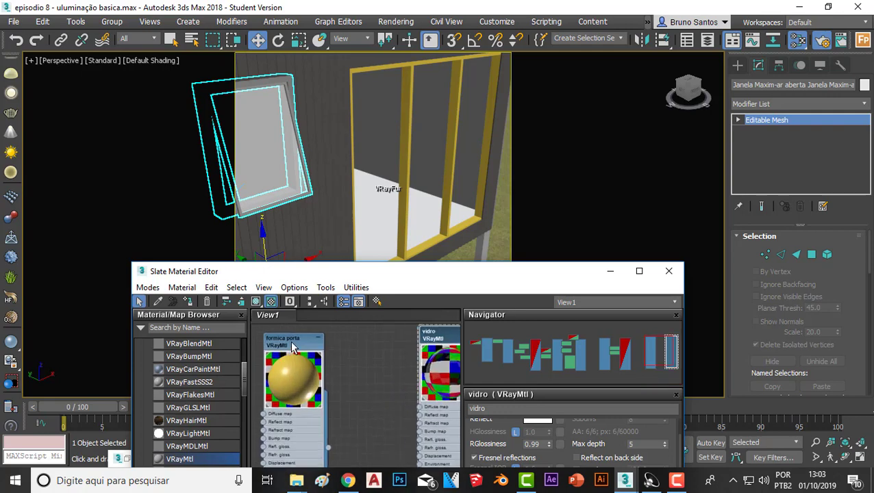
click(293, 341)
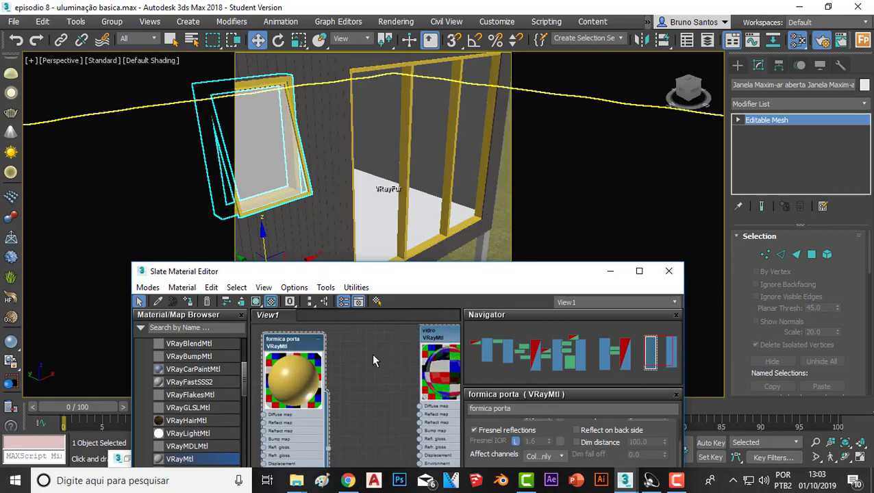
middle_drag(363, 356, 378, 350)
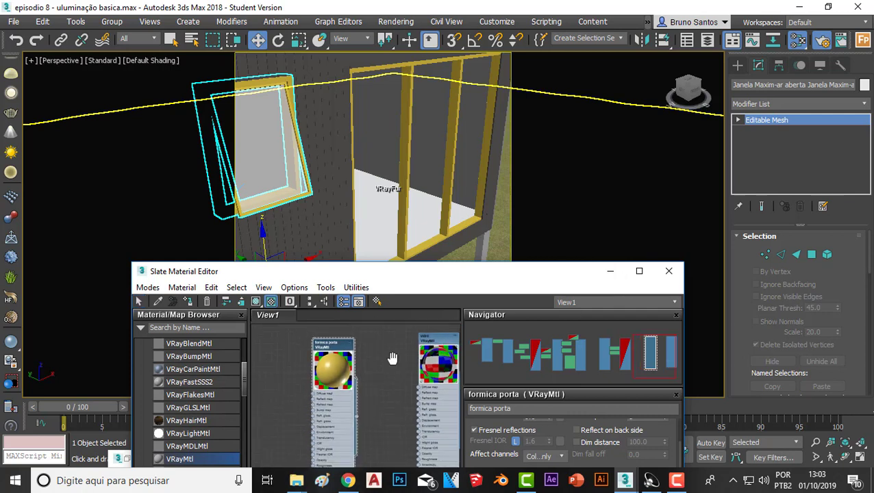
middle_drag(390, 357, 335, 380)
shift+drag(336, 380, 409, 363)
middle_drag(410, 363, 370, 358)
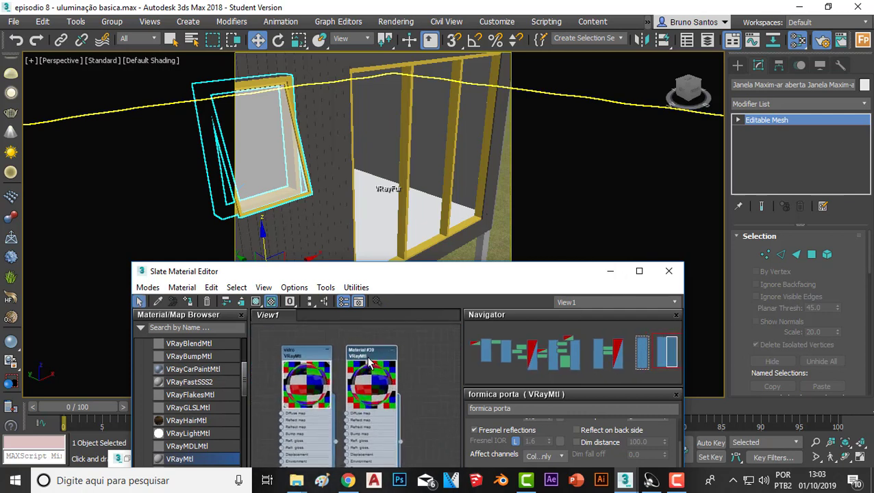
double_click(381, 358)
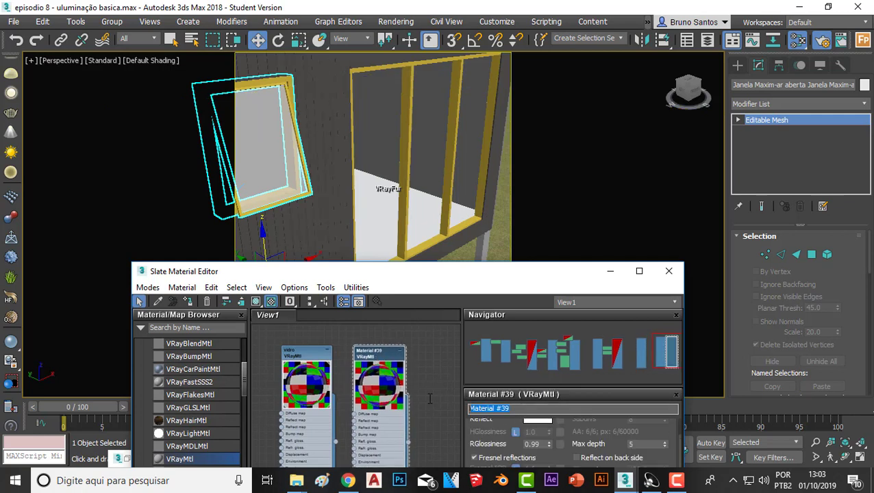
text(vidro jateado)
- Set the copied material's reflection glossiness to 0.85
mouse_move(492, 267)
mouse_down()
mouse_move(409, 264)
mouse_move(397, 274)
mouse_move(415, 234)
mouse_up()
scroll(227, 316, up, 2)
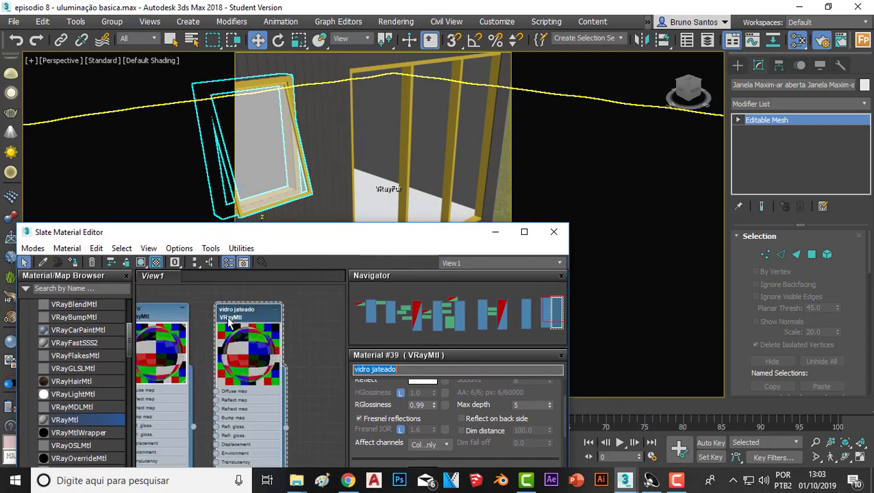
scroll(226, 317, up, 2)
scroll(227, 316, up, 2)
scroll(387, 412, down, 1)
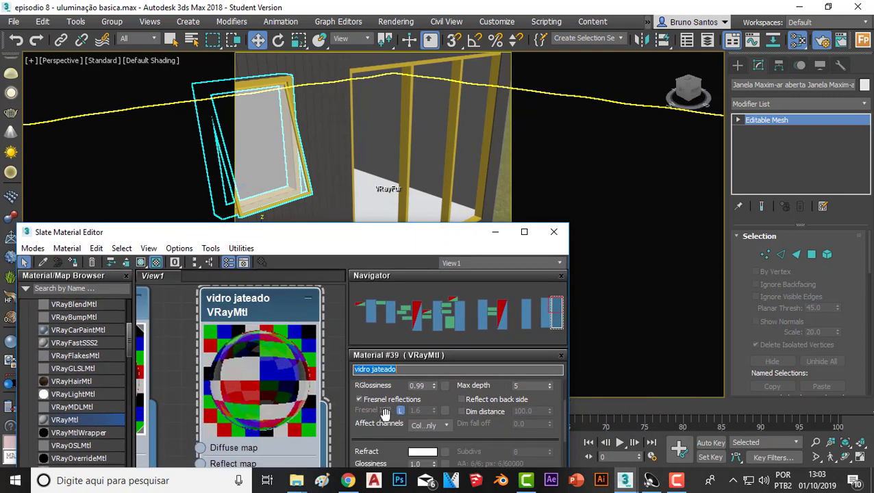
click(427, 385)
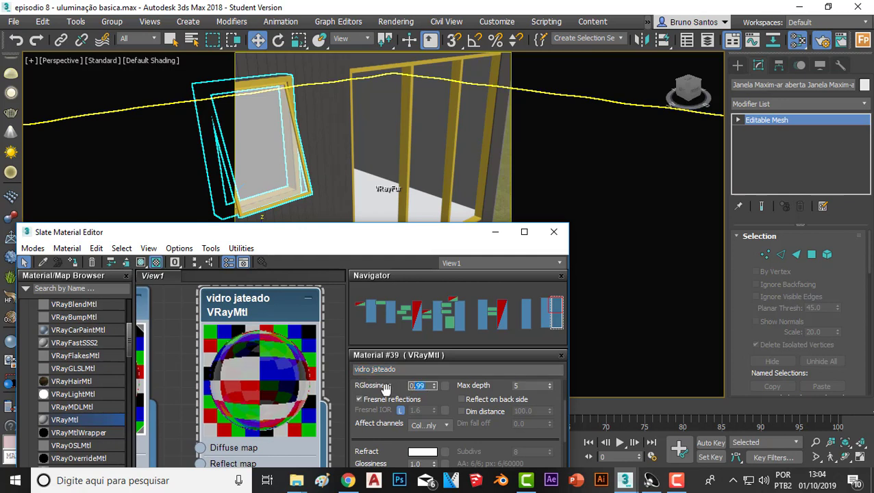
scroll(383, 392, up, 1)
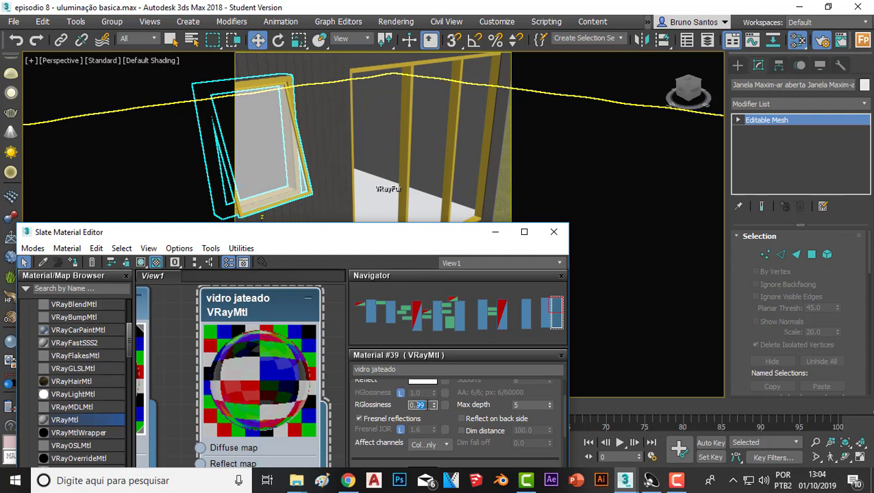
text(0.85)
key(Return)
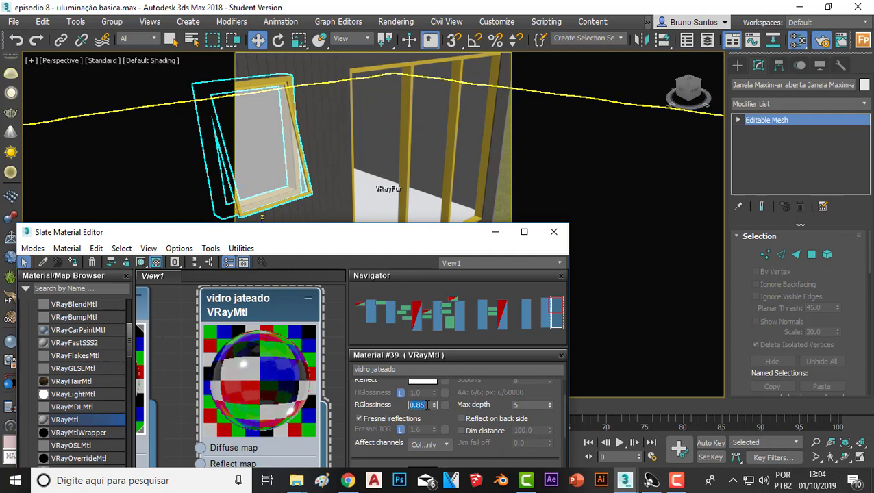
text(.)
click(566, 415)
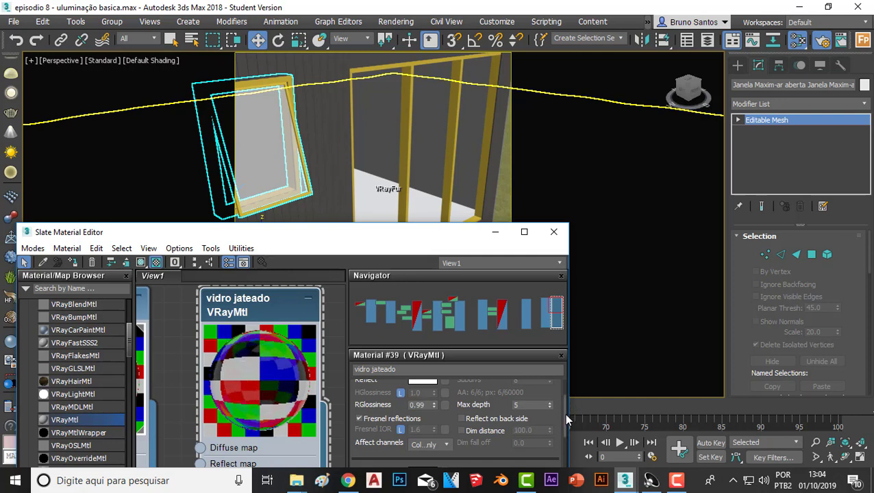
mouse_move(564, 413)
mouse_down()
mouse_move(563, 389)
mouse_move(569, 435)
mouse_up()
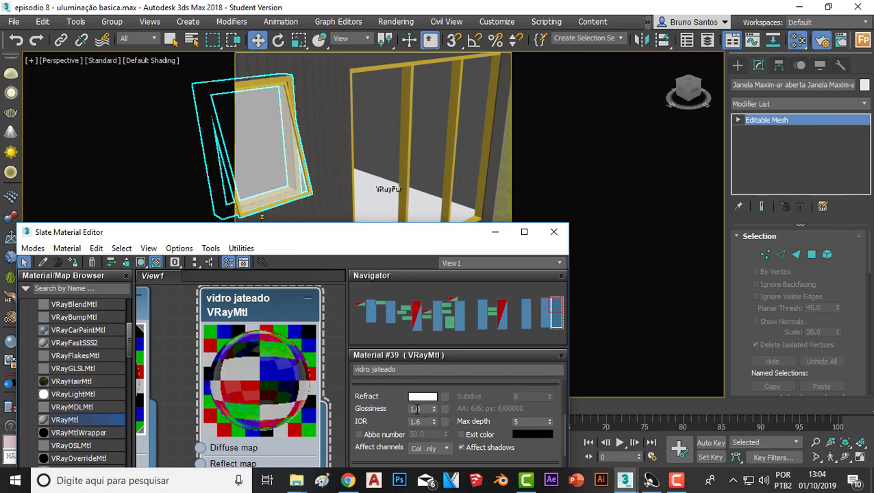
- Lower the refraction glossiness to 0.75 for a frosted look
drag(416, 408, 396, 409)
text(0.7)
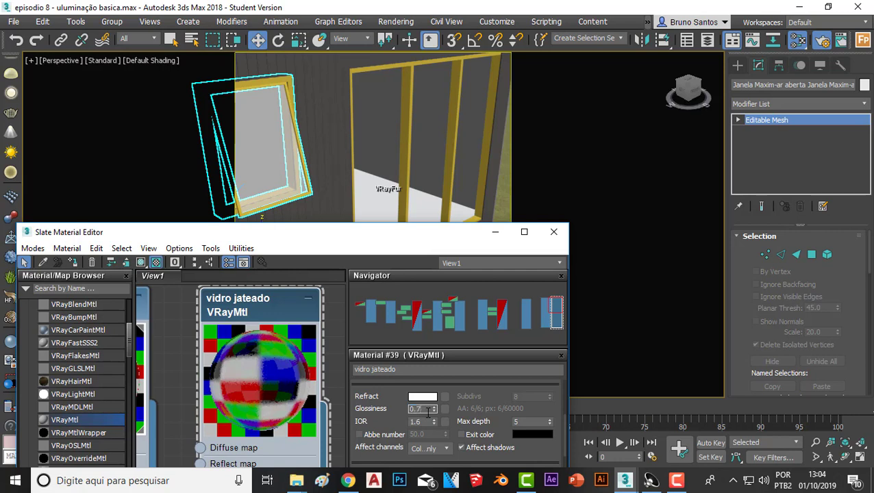
text(5)
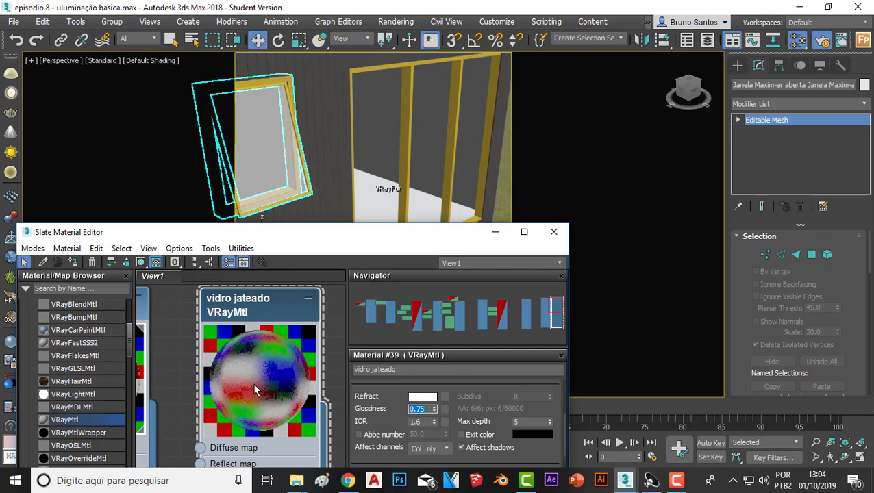
middle_drag(253, 383, 250, 382)
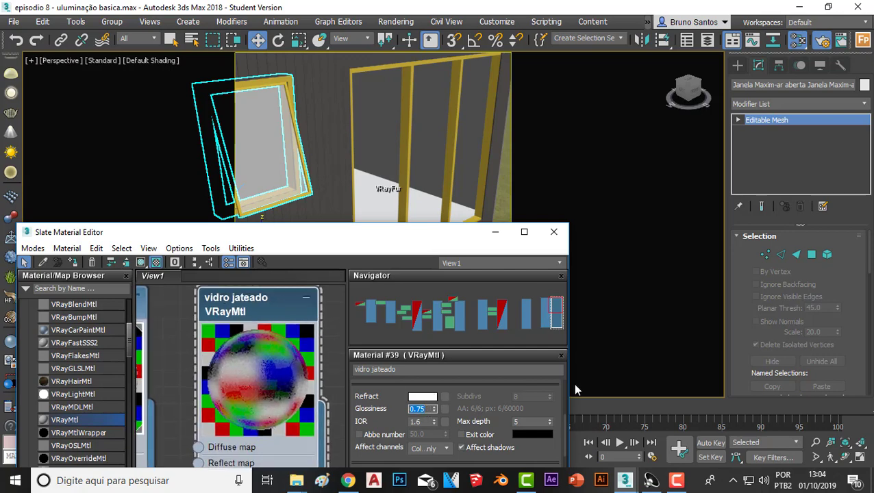
drag(563, 425, 566, 442)
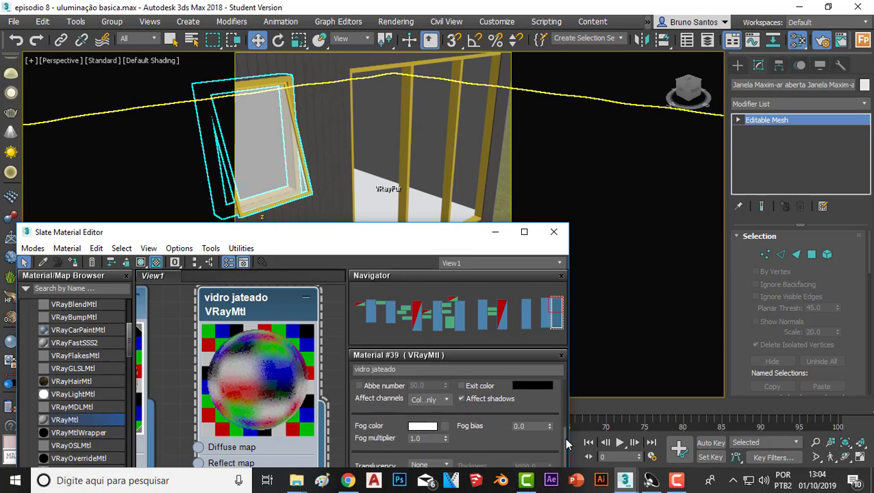
- Tint the fog colour a slightly darker white and set the fog multiplier to 0.07
click(422, 426)
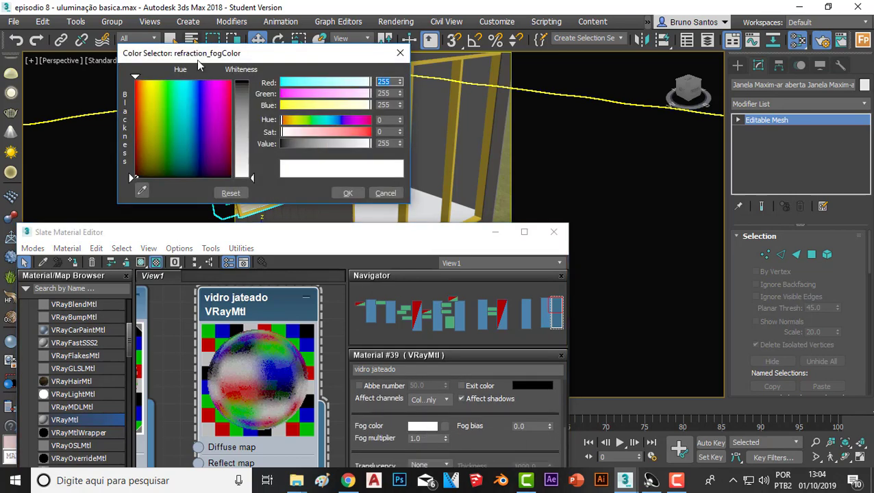
mouse_move(254, 179)
mouse_down()
mouse_move(253, 166)
mouse_move(254, 180)
mouse_up()
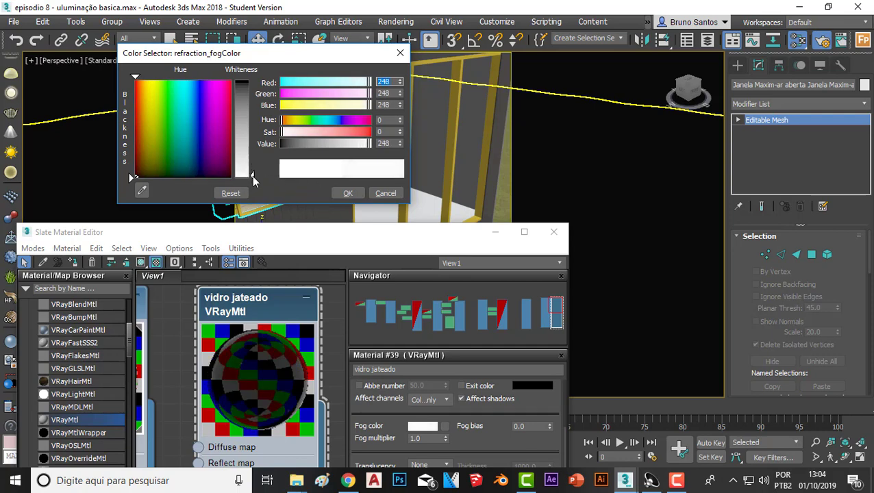
click(346, 193)
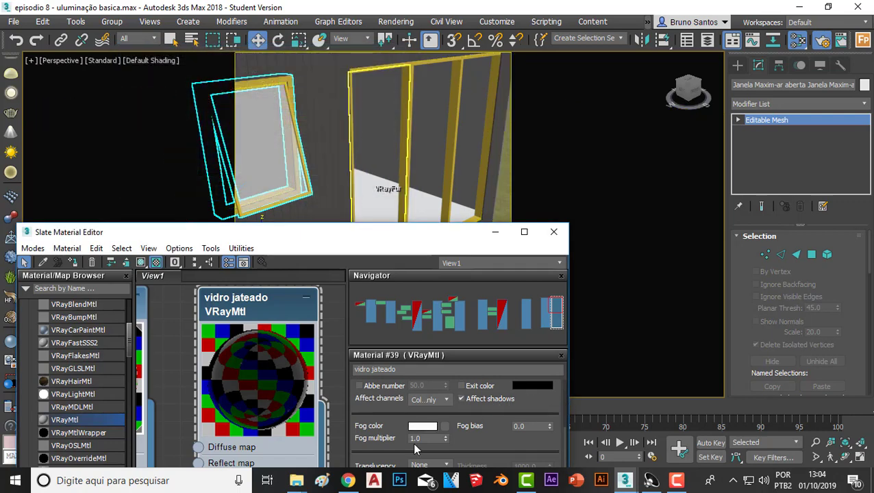
double_click(425, 439)
text(05)
key(Return)
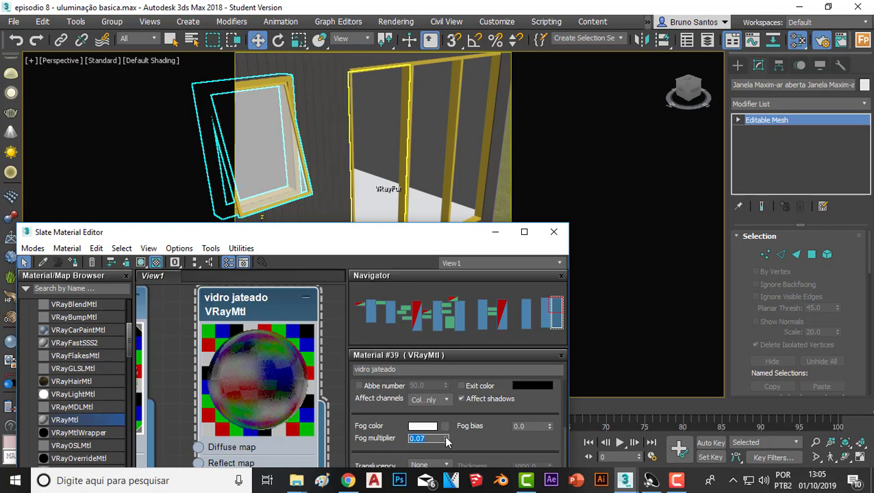
click(495, 232)
- Select the detached window glass and assign it the vidro jateado material
scroll(322, 226, down, 5)
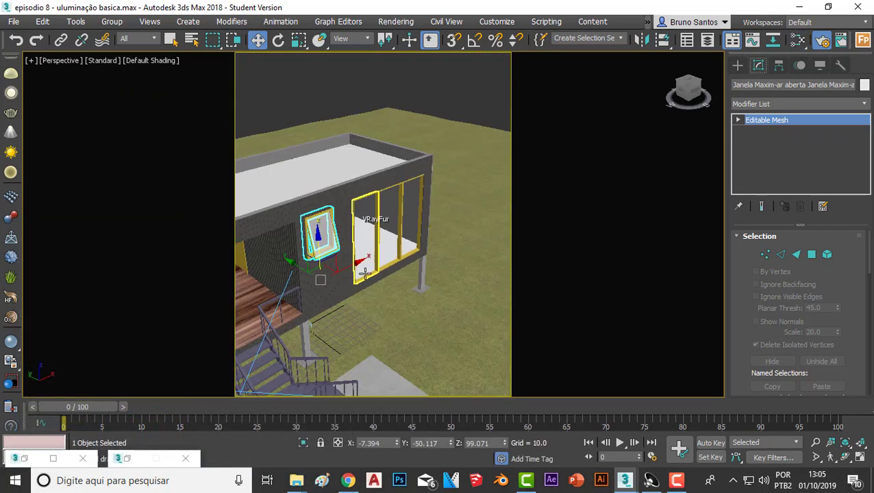
click(322, 224)
scroll(322, 225, up, 5)
scroll(365, 279, up, 3)
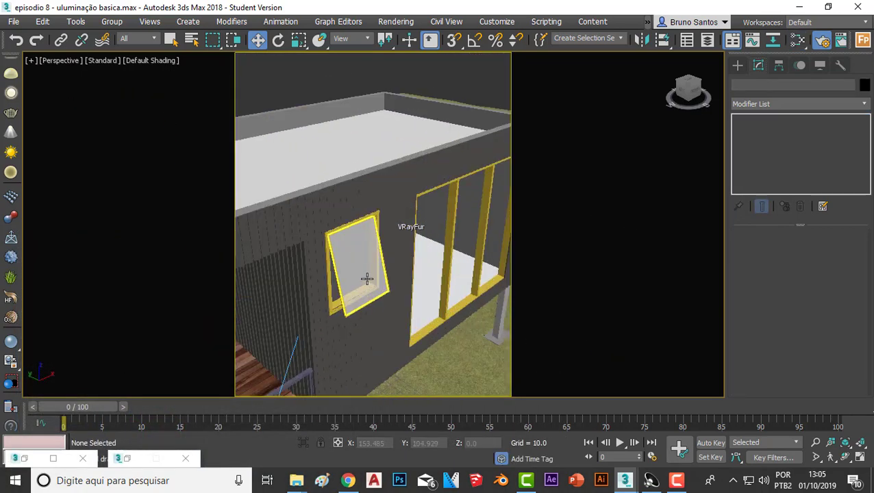
click(365, 274)
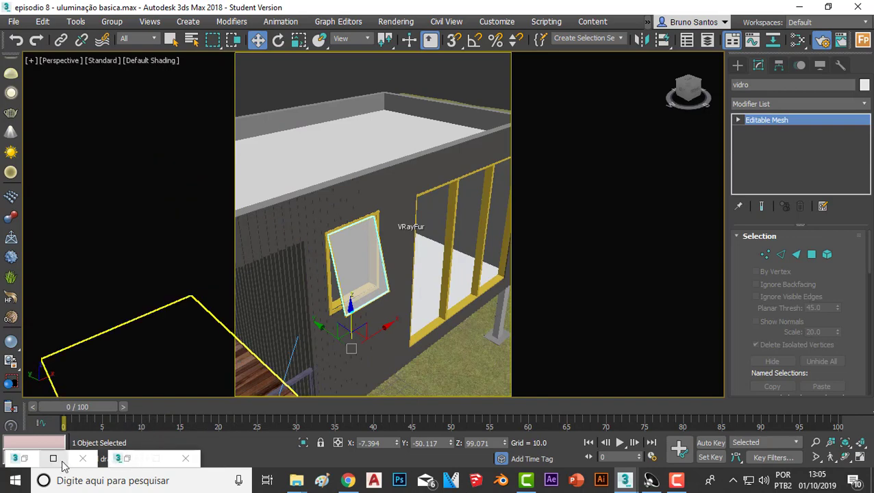
click(24, 458)
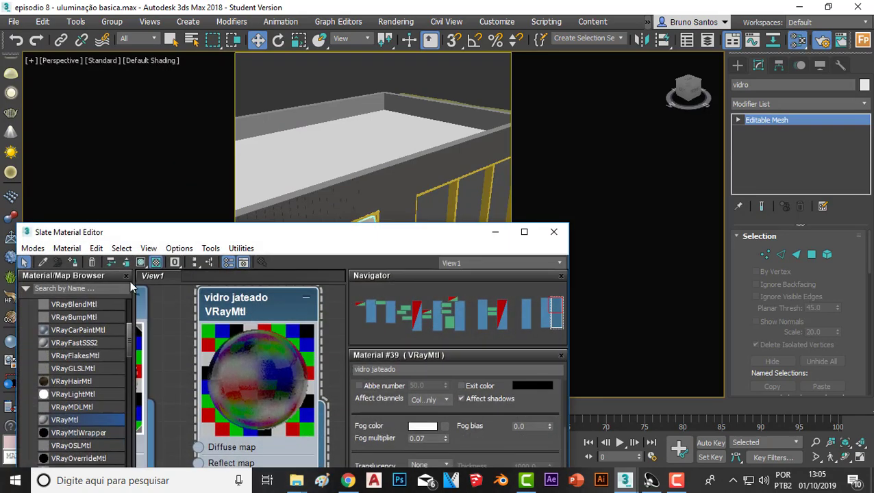
click(77, 261)
click(493, 233)
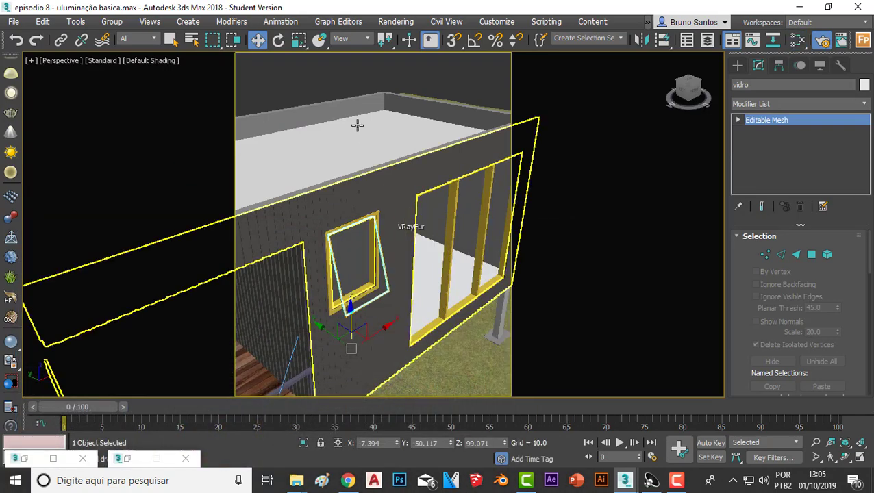
- Deselect and view the house through PhysCamera001 to check the glass
click(341, 80)
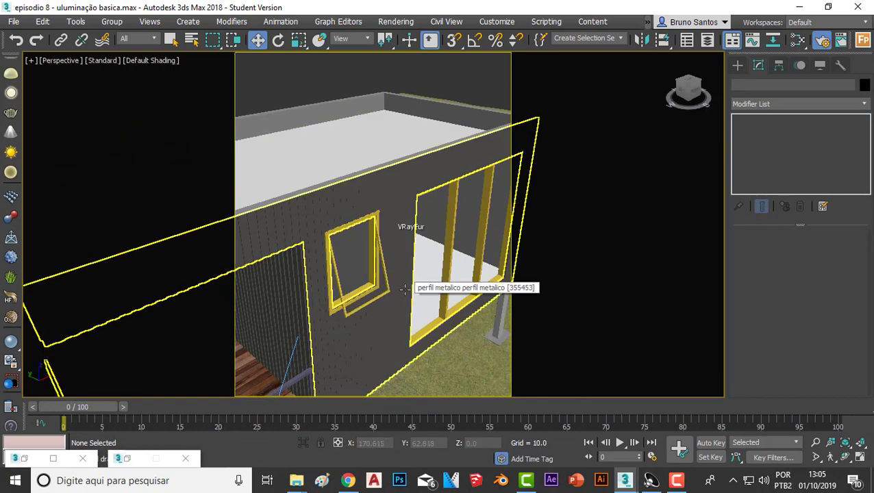
key(c)
click(414, 150)
click(443, 336)
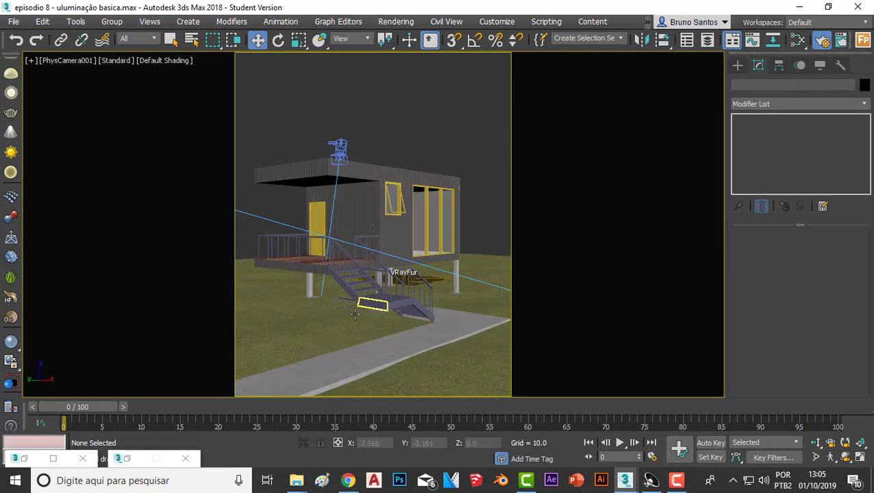
- Return to Perspective view and select the column under the house
key(p)
scroll(299, 244, up, 2)
scroll(299, 243, up, 2)
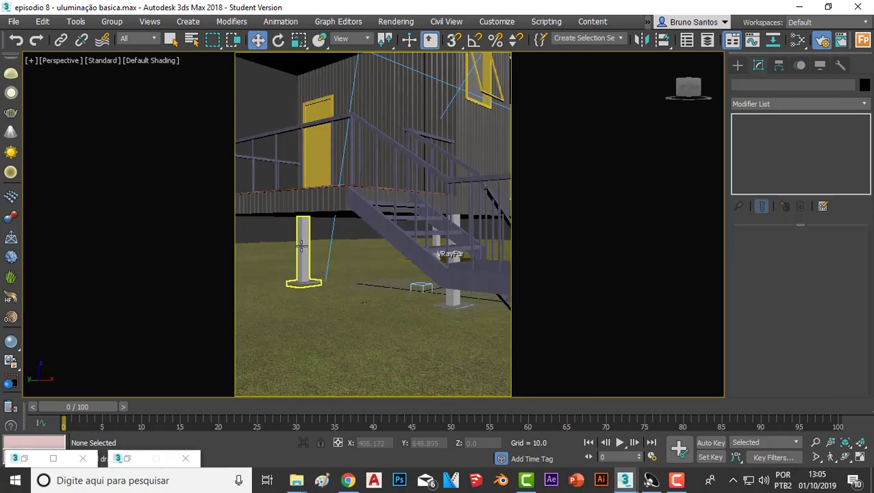
click(301, 245)
scroll(301, 245, down, 4)
mouse_move(302, 245)
alt+middle_down()
mouse_move(285, 281)
mouse_move(306, 261)
alt+middle_up()
scroll(306, 261, up, 3)
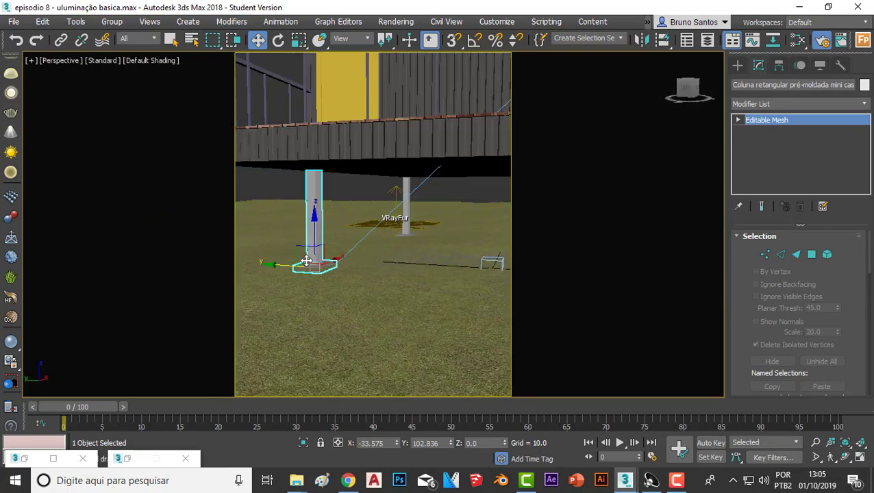
key(shift+z)
key(shift+z)
key(shift+z)
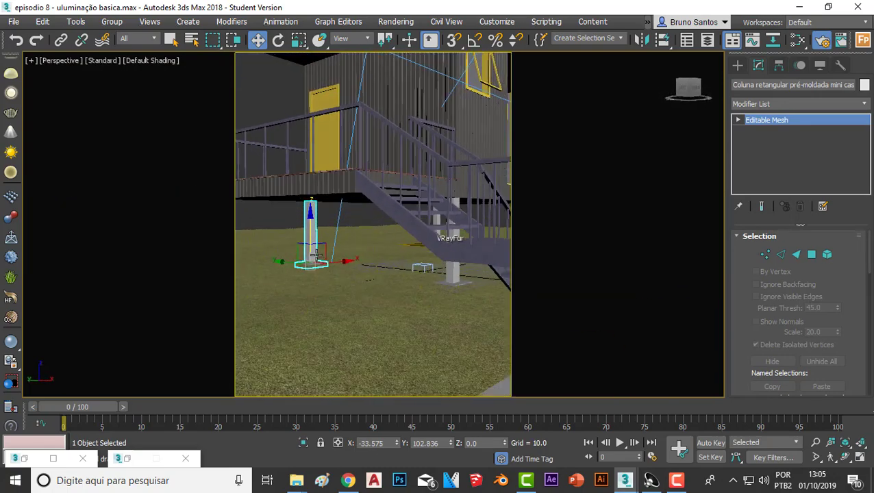
alt+middle_drag(316, 255, 322, 260)
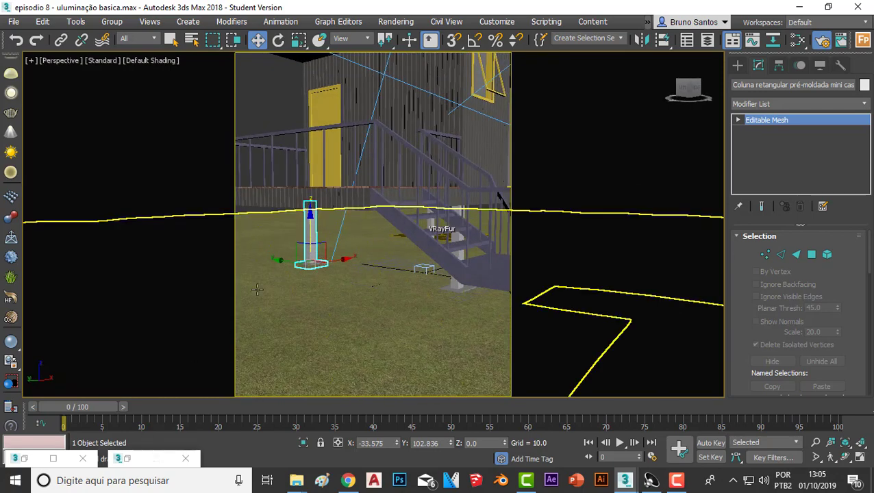
- Bring up the Slate Material Editor and open Material #35's parameters
click(13, 459)
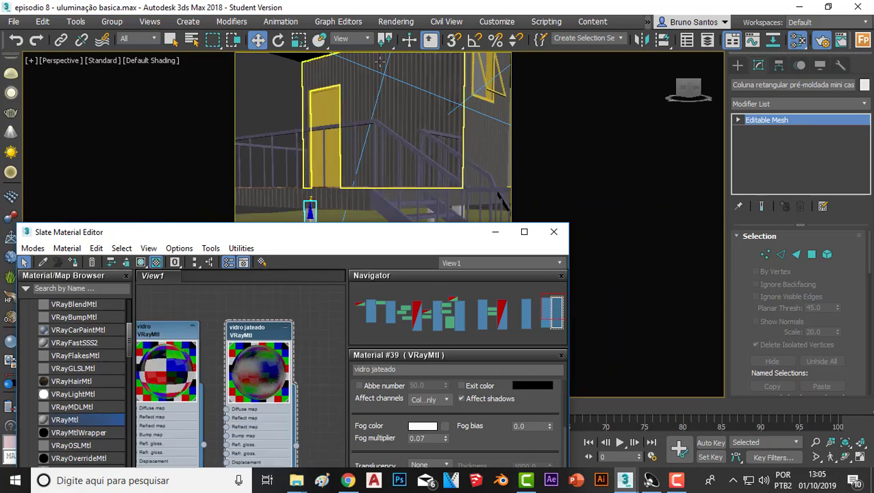
scroll(297, 292, down, 2)
scroll(287, 301, down, 2)
scroll(274, 308, down, 2)
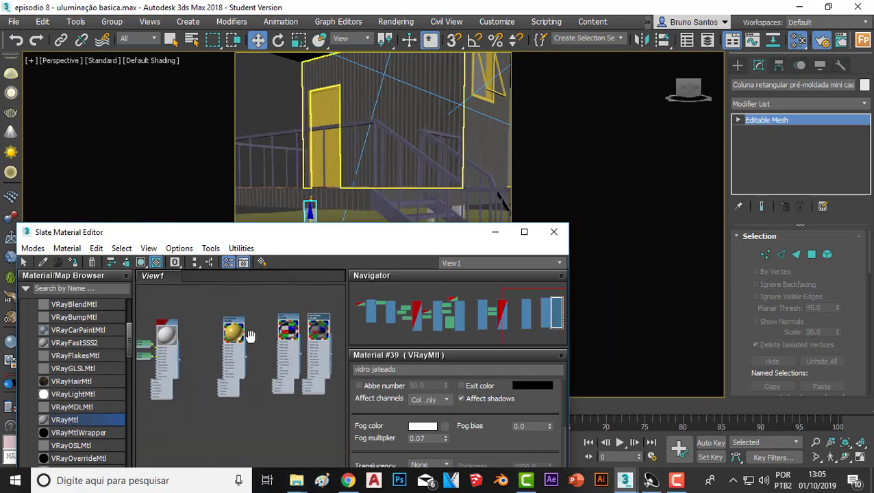
middle_drag(274, 315, 255, 314)
scroll(255, 313, up, 2)
scroll(255, 313, up, 2)
double_click(221, 307)
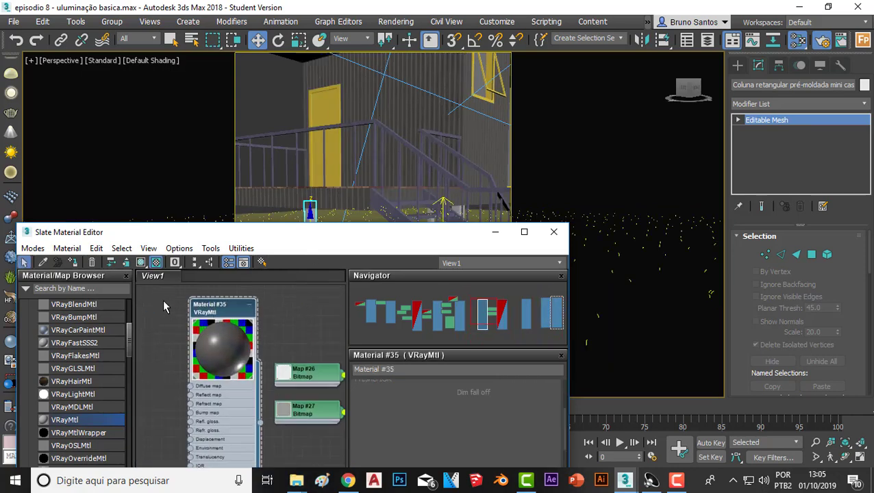
drag(227, 234, 222, 271)
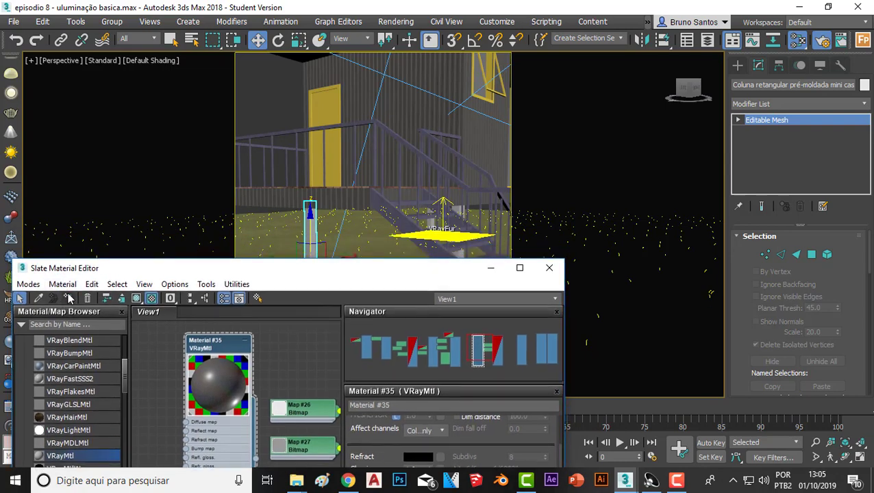
- Add the other two columns to the selection and assign Material #35 to all three
mouse_move(393, 223)
alt+middle_down()
mouse_move(313, 183)
mouse_move(401, 162)
alt+middle_up()
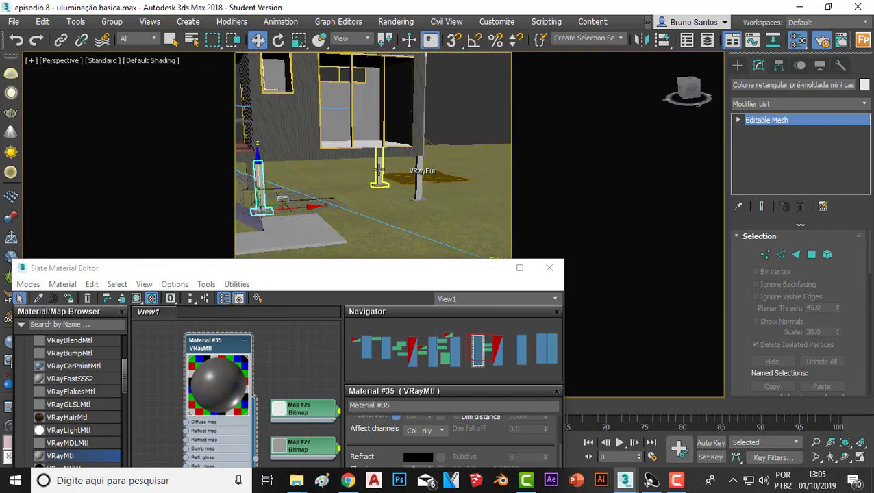
ctrl+click(379, 175)
ctrl+click(419, 179)
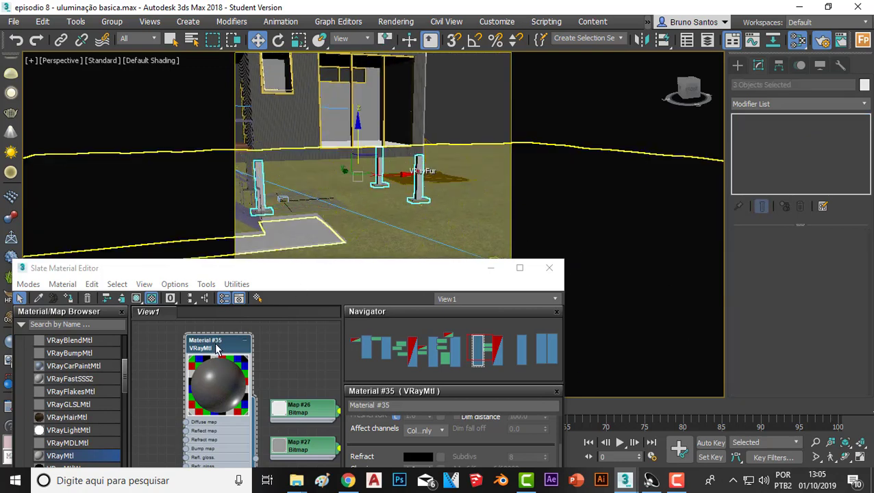
click(69, 299)
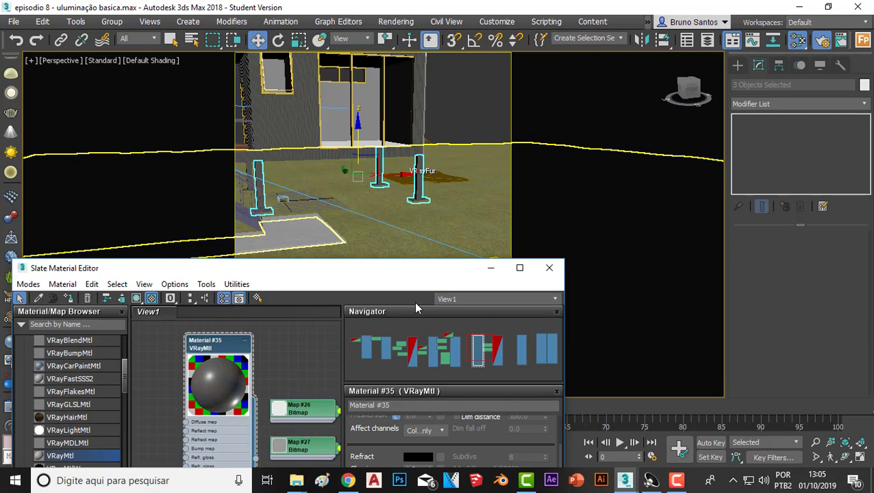
click(490, 268)
click(443, 97)
scroll(404, 207, down, 5)
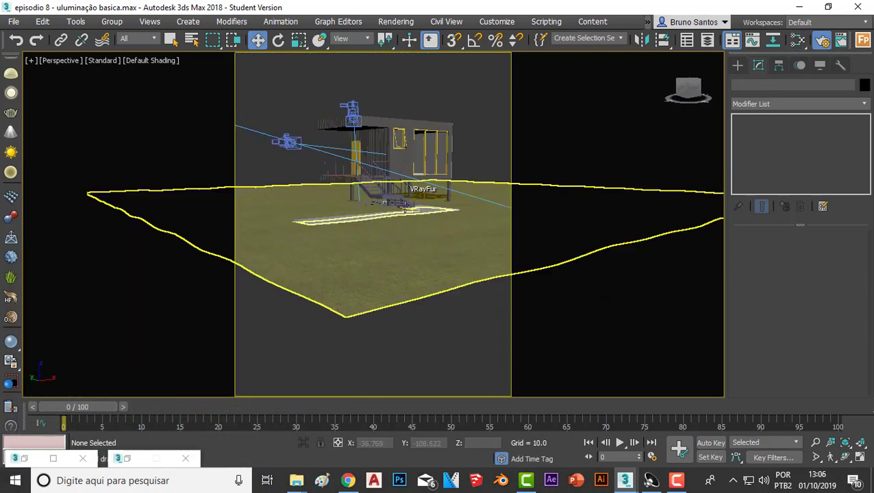
- Render the house with V-Ray from PhysCamera001 at 800 x 1000
scroll(404, 208, up, 5)
key(c)
click(410, 147)
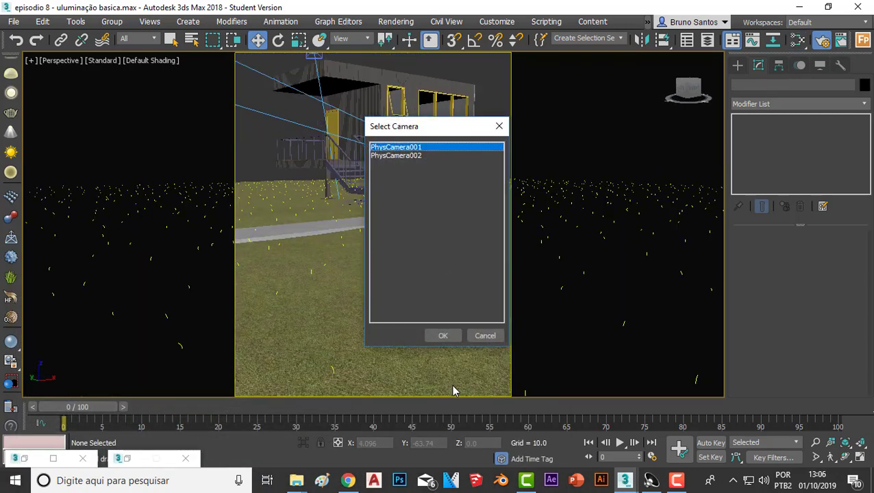
click(452, 341)
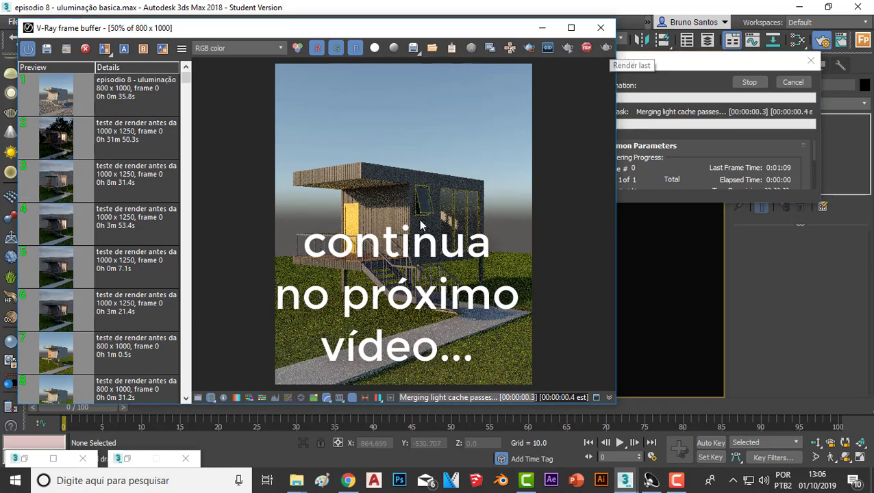